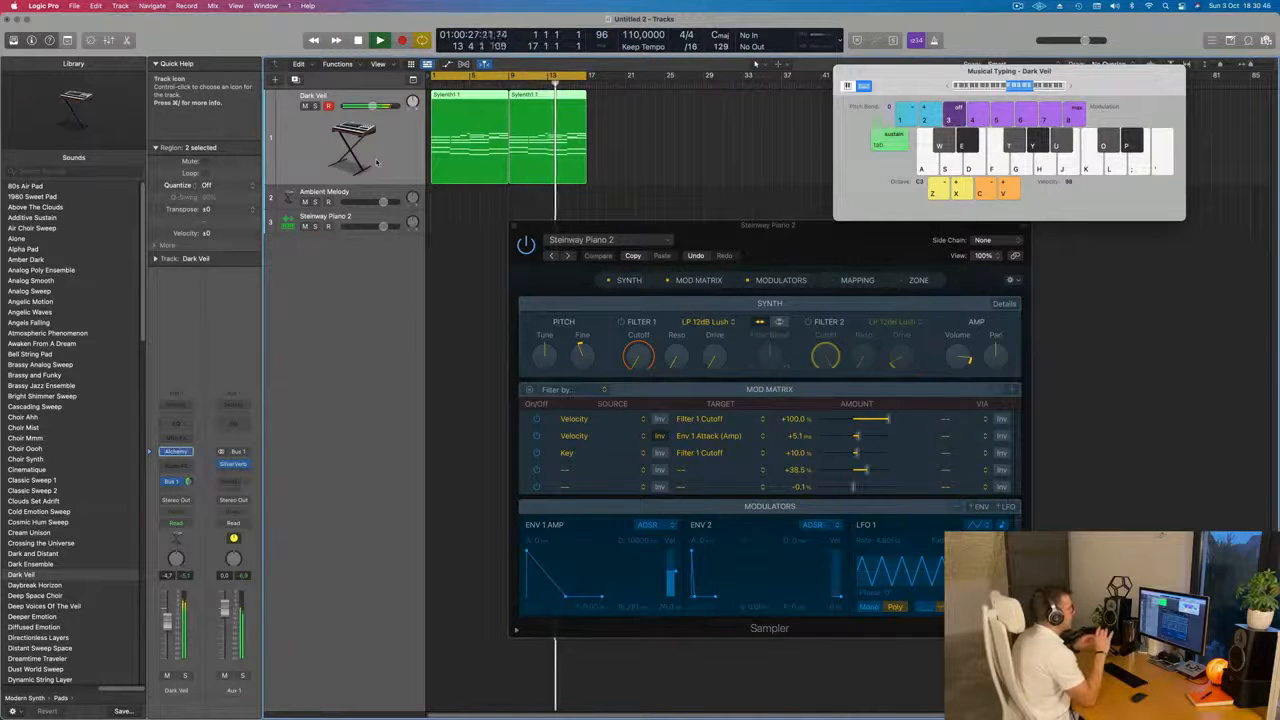
Step: Play back the two Dark Veil chord regions and move the Steinway Piano 2 plug-in window away from the tracks
key(k)
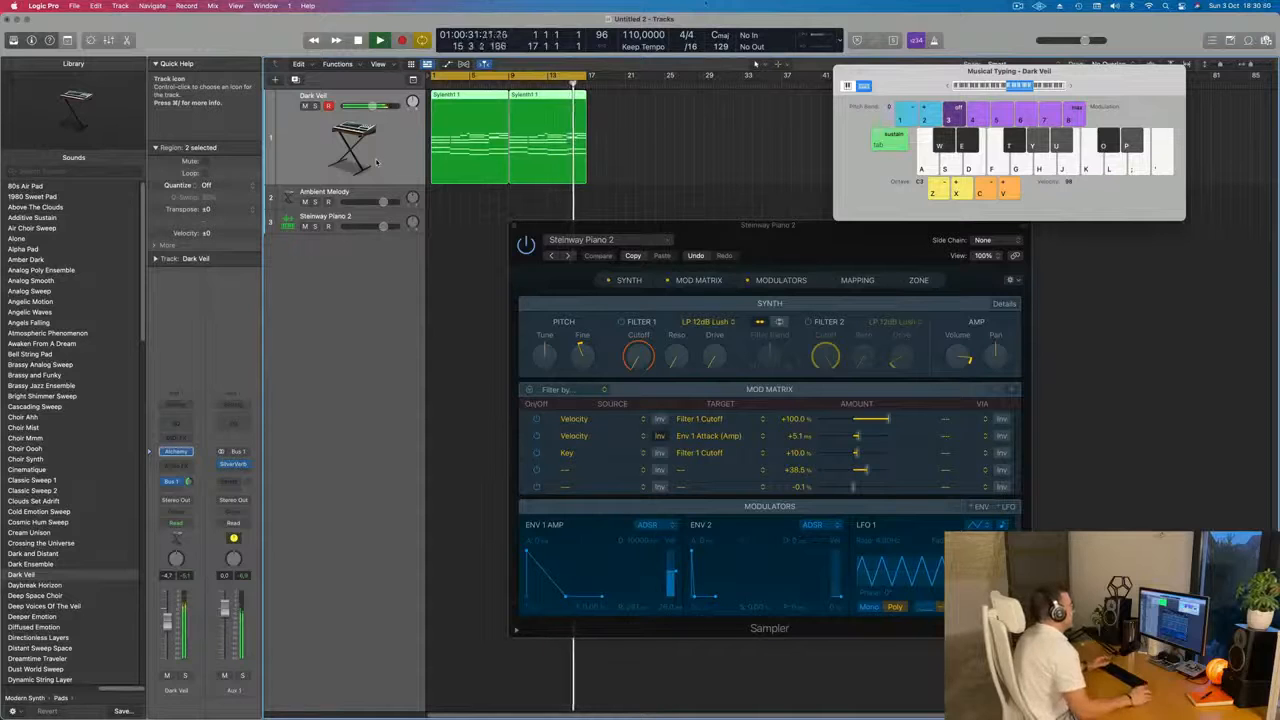
drag(800, 251, 759, 291)
click(654, 136)
key(space)
key(space)
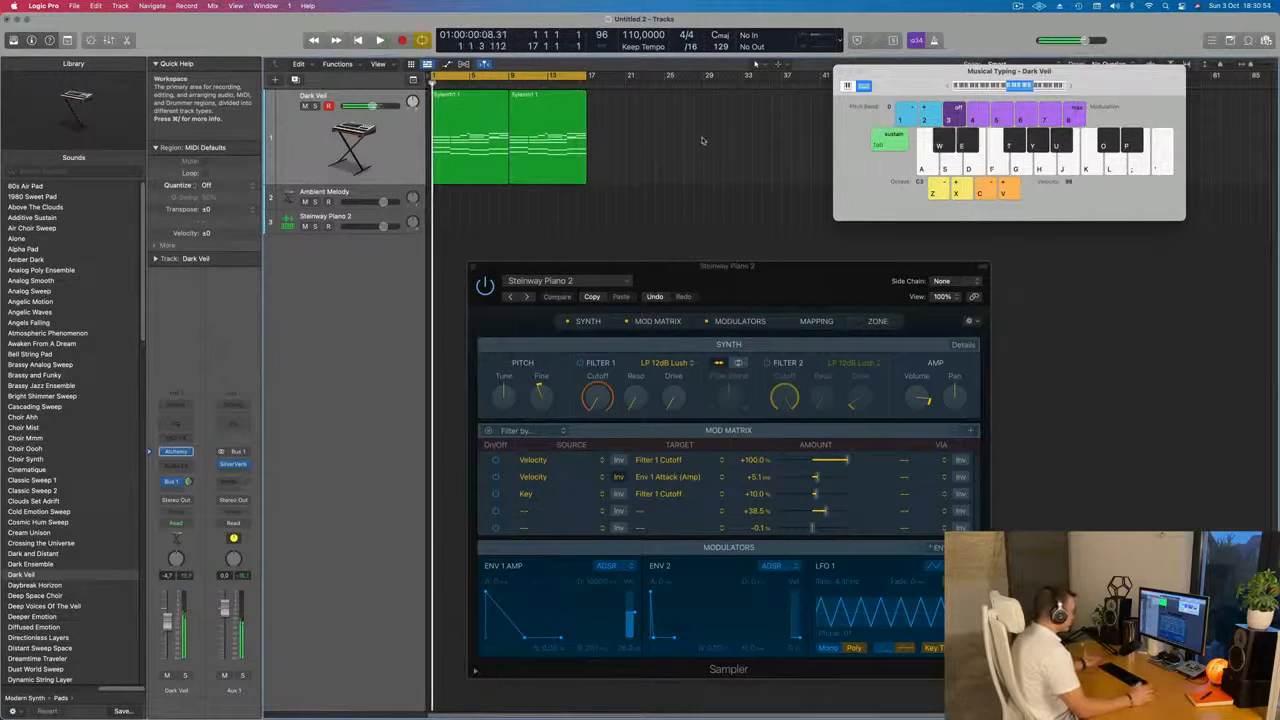
Step: Duplicate the Dark Veil track and copy its first Sylenth1 region onto the new track at bar 1
click(388, 157)
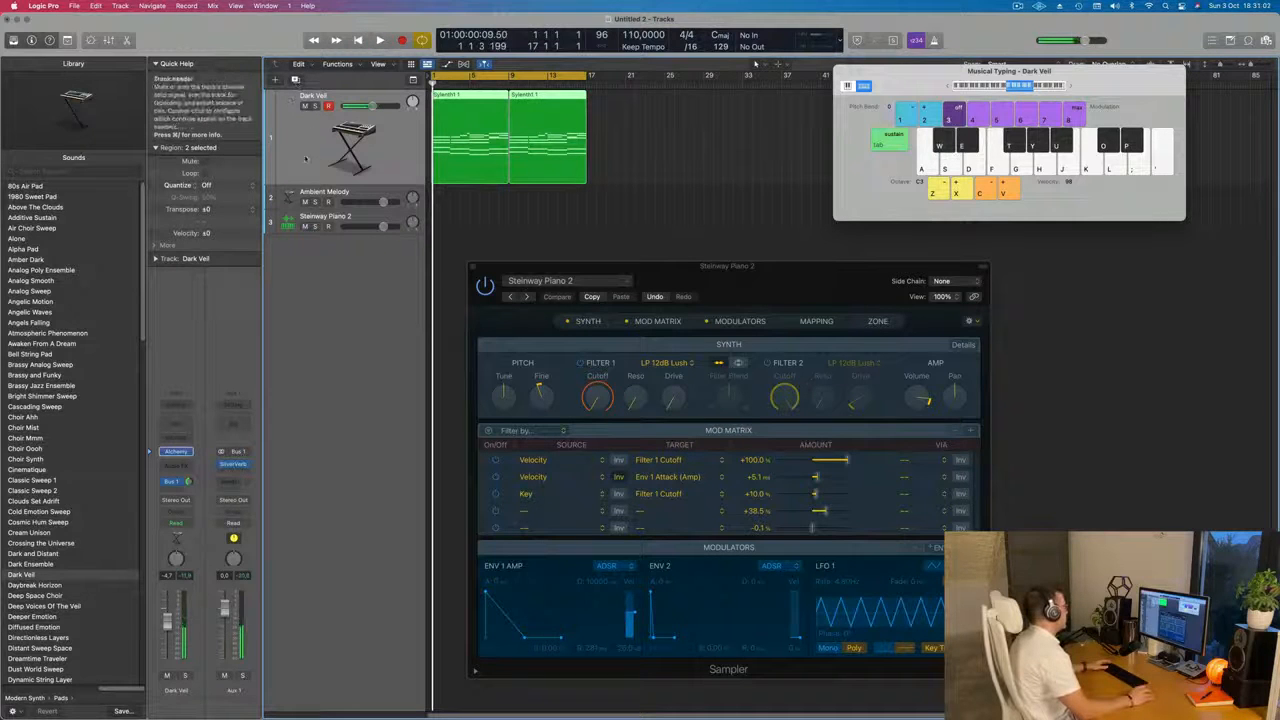
click(681, 149)
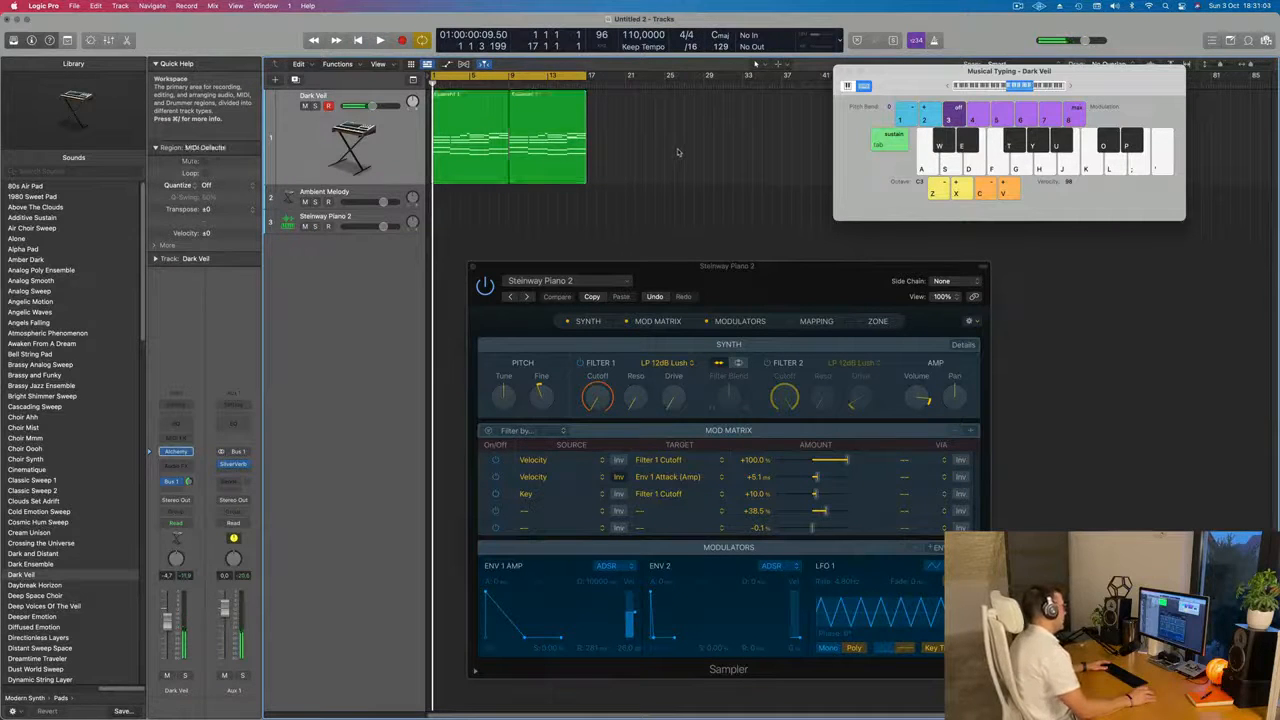
click(450, 108)
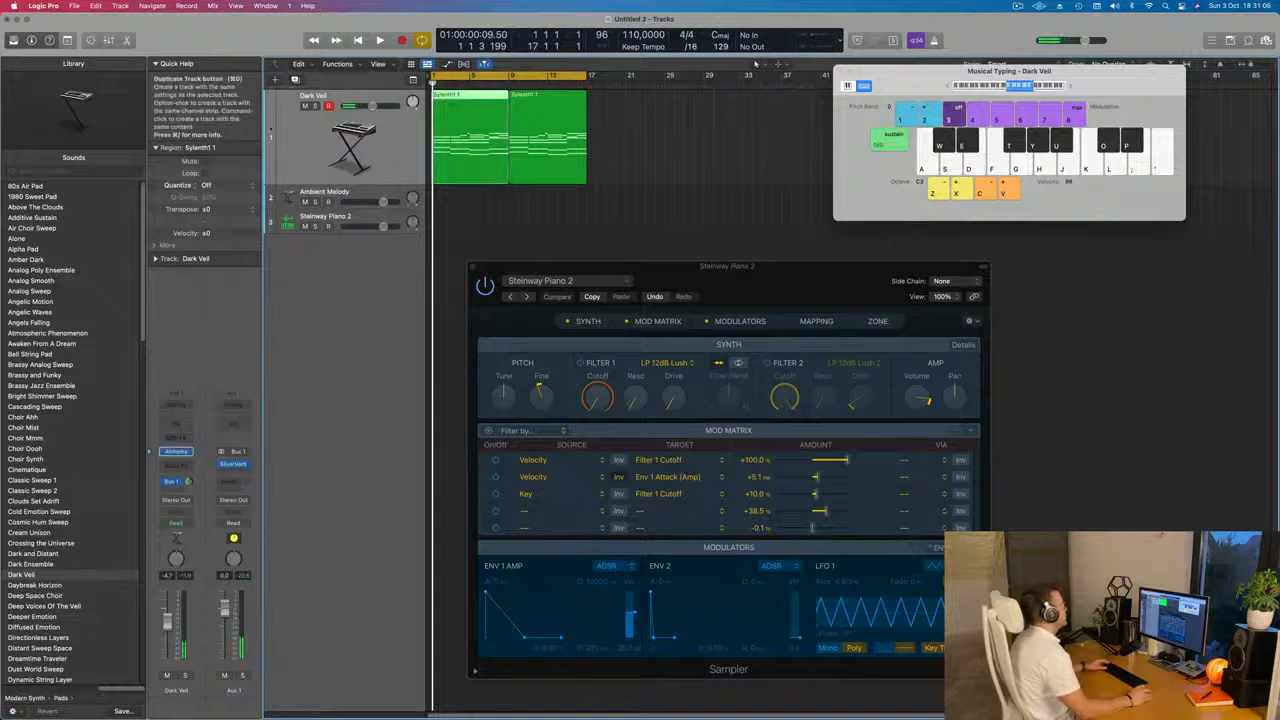
click(277, 105)
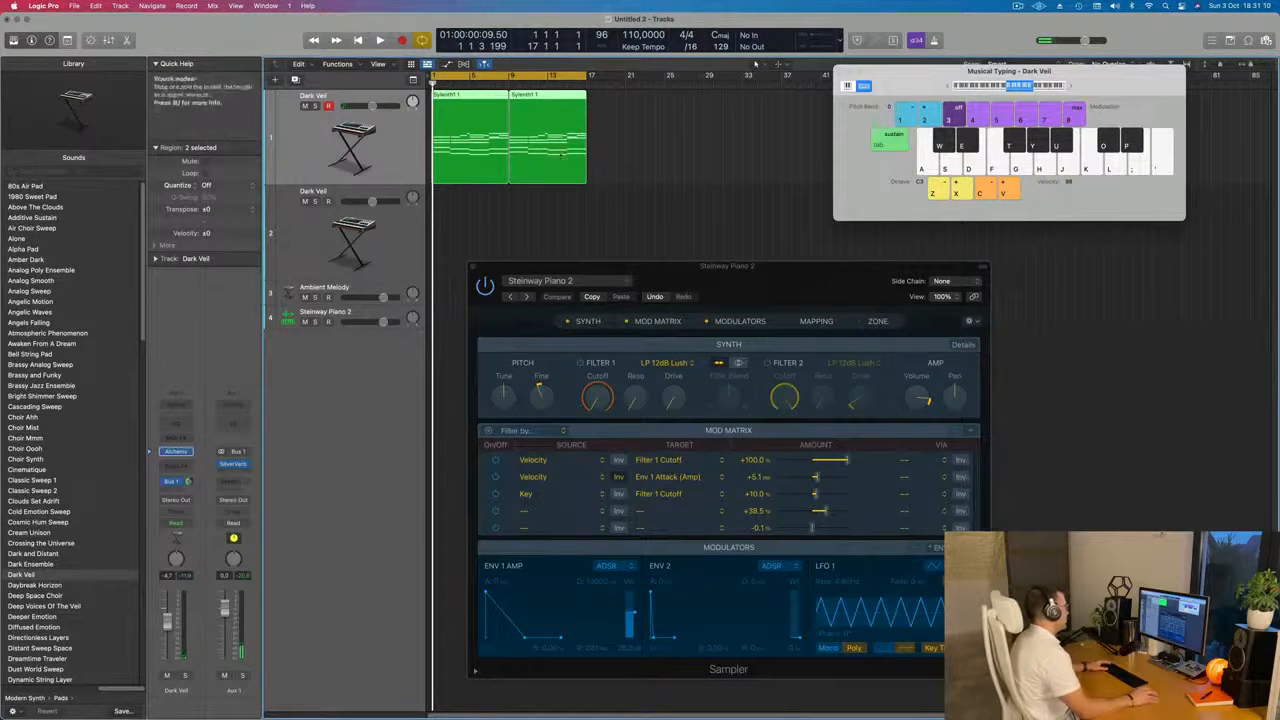
drag(453, 130, 453, 226)
drag(642, 267, 904, 322)
click(526, 246)
click(453, 204)
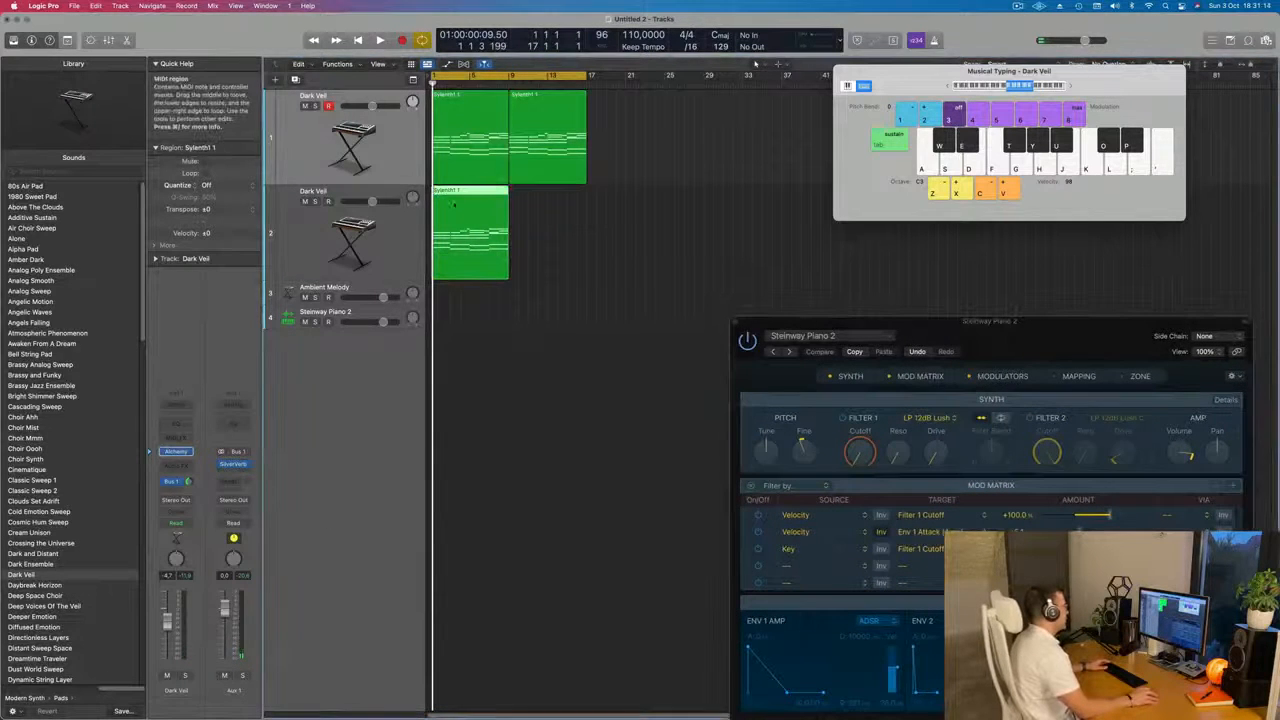
Step: Open the copied region in the Piano Roll and delete all upper notes, keeping only the lowest bass line
double_click(461, 193)
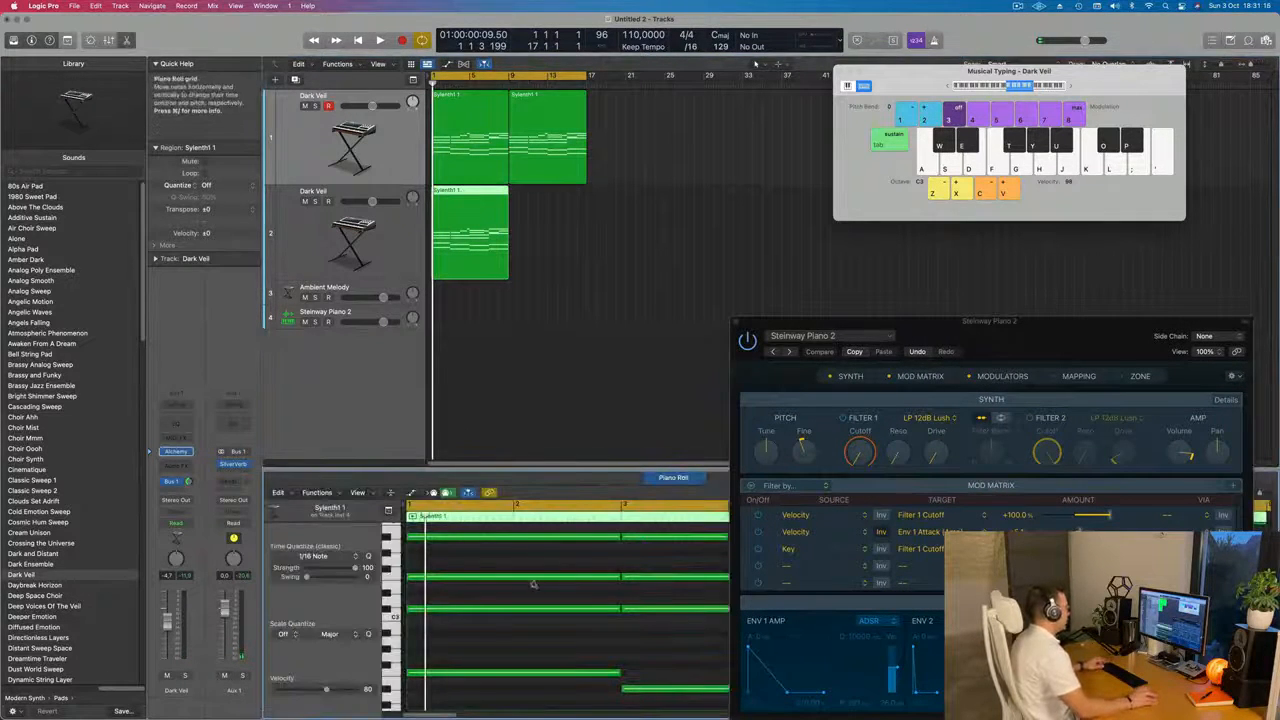
scroll(532, 585, left, 5)
scroll(497, 617, up, 2)
scroll(496, 615, down, 3)
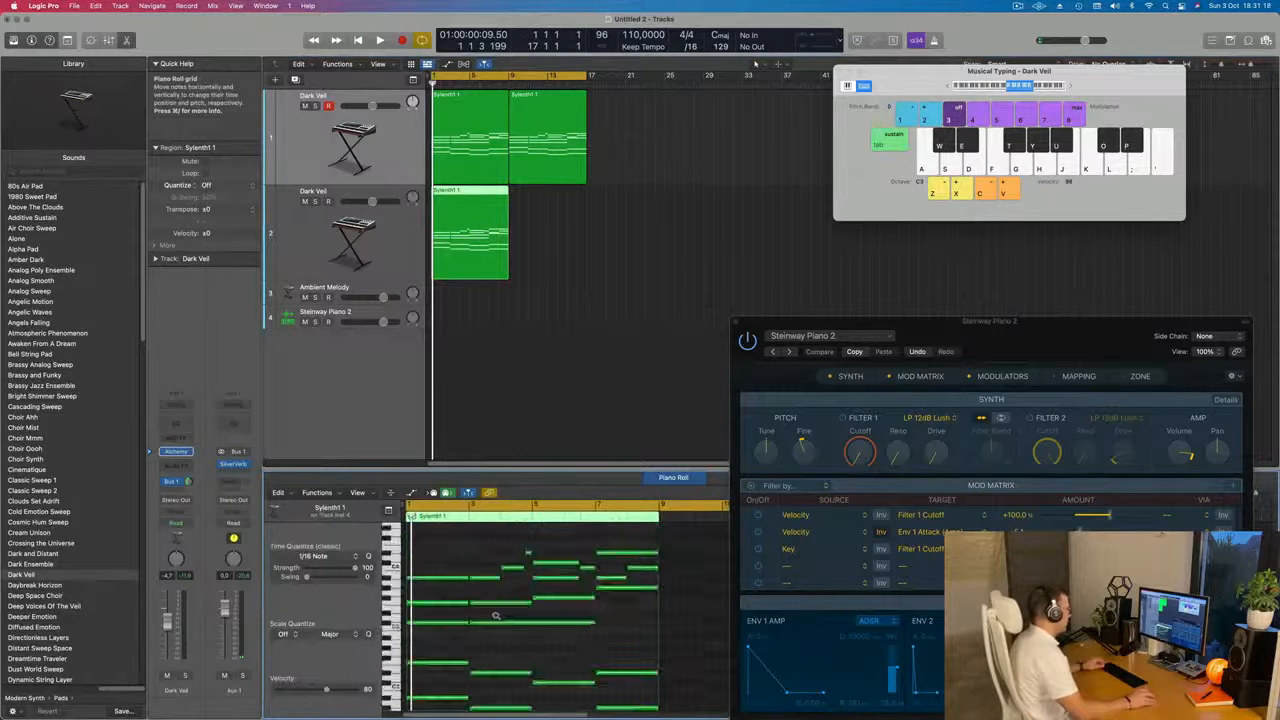
drag(467, 643, 622, 558)
key(Delete)
drag(448, 628, 613, 678)
key(Delete)
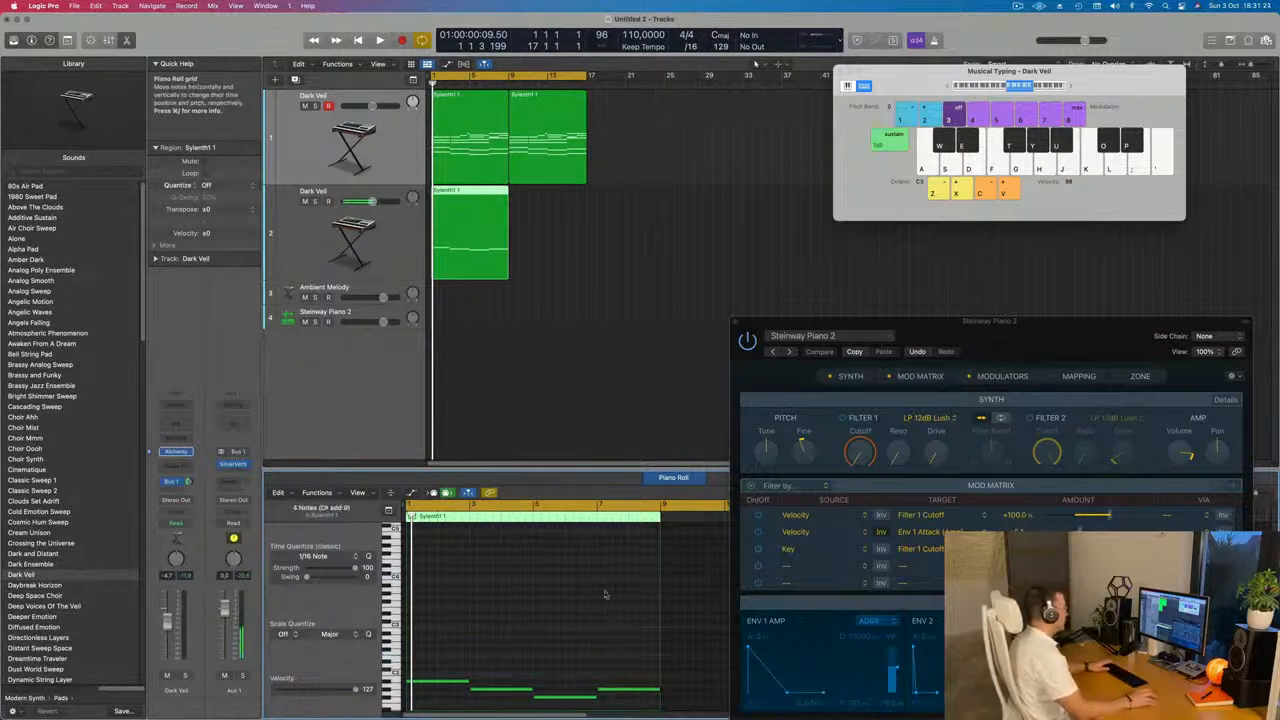
Step: Select the duplicated Dark Veil track and play it back to check its bass line
click(389, 258)
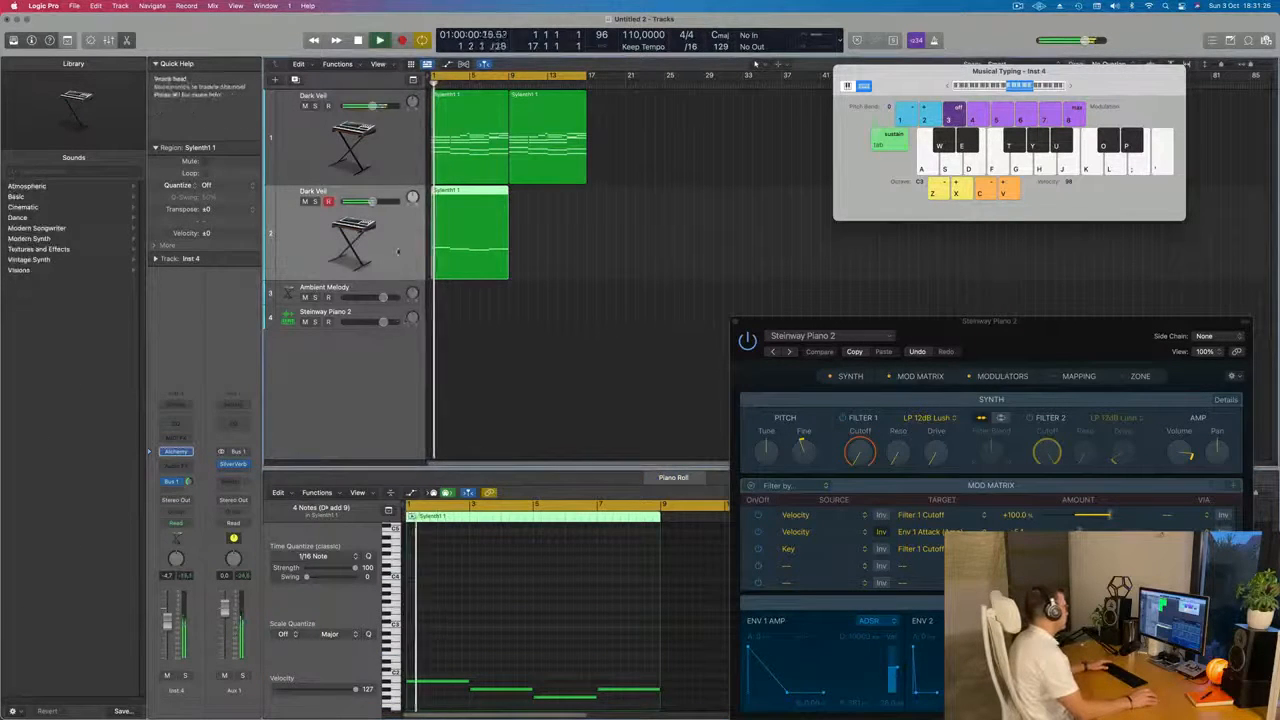
scroll(489, 626, down, 5)
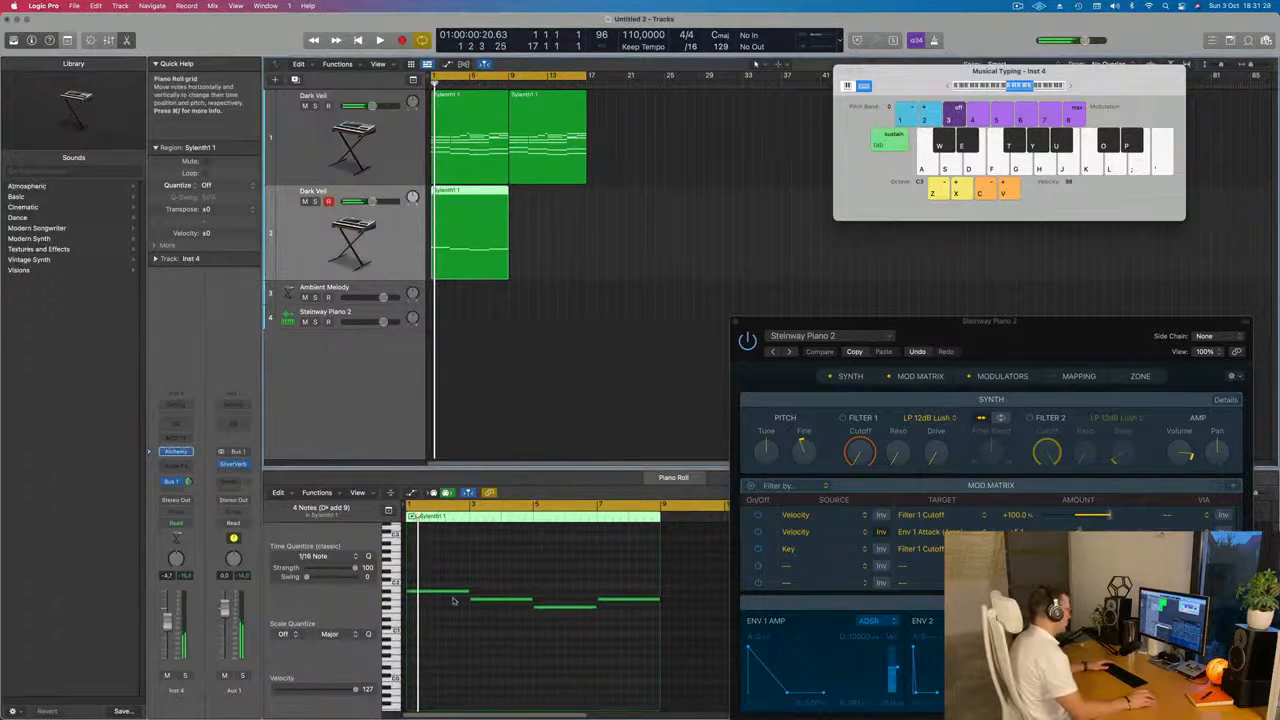
key(space)
key(space)
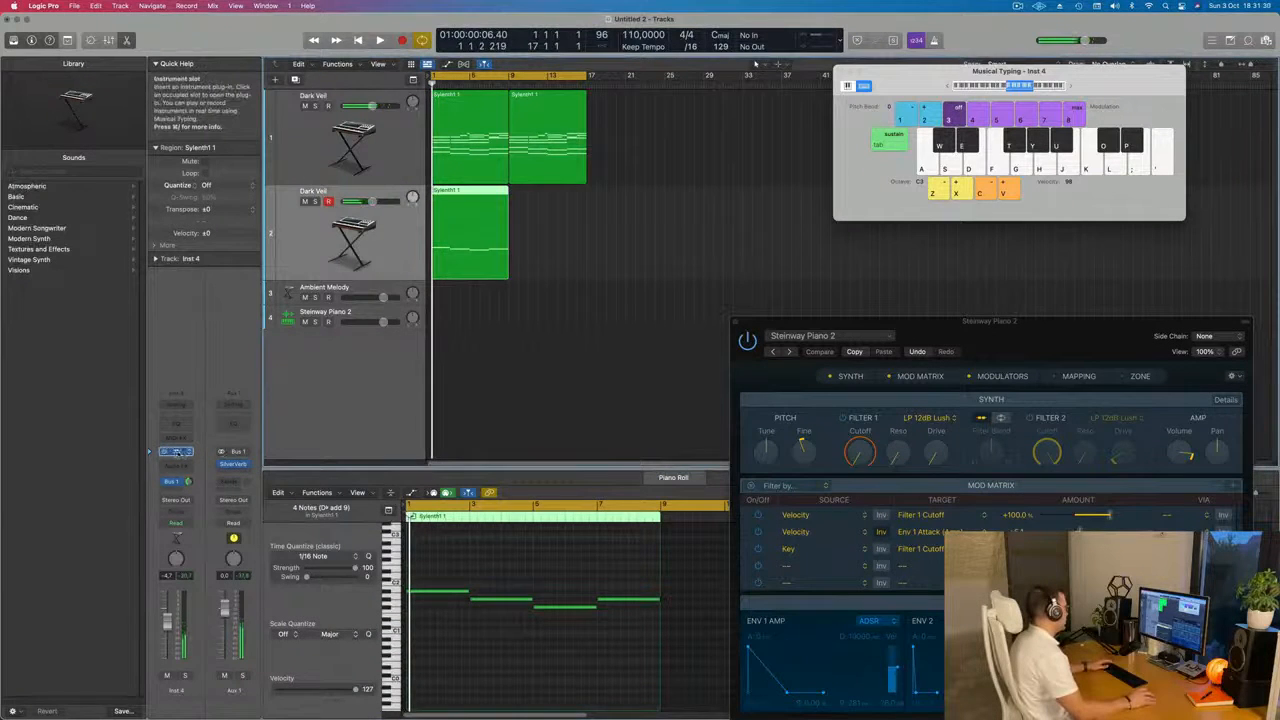
Step: Open the Alchemy instrument on the duplicated track and browse its presets in the Bass category
click(175, 452)
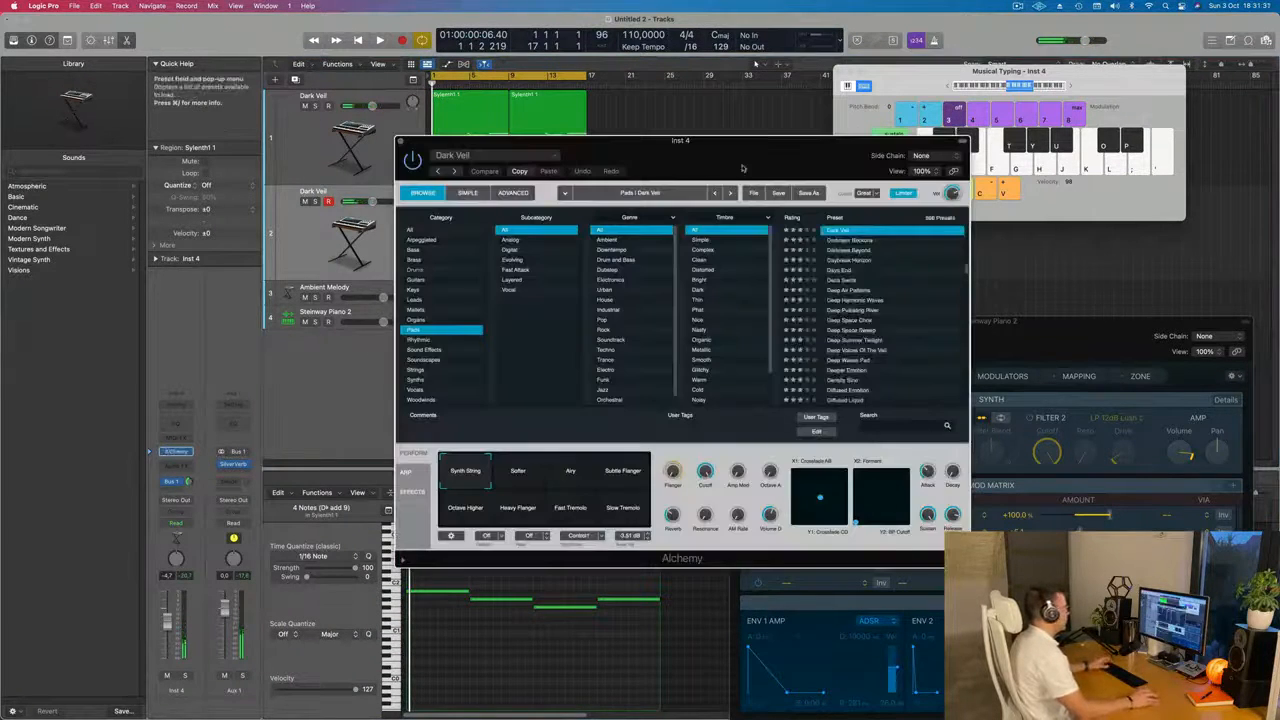
drag(751, 153, 883, 217)
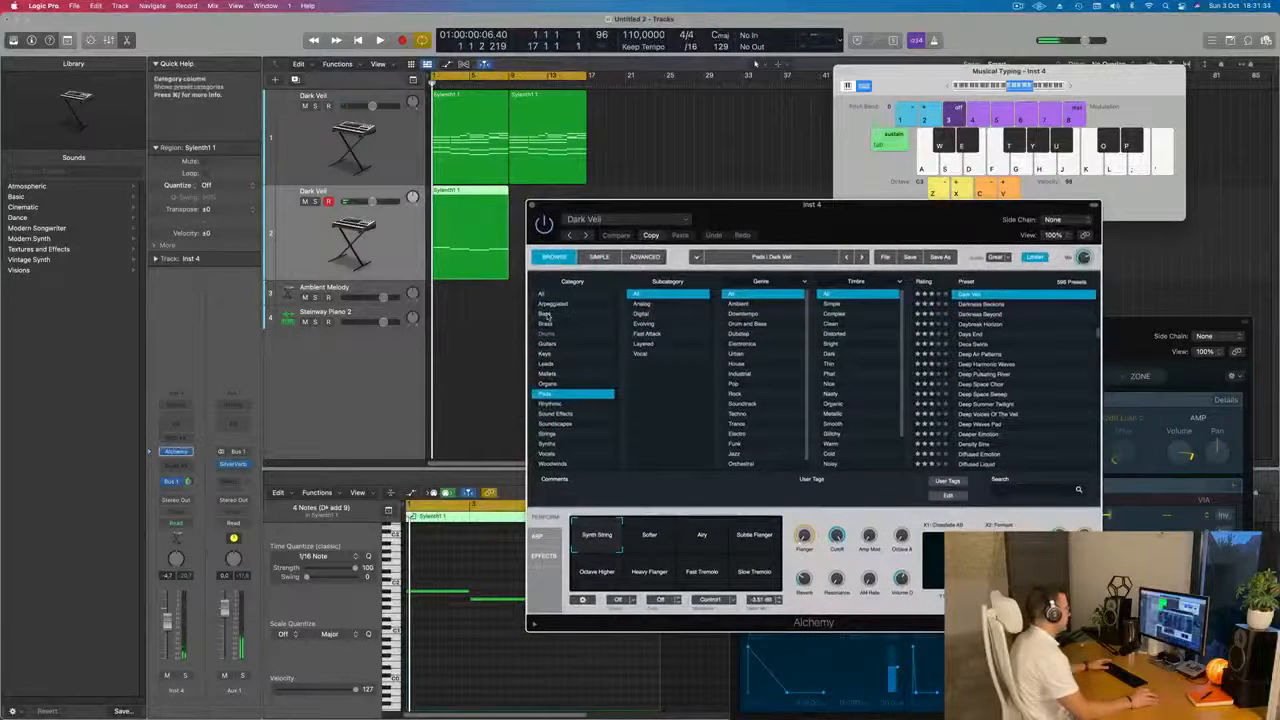
click(545, 314)
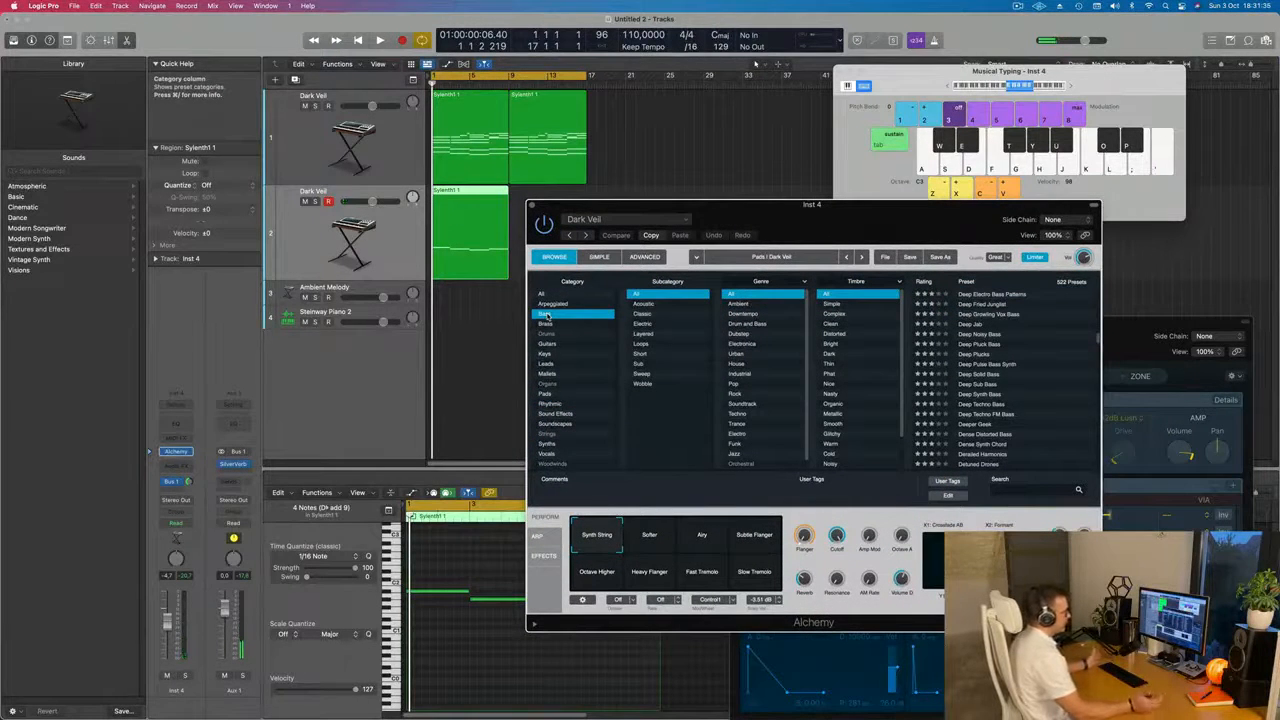
scroll(1012, 365, up, 10)
scroll(1030, 364, down, 5)
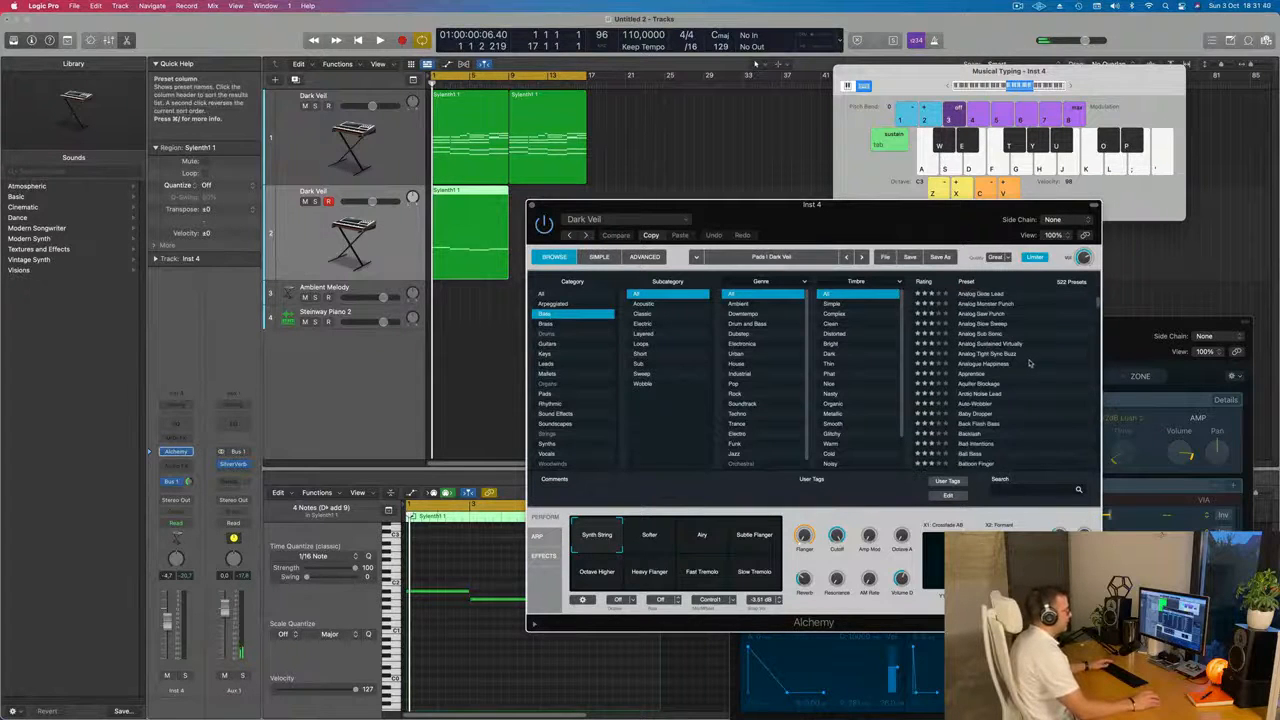
Step: Copy the bass region to bar 9 on the second track and move the Alchemy window clear of the regions
drag(812, 205, 853, 179)
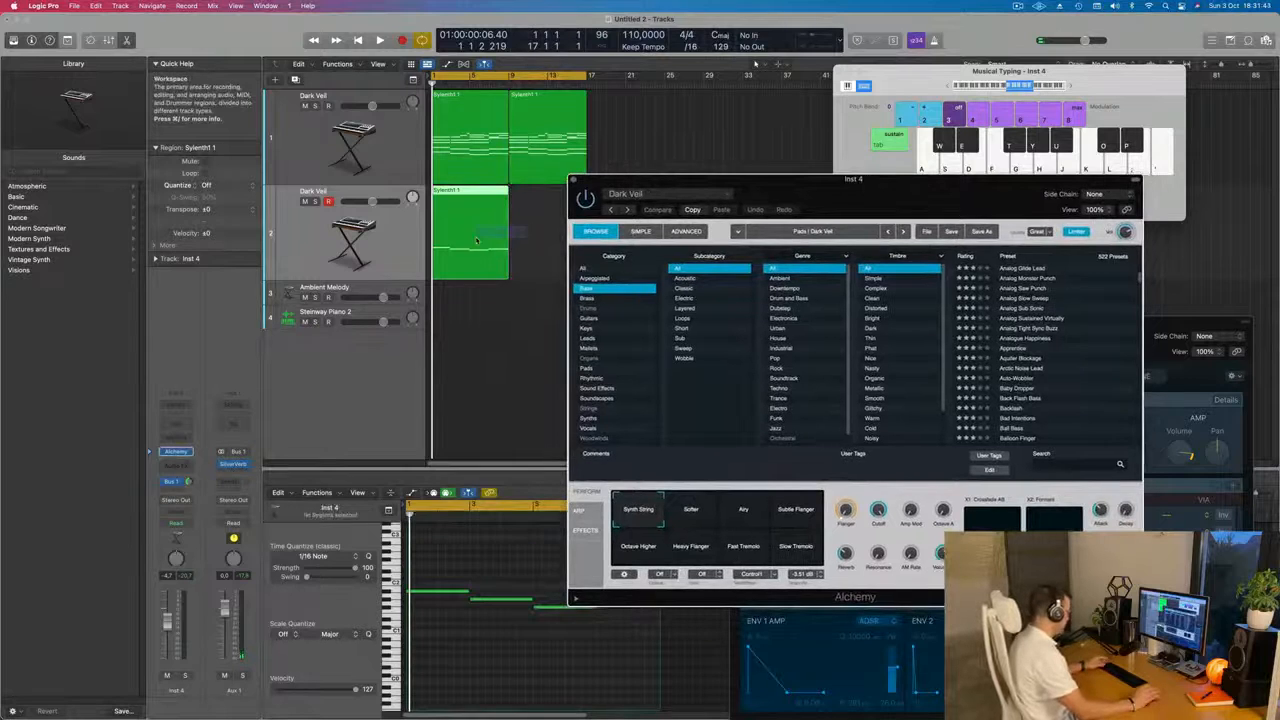
double_click(514, 232)
drag(948, 191, 921, 196)
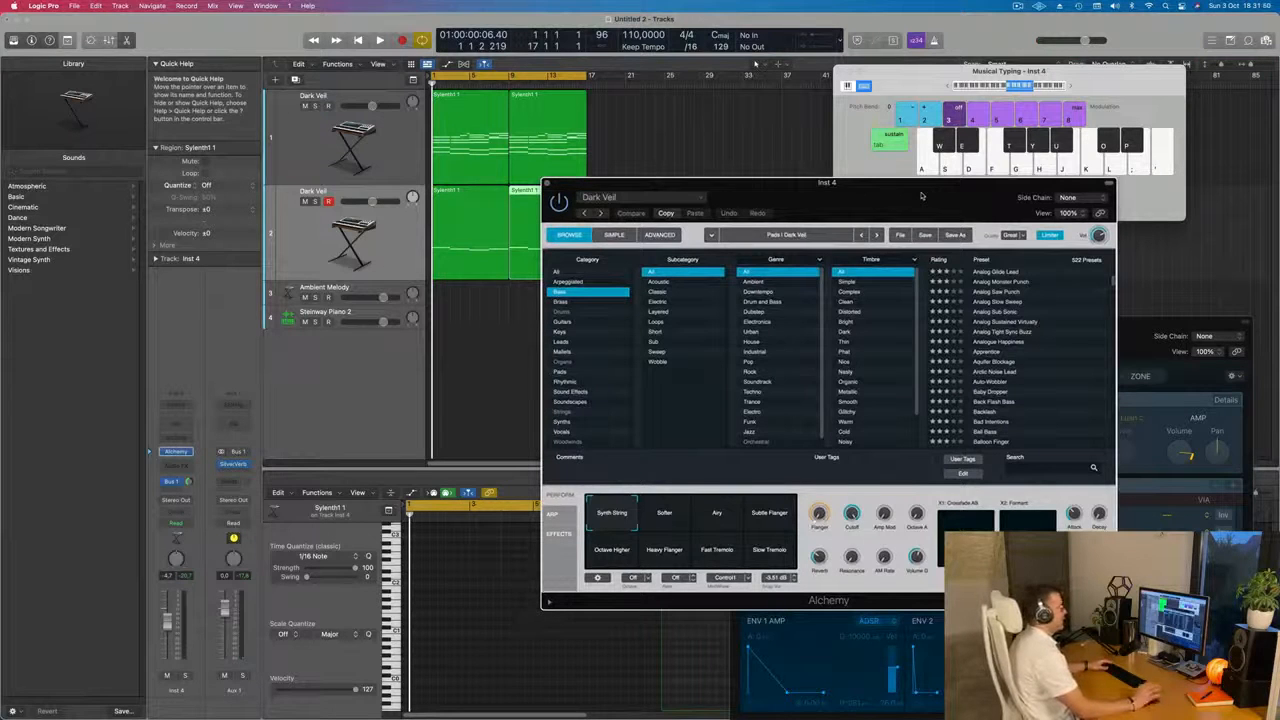
drag(921, 196, 965, 159)
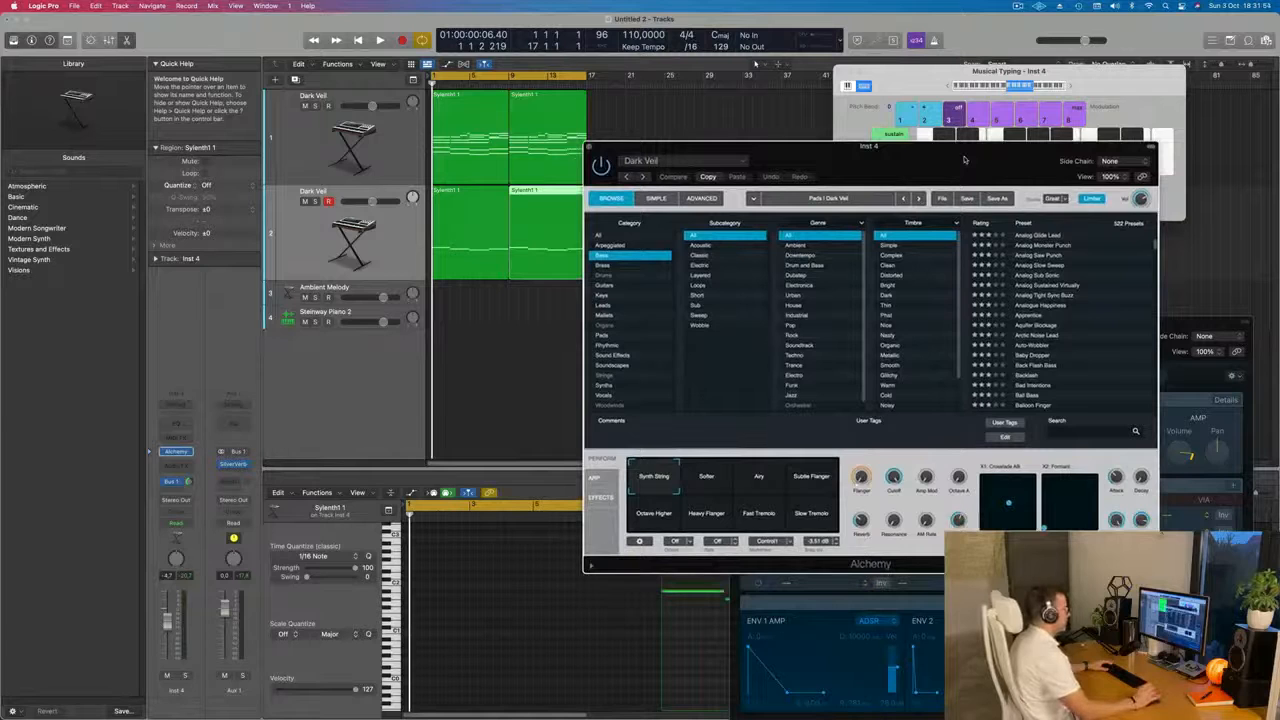
drag(965, 159, 1013, 92)
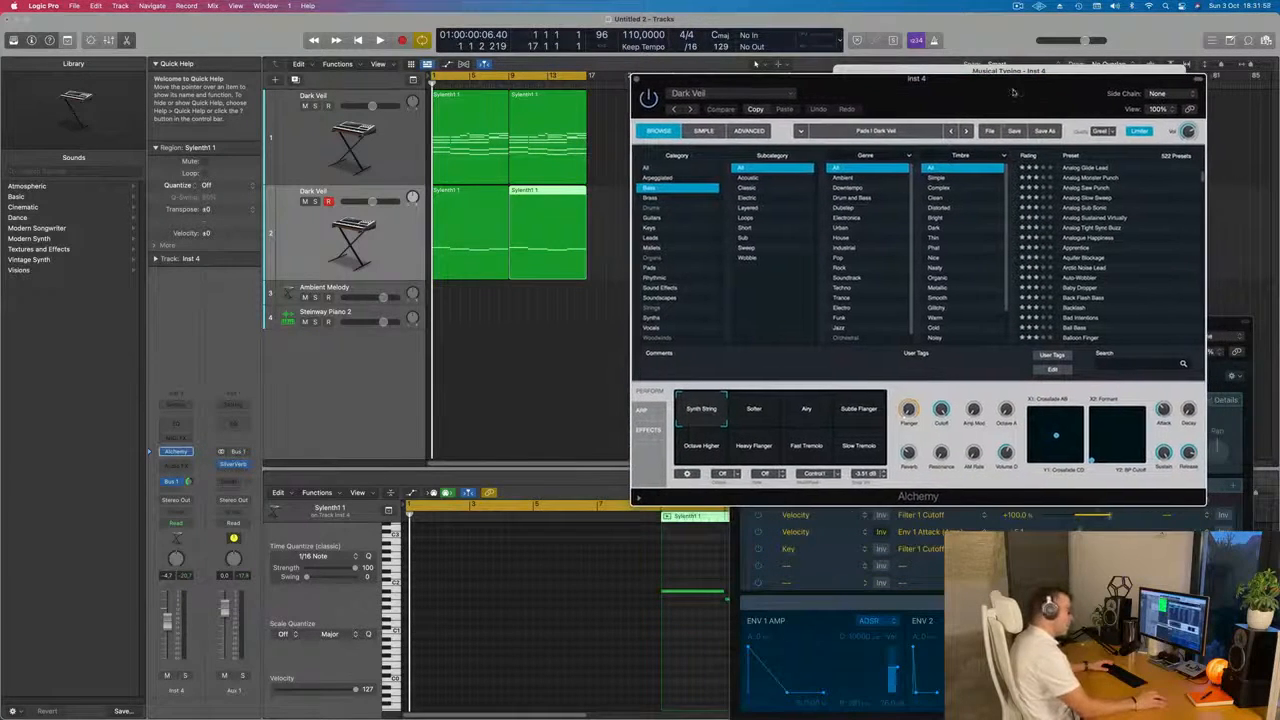
Step: Load the Bass And Lead preset in Alchemy for the bass track and start playback
scroll(1115, 233, down, 3)
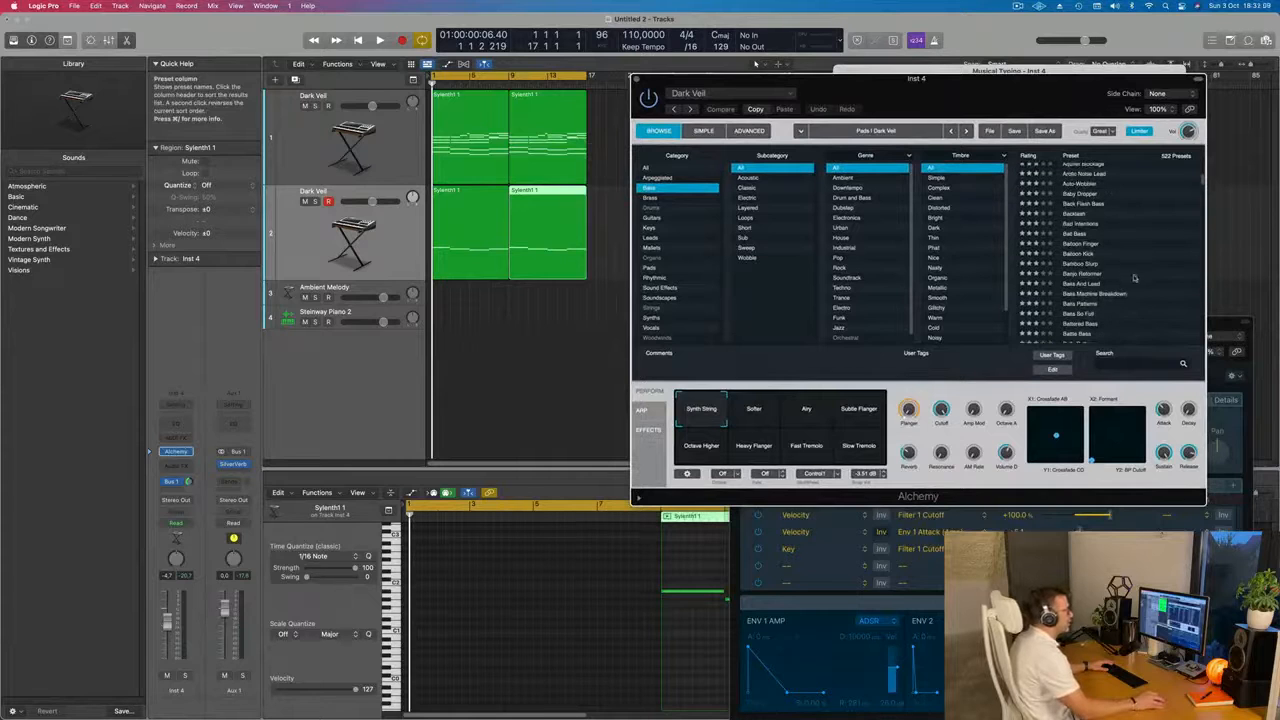
click(1080, 285)
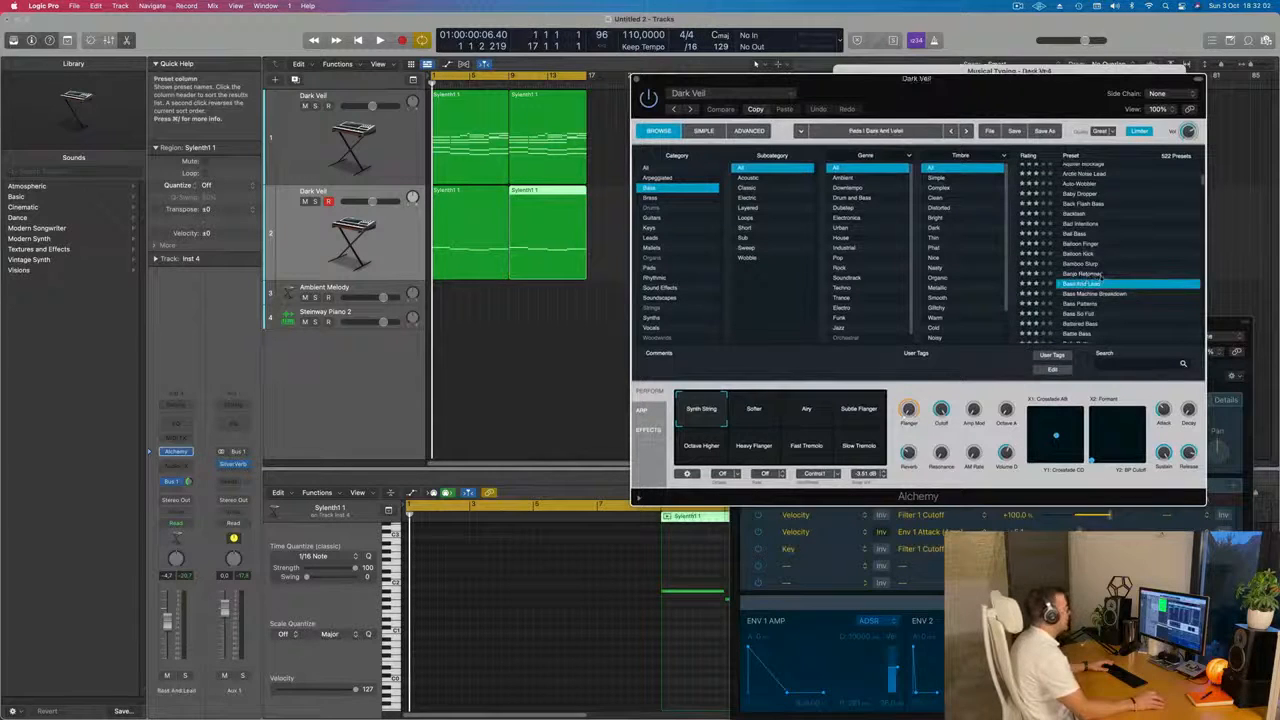
key(space)
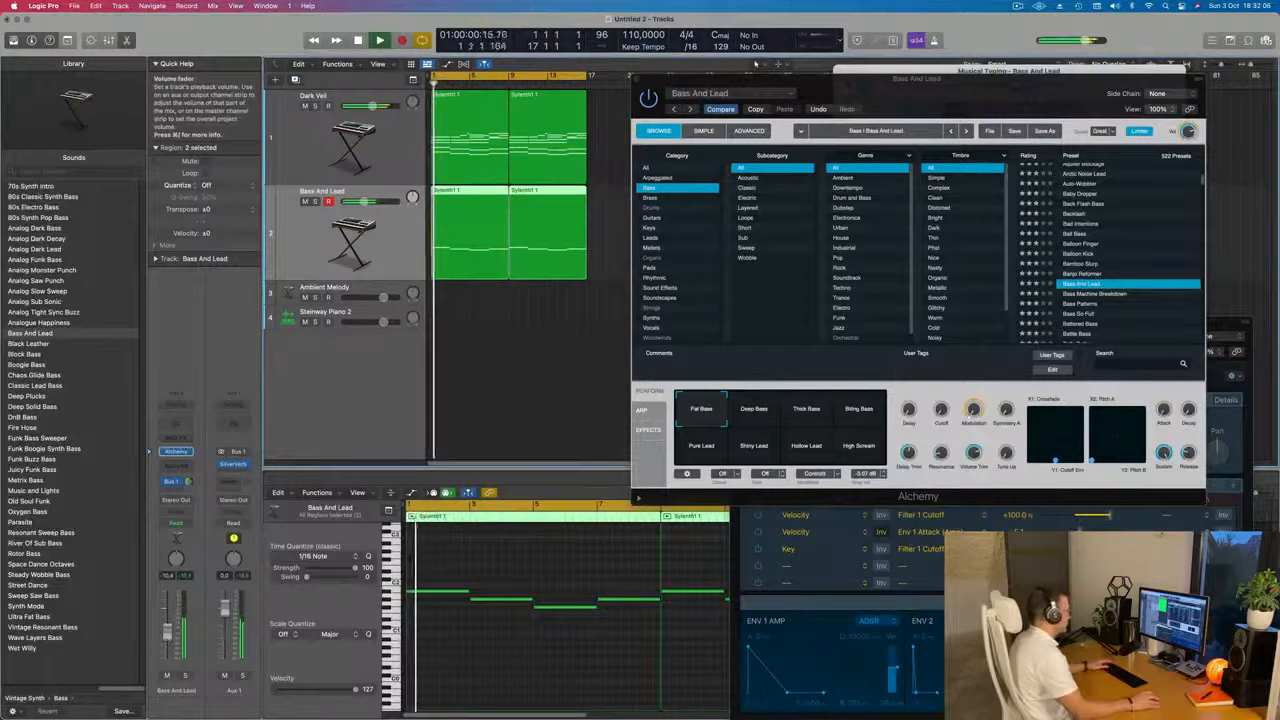
Step: Audition the Bass And Lead performance snapshots from Deep Bass through High Scream, ending on Fat Bass
click(757, 411)
click(806, 410)
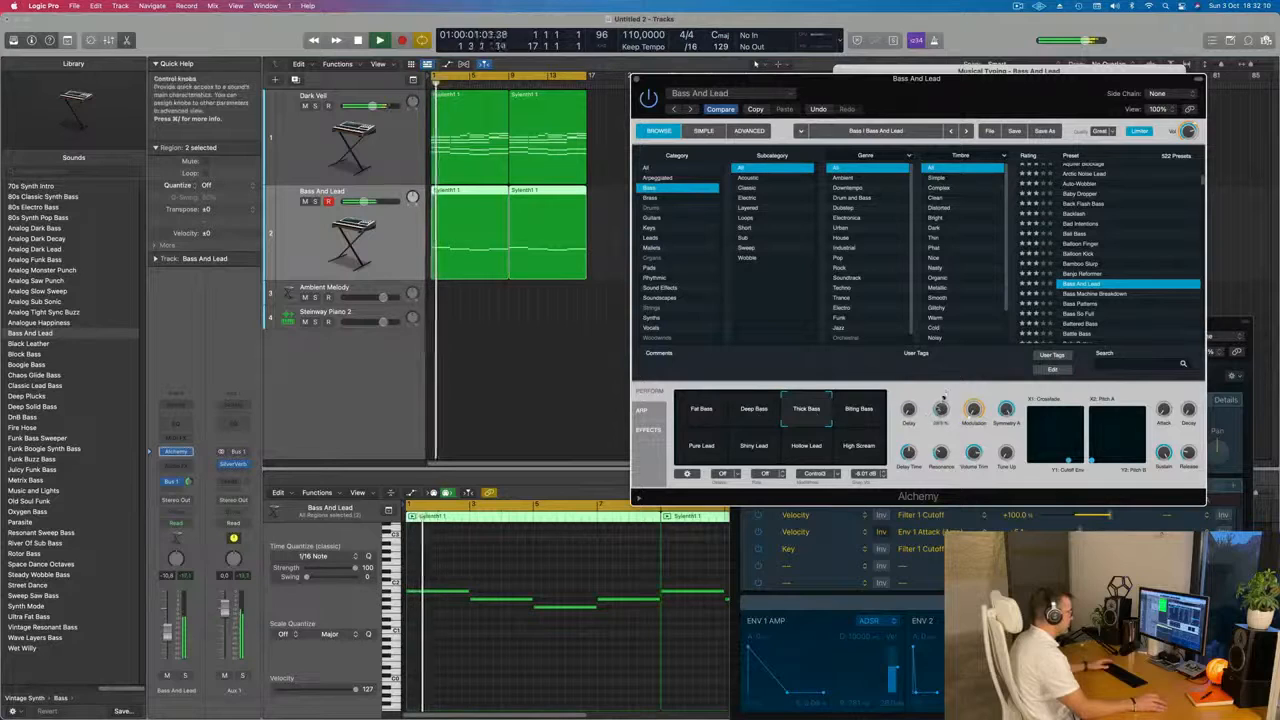
click(866, 411)
click(701, 447)
click(754, 447)
click(806, 447)
click(852, 449)
click(818, 449)
click(711, 420)
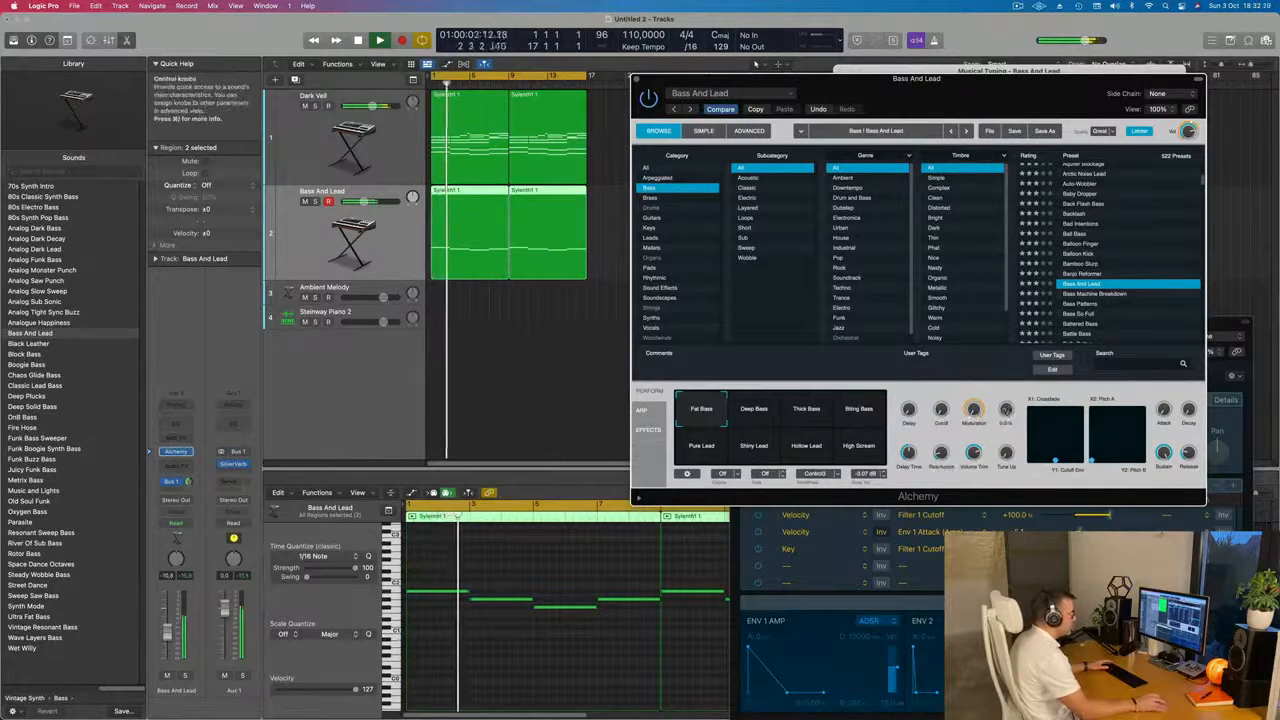
Step: Try the Bass Machine Breakdown preset on the bass track and replace it with Bass So Full
click(1110, 294)
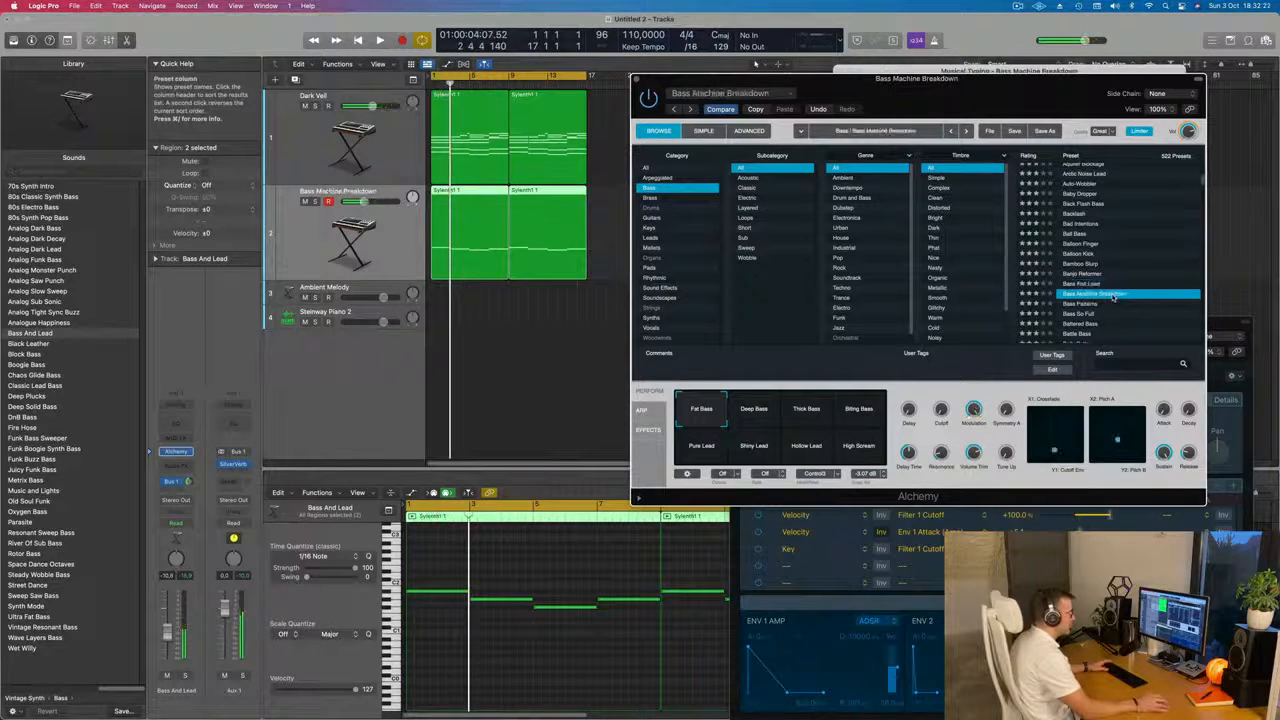
scroll(1105, 280, down, 2)
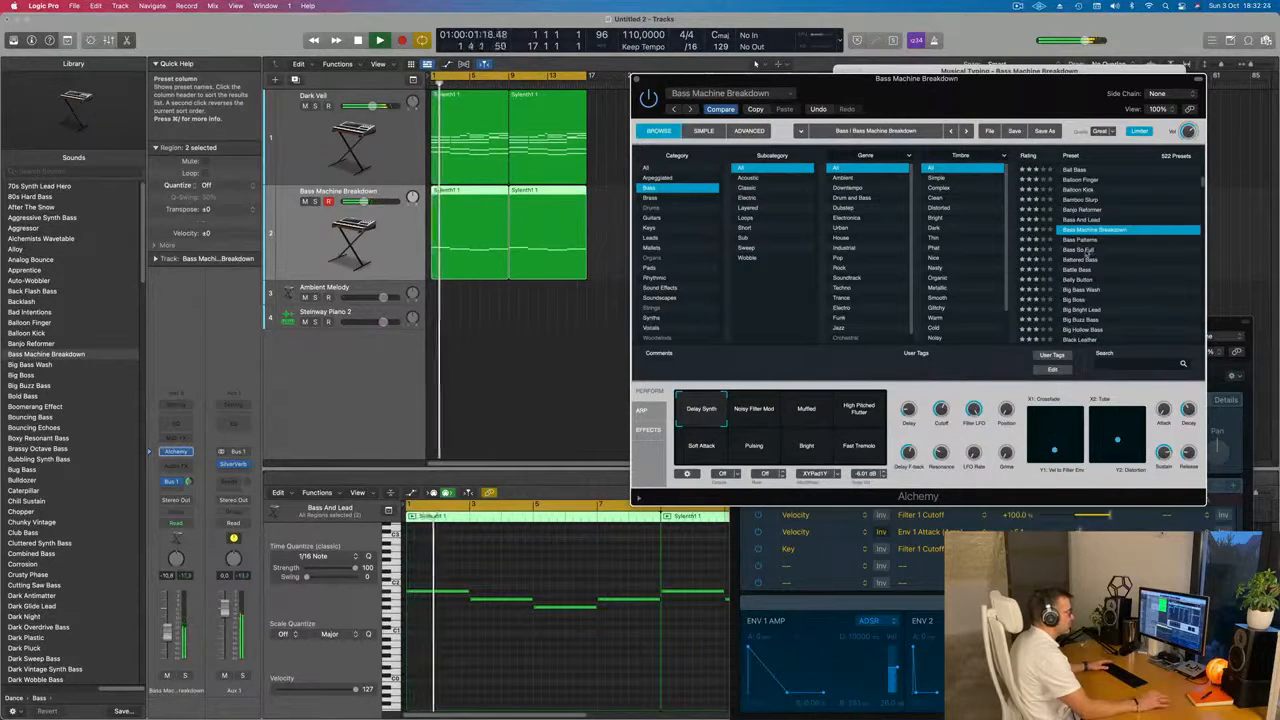
click(1087, 250)
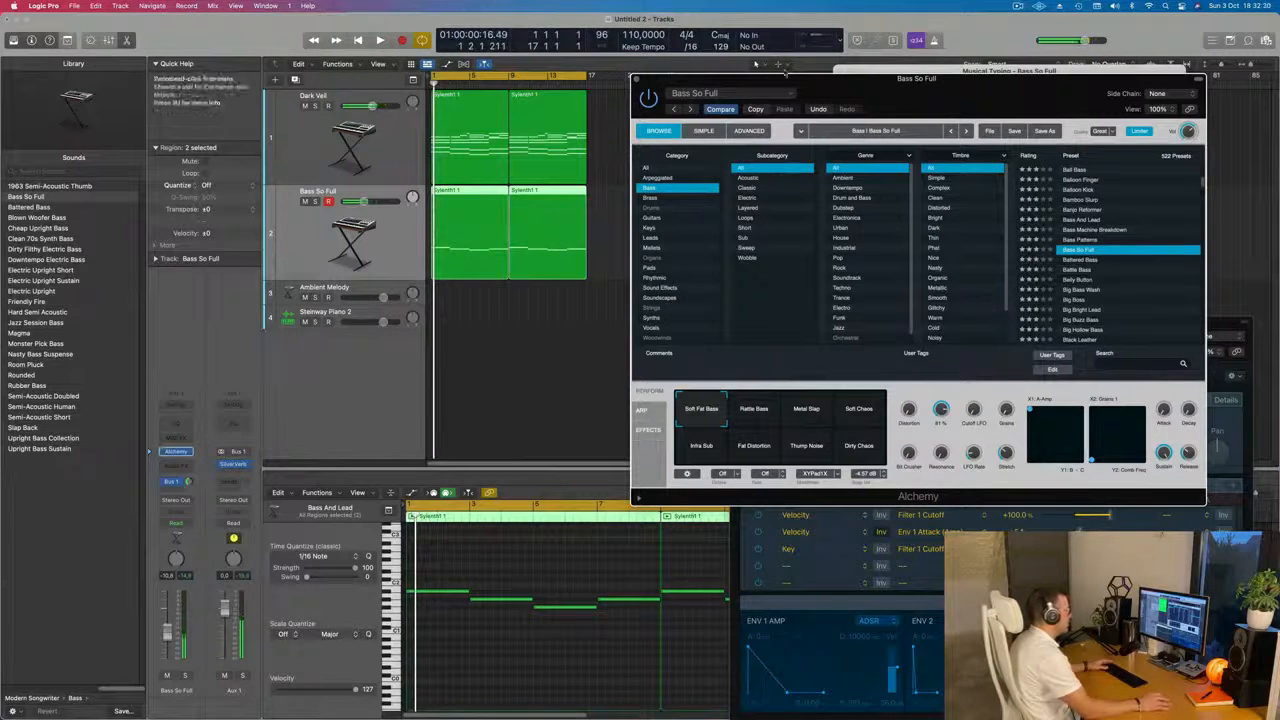
Step: Inspect Alchemy's arpeggiator, effects, advanced and simple views for the Bass So Full preset, returning to the preset browser
click(641, 410)
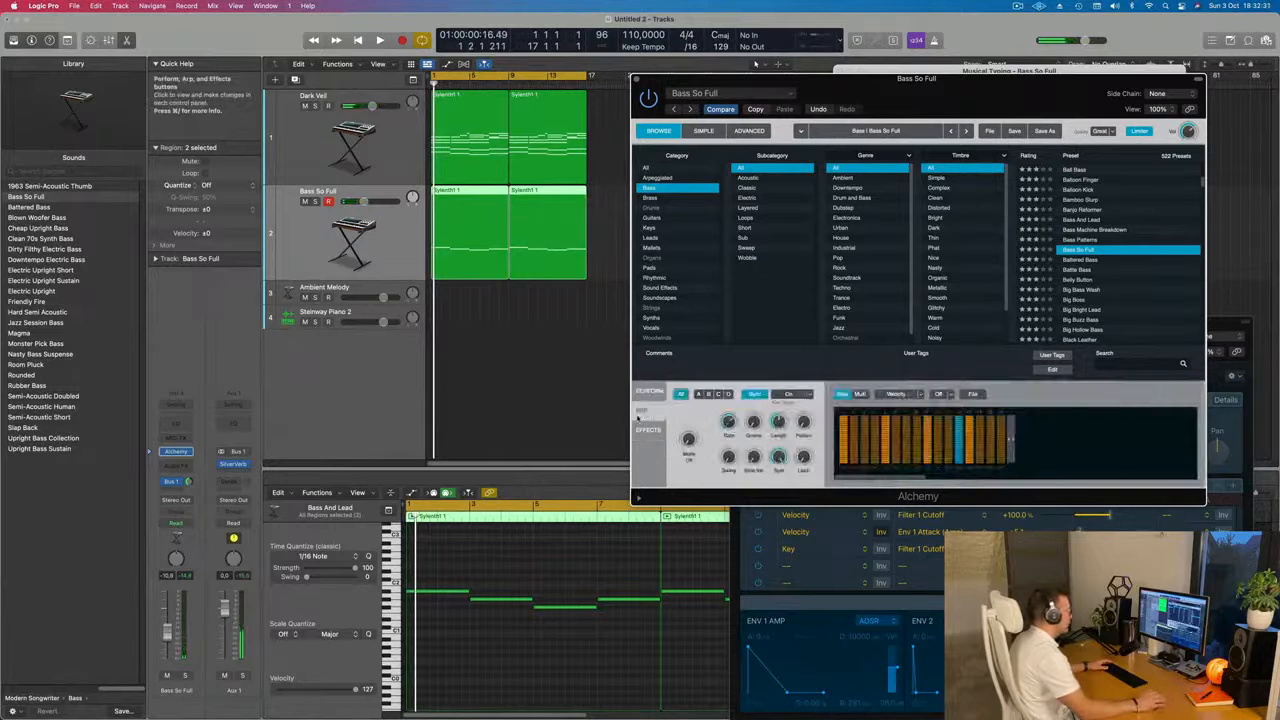
click(648, 430)
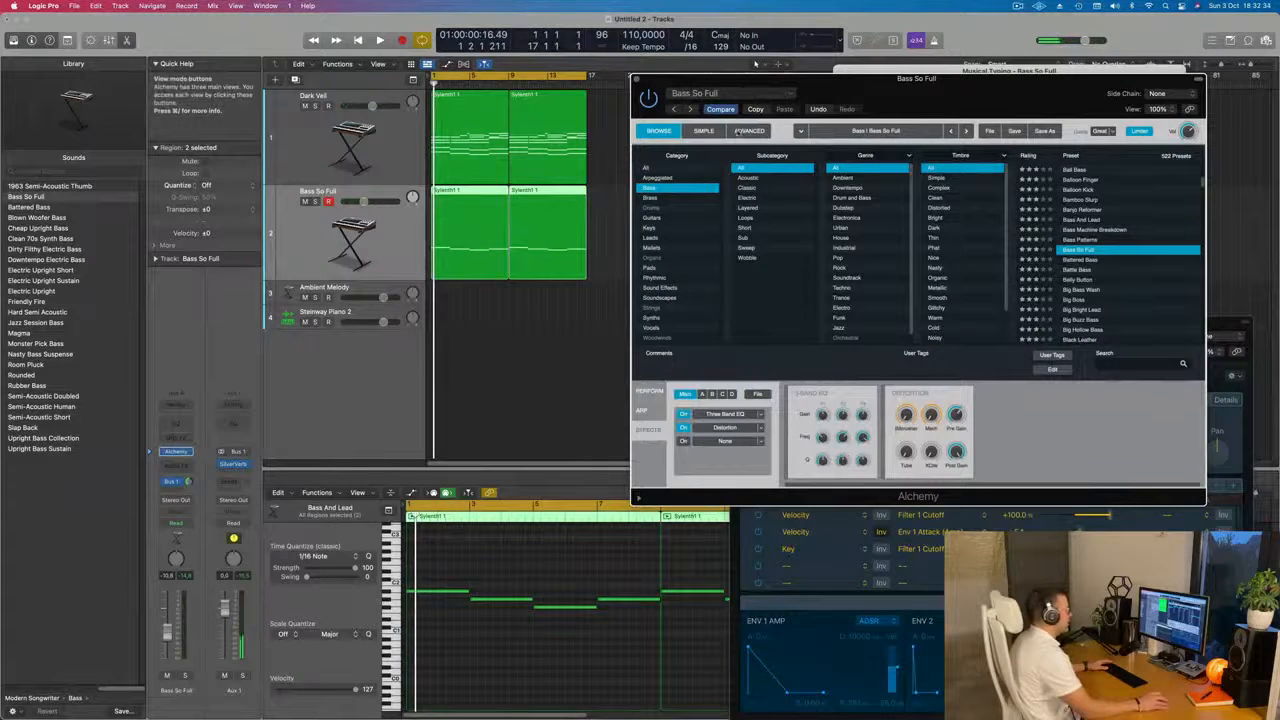
click(748, 131)
click(705, 131)
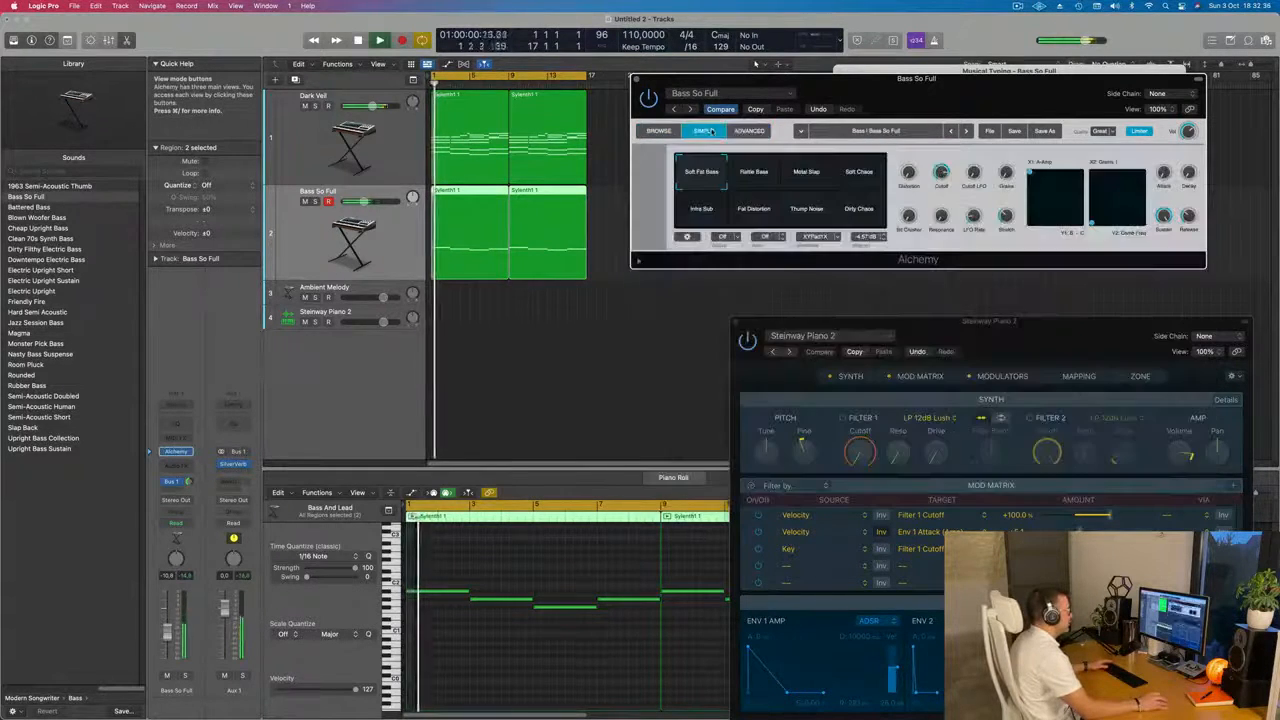
click(679, 131)
key(space)
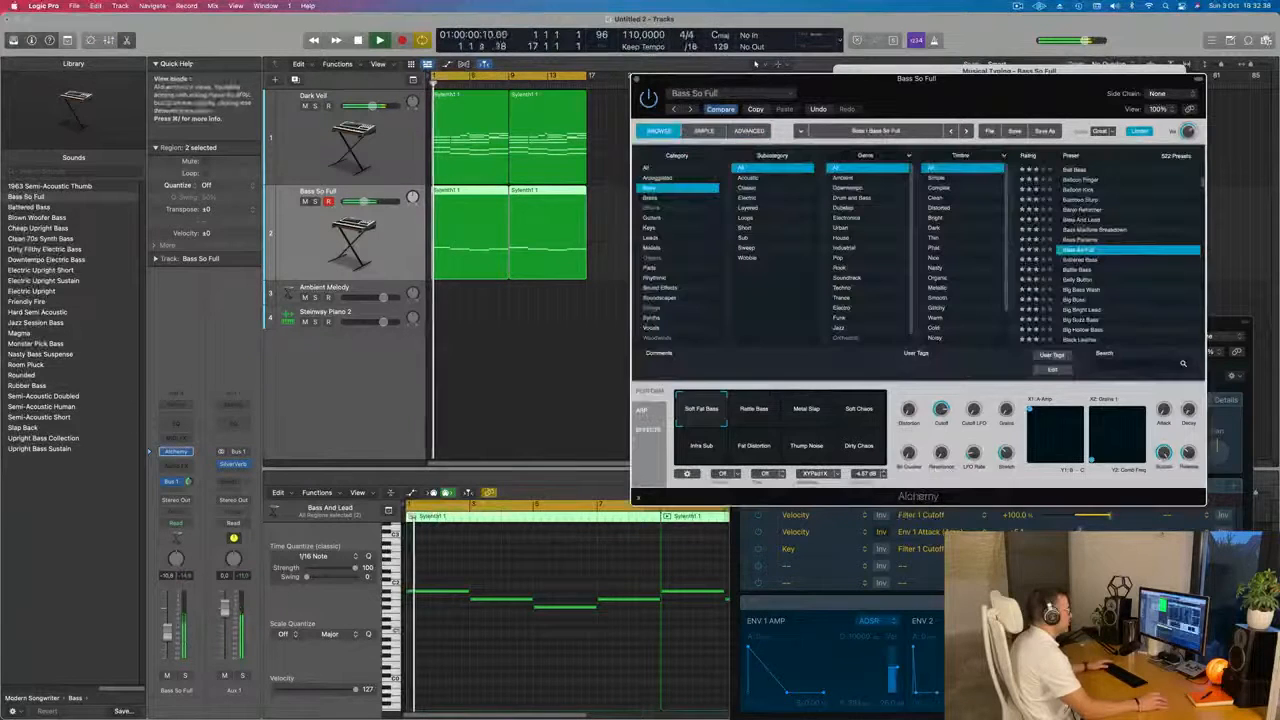
Step: Show Alchemy's advanced controls, play the arrangement and switch Bass So Full to the Rattle Bass snapshot
click(749, 131)
key(space)
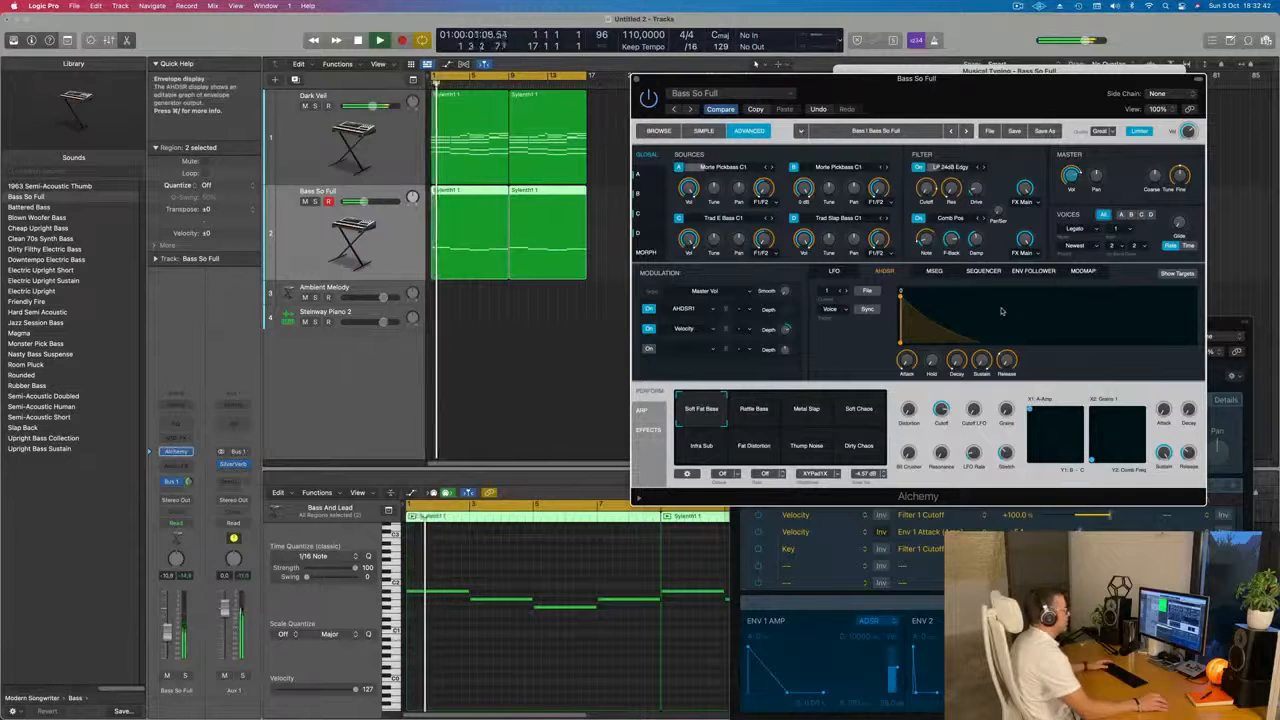
click(754, 410)
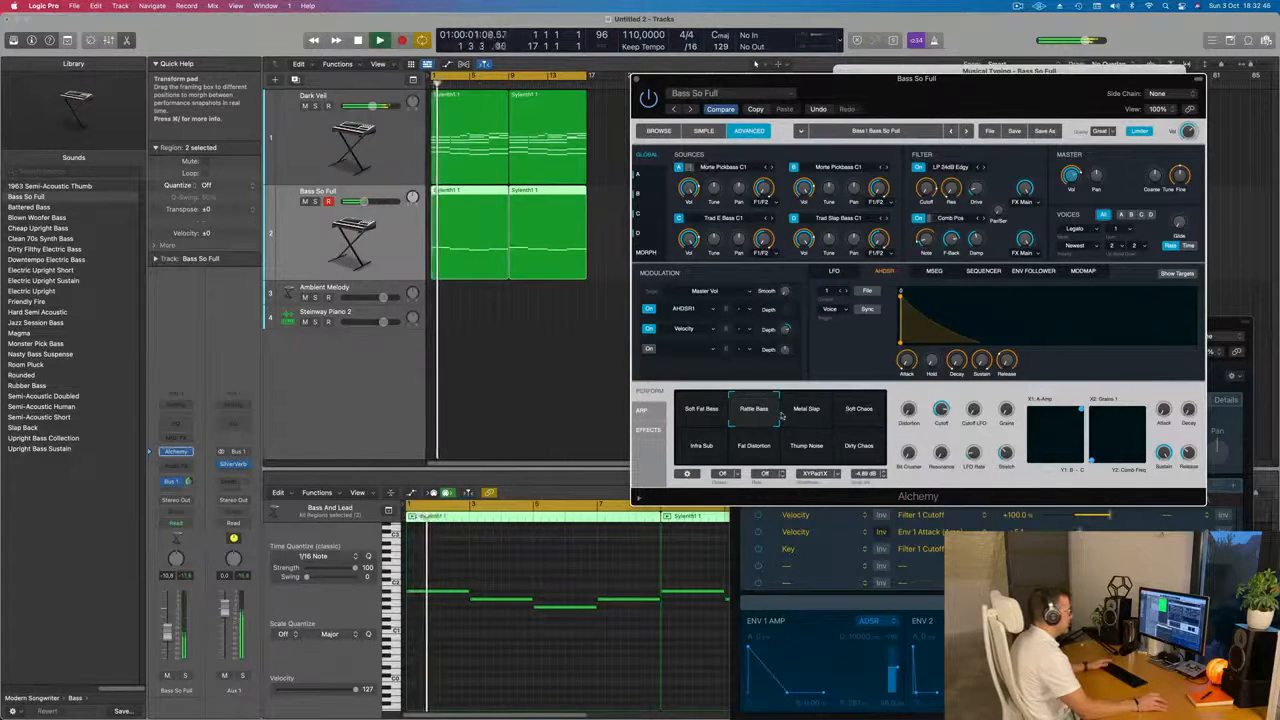
Step: Switch Bass So Full to the Soft Fat Bass snapshot and lengthen the release and hold stages of its AHDSR 1 envelope during playback
click(700, 408)
key(space)
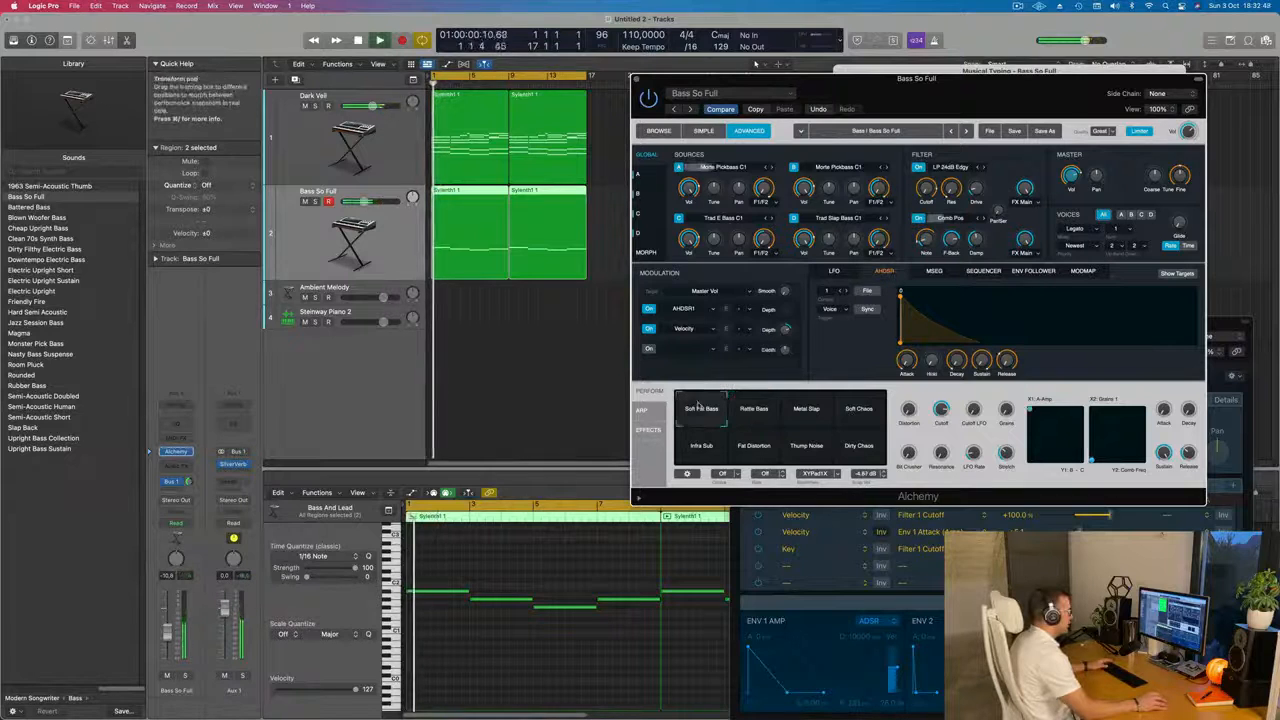
key(space)
drag(901, 294, 1158, 341)
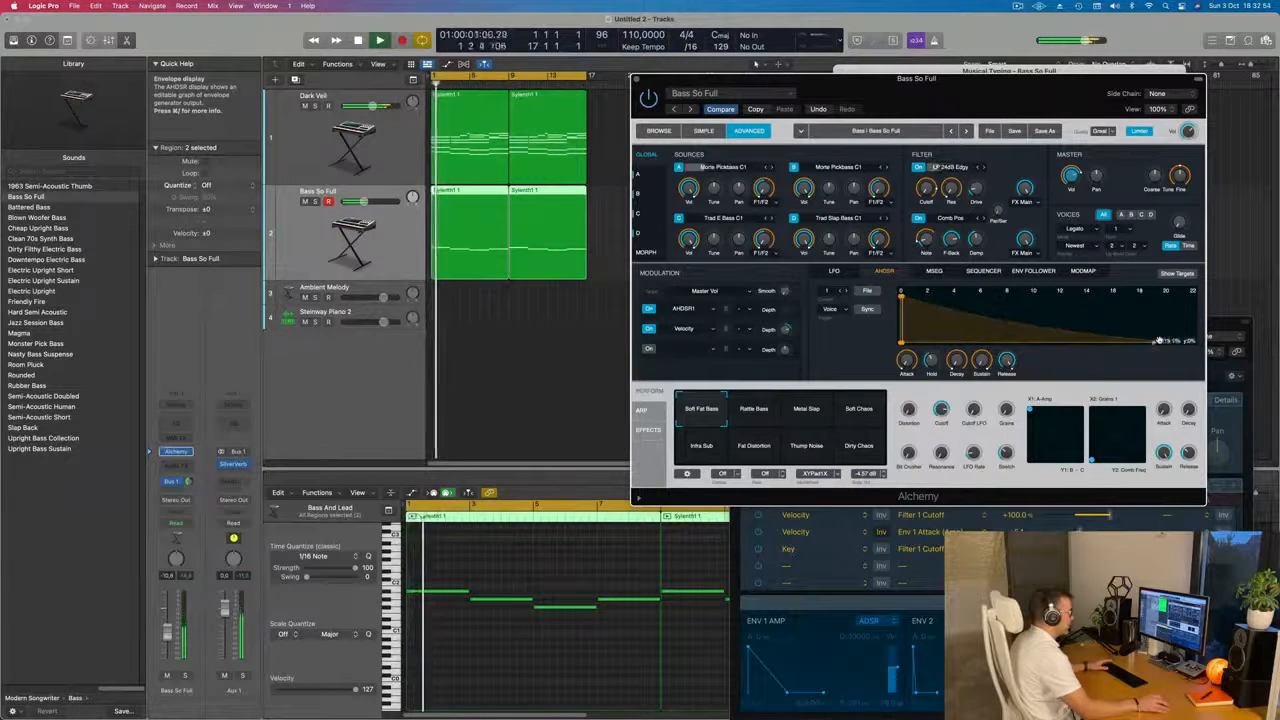
key(Return)
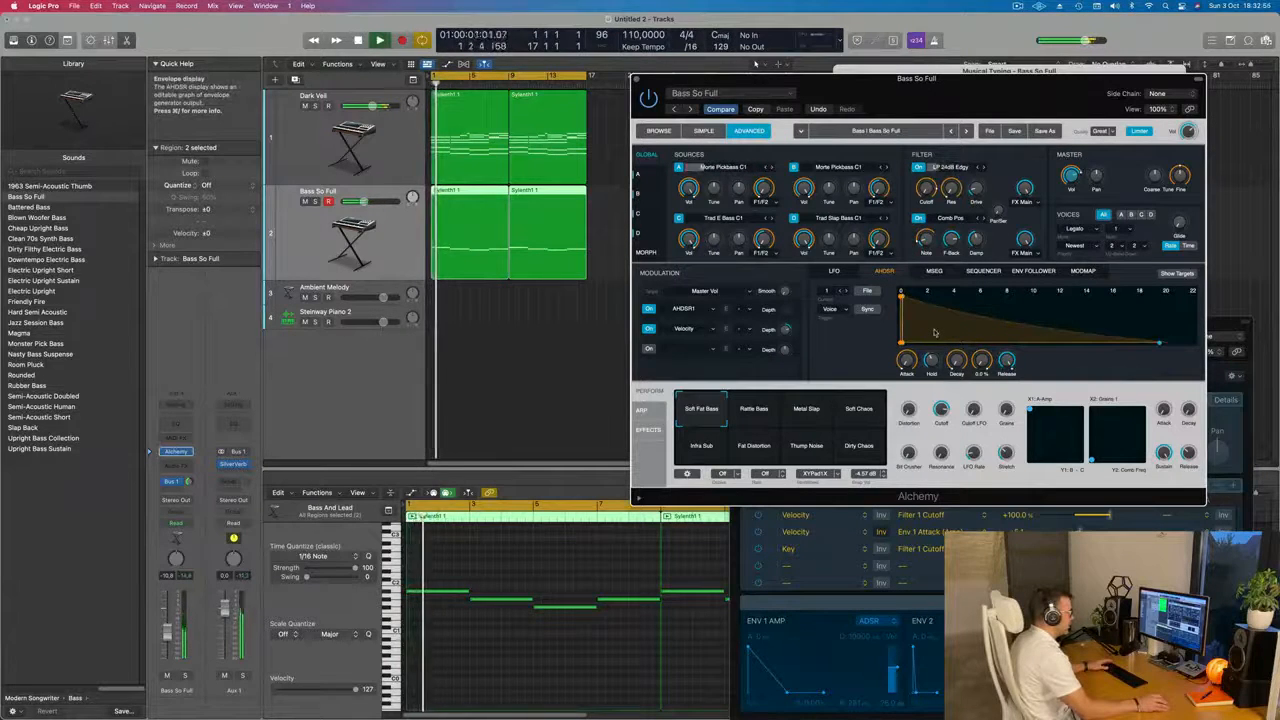
drag(902, 297, 1063, 301)
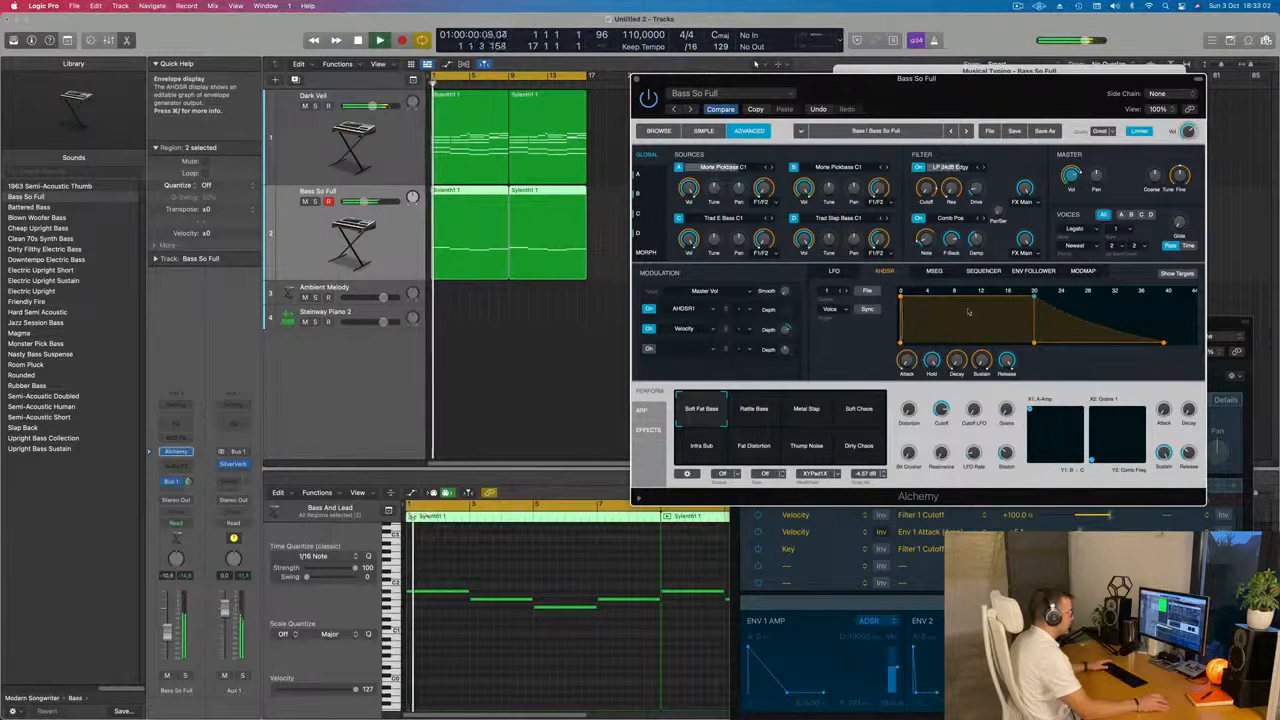
Step: Look through Alchemy's LFO, MSEG, sequencer, envelope follower and ModMap modulation views for Bass So Full
click(836, 271)
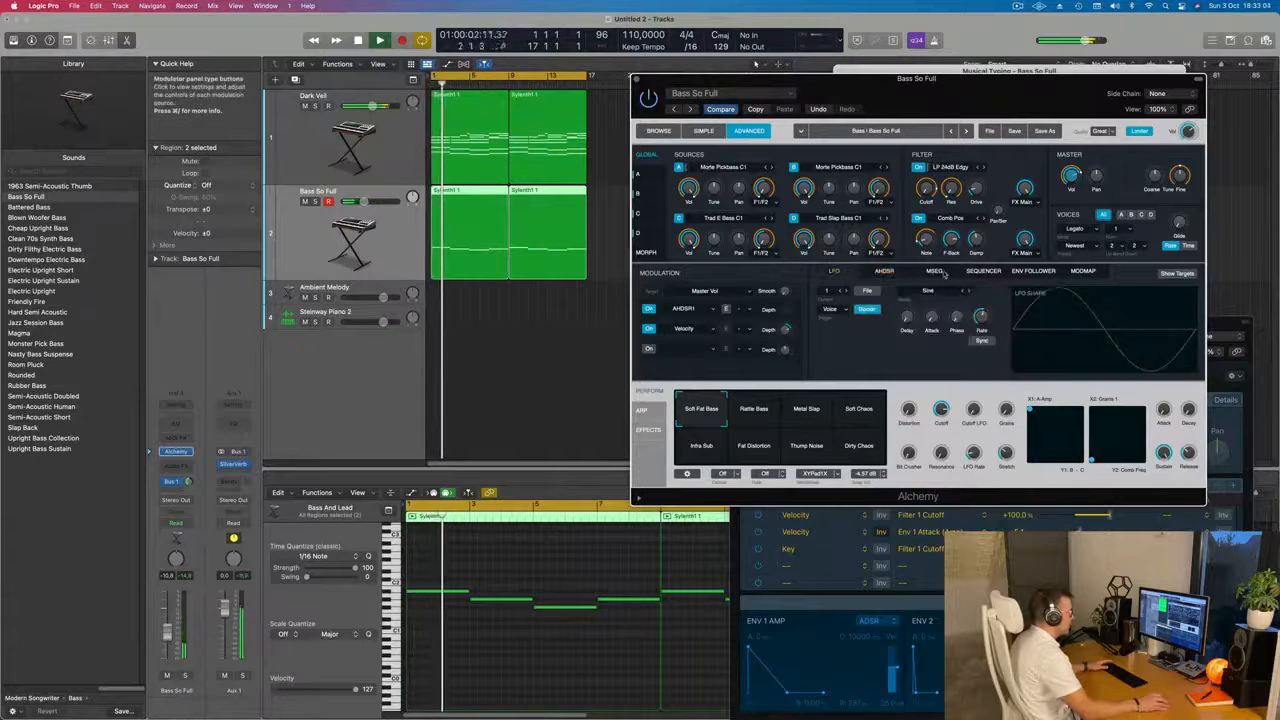
click(938, 272)
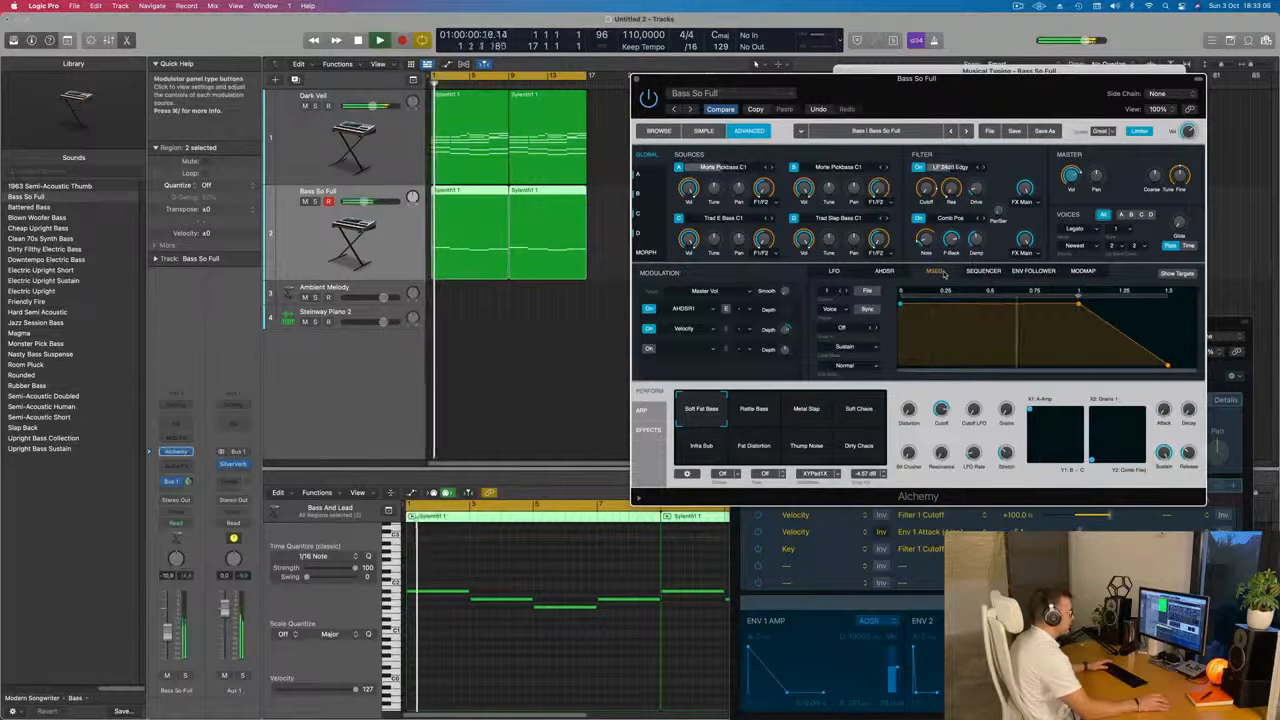
click(982, 271)
click(1033, 271)
click(1083, 271)
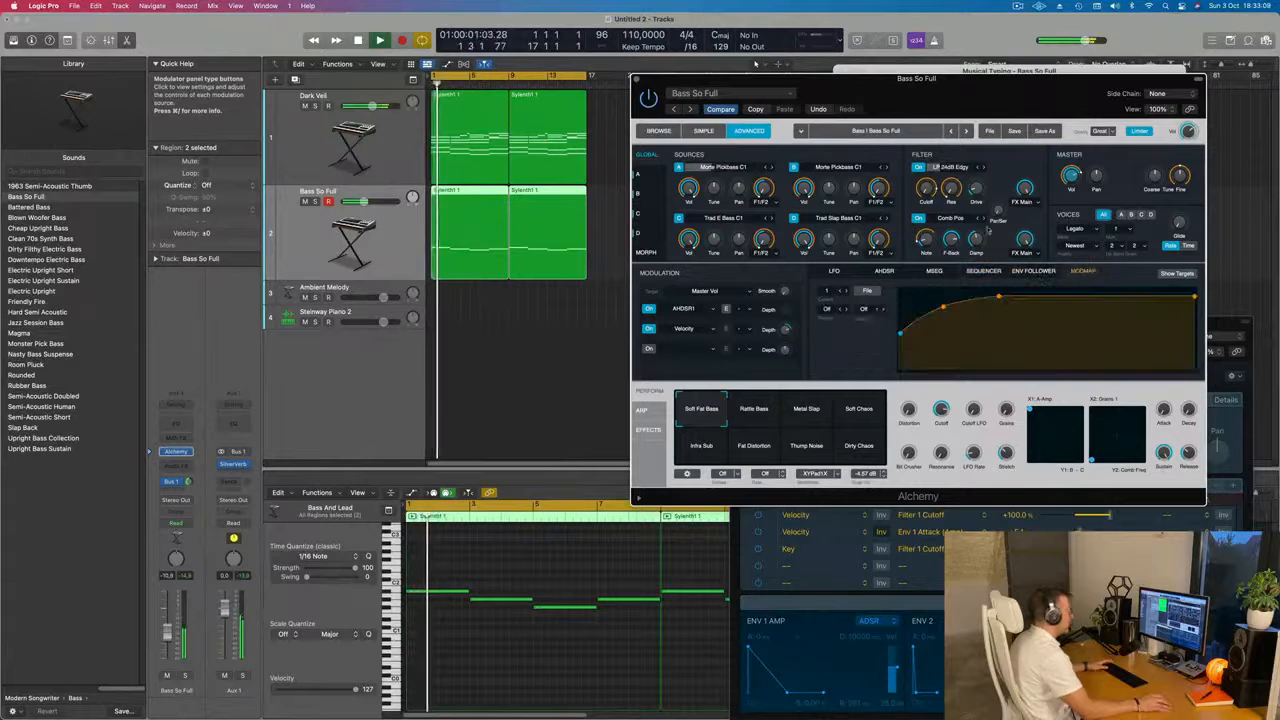
Step: Return to the preset browser and audition the bass presets following Bass So Full as far as Big Bright Lead
click(658, 131)
scroll(1108, 248, down, 3)
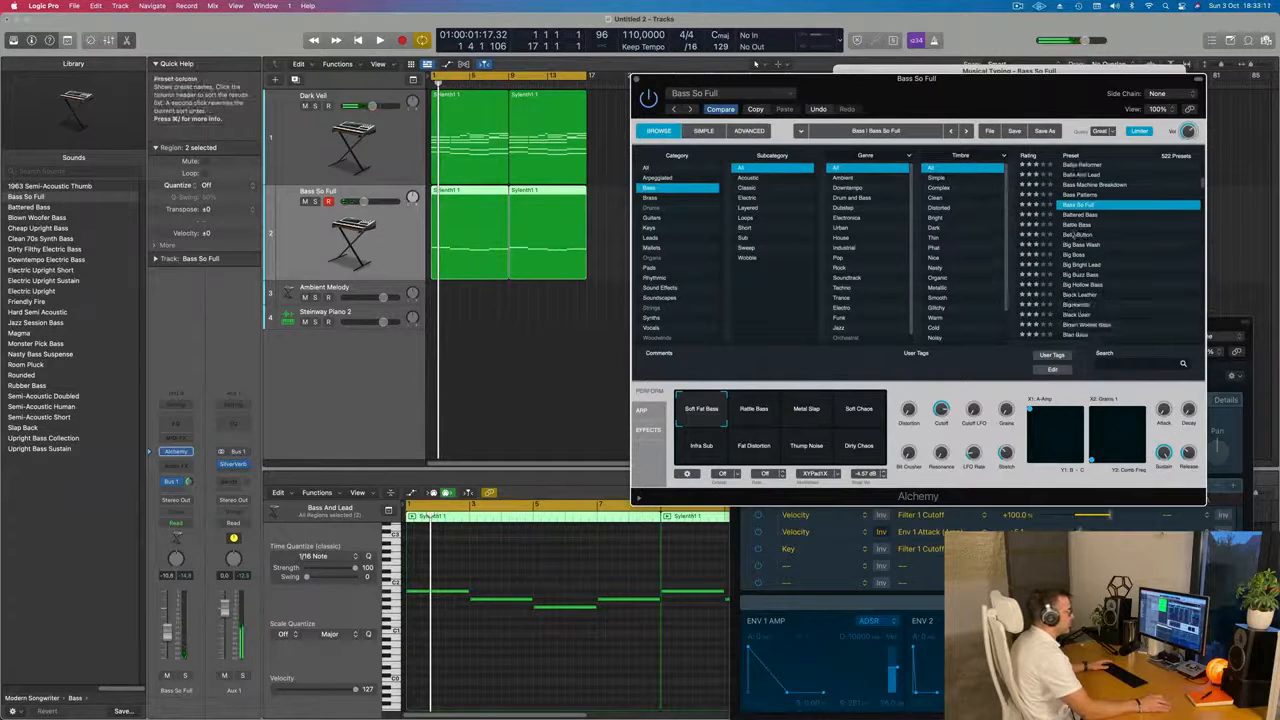
key(Down)
key(Down)
key(Down)
key(space)
key(Down)
key(Down)
key(Down)
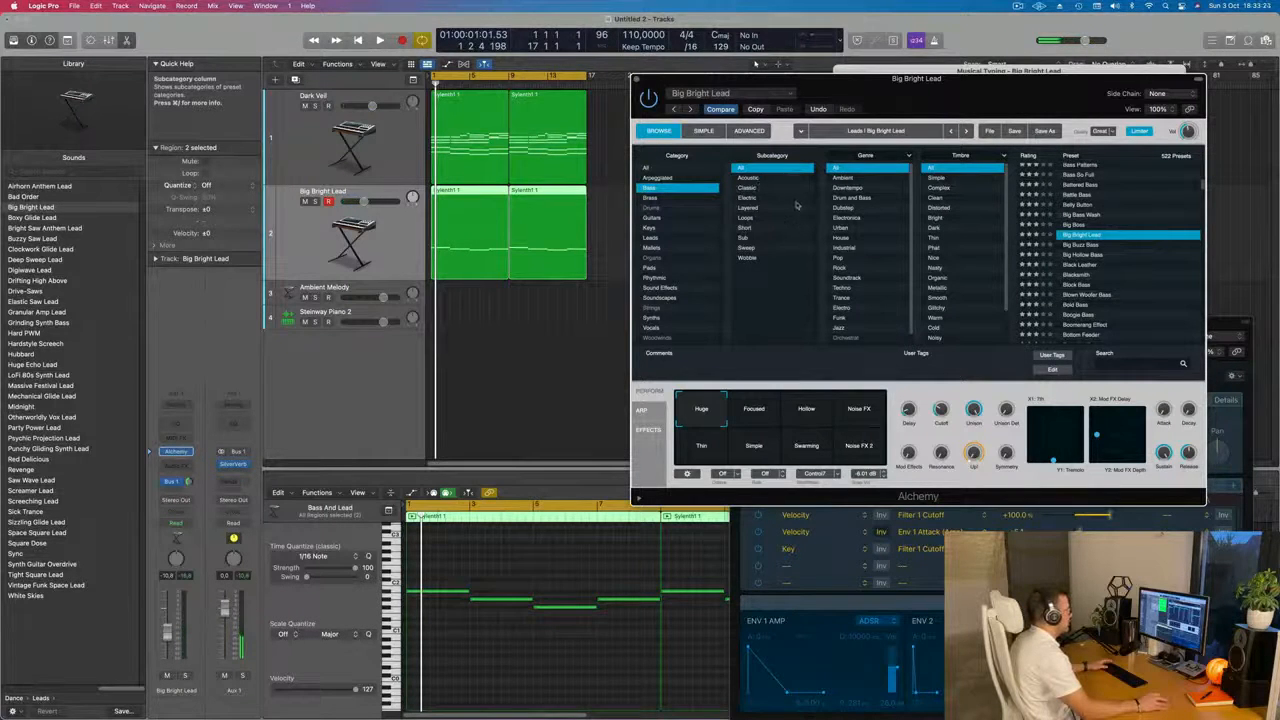
Step: Load Layered Kick Bass from the Layered bass subcategory, check it soloed and set the bass track volume to -4.7 dB
click(748, 207)
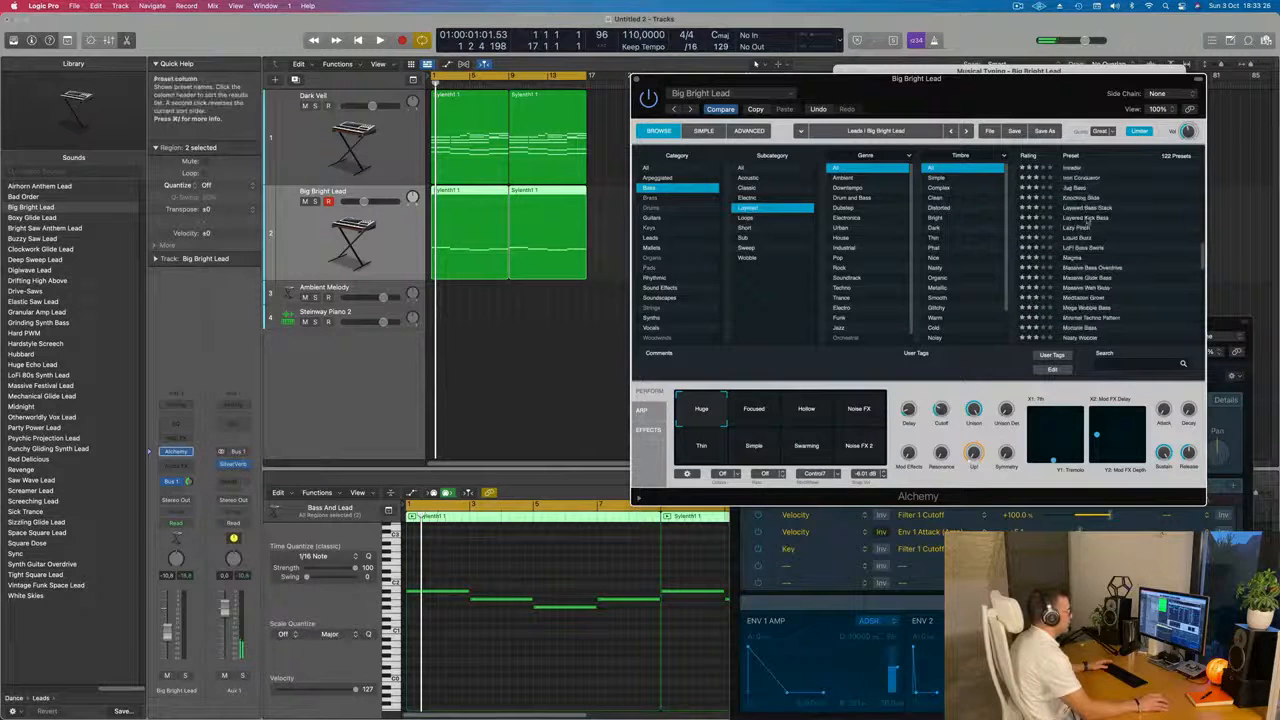
click(1085, 218)
key(space)
scroll(1110, 240, down, 1)
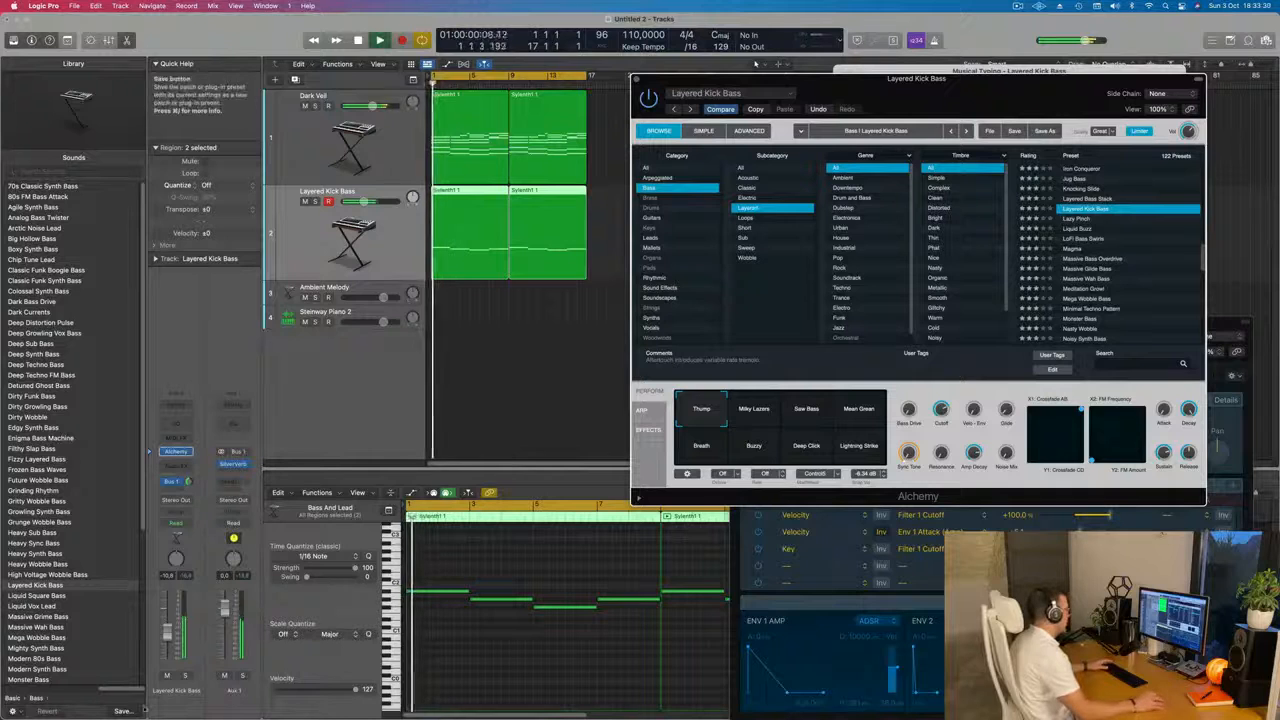
click(185, 676)
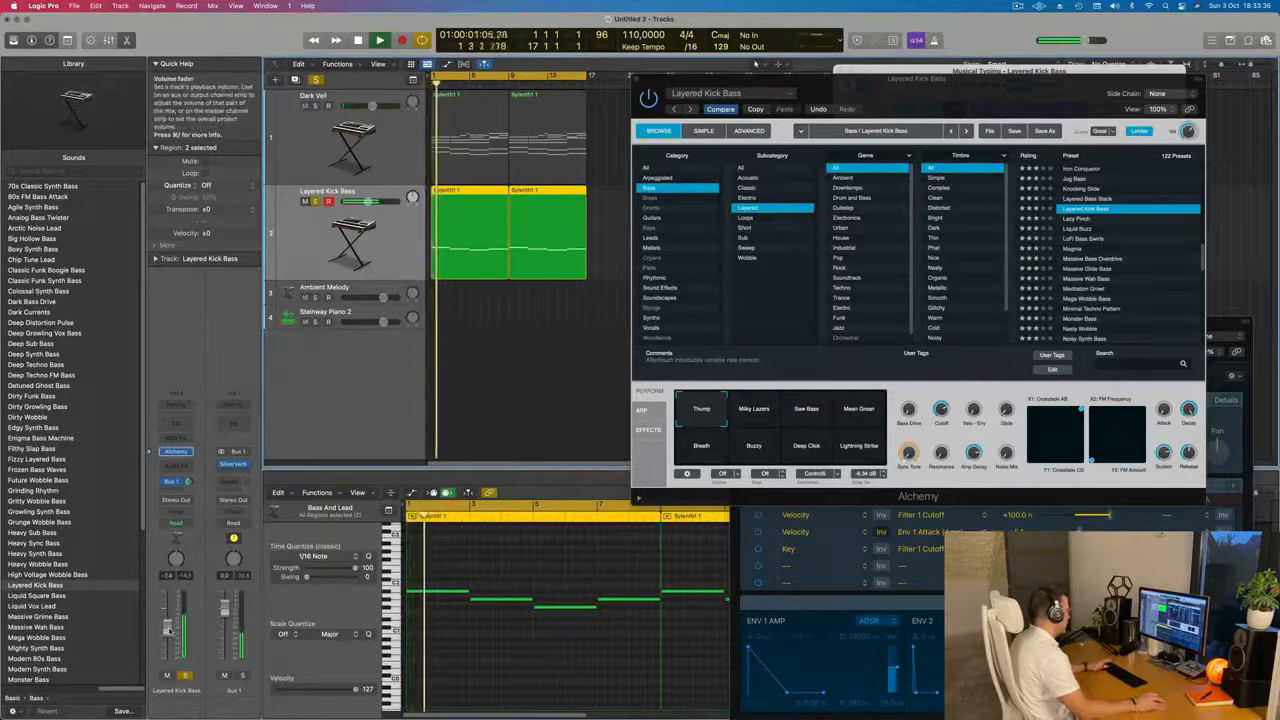
key(space)
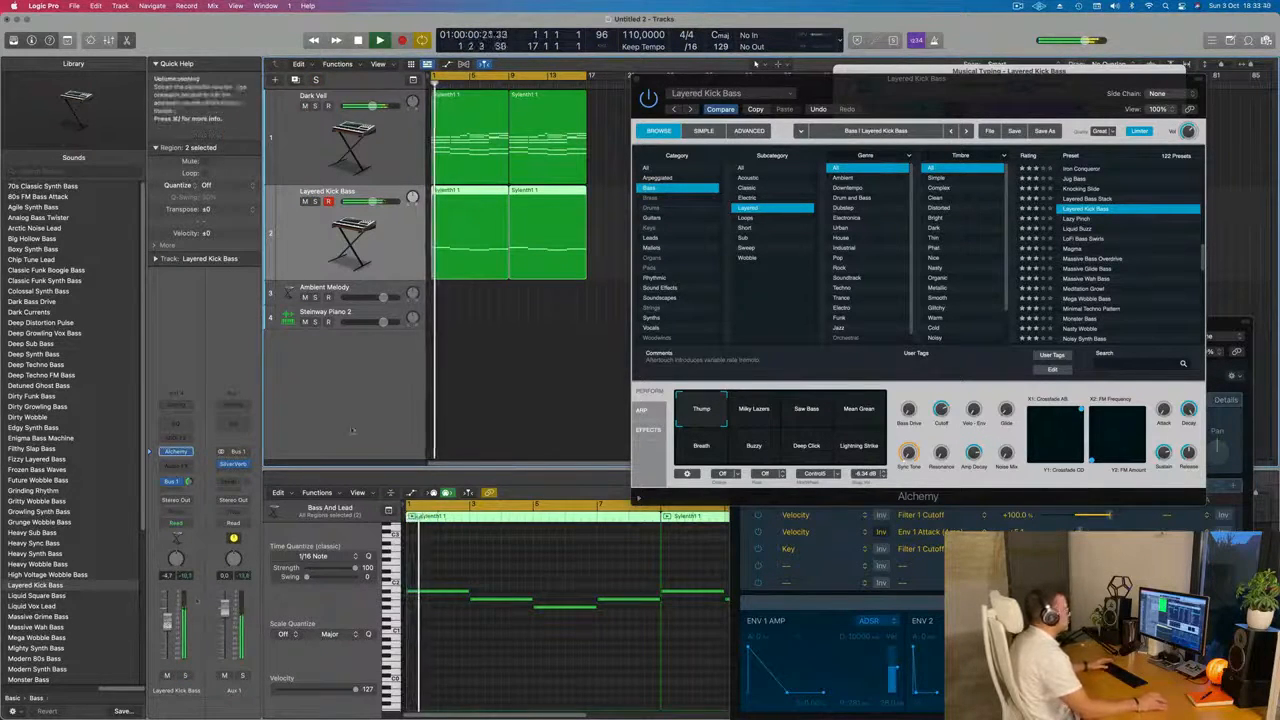
Step: Close the bass track's Alchemy window and repeat all four Dark Veil and Layered Kick Bass regions once
drag(696, 84, 629, 140)
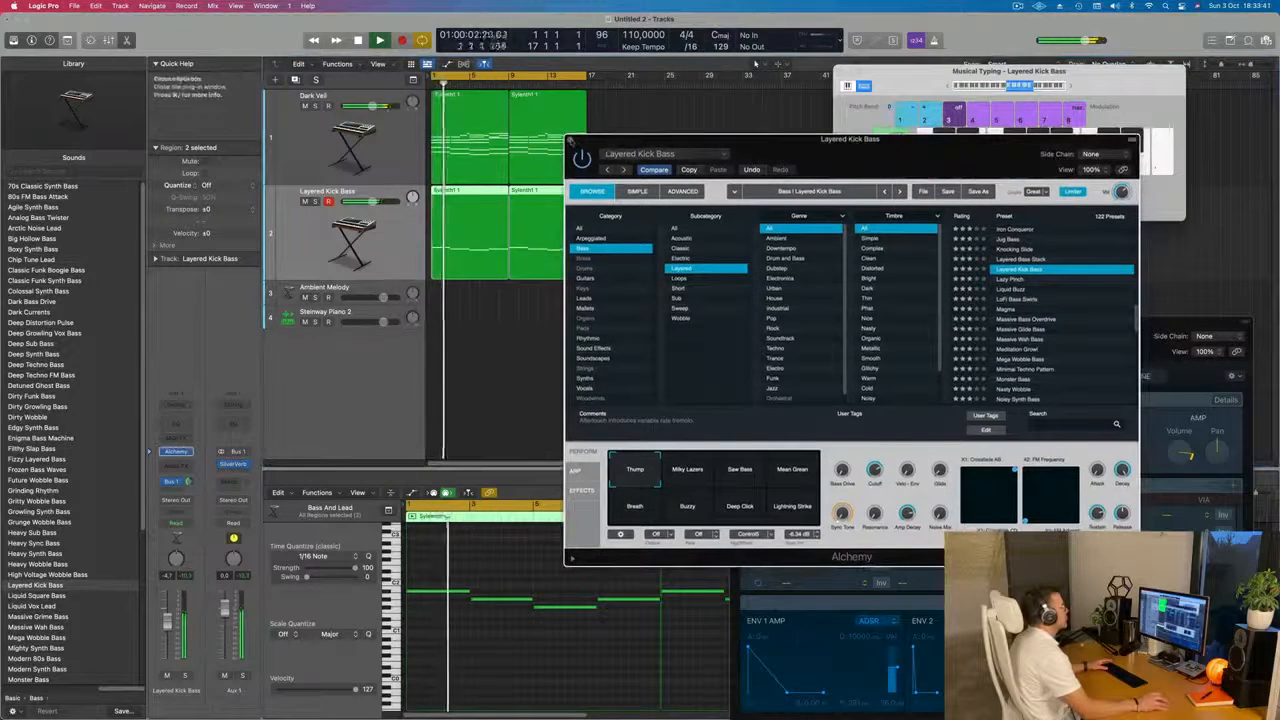
click(571, 140)
scroll(574, 252, down, 2)
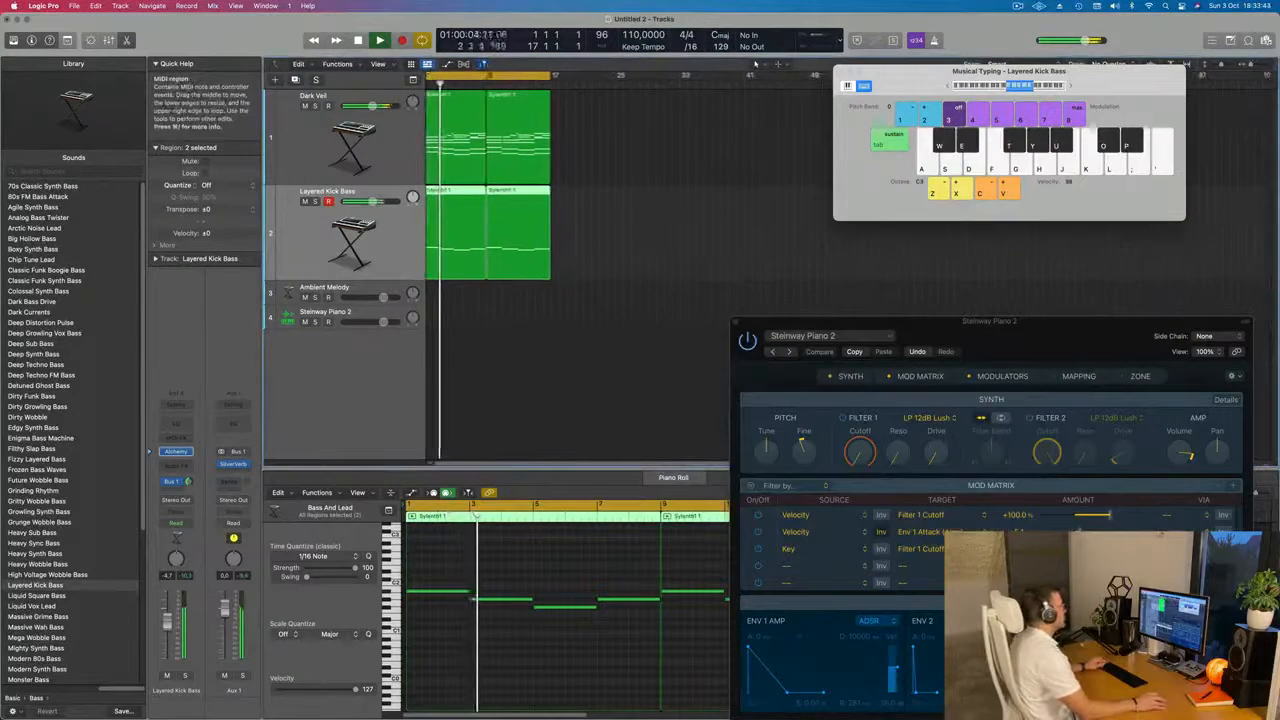
drag(593, 161, 437, 218)
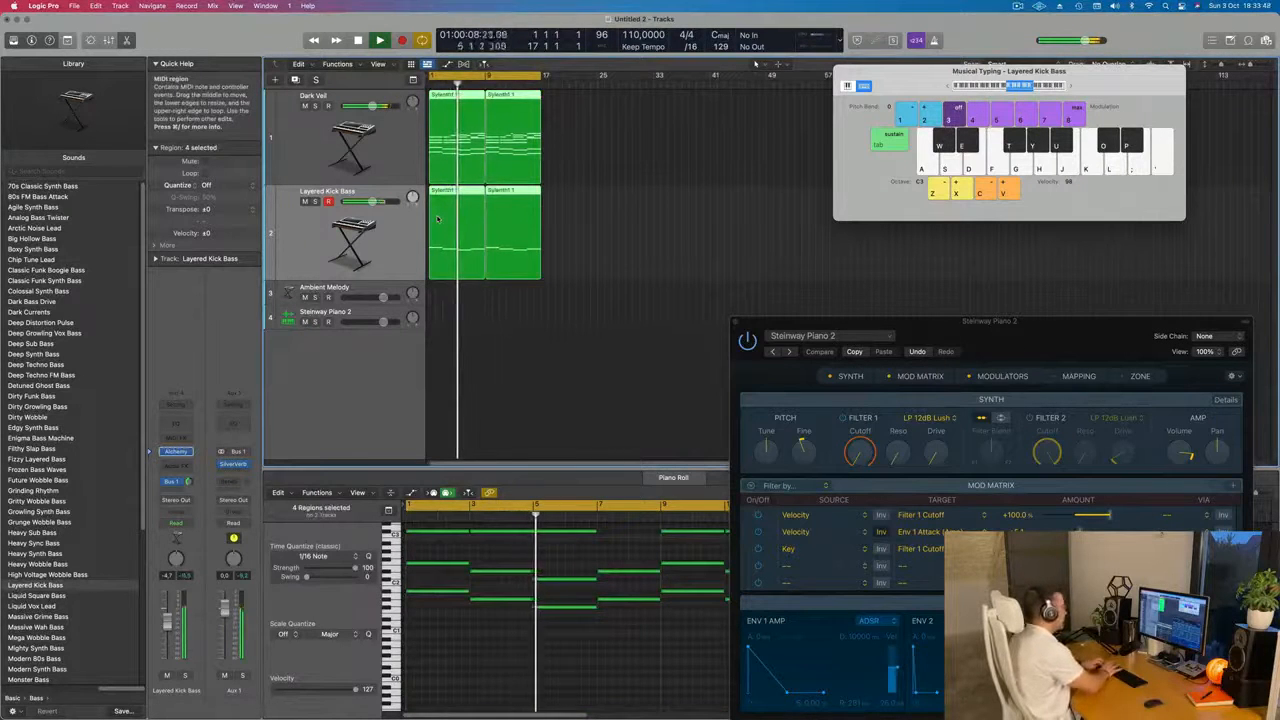
key(super+r)
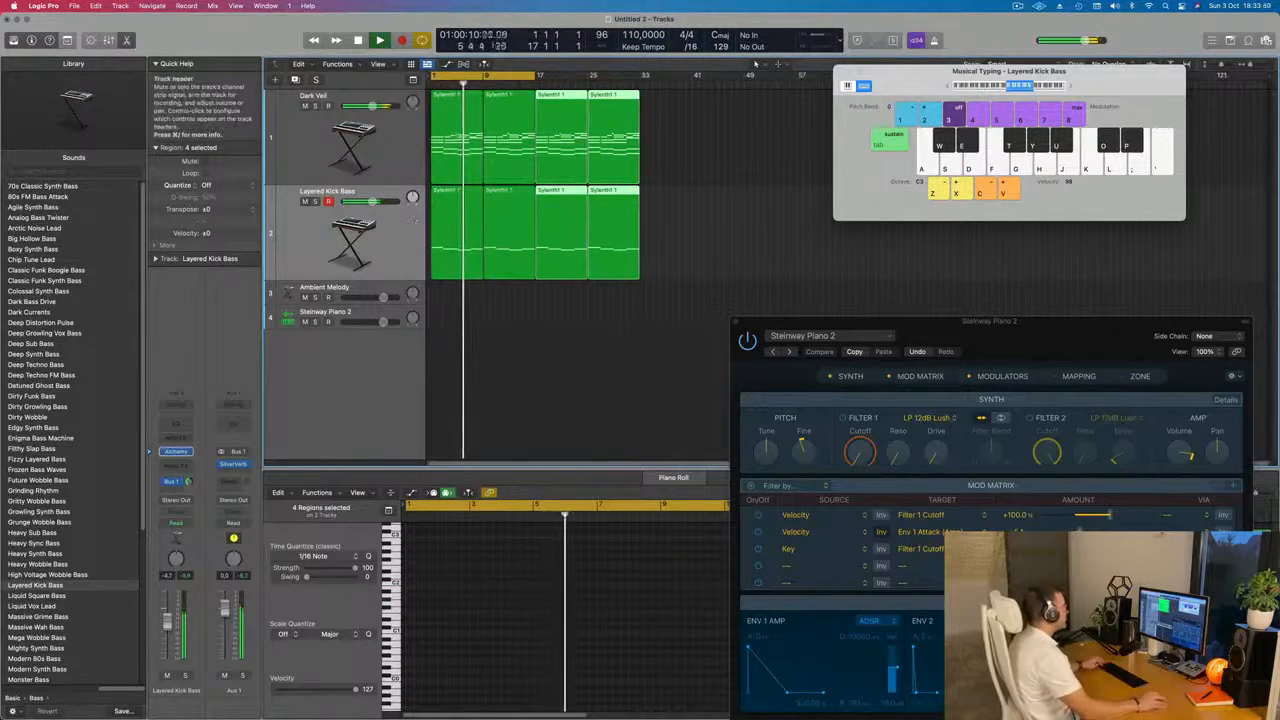
Step: Copy the first Dark Veil region to the start of the Ambient Melody track and stop playback
click(308, 142)
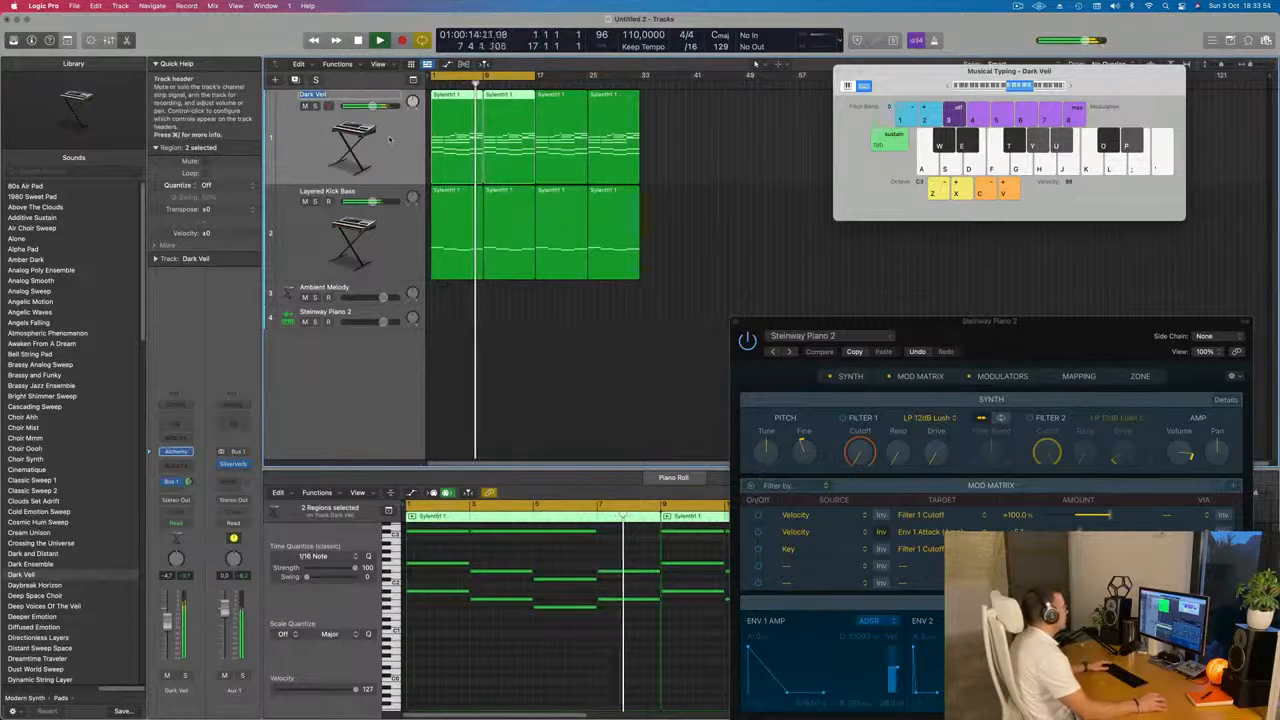
click(462, 176)
drag(466, 188, 466, 292)
key(space)
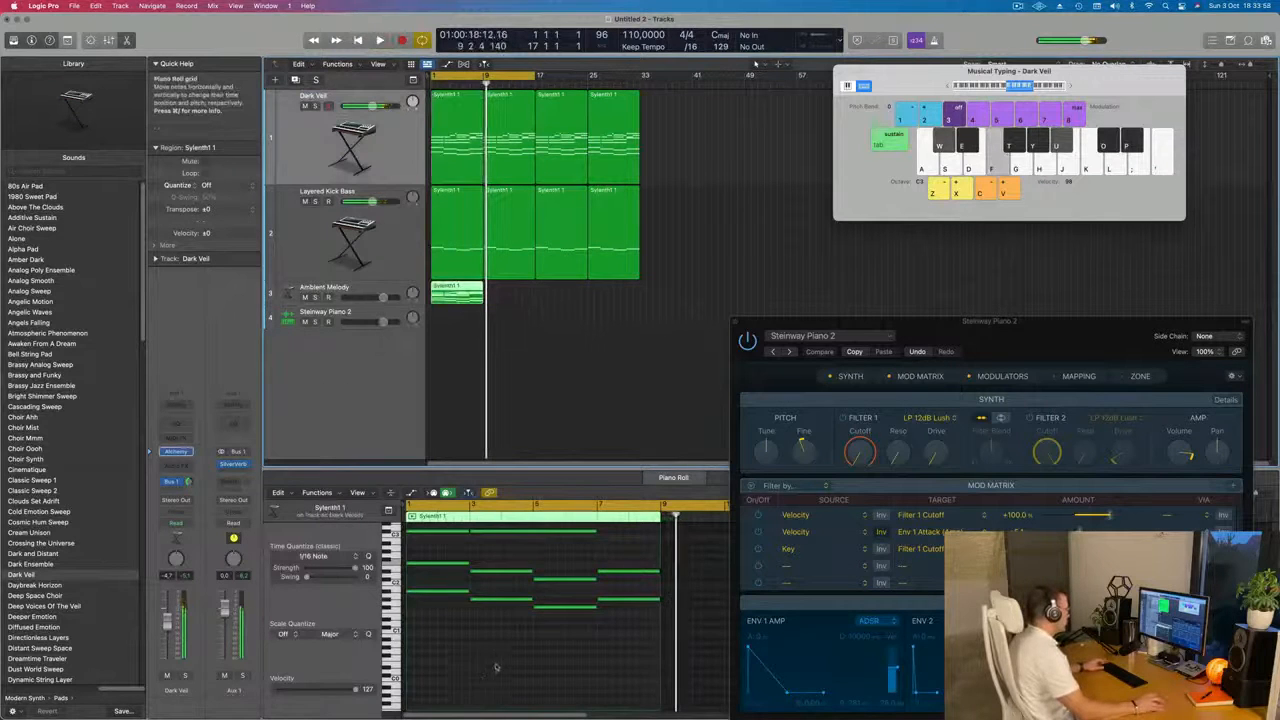
Step: Delete the low chord and bass notes from the Ambient Melody region and play the arrangement
click(496, 657)
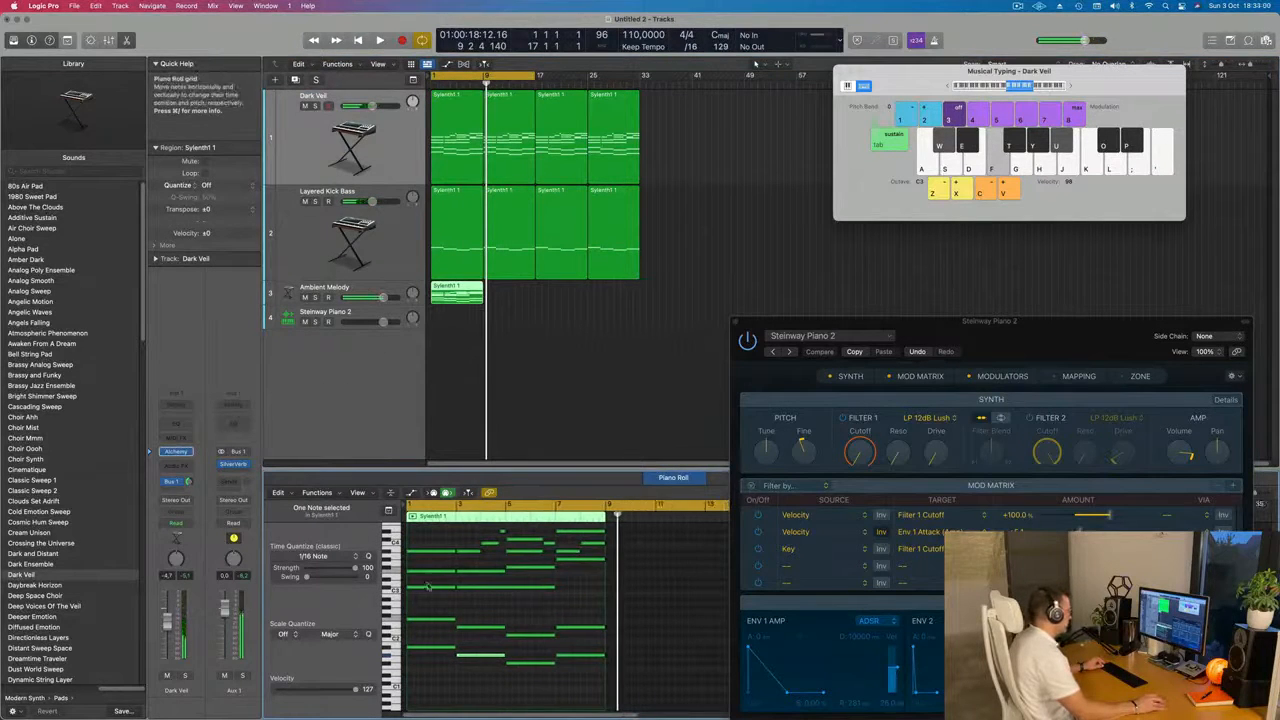
scroll(428, 586, down, 3)
drag(425, 584, 558, 677)
key(Delete)
scroll(503, 635, up, 5)
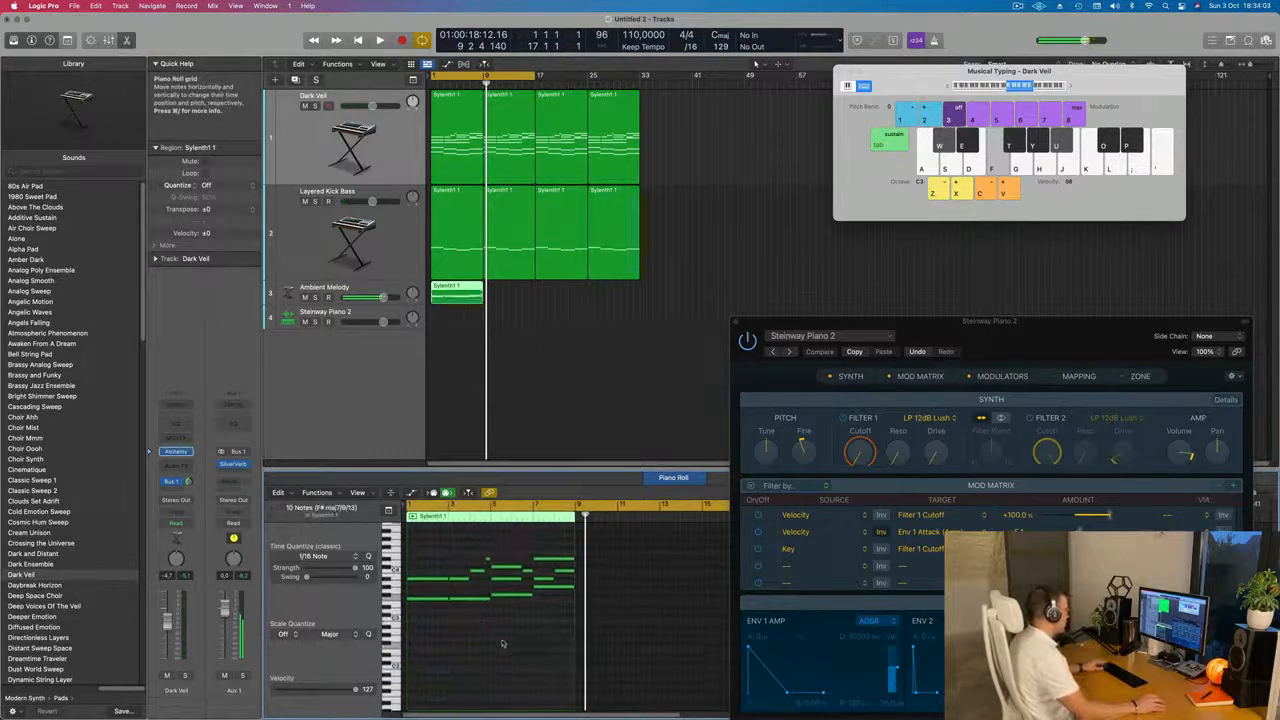
key(space)
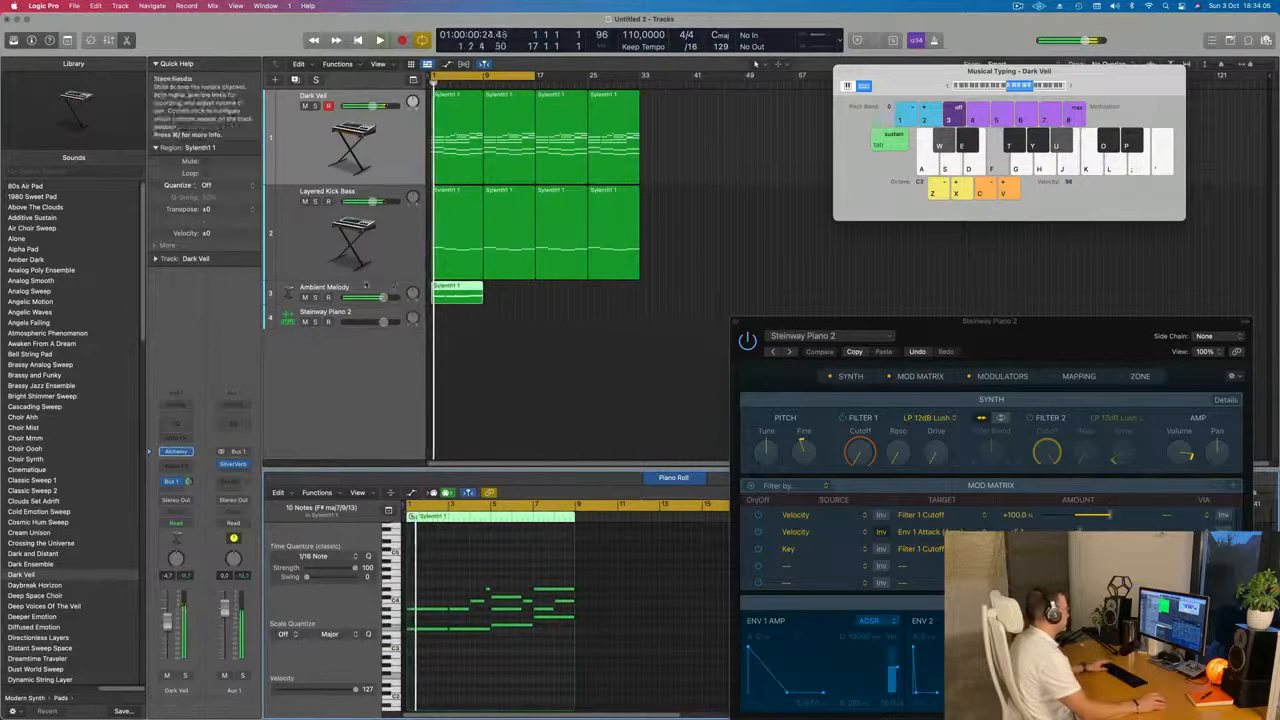
Step: Lower the Ambient Melody track to about -12.4 dB and delete the region's upper notes, keeping only the lowest remaining line
click(302, 290)
drag(382, 298, 366, 298)
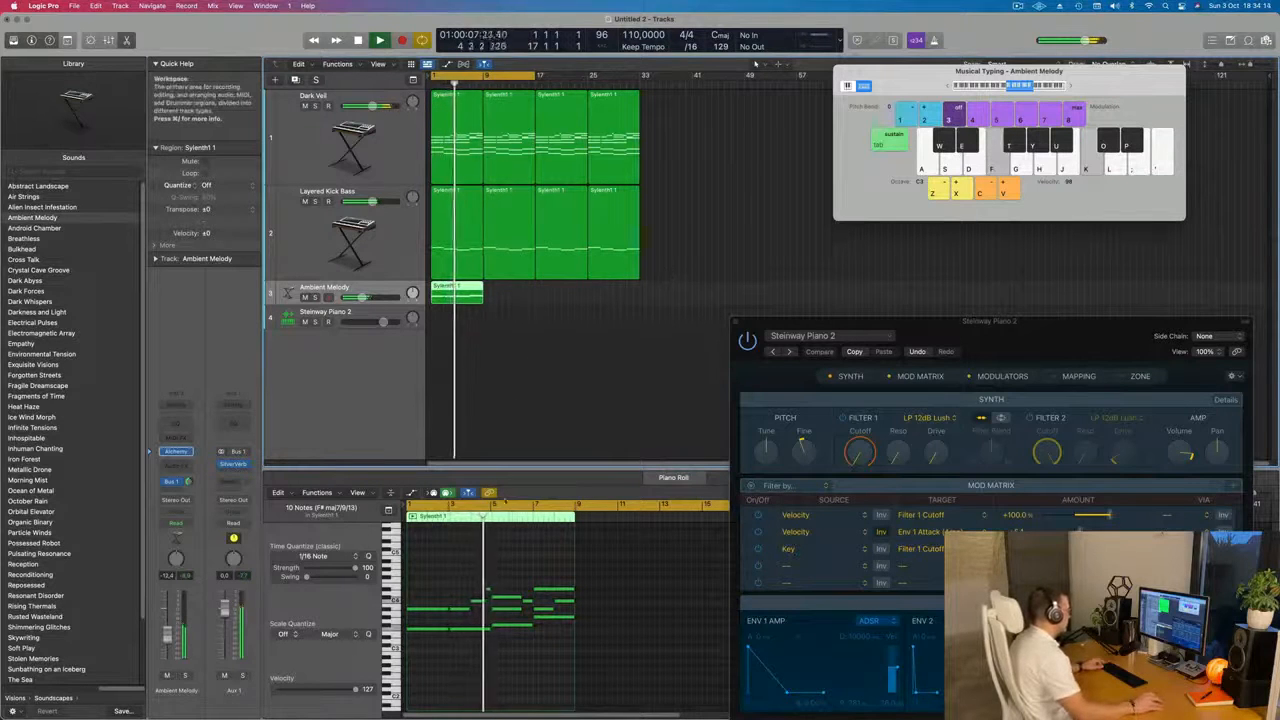
key(space)
drag(425, 576, 562, 611)
key(Return)
key(space)
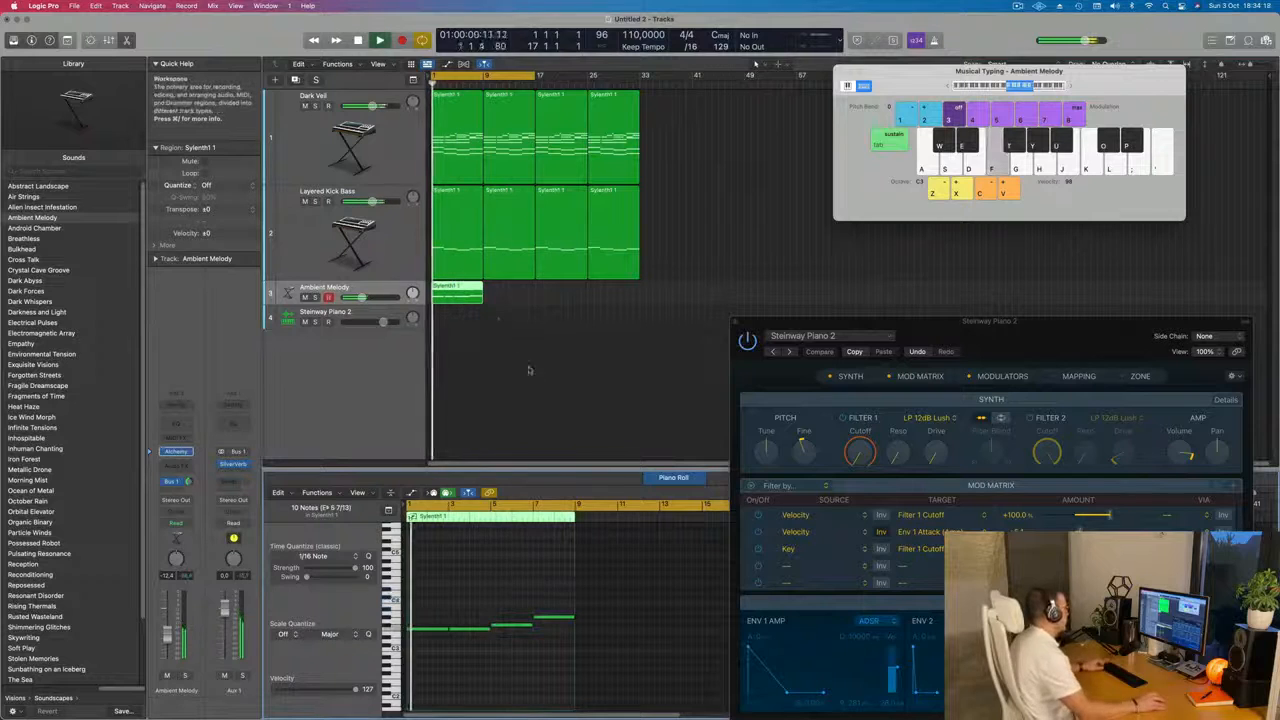
Step: Repeat the Ambient Melody region three times and extend the playback cycle to bar 33
click(452, 297)
key(super+r)
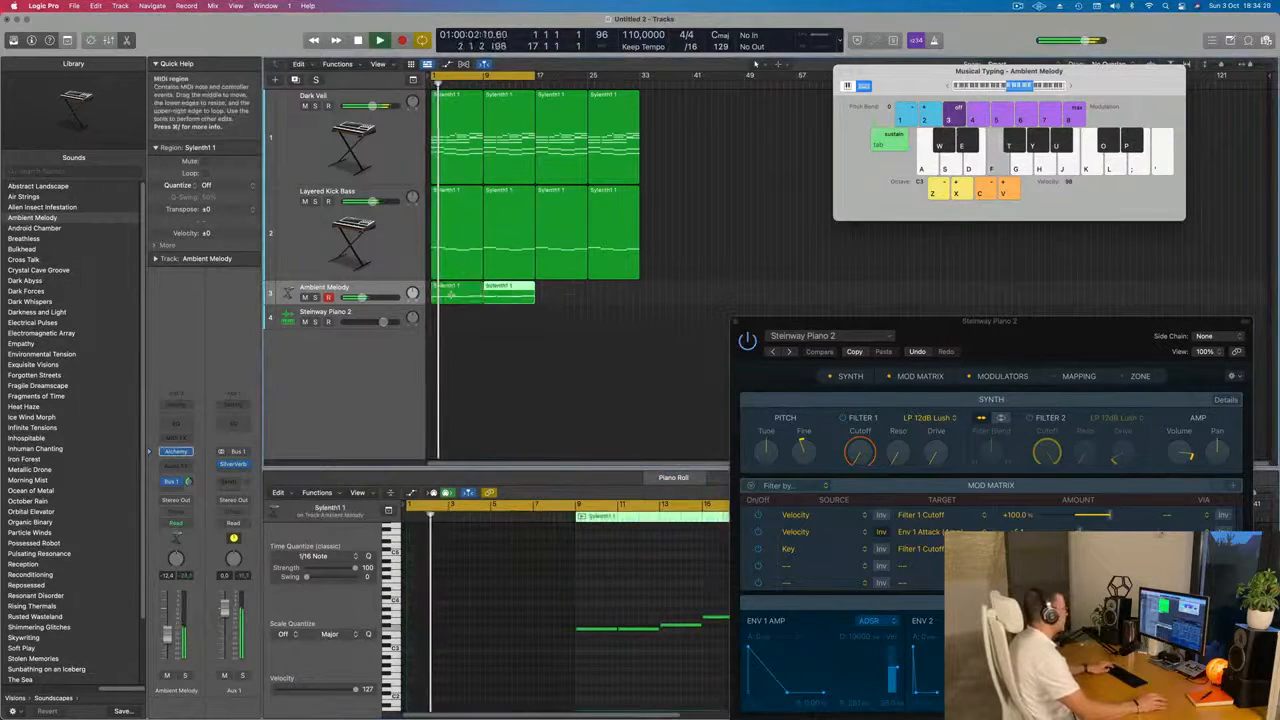
key(super+r)
key(super+r)
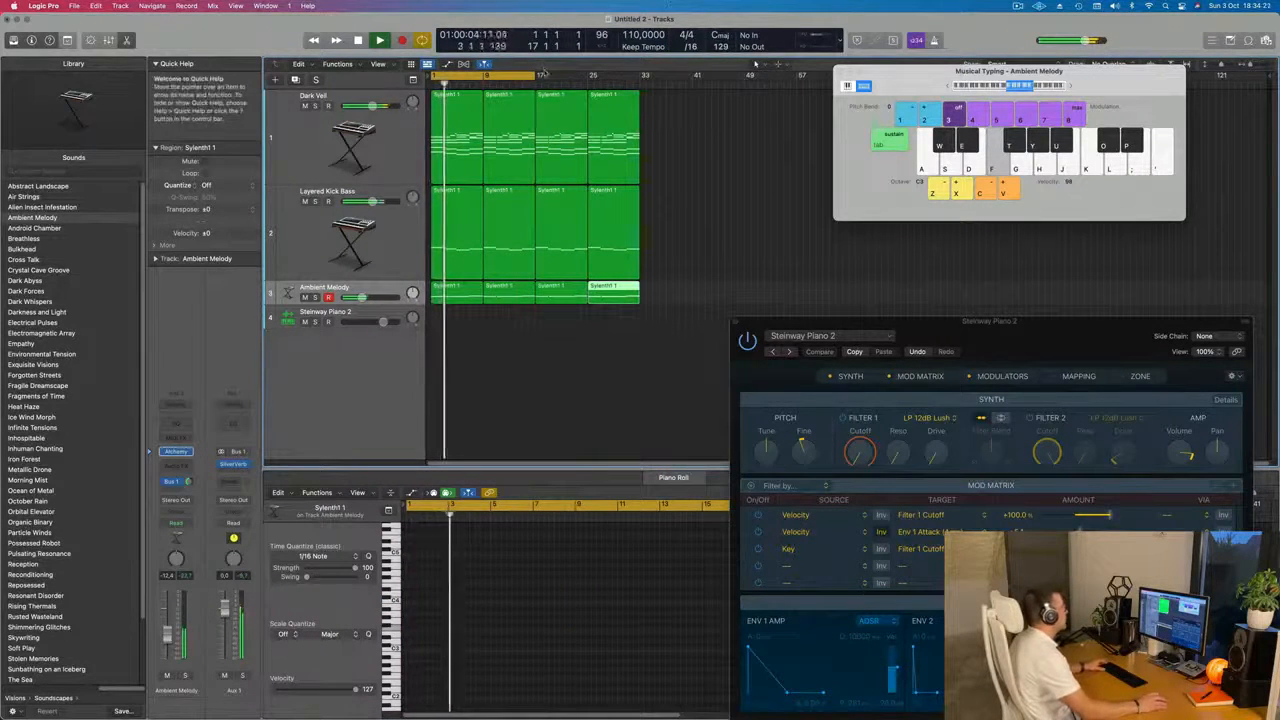
drag(535, 76, 640, 84)
key(space)
key(space)
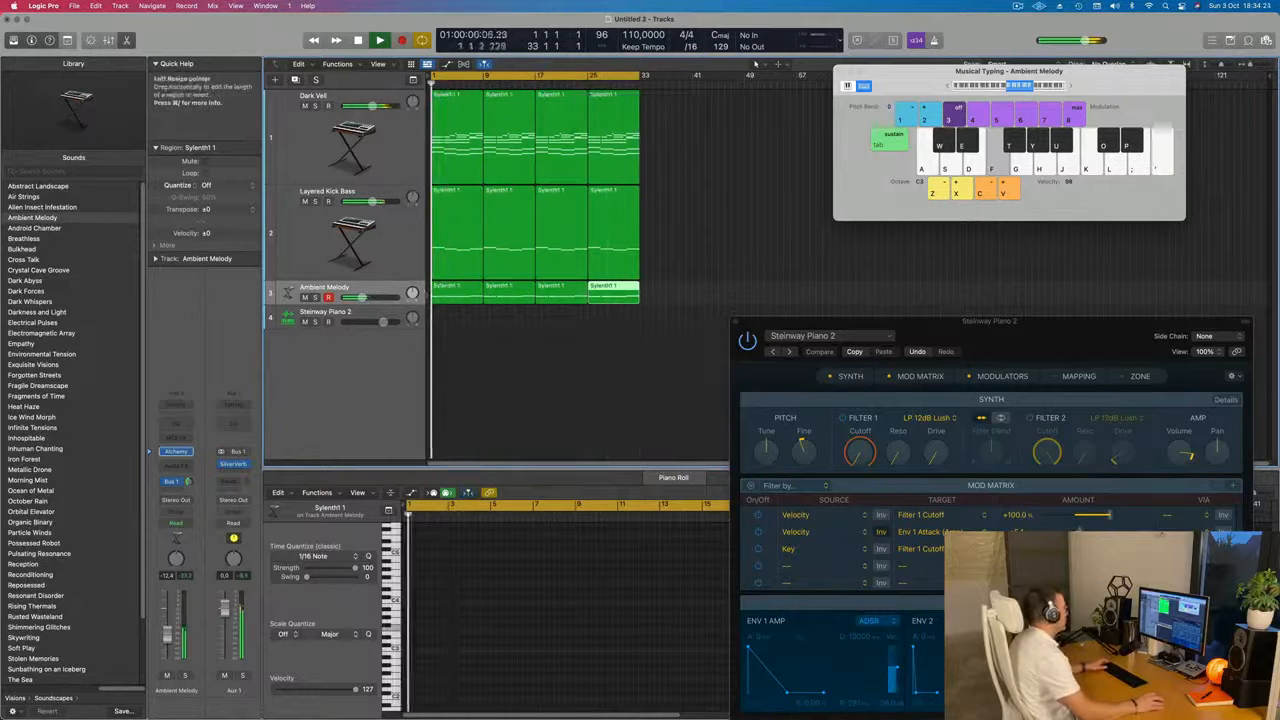
Step: Play the arrangement from the start with the Ambient Melody track selected and open its Alchemy instrument
click(332, 288)
key(space)
key(space)
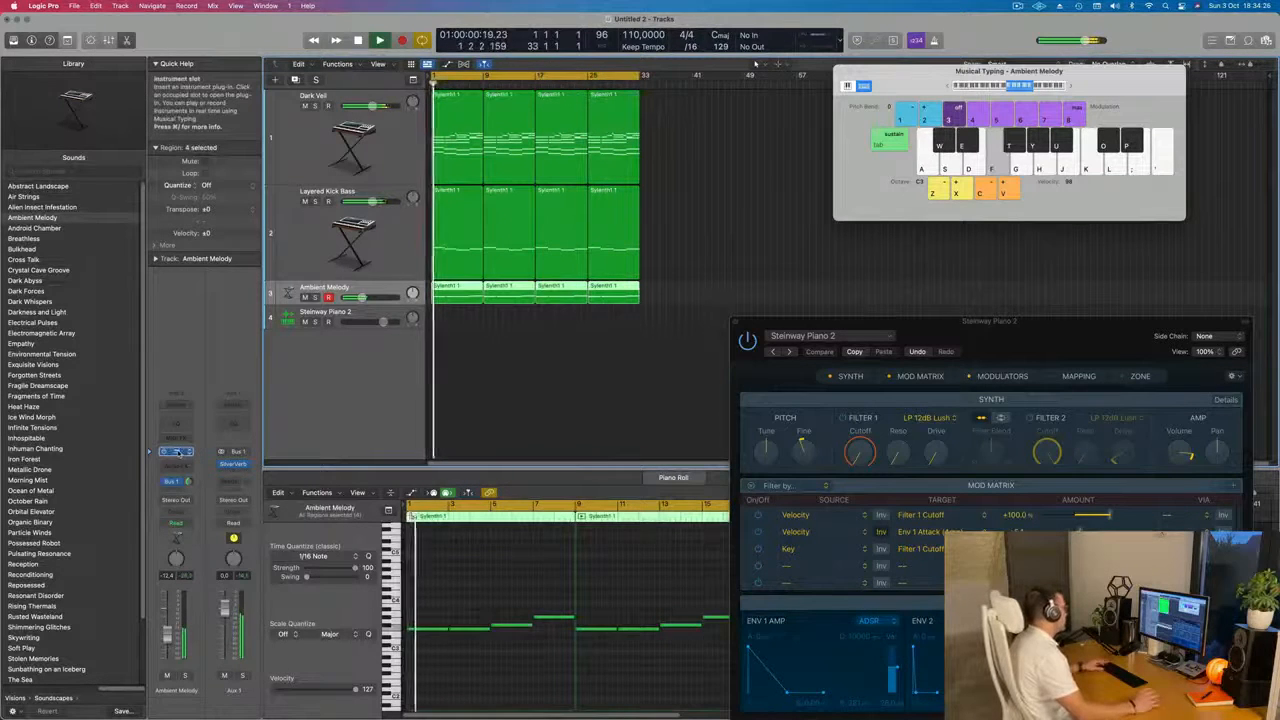
click(176, 452)
drag(871, 249, 620, 167)
Step: Audition the Crystalline, Unknown Bells and Mixed Up snapshots, settle on Animated and raise the Ambient Melody track to -4.7 dB
key(space)
key(space)
click(566, 483)
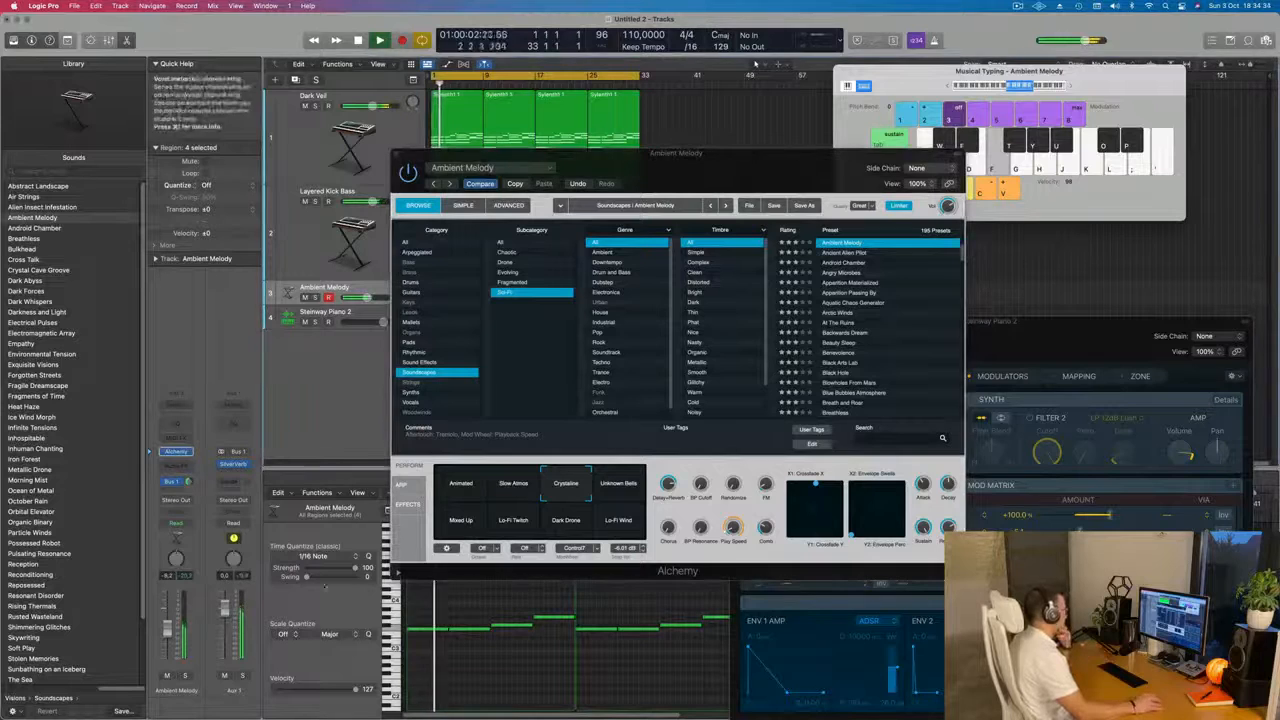
click(620, 485)
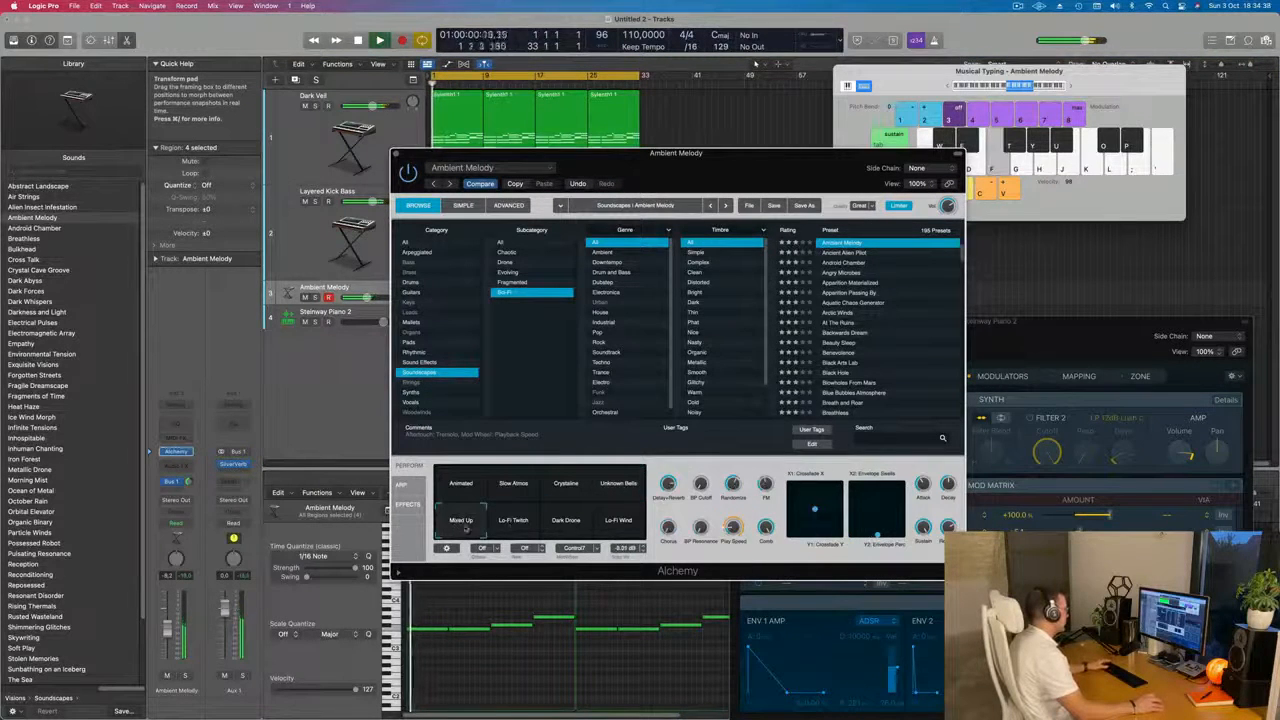
click(461, 486)
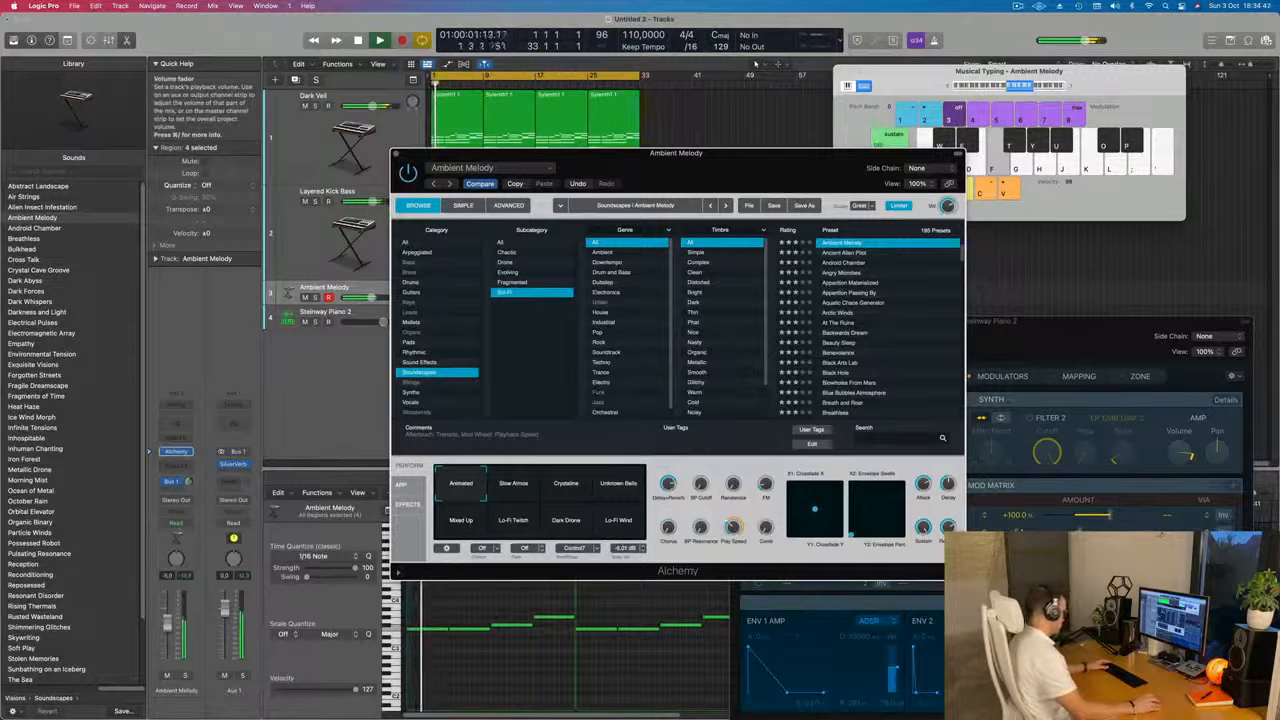
drag(168, 607, 168, 603)
Step: Add a Channel EQ to the Ambient Melody track with a 292 Hz low cut at 12 dB/Oct and raise the track volume
click(176, 424)
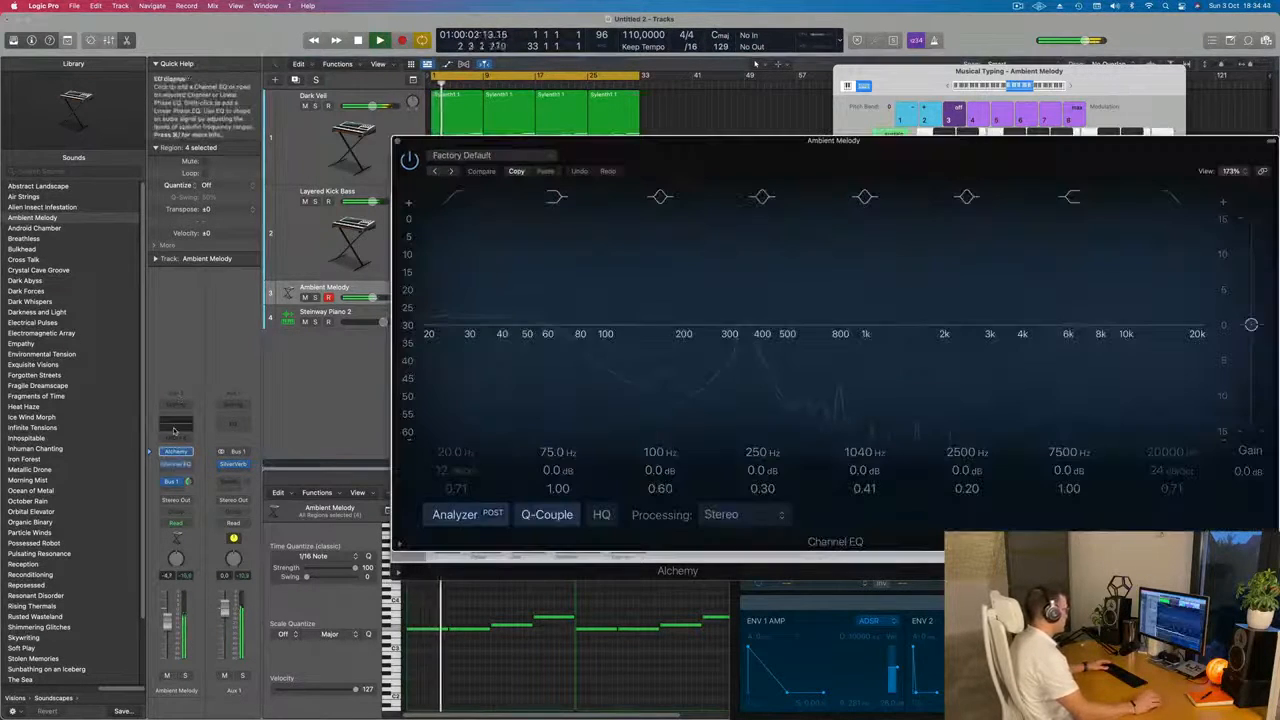
drag(455, 305, 756, 290)
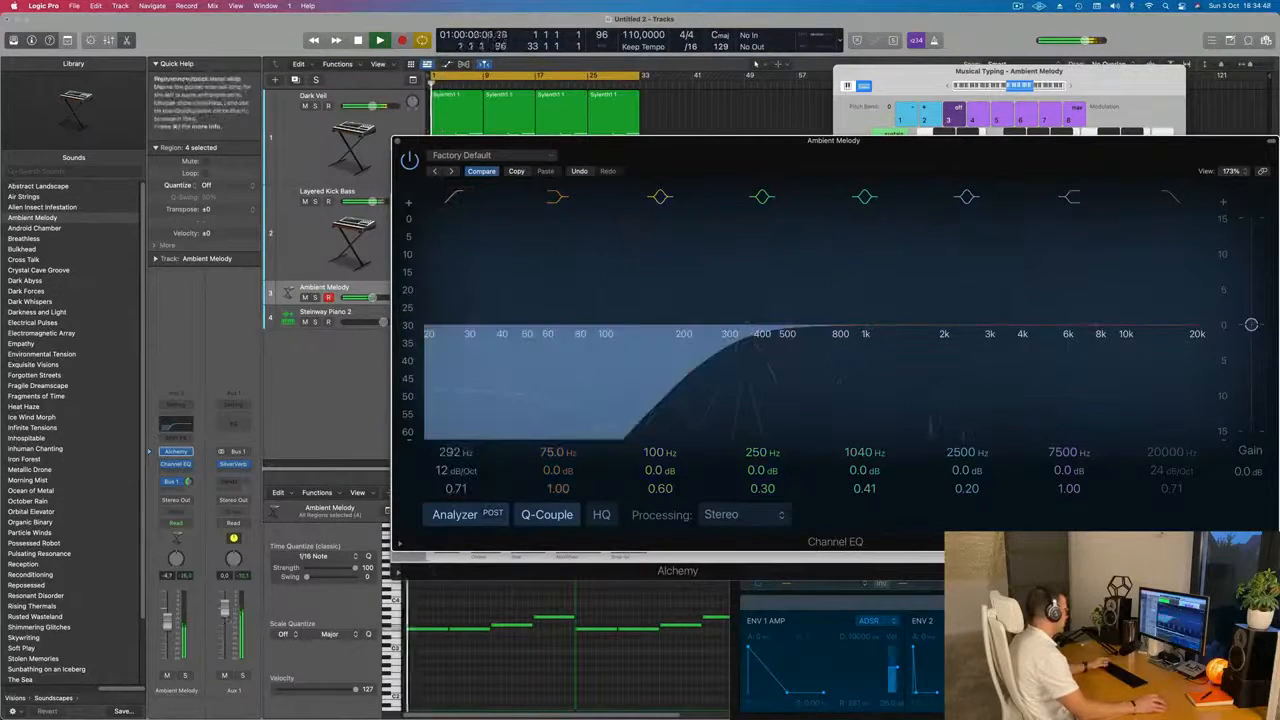
drag(168, 607, 168, 605)
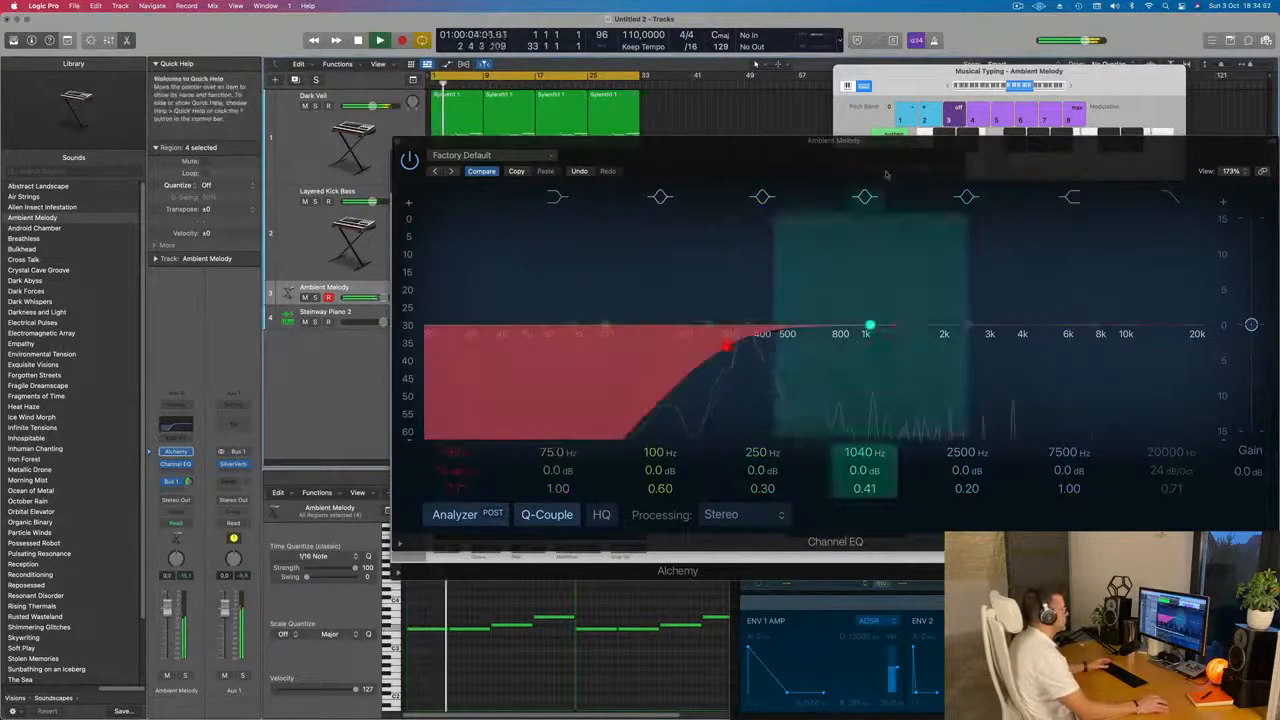
Step: Close the Channel EQ window and move the Ambient Melody Alchemy window clear of the arrangement
drag(826, 145, 523, 325)
click(93, 321)
drag(420, 158, 229, 244)
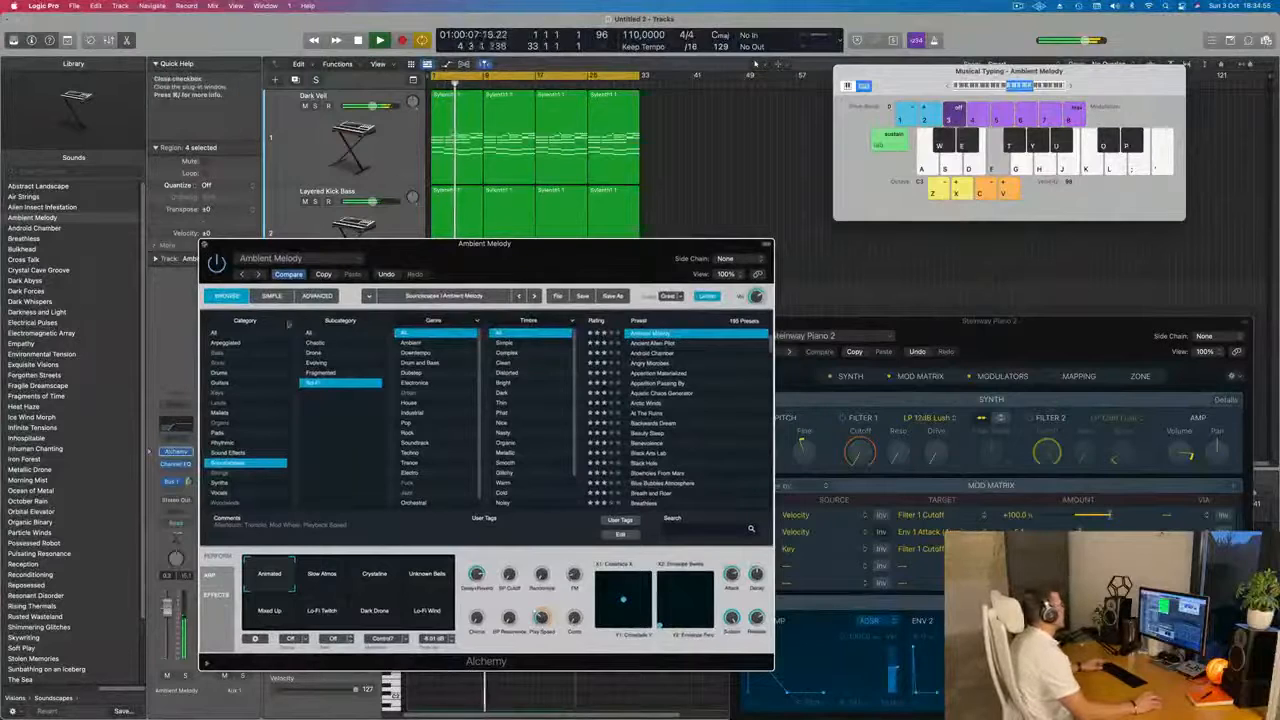
Step: Close the Ambient Melody Alchemy window, duplicate the Dark Veil track and copy its four regions onto the duplicate
click(206, 244)
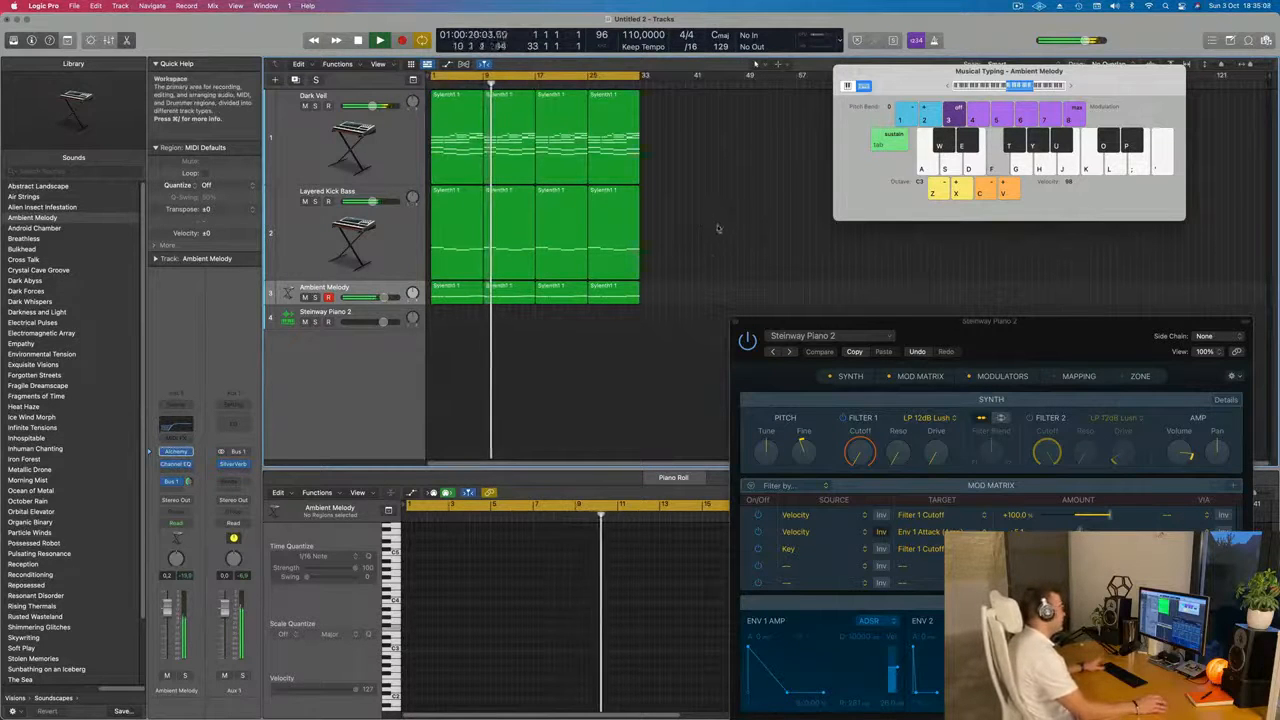
click(397, 165)
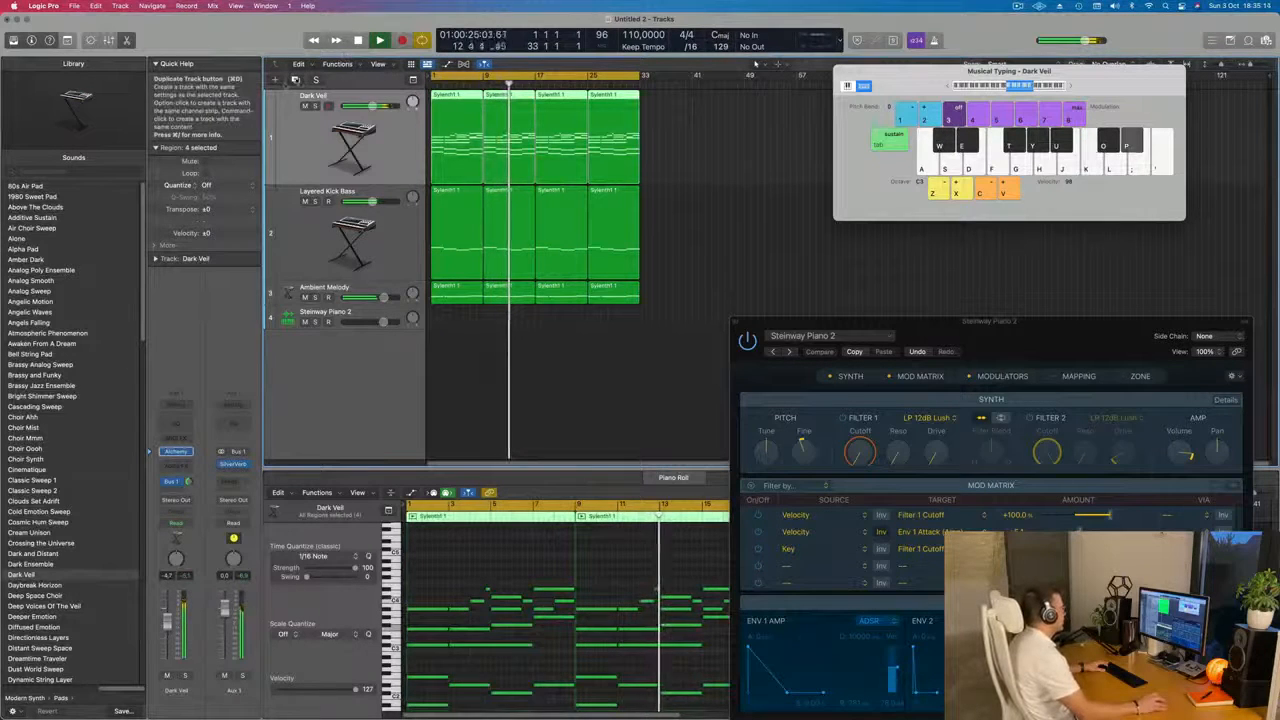
key(super+d)
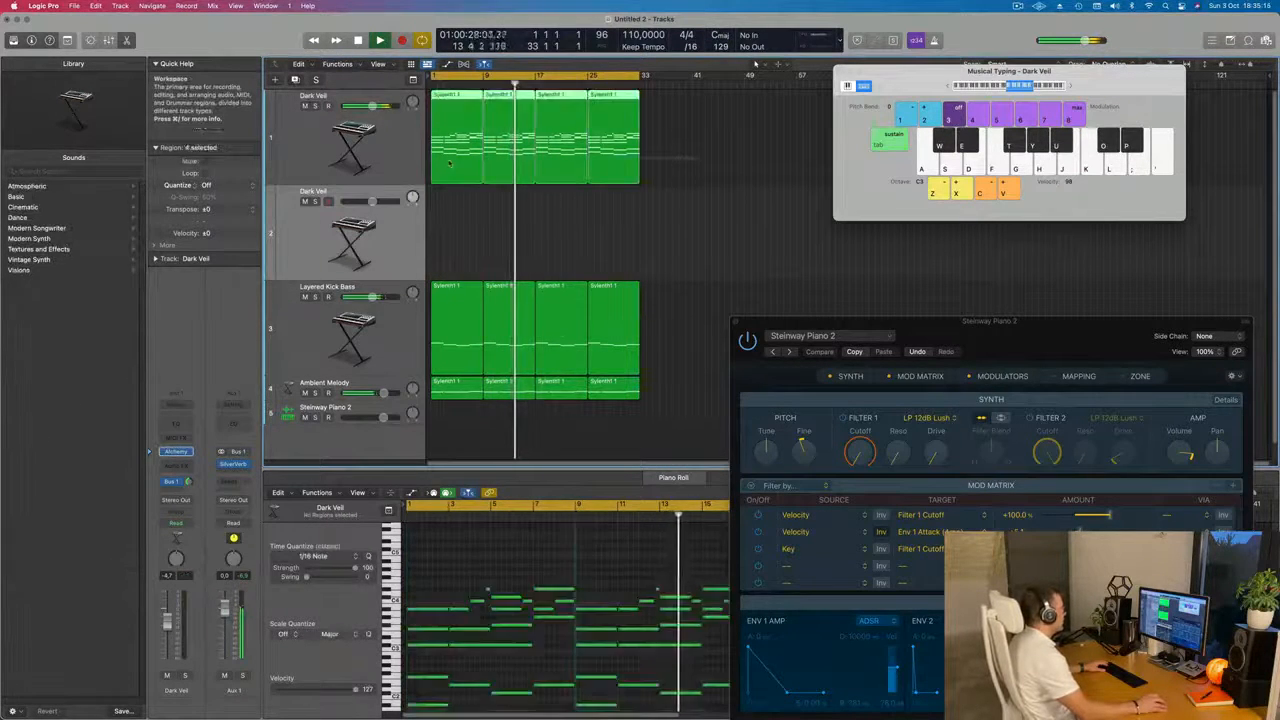
drag(440, 147, 455, 234)
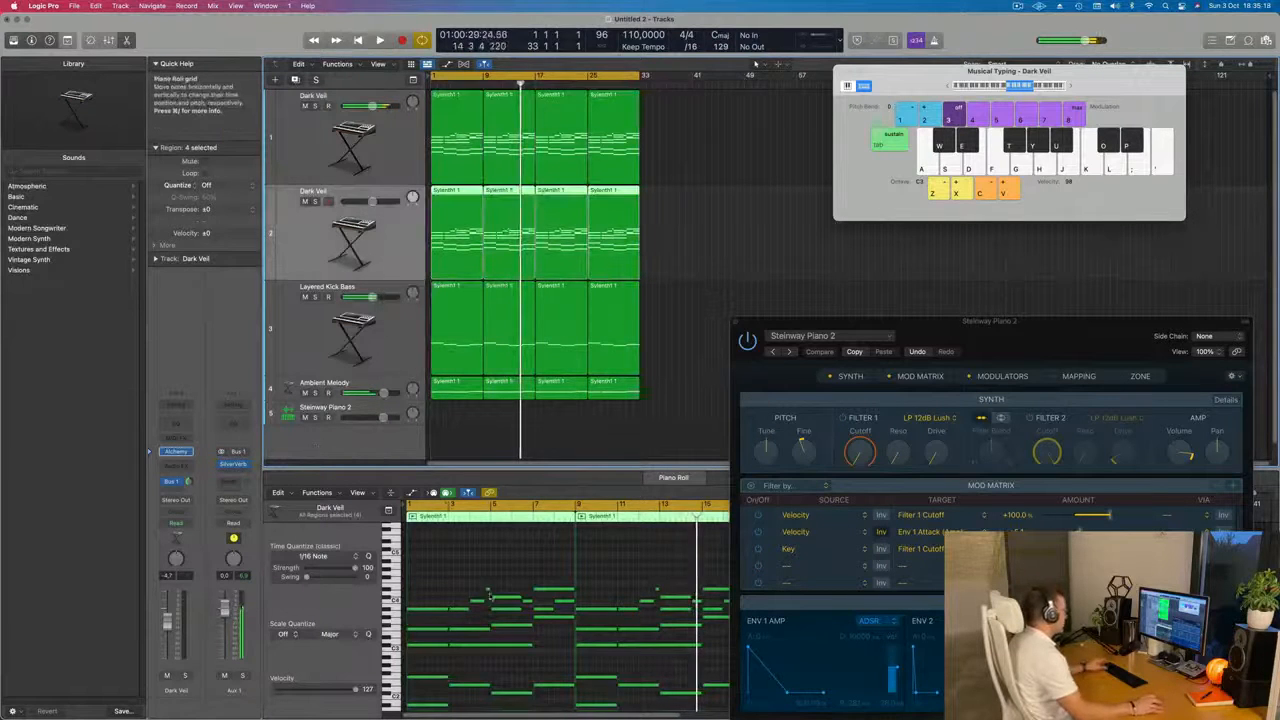
Step: Delete the lower chord notes from the first region of the duplicated Dark Veil track, keeping only the top melody line
scroll(443, 585, down, 5)
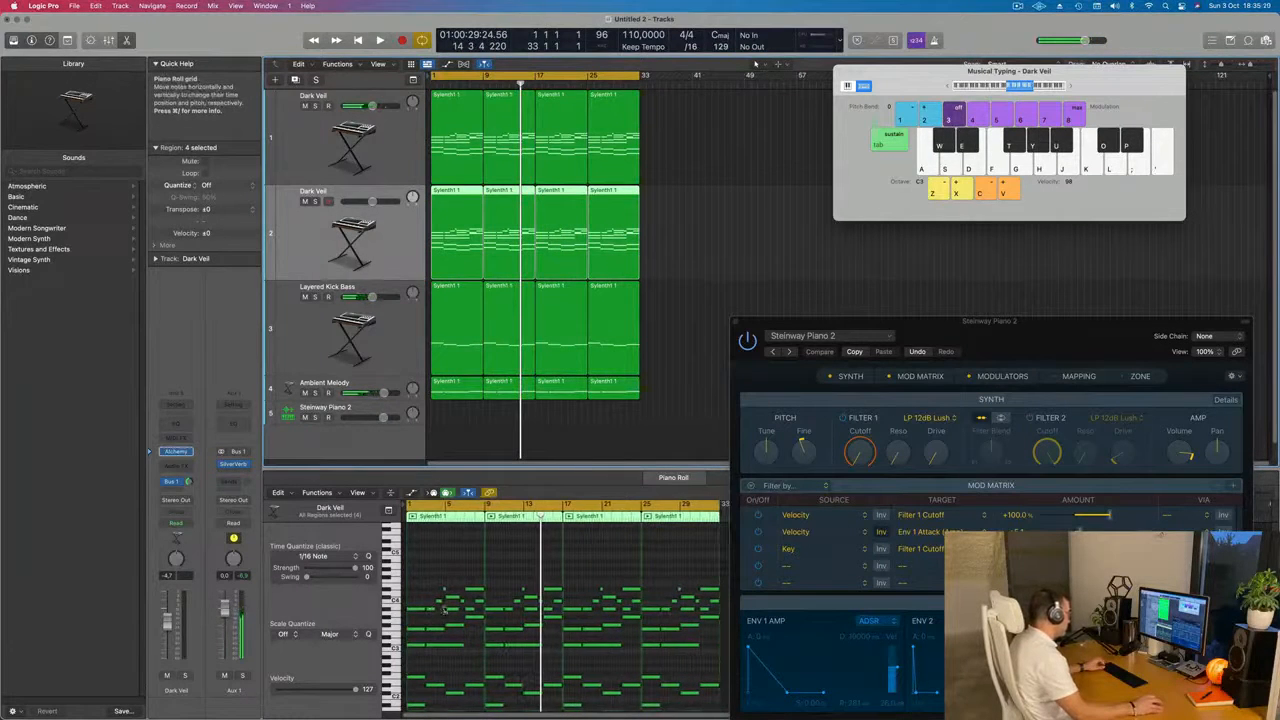
click(412, 628)
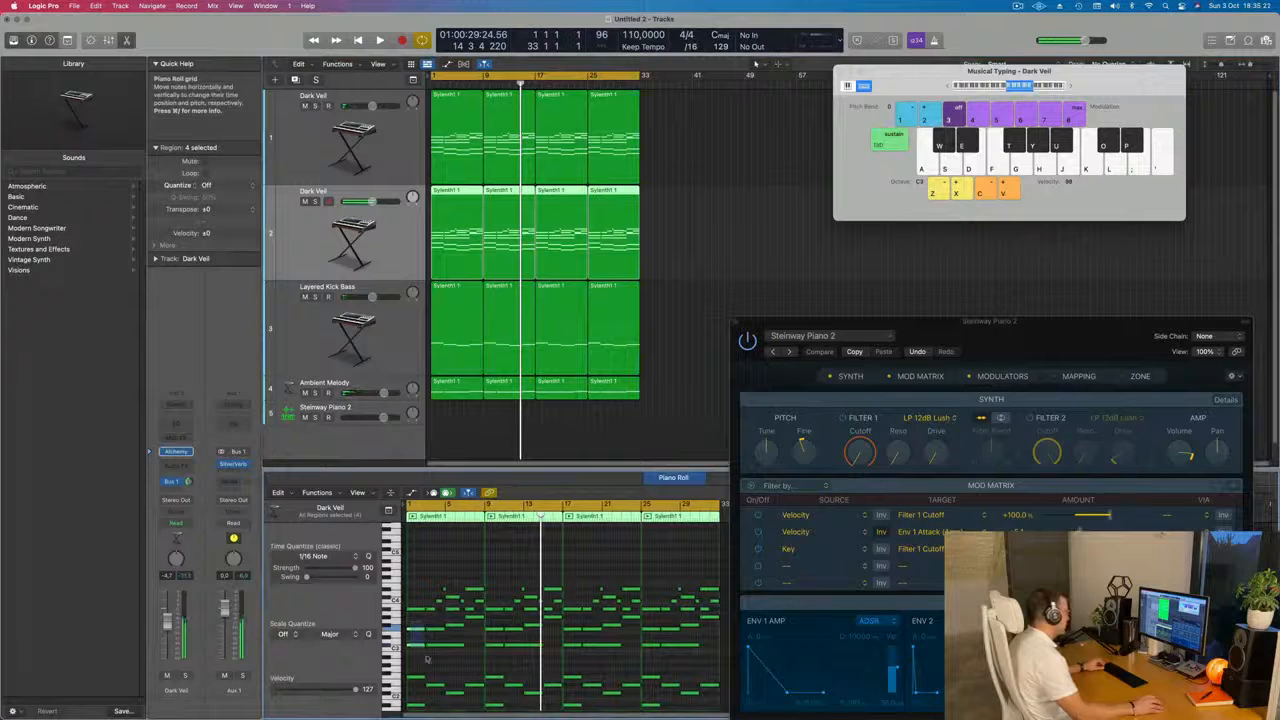
drag(446, 674, 480, 702)
key(Delete)
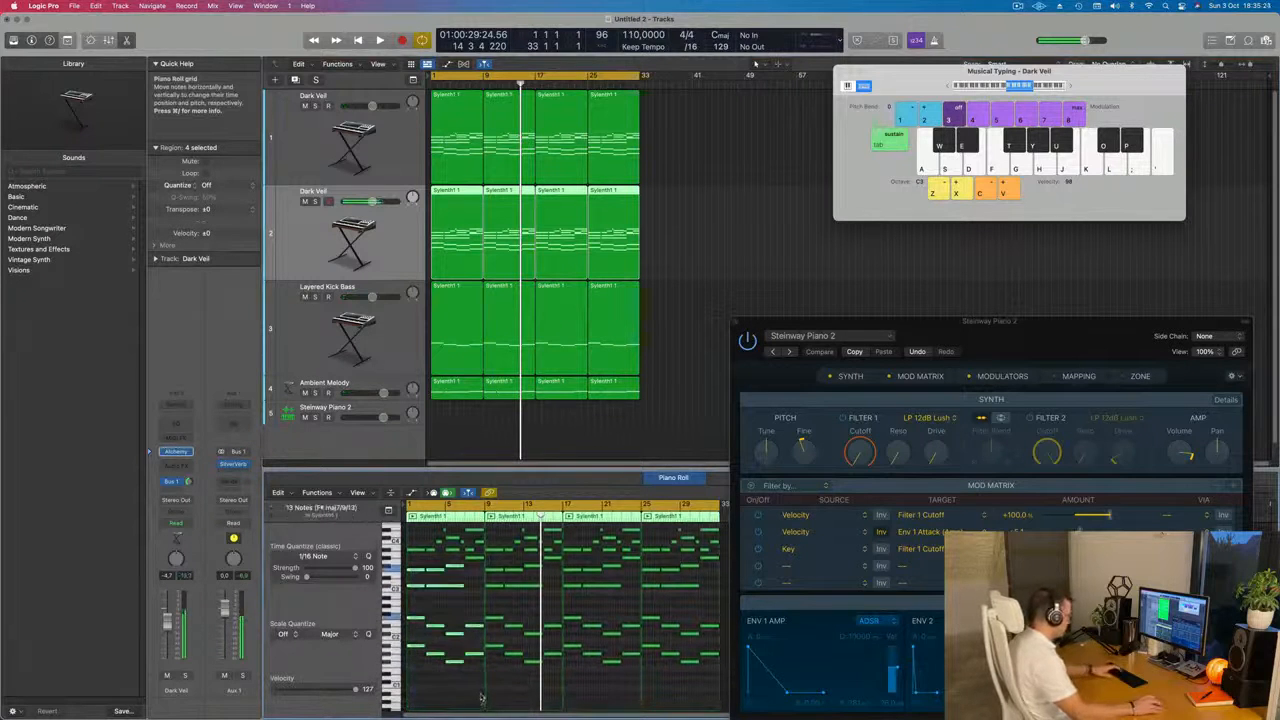
scroll(467, 612, up, 2)
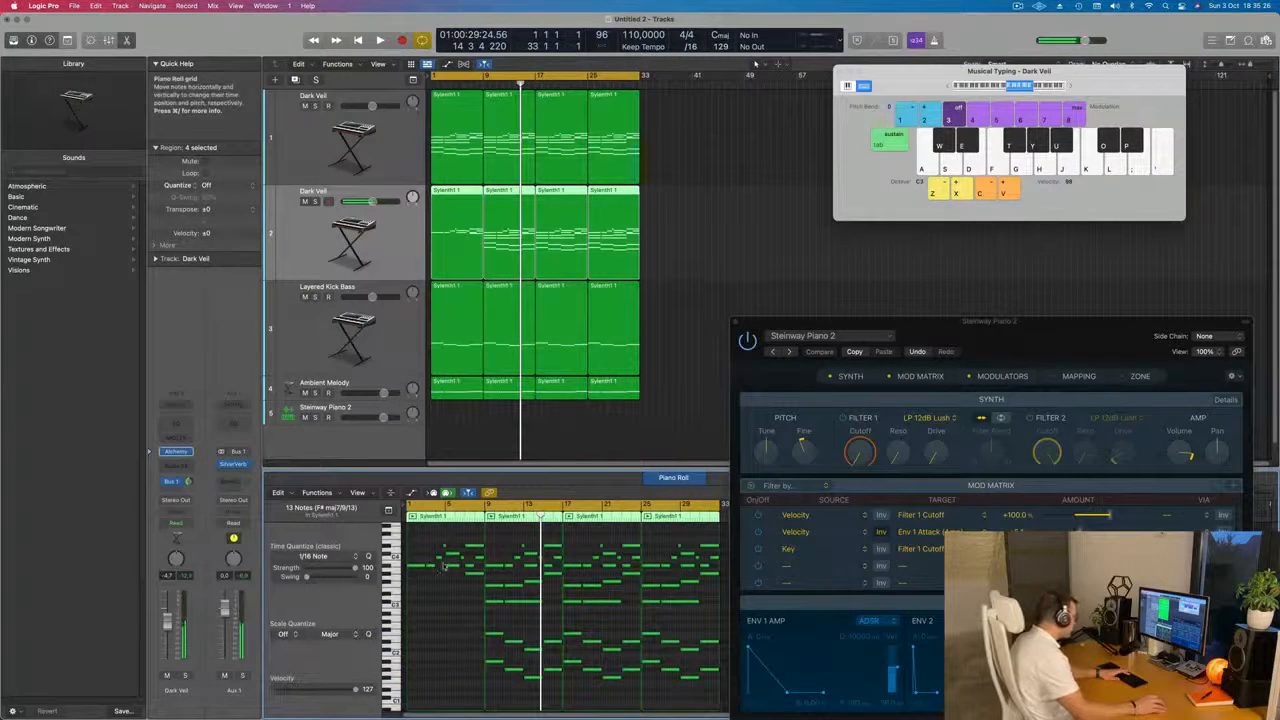
scroll(447, 560, up, 3)
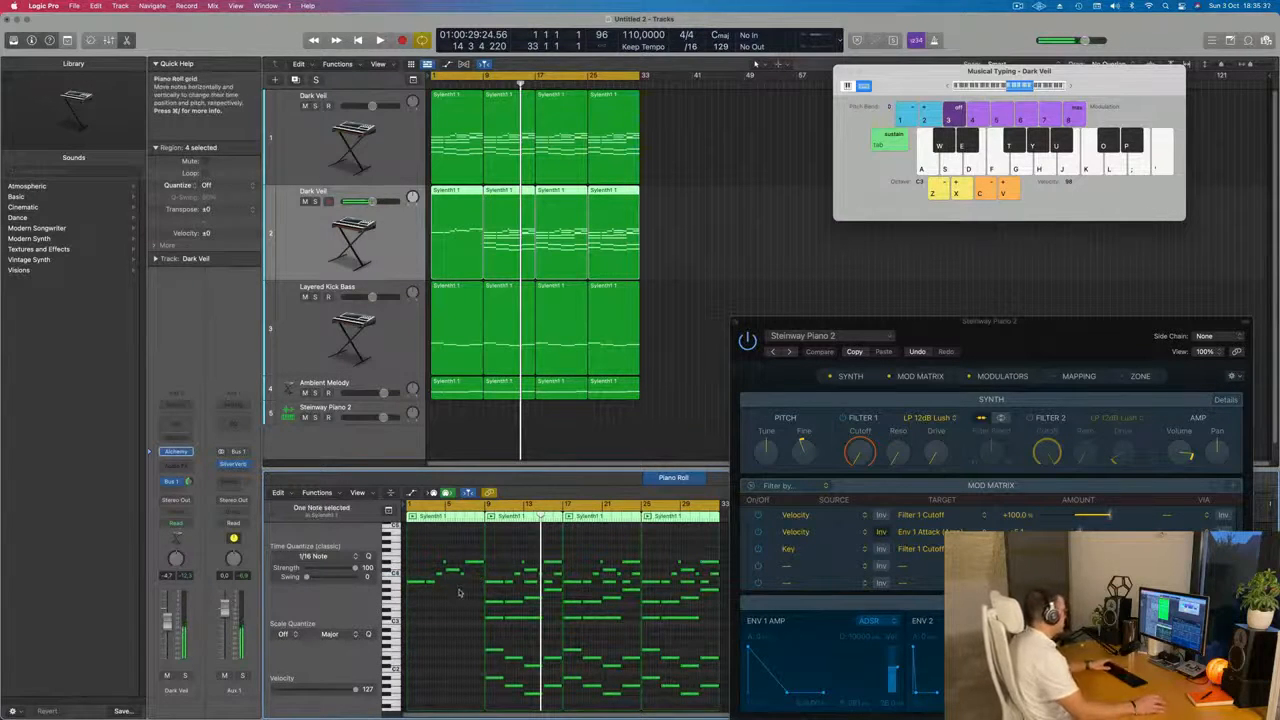
key(space)
key(space)
Step: Replace the three later regions on the duplicated Dark Veil track with three repeats of the edited first region
drag(688, 232, 522, 248)
key(Delete)
click(477, 234)
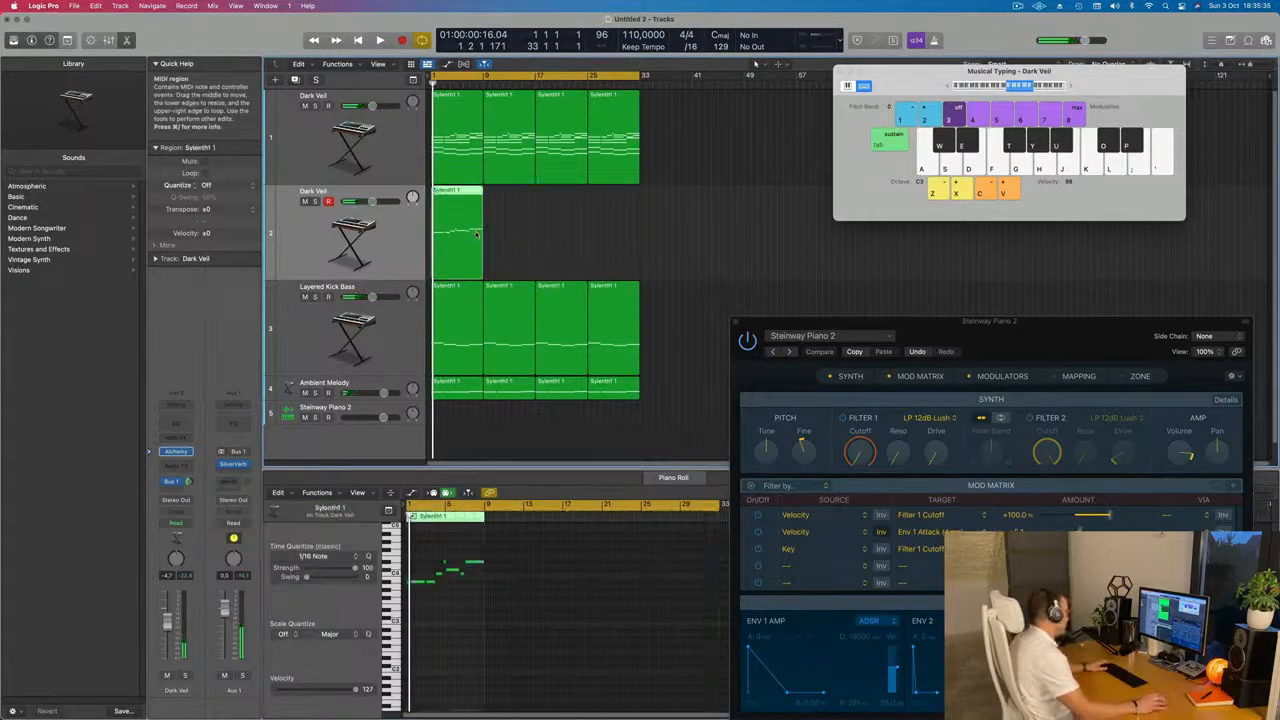
key(super+r)
key(super+r)
key(super+r)
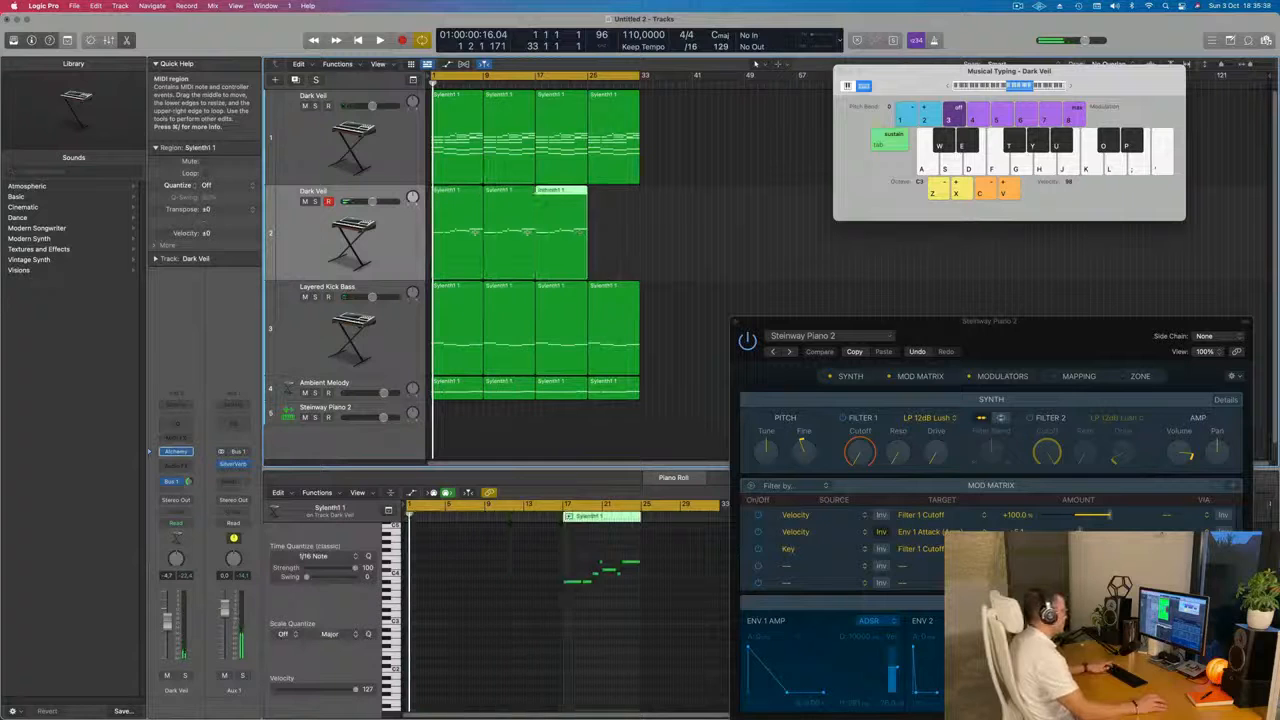
click(396, 240)
key(space)
key(space)
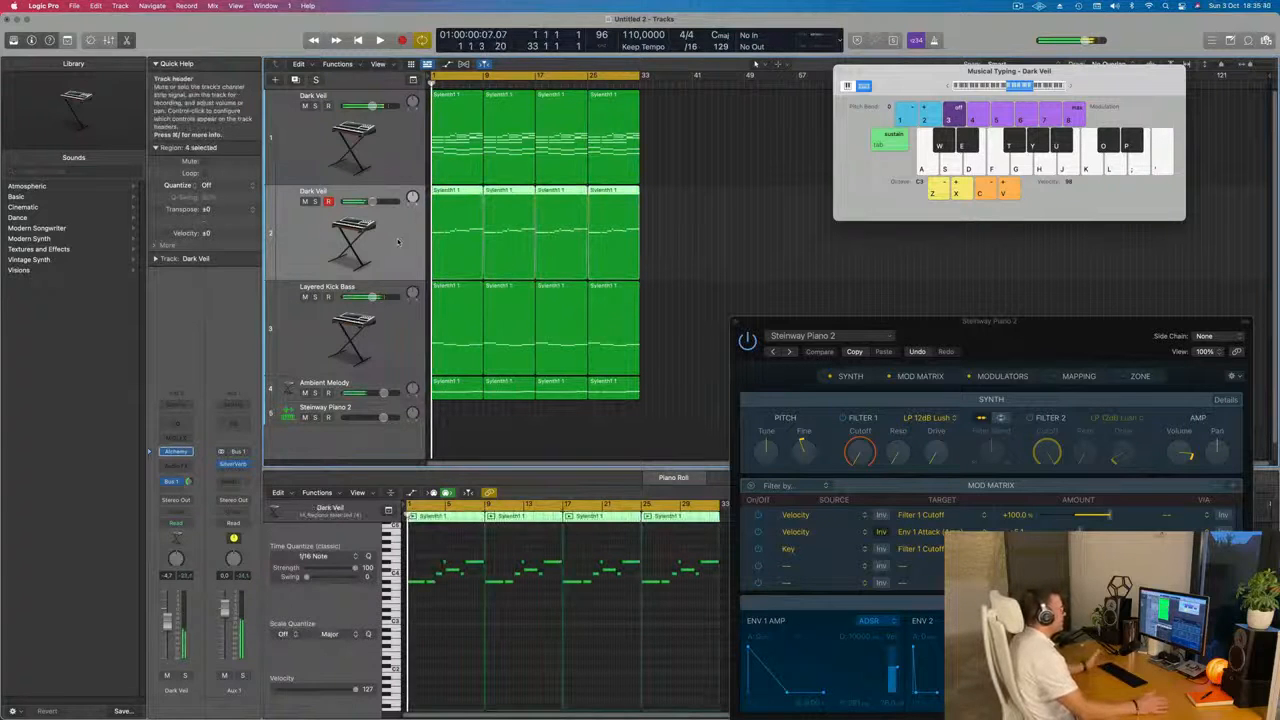
Step: Open Alchemy on the duplicated Dark Veil track and load the Spacy E-Piano preset from the Keys category
click(176, 452)
drag(724, 153, 773, 216)
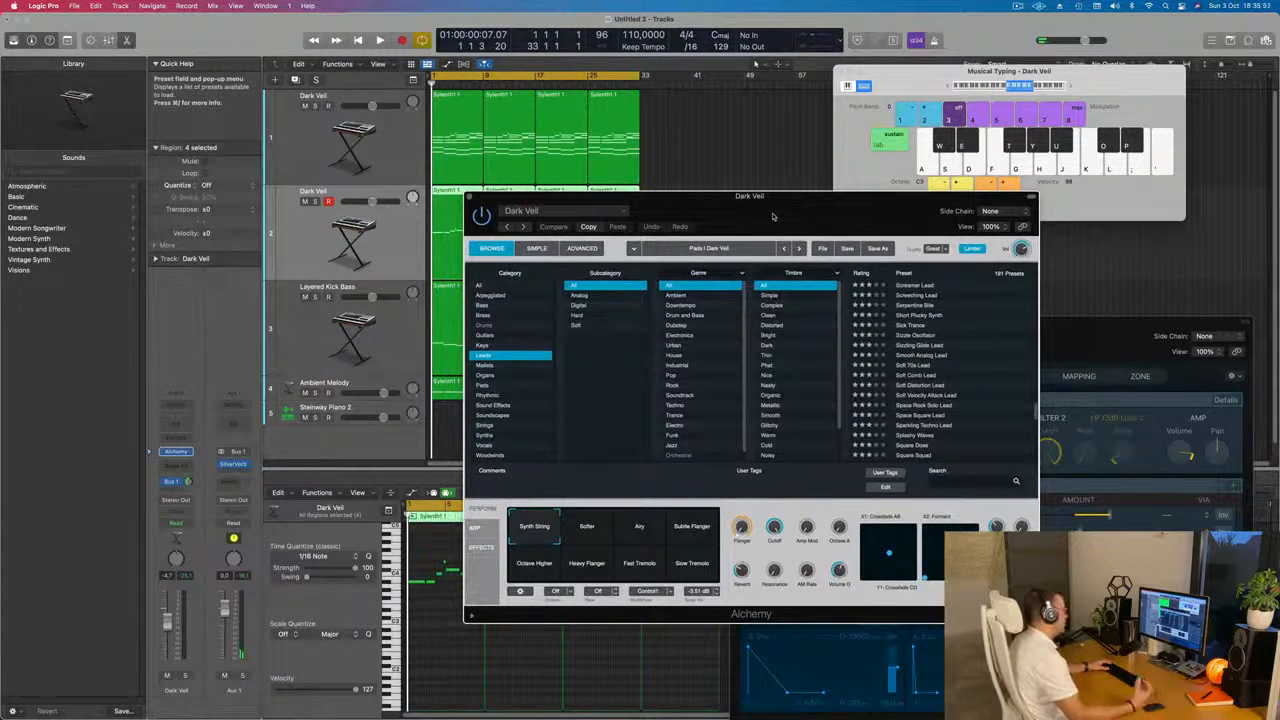
drag(773, 216, 937, 186)
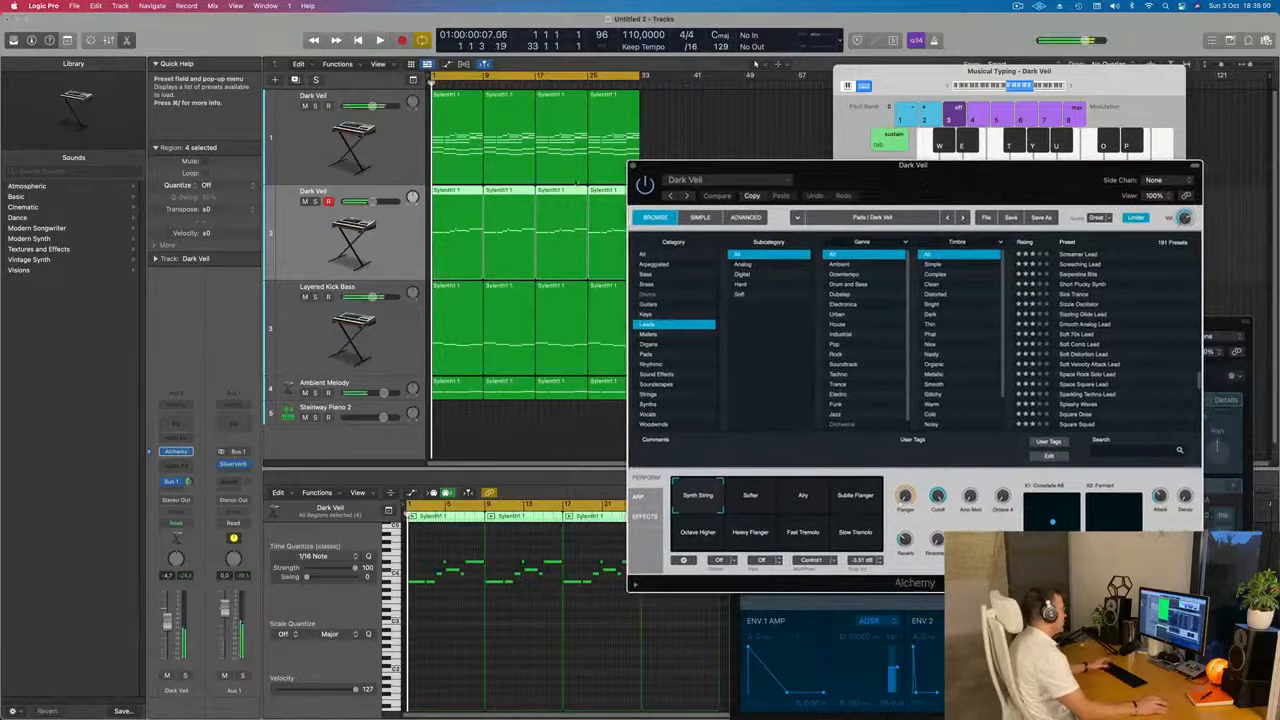
click(392, 238)
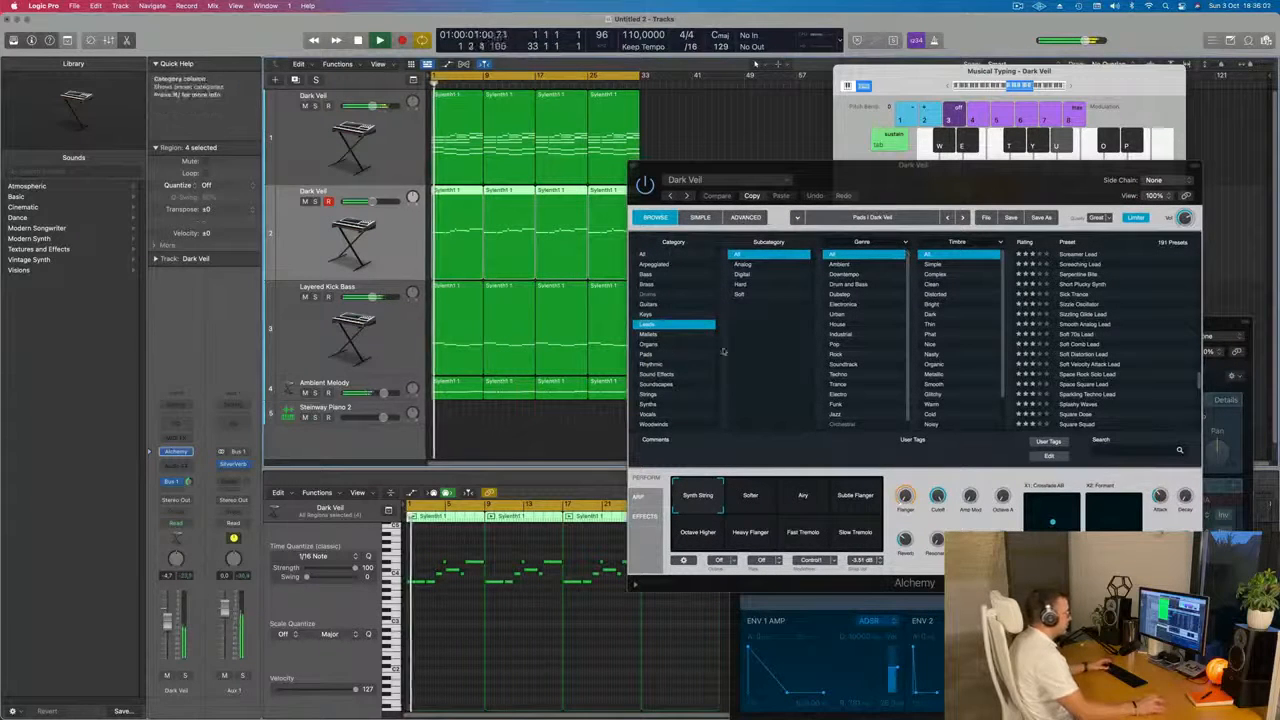
click(652, 314)
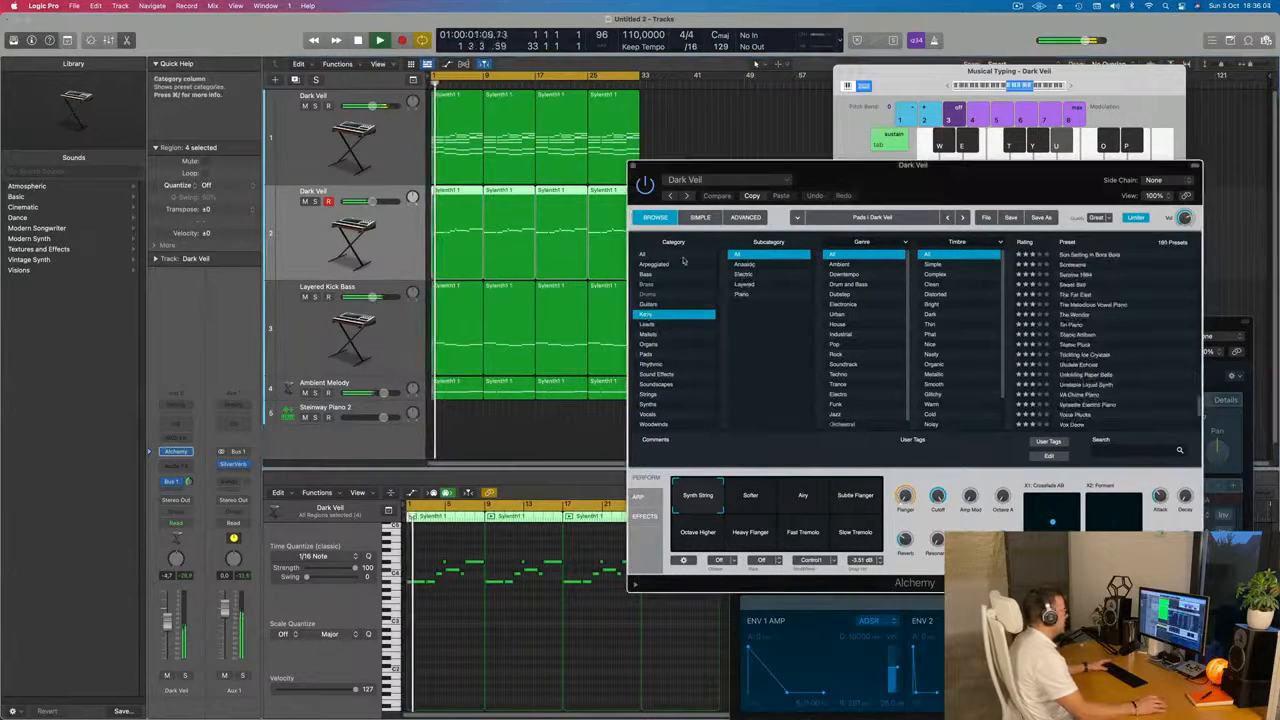
scroll(1111, 279, up, 5)
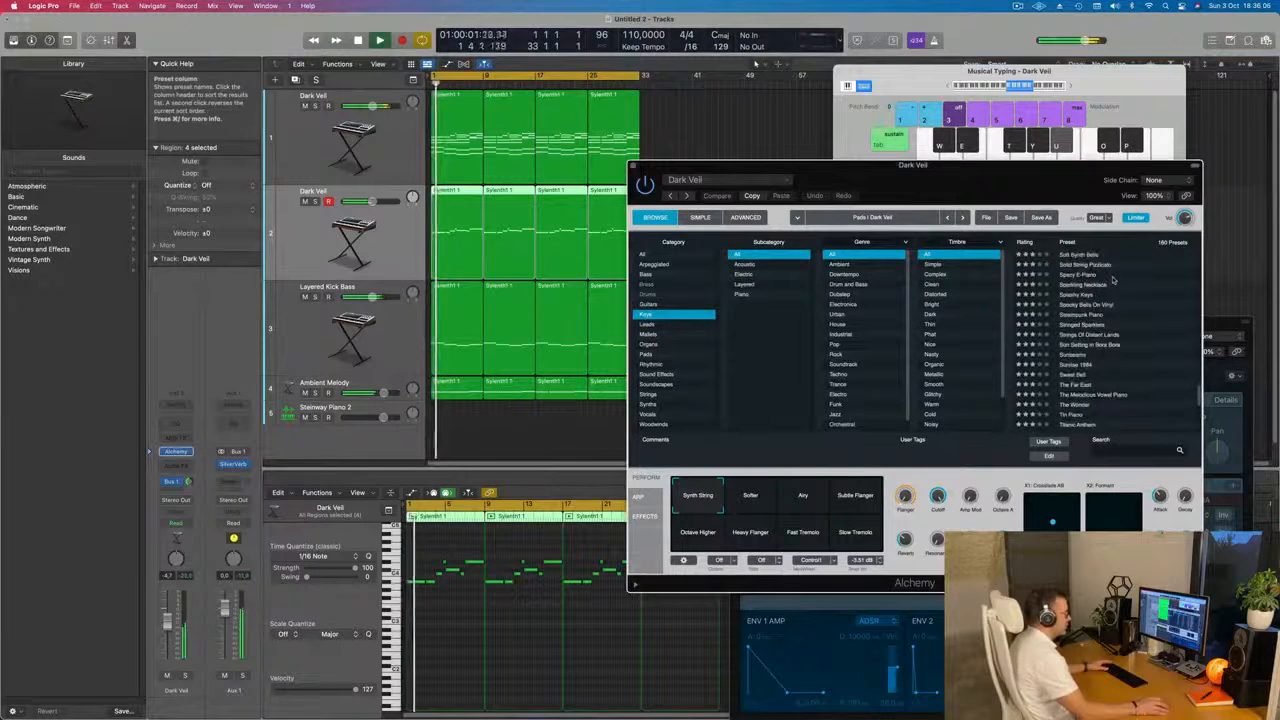
drag(1197, 396, 1202, 254)
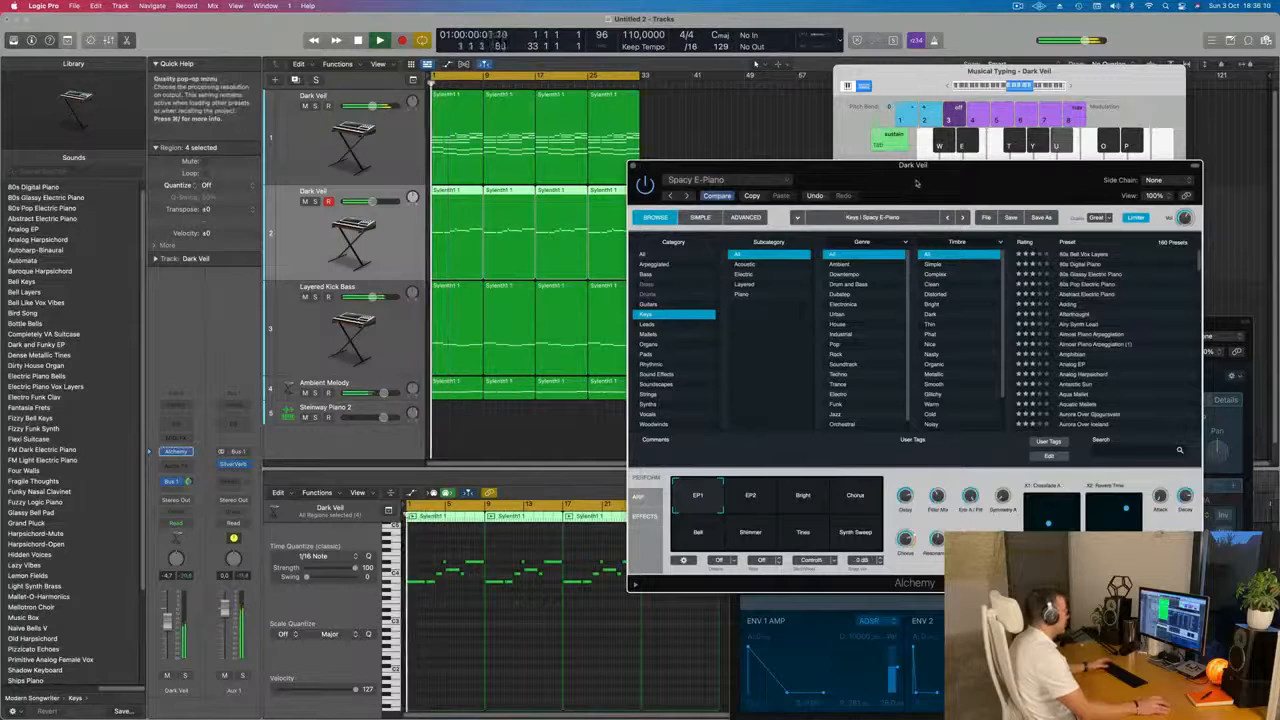
drag(857, 174, 820, 151)
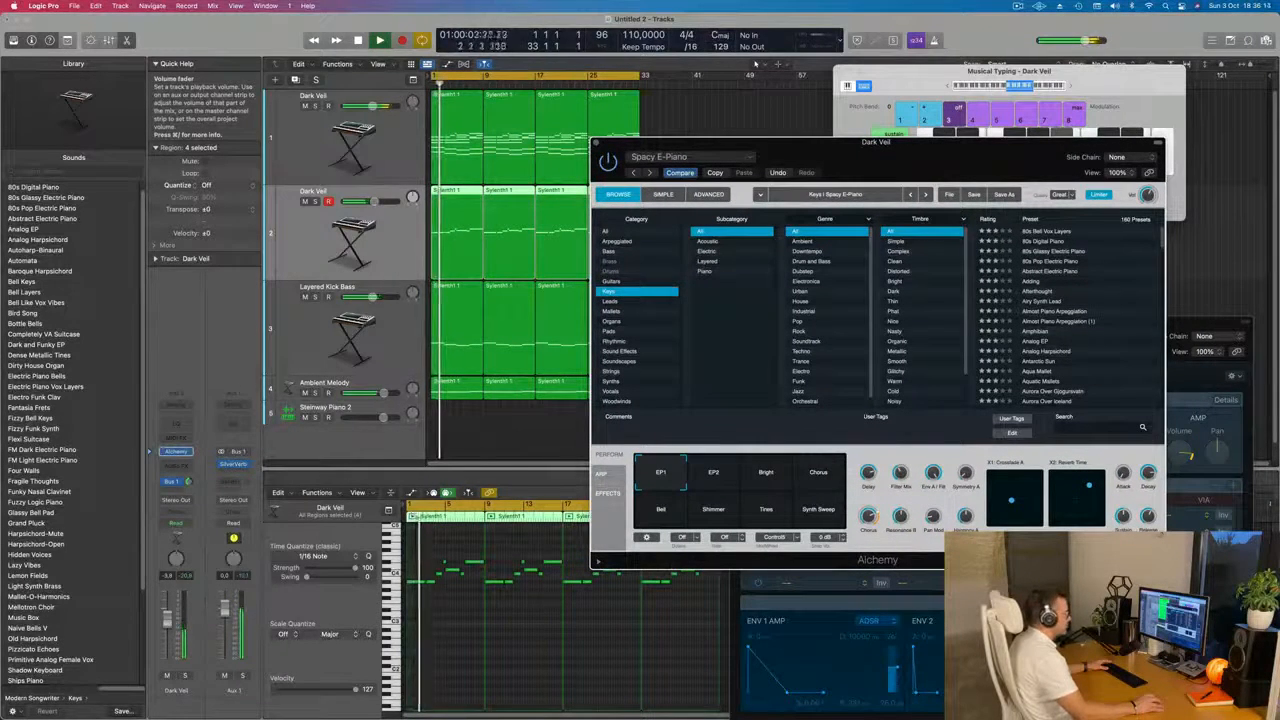
scroll(1164, 262, down, 15)
scroll(1134, 279, down, 15)
scroll(1134, 280, up, 5)
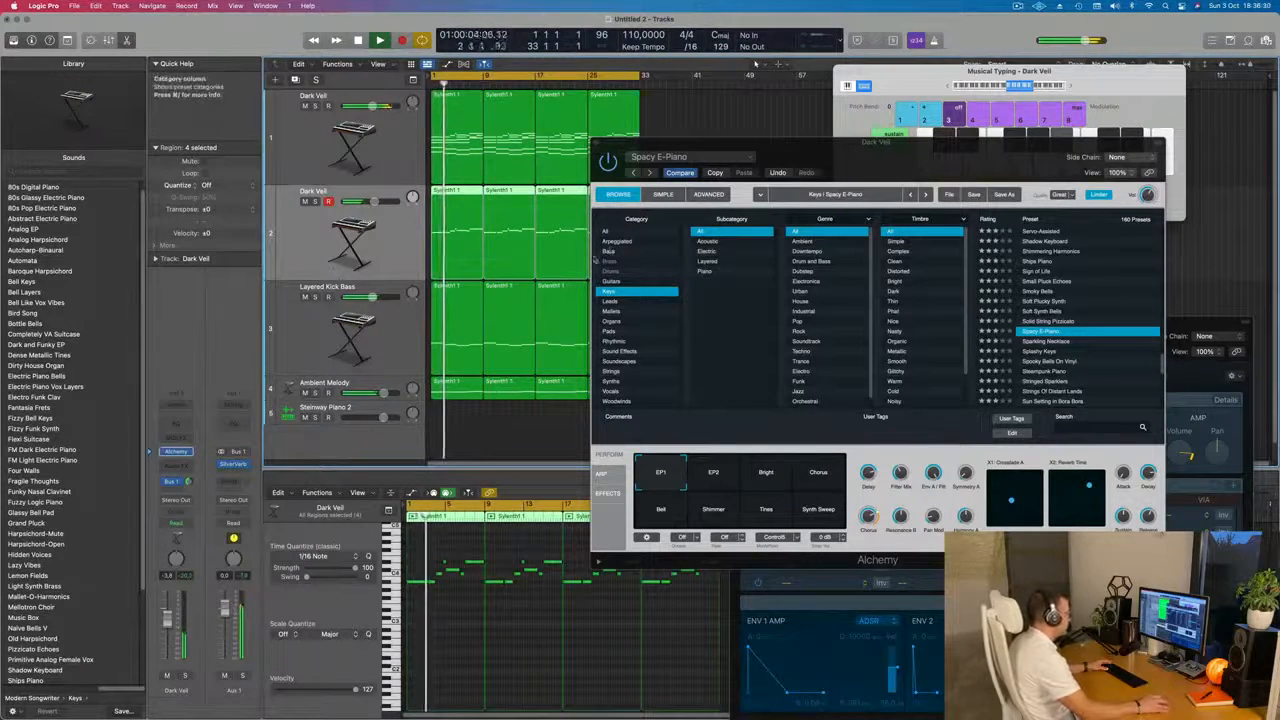
drag(911, 157, 873, 163)
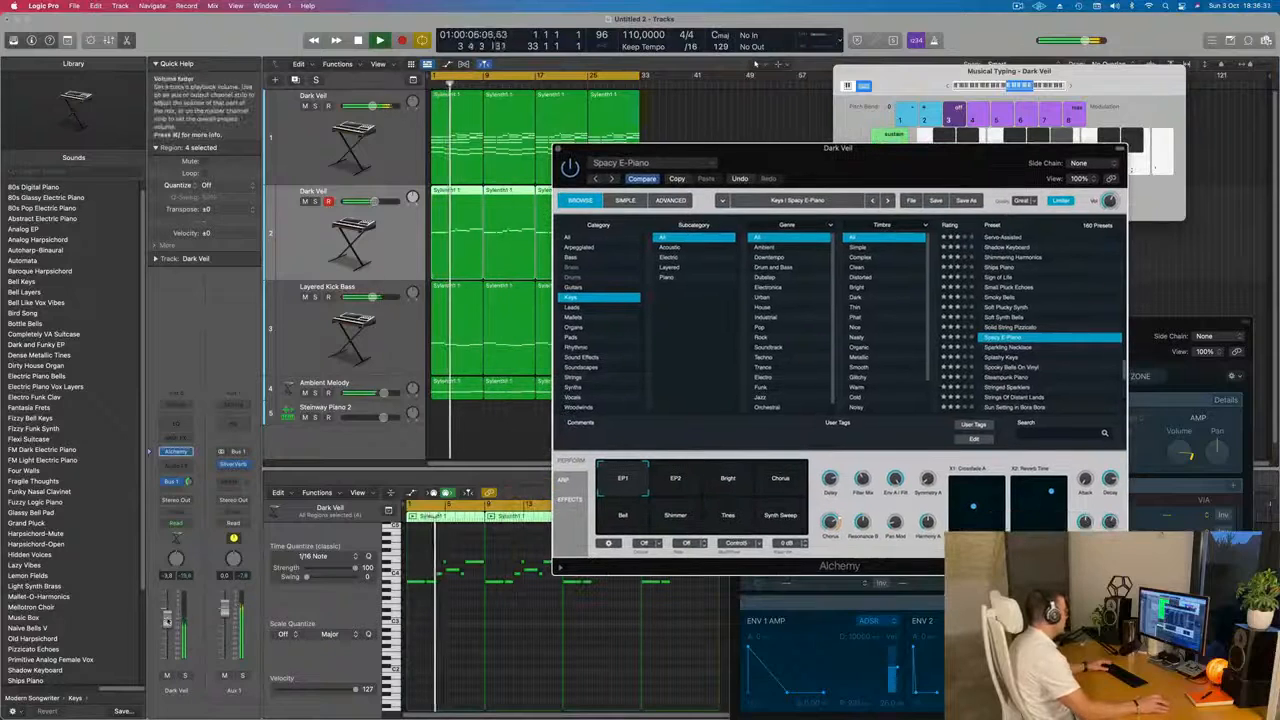
Step: Lower the volume of the original Dark Veil track and close the Spacy E-Piano Alchemy window
click(320, 138)
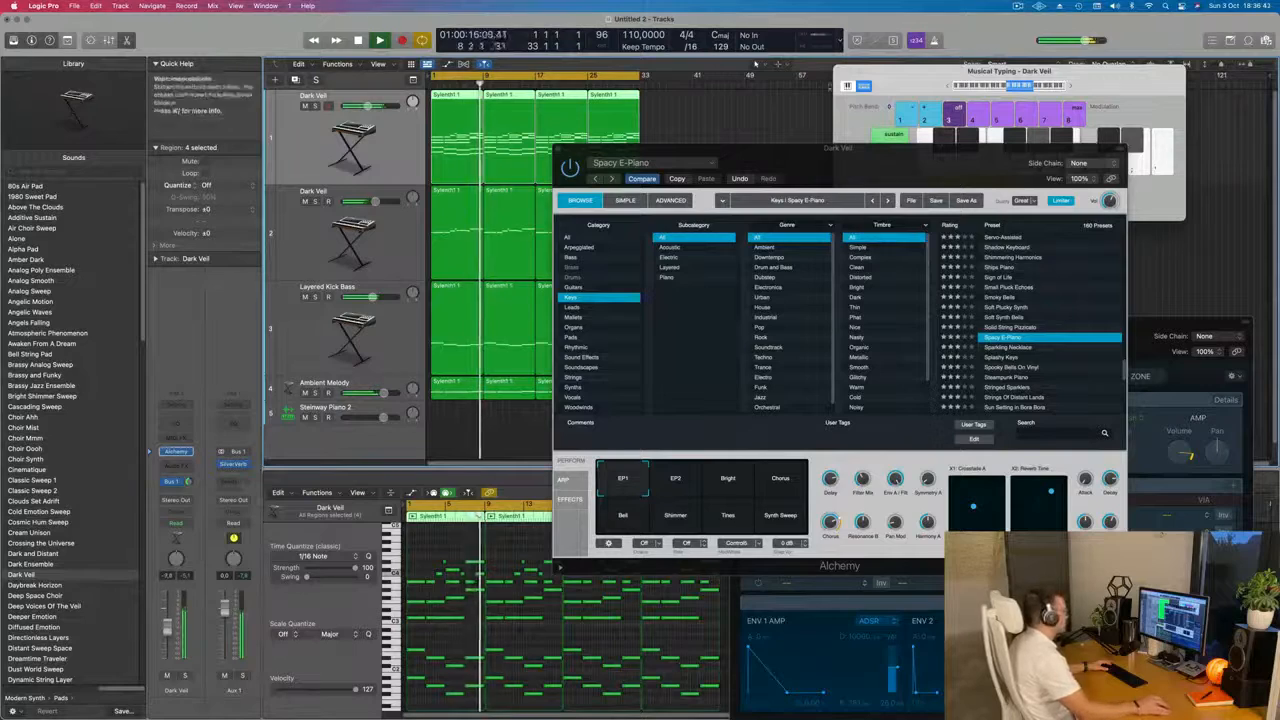
drag(835, 180, 648, 299)
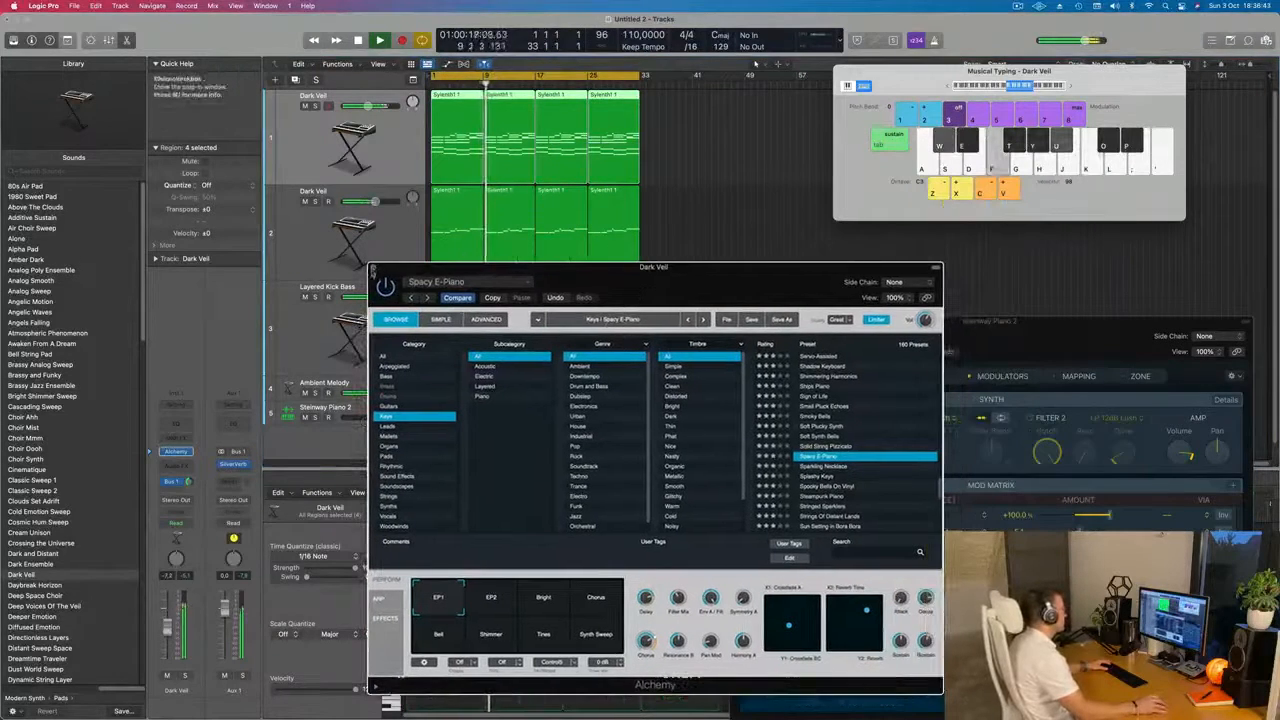
key(super+w)
Step: Repeat all regions of the arrangement once, up to bar 65, and extend the cycle range over the repeated section
key(super+Up)
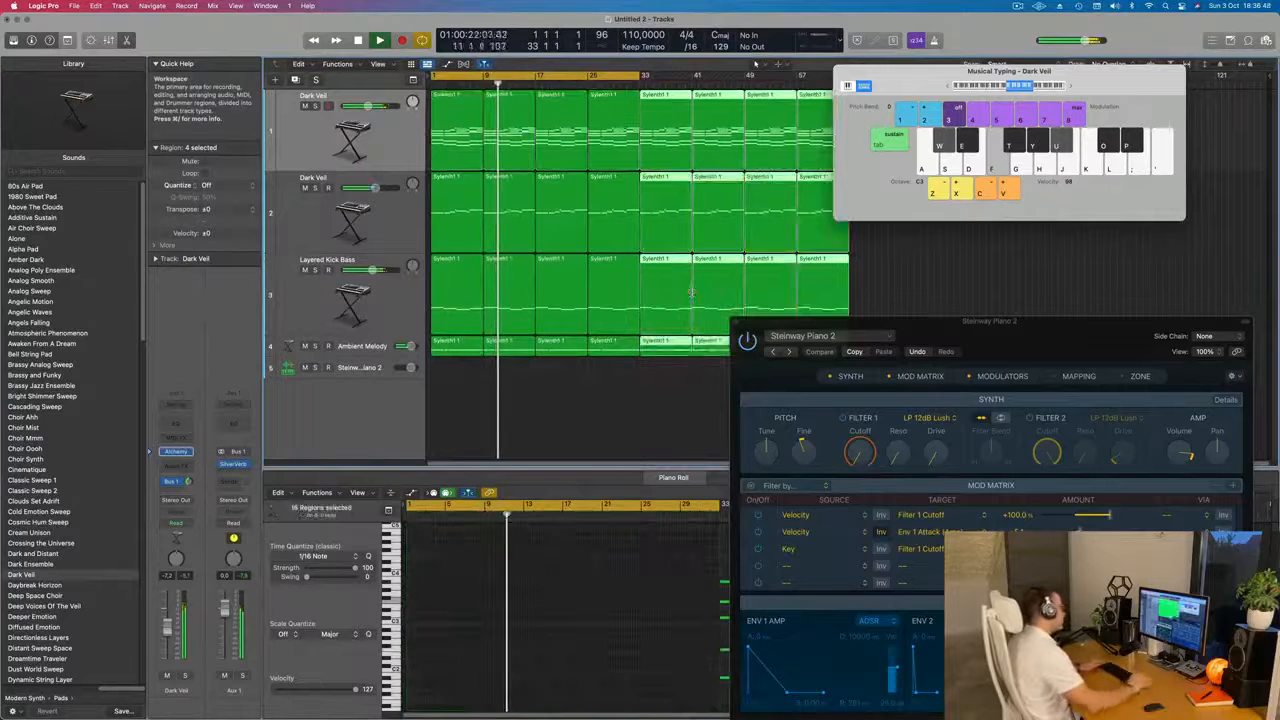
key(super+r)
drag(960, 72, 1047, 137)
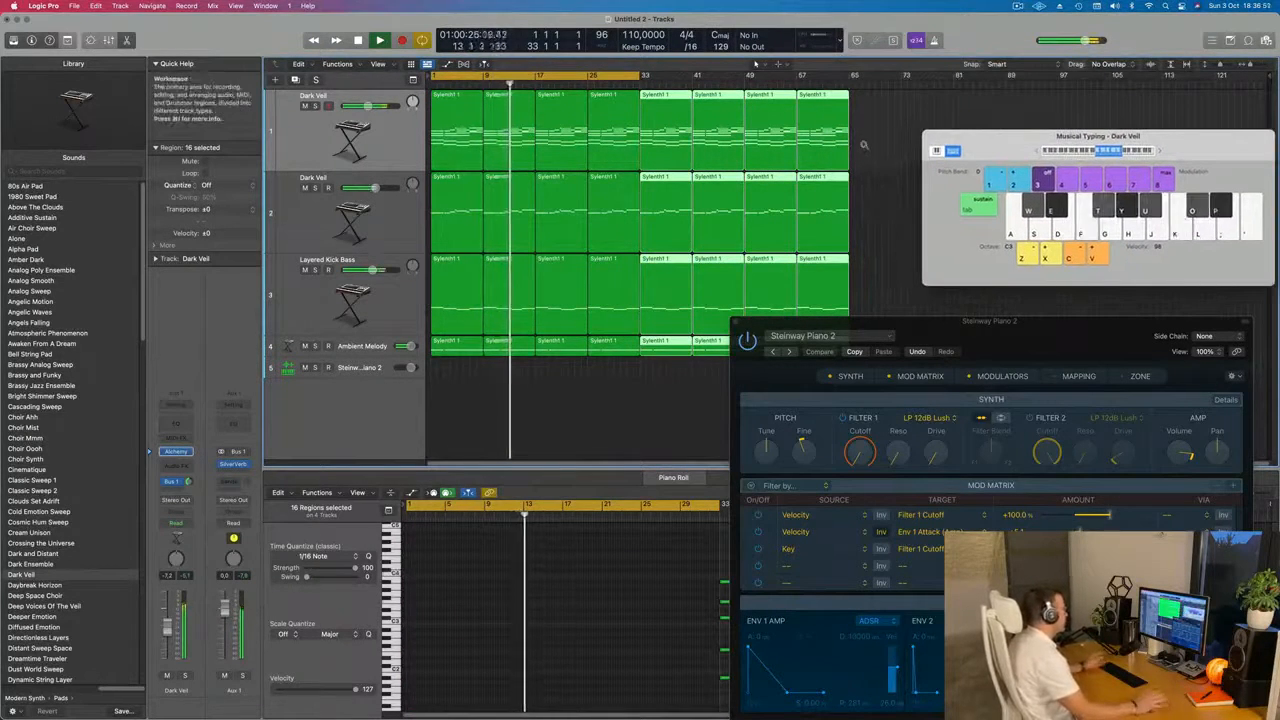
drag(645, 76, 850, 92)
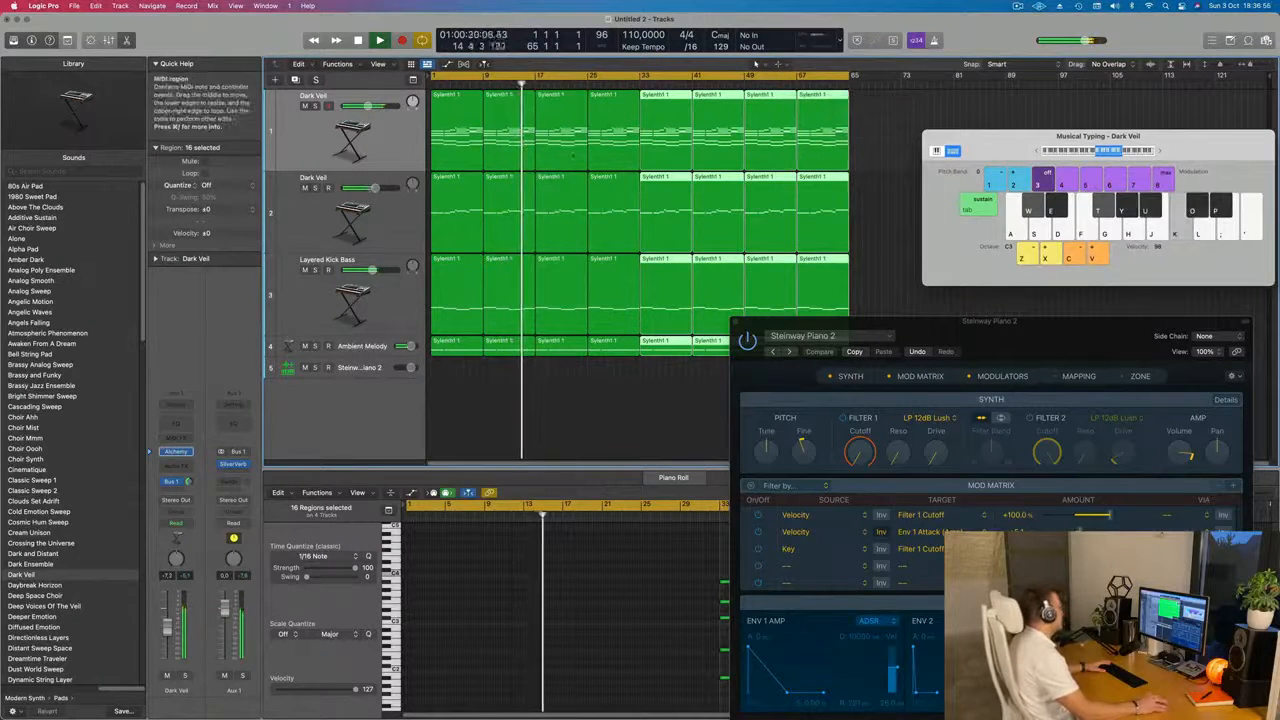
Step: Duplicate the Layered Kick Bass track to get an empty track directly below it
click(395, 145)
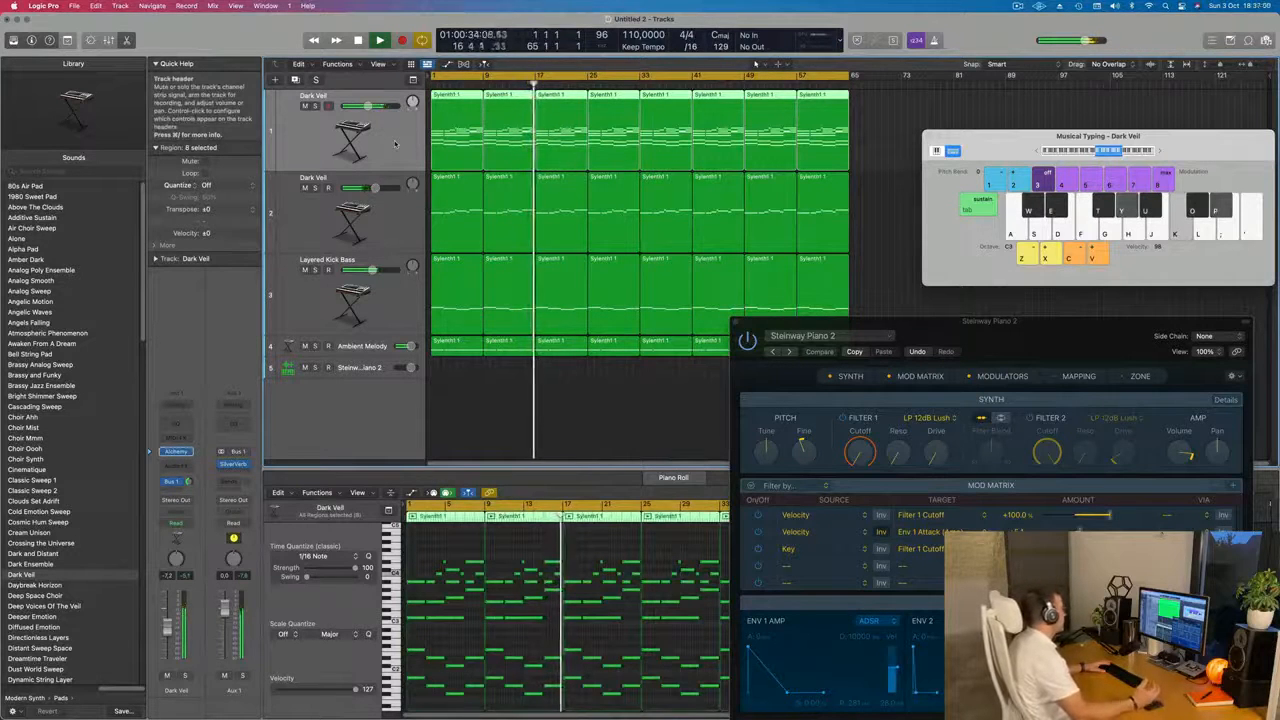
click(398, 306)
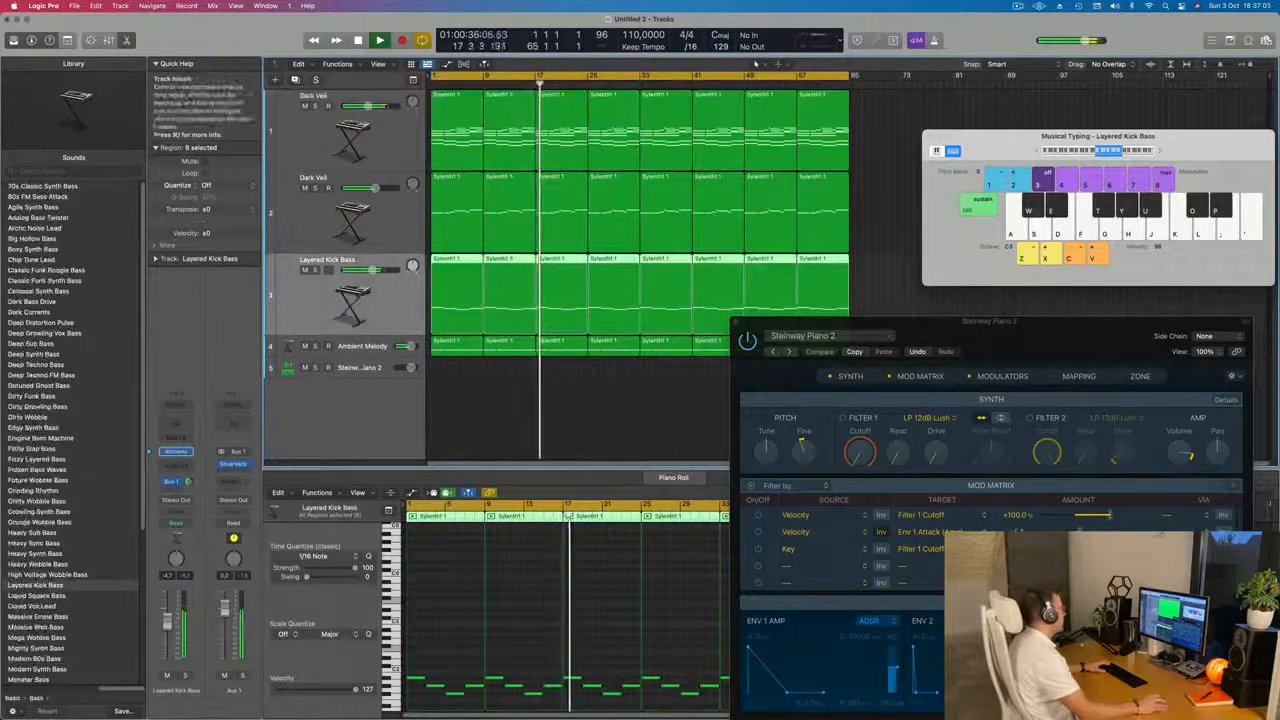
click(296, 80)
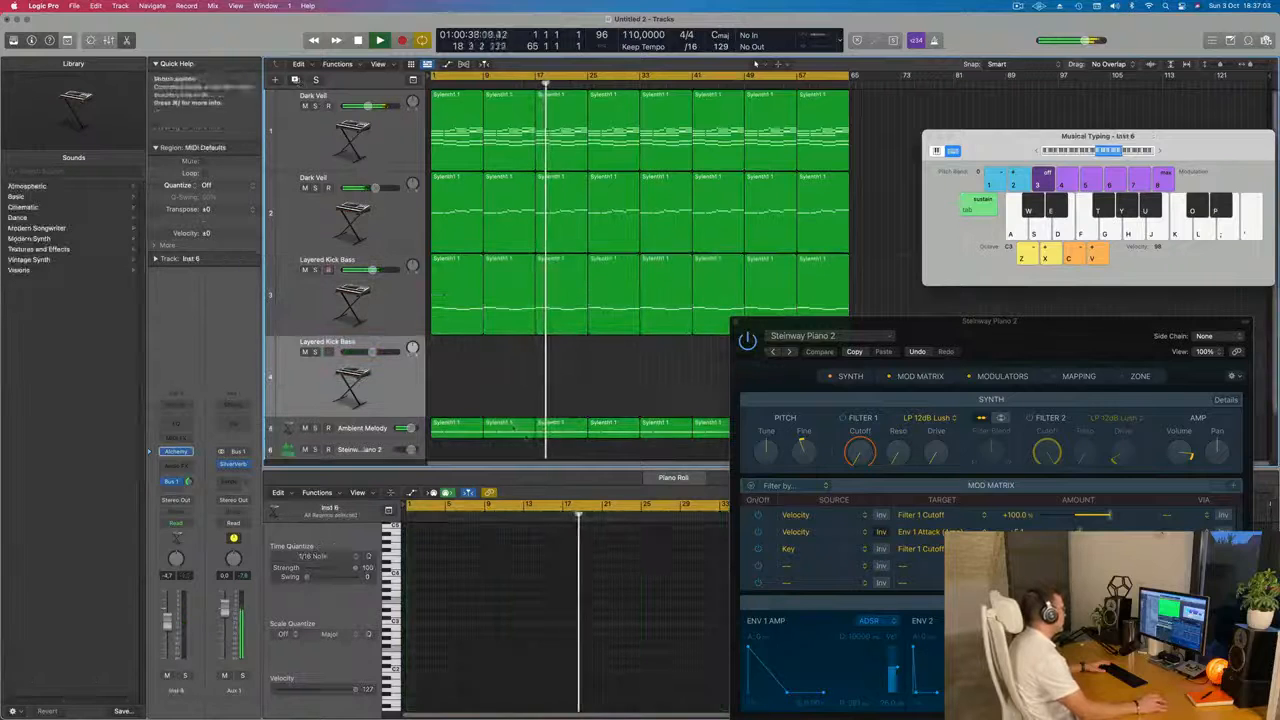
scroll(482, 384, down, 2)
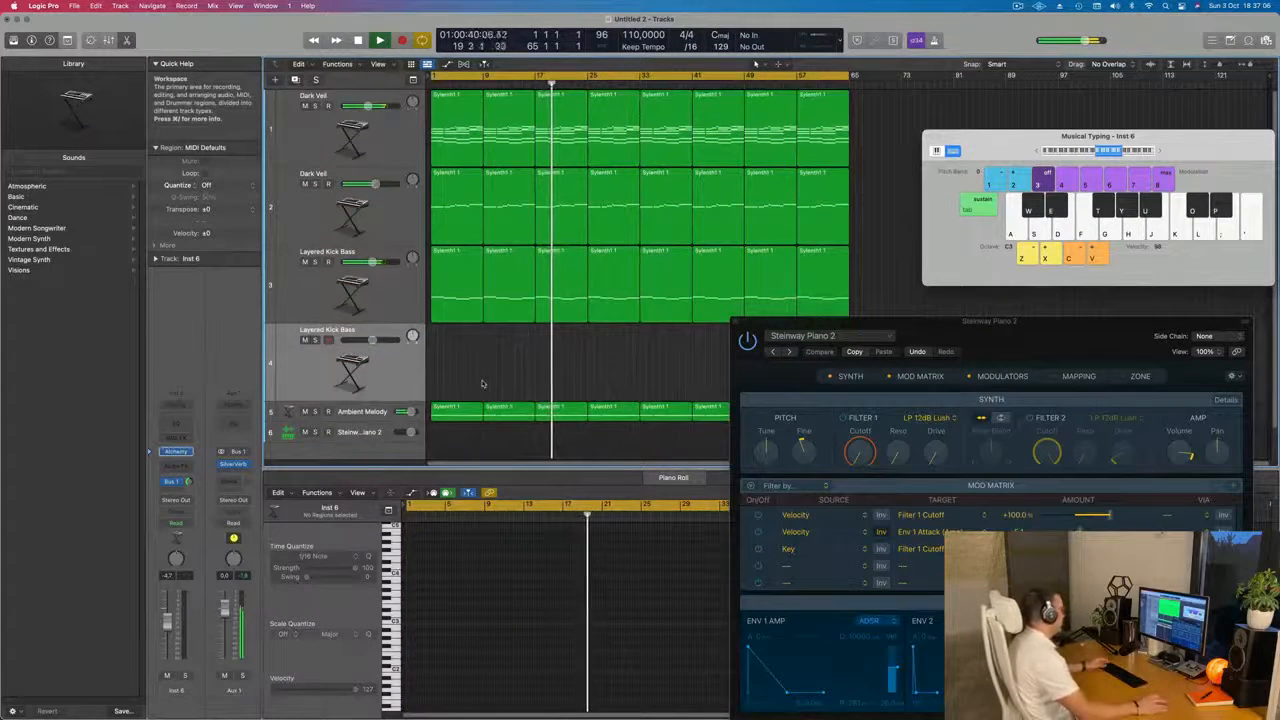
Step: Open Alchemy on the empty Layered Kick Bass duplicate track and copy the first region of the original bass track onto it
key(Down)
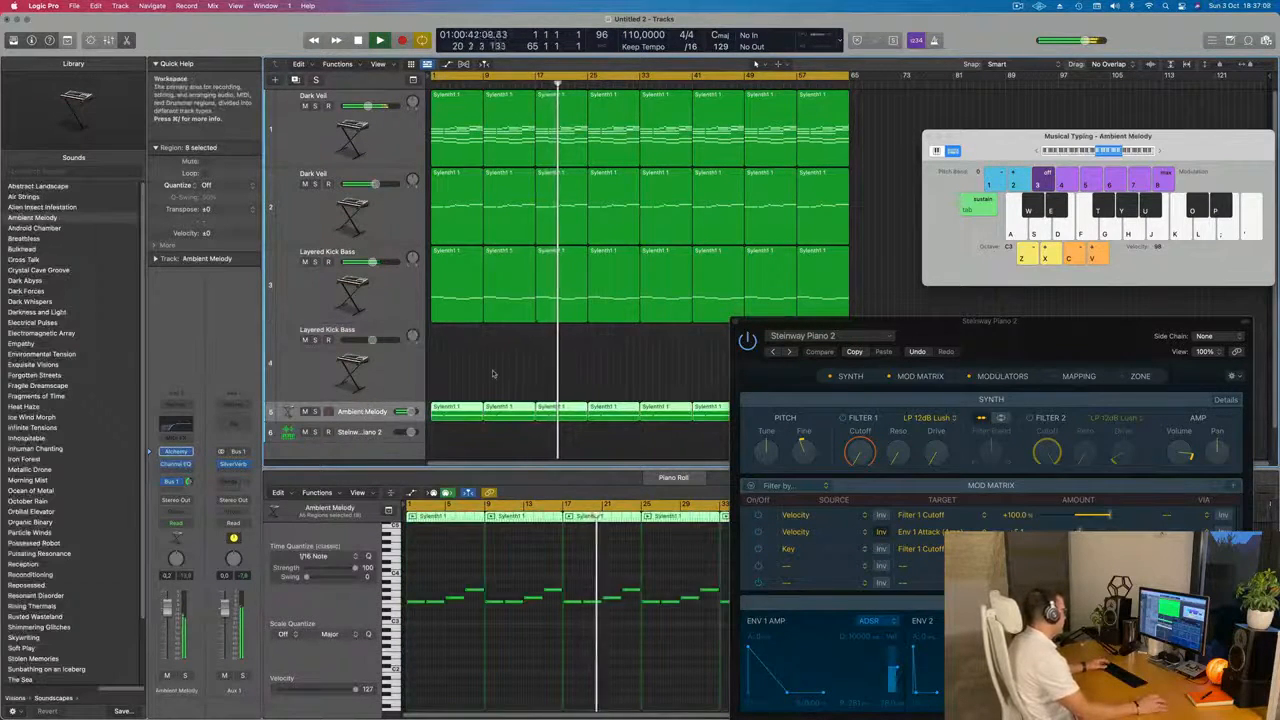
key(Return)
click(475, 309)
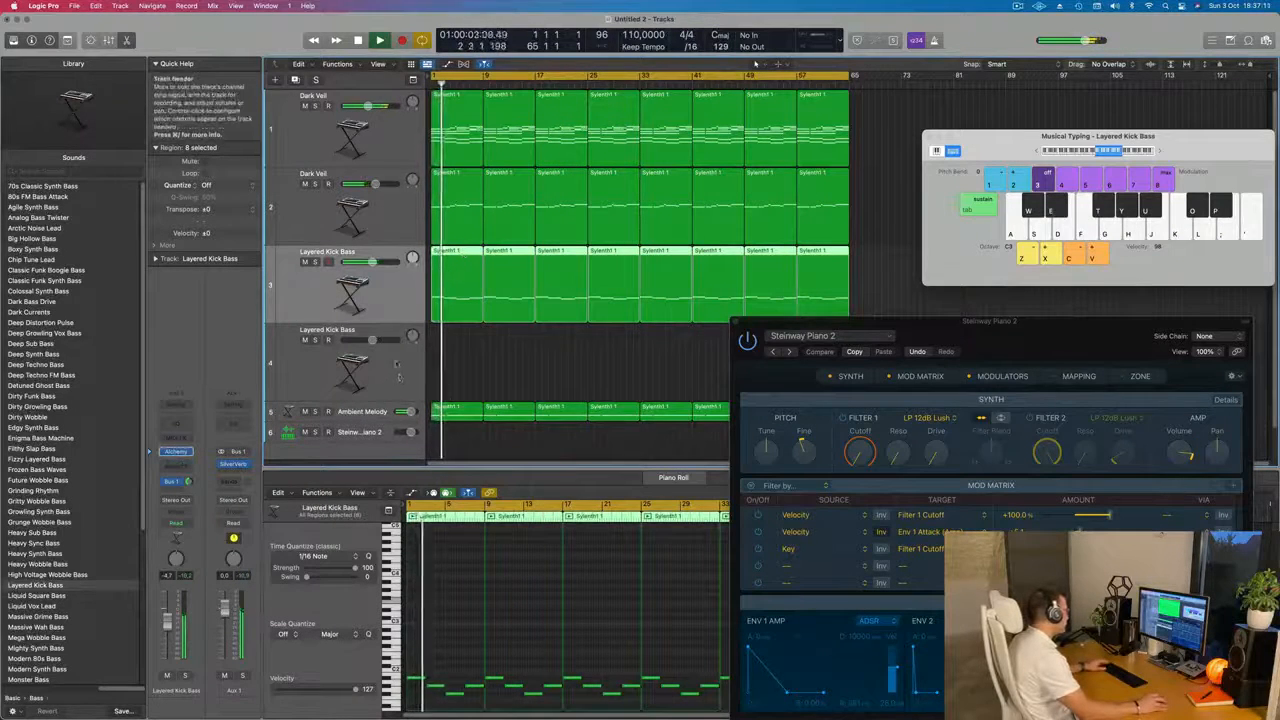
click(358, 368)
click(189, 453)
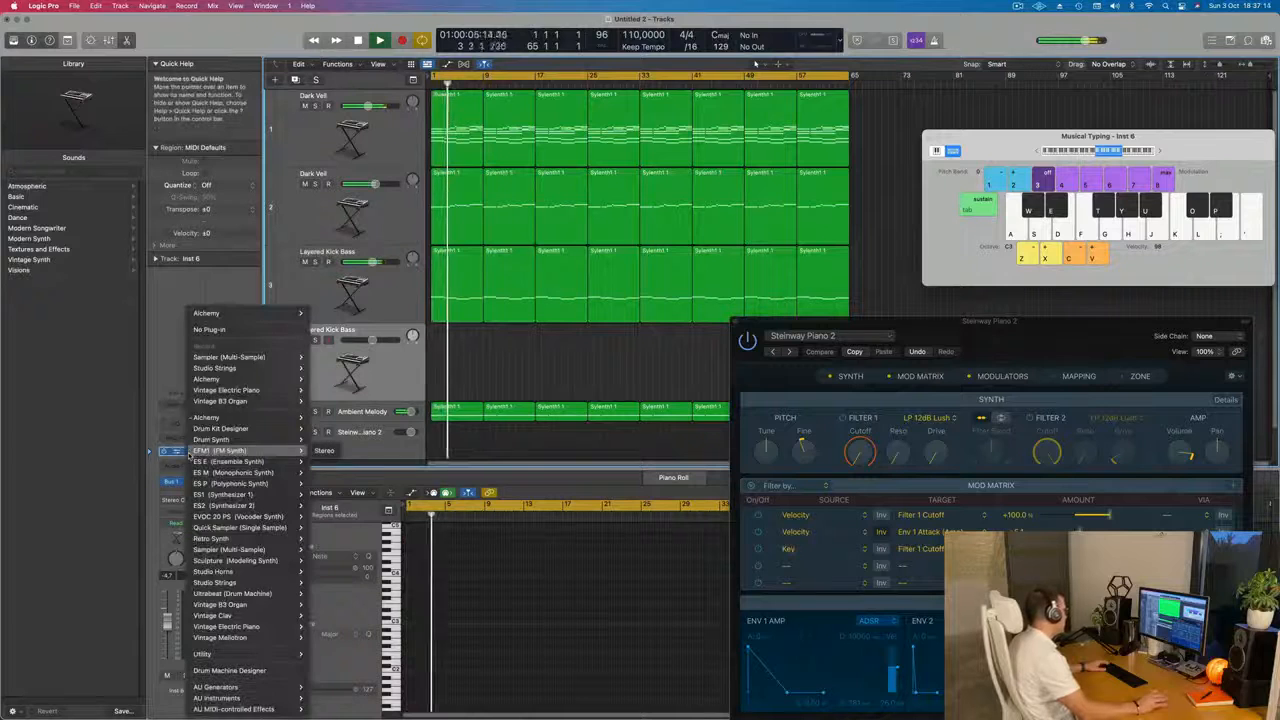
mouse_move(225, 418)
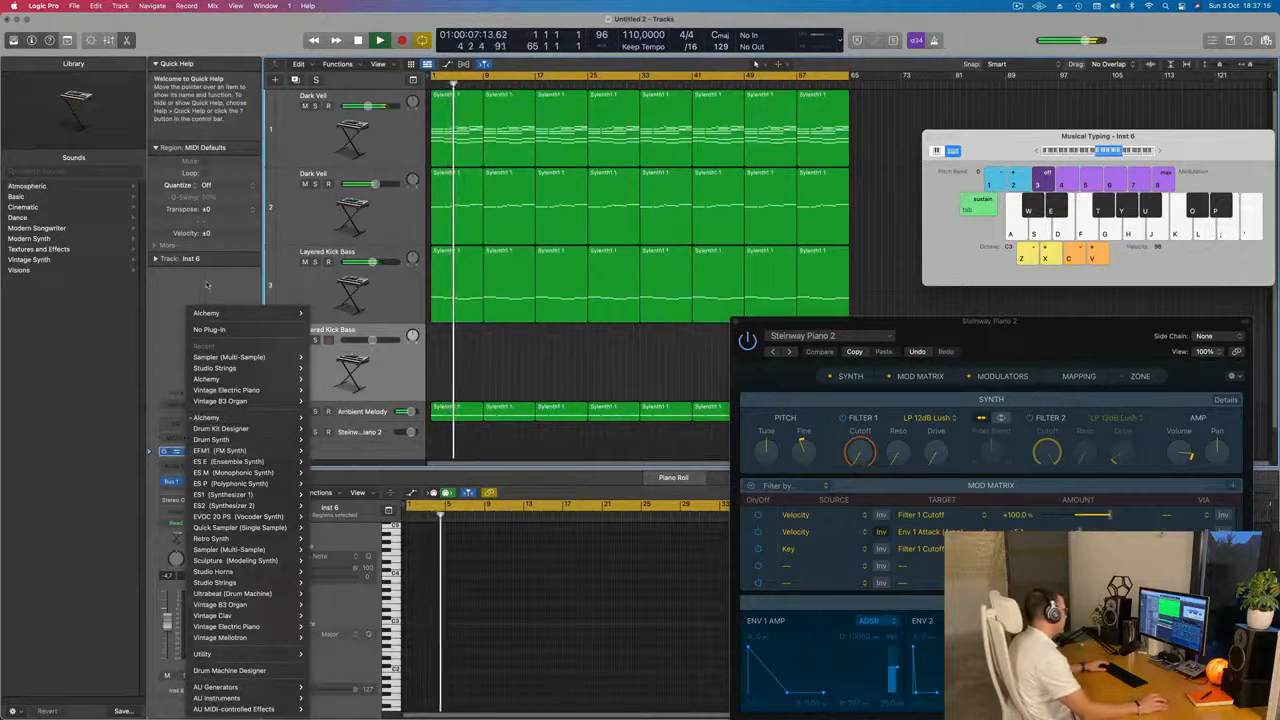
click(127, 460)
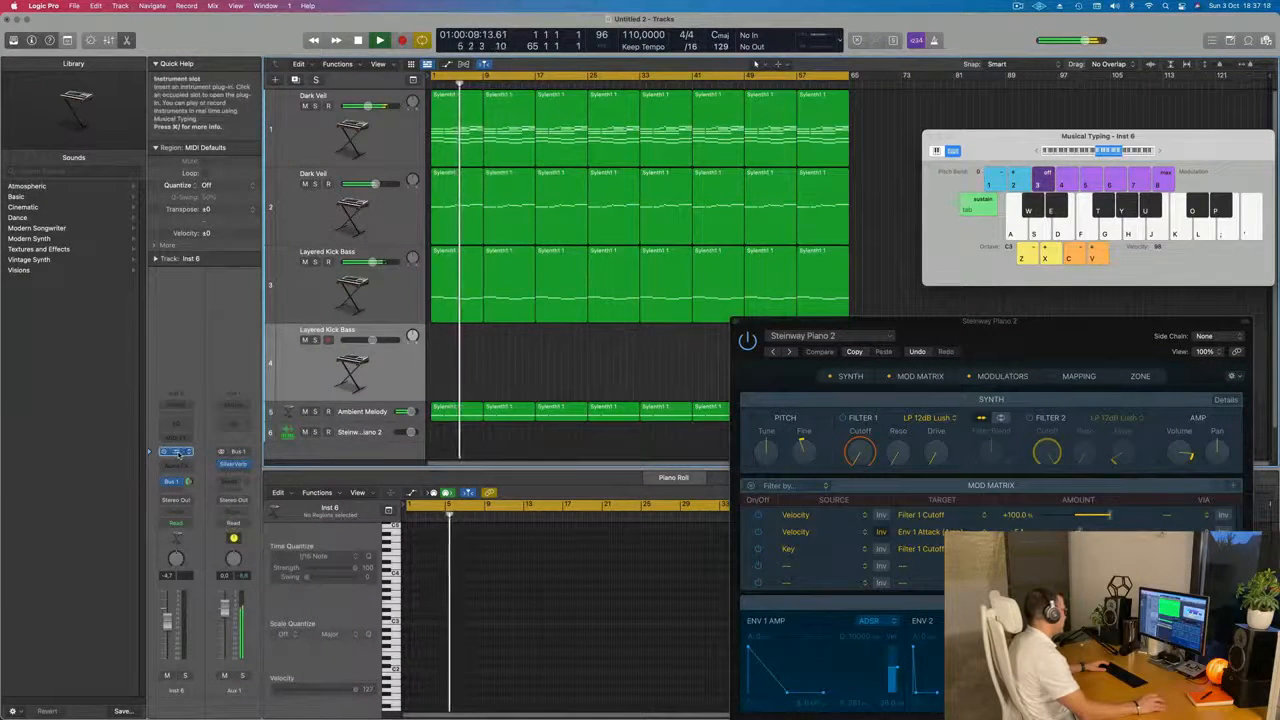
click(178, 454)
drag(631, 152, 1209, 173)
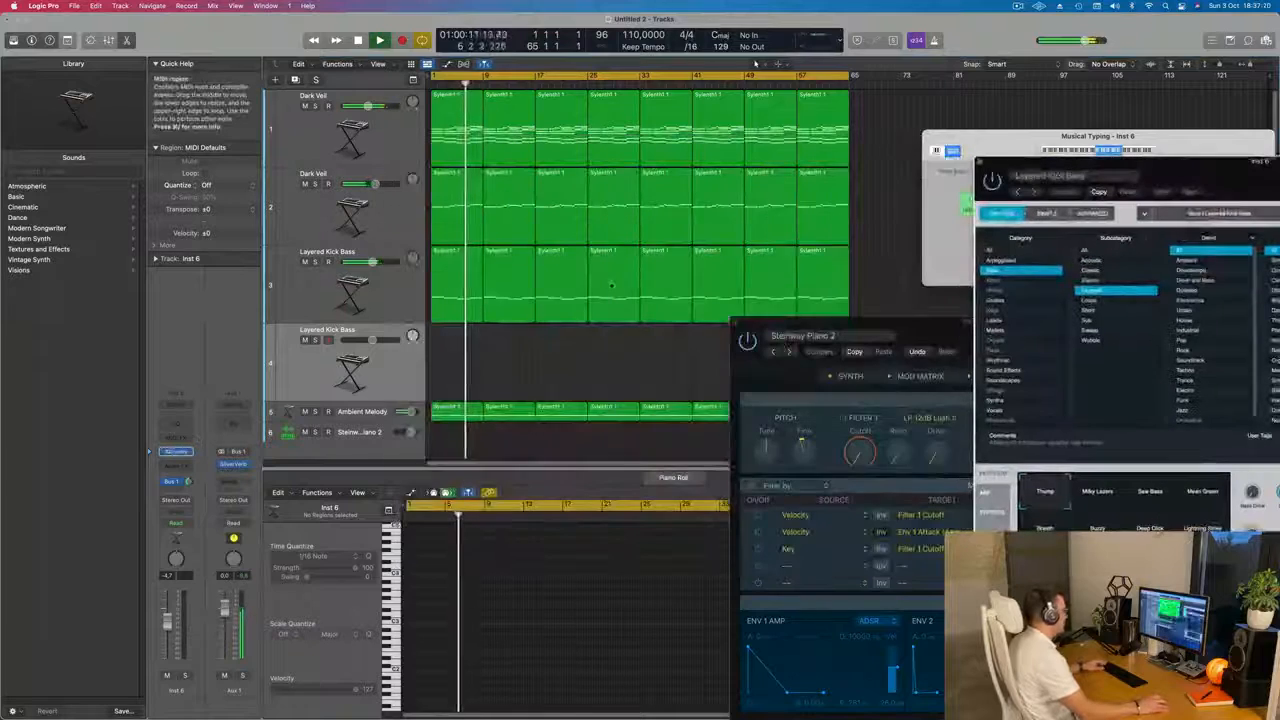
drag(462, 267, 459, 342)
Step: Load the Out Of Touch preset from Alchemy's Brass category and raise the track's volume to about -2.1 dB during playback
drag(1085, 161, 659, 173)
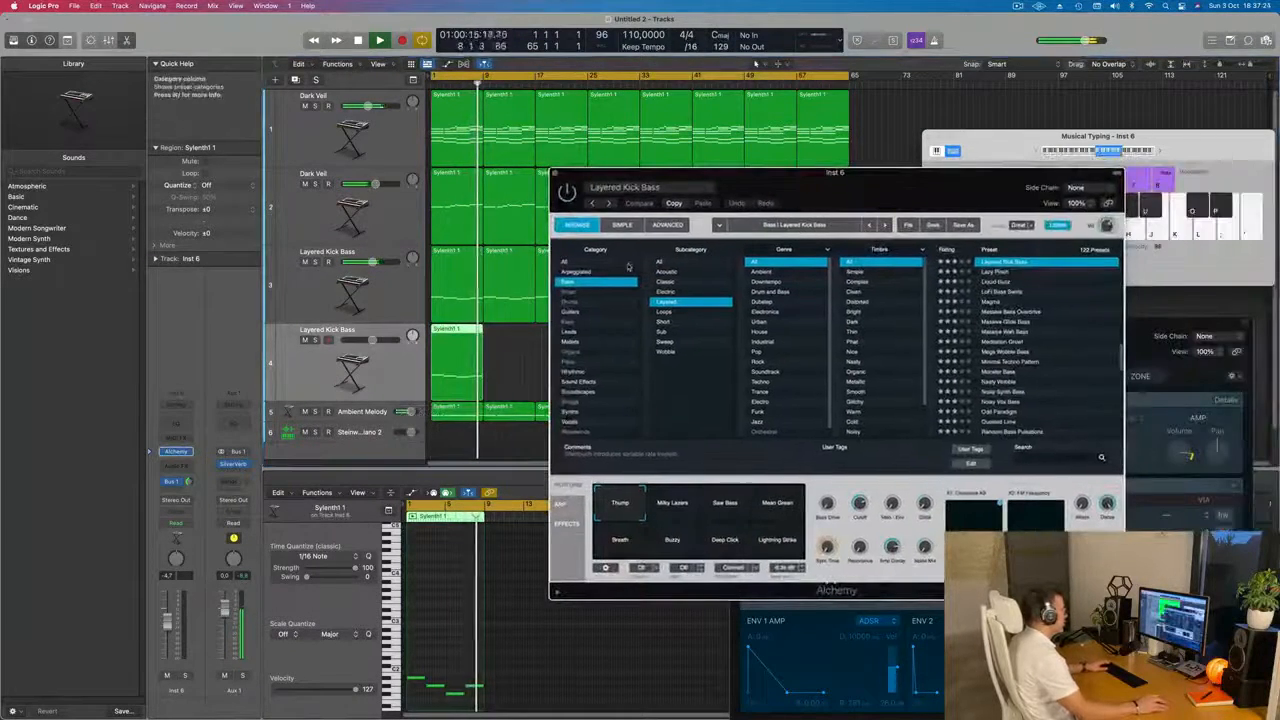
click(570, 291)
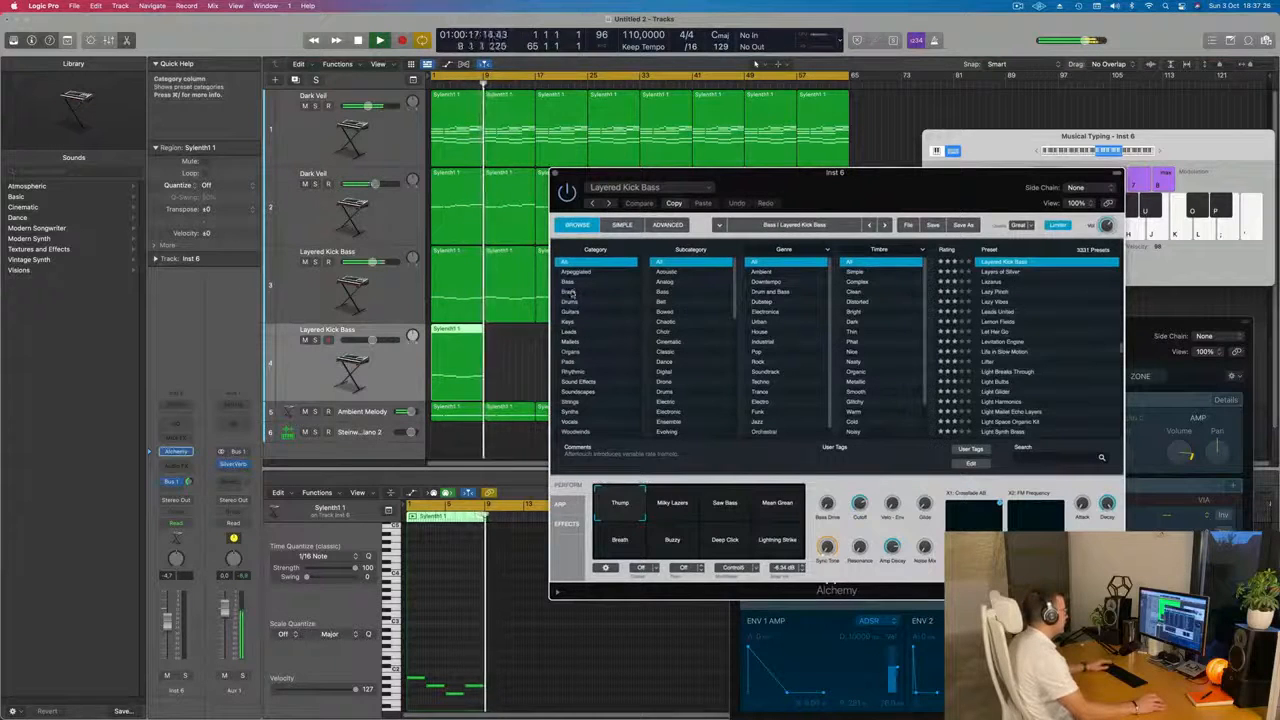
drag(930, 197, 688, 191)
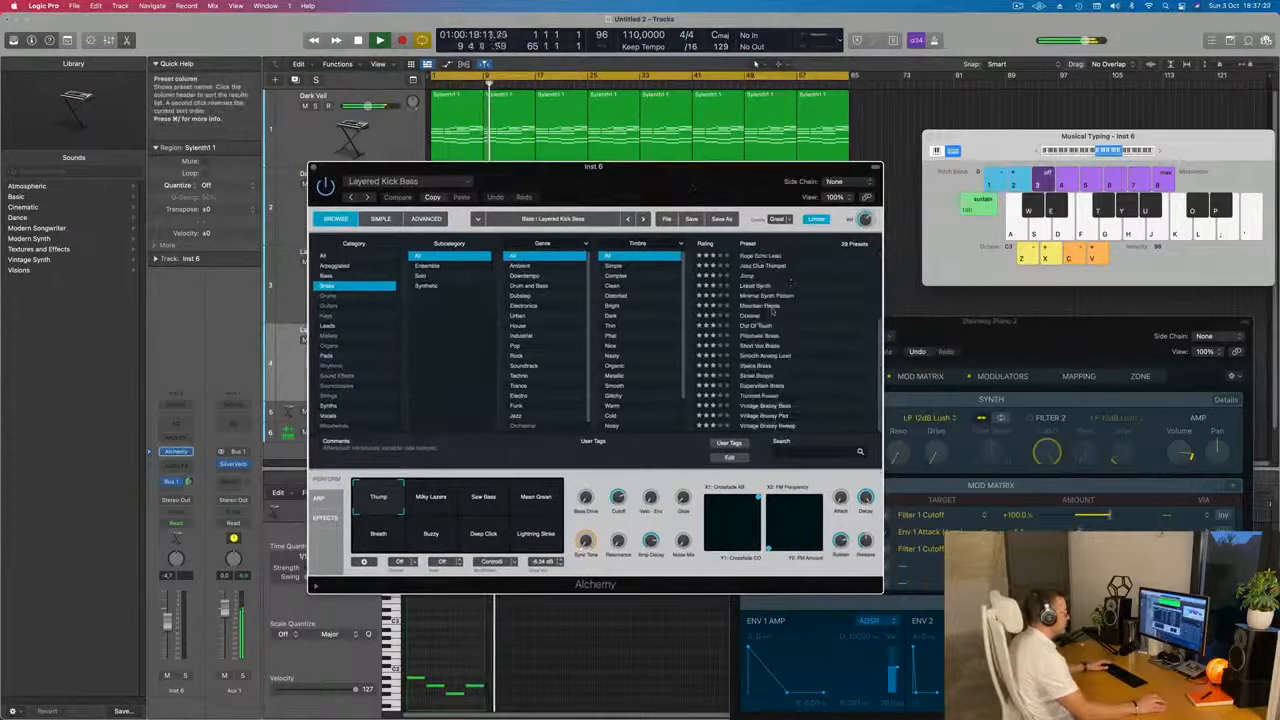
click(758, 327)
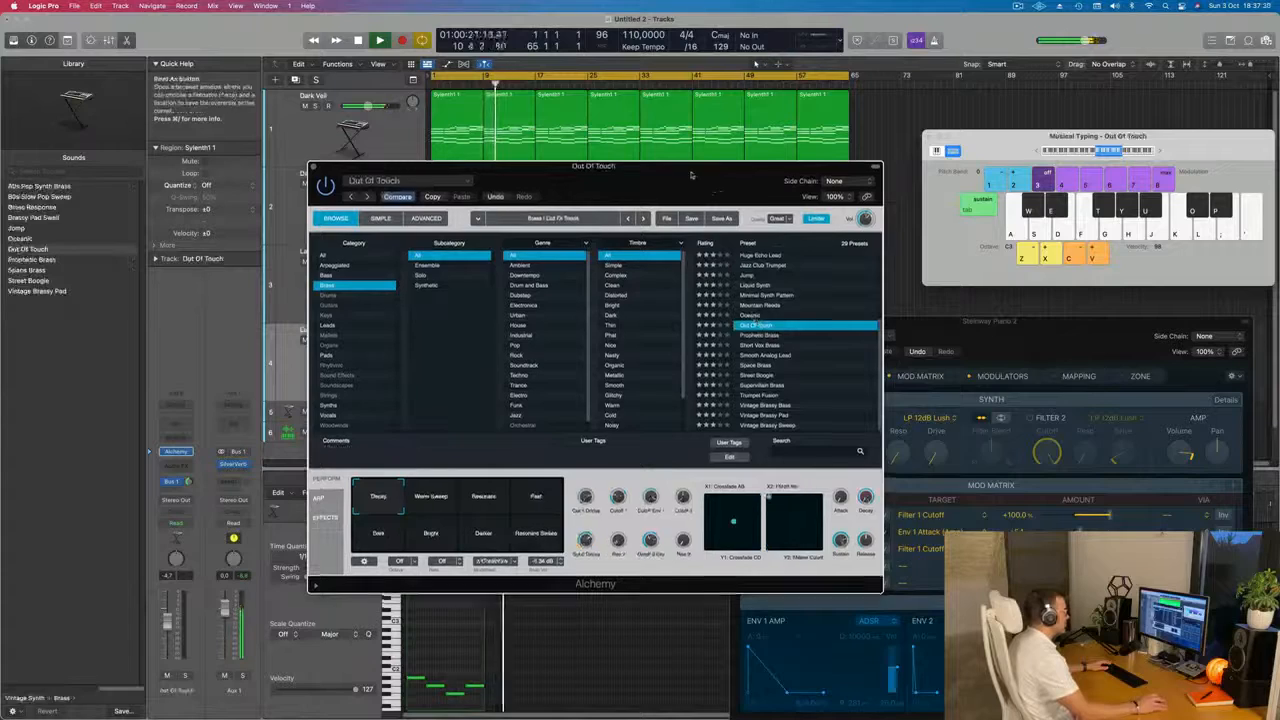
key(Return)
click(345, 374)
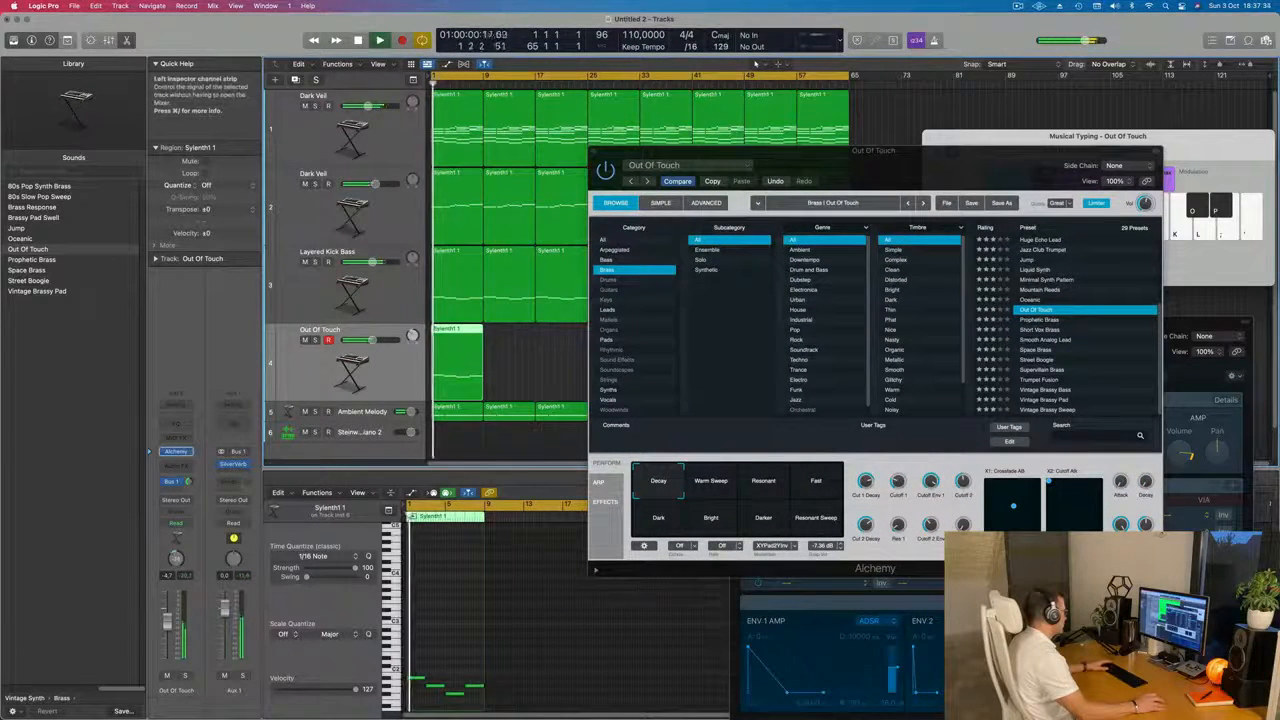
key(space)
key(space)
key(space)
drag(168, 619, 168, 615)
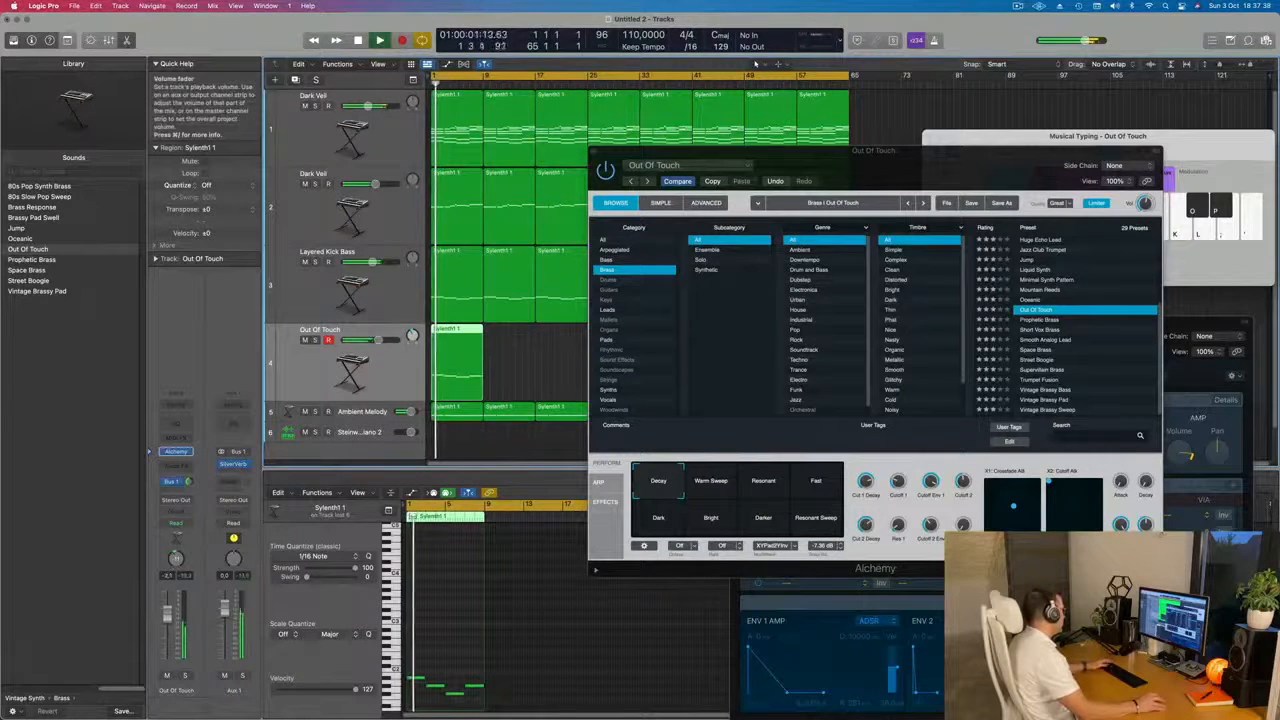
Step: Insert a stereo Ensemble modulation effect on the Out Of Touch track and play it back
click(187, 467)
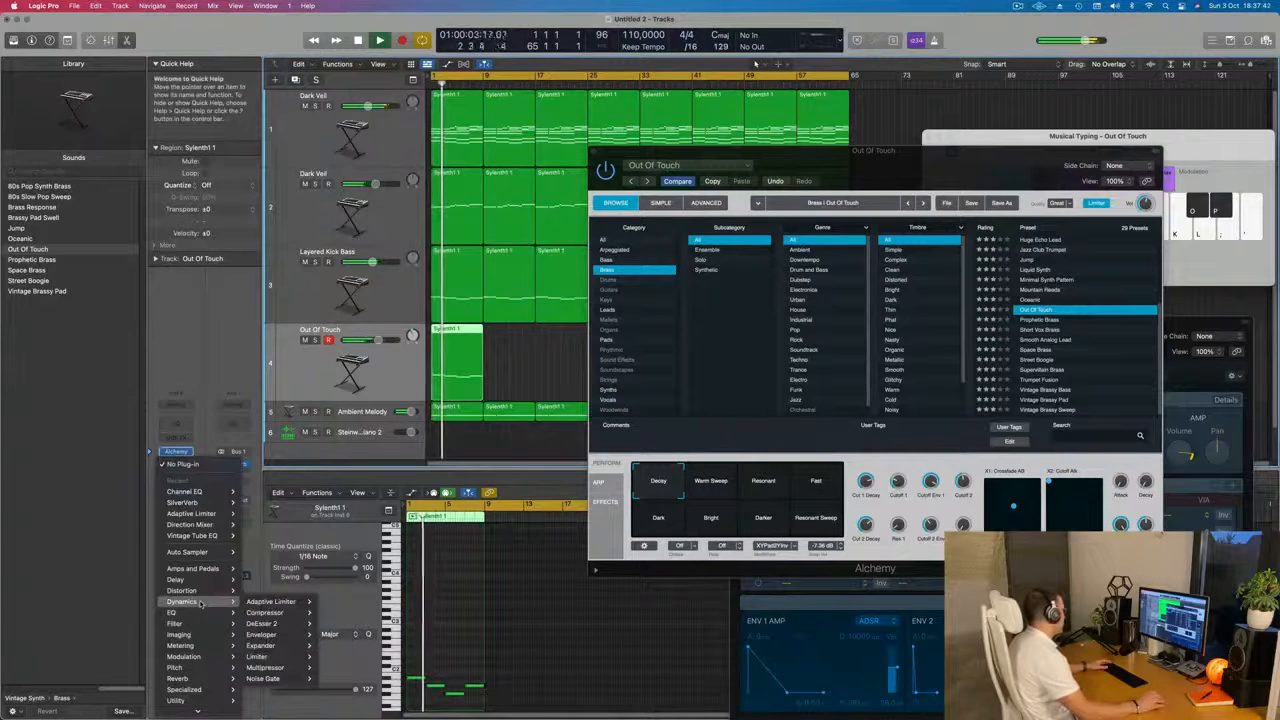
mouse_move(208, 657)
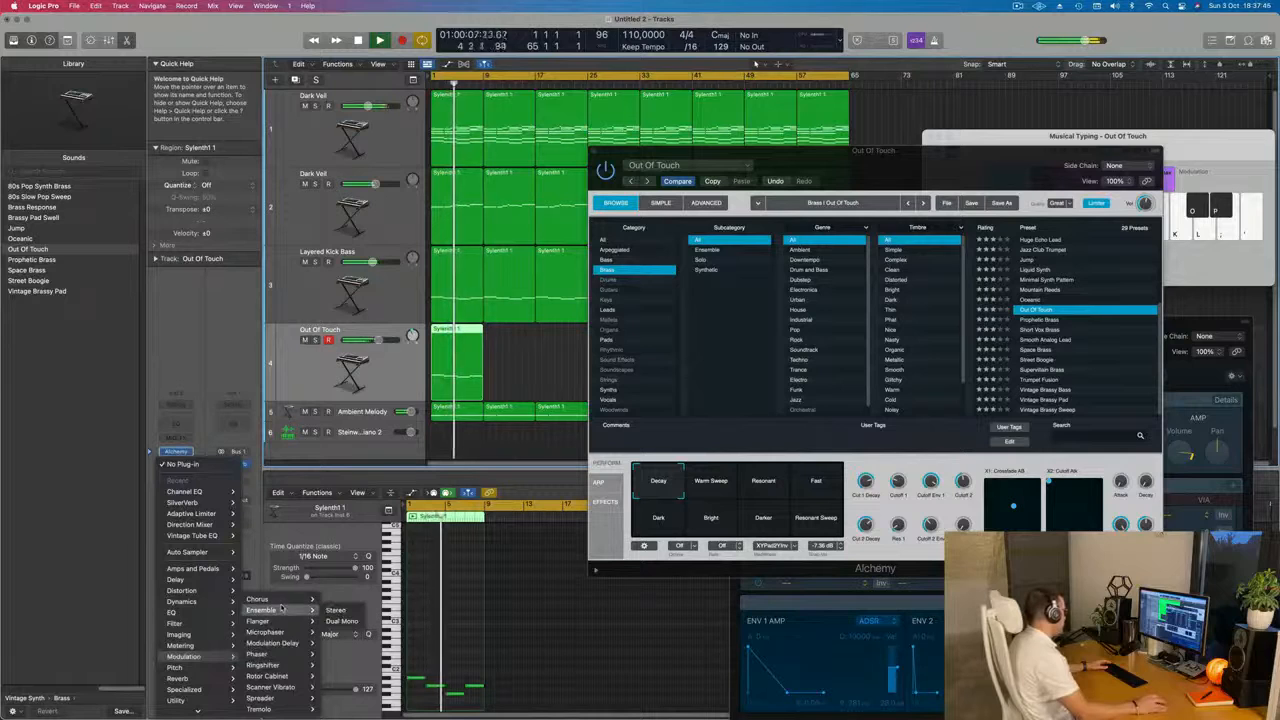
mouse_move(289, 616)
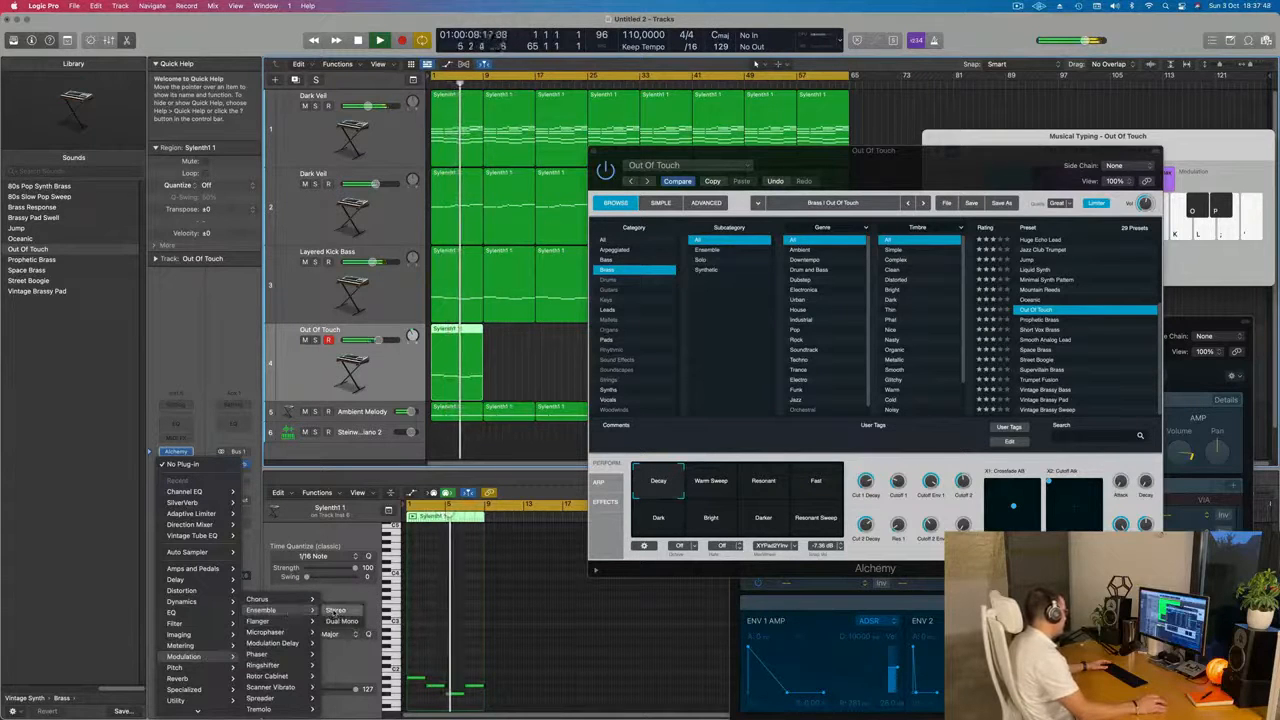
click(335, 610)
drag(651, 170, 665, 194)
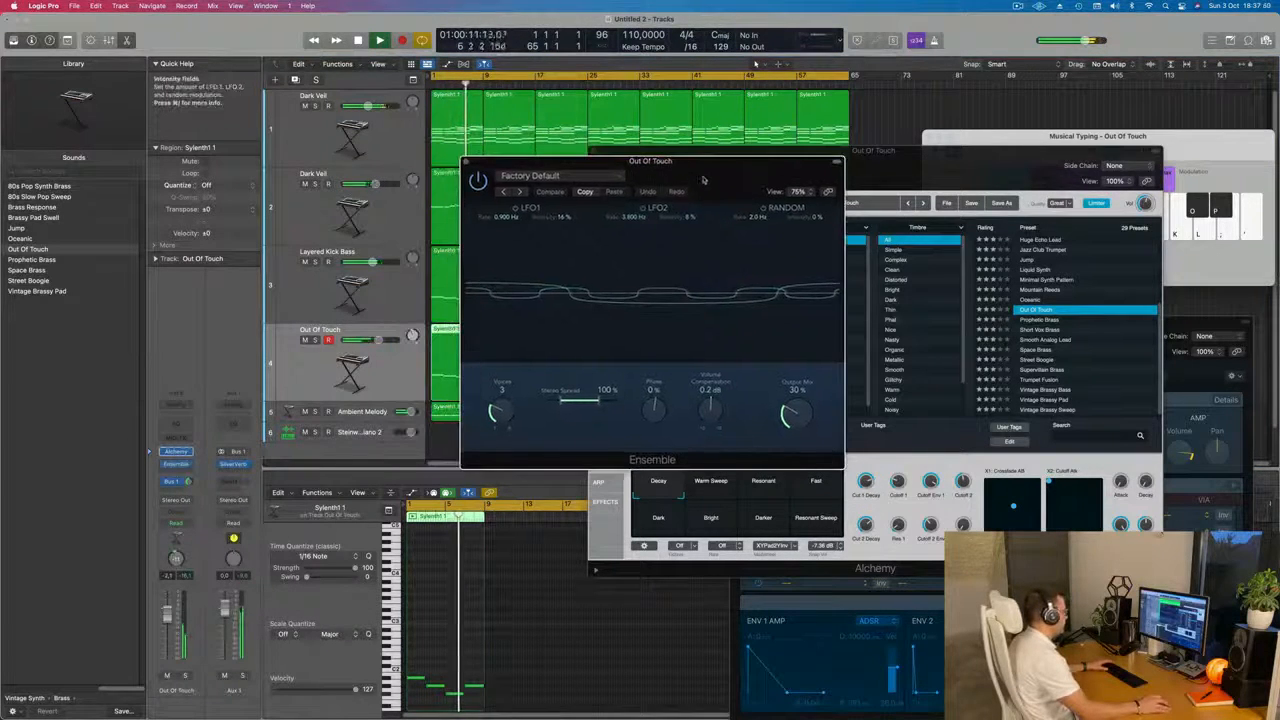
key(space)
Step: Try the Ensemble presets up to Rich Modulation and raise the Out Of Touch track's volume to about 2.2 dB
drag(748, 421, 751, 395)
click(468, 195)
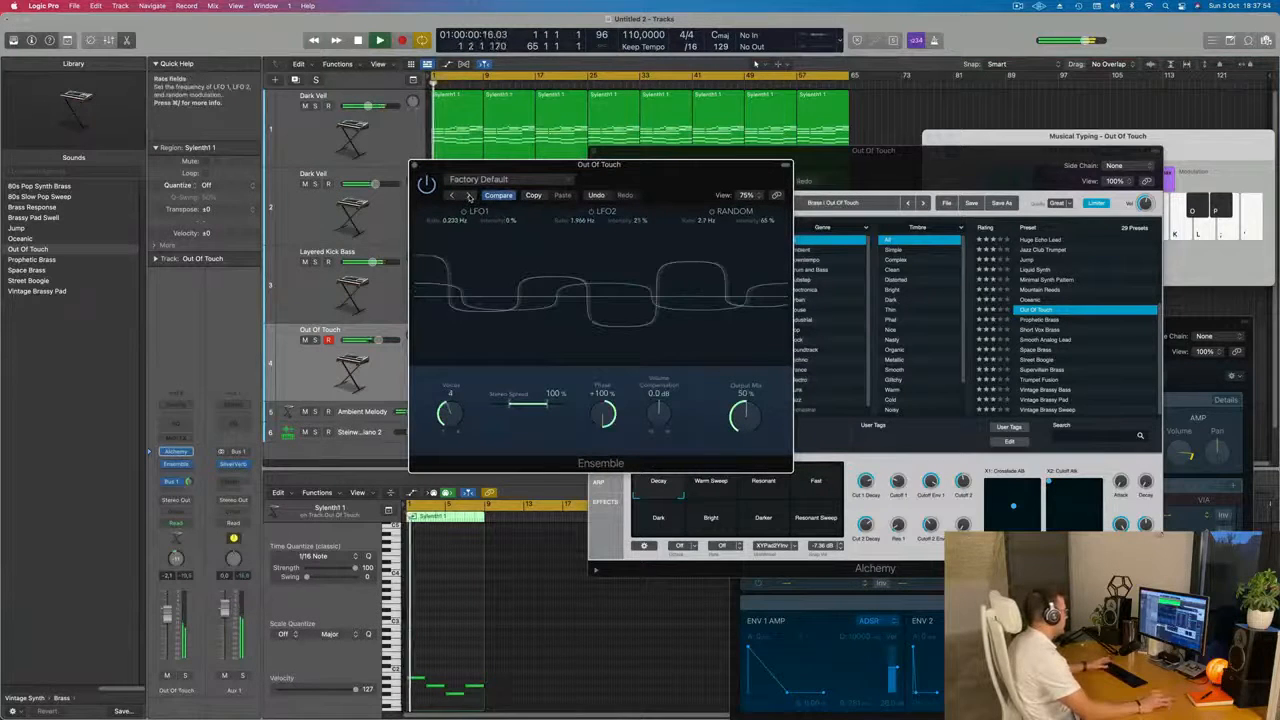
click(468, 195)
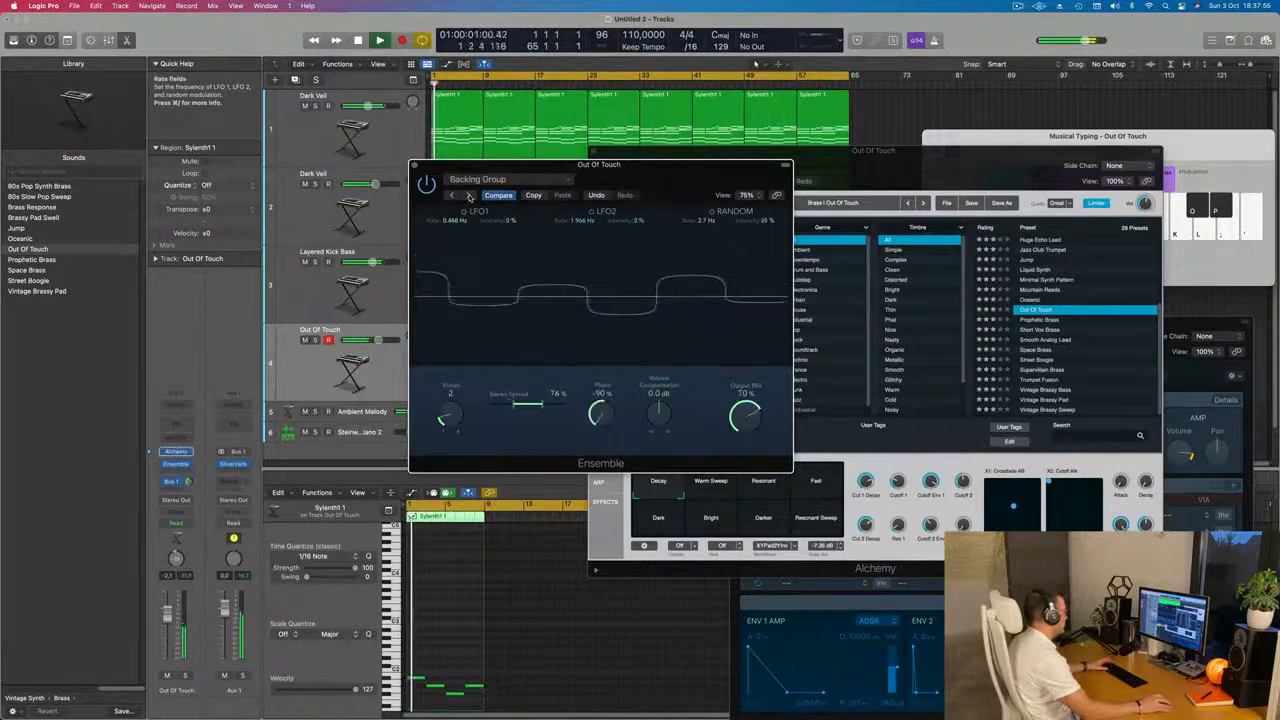
click(468, 195)
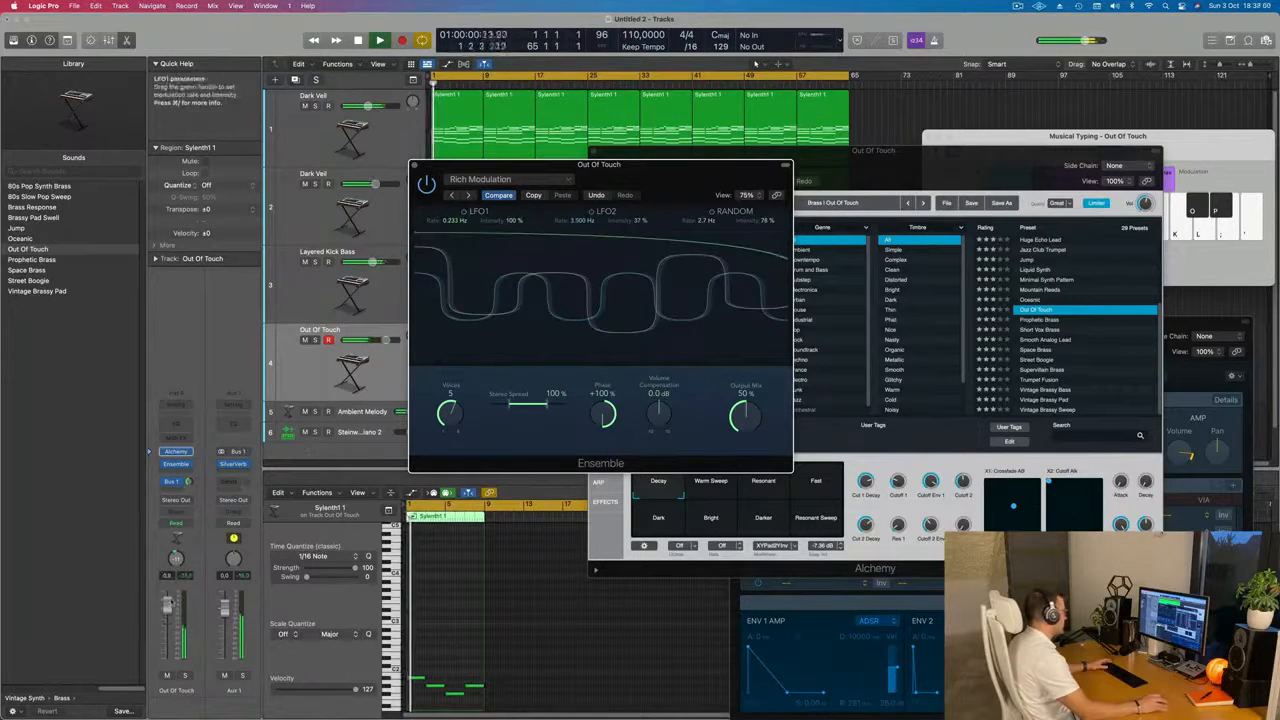
drag(172, 611, 171, 606)
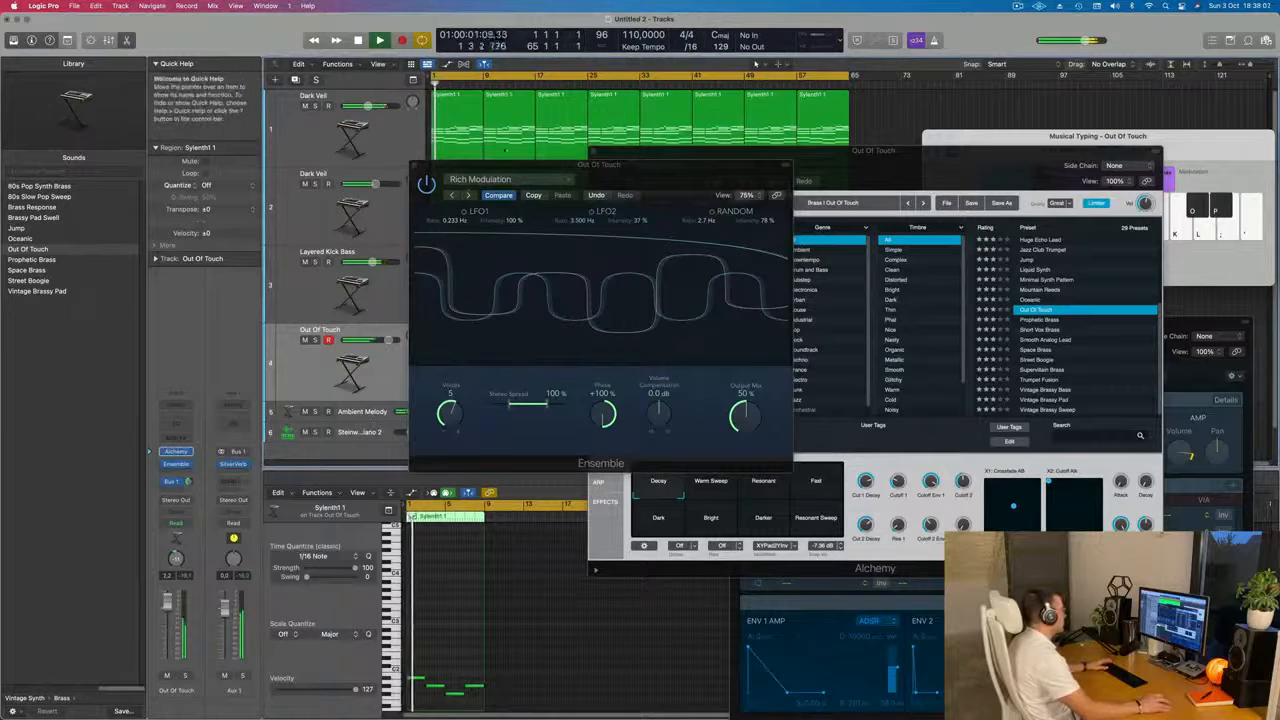
Step: Audition further Ensemble presets, including Screen Door, Symphonic 5 Voice, Vintage Dimension, Backing Group and Doubler
click(469, 196)
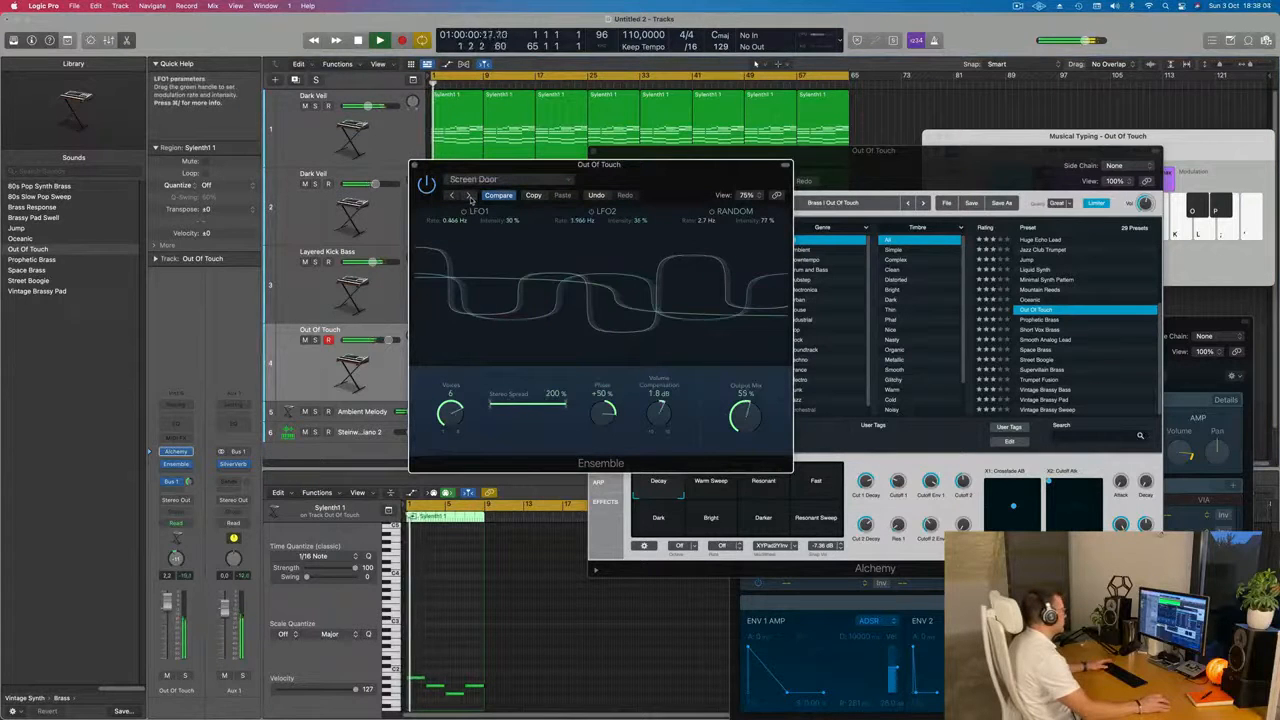
click(469, 196)
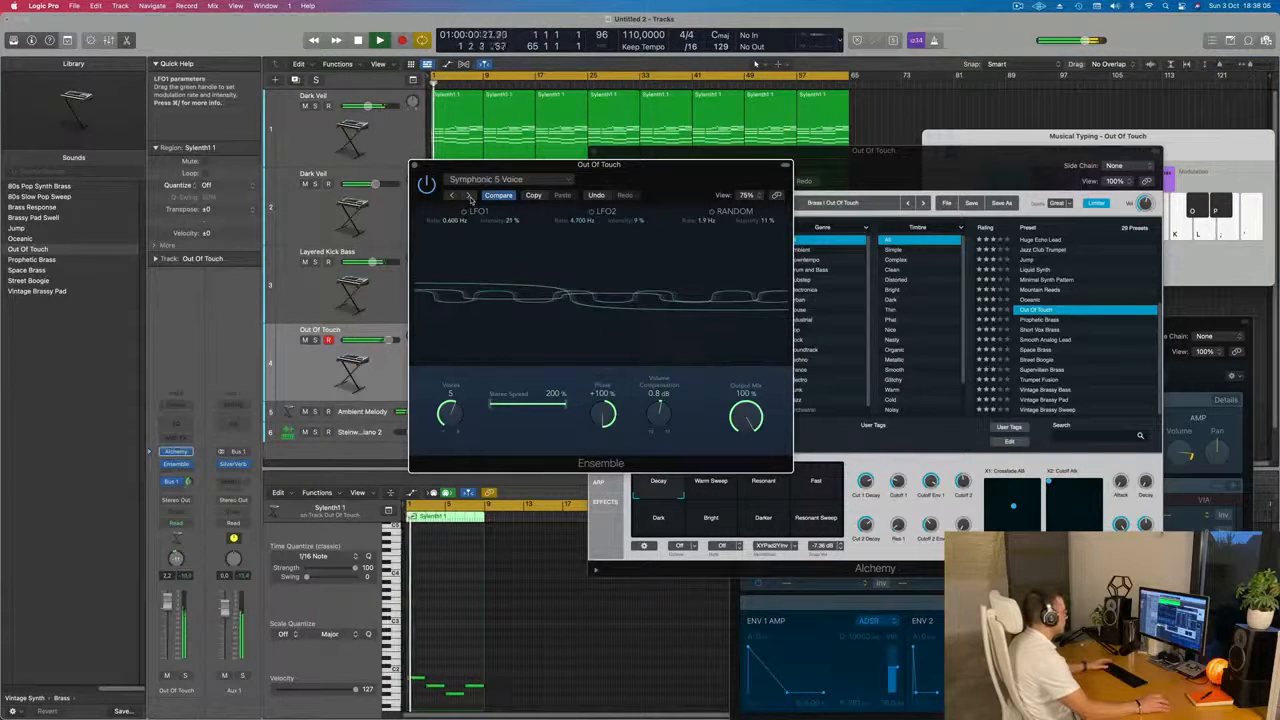
drag(633, 182, 698, 264)
click(520, 278)
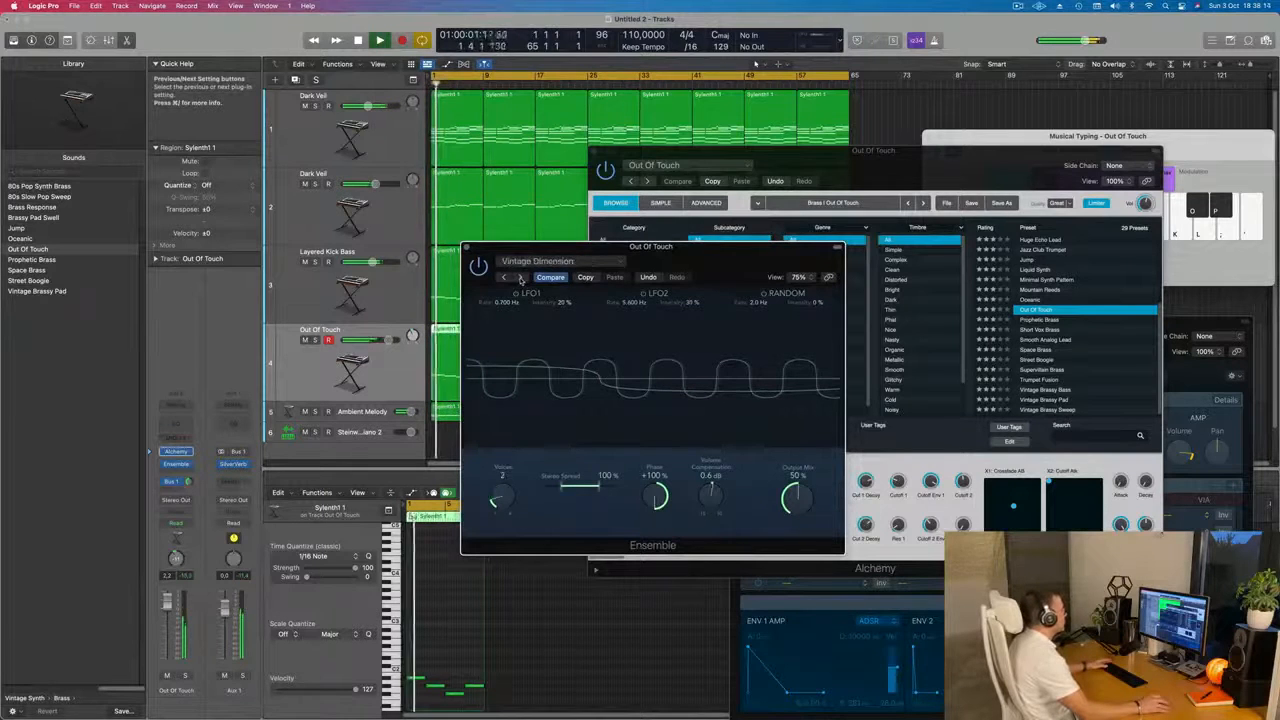
click(520, 278)
key(space)
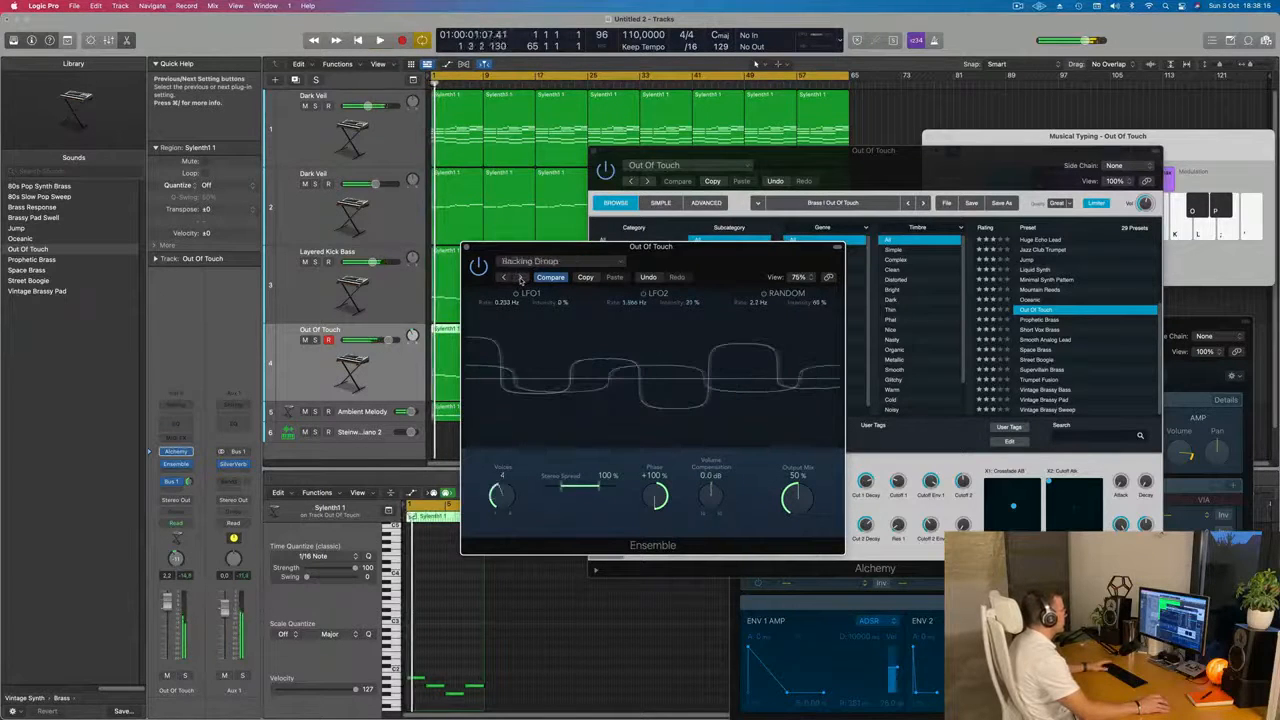
click(520, 278)
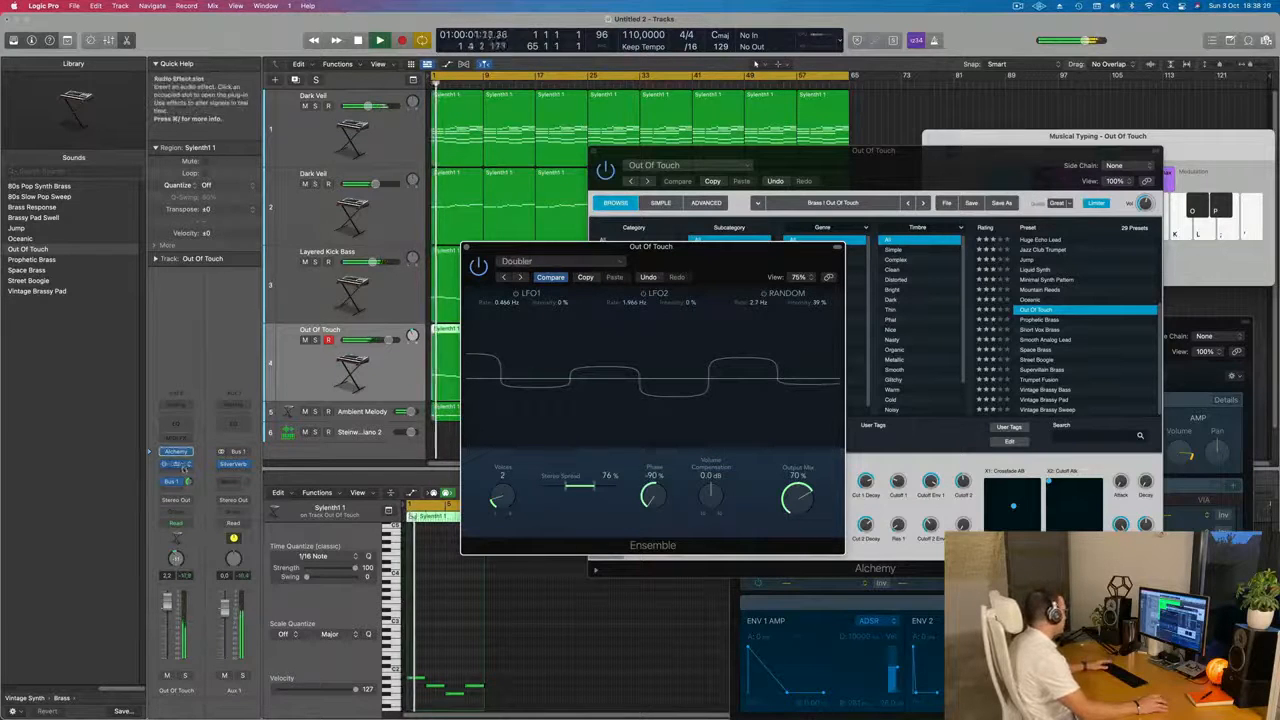
Step: Replace the Ensemble effect on the Out Of Touch track with a stereo Chorus and load its Mega Wide Chorus preset
click(187, 465)
mouse_move(198, 640)
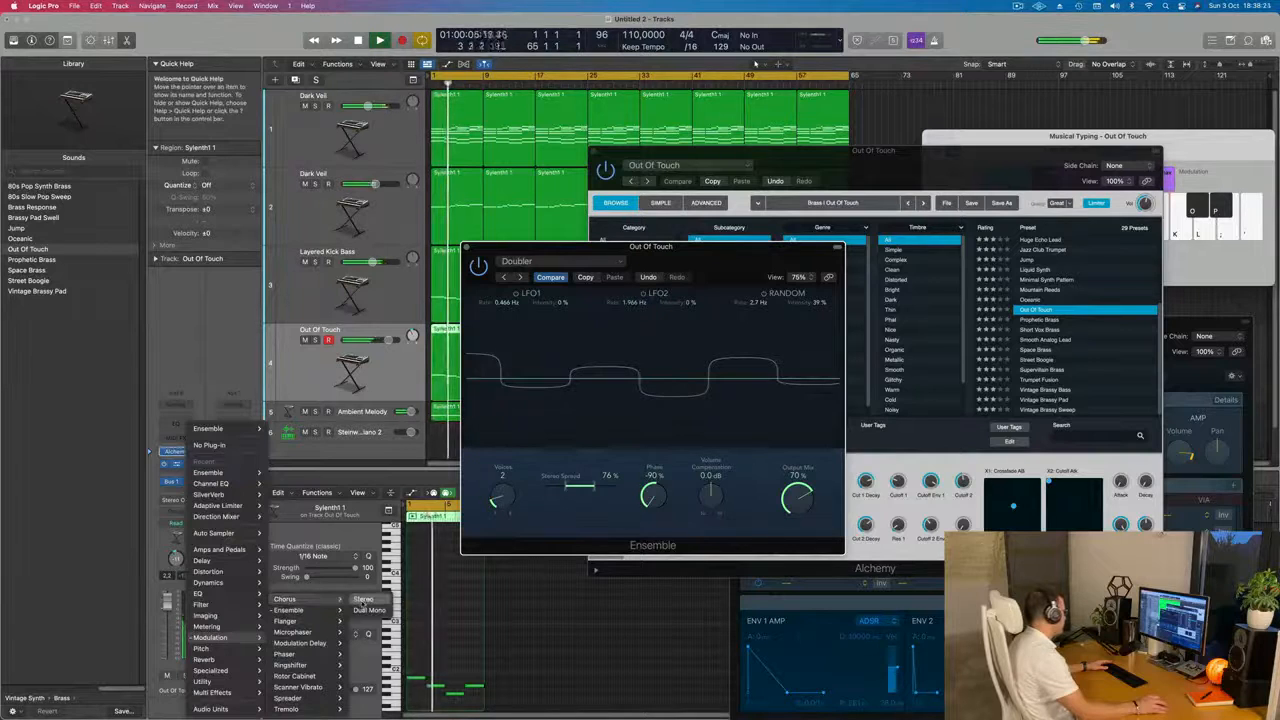
click(363, 599)
key(space)
drag(598, 252, 696, 172)
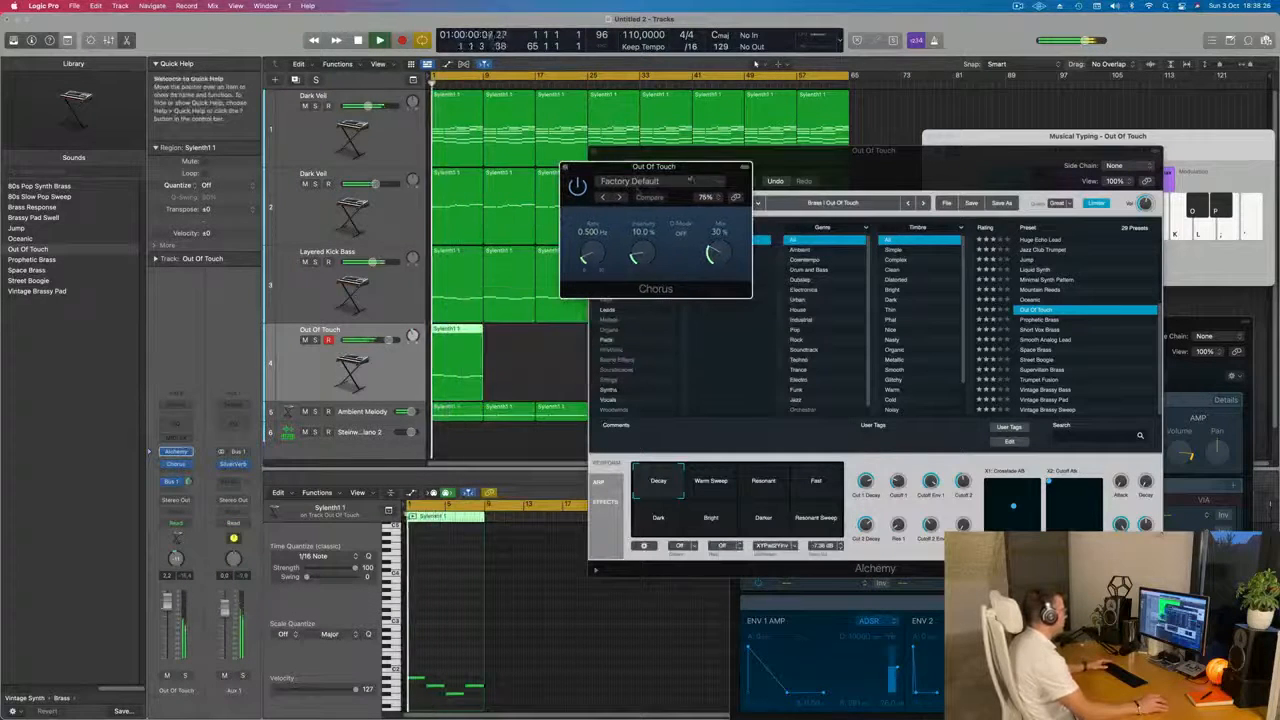
click(660, 181)
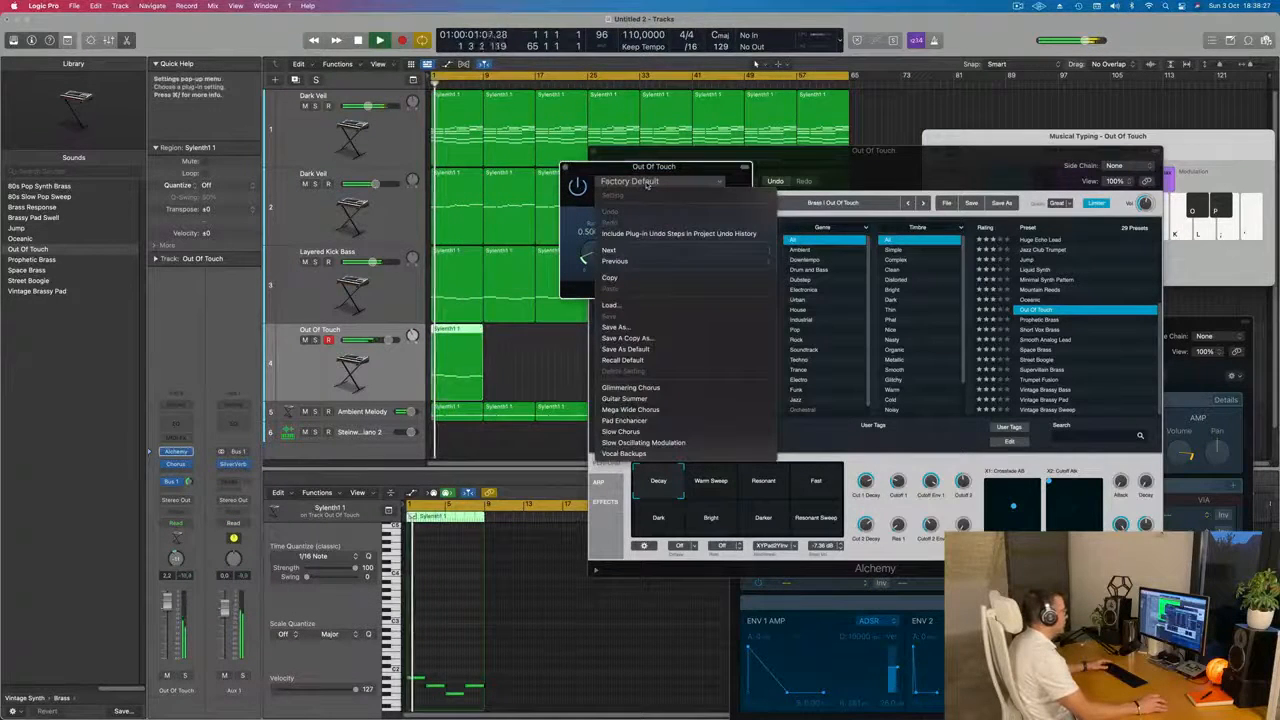
click(660, 409)
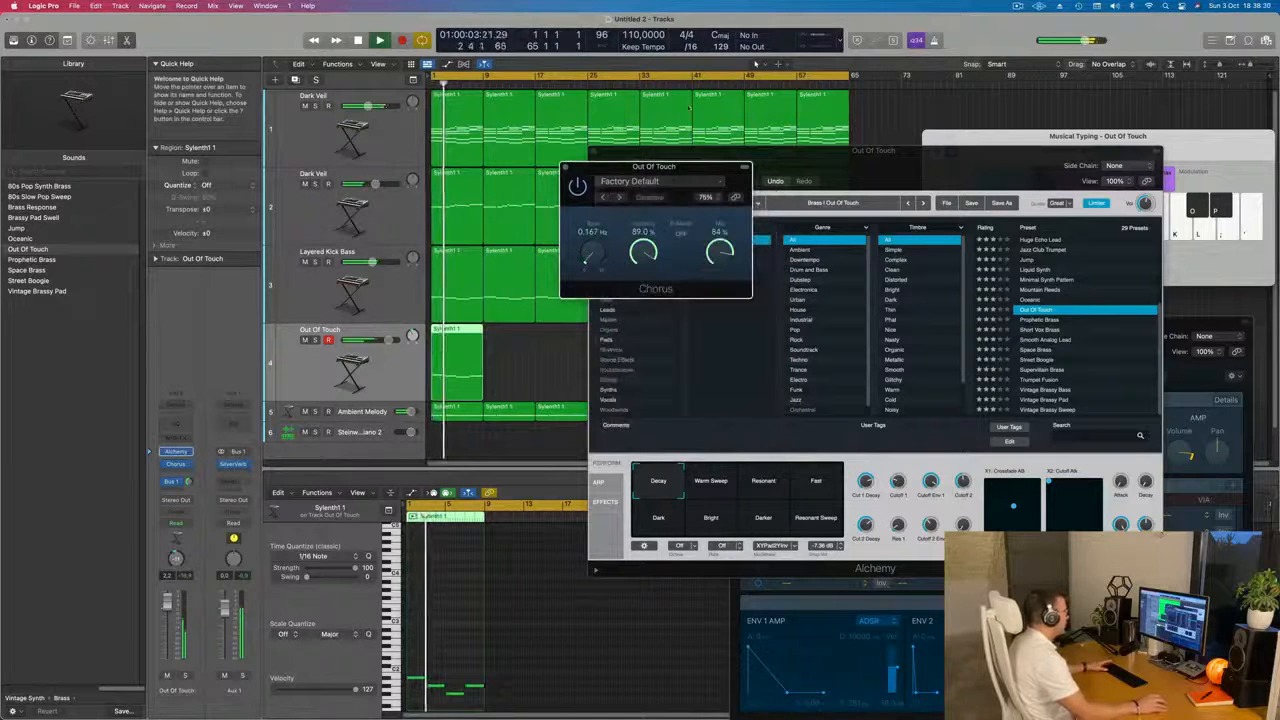
mouse_move(692, 173)
mouse_down()
mouse_move(603, 158)
mouse_move(702, 152)
mouse_up()
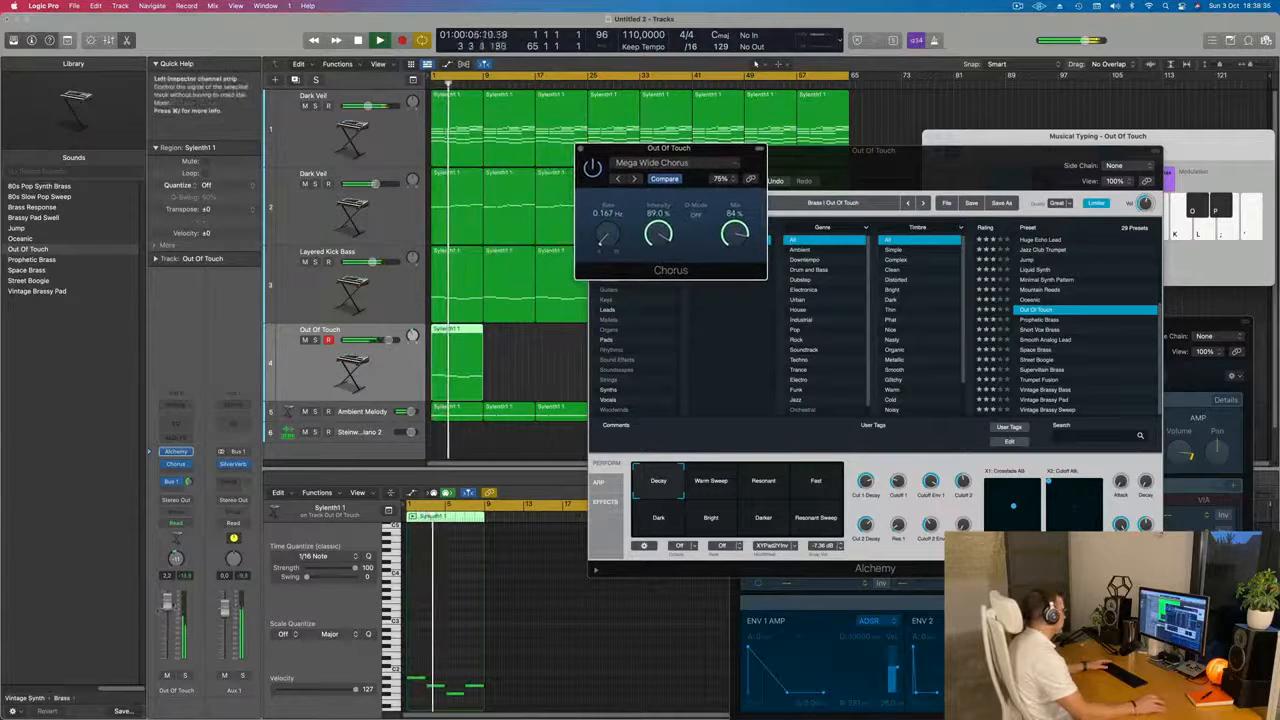
Step: Raise the Out Of Touch track's volume to about 2.5 dB, then close the Chorus window and move Alchemy aside
drag(167, 604, 167, 602)
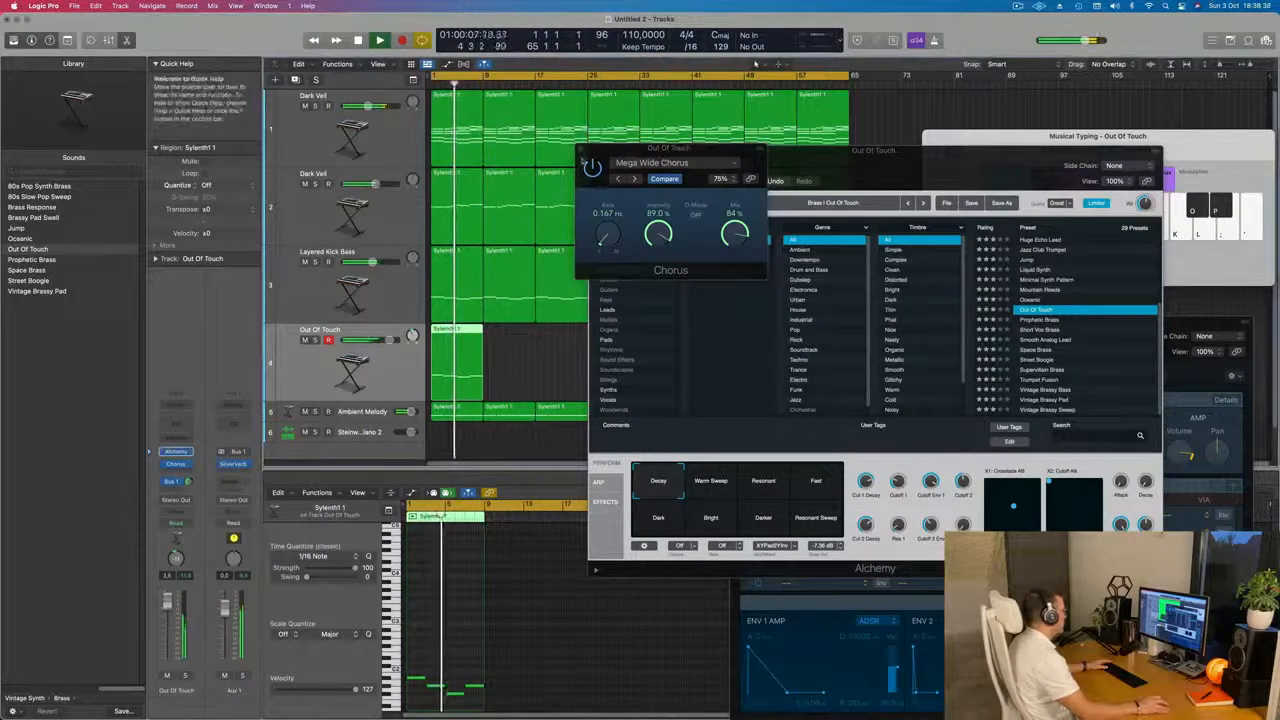
click(580, 148)
drag(795, 158, 1008, 193)
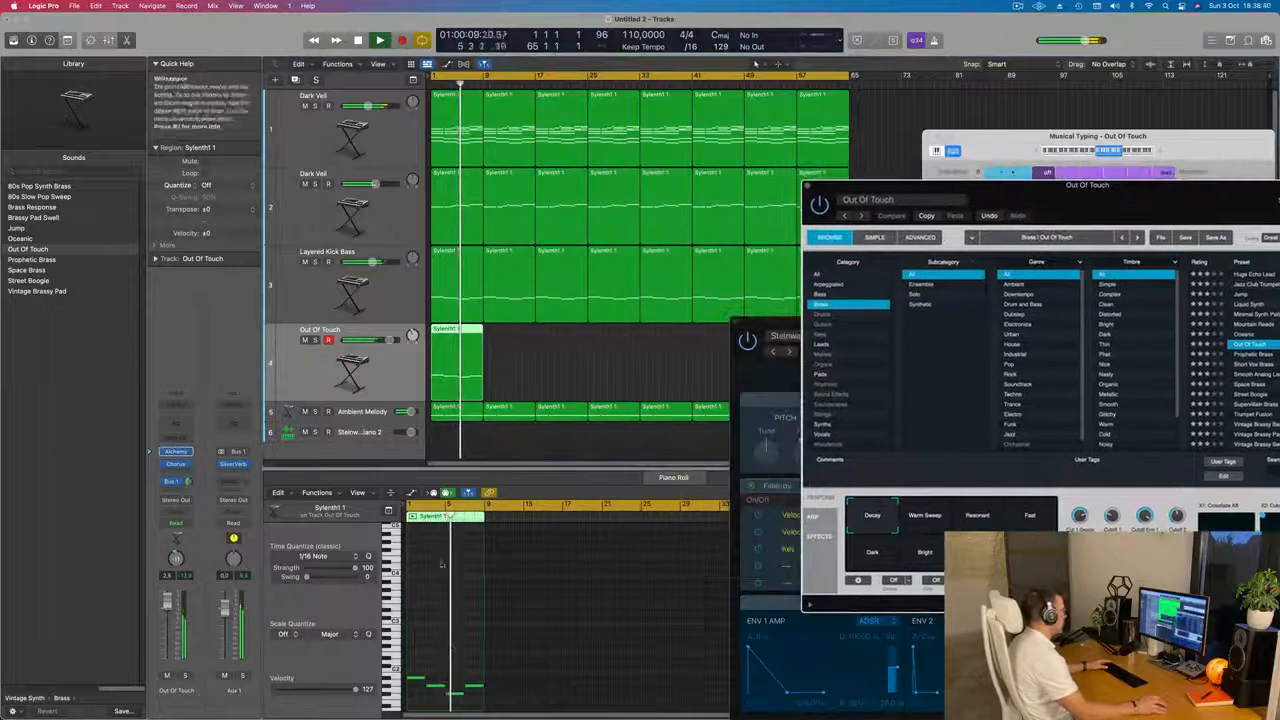
Step: Repeat the region on the Out Of Touch track up to bar 65 and move the Alchemy window clear of the arrangement
click(437, 624)
key(super+a)
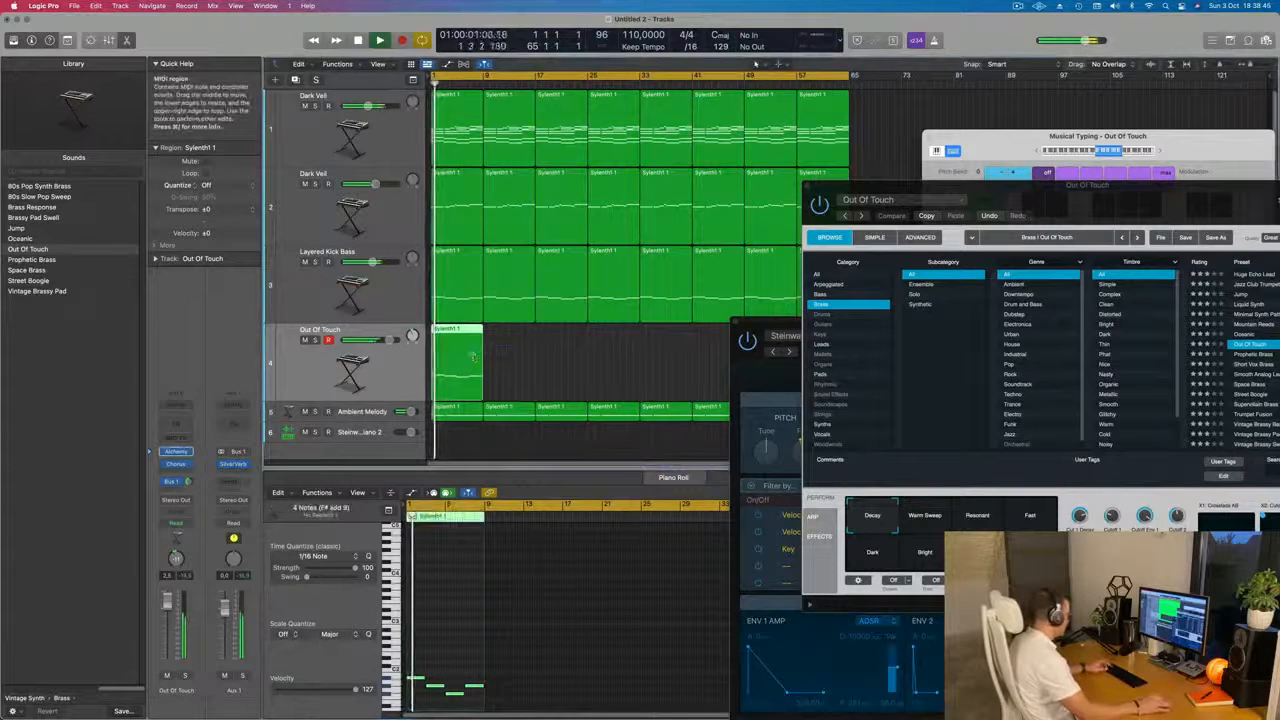
key(super+r)
key(super+r)
key(super+r)
key(super+r)
key(super+r)
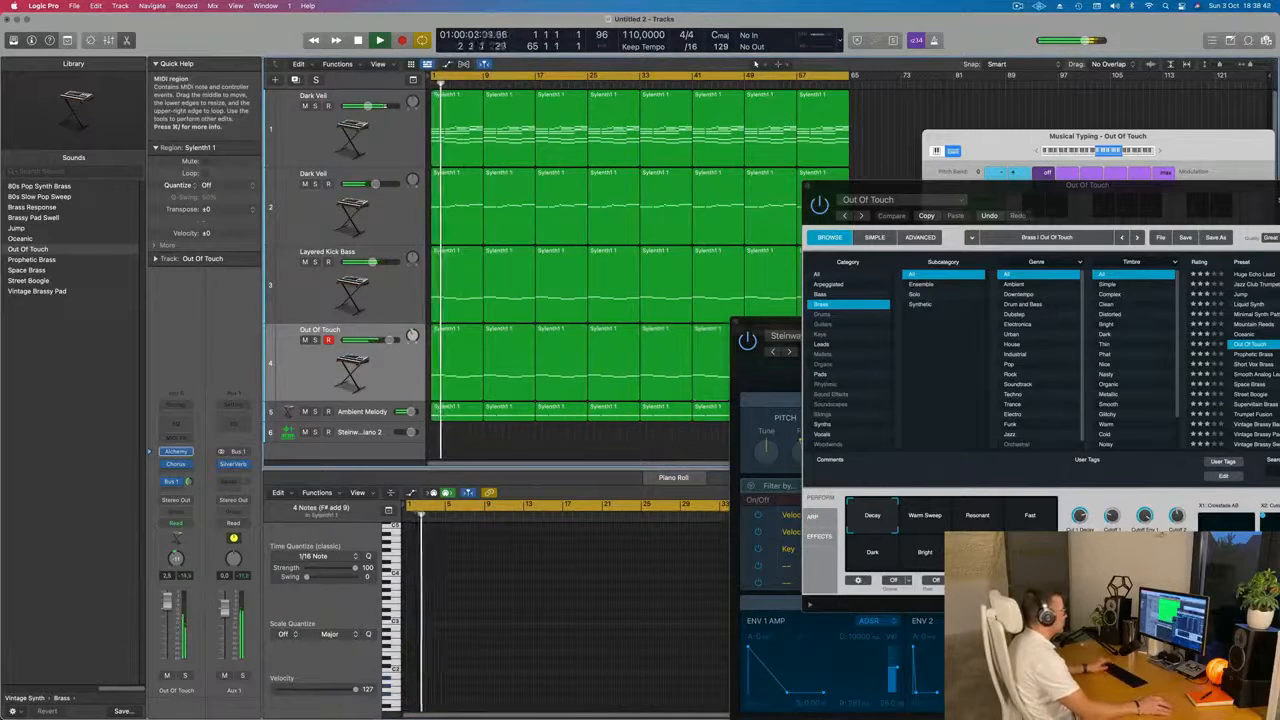
drag(872, 186, 980, 322)
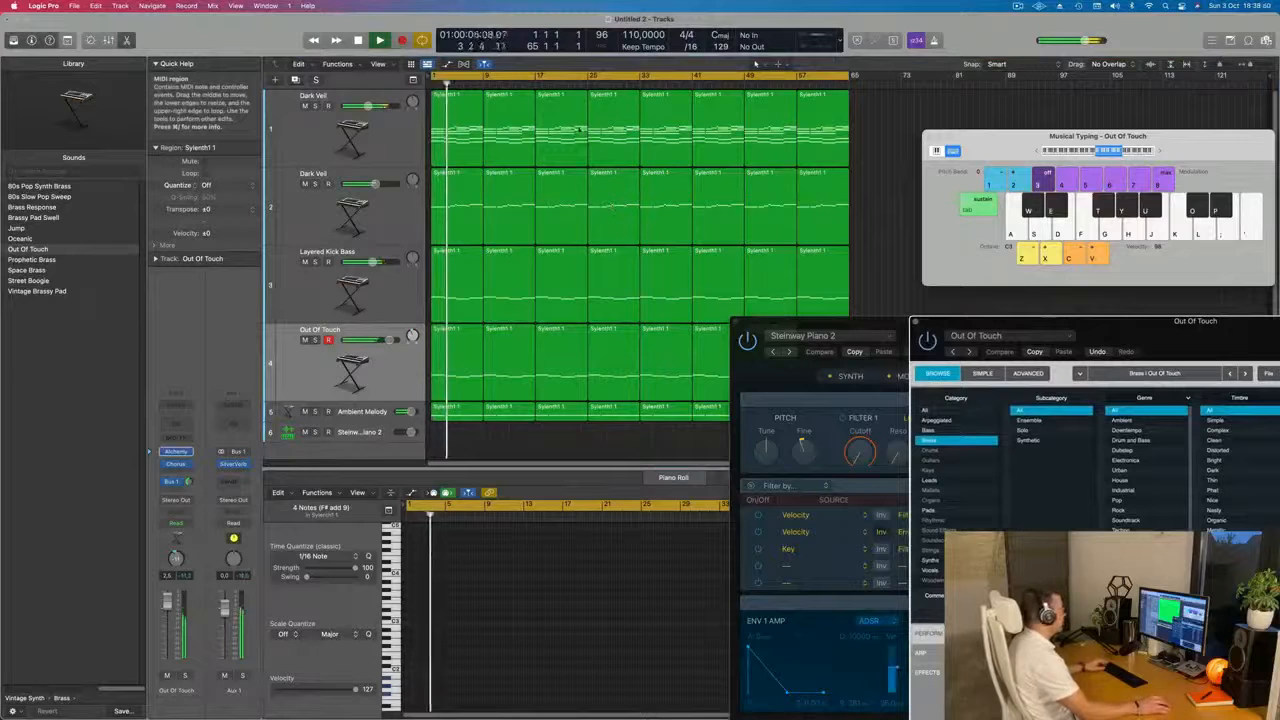
Step: Name all regions in the arrangement after their tracks
key(super+a)
right_click(734, 129)
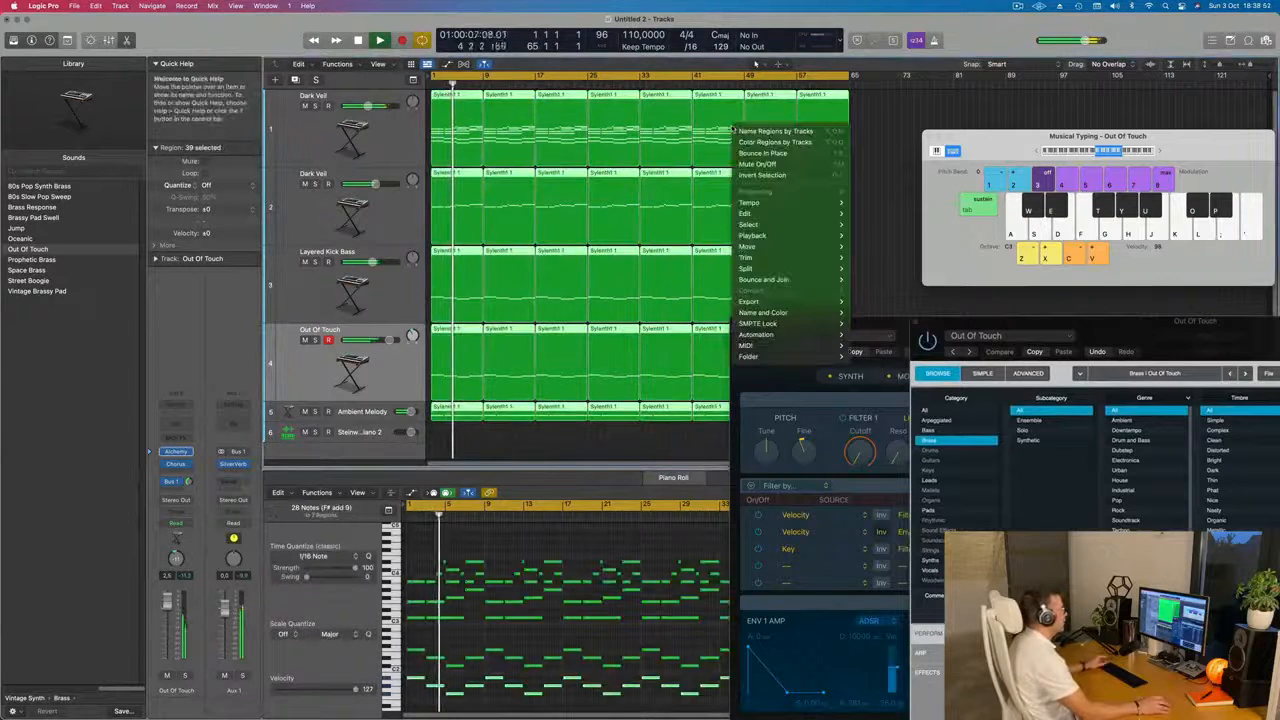
click(775, 131)
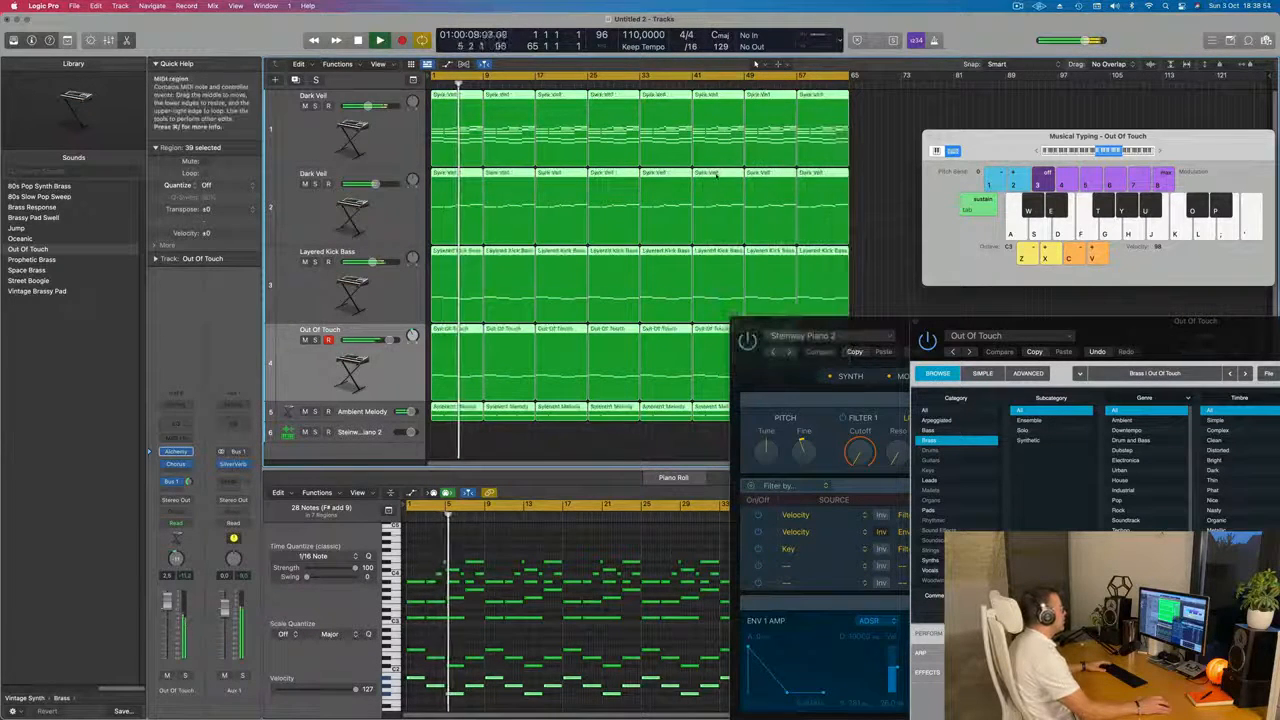
right_click(716, 172)
click(731, 190)
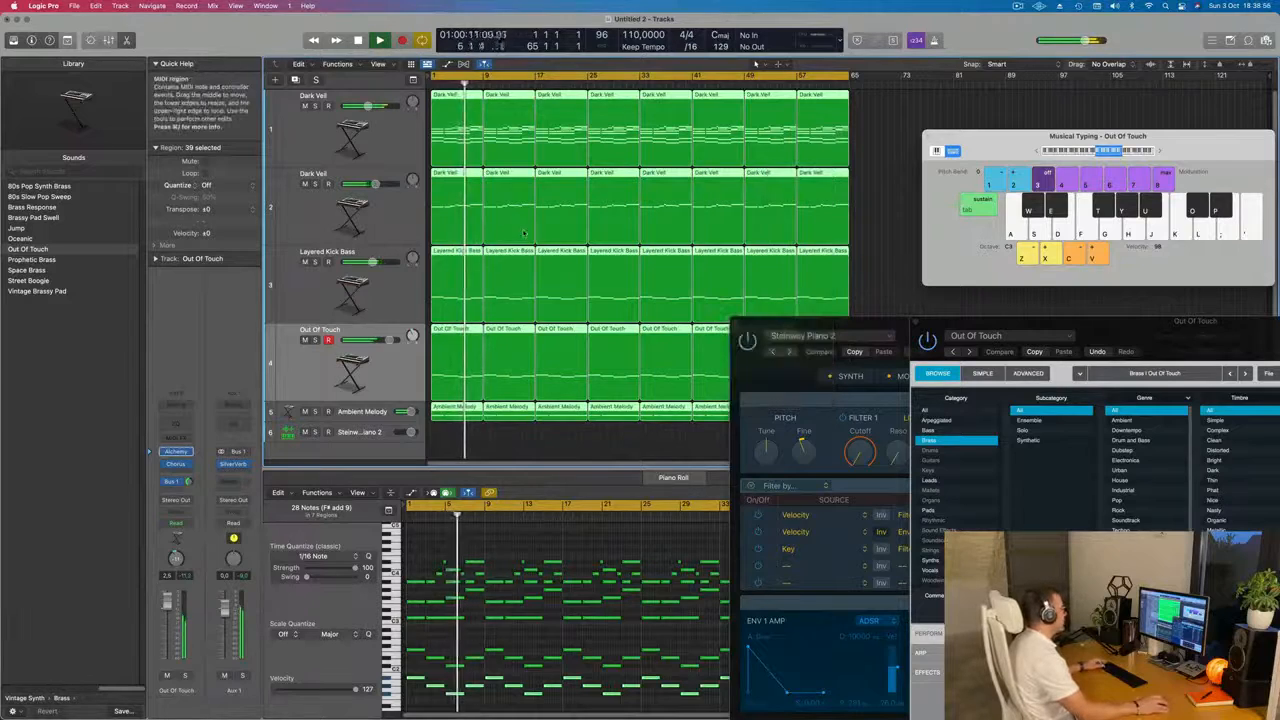
Step: Reduce the track heights so every track fits, and move the Steinway Piano 2 plug-in window clear of the arrangement
key(super+Up)
key(super+Up)
key(super+Up)
drag(840, 324, 977, 340)
click(820, 314)
click(775, 318)
key(super+r)
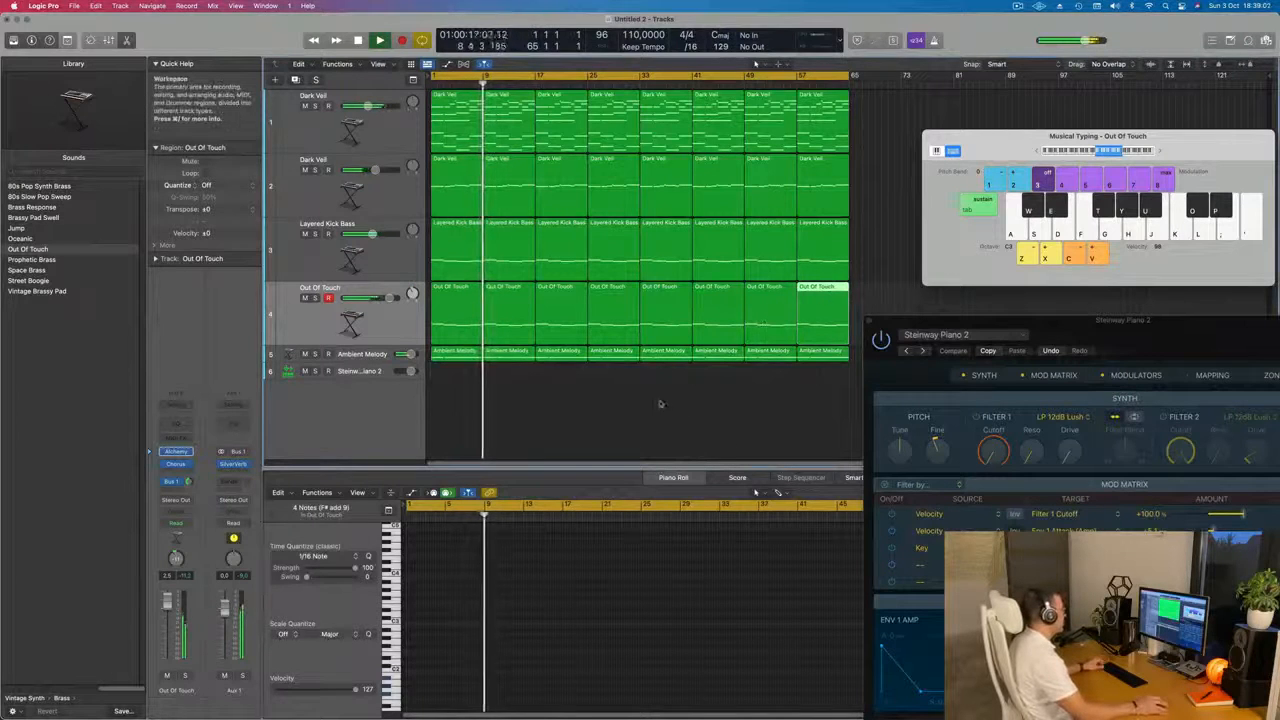
click(487, 402)
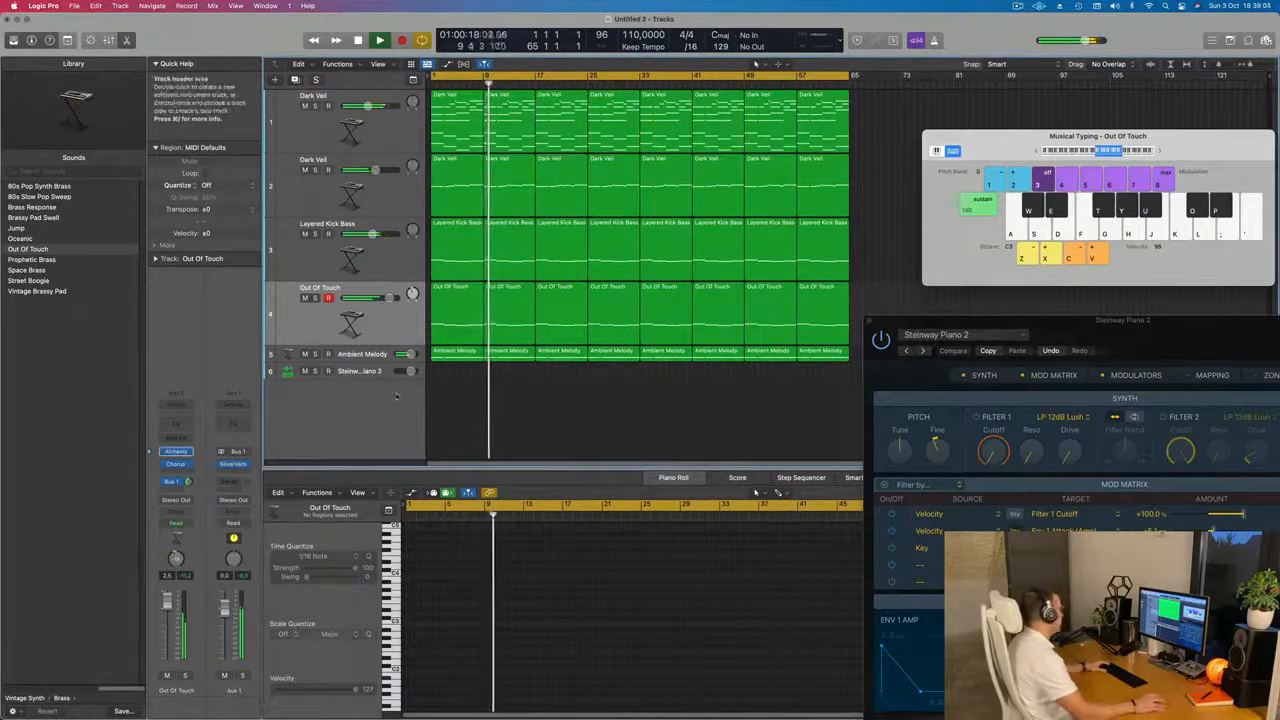
scroll(448, 400, up, 1)
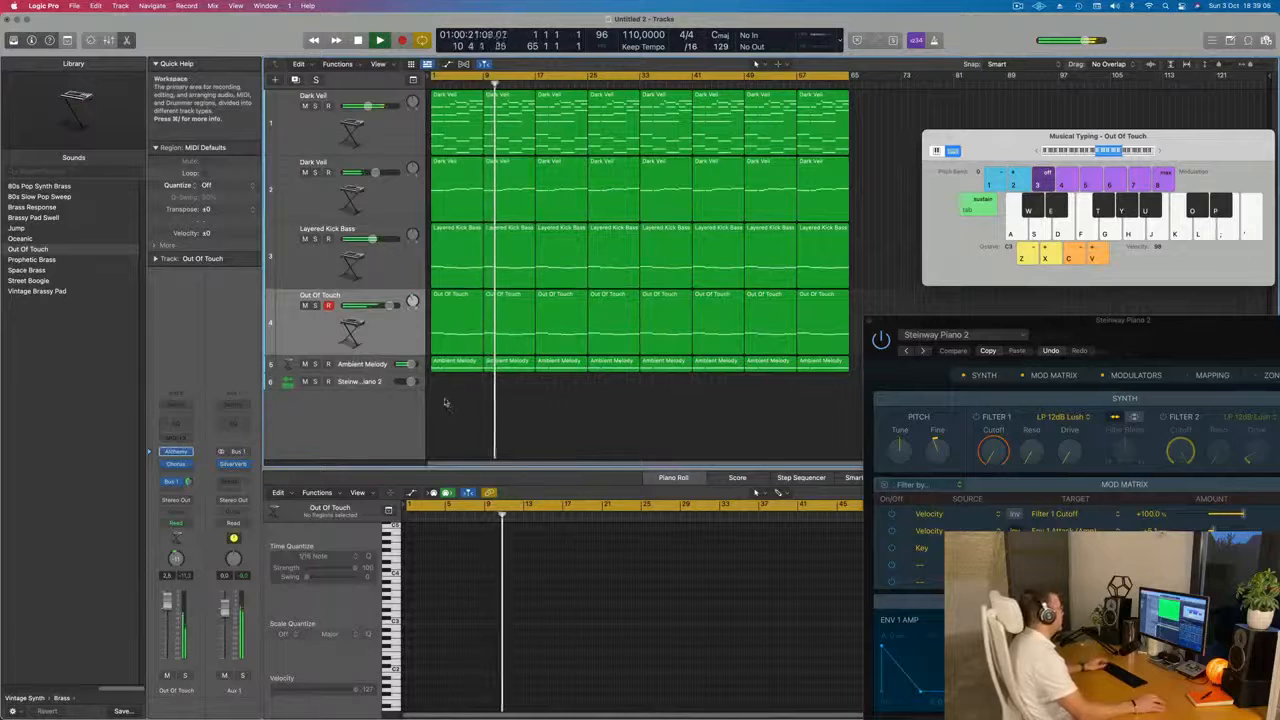
scroll(449, 413, down, 1)
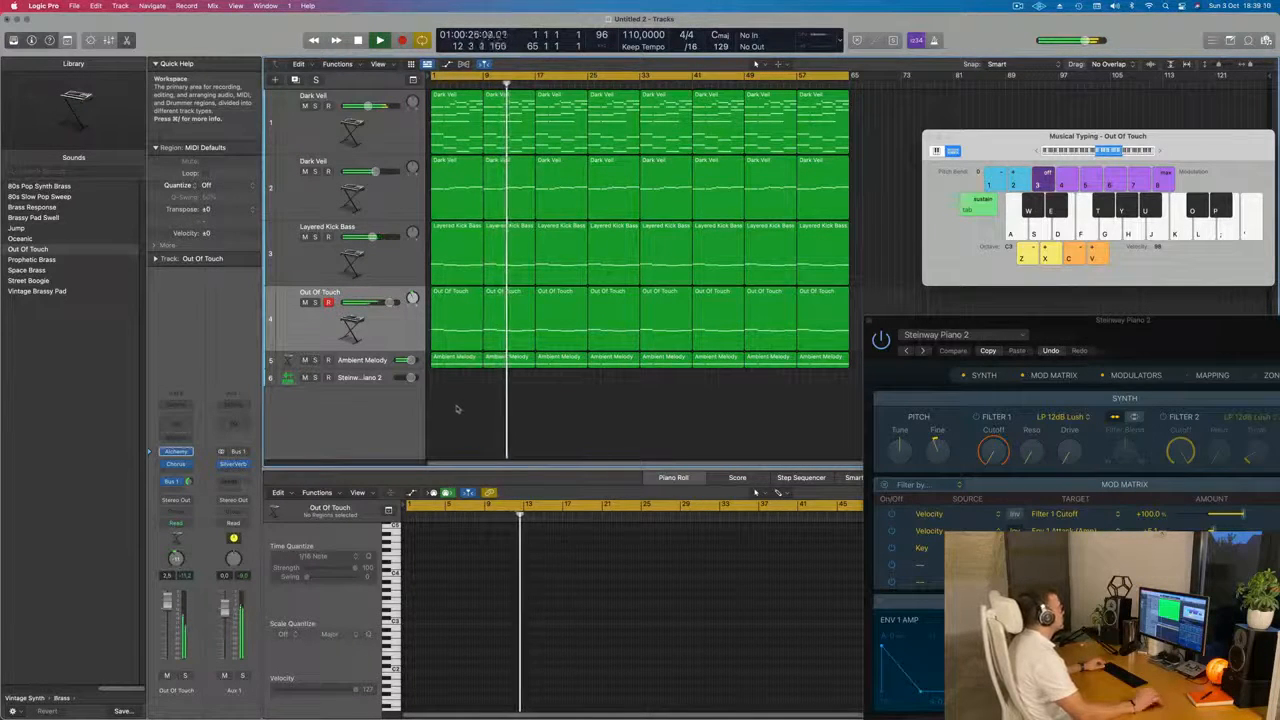
Step: Select and enlarge the Steinway Piano 2 track with its plug-in window closed, and lower its volume to about -4.3 dB
click(367, 380)
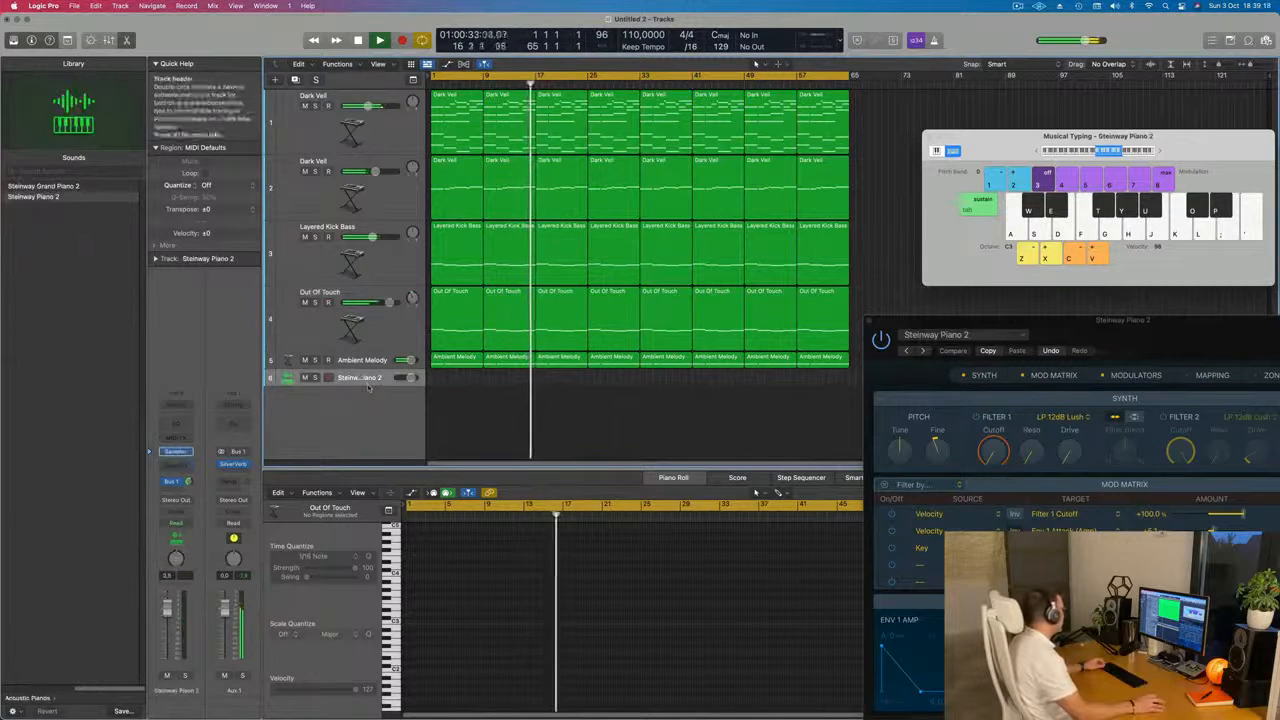
drag(368, 385, 368, 440)
key(space)
key(space)
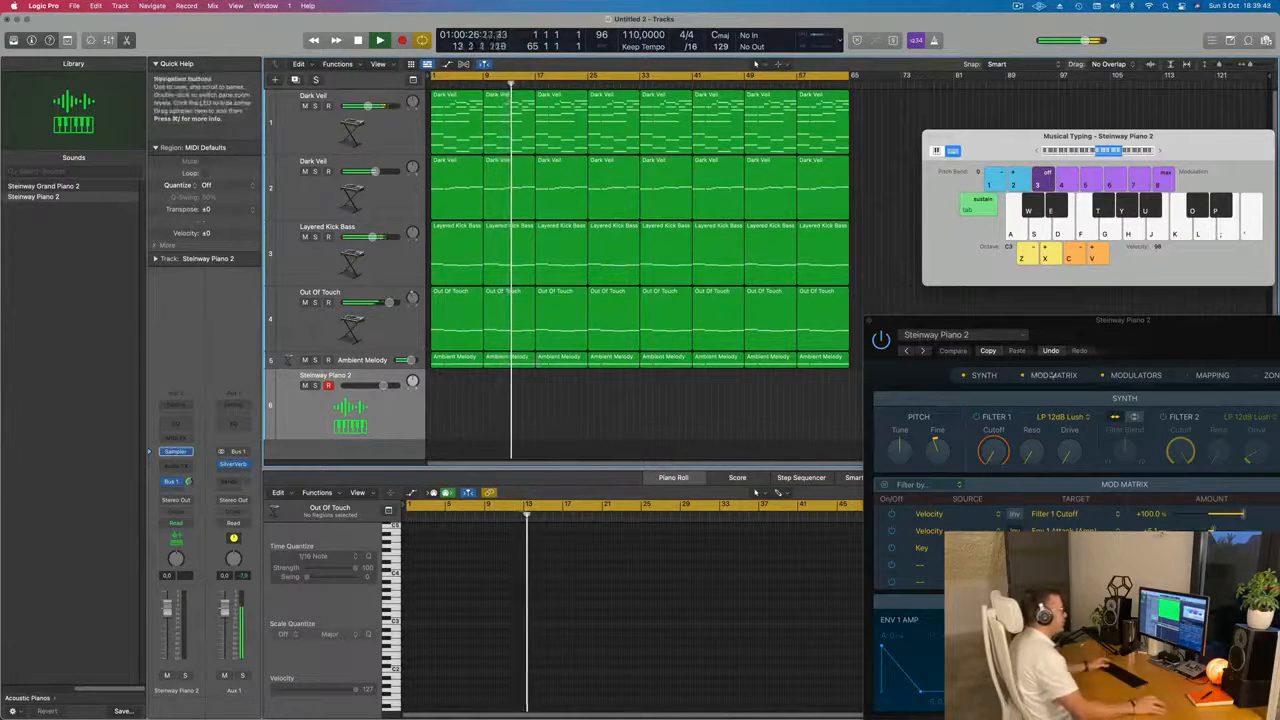
drag(887, 320, 737, 188)
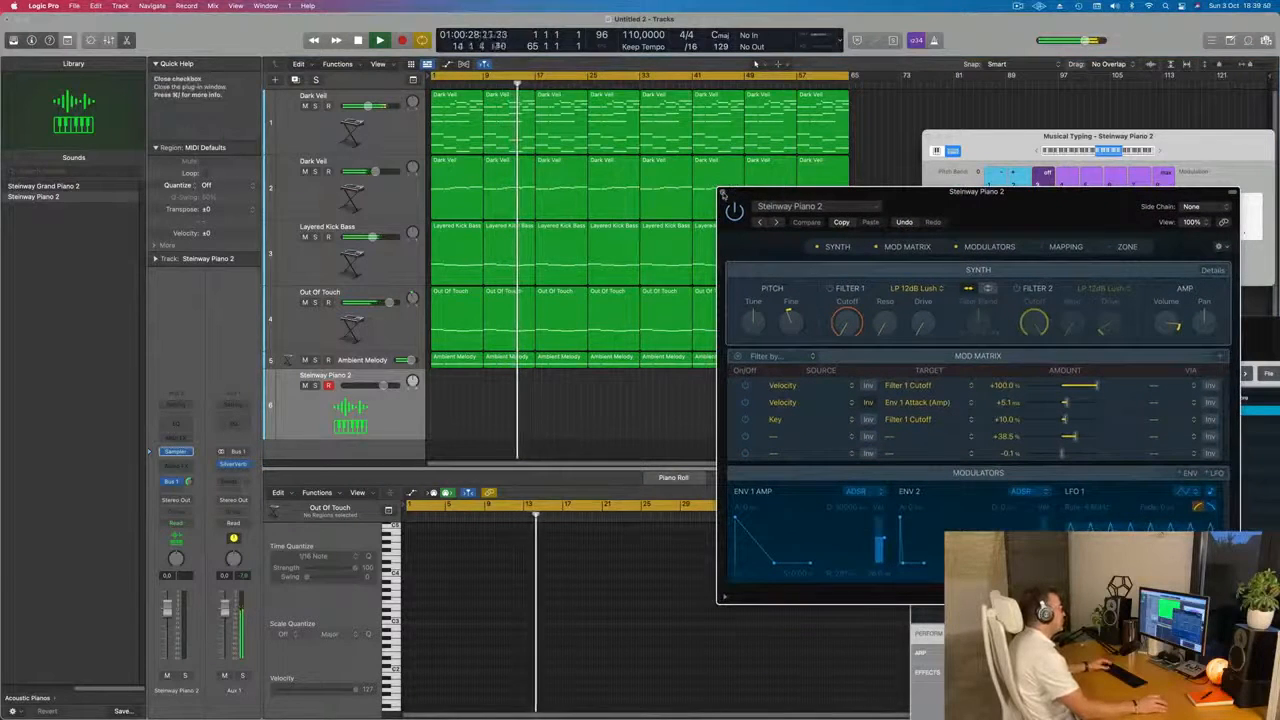
click(722, 192)
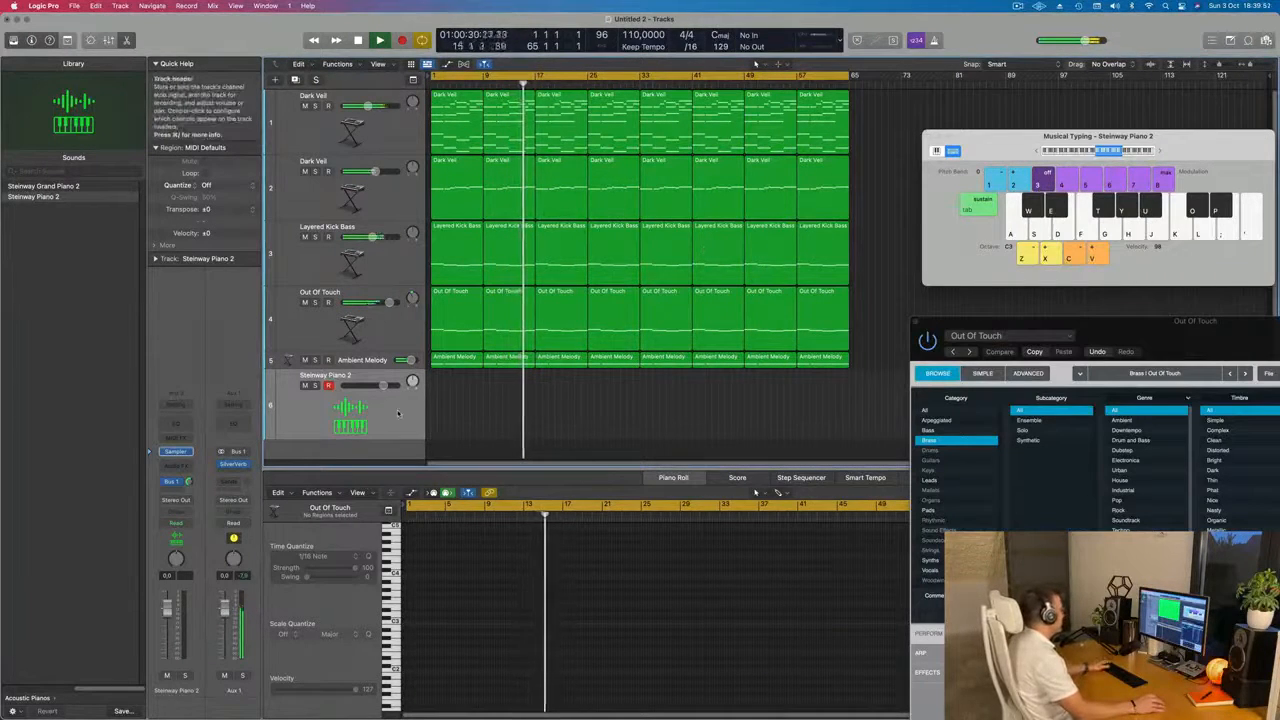
key(space)
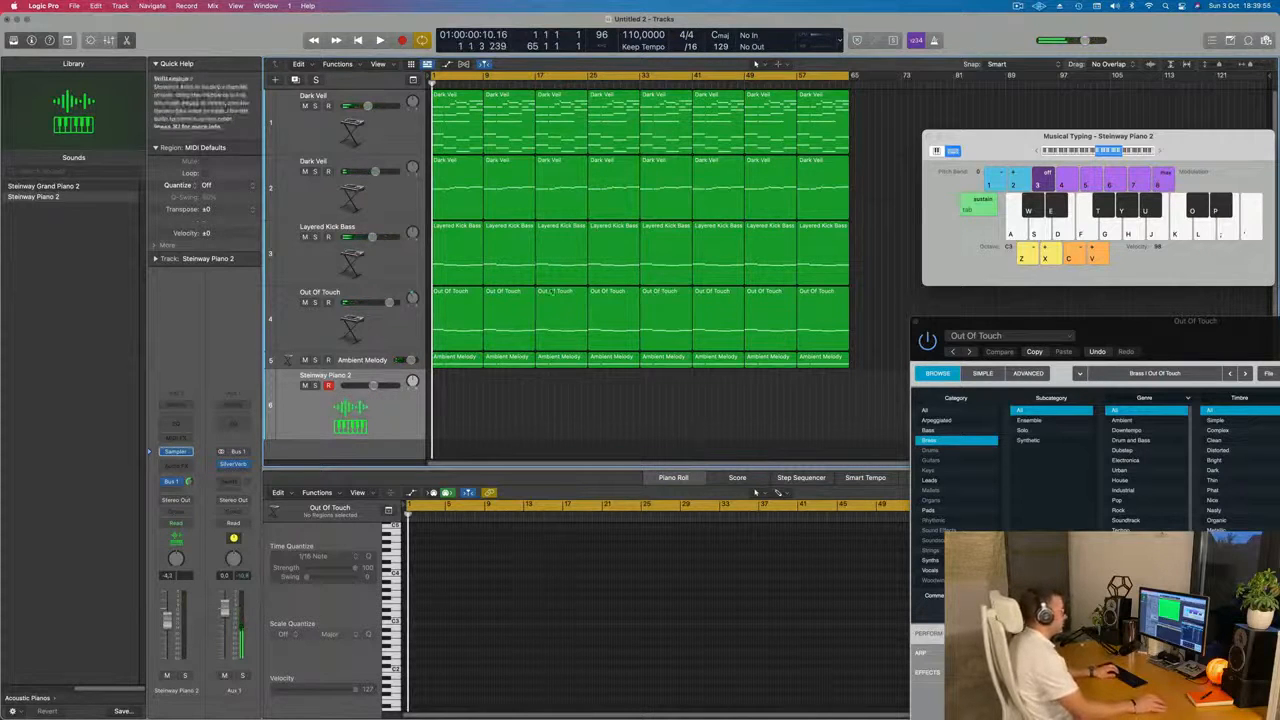
drag(1214, 145, 1096, 158)
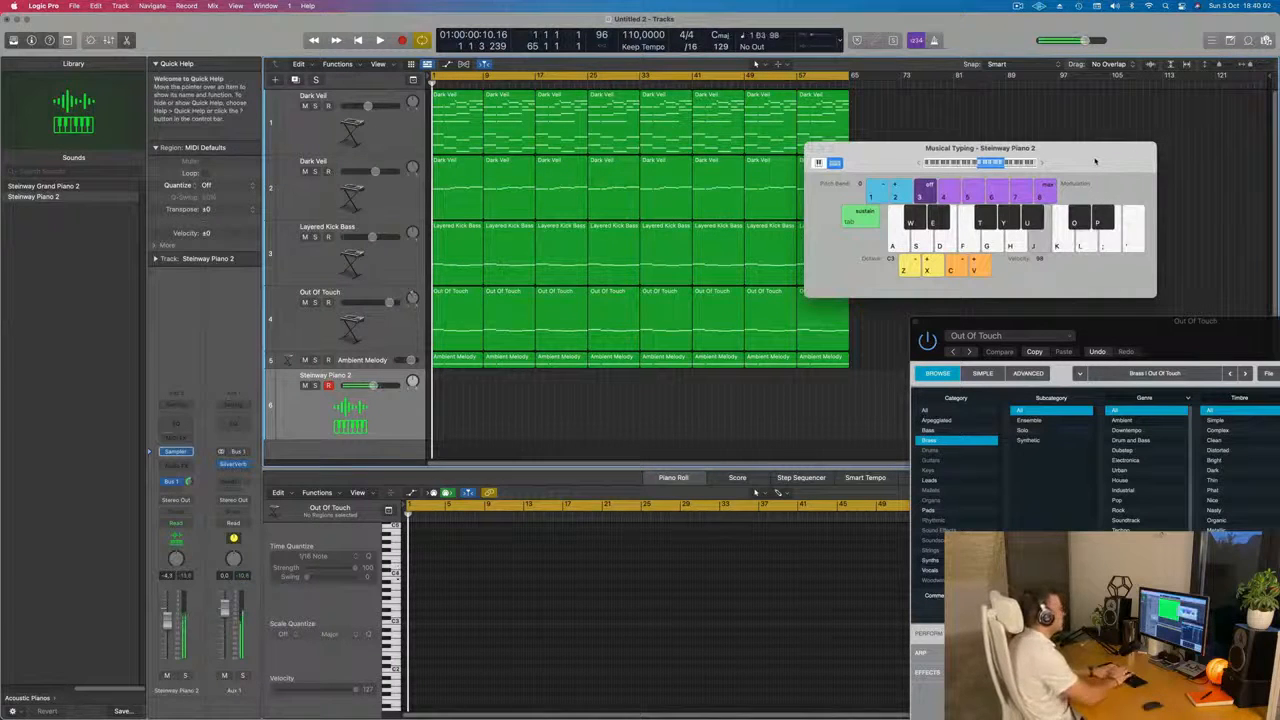
Step: Try piano notes over the playing arrangement and raise the Musical Typing octave to C4
key(space)
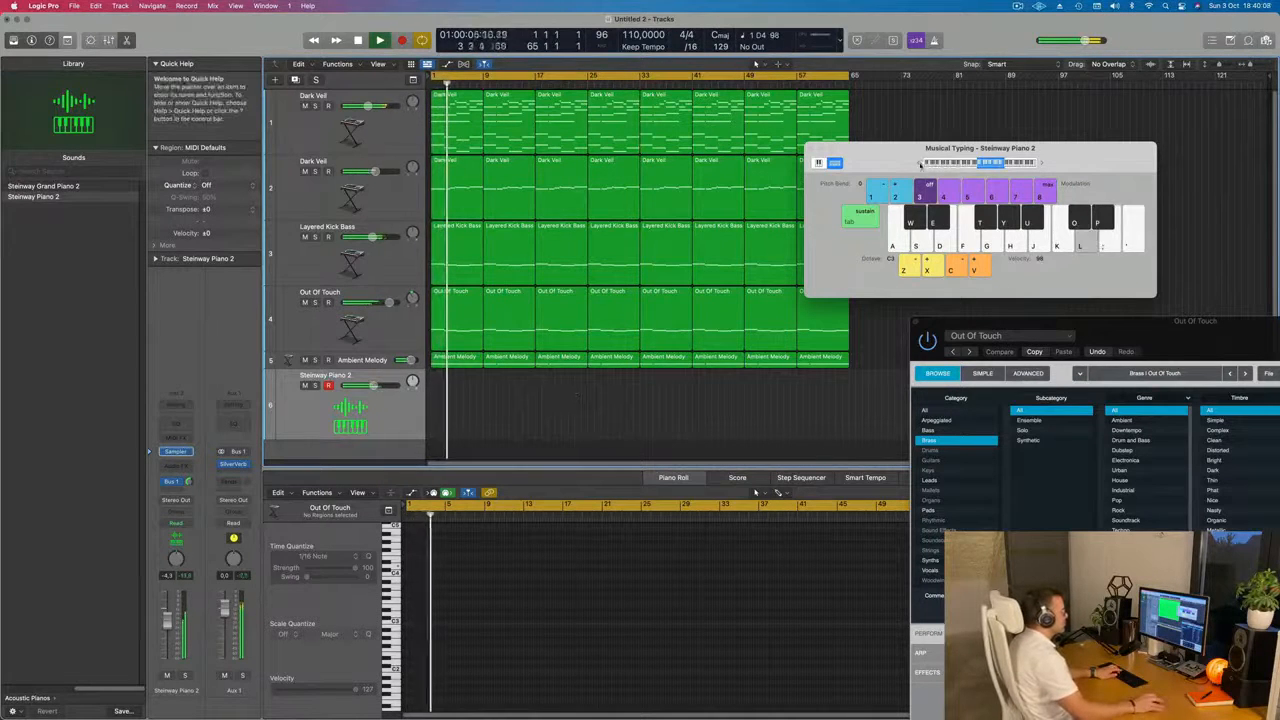
key(k)
key(l)
key(semicolon)
click(1041, 163)
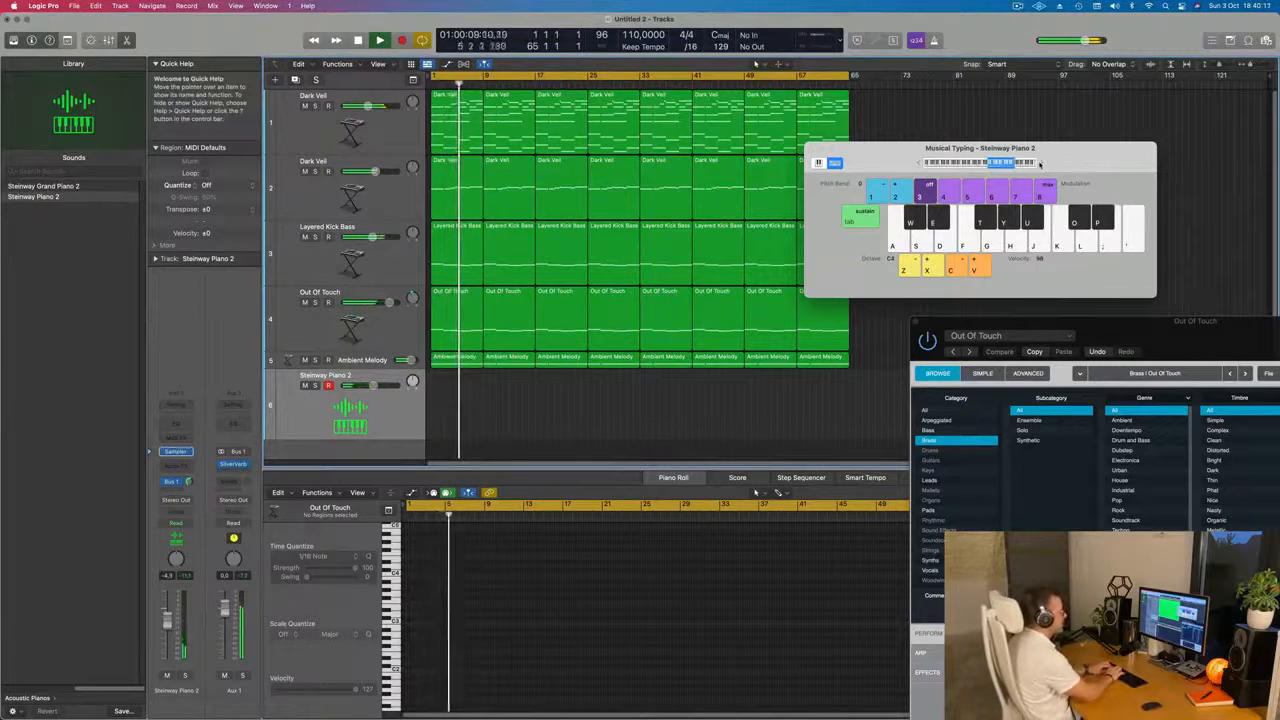
Step: Try out a white-key piano melody over playback and raise the Steinway Piano 2 track's volume to about -1.6 dB
key(l)
key(k)
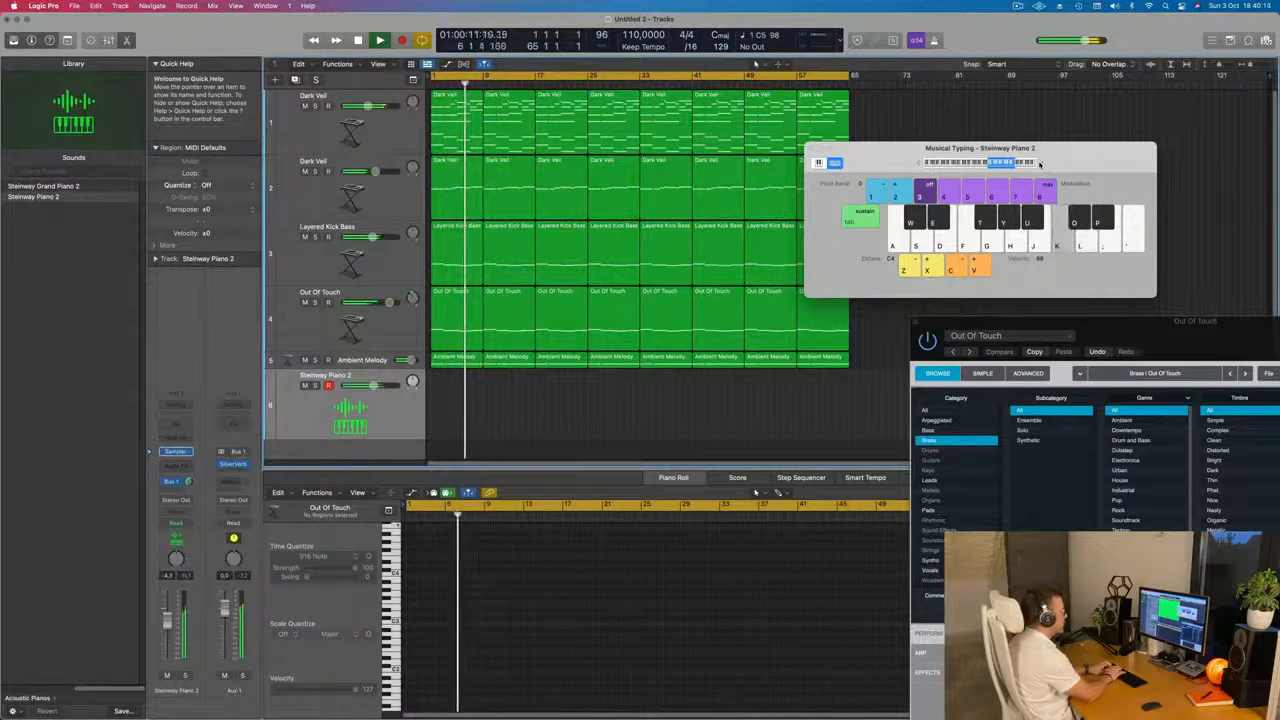
key(d)
key(f)
key(g)
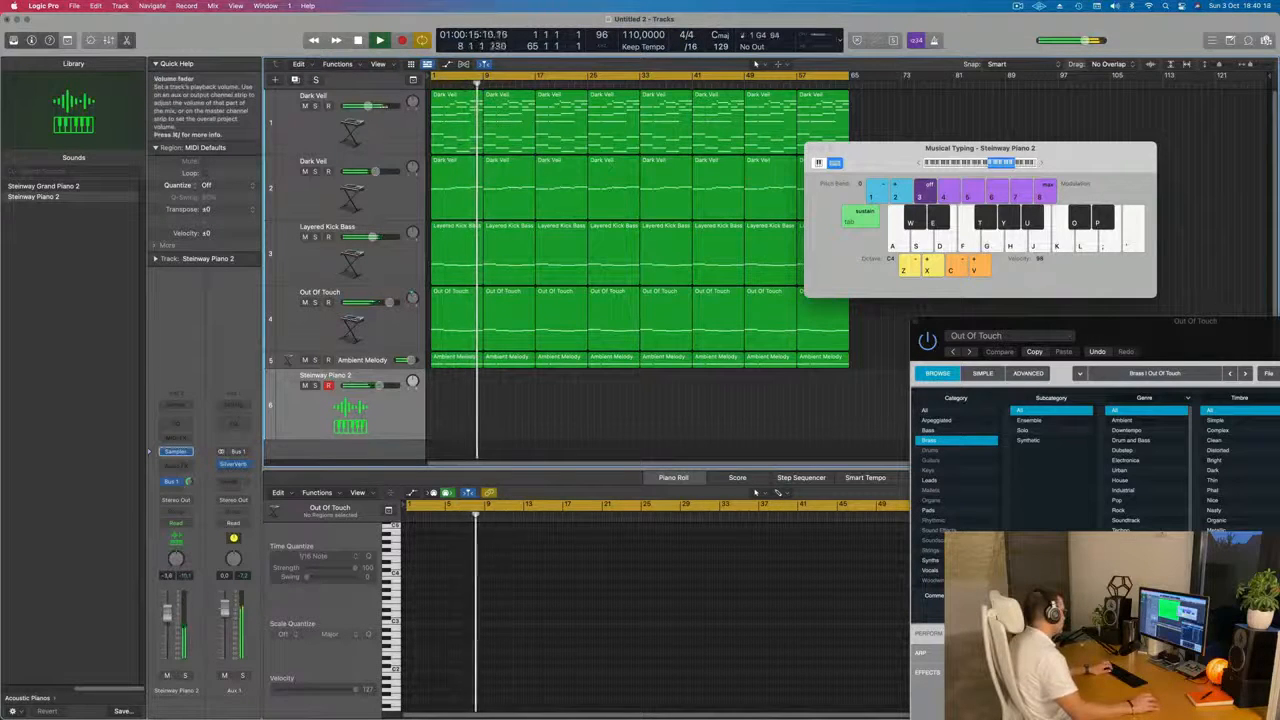
key(;)
key(l)
key(j)
key(j)
key(k)
key(h)
key(j)
key(g)
key(h)
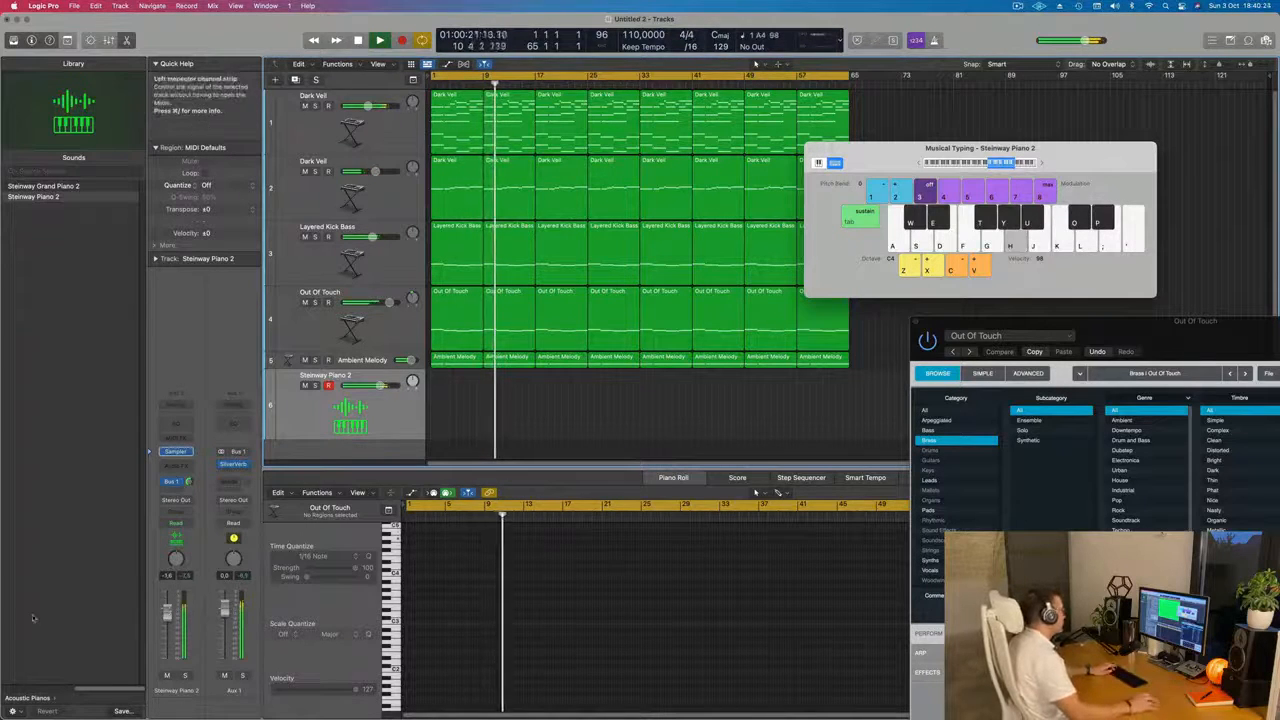
Step: Check the first Layered Kick Bass region's notes and rehearse a black-key piano melody using G#, A#, C# and D#
click(453, 240)
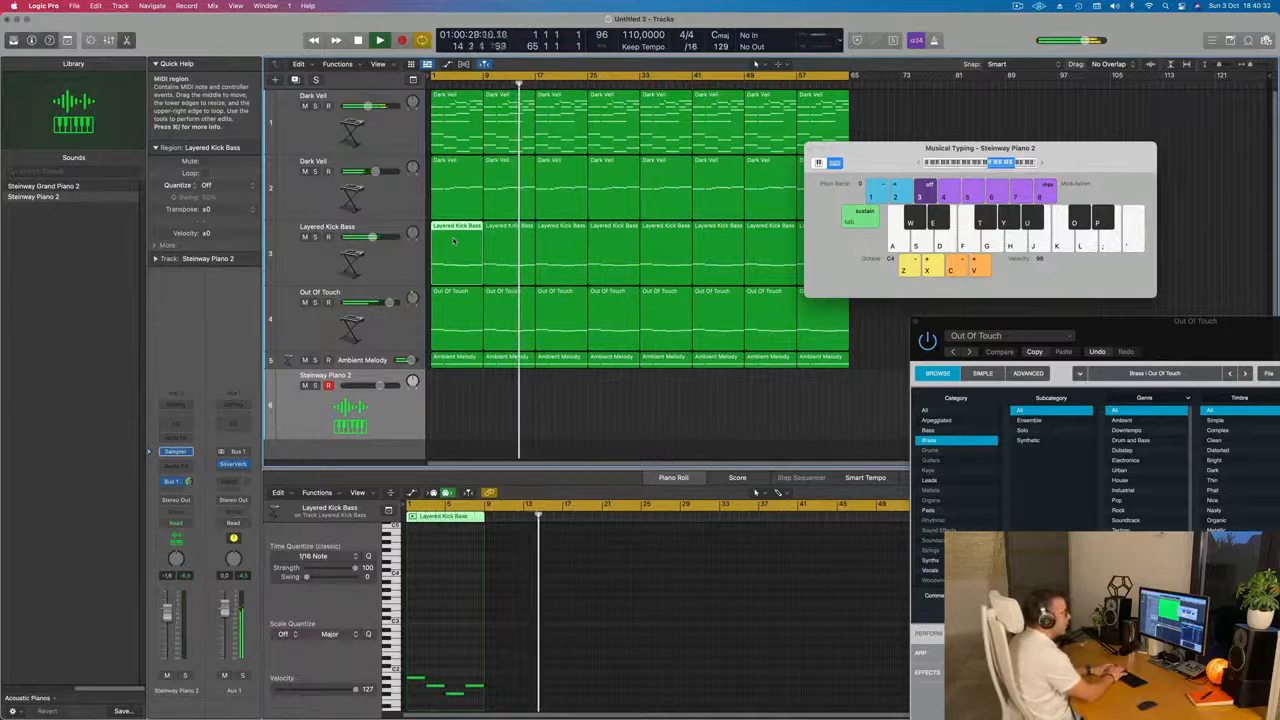
key(y)
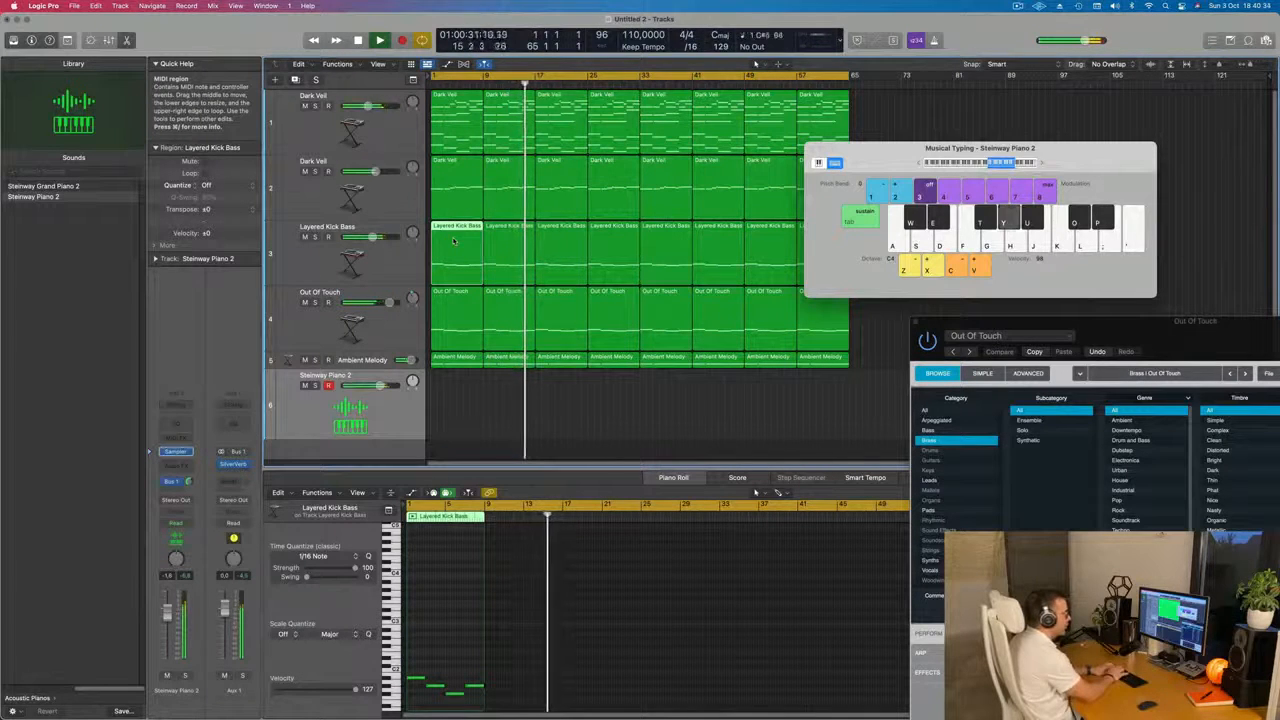
key(u)
key(y)
key(u)
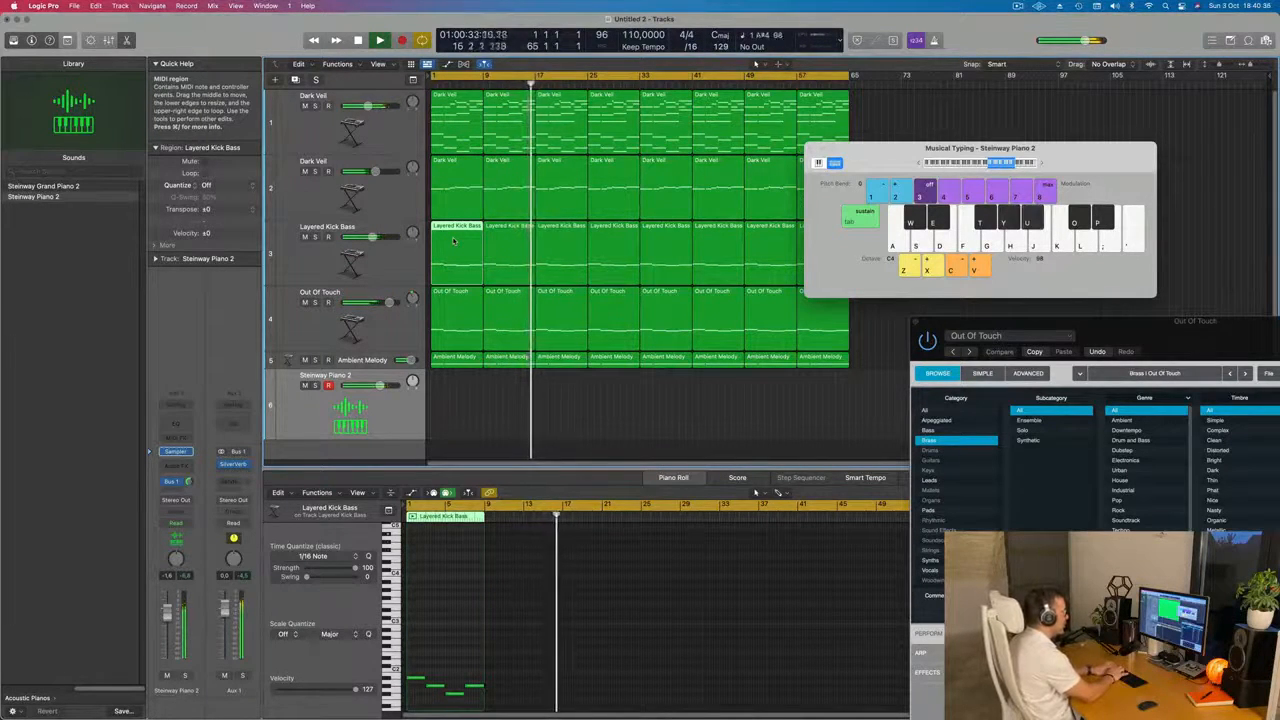
key(p)
key(o)
key(u)
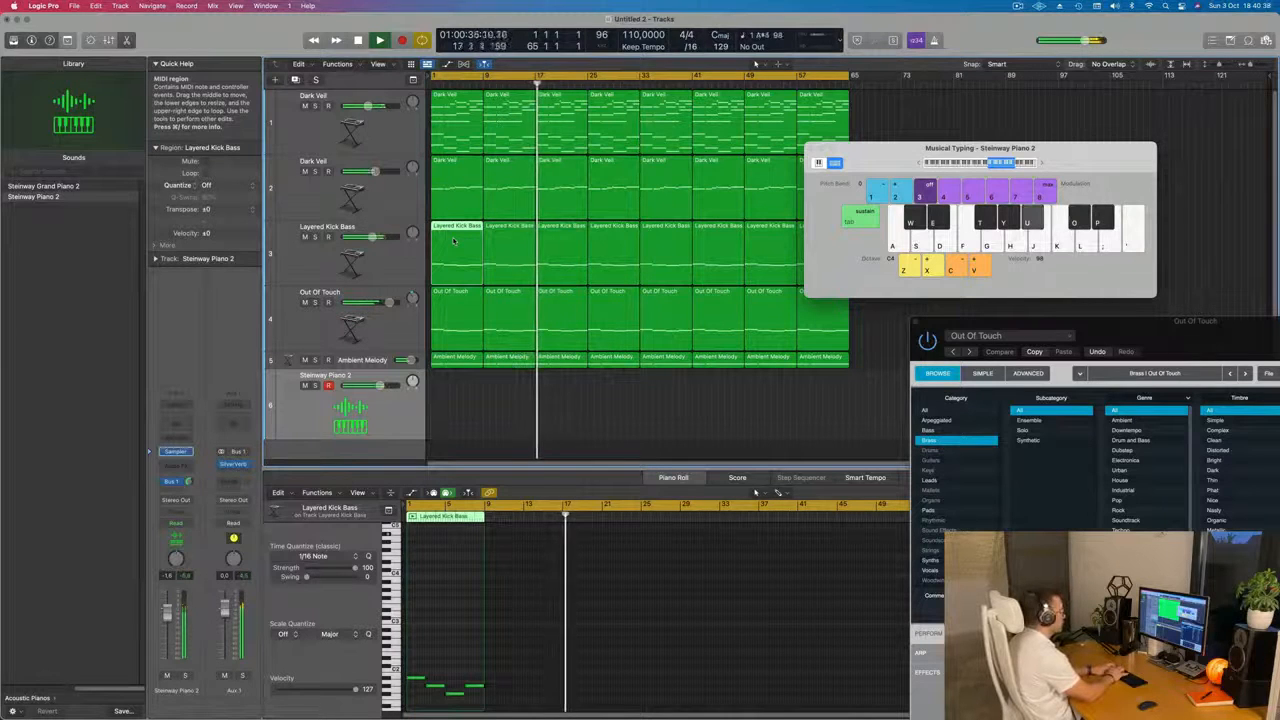
Step: Record a short descending black-key phrase on the Steinway Piano 2 track at about bars 25 to 28
key(r)
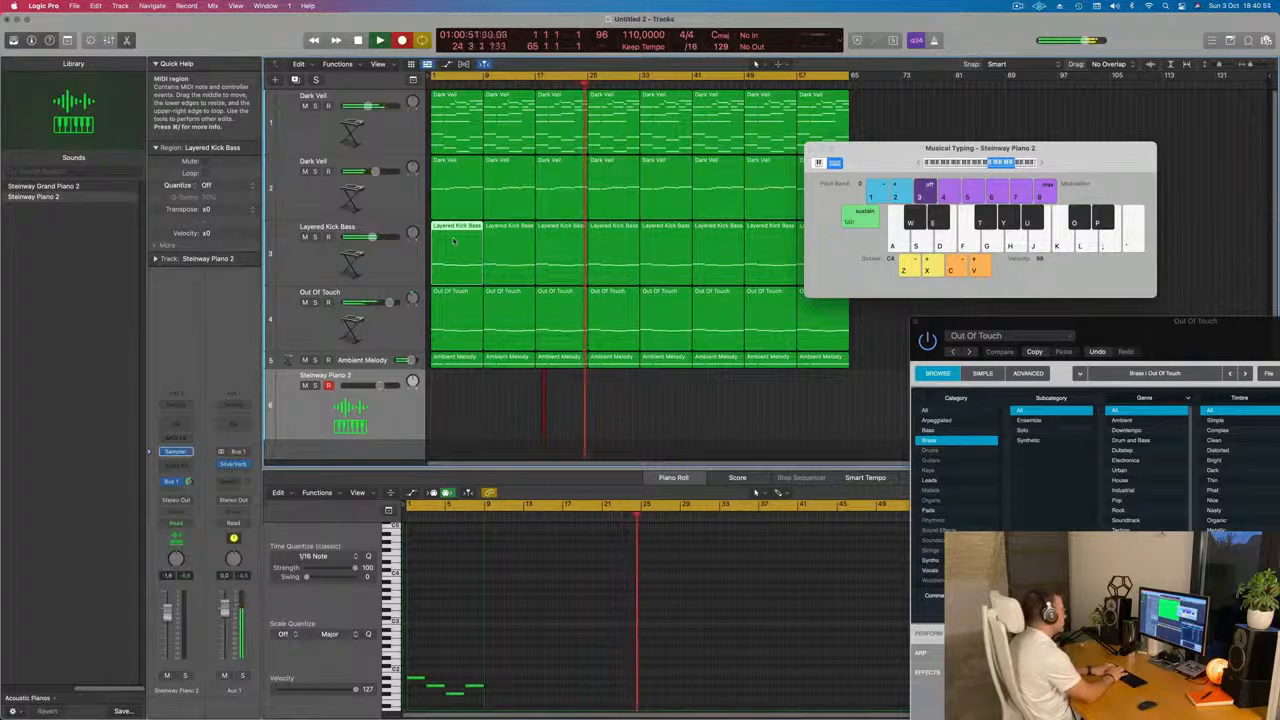
key(p)
key(o)
key(y)
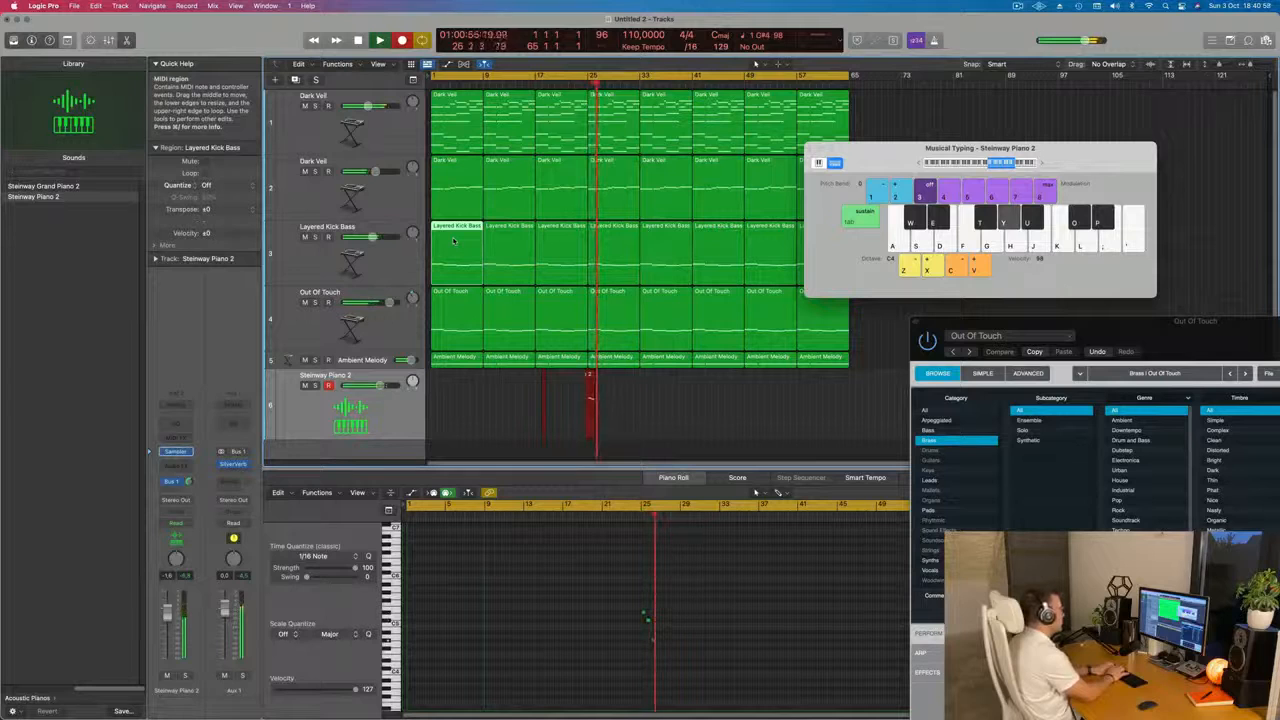
key(p)
key(o)
key(u)
key(t)
key(y)
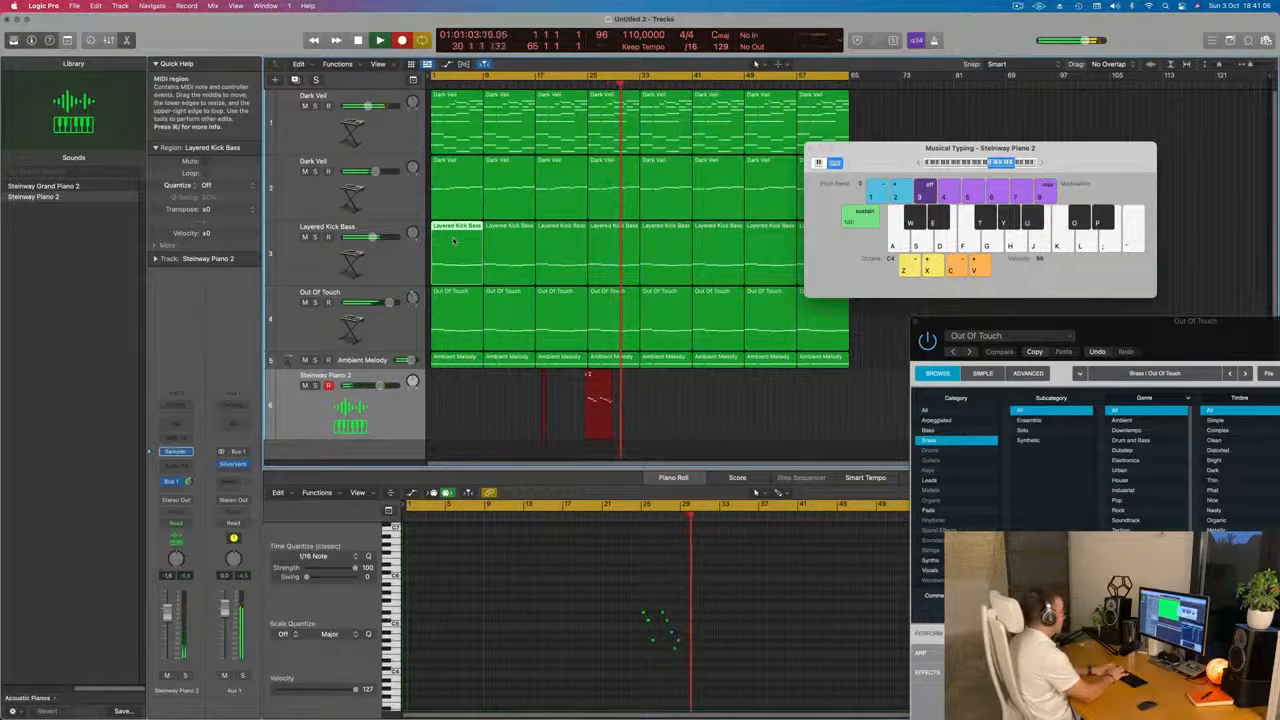
key(space)
Step: Start a new Steinway Piano 2 recording from bar 1, playing a black-key melody with repeated A#, C# and D# from bar 3 to 9
key(r)
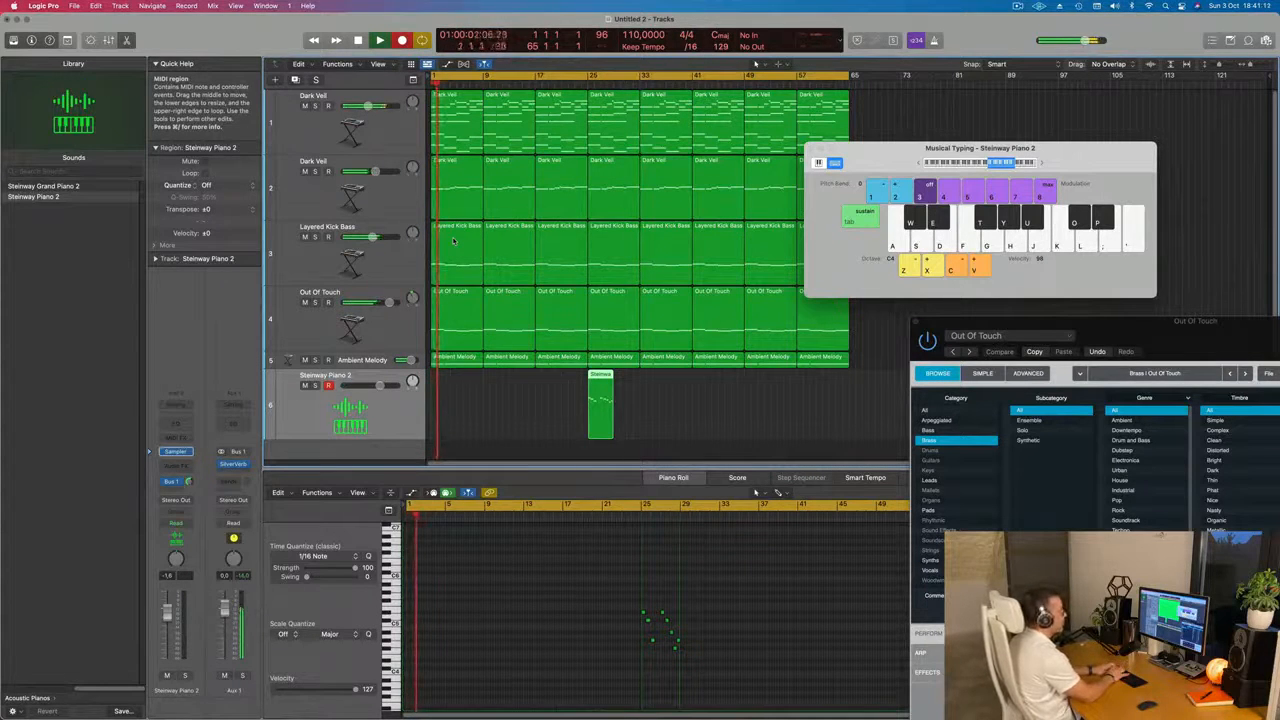
key(p)
key(o)
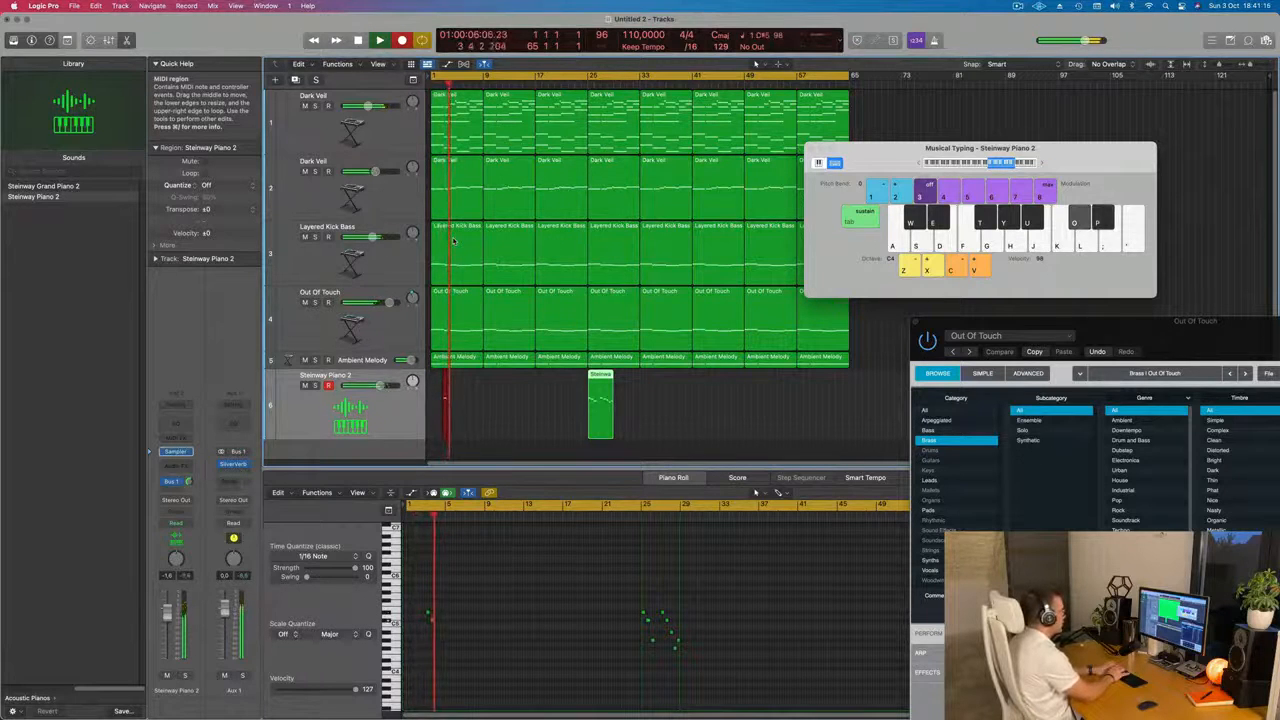
key(i)
key(t)
key(u)
key(u)
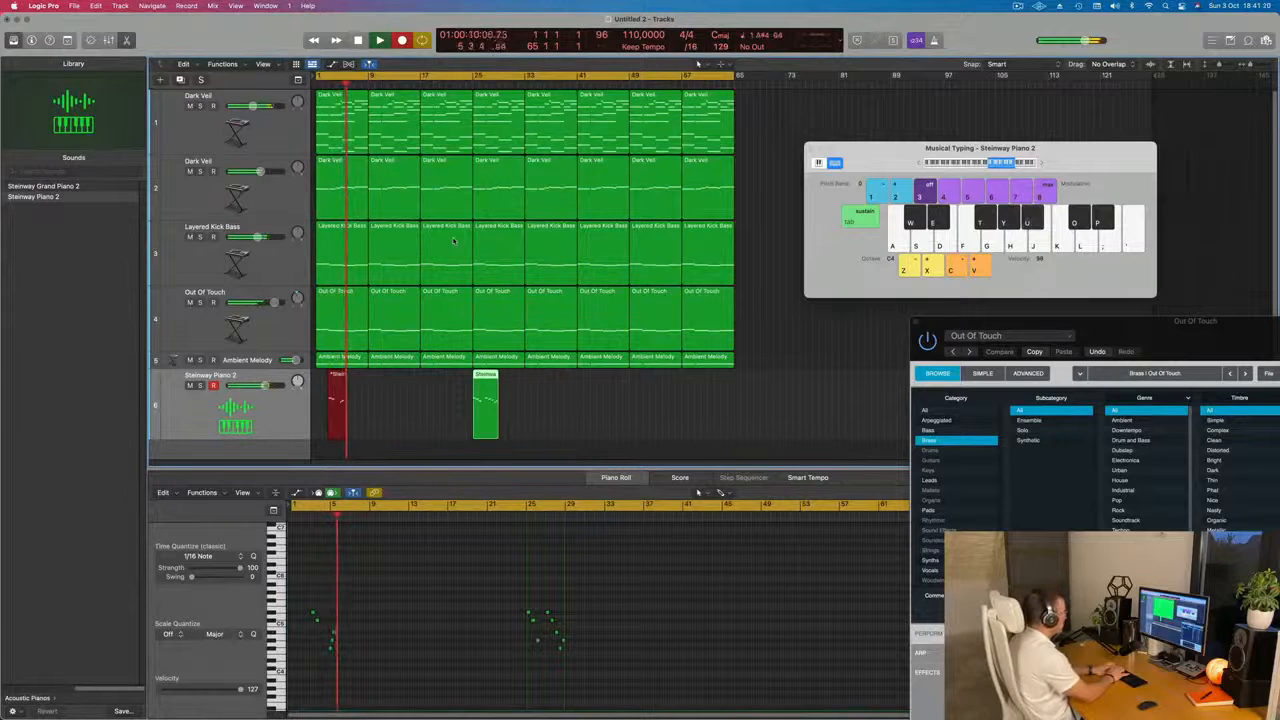
key(o)
key(u)
key(p)
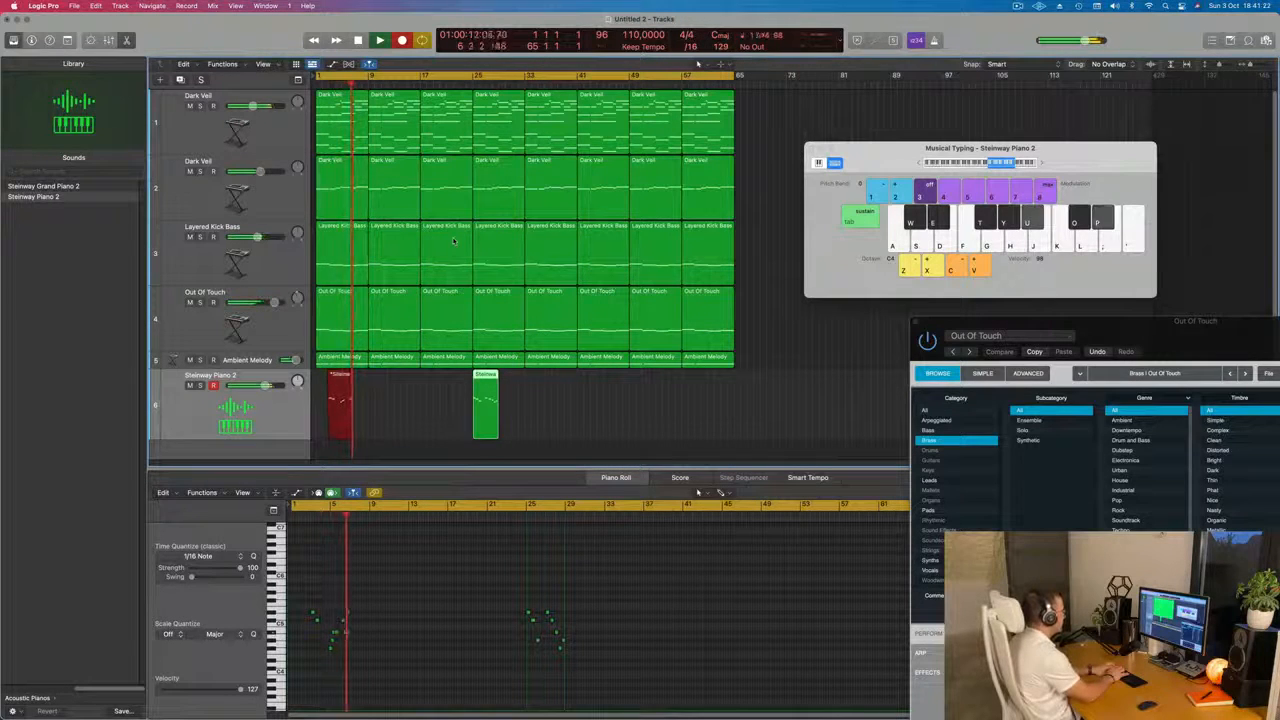
key(o)
key(u)
key(p)
key(u)
key(o)
key(u)
key(p)
key(u)
key(o)
key(u)
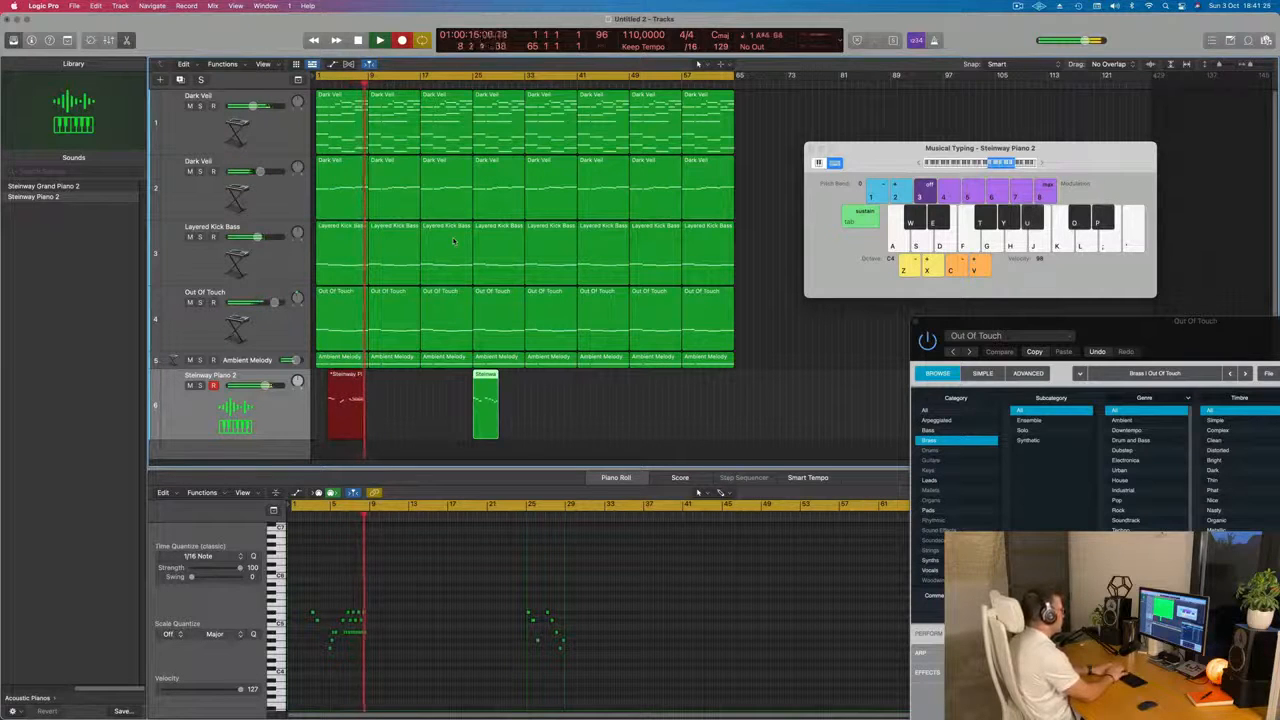
key(p)
key(o)
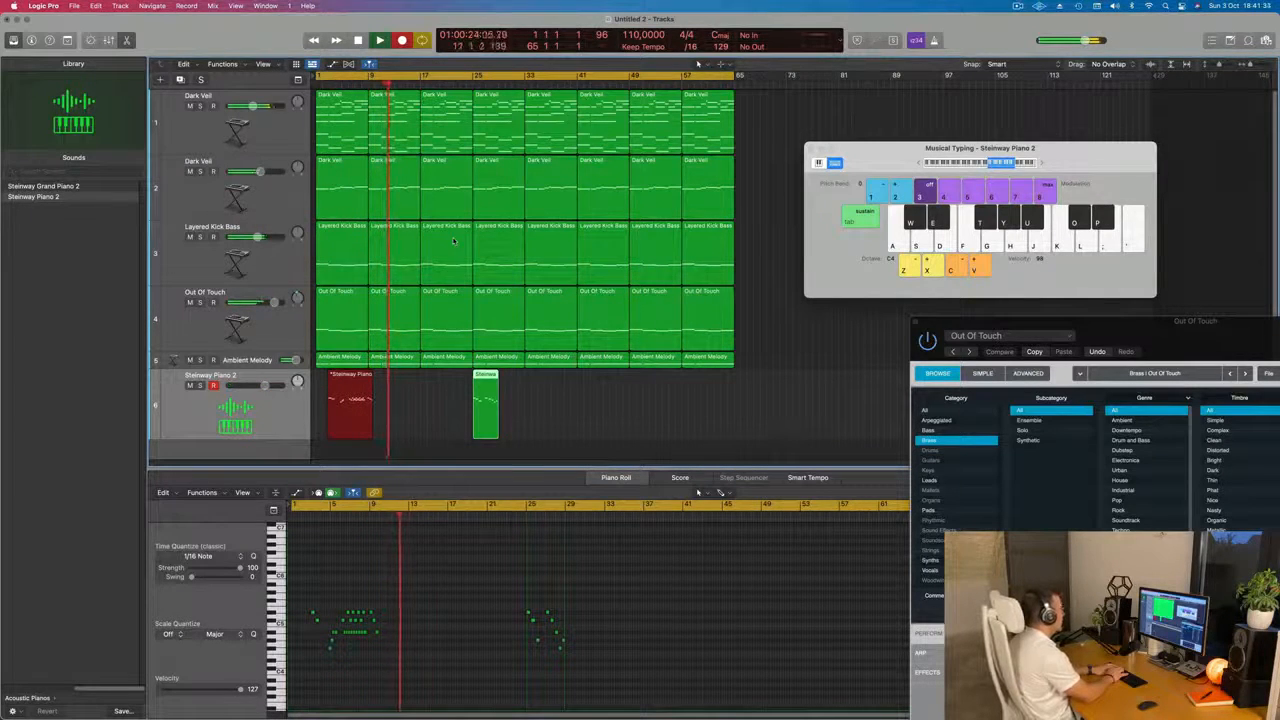
Step: Continue the piano recording with a repeating A#, C# and D# pattern from about bar 13 to 17
key(o)
key(u)
key(p)
key(u)
key(o)
key(p)
key(u)
key(o)
key(u)
key(p)
key(u)
key(o)
key(u)
key(p)
key(u)
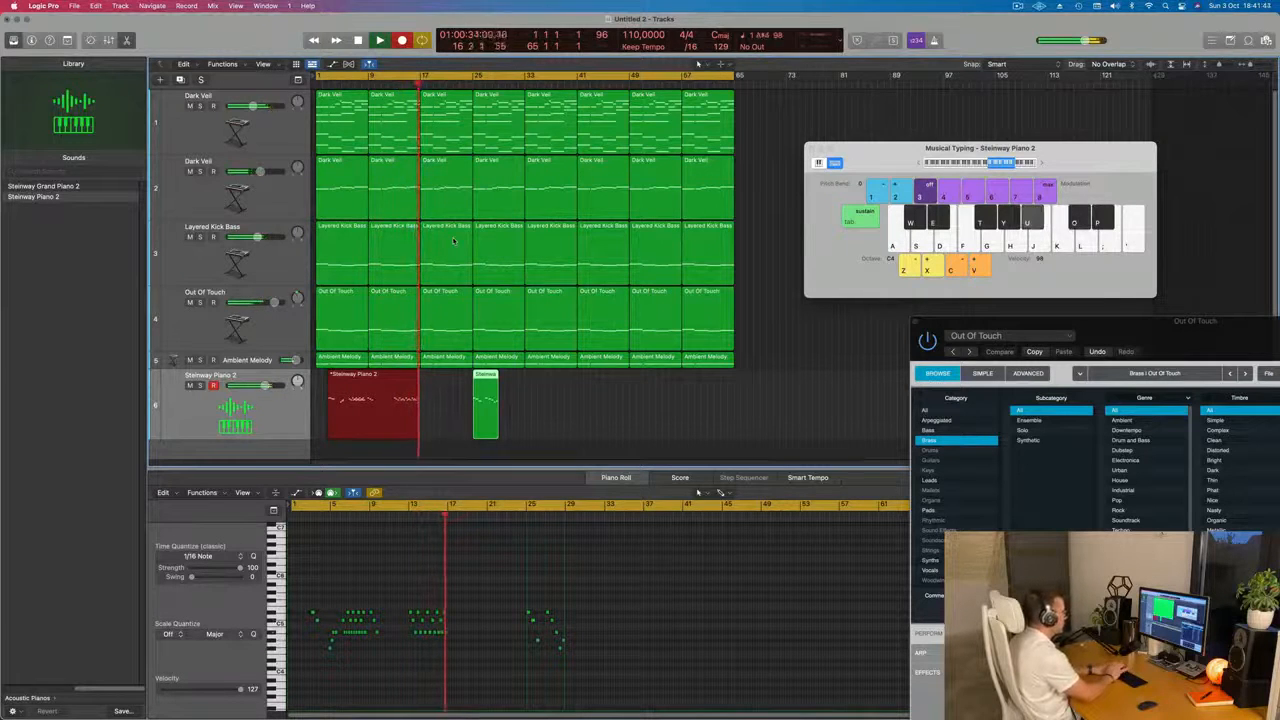
key(o)
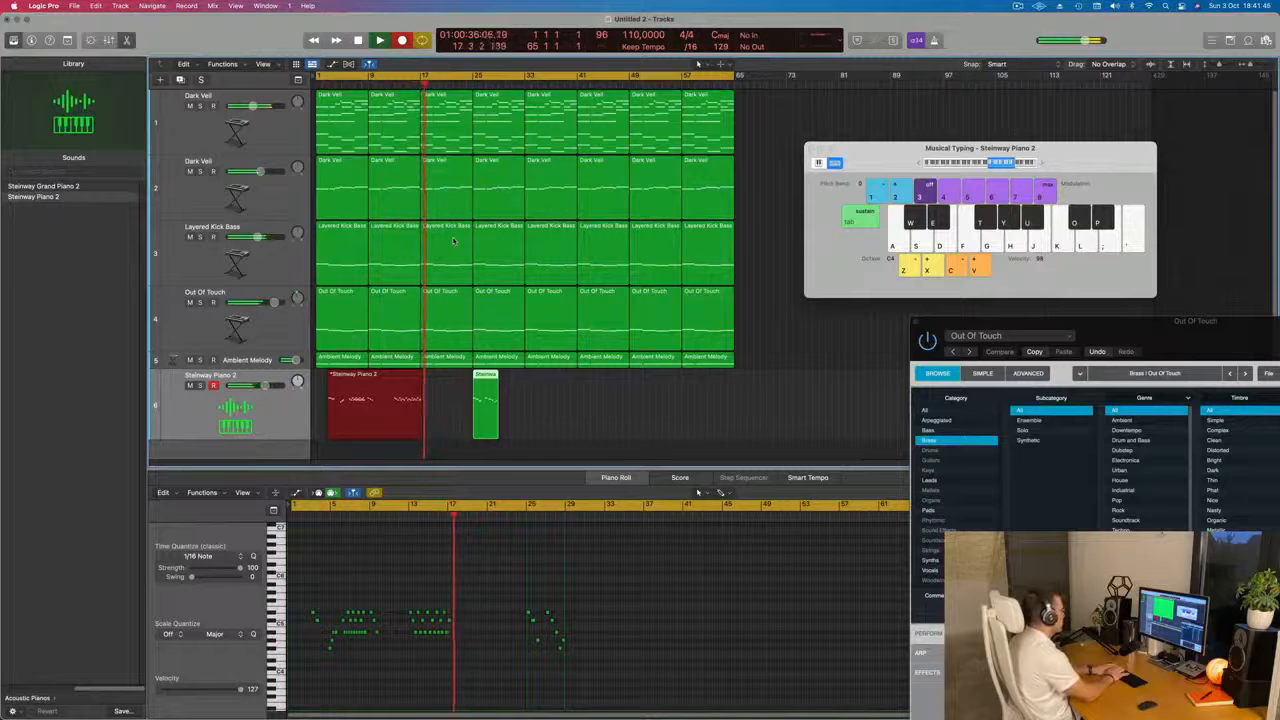
Step: Continue the Steinway Piano 2 recording with a black-key phrase of D#, C#, G# and A# at about bars 17 to 20
key(p)
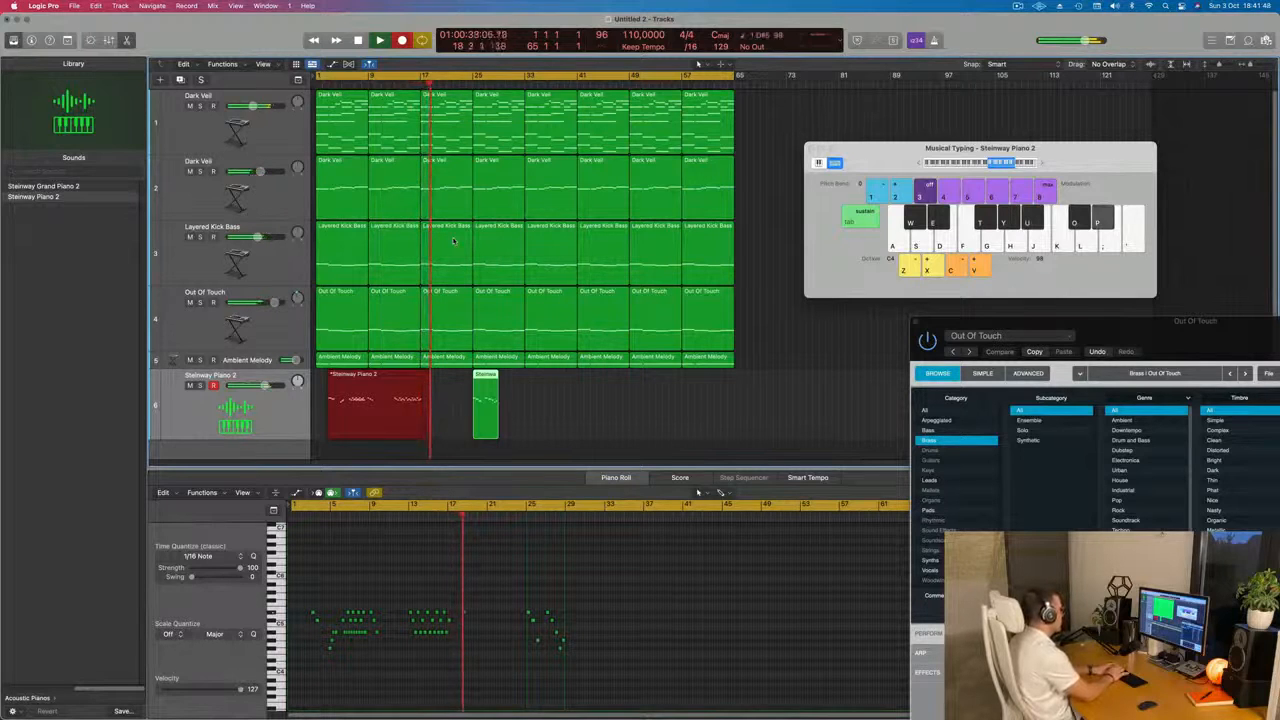
key(o)
key(y)
key(p)
key(u)
key(o)
key(p)
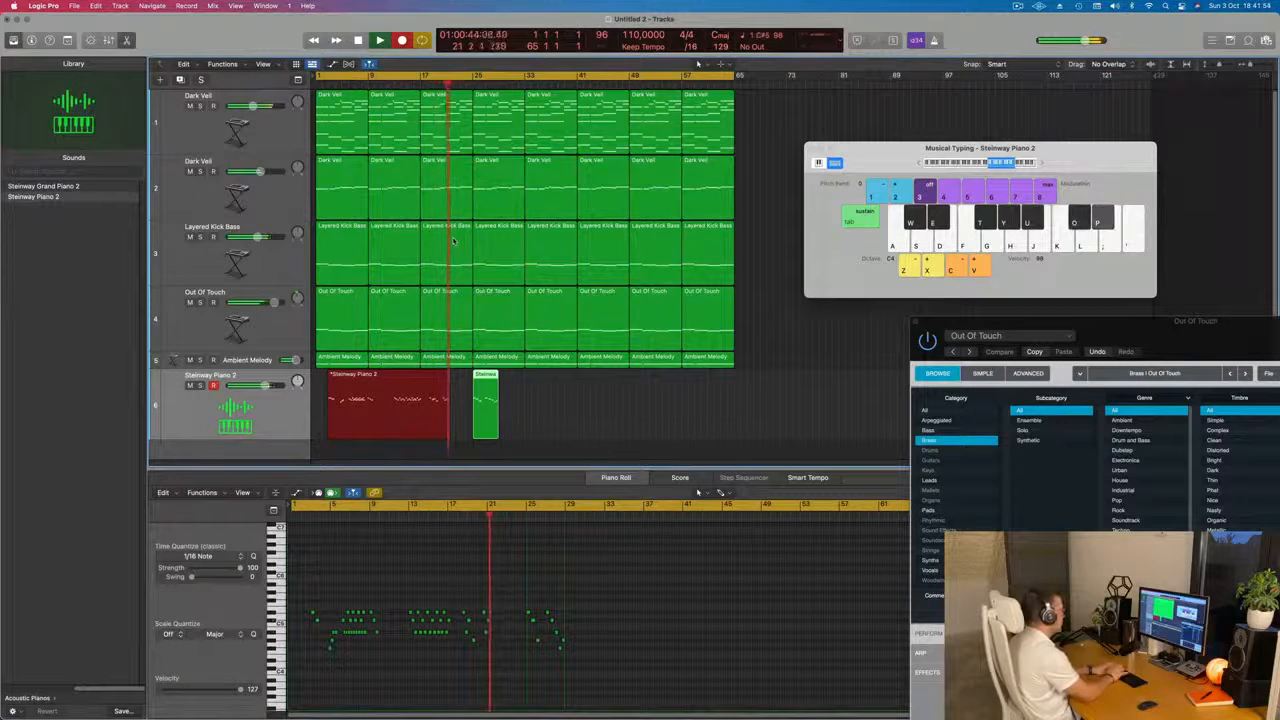
Step: Record a repeating pattern of C#, A# and D# on the piano at about bars 21 to 24
key(o)
key(u)
key(p)
key(u)
key(p)
key(u)
key(o)
key(u)
key(p)
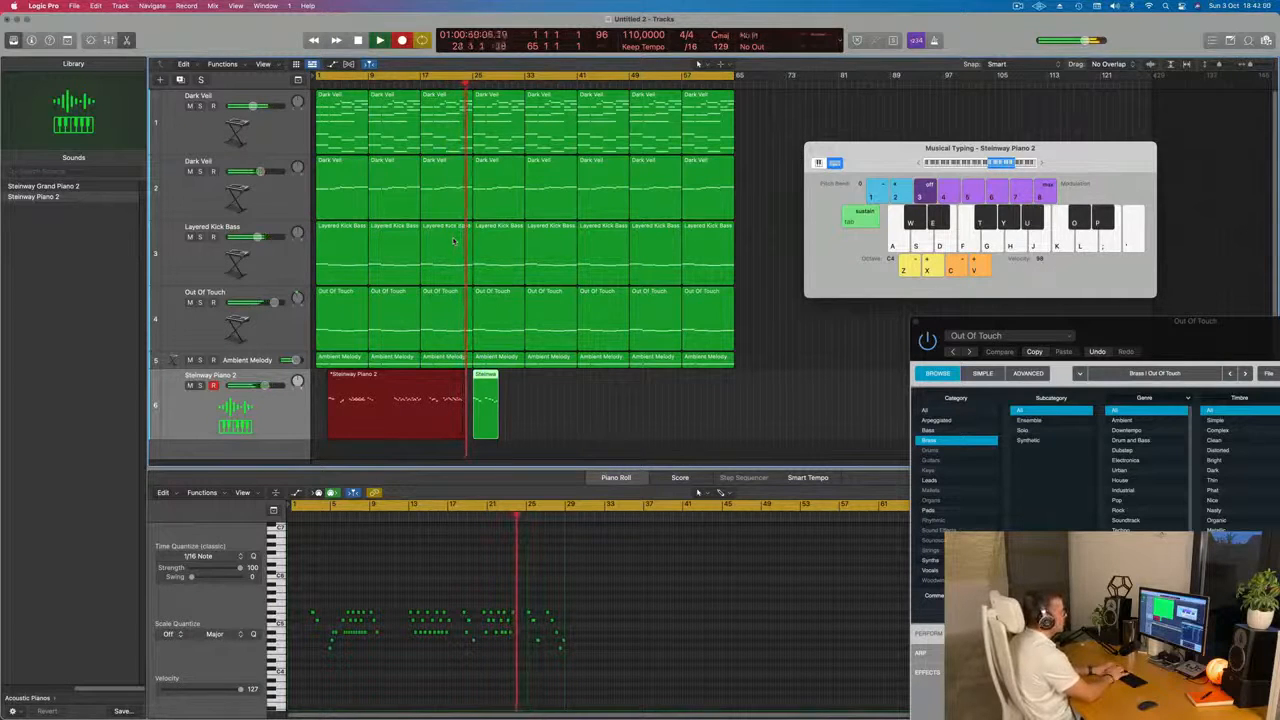
Step: Record a sparse descending piano phrase from D# and C# through G#, A# and F# at about bars 25 to 28
key(p)
key(o)
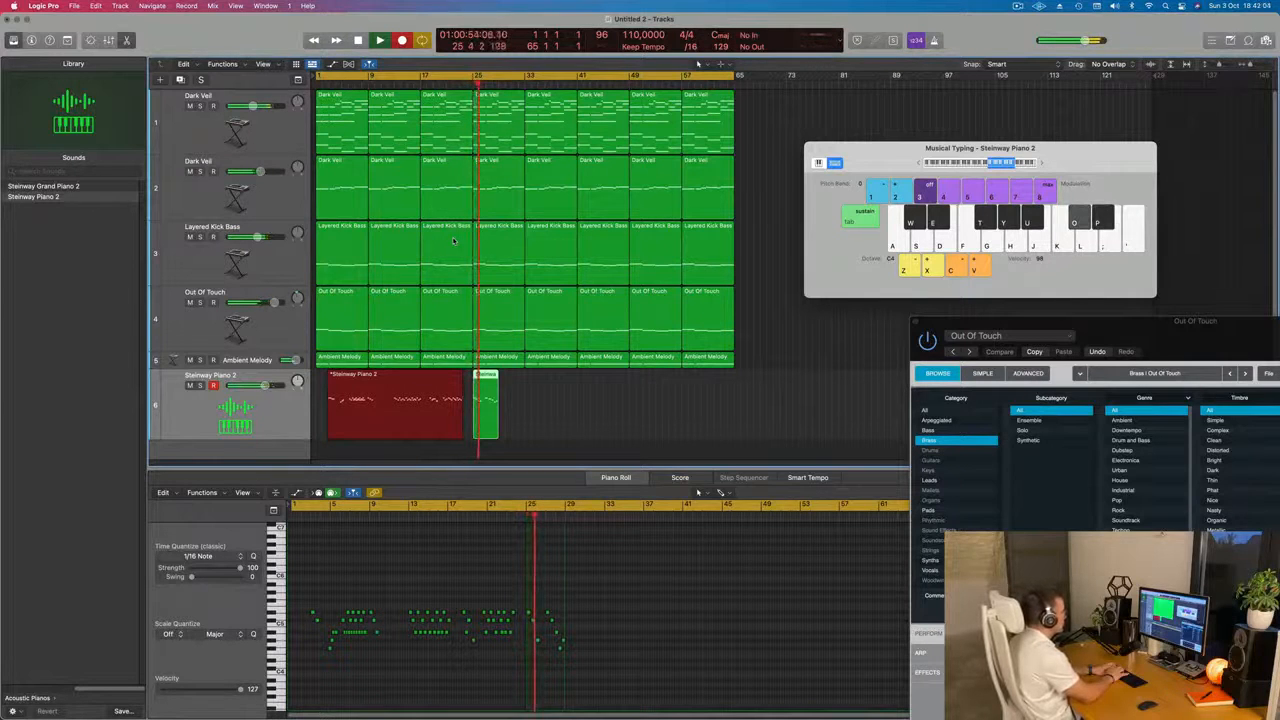
key(y)
key(p)
key(o)
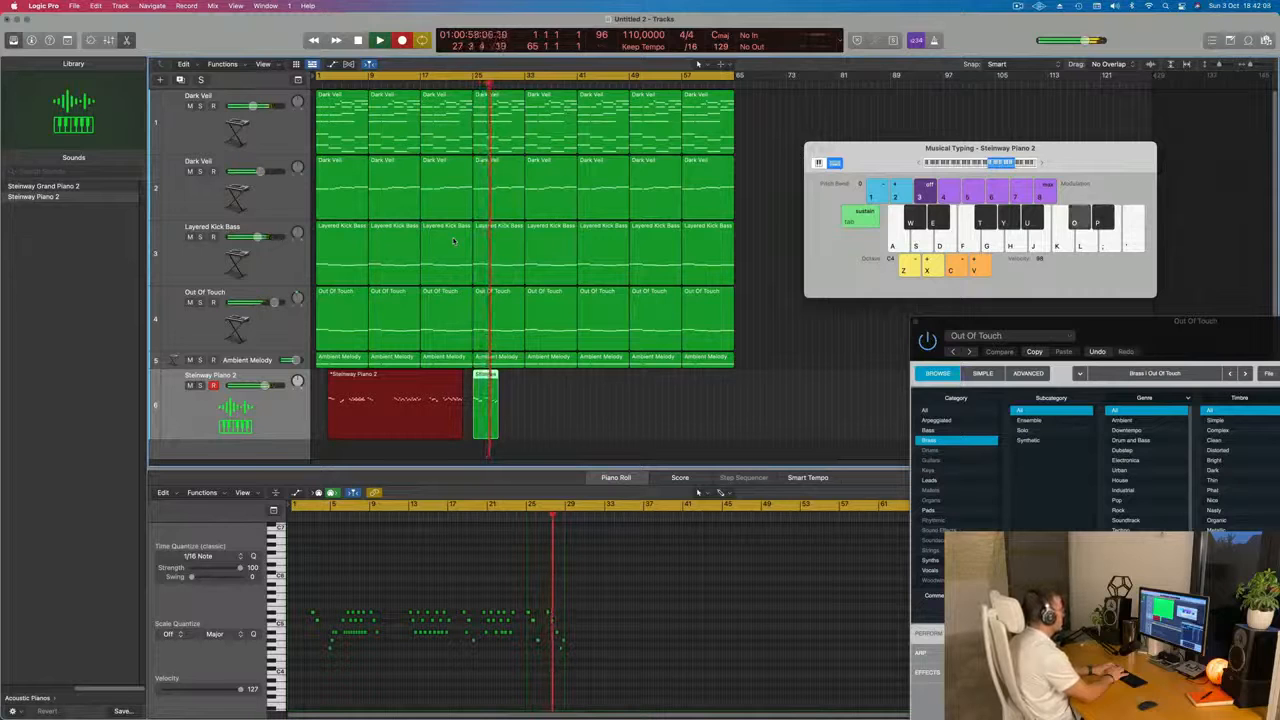
key(u)
key(t)
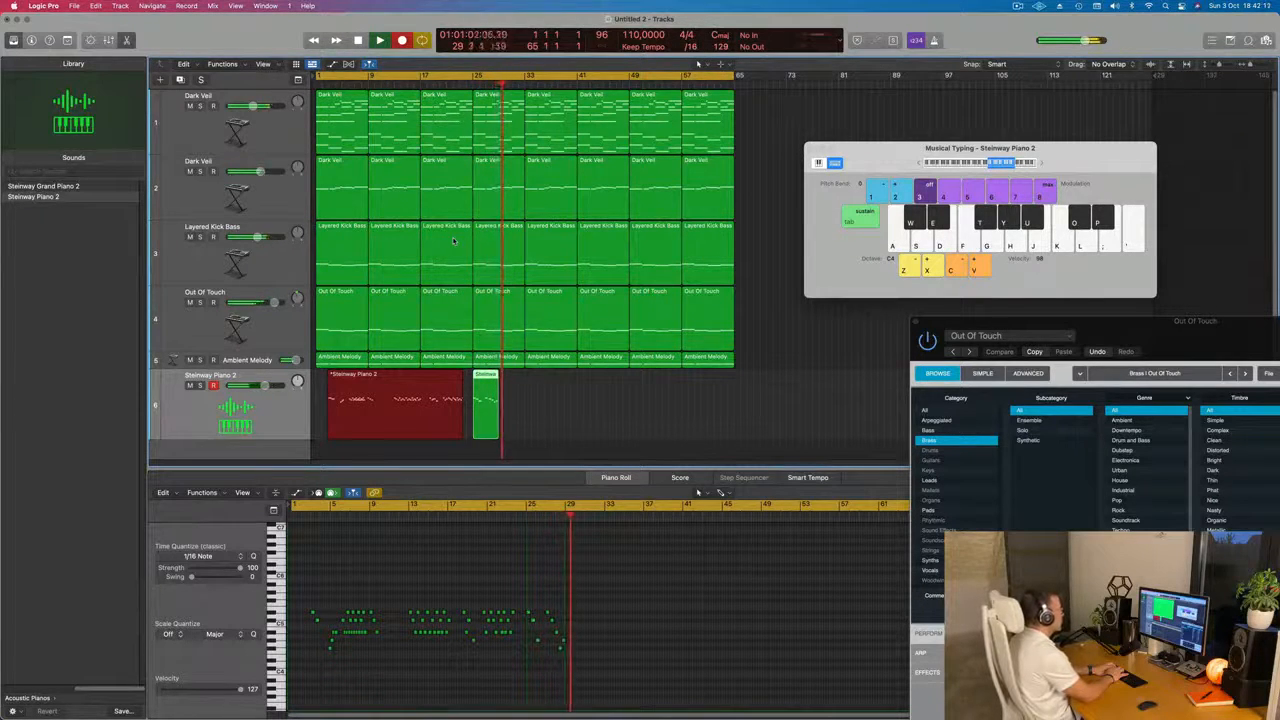
Step: Record D# and A# followed by a run of repeated D# notes at about bars 29 to 32
key(p)
key(u)
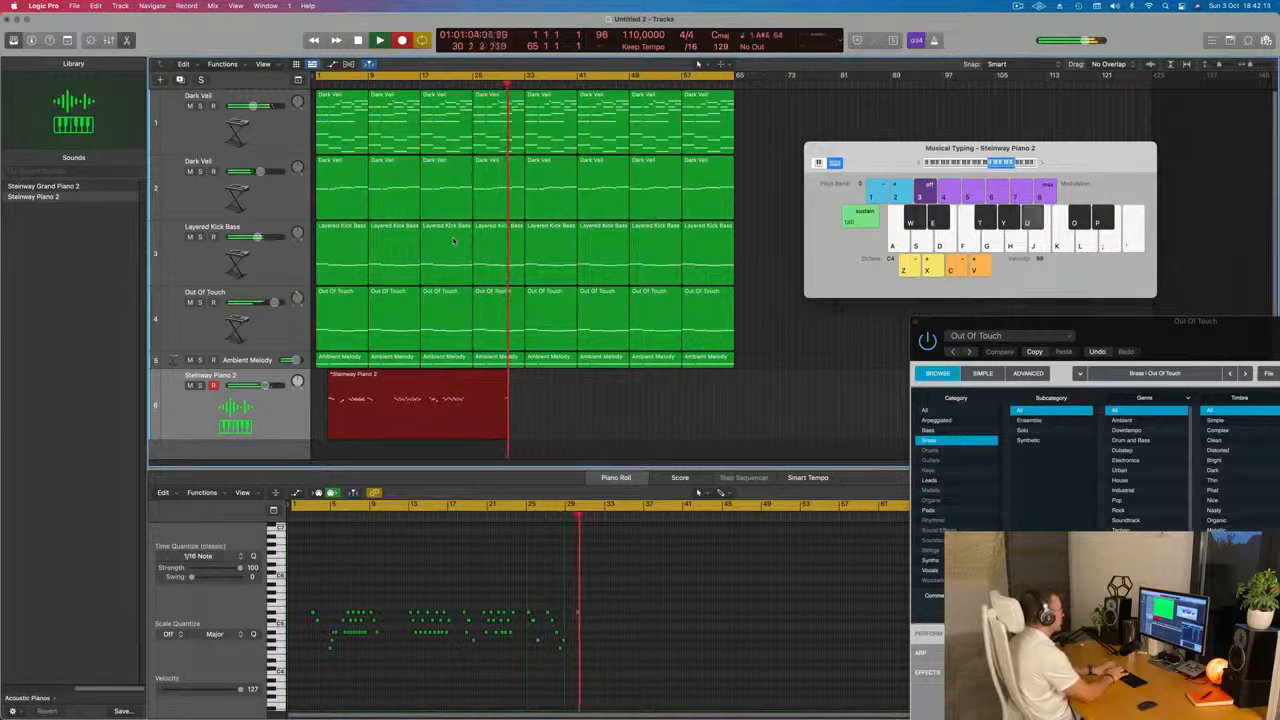
key(p)
key(p)
key(p)
key(p)
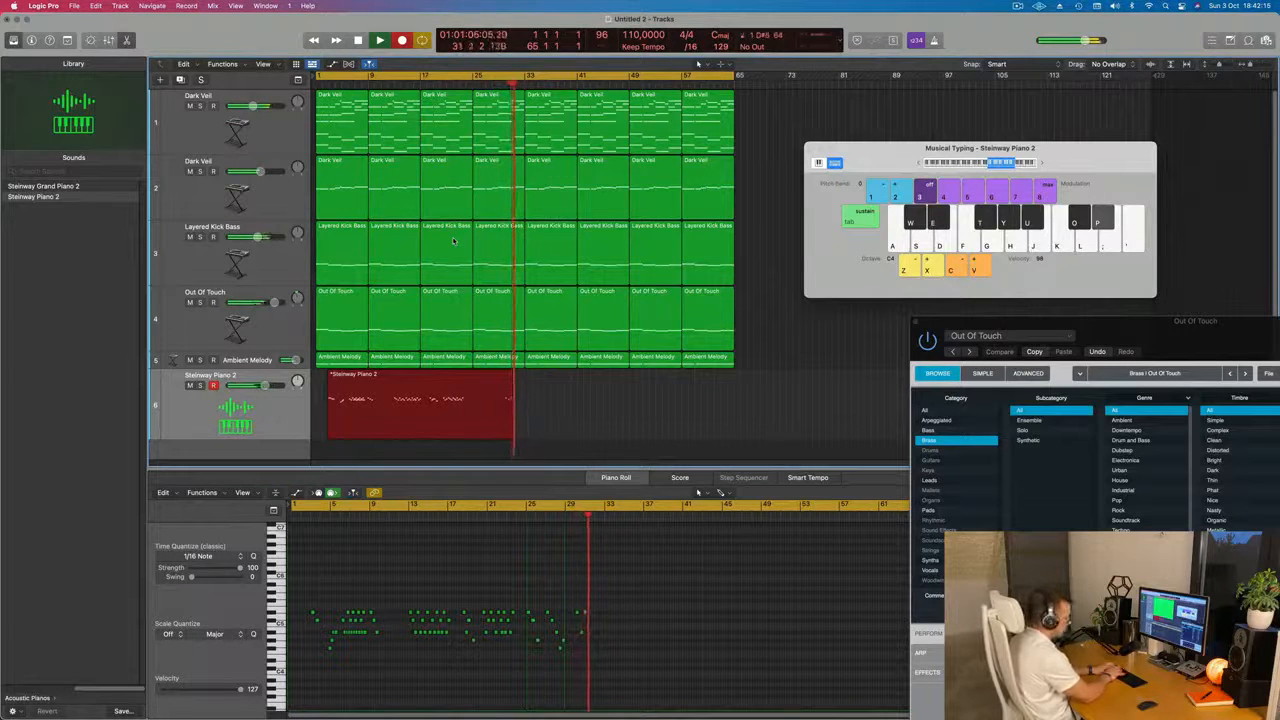
key(p)
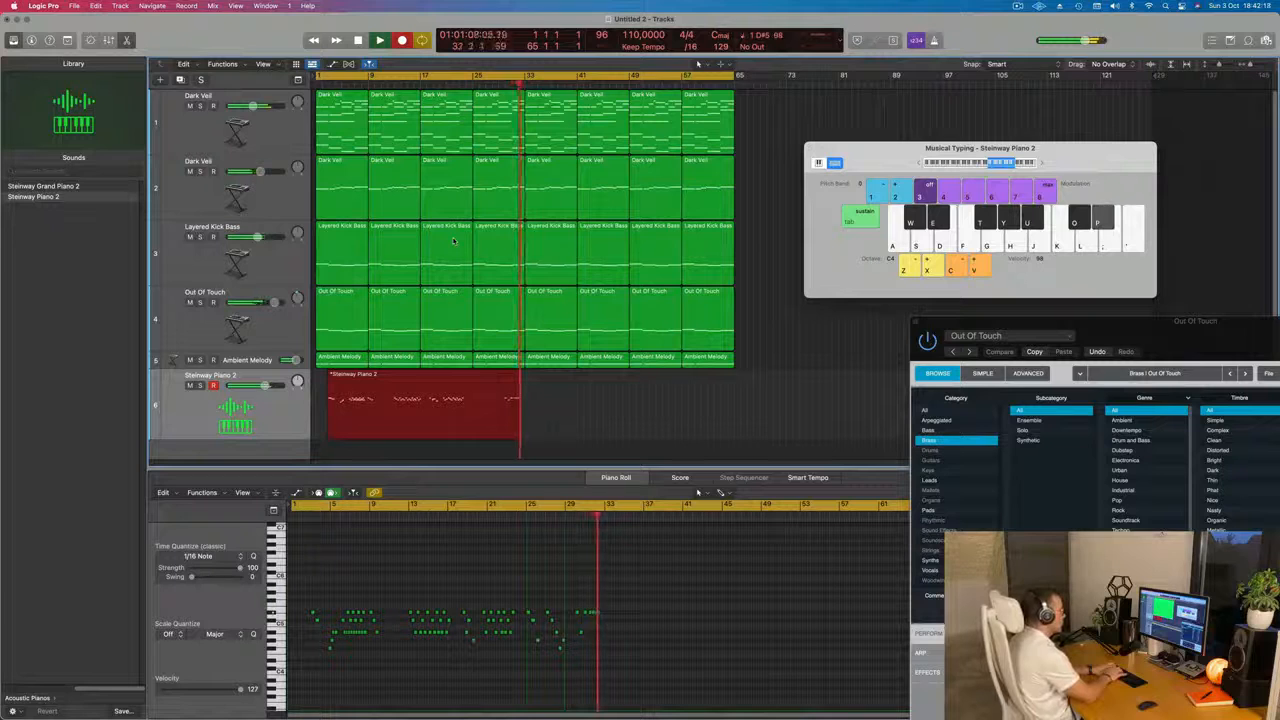
Step: Record high D# notes alternating with the lower C# and D# at about bars 32 to 35
key(p)
key(w)
key(e)
key(p)
key(w)
key(e)
key(p)
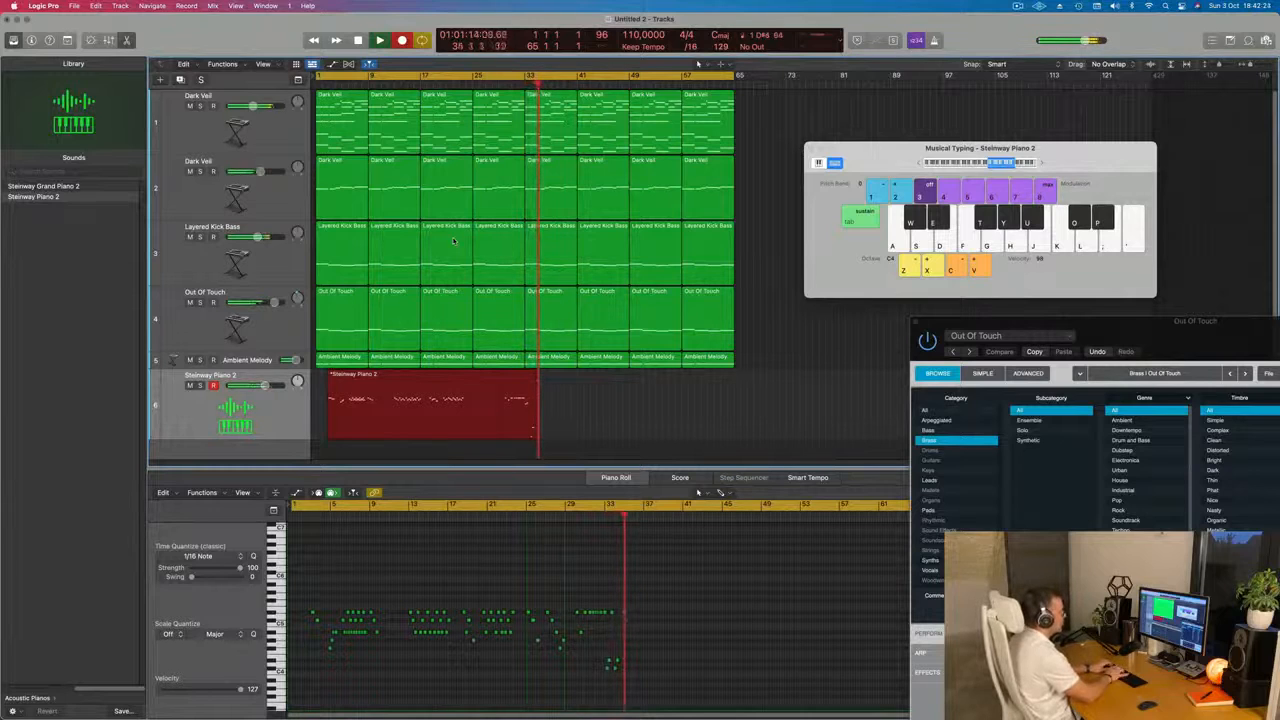
Step: Record a high C# followed by rising F#, G# and A# at about bars 35 to 36
key(o)
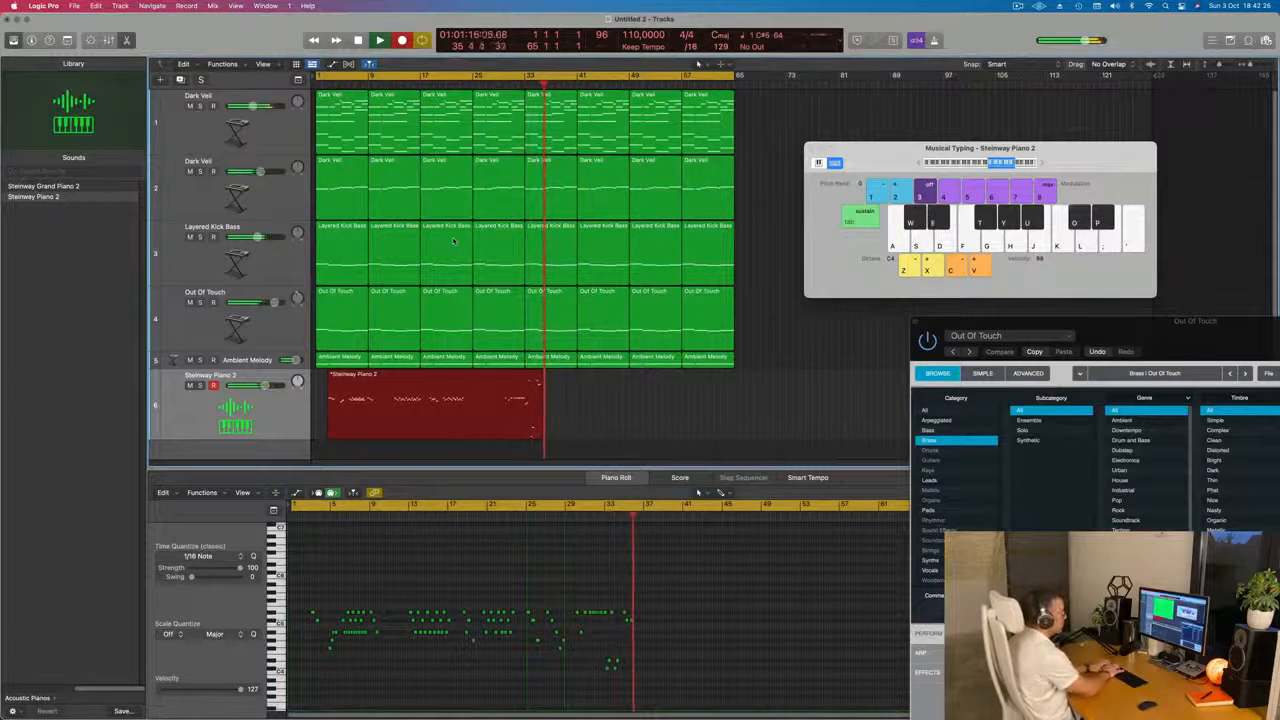
key(t)
key(y)
key(u)
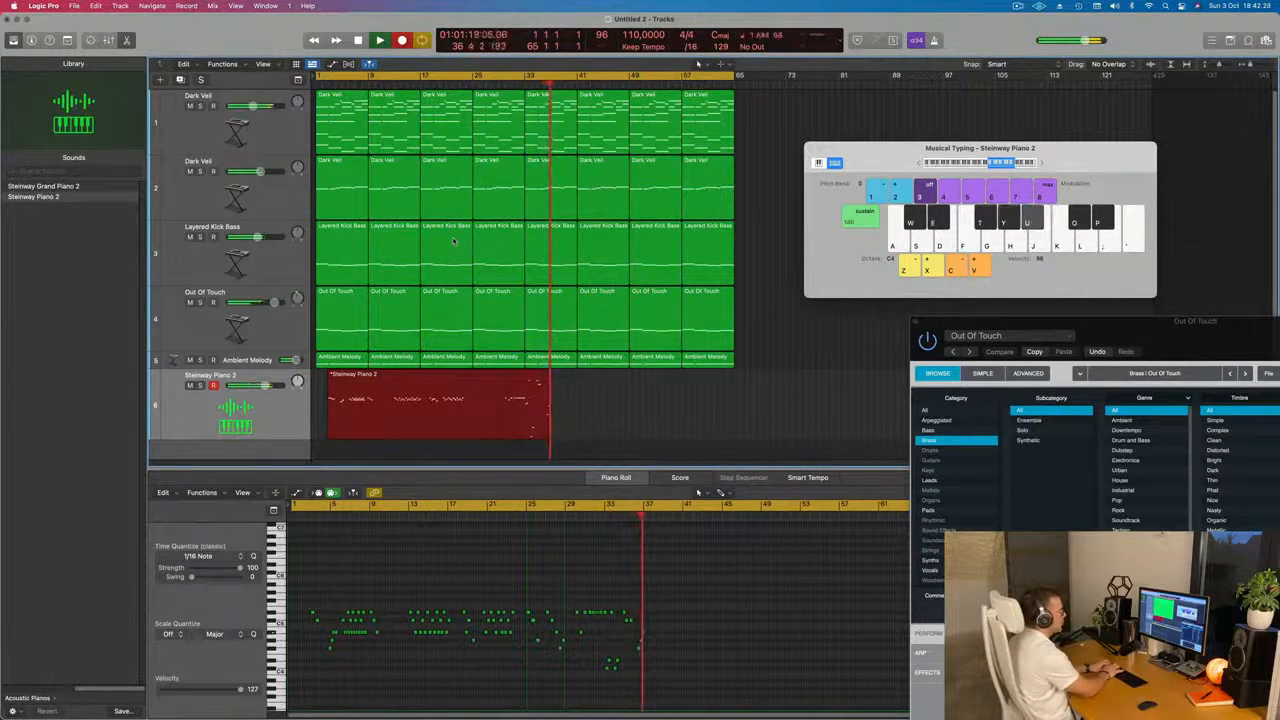
Step: Record a low phrase alternating C#4 and D#4 at about bars 37 to 39
key(w)
key(w)
key(e)
key(w)
key(e)
key(w)
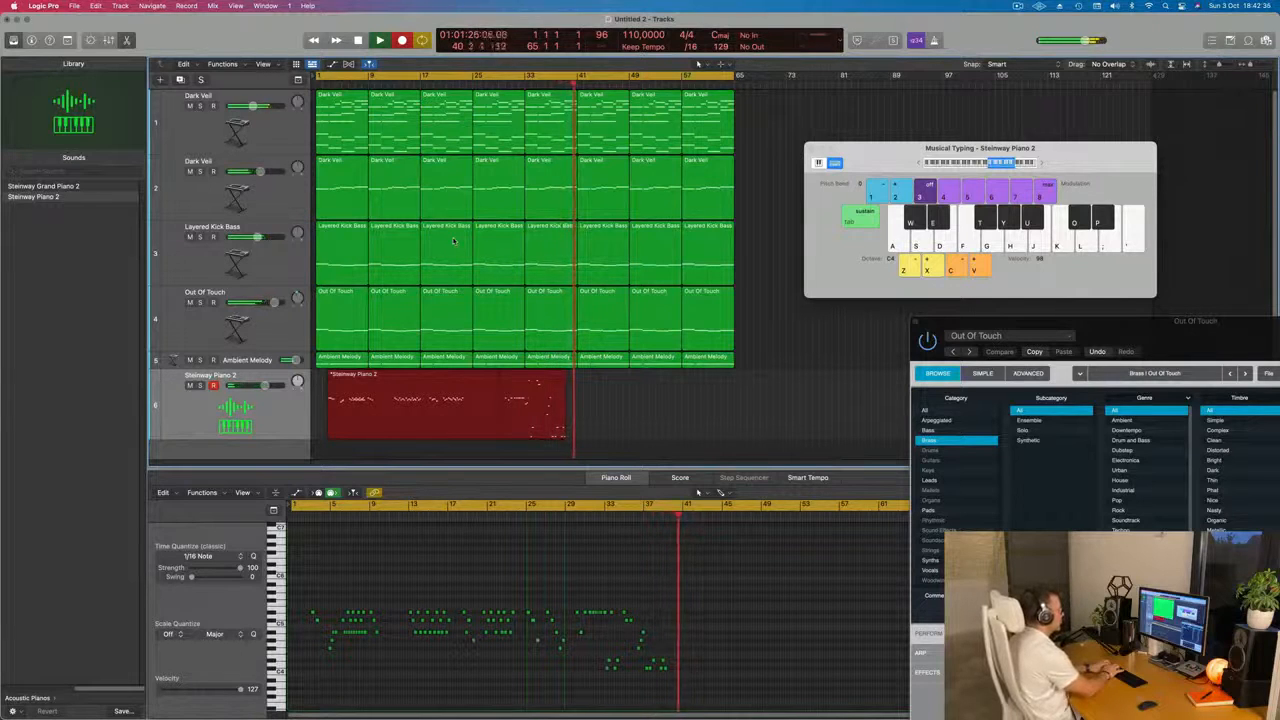
Step: Record C#4, F#4 and then alternating C#4 and D#4 at about bars 41 to 43
key(w)
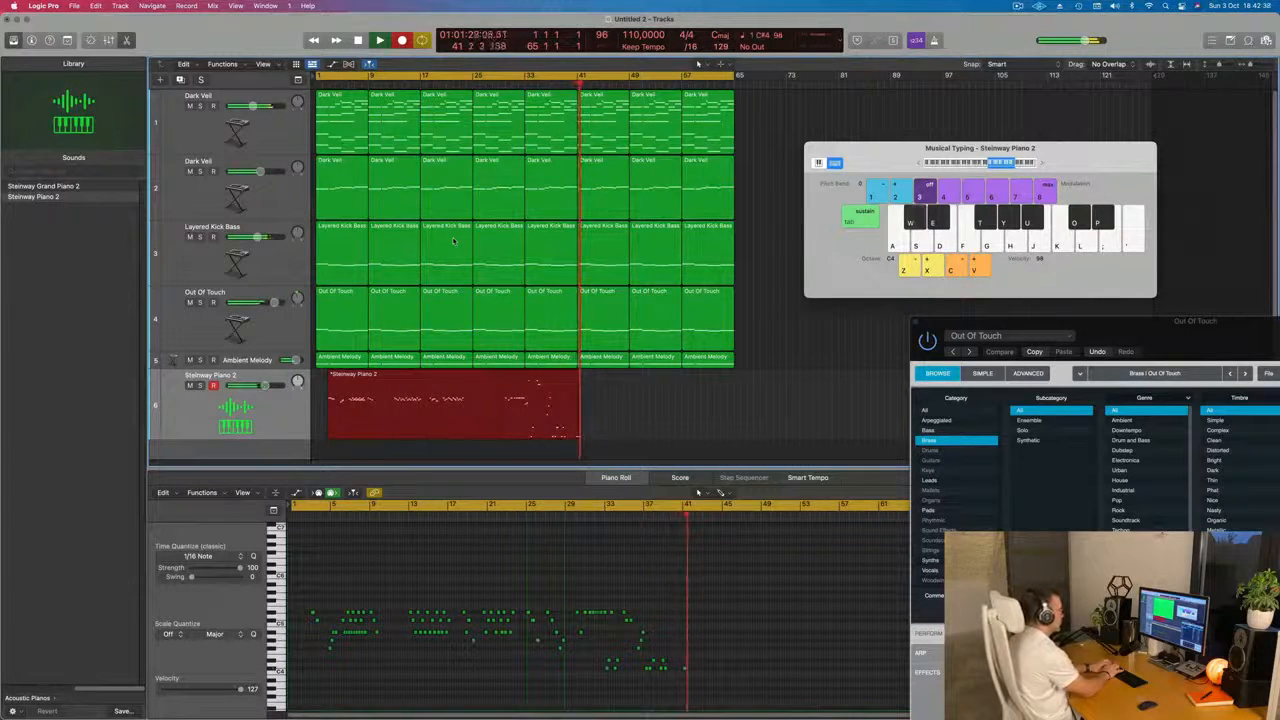
key(t)
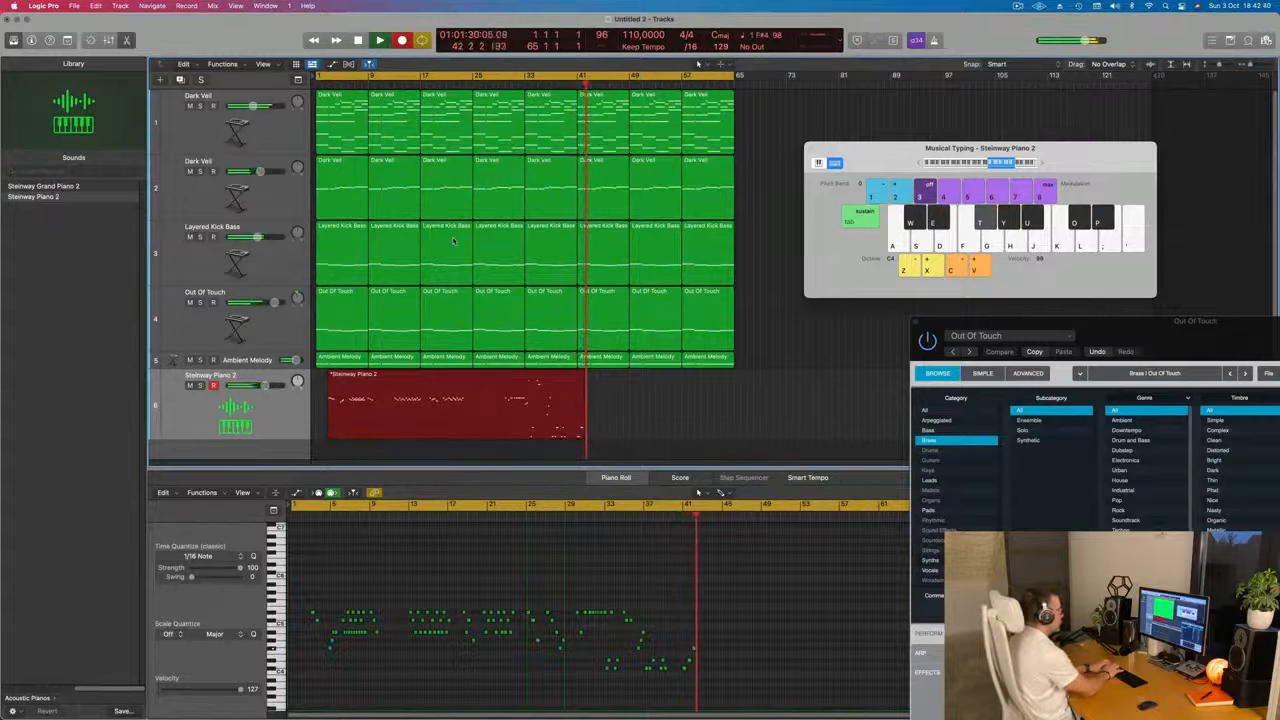
key(w)
key(e)
key(w)
key(e)
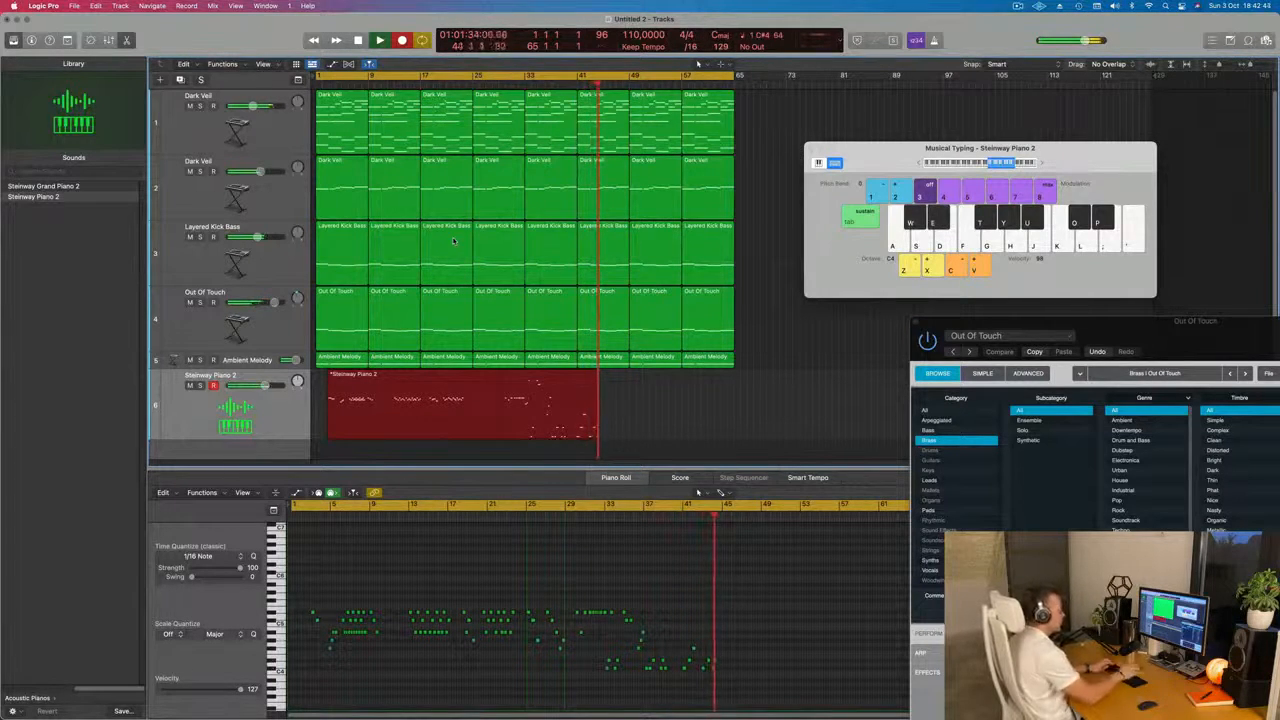
Step: Record a quick alternation of C#4 and D#4 at about bars 44 to 45
key(w)
key(e)
key(w)
key(e)
key(w)
key(e)
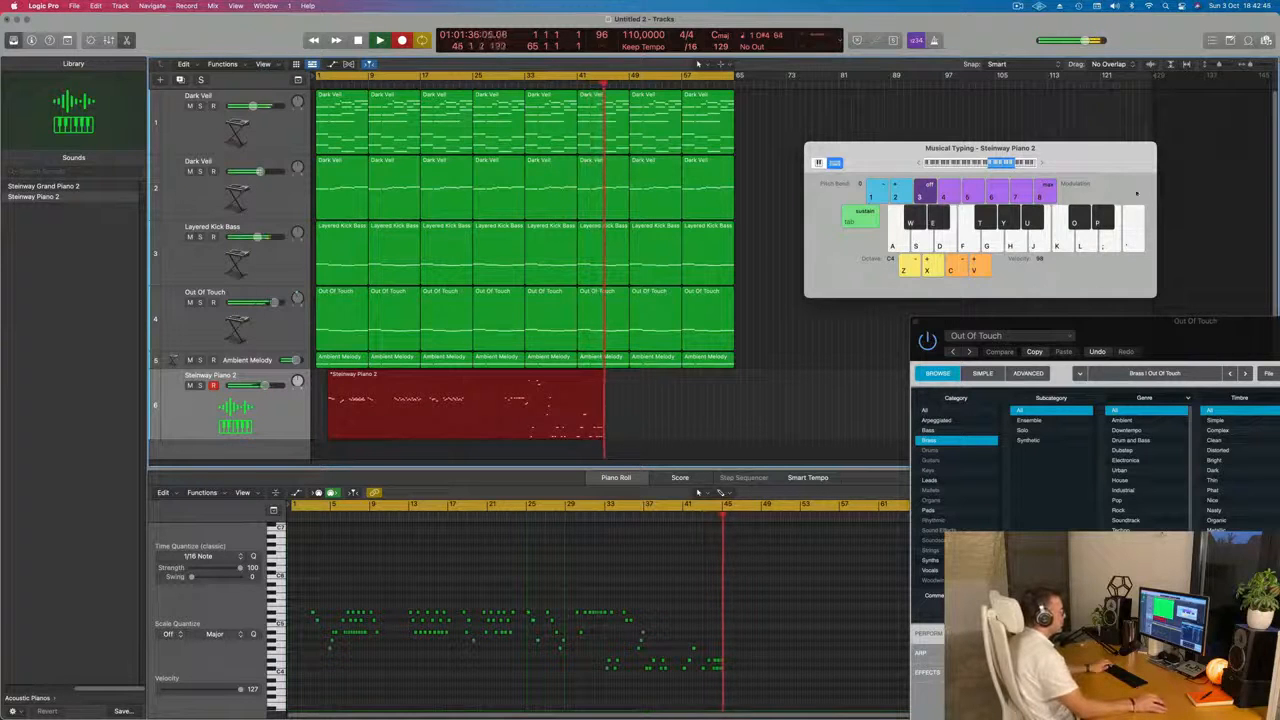
Step: Lower the musical typing octave to C3 and record C#3, D#3, D#4 and C#4 at about bars 45 to 46
key(z)
key(w)
key(e)
key(p)
key(o)
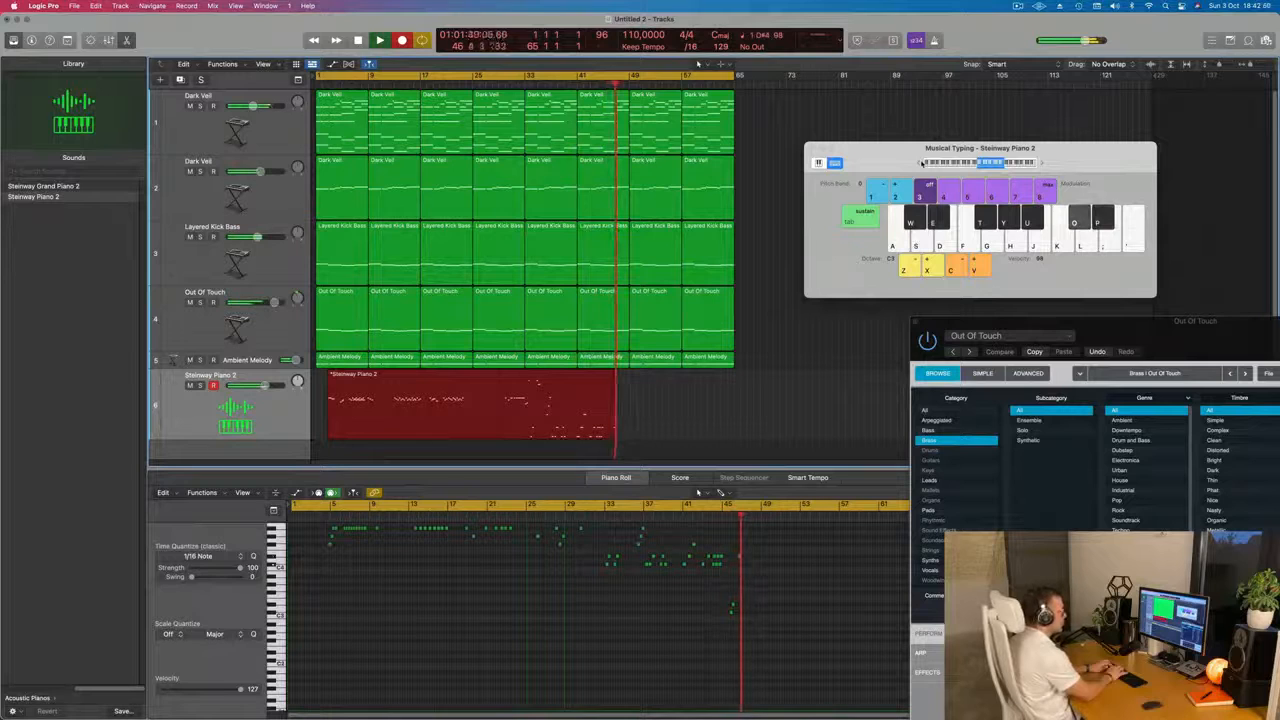
Step: Record D#4, C#4 and a climb from D#3 through F#3 and G#3 to A#3 at about bars 47 to 49
key(p)
key(o)
key(e)
key(t)
key(y)
key(u)
key(y)
key(y)
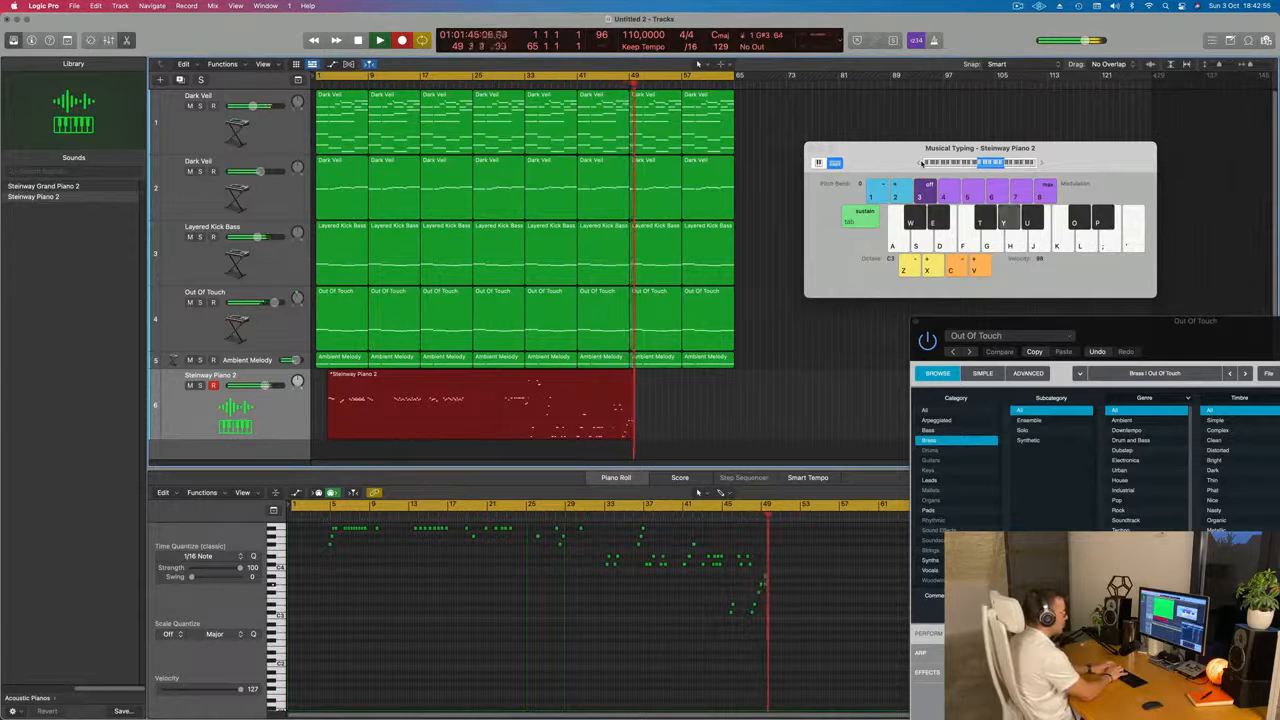
Step: Record repeated G#3 notes against D#4, closing with D#4 and C#4, at about bars 49 to 52
key(p)
key(y)
key(p)
key(y)
key(y)
key(o)
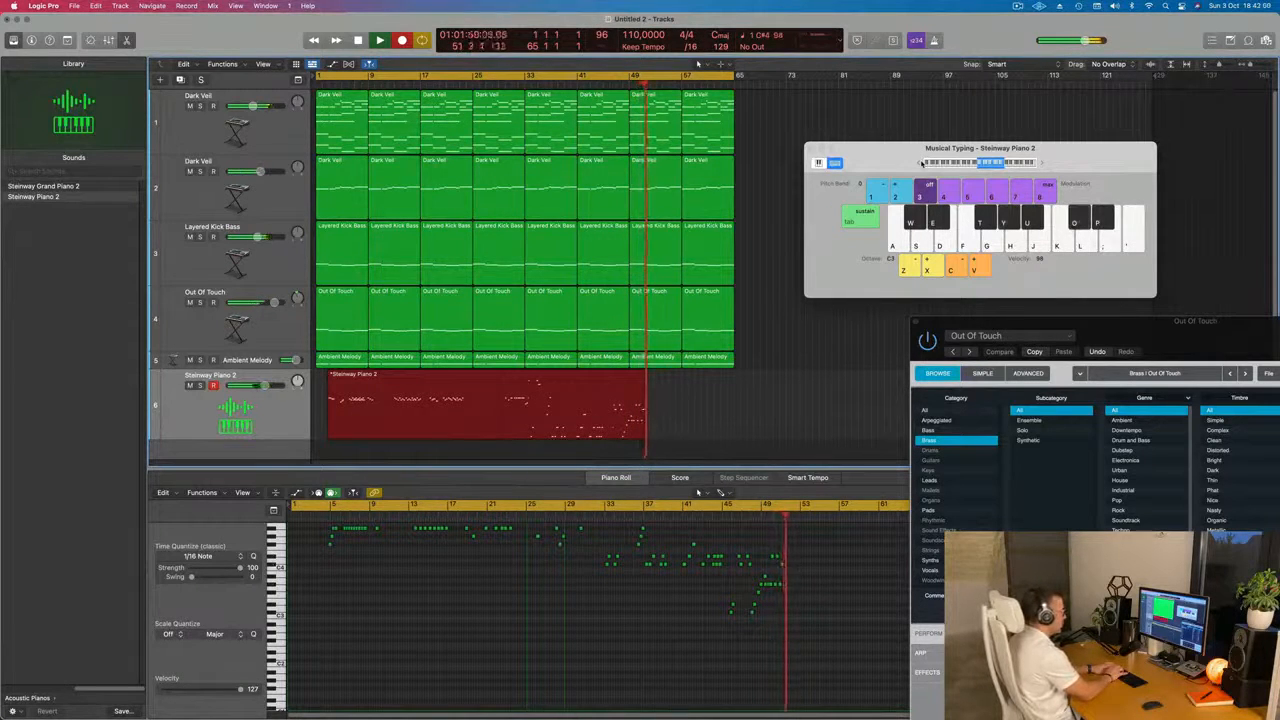
key(p)
key(o)
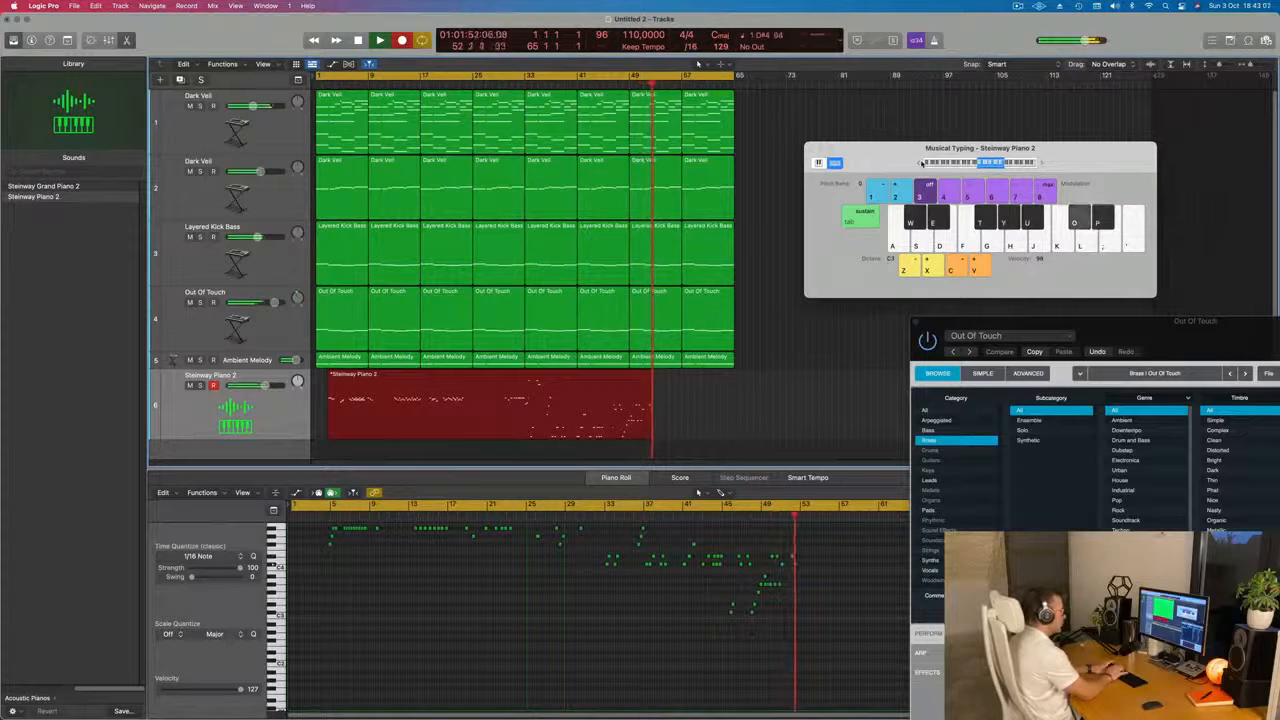
Step: Record a slow phrase of G#3, D#4, C#4 and A#3 at about bars 52 to 55
key(y)
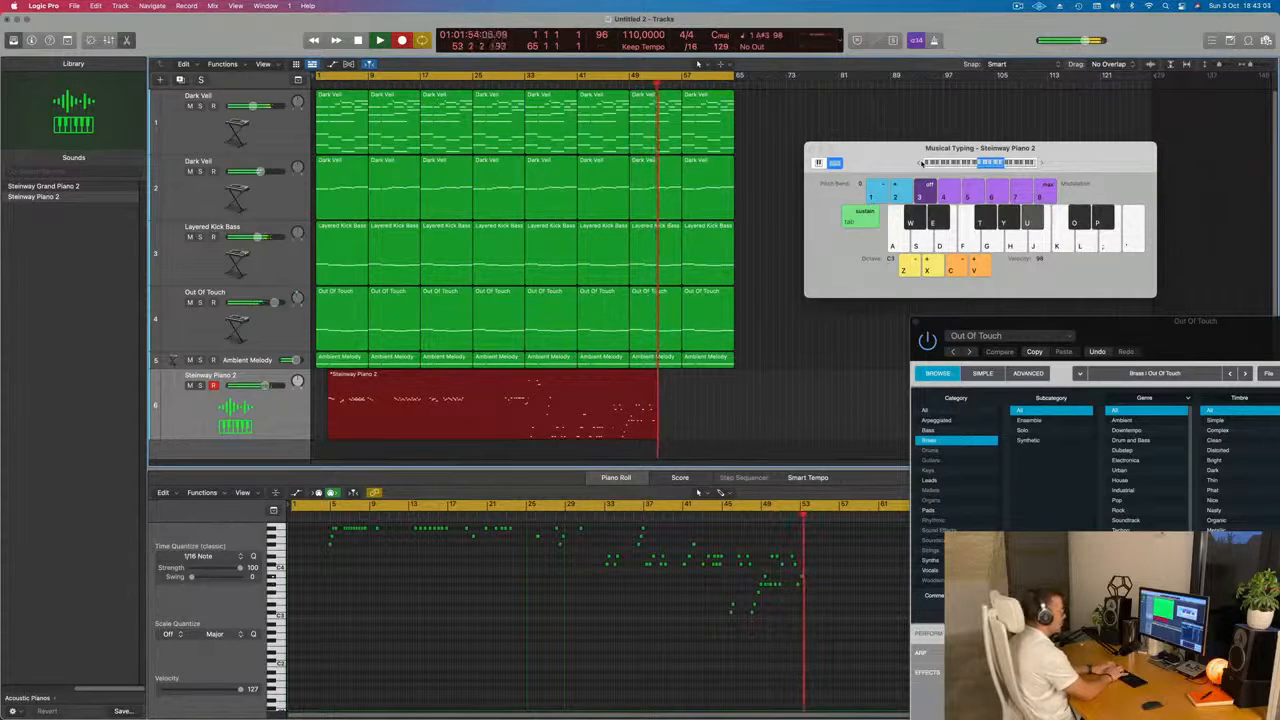
key(p)
key(o)
key(y)
key(u)
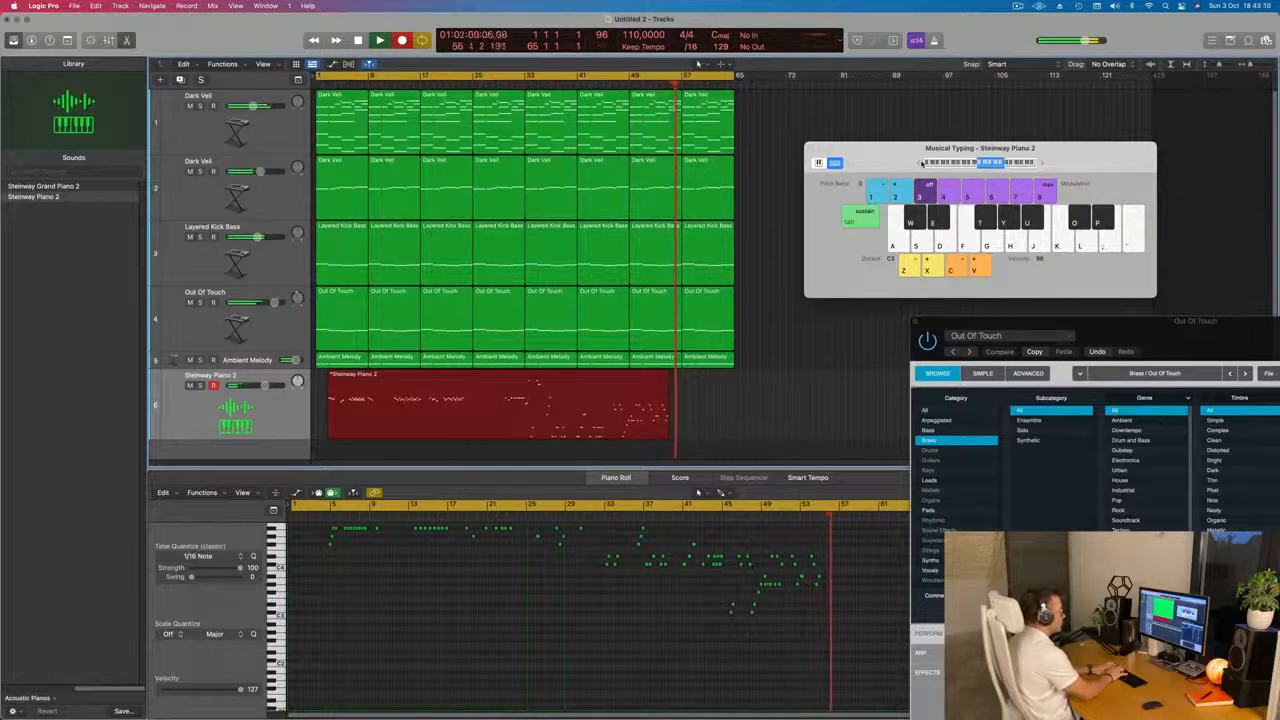
Step: Record a closing phrase using D#4, C#4, G#3, A#3 and F#3 at about bars 57 to 60, and stop recording
key(p)
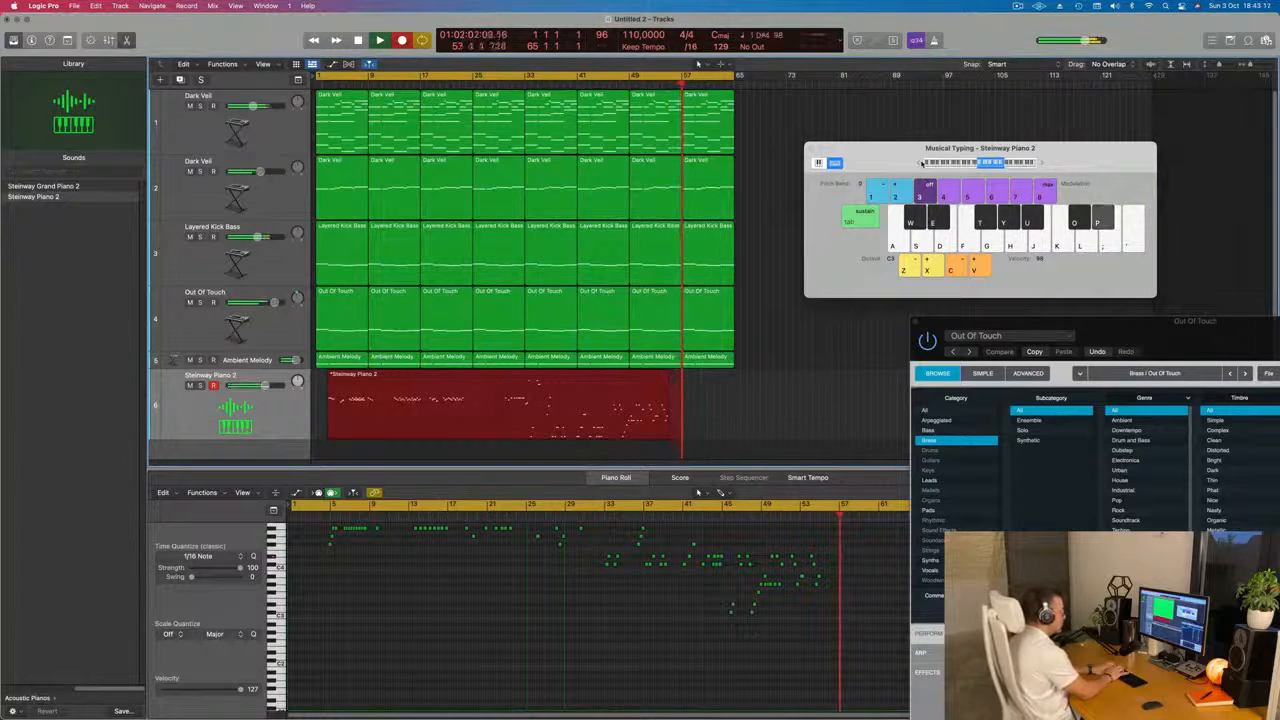
key(i)
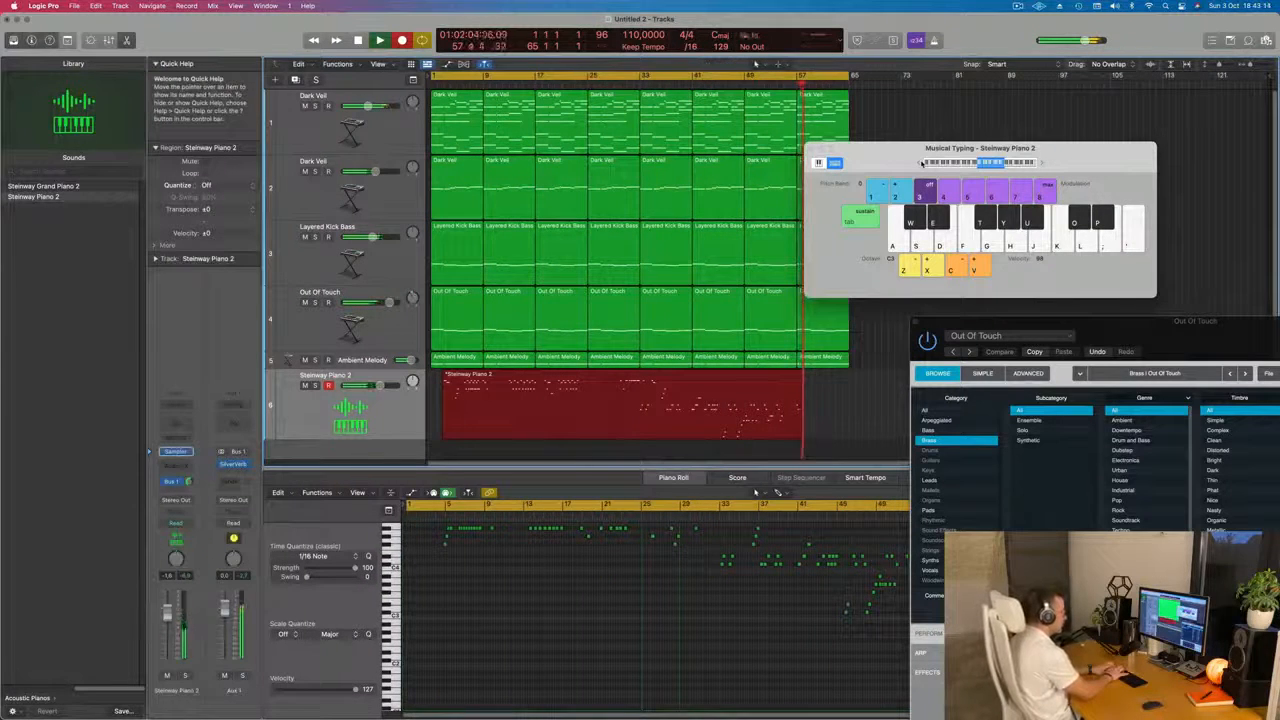
key(p)
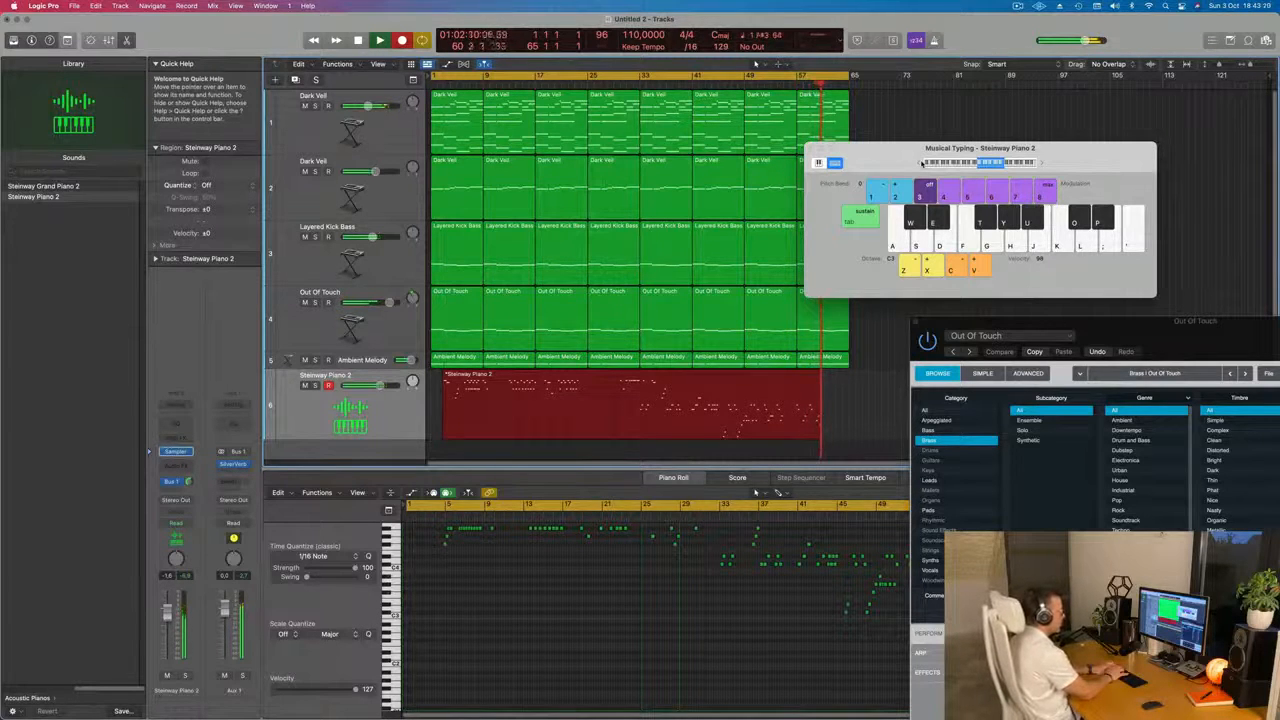
key(space)
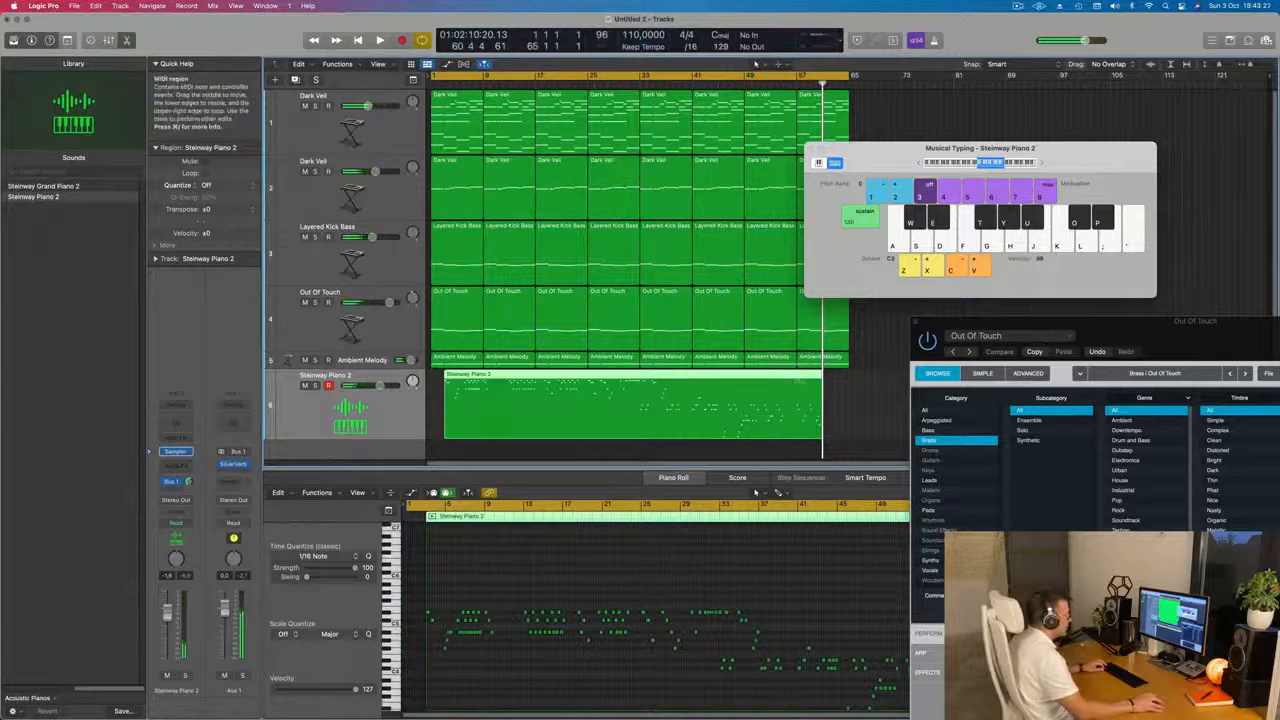
Step: Divide the Steinway Piano 2 region at bar 57, splitting any crossing notes, and delete the part before it
double_click(796, 379)
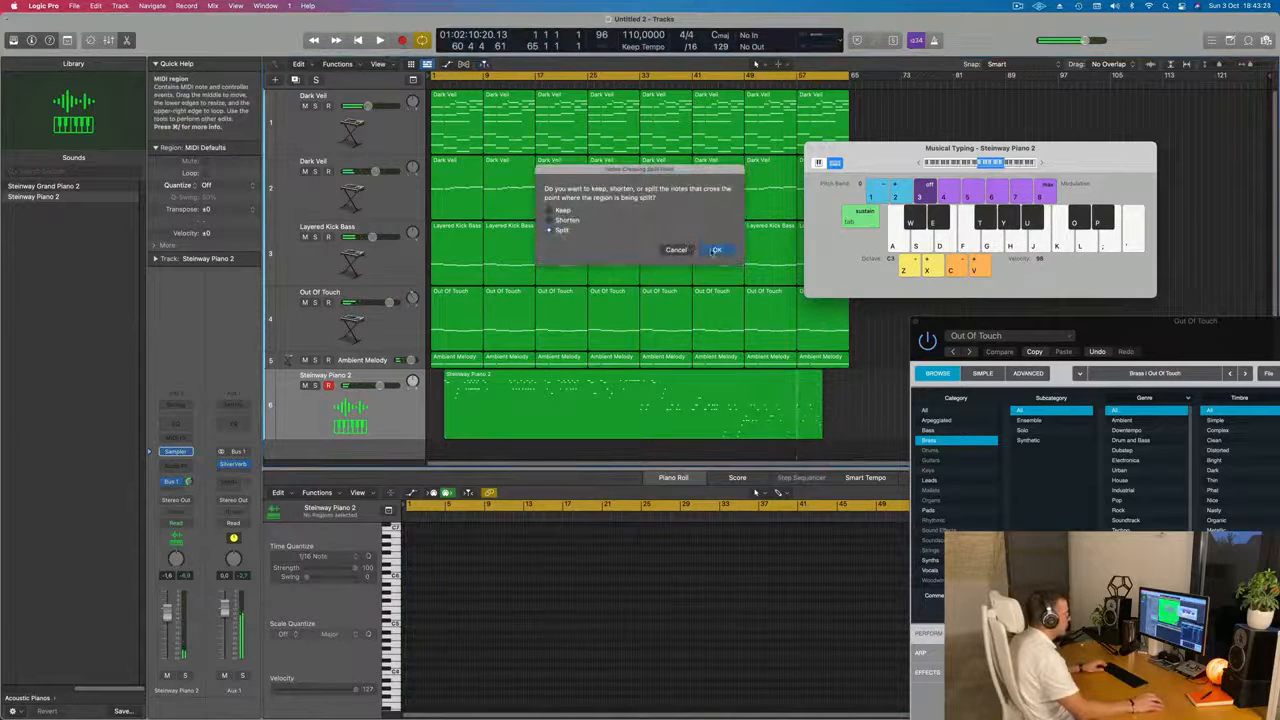
click(716, 250)
click(779, 384)
key(Delete)
Step: Move the remaining piano phrase to bar 1 and briefly play it from the start
drag(810, 395, 442, 395)
key(Return)
key(space)
key(space)
Step: Quantize all notes of the piano phrase to 1/16 notes
scroll(437, 663, up, 10)
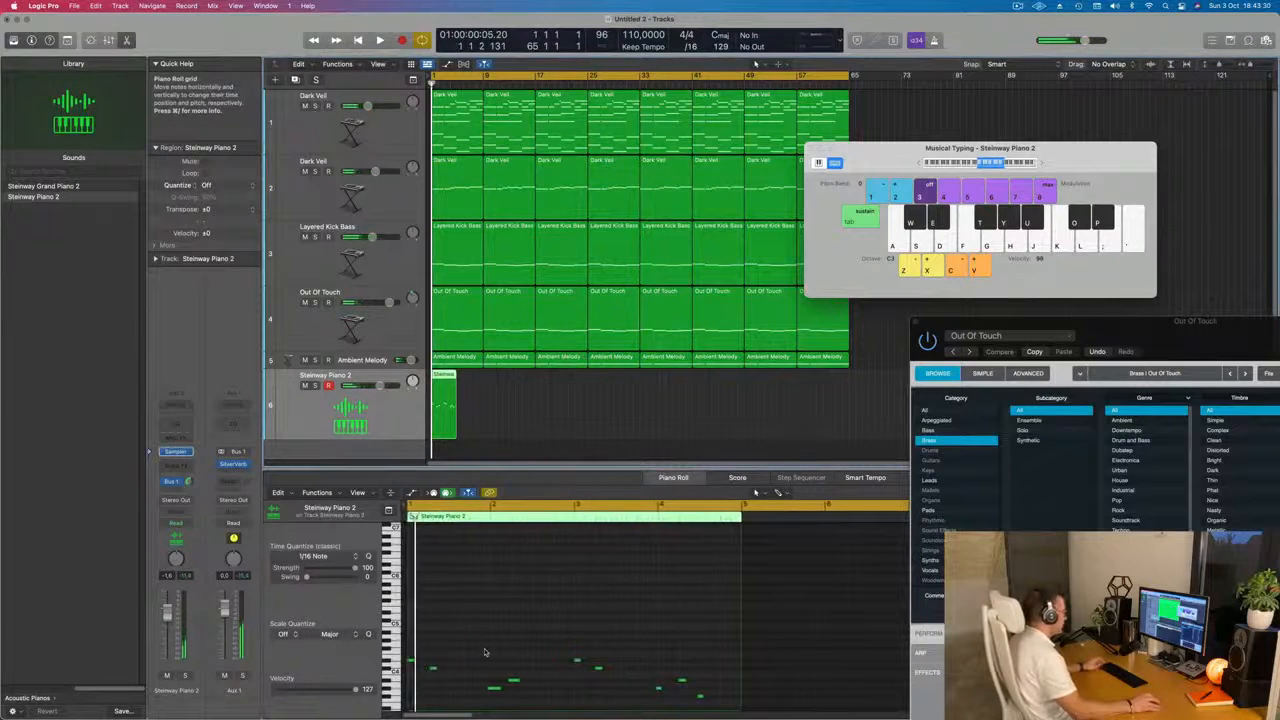
key(super+a)
click(528, 405)
click(445, 405)
click(471, 637)
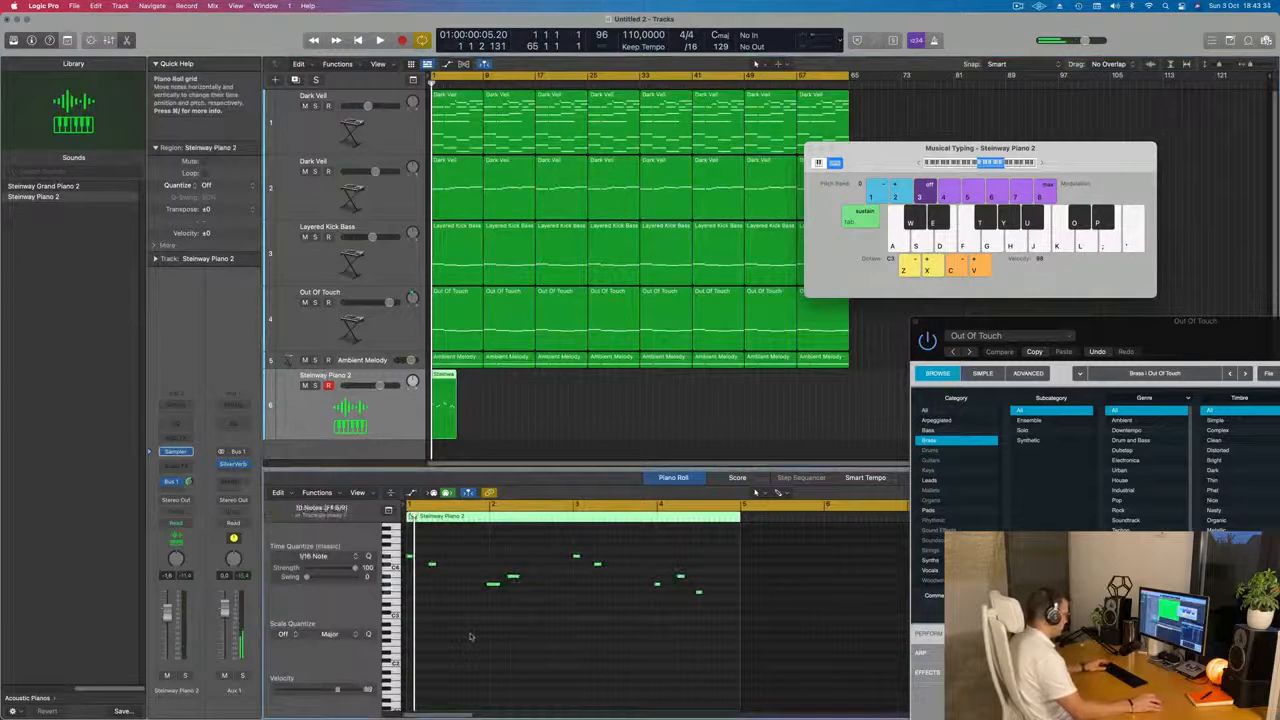
click(452, 621)
Step: Select the two notes in bar 2 and listen to the piano phrase's timing from the start
key(space)
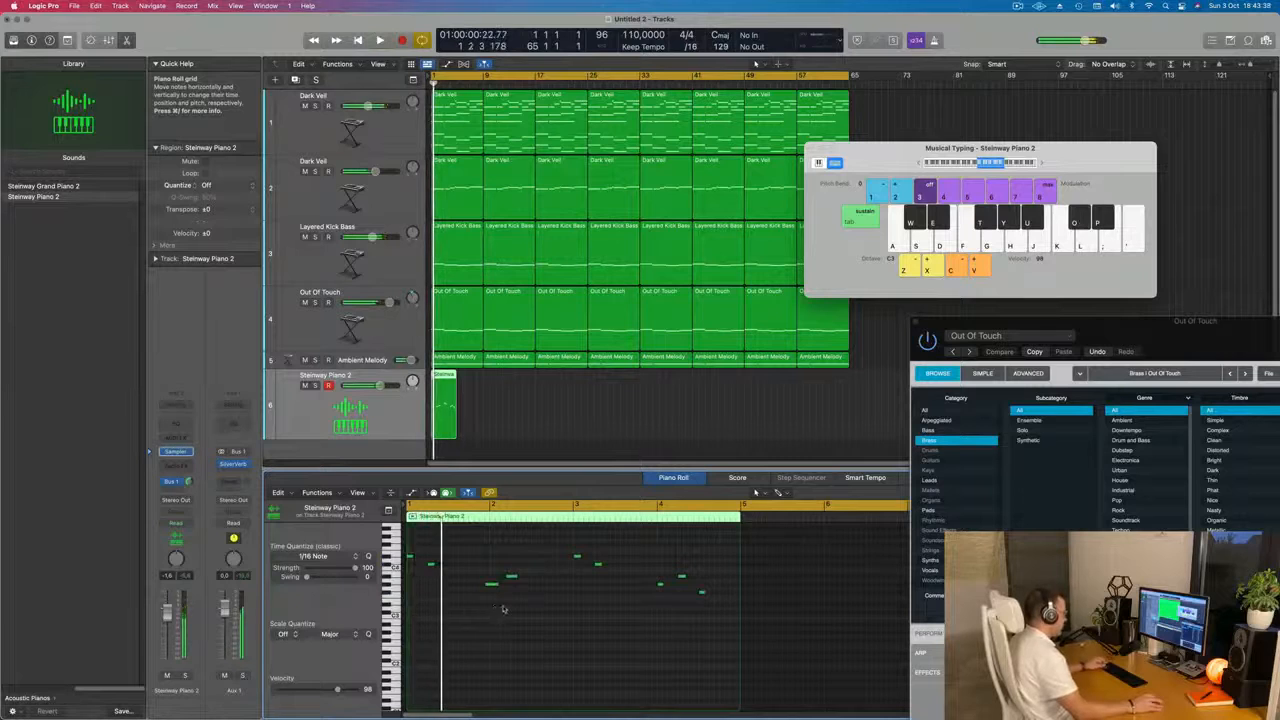
key(super+Right)
key(super+Right)
drag(504, 546, 563, 604)
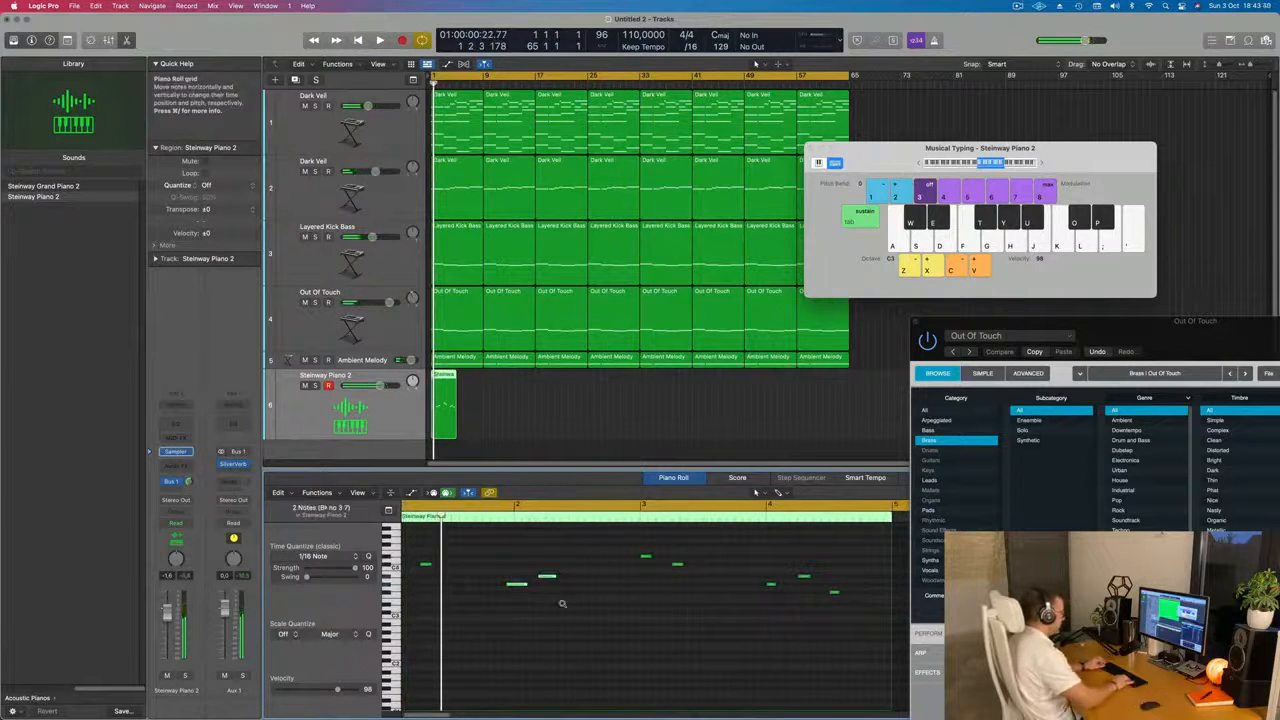
key(space)
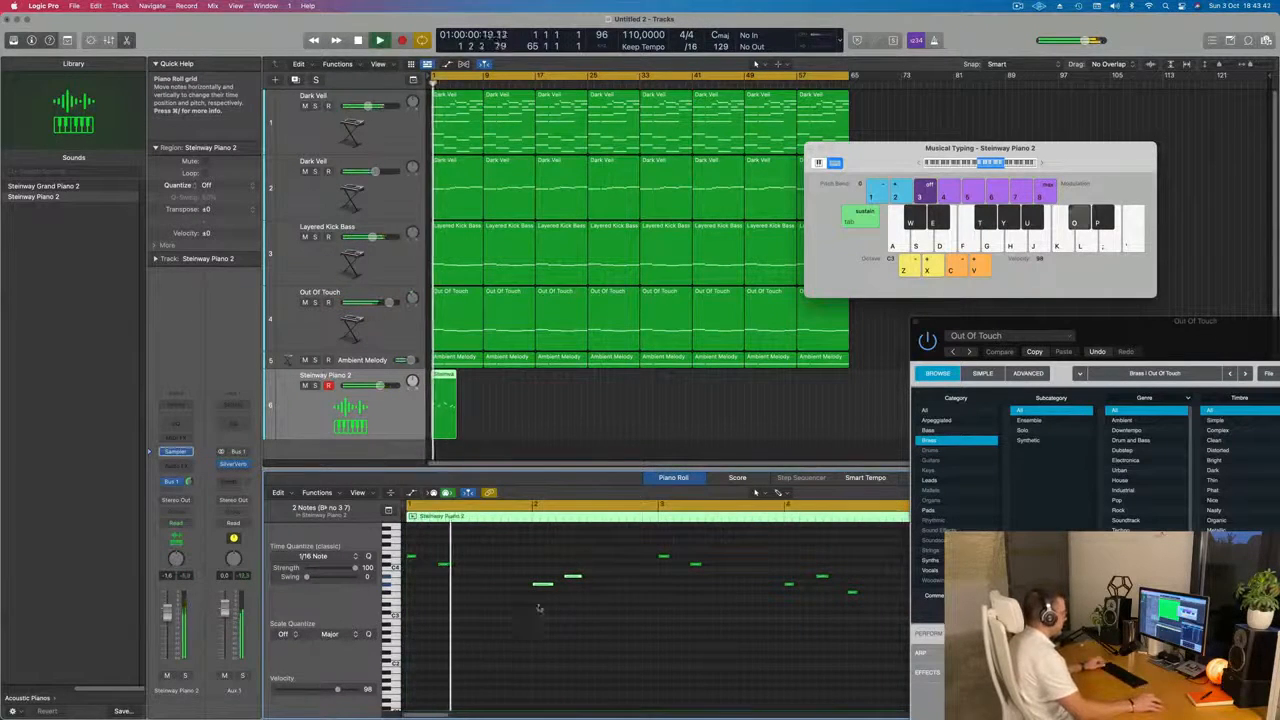
key(super+Left)
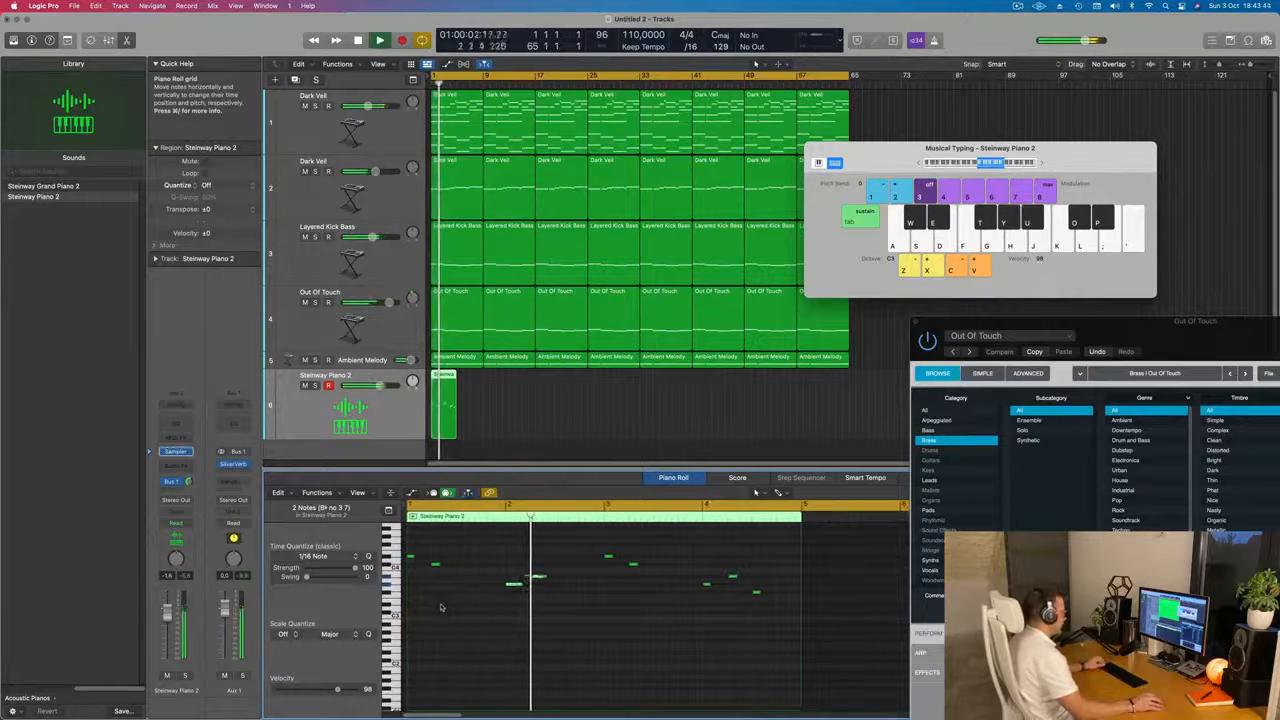
key(super+Left)
scroll(508, 615, right, 1)
scroll(510, 615, right, 2)
key(super+Left)
key(space)
key(space)
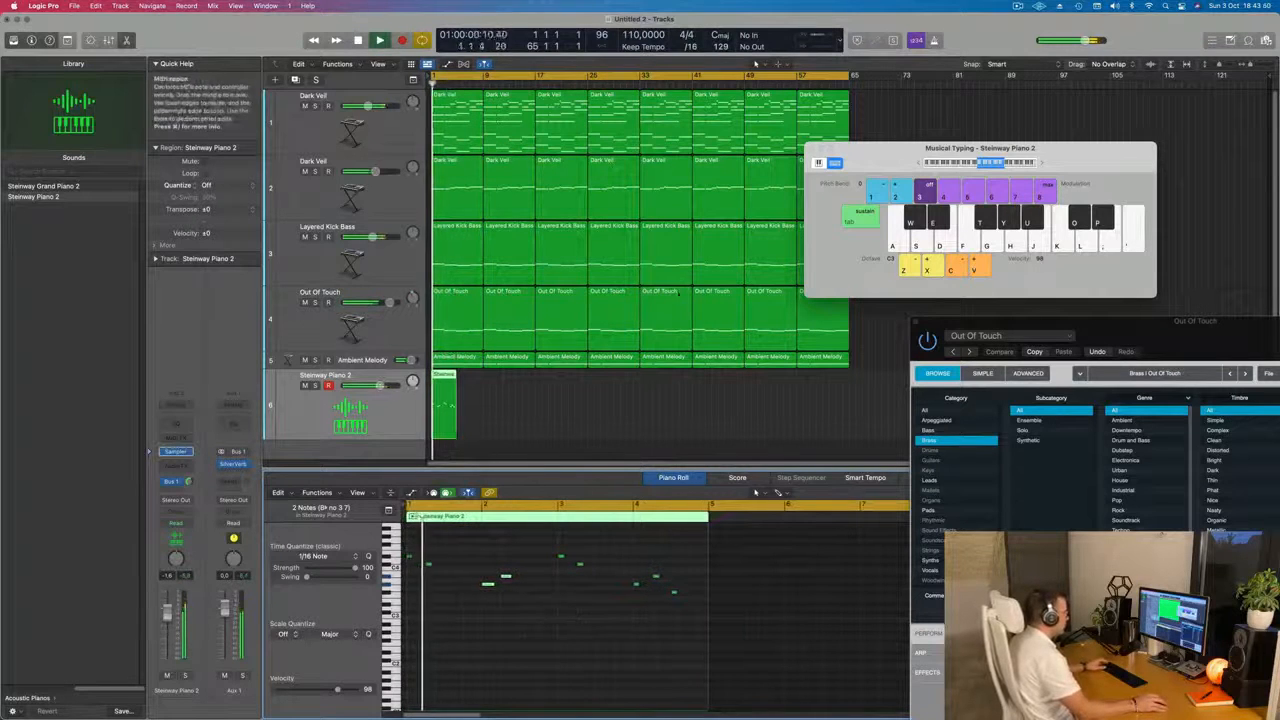
Step: Delete the three notes in bar 4 of the piano phrase and listen to the result
drag(637, 562, 689, 637)
key(BackSpace)
key(space)
key(space)
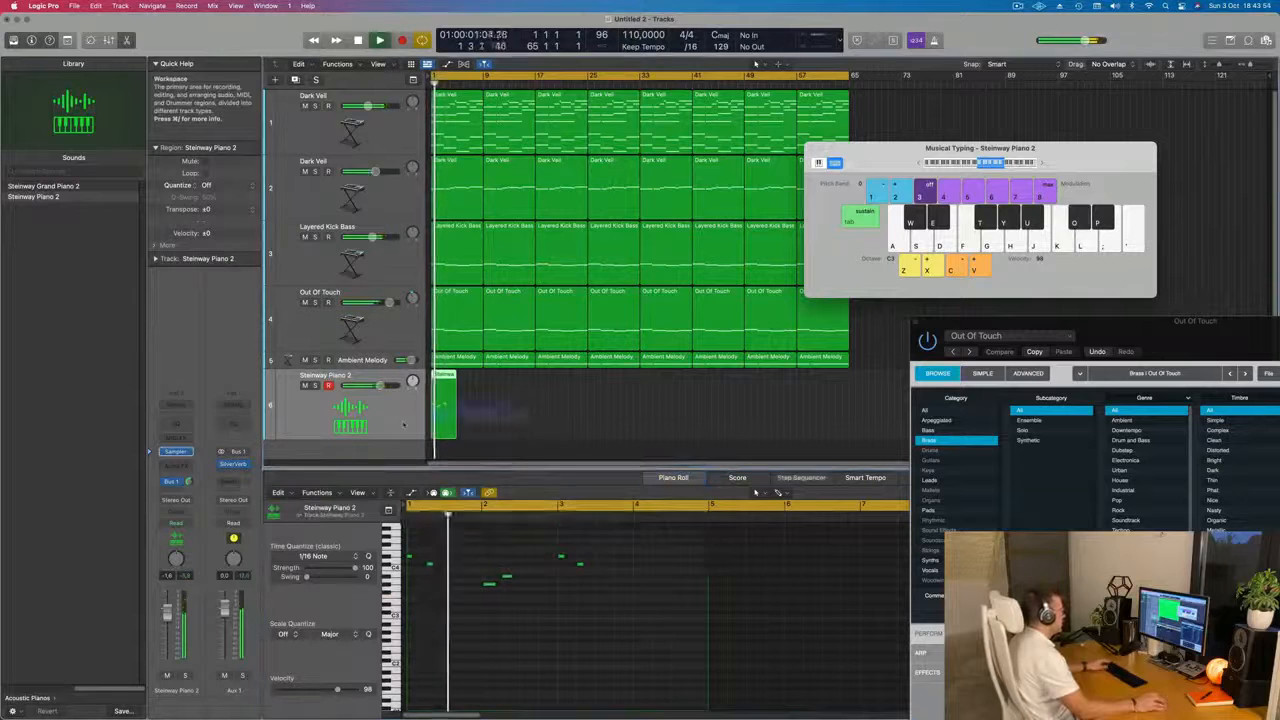
Step: Repeat the four-bar piano region back to back until it fills the arrangement up to bar 65
key(space)
key(space)
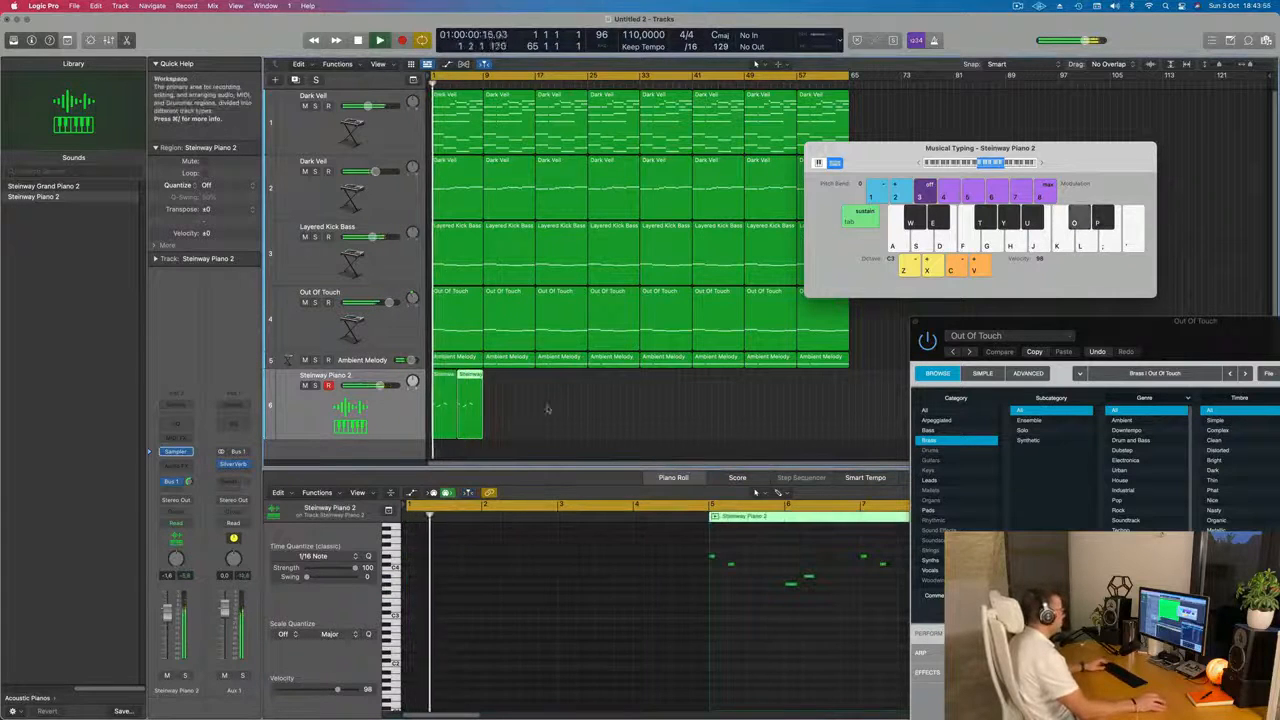
key(super+r)
key(super+r)
key(super+r)
key(super+r)
key(super+r)
key(super+r)
key(super+r)
key(super+r)
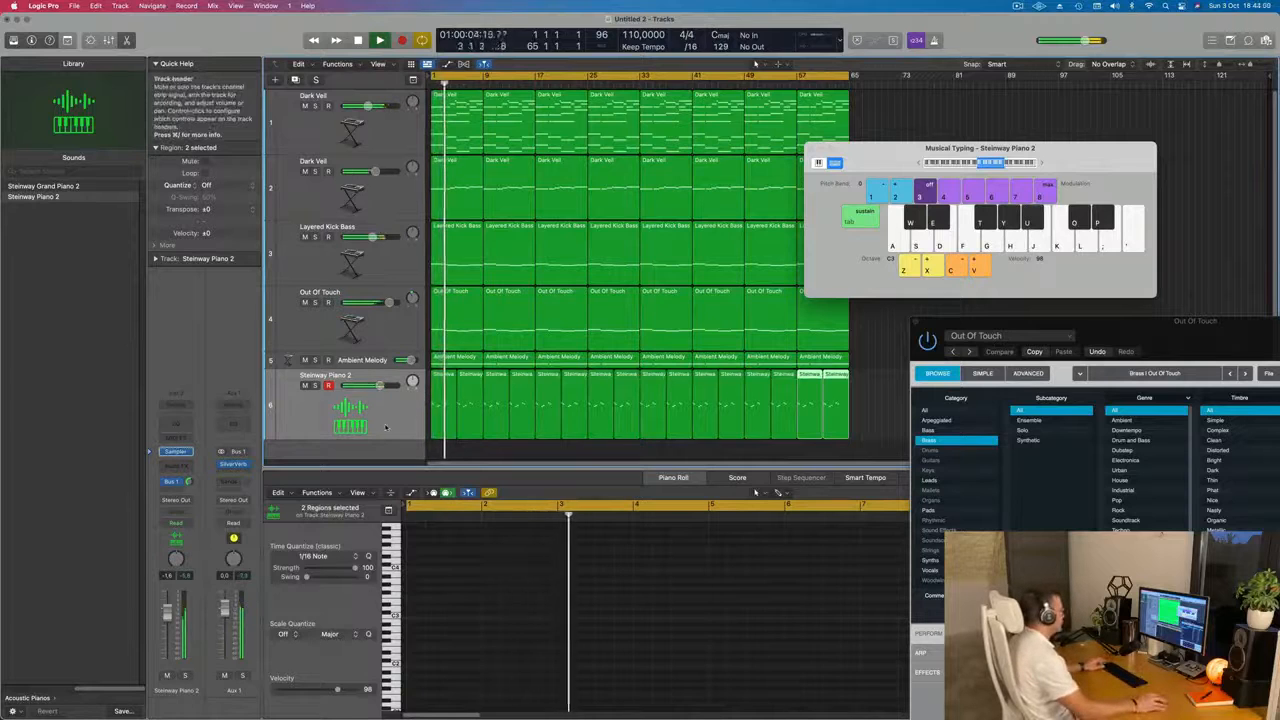
Step: Mute the second Dark Veil track while the arrangement plays
scroll(381, 430, down, 3)
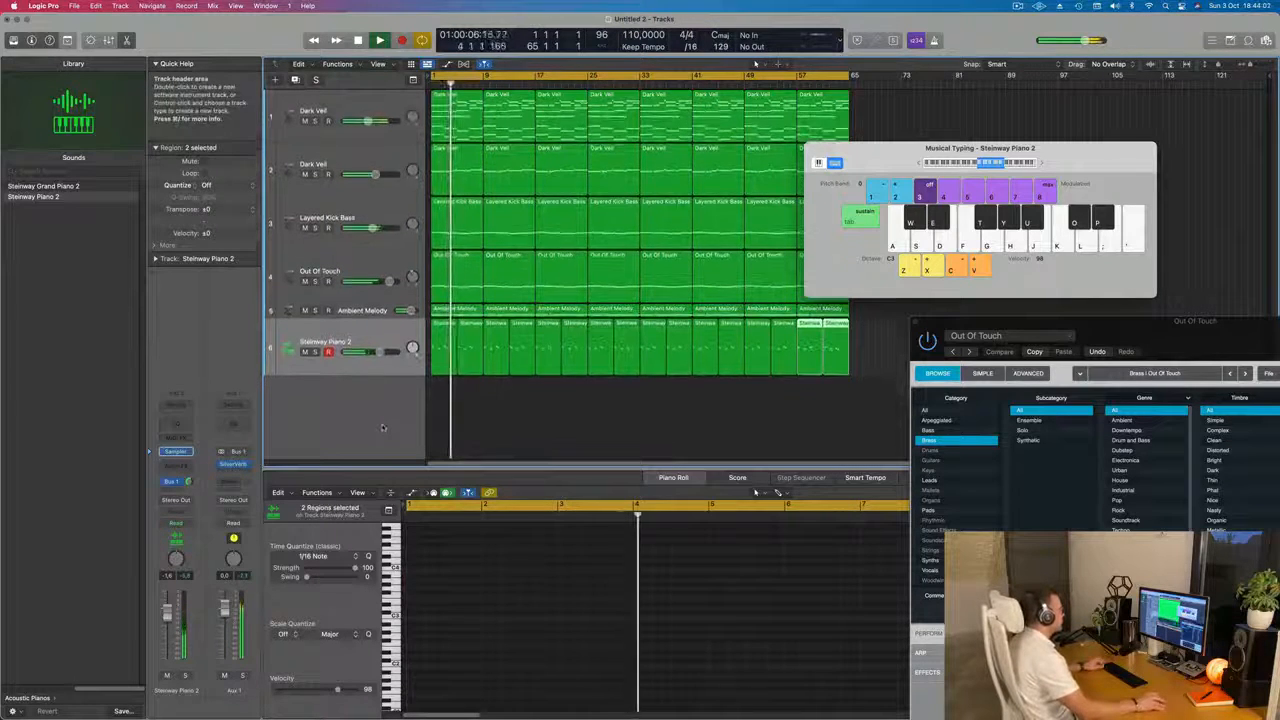
scroll(381, 430, down, 2)
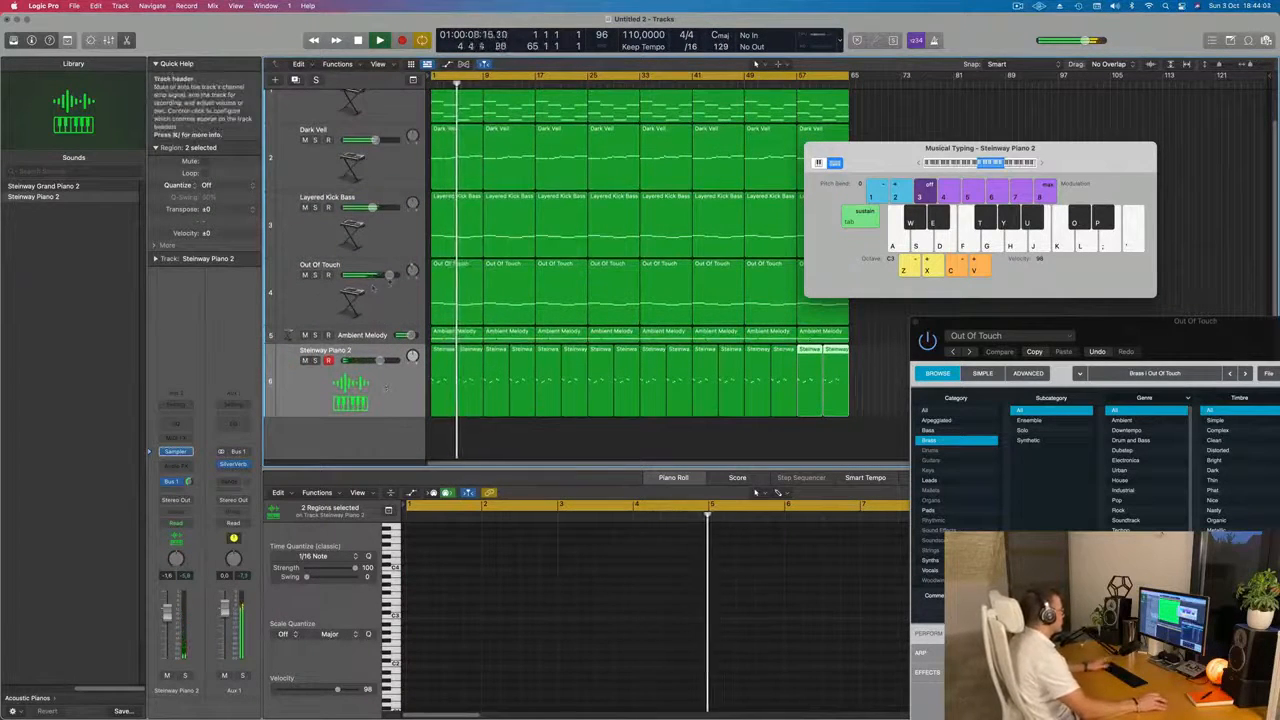
click(383, 172)
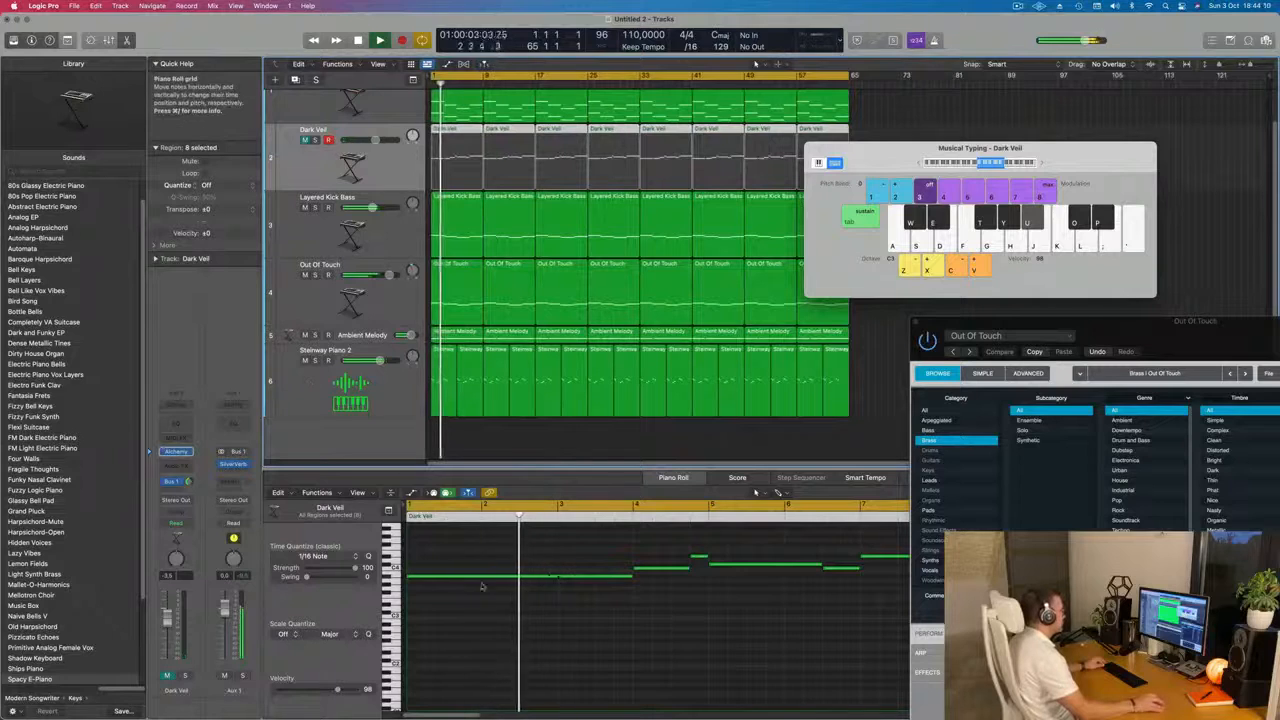
Step: Duplicate the Steinway Piano 2 track as a new empty track directly below it
click(404, 381)
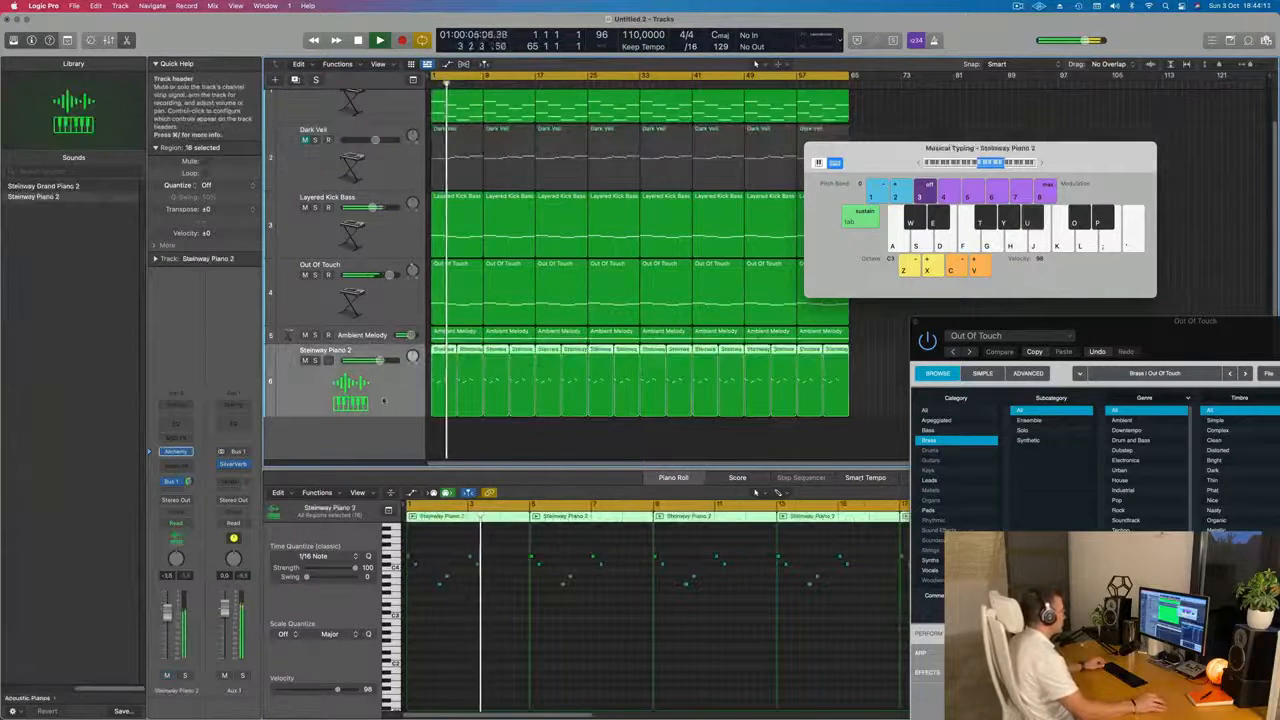
key(super+Right)
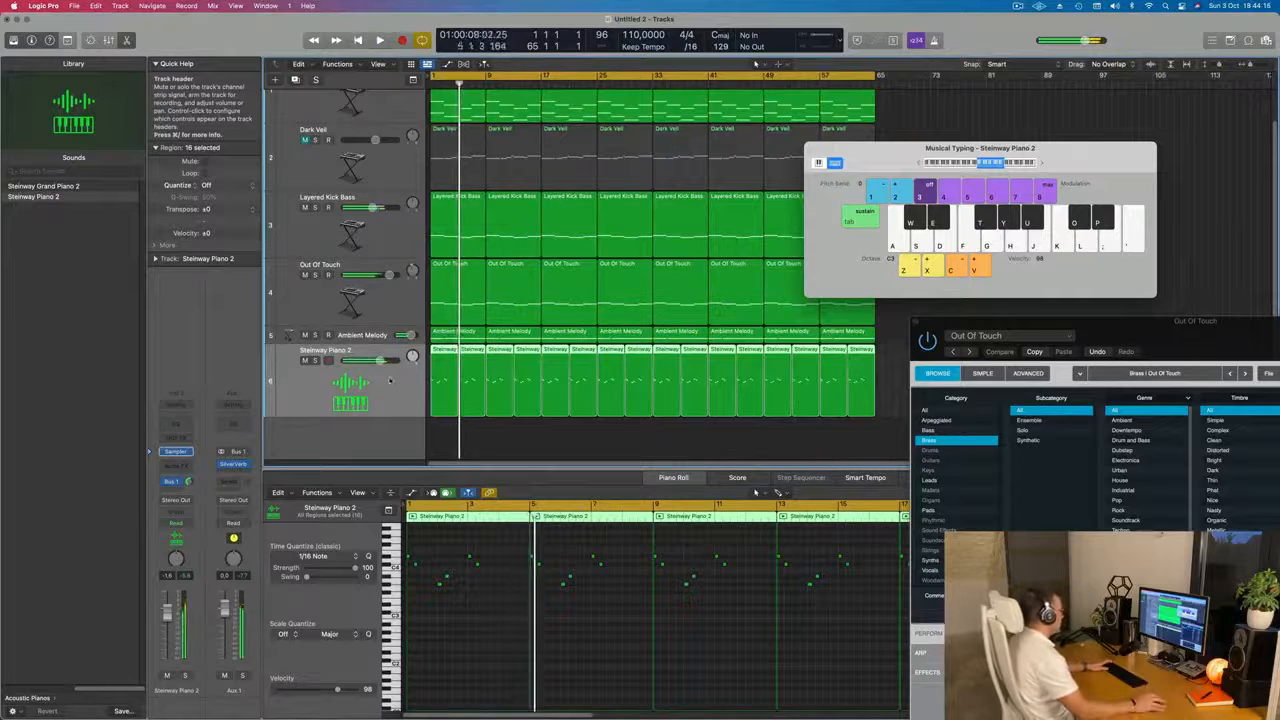
click(295, 80)
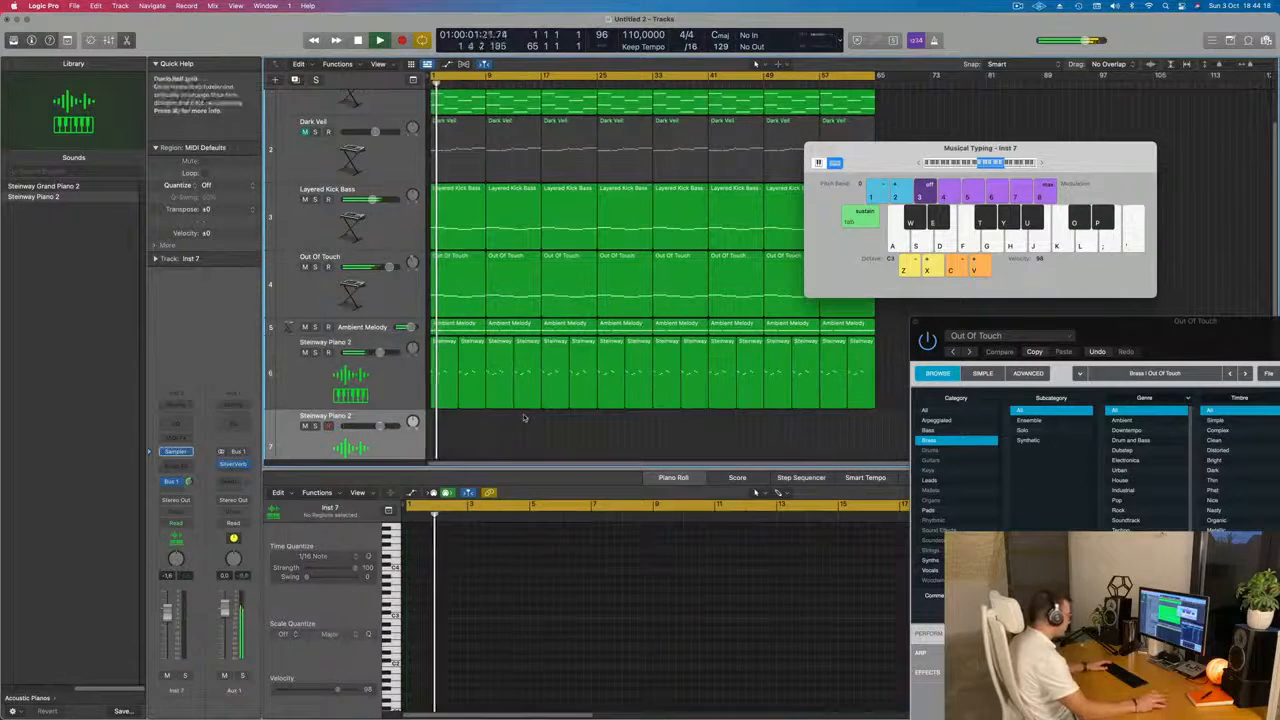
Step: Place the first piano region on the new track at bar 1 and refill its original spot with a copy
click(446, 372)
drag(446, 345, 444, 420)
scroll(489, 592, up, 5)
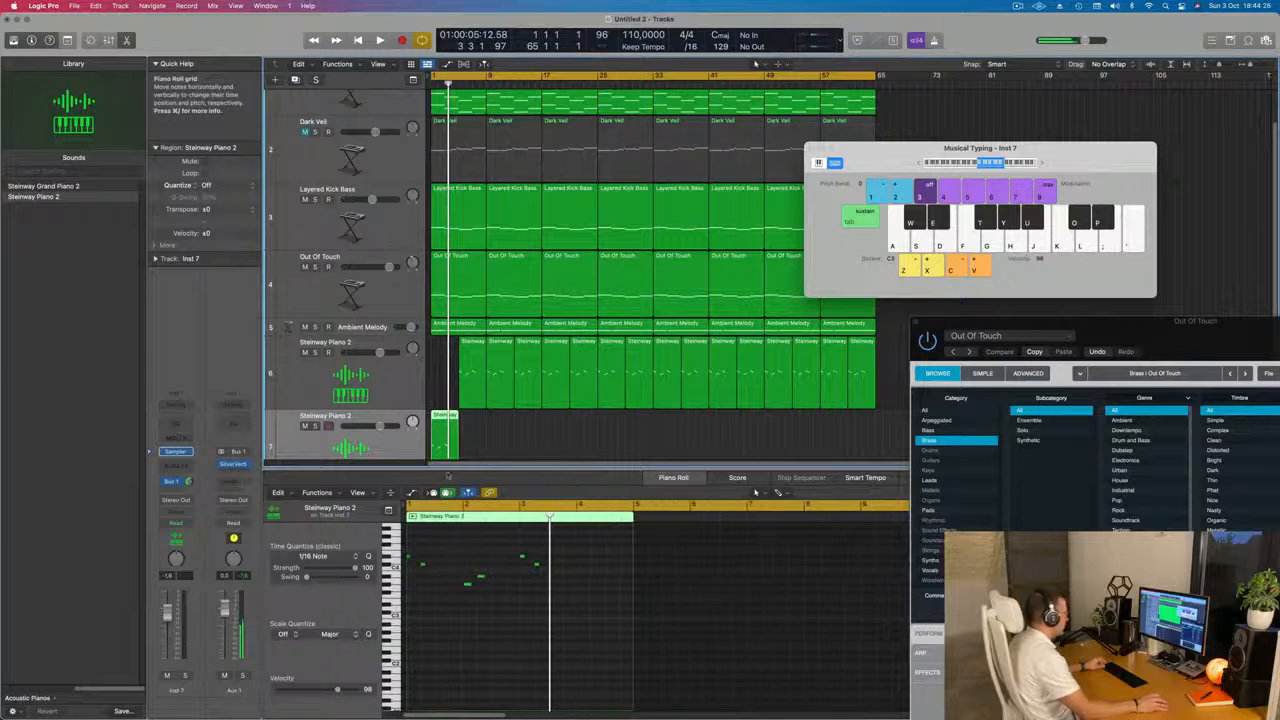
click(476, 345)
mouse_move(476, 345)
mouse_down()
mouse_move(449, 344)
mouse_move(468, 349)
mouse_up()
Step: Remove the middle notes of the new track's piano region and stretch its last bar 3 note to the region's end
click(448, 416)
scroll(438, 556, right, 1)
scroll(430, 556, left, 1)
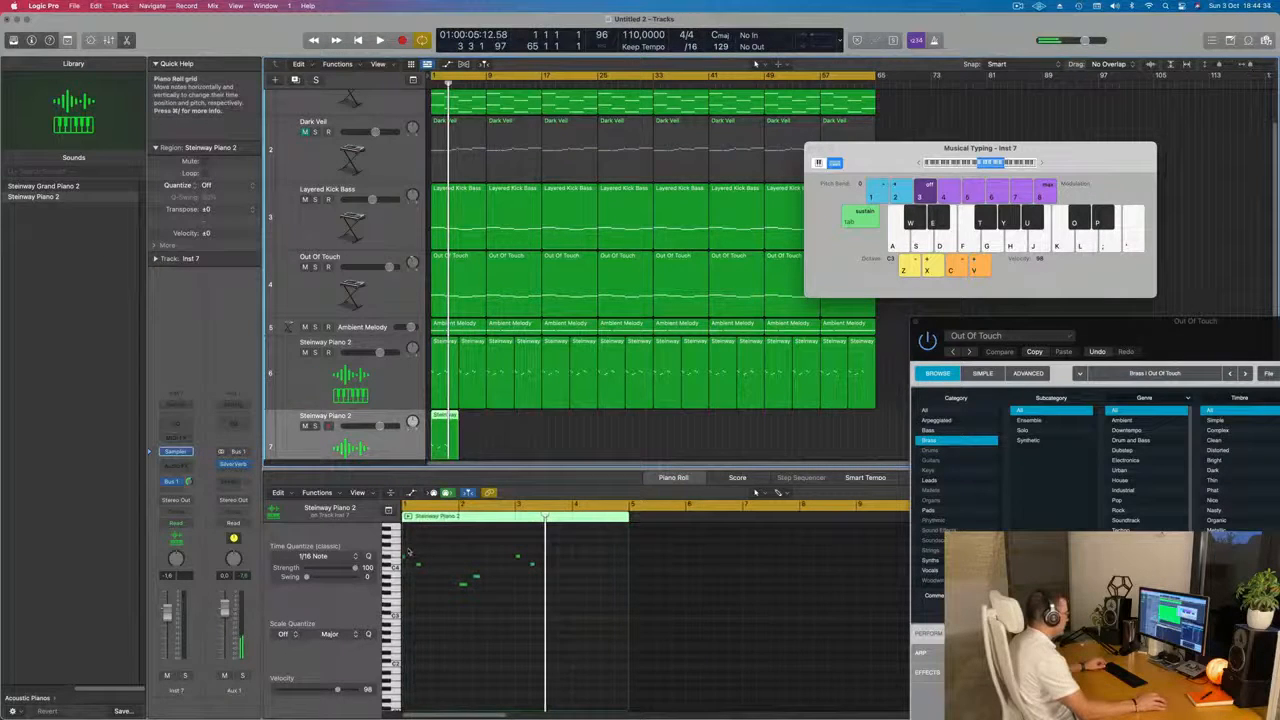
click(405, 558)
mouse_move(515, 598)
mouse_down()
mouse_move(543, 569)
mouse_move(622, 570)
mouse_up()
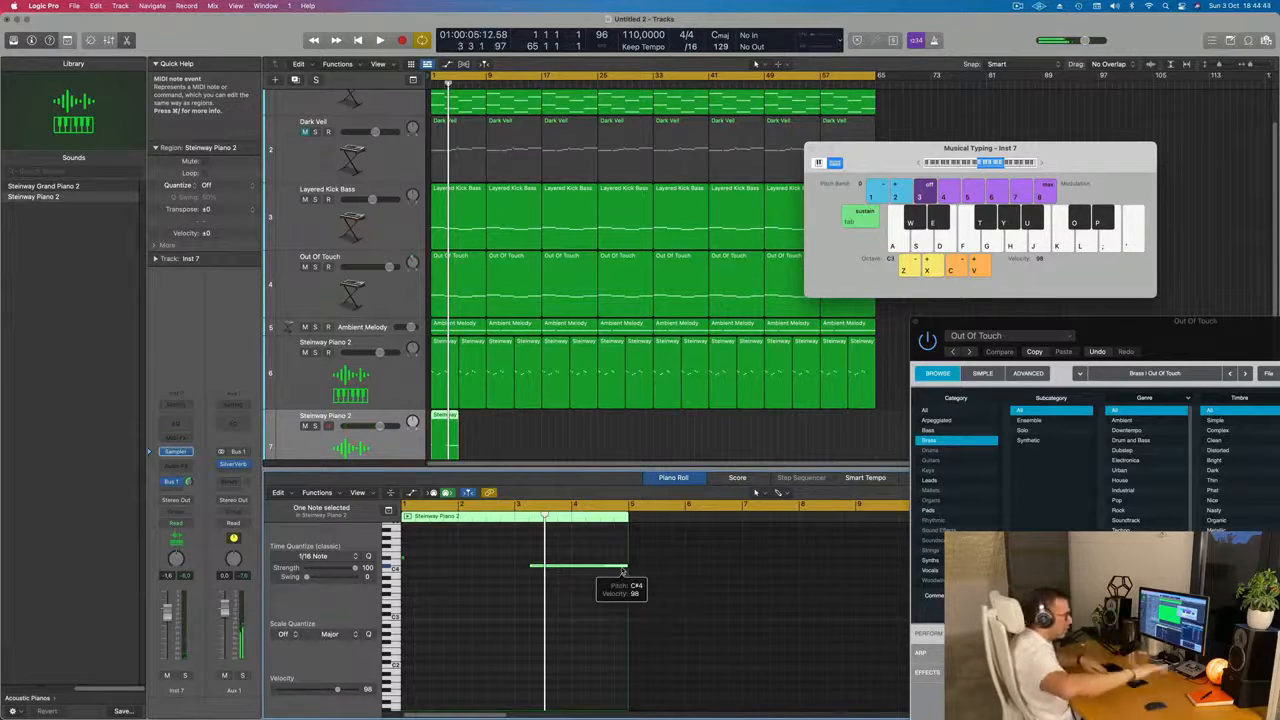
Step: Listen to the new layer from the start and inspect its Sampler instrument settings
scroll(624, 569, right, 8)
key(space)
key(space)
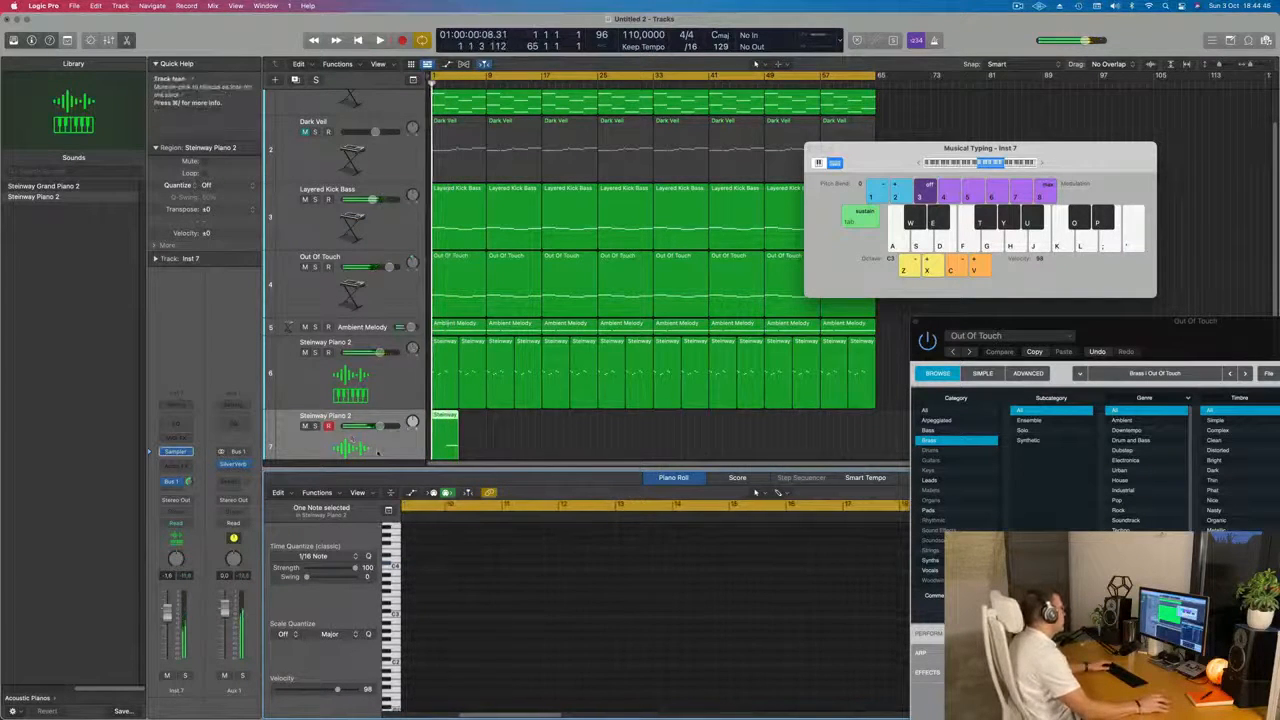
click(300, 440)
key(space)
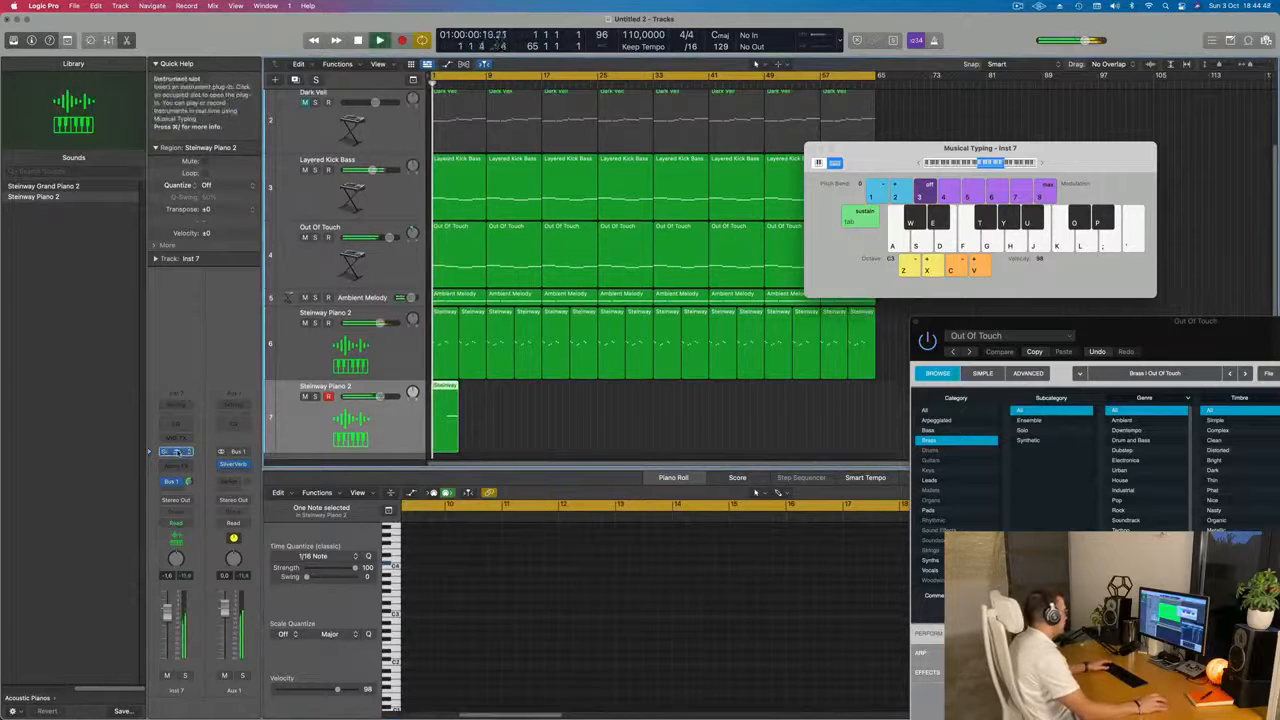
click(175, 452)
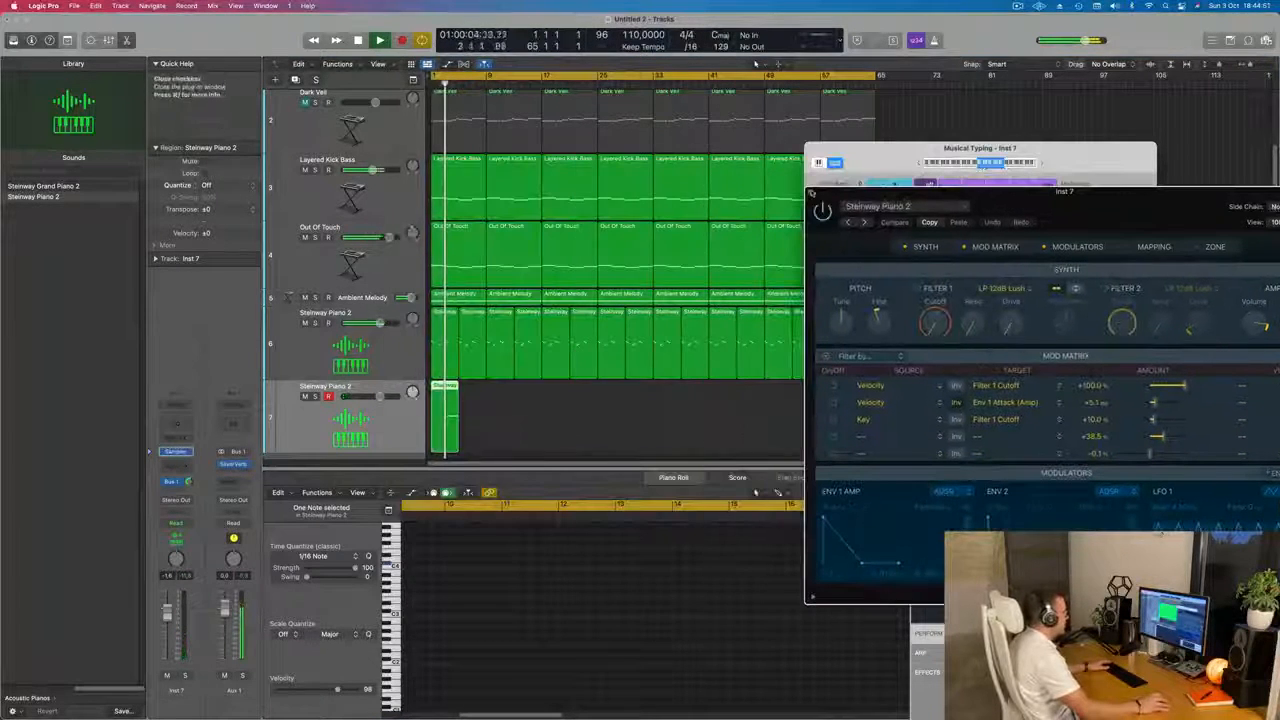
click(718, 177)
key(space)
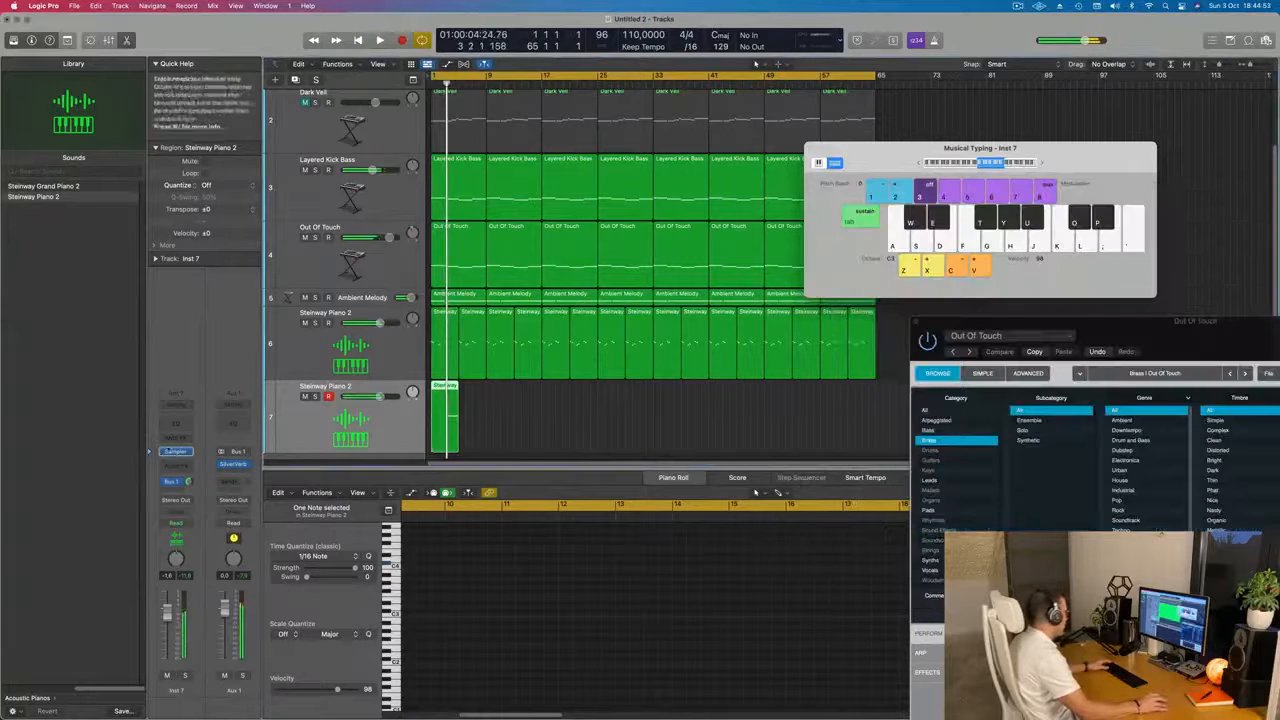
Step: Replace the new track's Sampler with a stereo Alchemy instrument and load the Deep Blue preset from the Soundscapes category
click(190, 452)
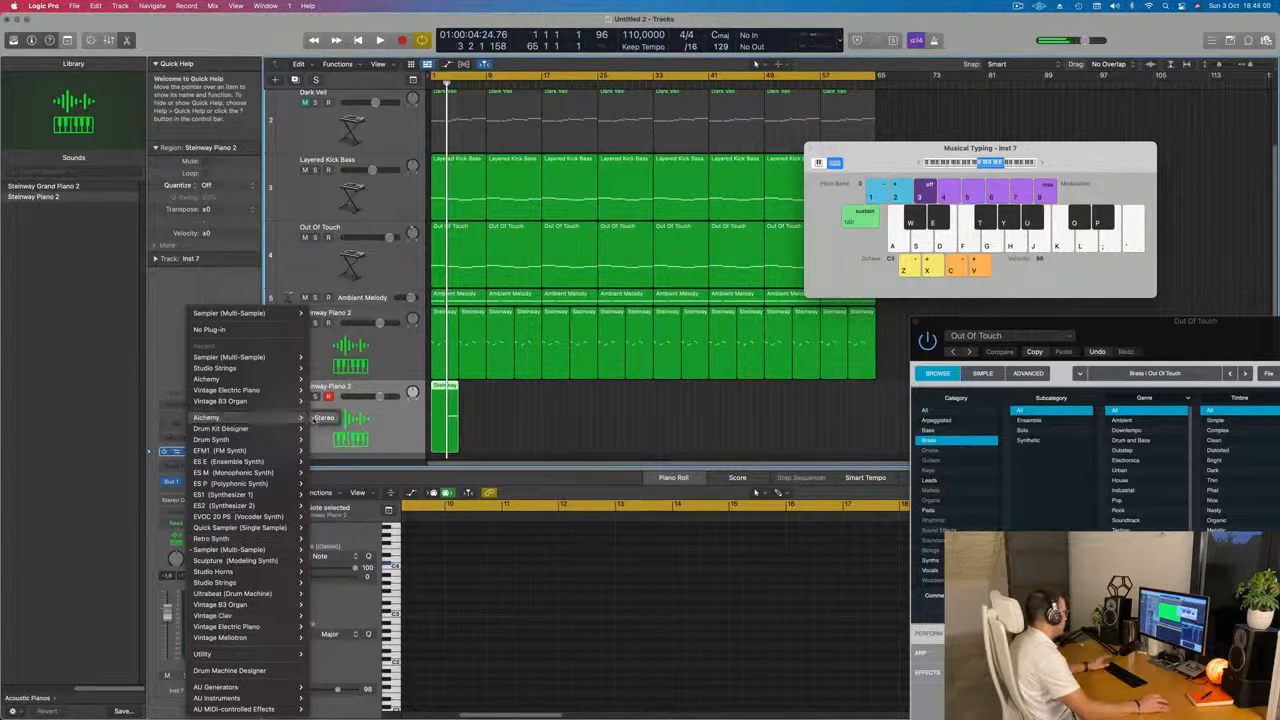
click(318, 418)
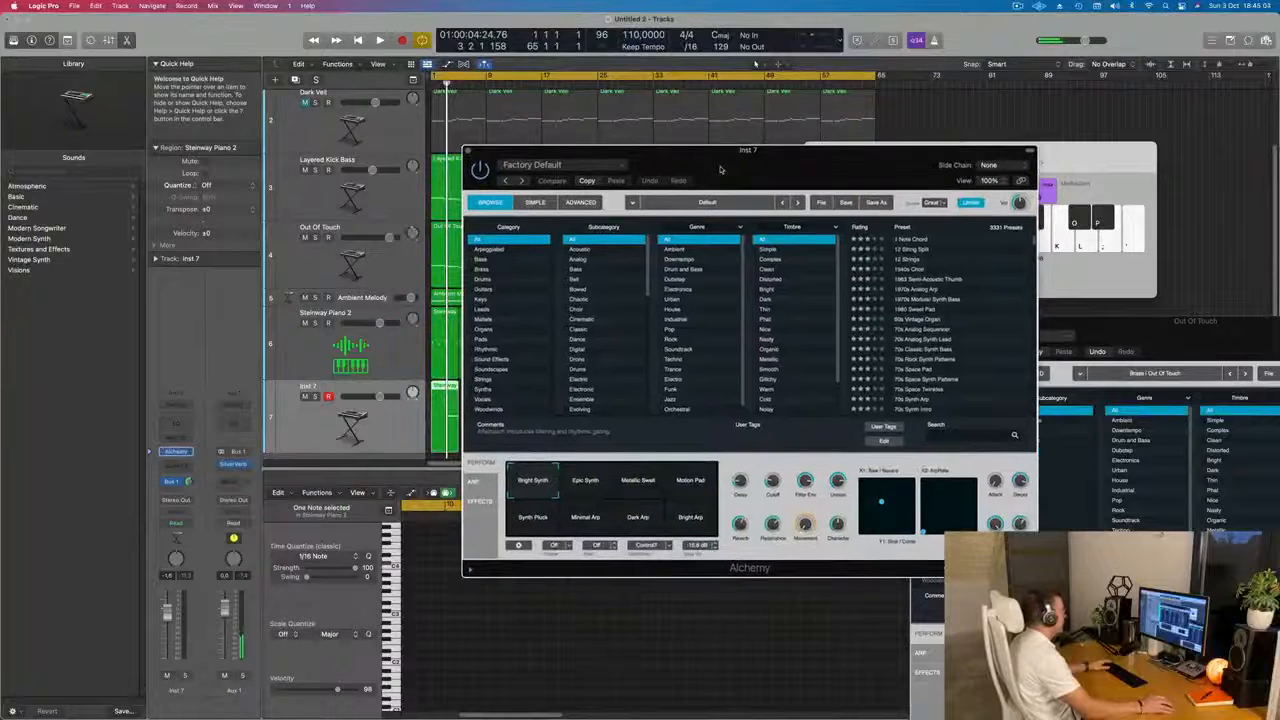
drag(720, 169, 712, 171)
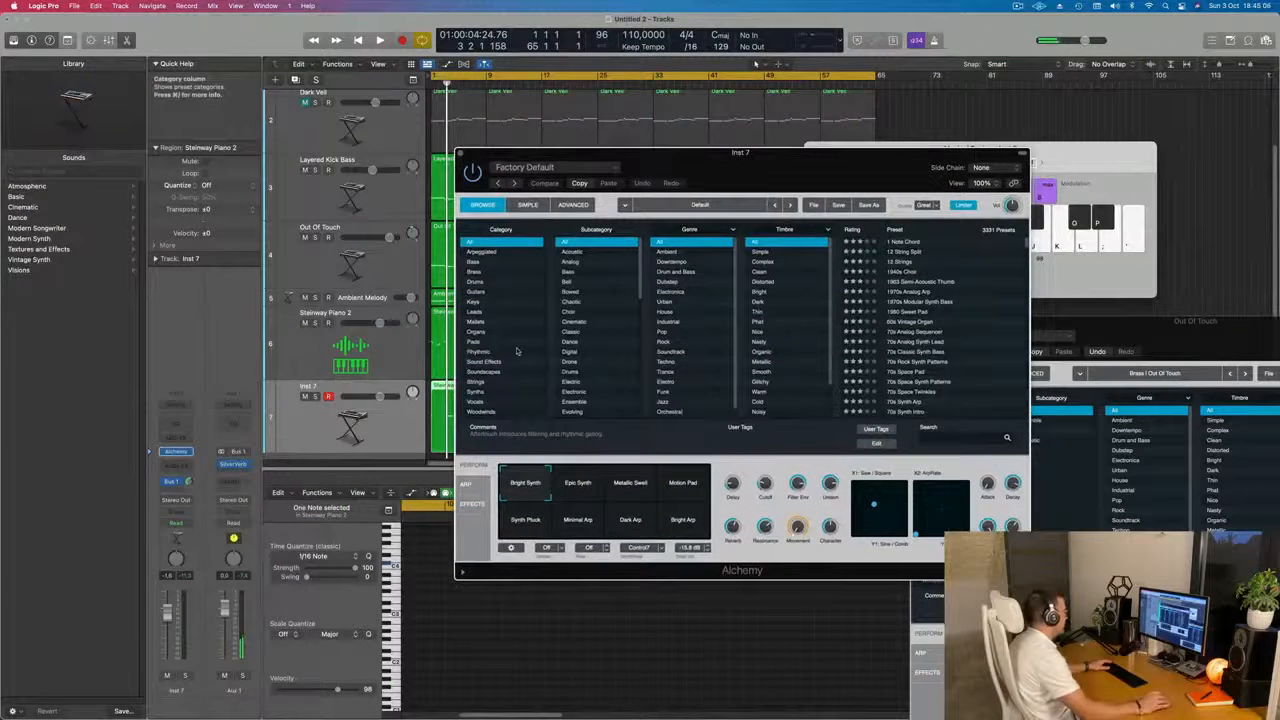
click(482, 372)
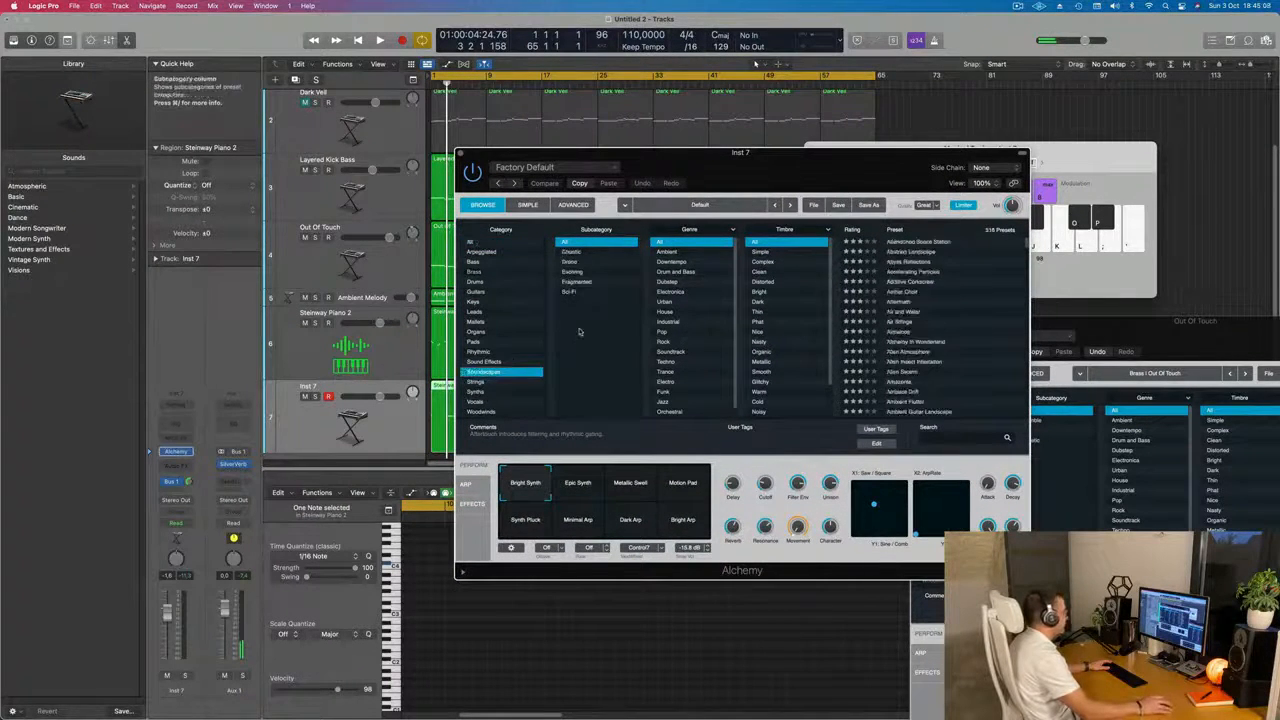
scroll(918, 320, down, 15)
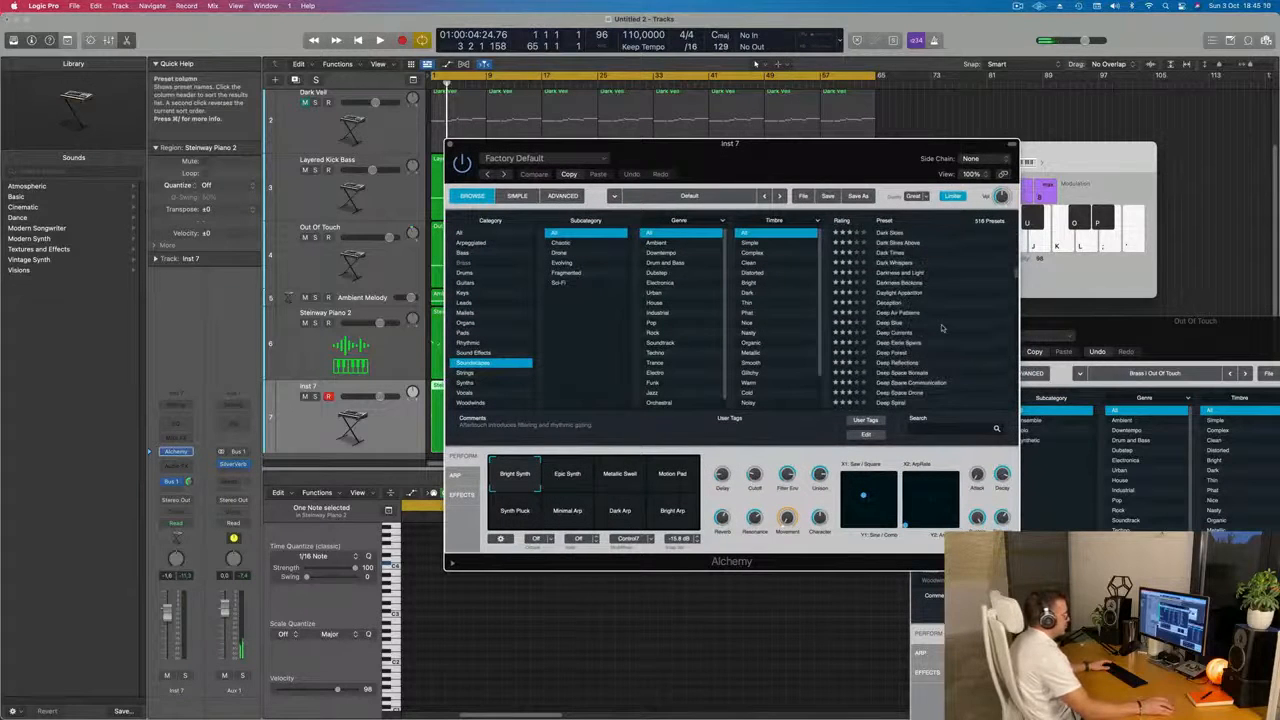
click(892, 330)
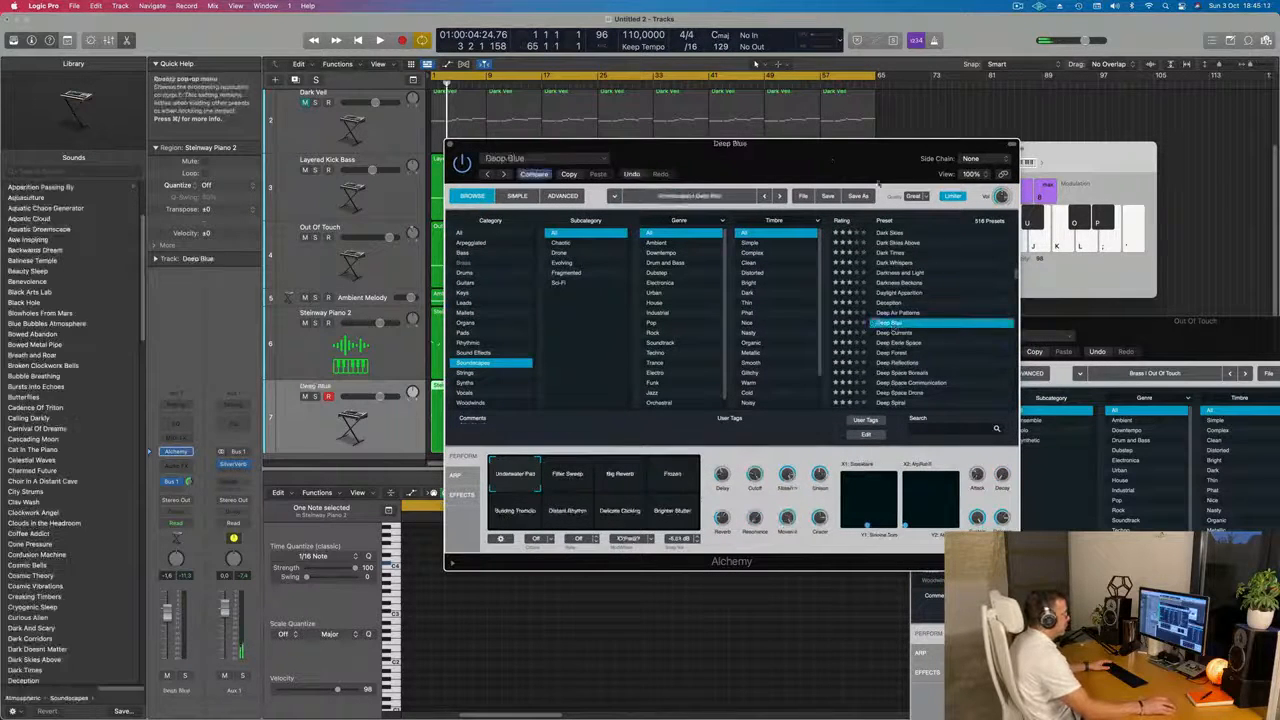
Step: Raise the Deep Blue track's volume to about 2.5 dB while checking it in the mix and briefly soloed
key(space)
key(super+Right)
key(super+Right)
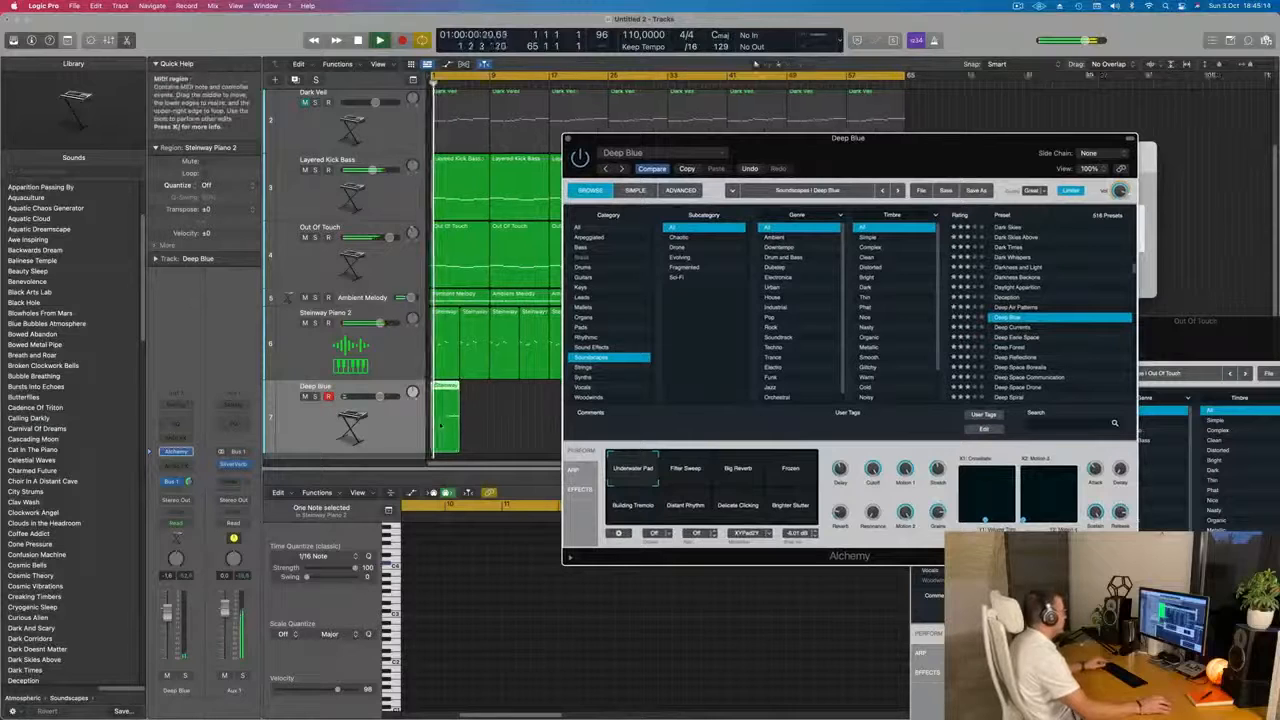
drag(772, 148, 940, 152)
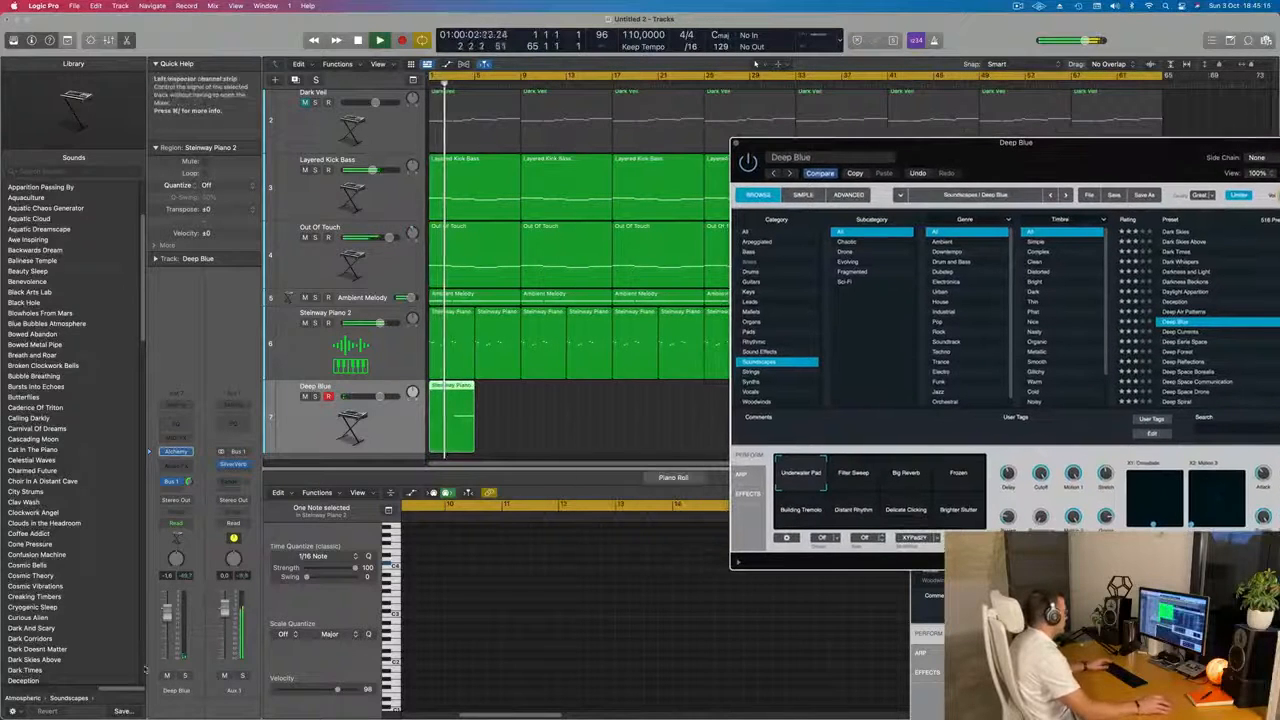
click(168, 613)
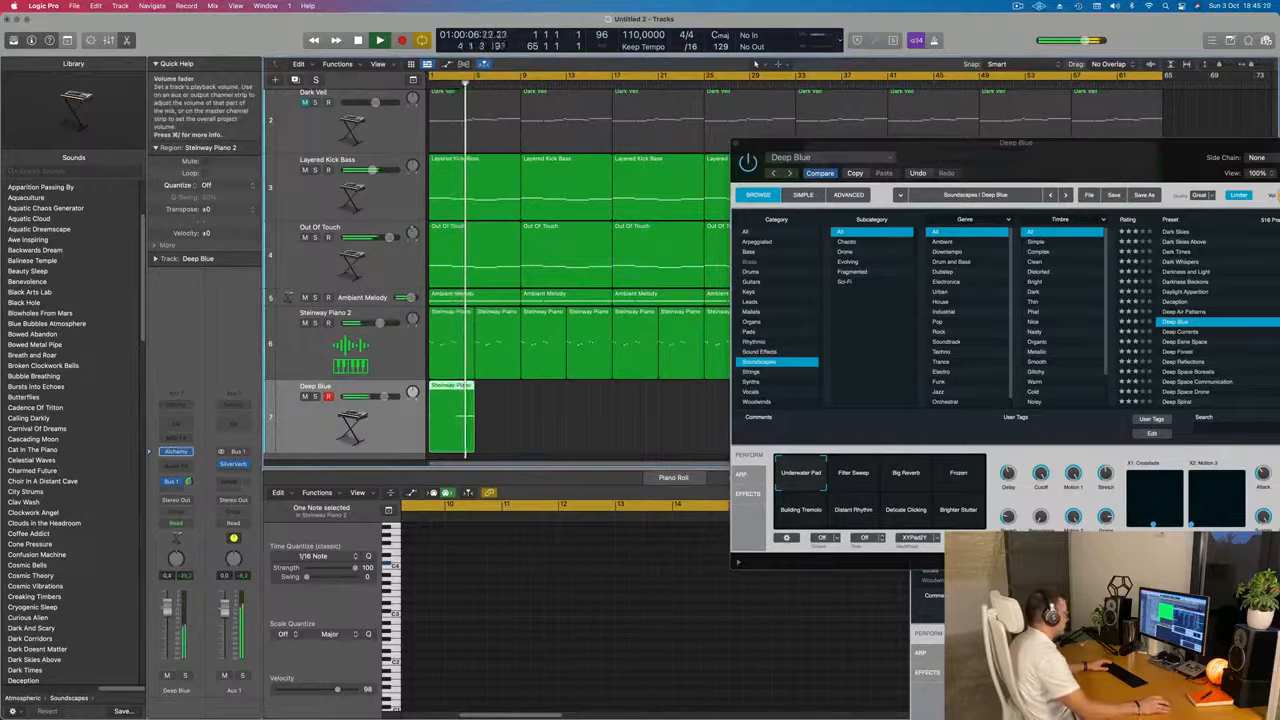
click(186, 677)
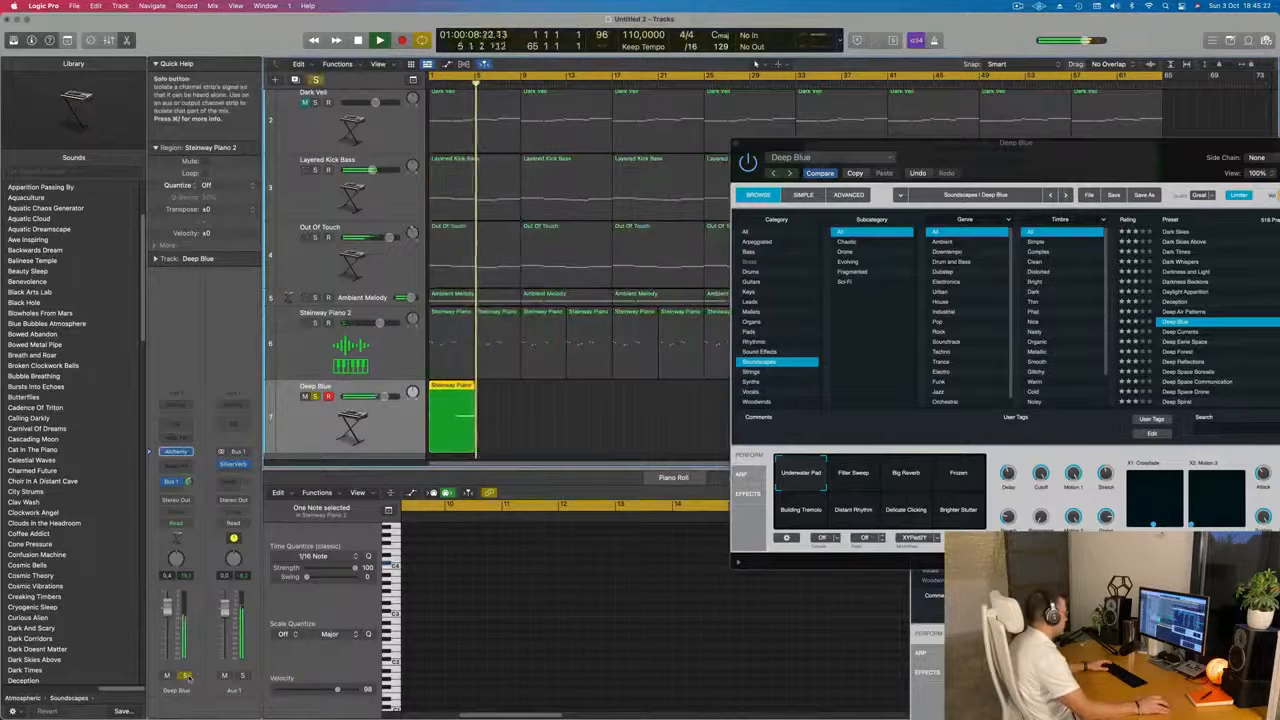
click(188, 677)
key(space)
key(space)
drag(1056, 163, 906, 168)
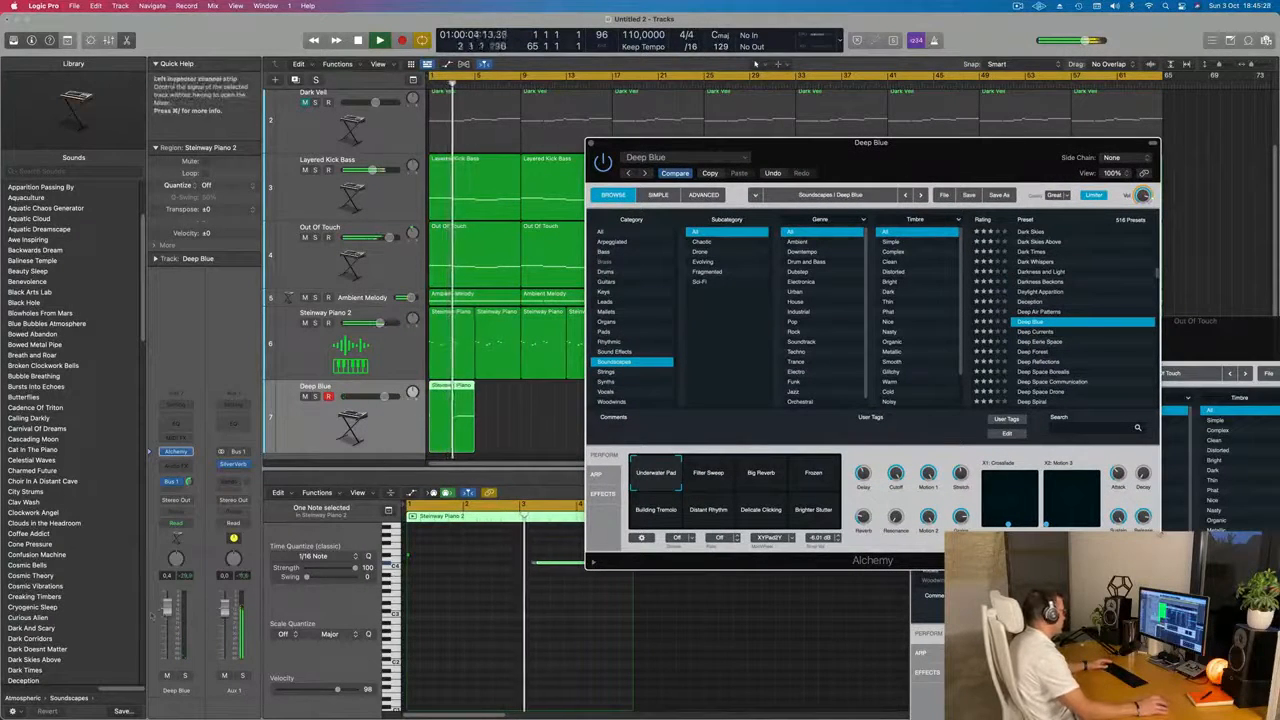
drag(167, 608, 167, 601)
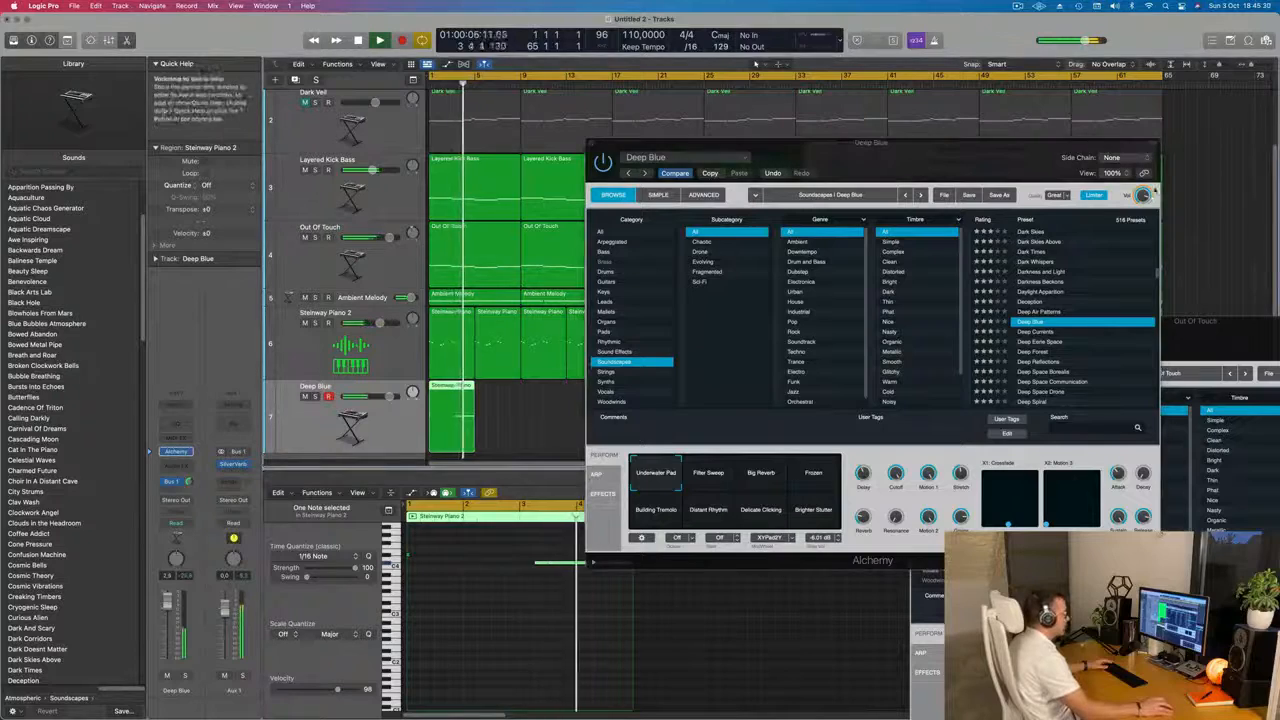
drag(987, 154, 1079, 256)
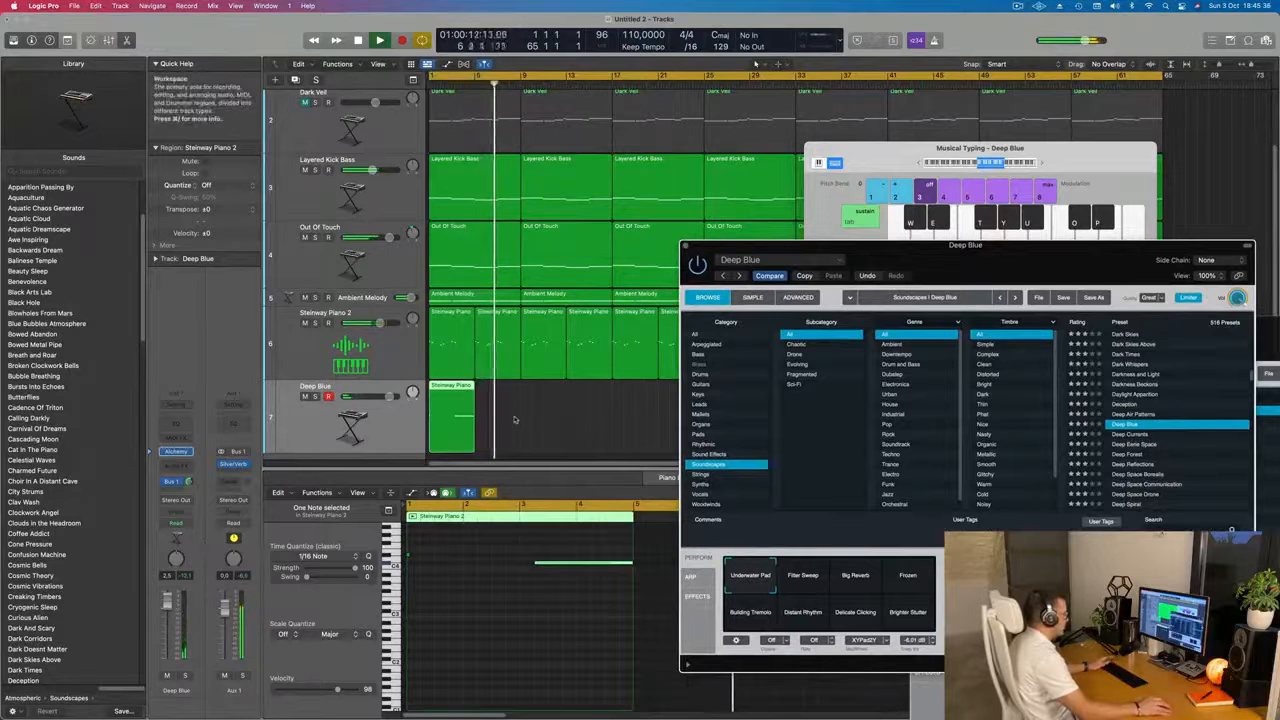
Step: Shorten the long note in the Deep Blue region to end around the middle of bar 4 and replay it
click(492, 544)
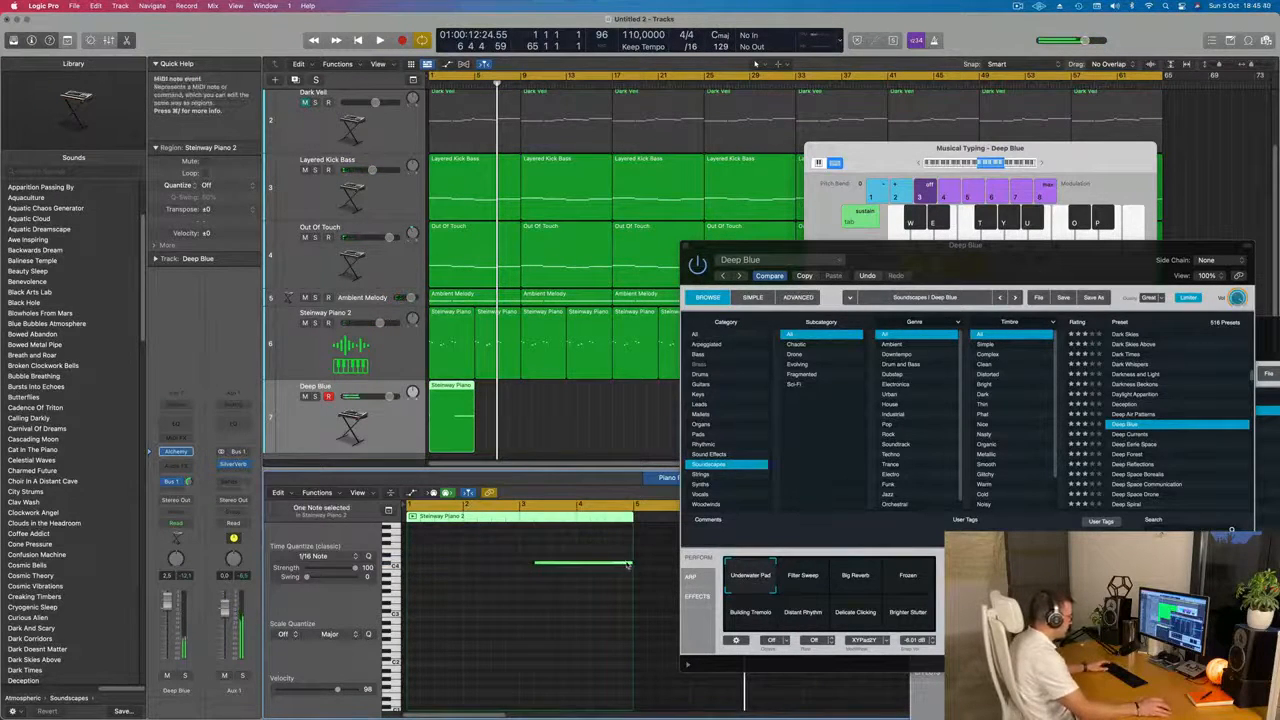
drag(631, 563, 604, 563)
key(Return)
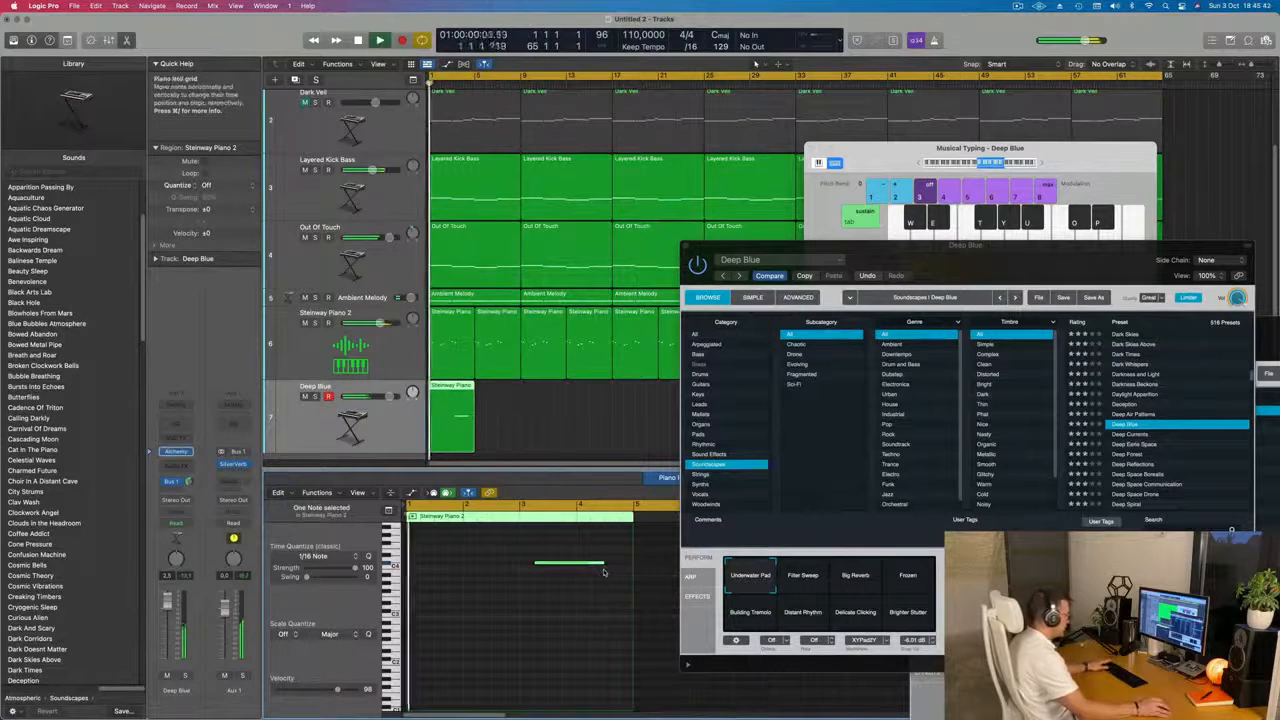
drag(937, 246, 837, 127)
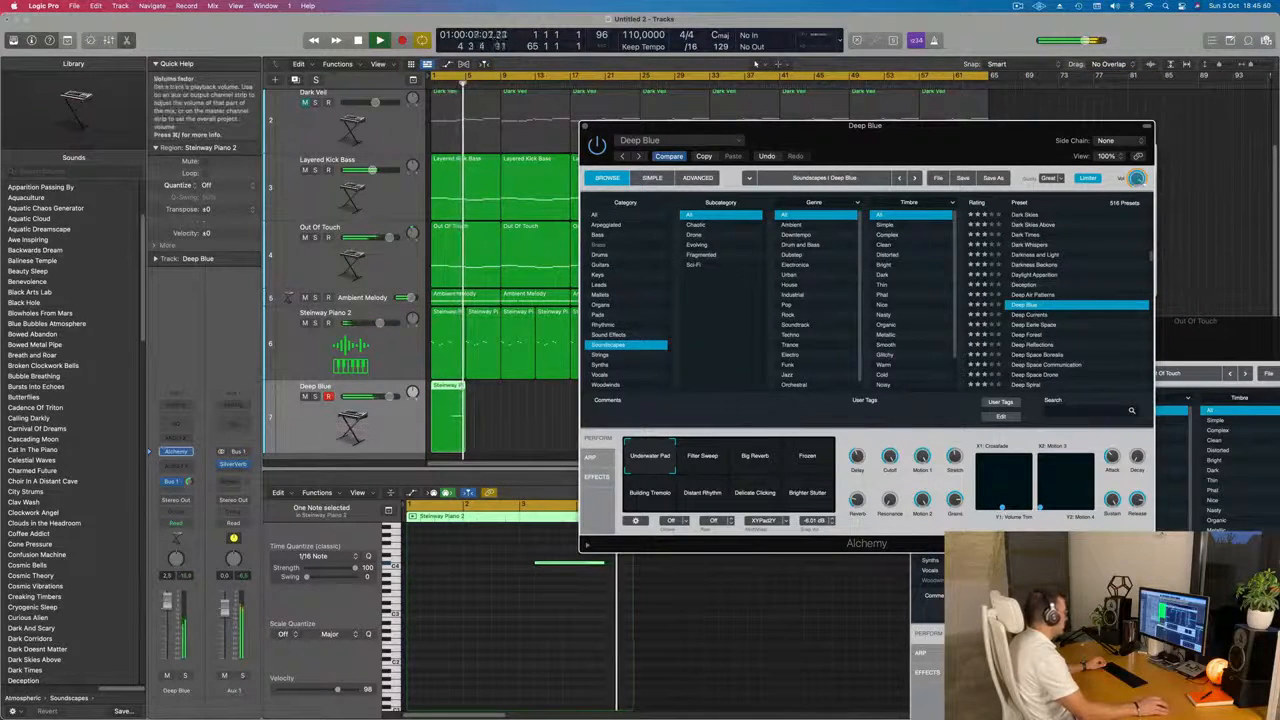
Step: Audition the Deep Forest preset on the layer, then load Deep Space Borealis and listen from the start
click(1030, 335)
key(Return)
scroll(1025, 340, down, 2)
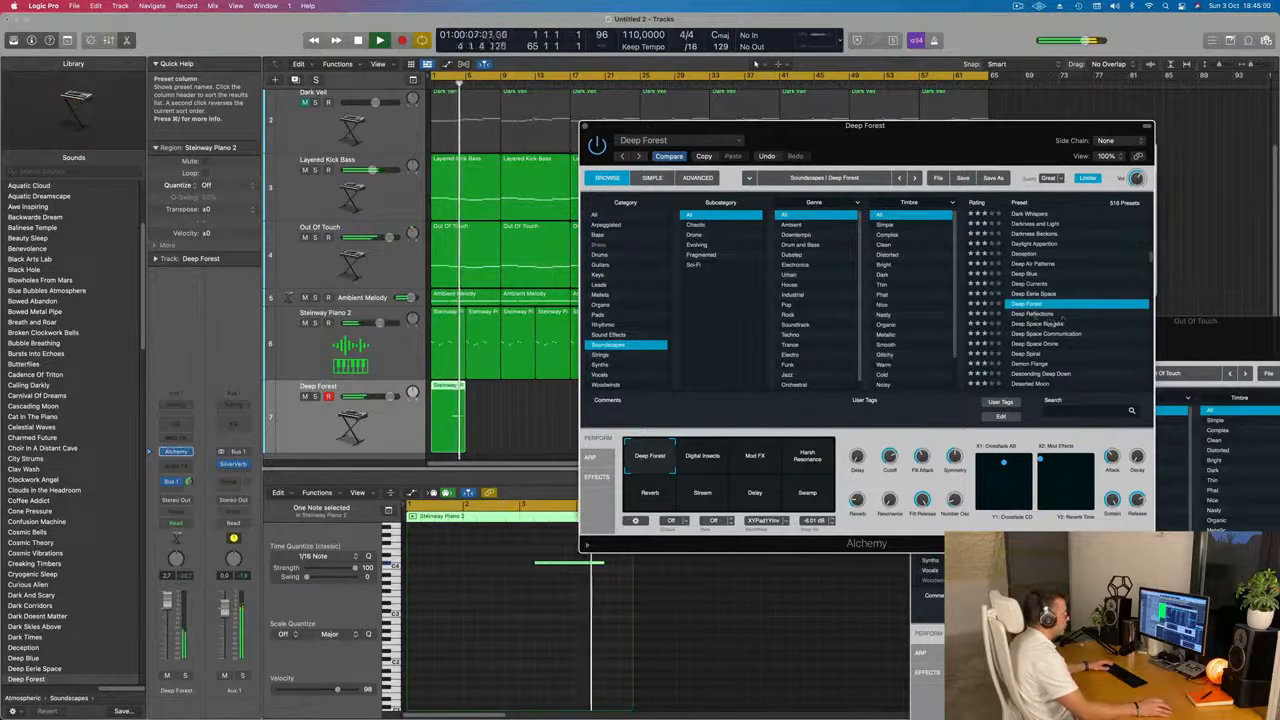
click(1036, 325)
key(Return)
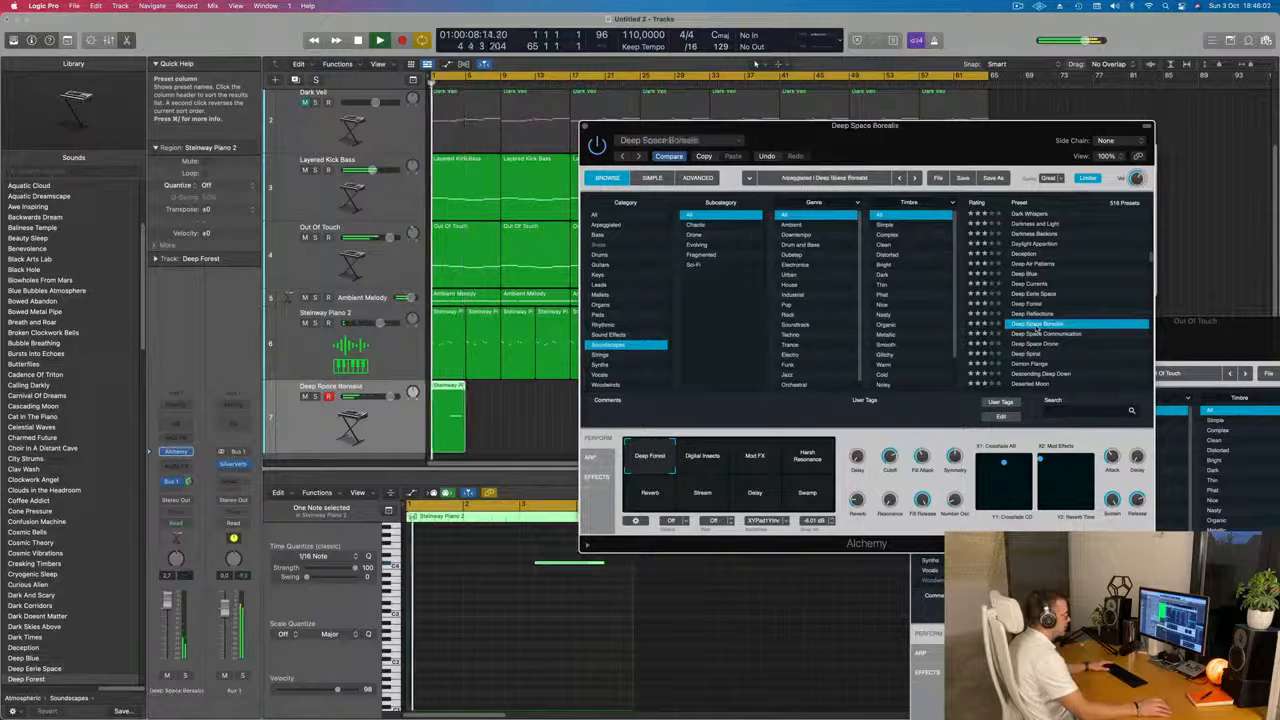
scroll(1044, 333, down, 4)
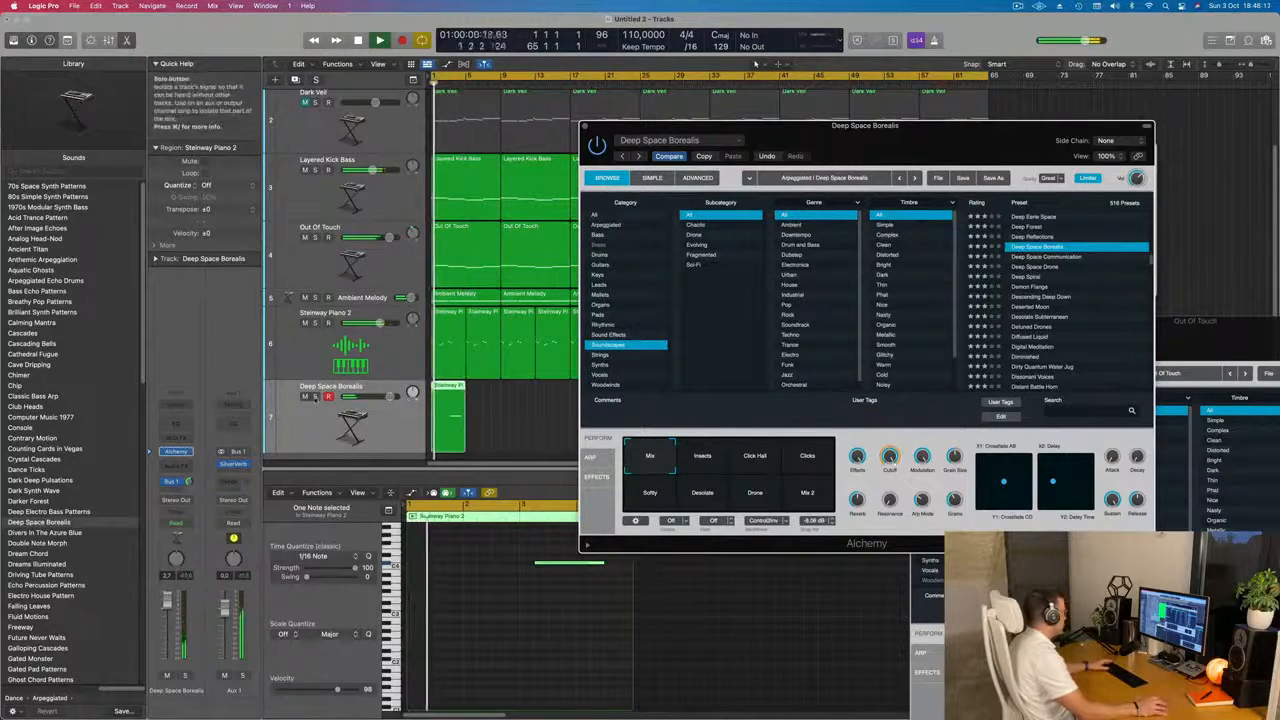
Step: Solo the Deep Space Borealis track to hear it alone, unsolo it, and replay the full mix from the start
click(315, 397)
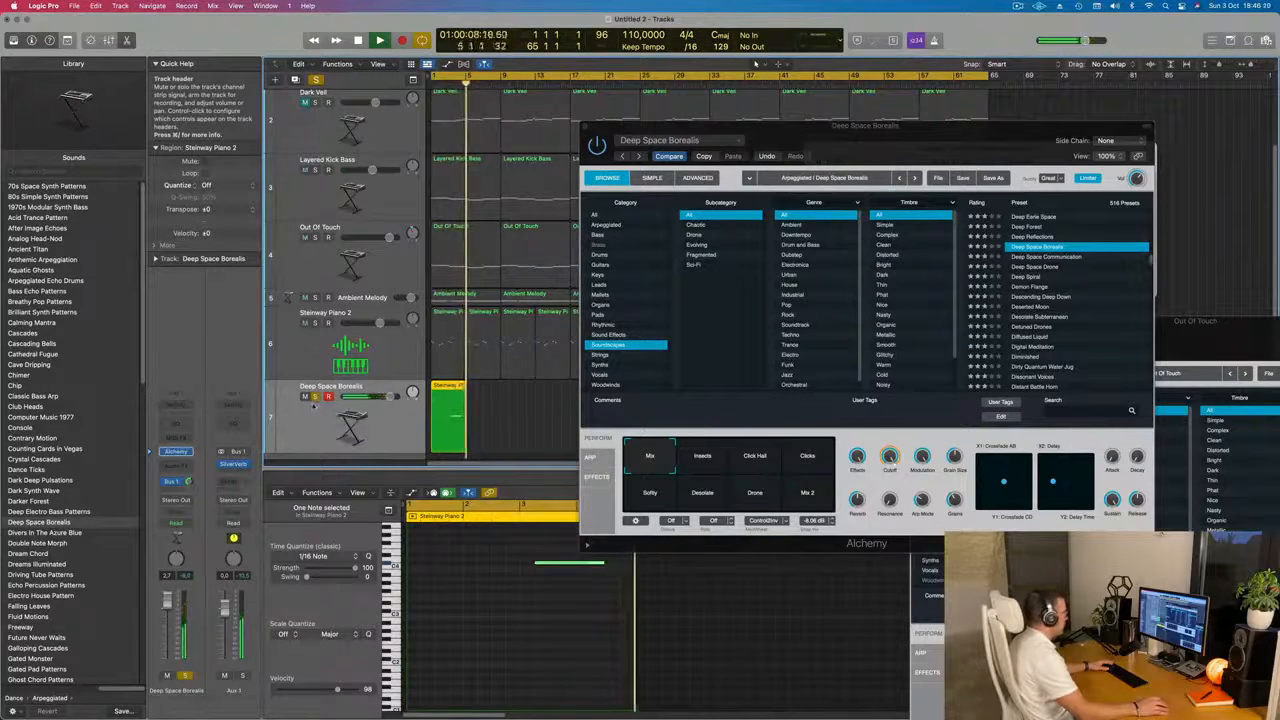
click(315, 398)
key(Return)
drag(907, 144, 1223, 156)
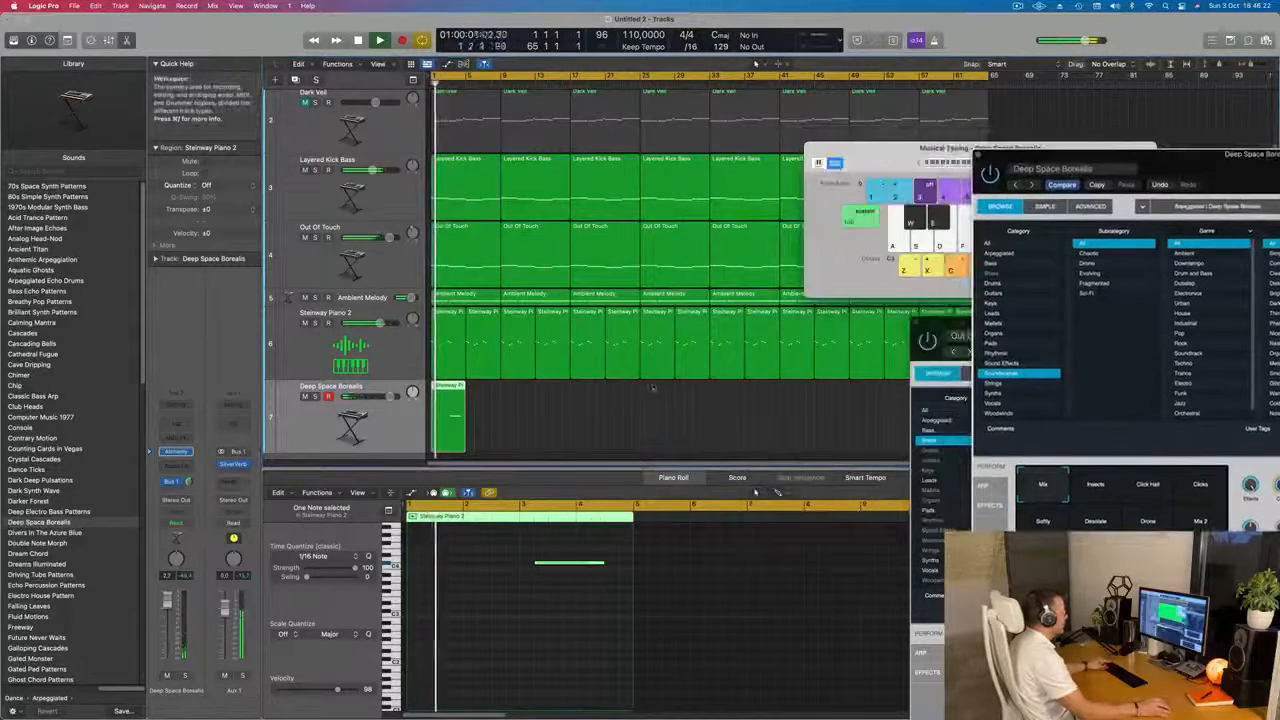
Step: Repeat the four-bar region on the Deep Space Borealis track until it fills the arrangement up to bar 65
key(super+Left)
drag(513, 420, 389, 454)
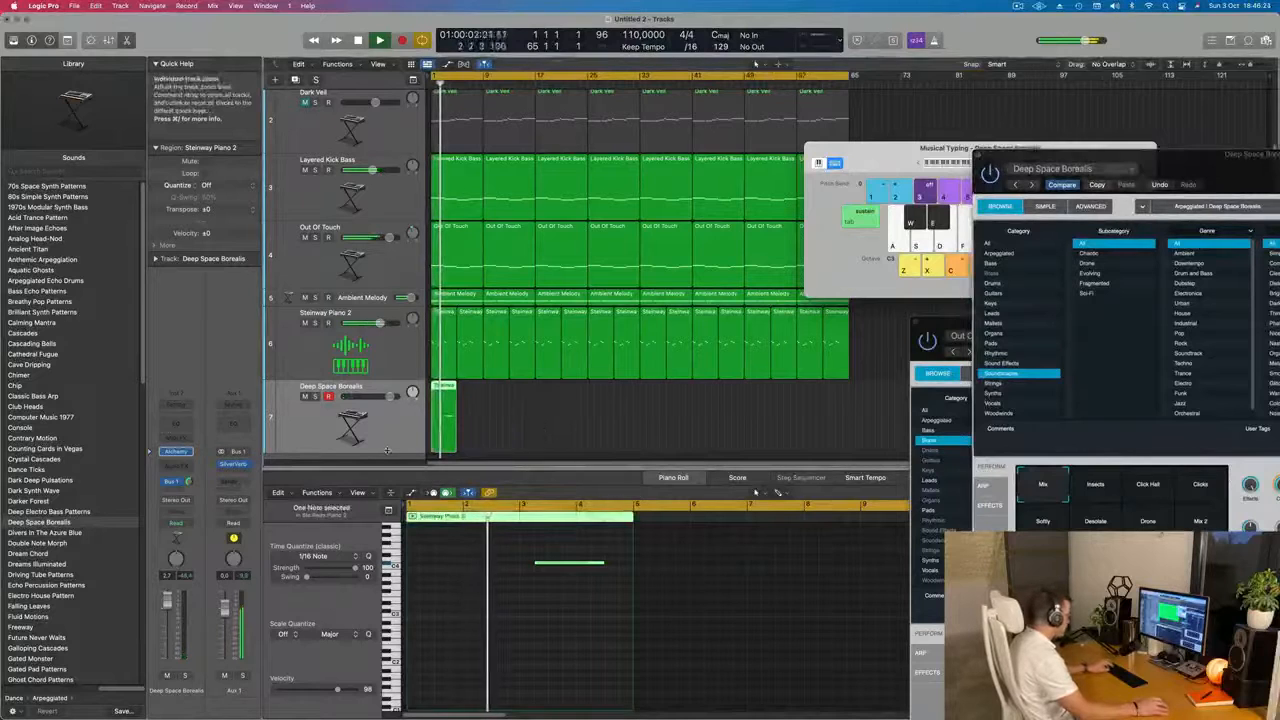
key(super+r)
key(super+r)
key(super+r)
key(super+r)
key(super+r)
key(super+r)
key(super+r)
key(super+r)
key(super+r)
key(super+r)
key(super+r)
key(super+r)
key(super+r)
key(super+r)
key(super+r)
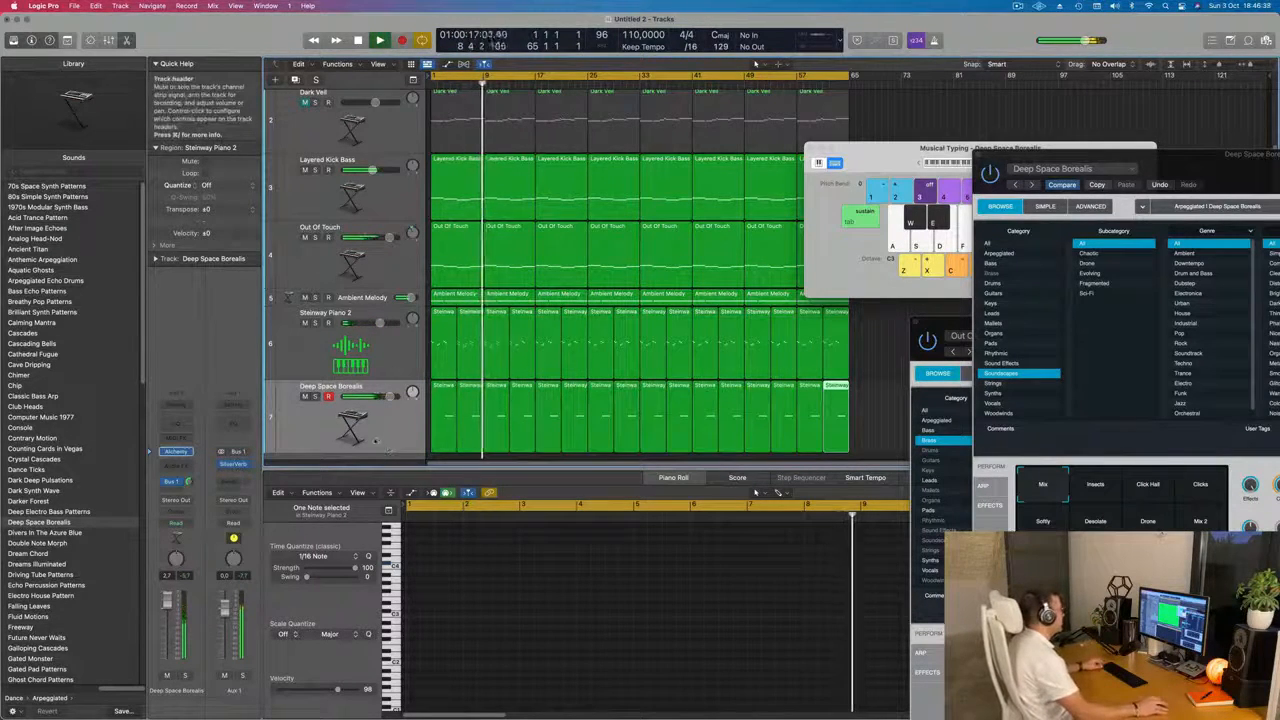
Step: Add a new software instrument track below Deep Space Borealis and open its Alchemy instrument
scroll(376, 436, down, 4)
scroll(372, 422, down, 2)
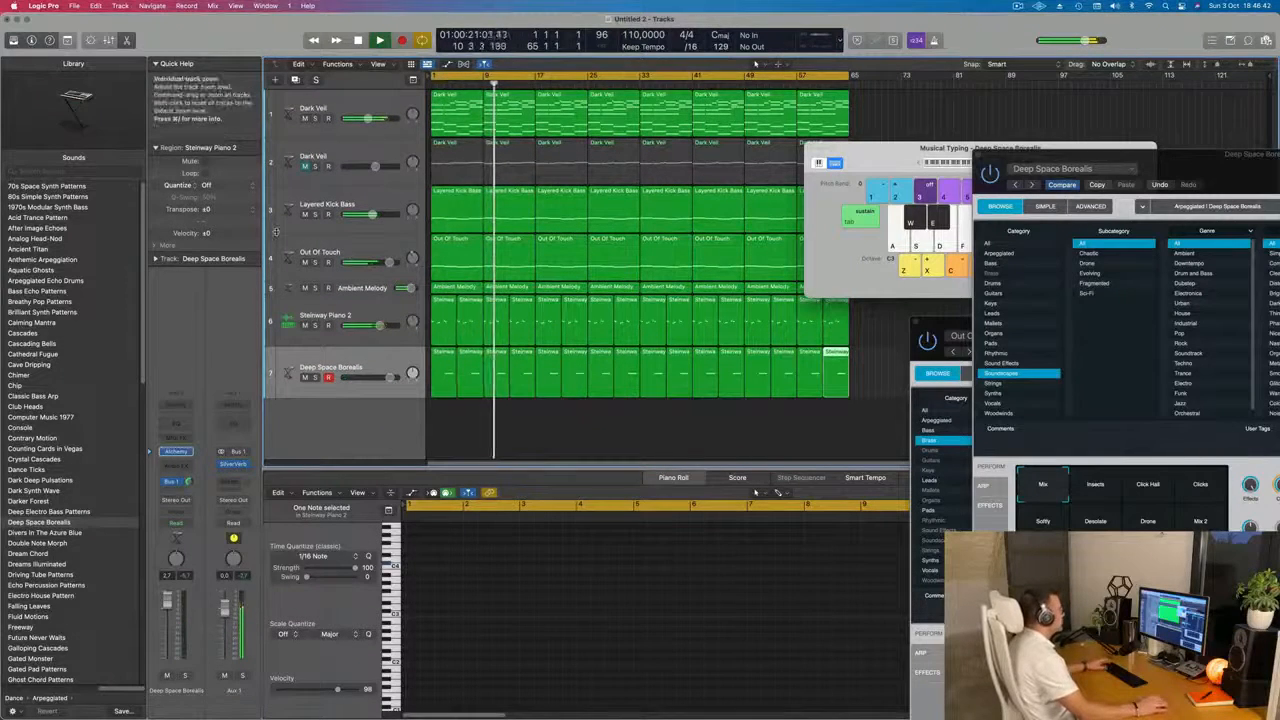
scroll(275, 232, down, 1)
drag(878, 150, 1047, 151)
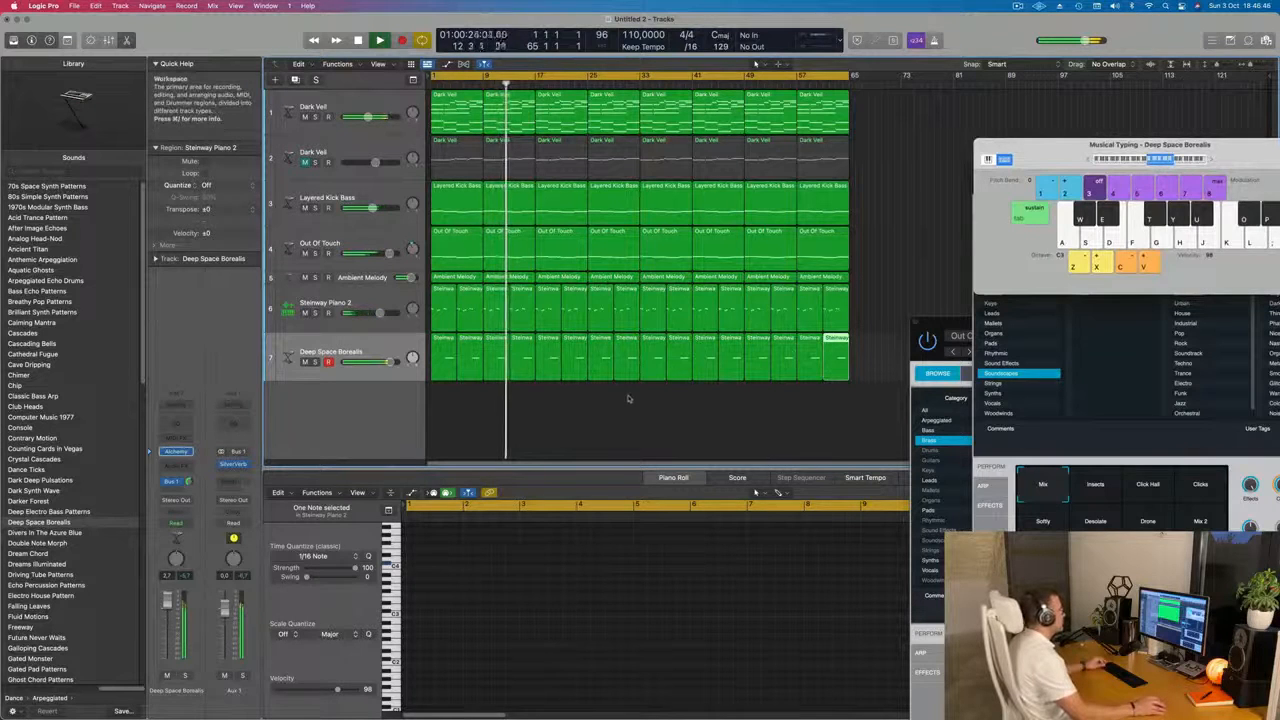
scroll(576, 405, up, 2)
scroll(576, 405, down, 1)
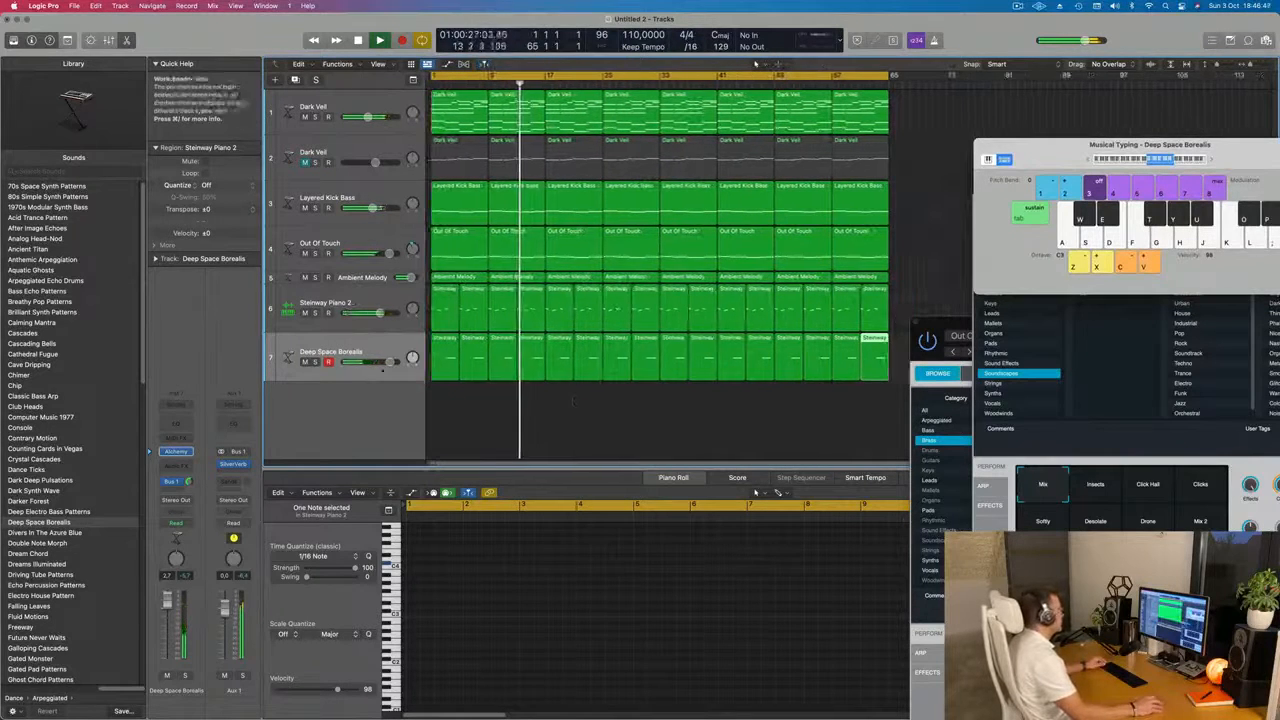
click(358, 343)
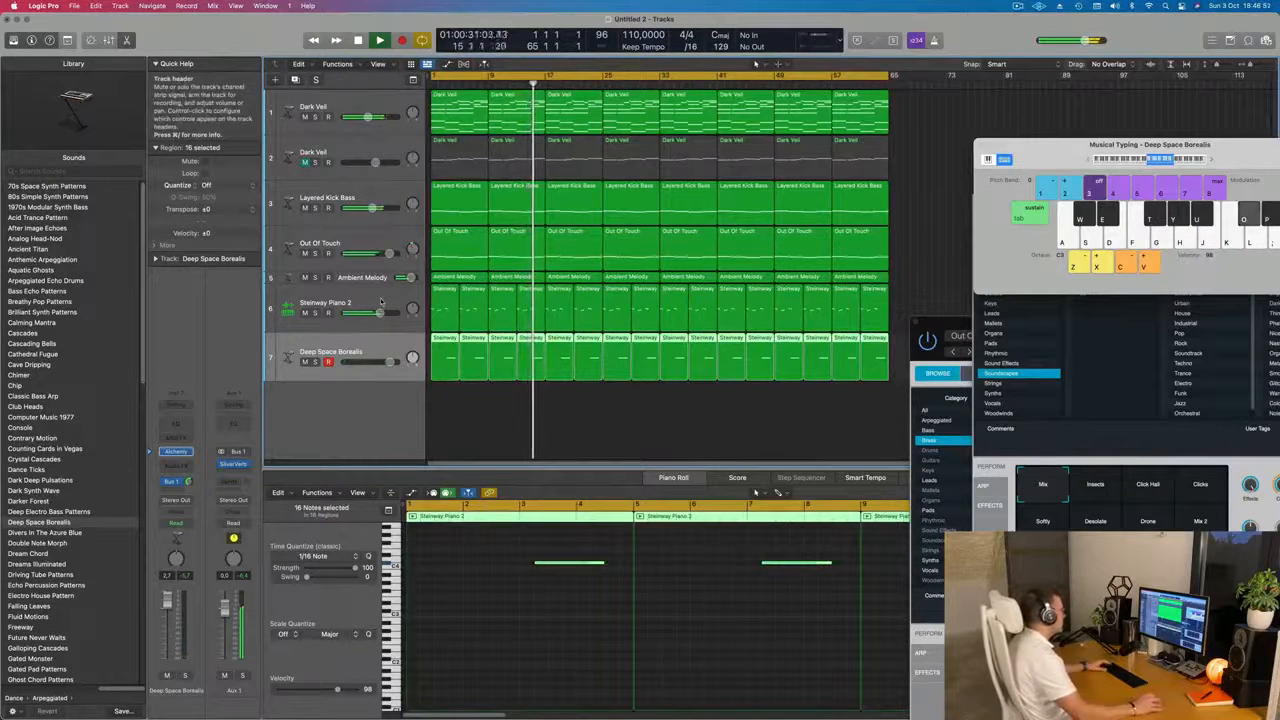
click(381, 301)
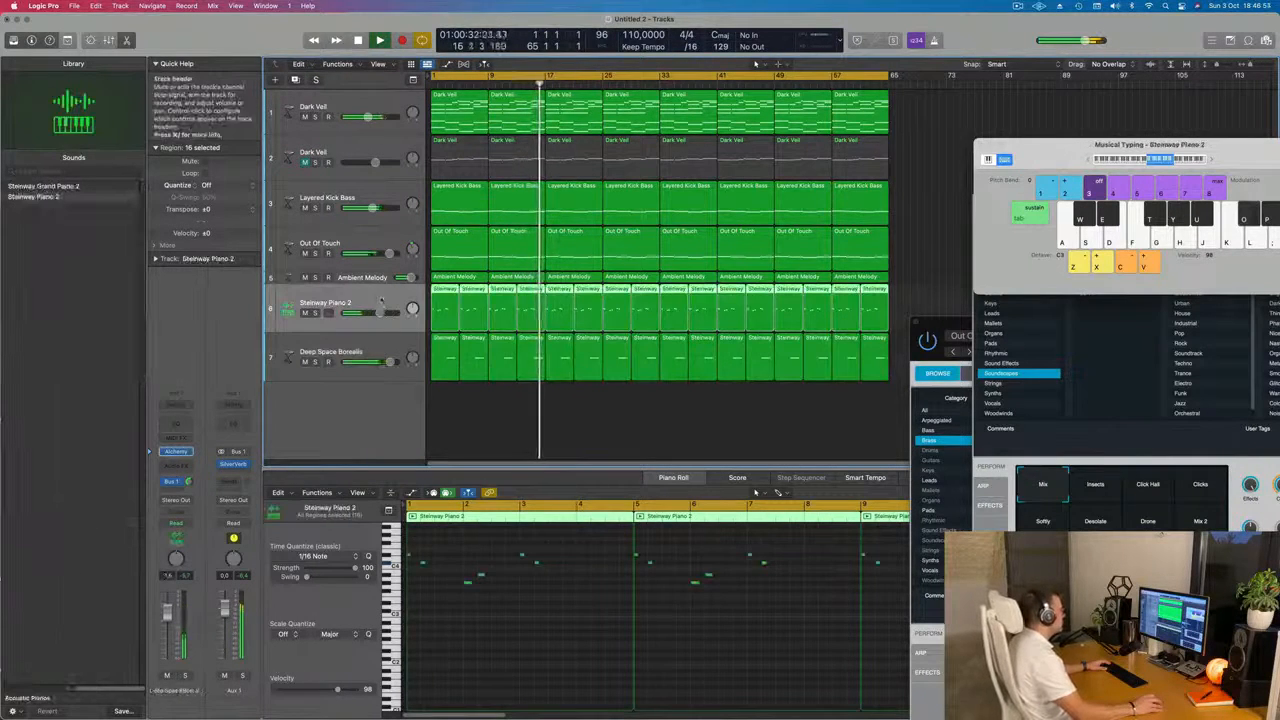
click(377, 351)
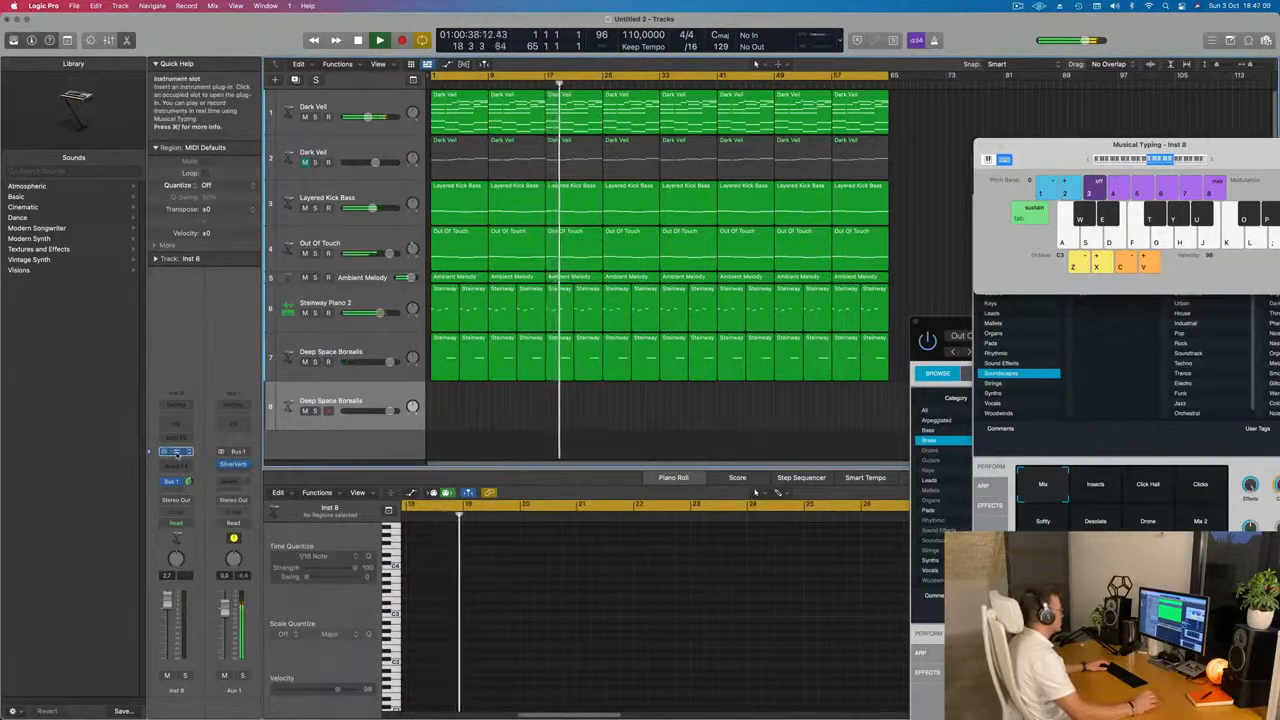
click(176, 452)
drag(734, 146, 796, 219)
Step: Load the Majestic Swells preset from the Fast Attack pads and lower the new track's volume to about -2.2 dB
click(482, 401)
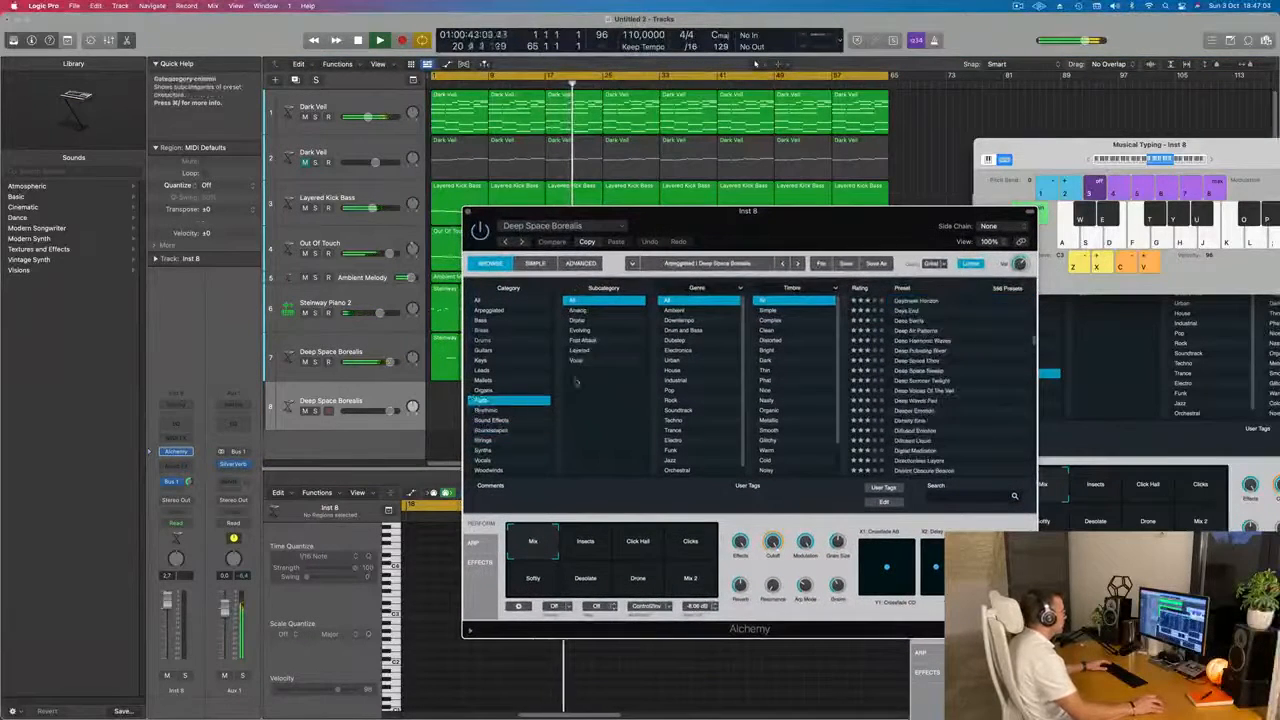
click(583, 340)
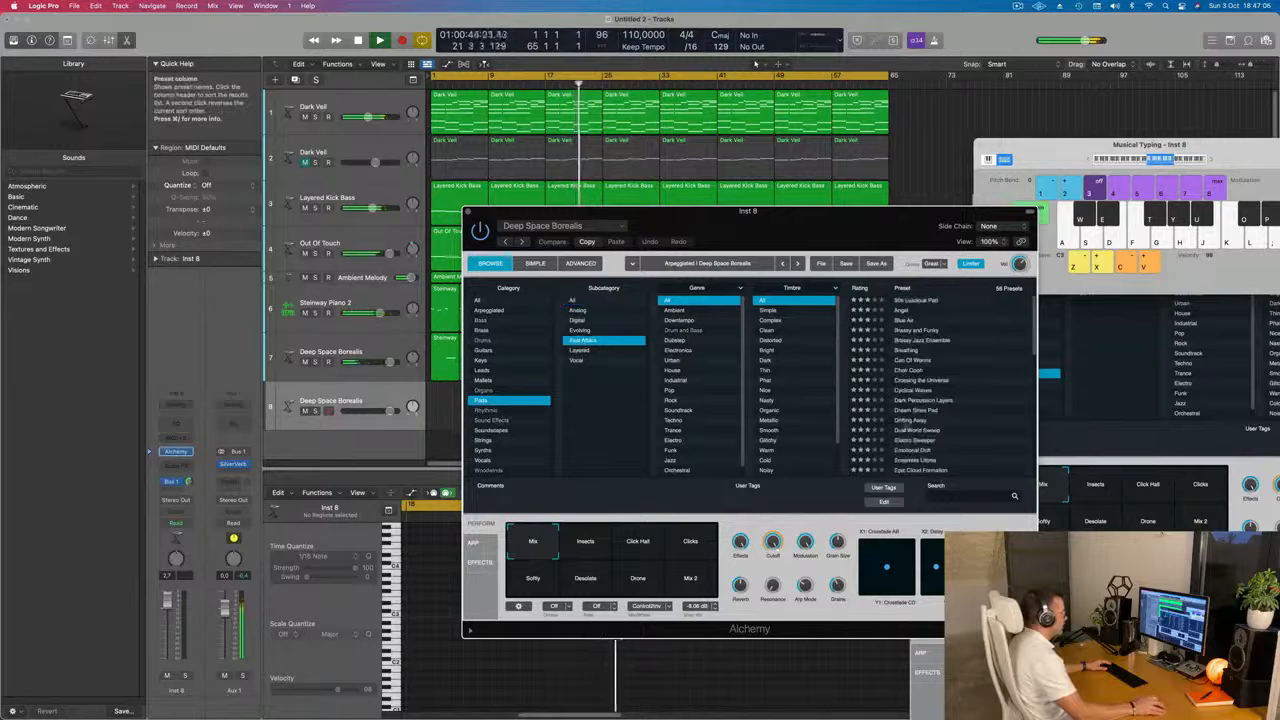
scroll(980, 387, down, 5)
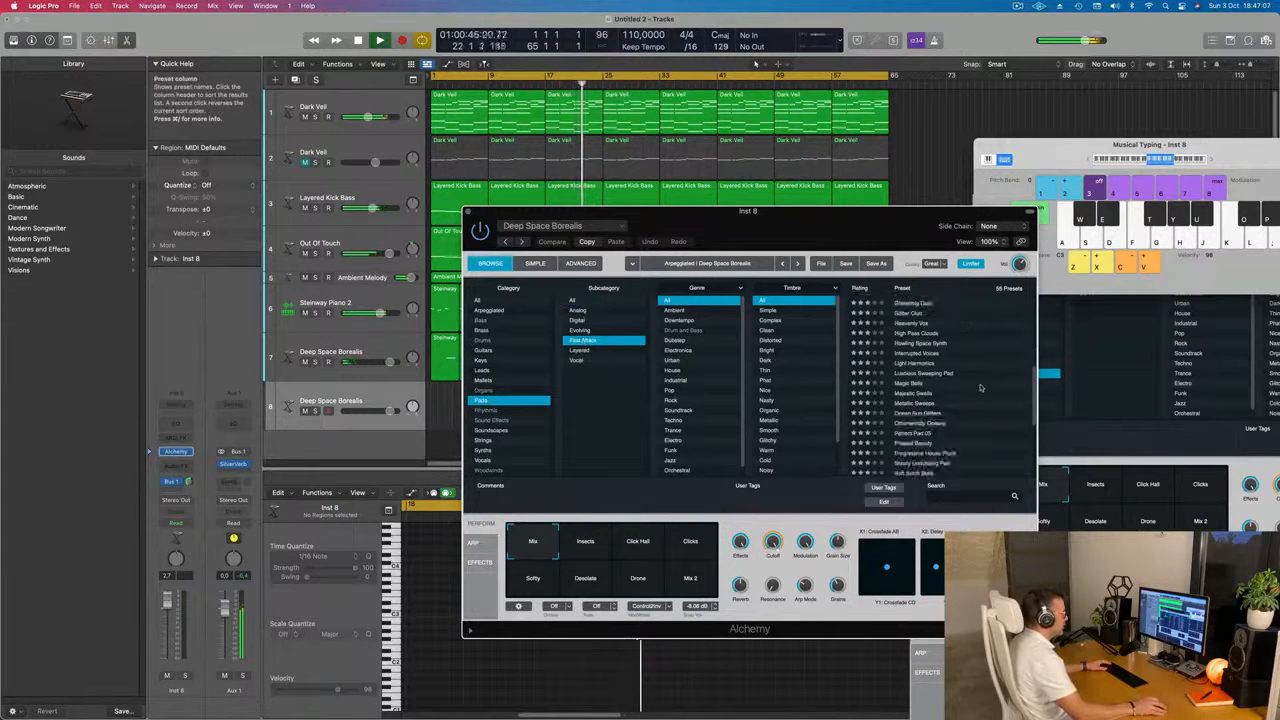
click(913, 393)
drag(800, 211, 1005, 161)
drag(390, 411, 370, 412)
key(j)
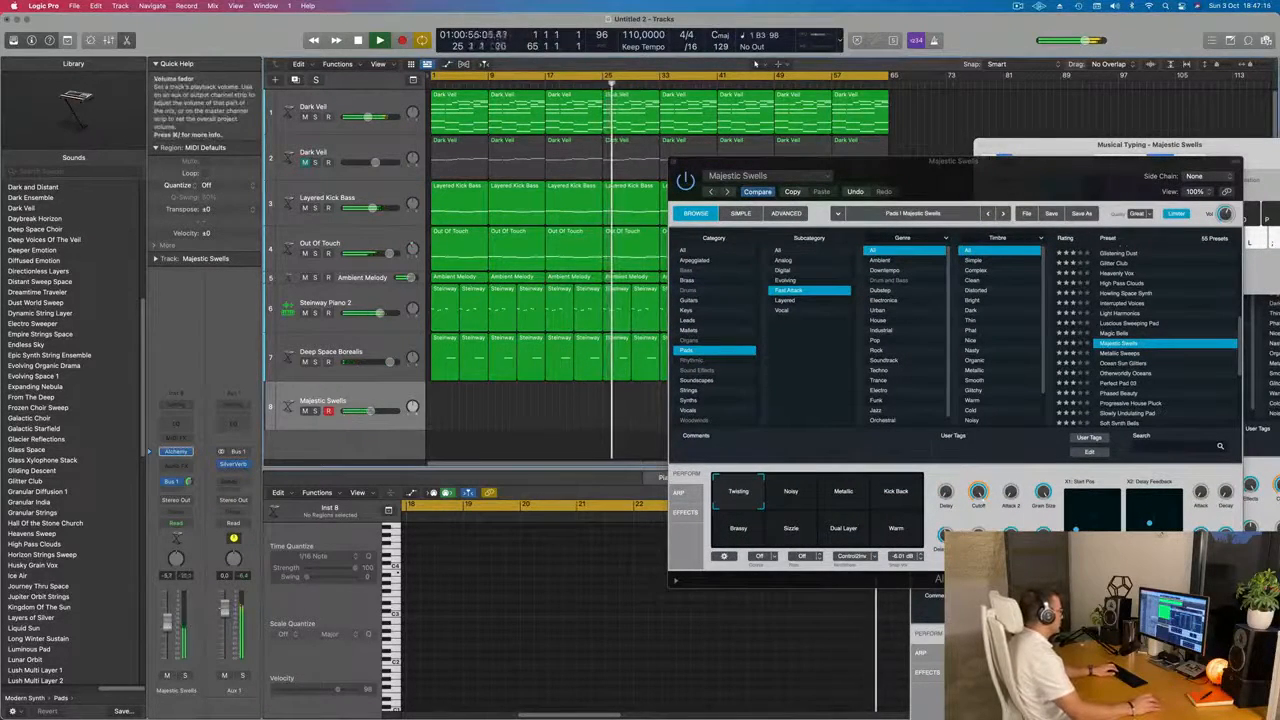
drag(745, 161, 979, 175)
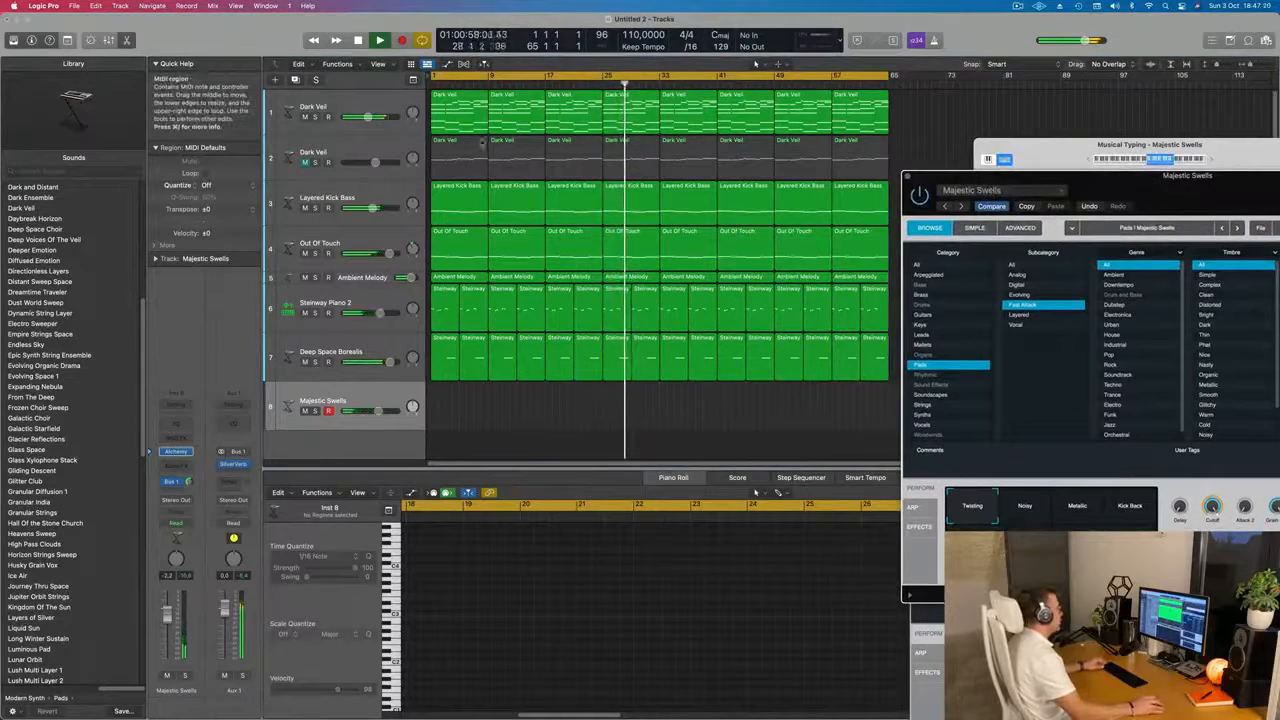
Step: Copy the first Dark Veil chord region to bar 1 of the Majestic Swells track
click(463, 115)
drag(463, 115, 463, 412)
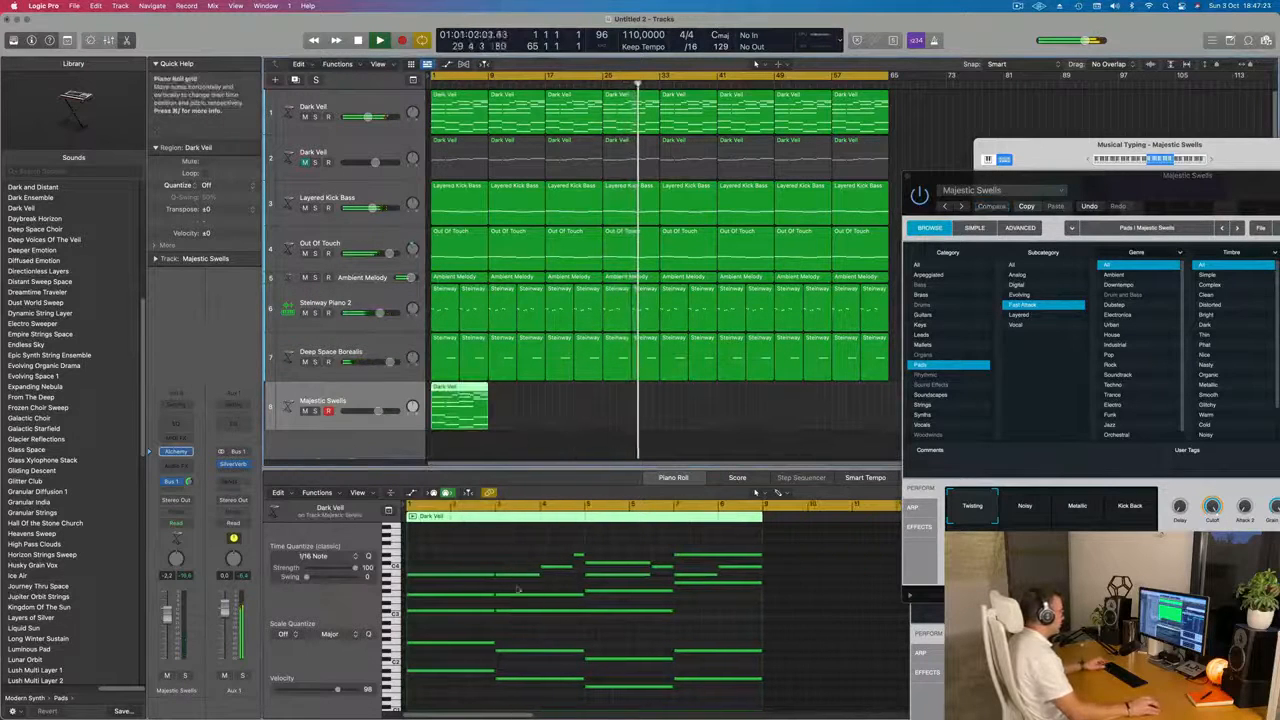
key(space)
Step: Delete the low bass notes from the copied region and lower the Majestic Swells track to about -13 dB
drag(449, 628, 723, 695)
key(Delete)
key(space)
key(space)
drag(167, 612, 167, 628)
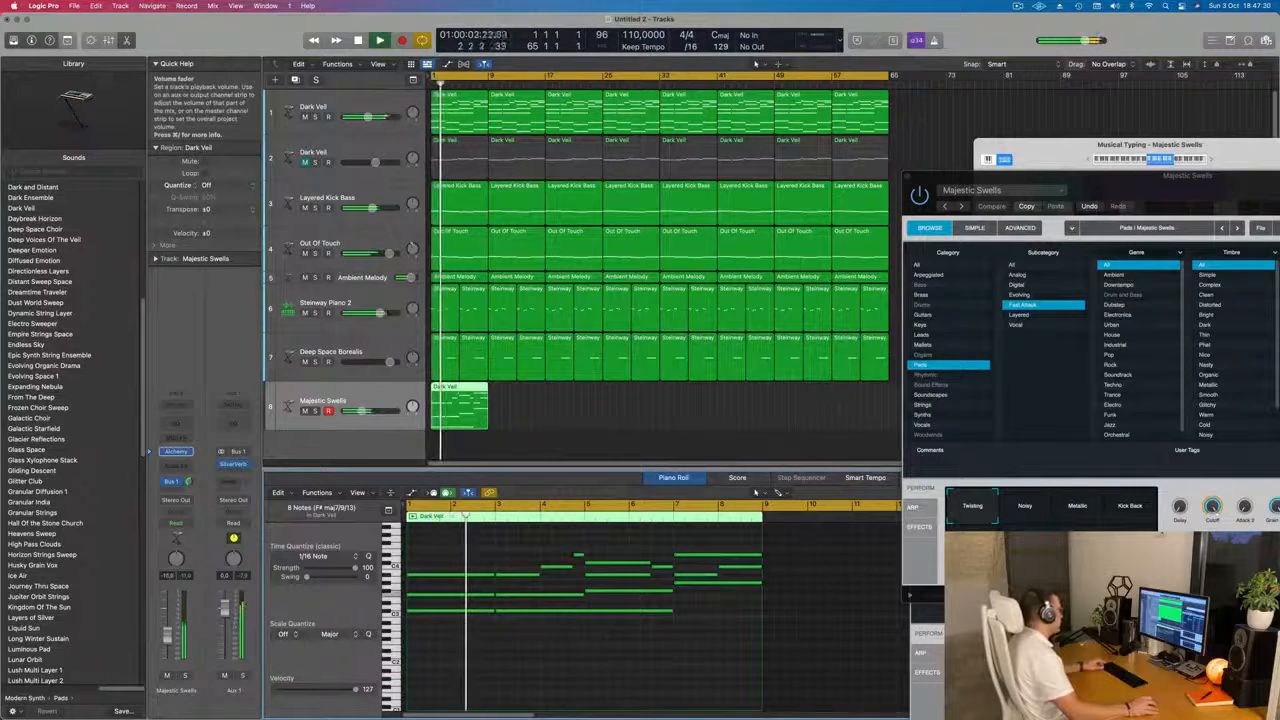
Step: Repeat the edited eight-bar region along the Majestic Swells track up to bar 65
scroll(545, 437, left, 1)
click(514, 424)
click(413, 427)
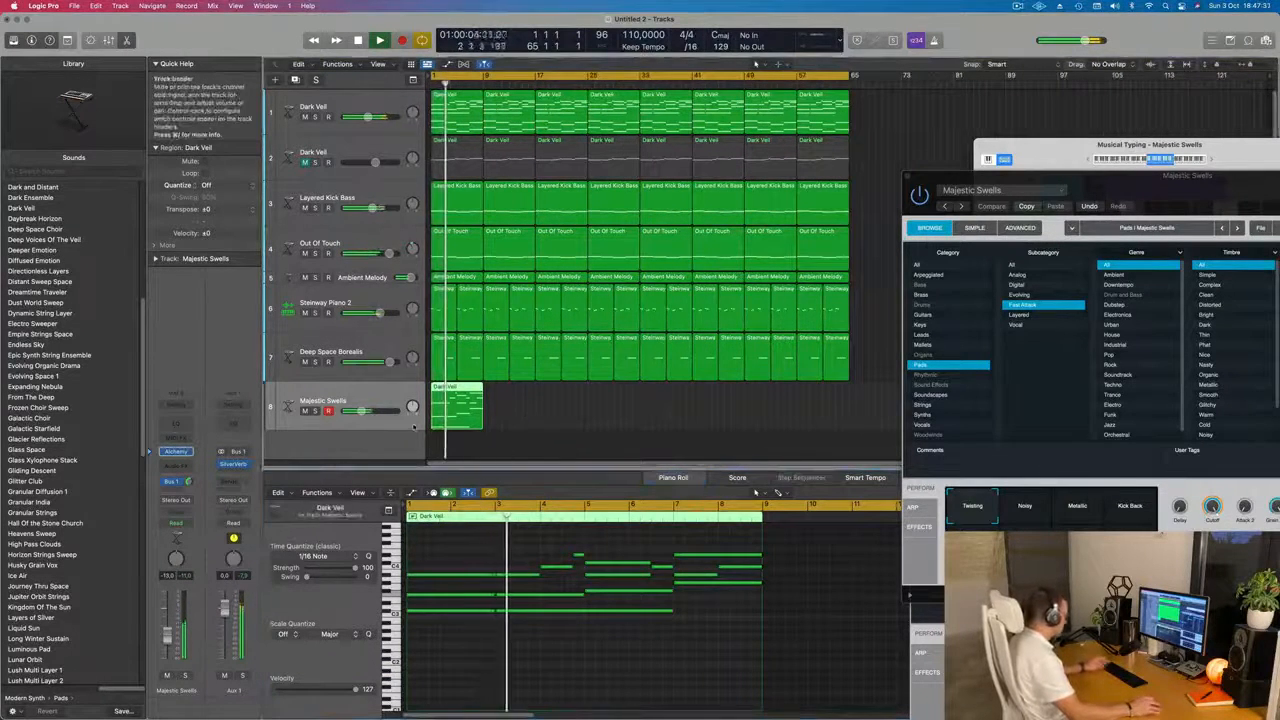
key(super+r)
key(super+r)
key(super+r)
key(super+r)
key(super+r)
key(super+r)
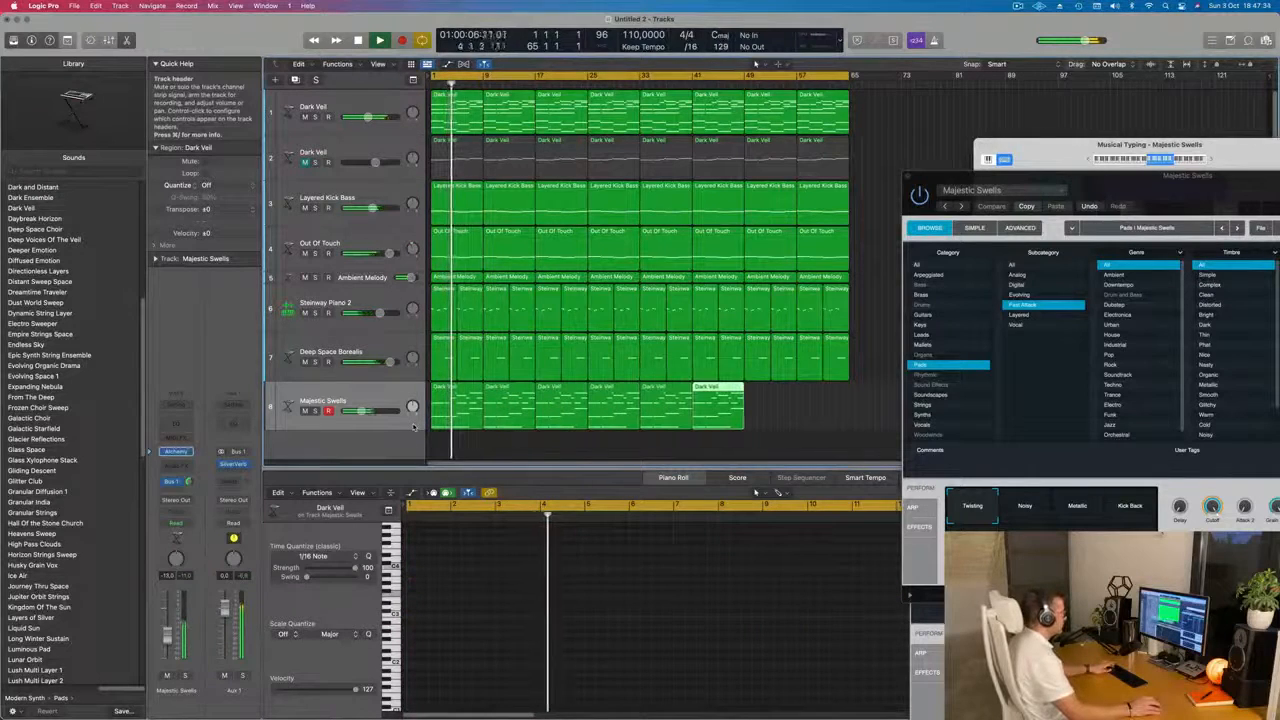
Step: Audition the Otherworldly Oceans preset on the pad track, then load Perfect Pad 03 and play from the start
drag(1152, 184, 761, 134)
drag(877, 137, 928, 147)
click(1030, 339)
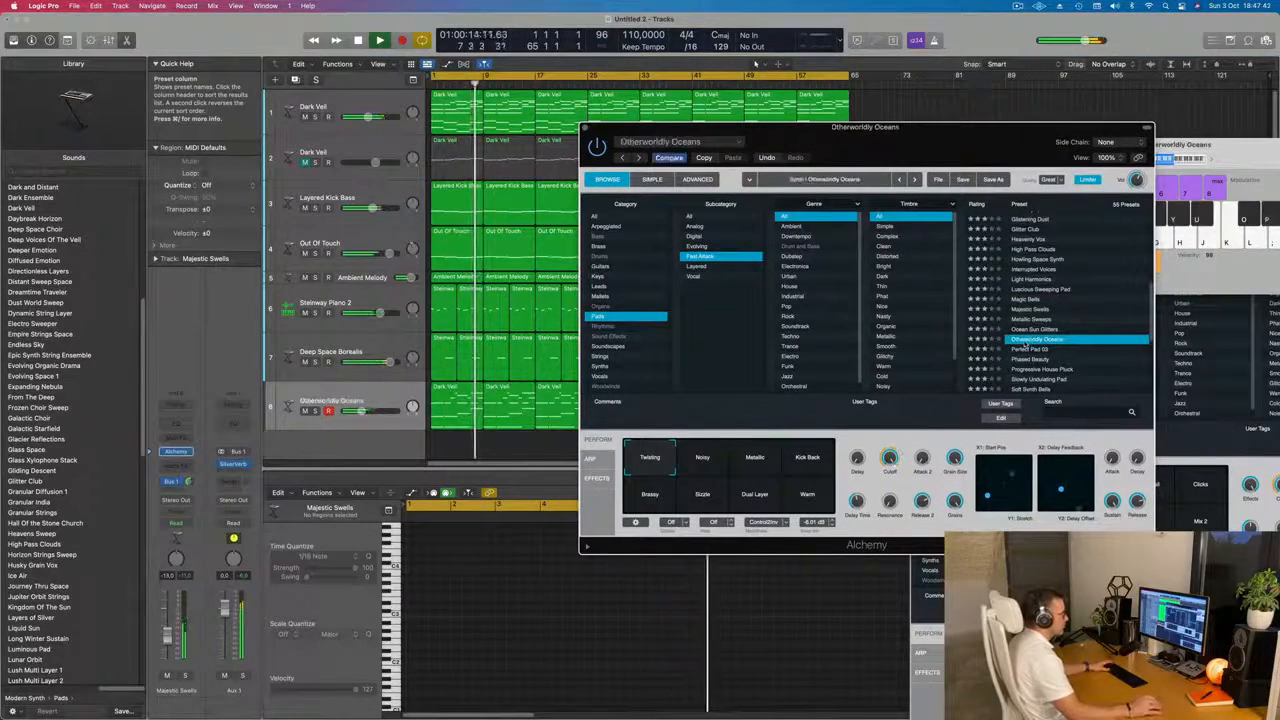
click(1030, 349)
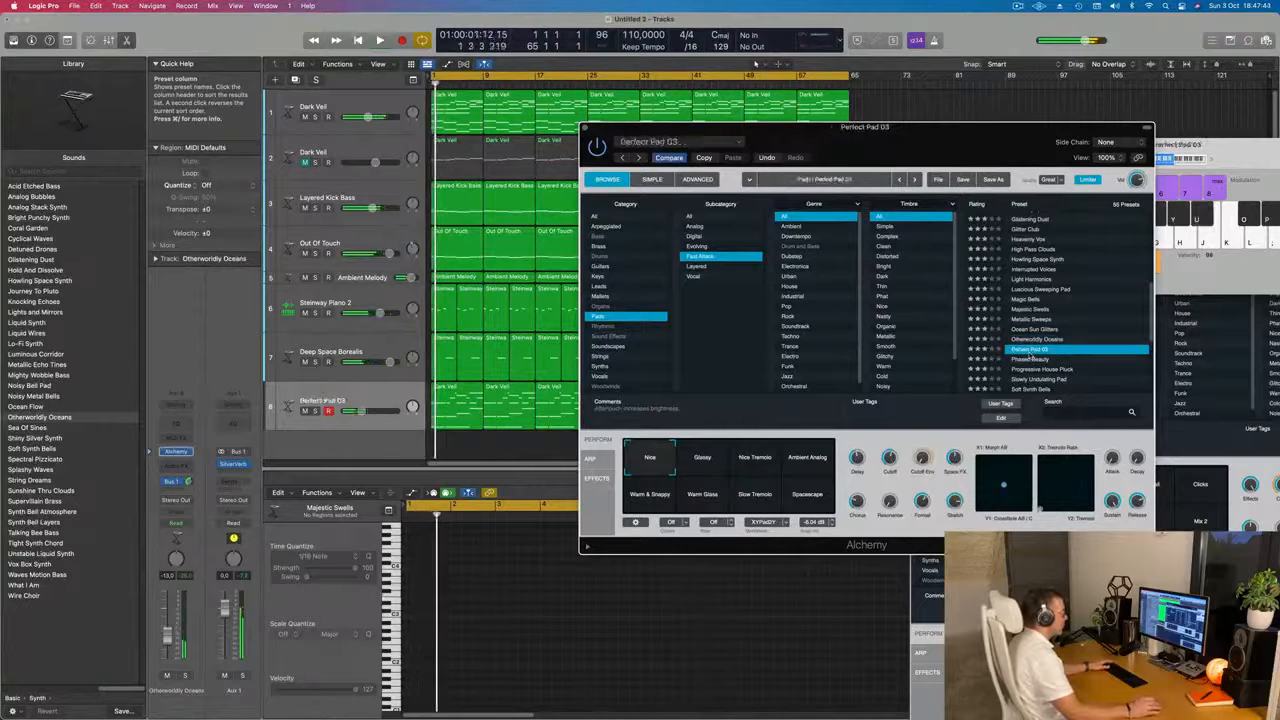
key(space)
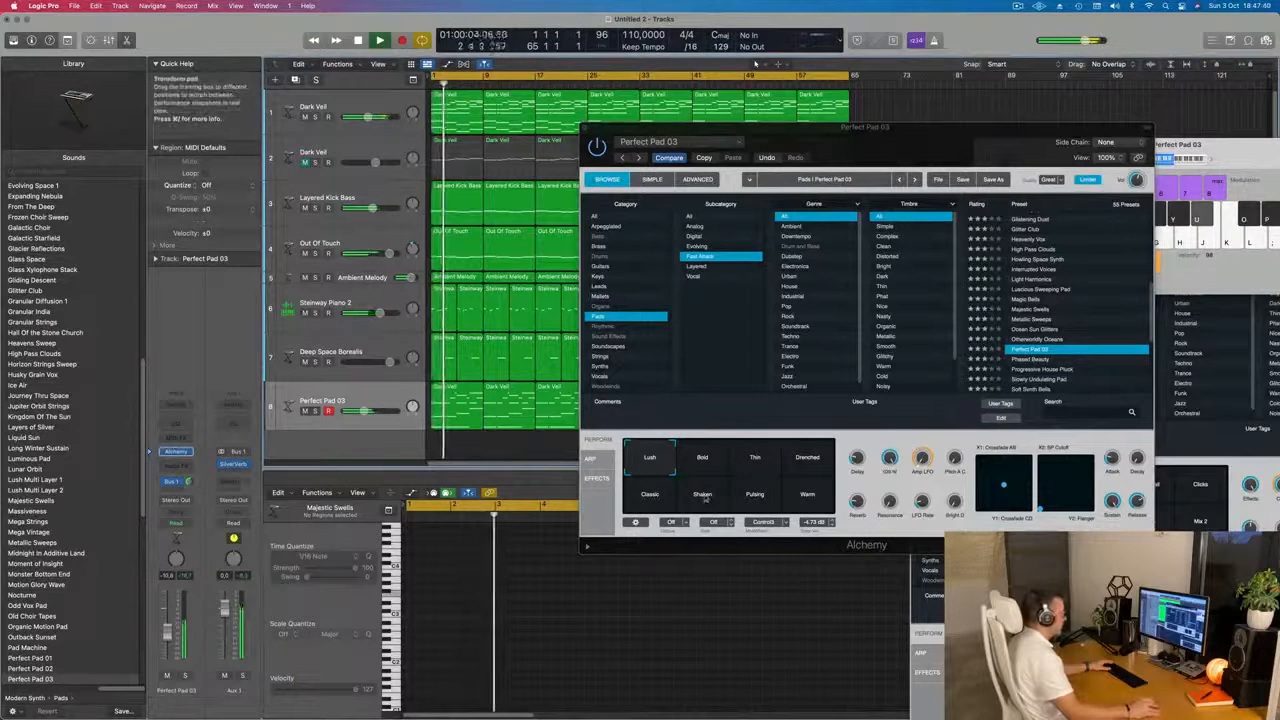
Step: Compare Perfect Pad 03's Pulsing, Classic and Drenched snapshots, settle on Bold, and set the track's volume to about -6 dB
click(701, 460)
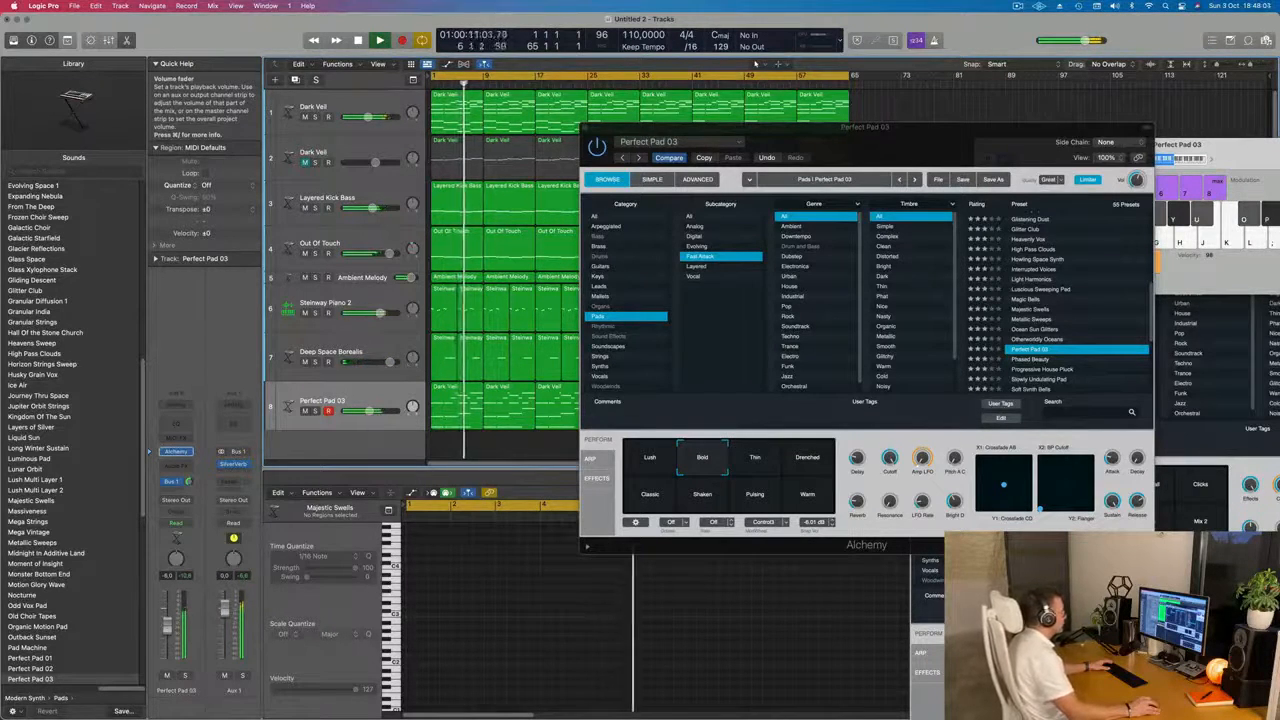
click(753, 497)
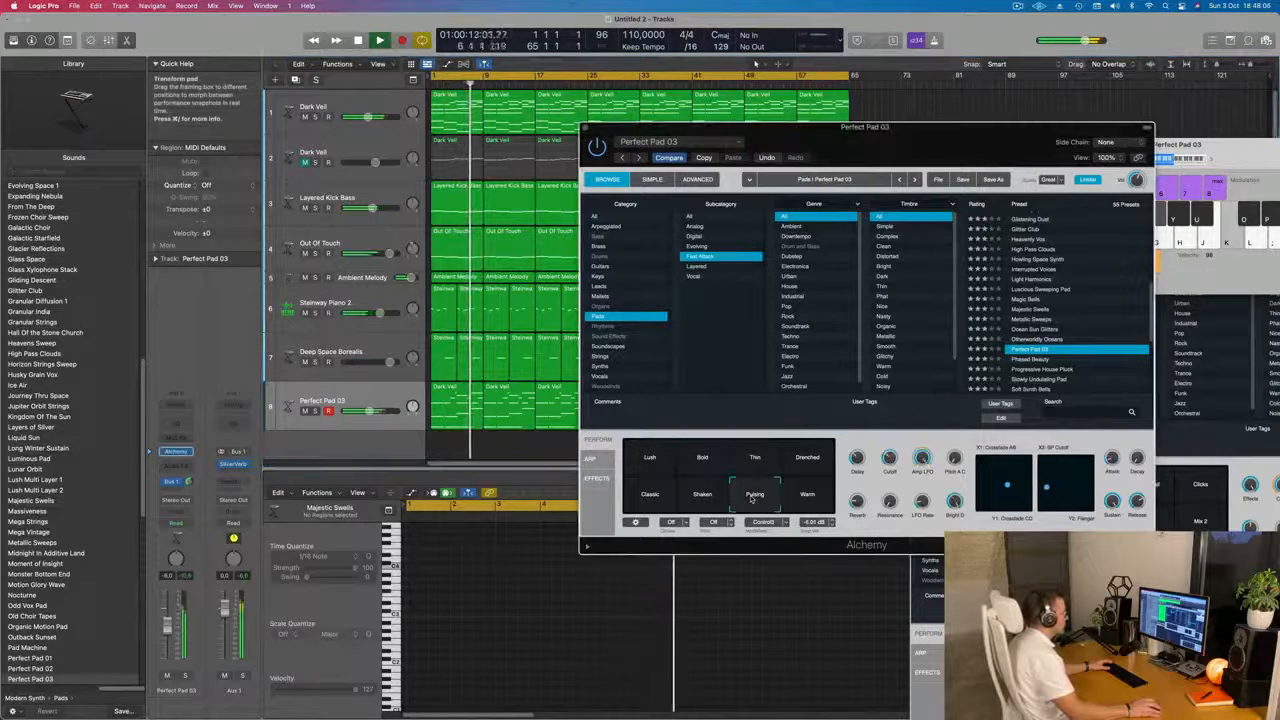
click(651, 497)
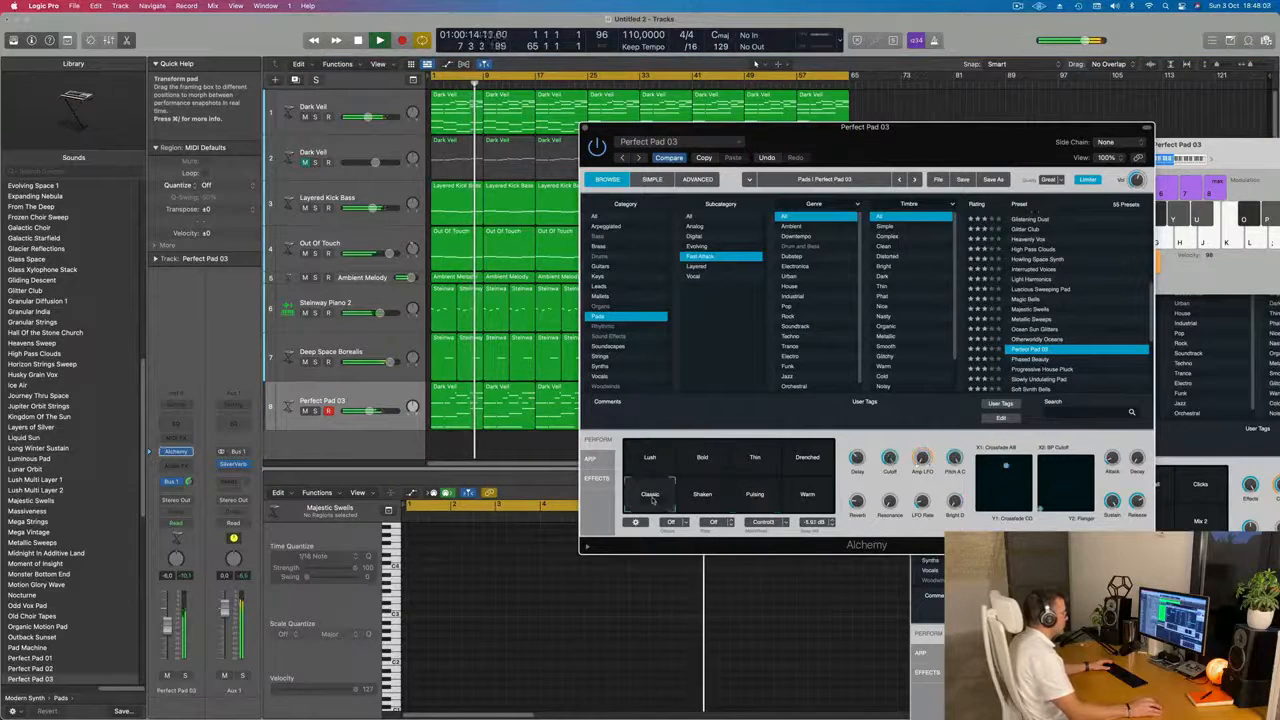
click(704, 462)
click(815, 458)
click(695, 460)
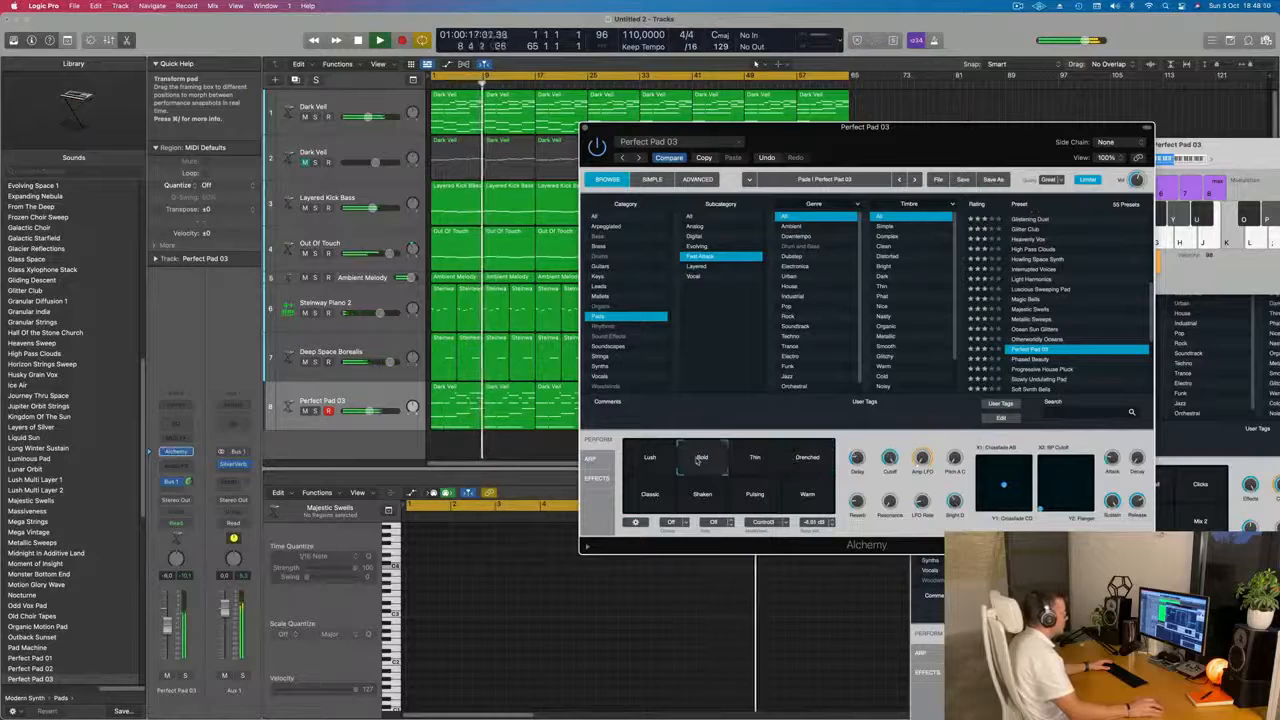
Step: Close the Perfect Pad 03, Deep Space Borealis and Out Of Touch instrument windows and move the Musical Typing window clear of the regions
drag(913, 140, 783, 318)
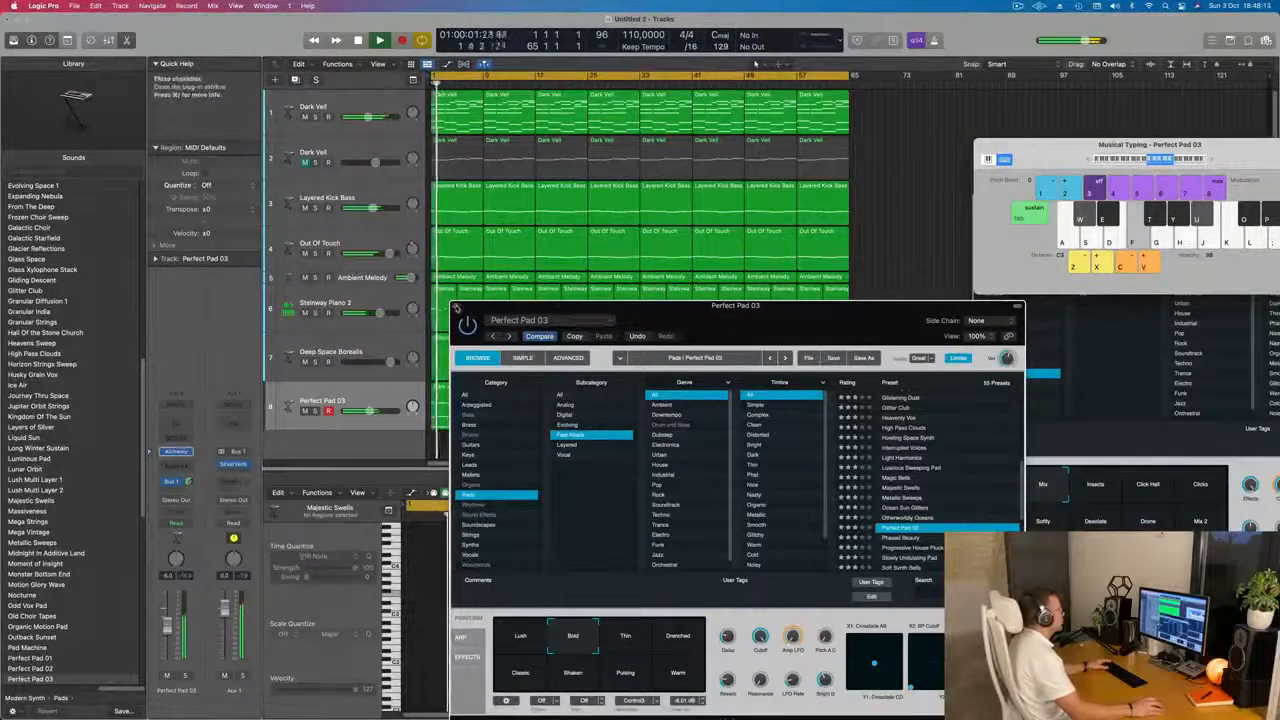
click(456, 306)
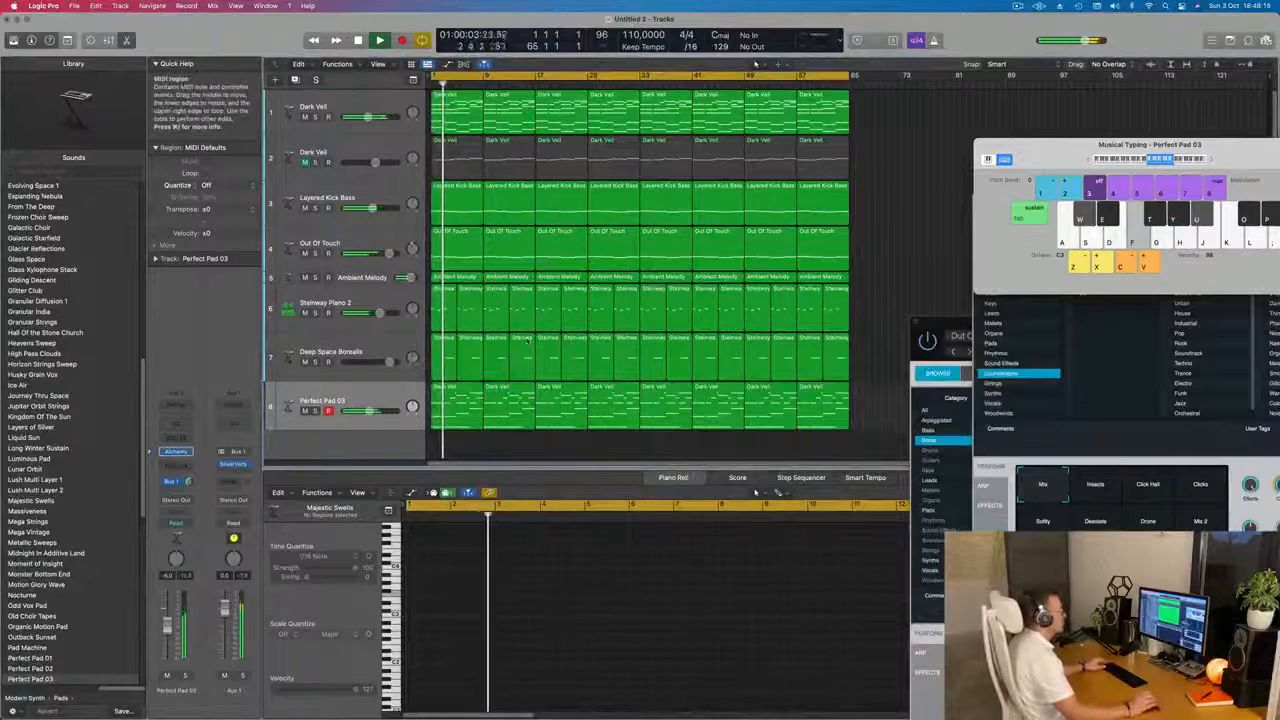
drag(1050, 147, 655, 65)
drag(989, 158, 700, 178)
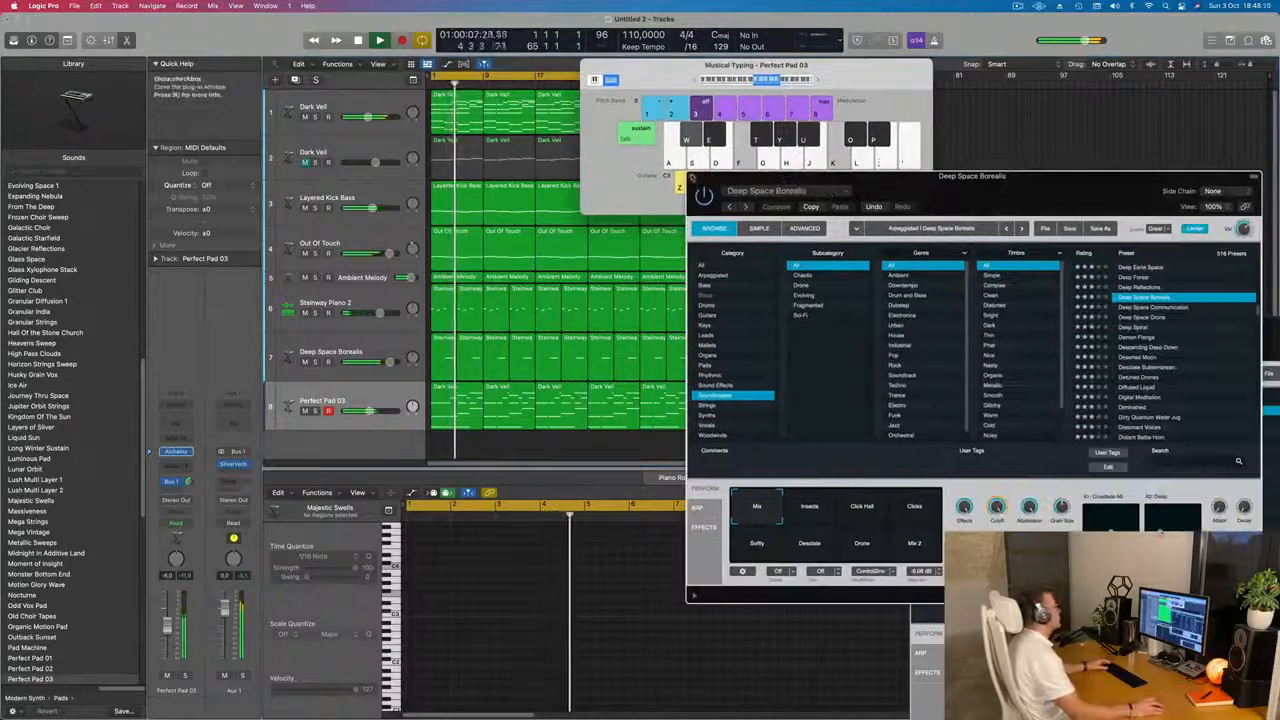
click(691, 177)
drag(980, 330, 748, 222)
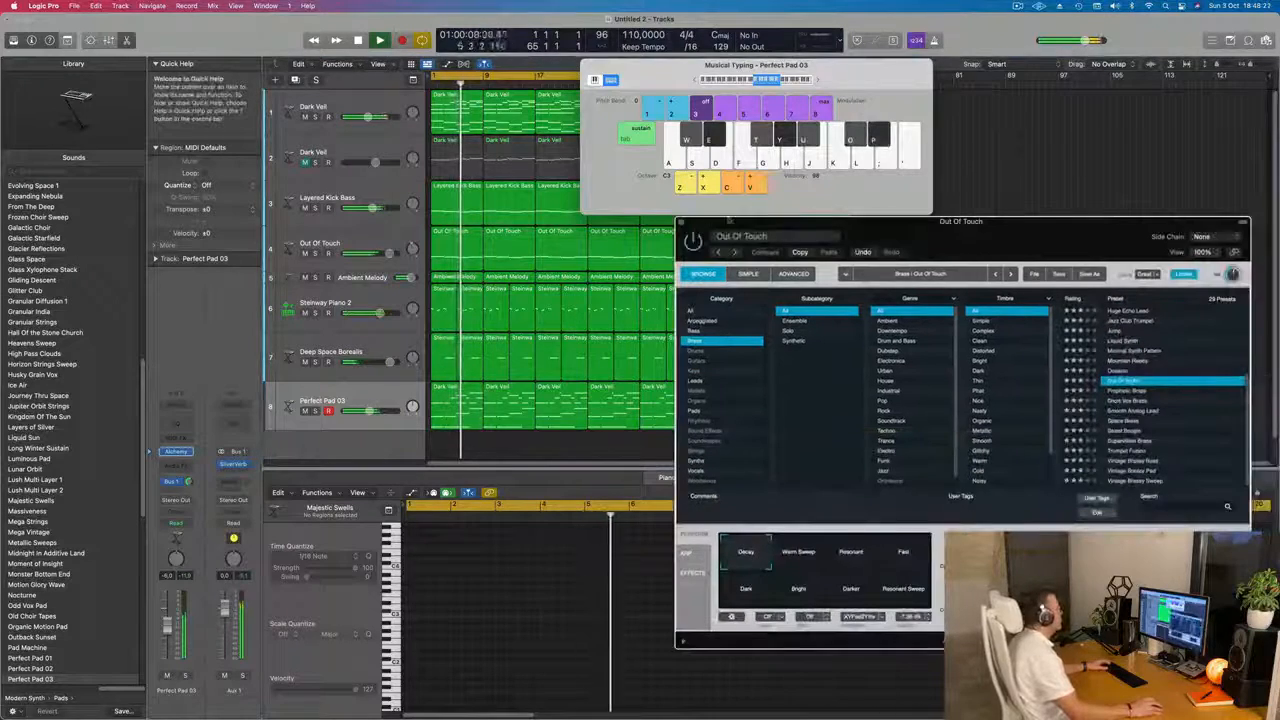
click(683, 223)
drag(813, 71, 1117, 119)
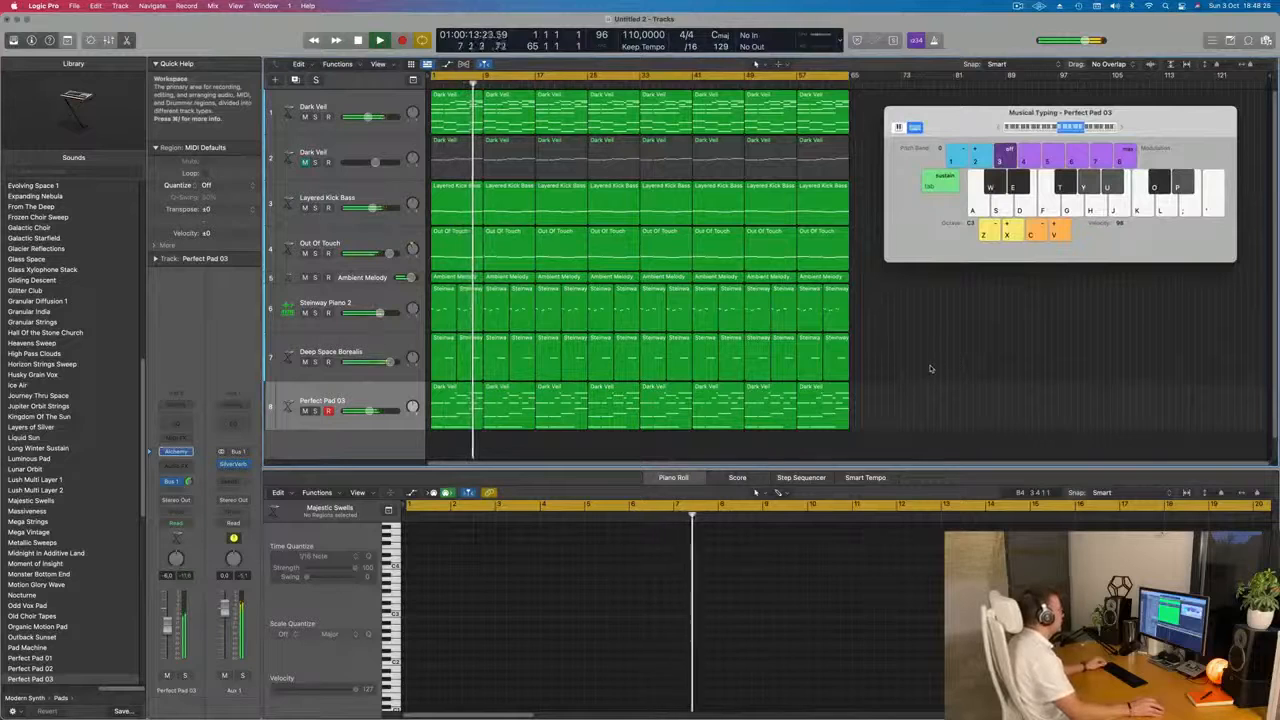
Step: Lower the Deep Space Borealis track to about -1.2 dB and show the secondary time ruler above the tracks
click(382, 335)
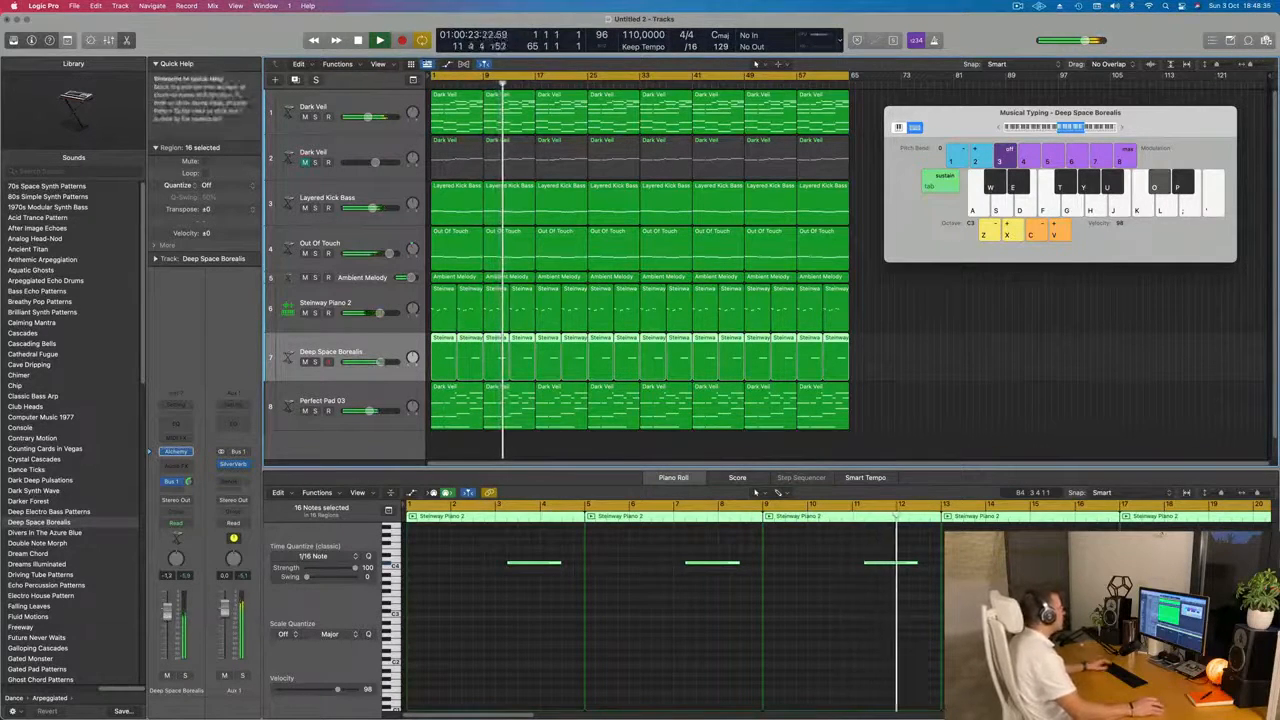
drag(1020, 113, 1096, 191)
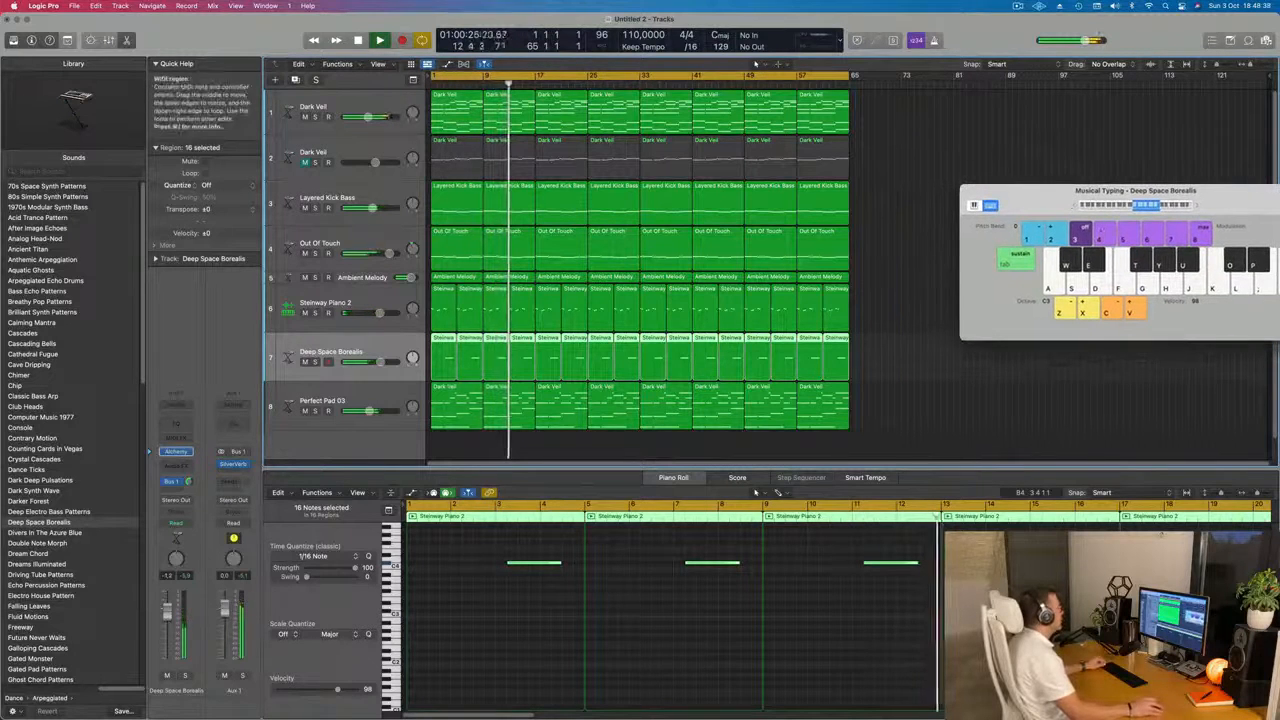
click(383, 66)
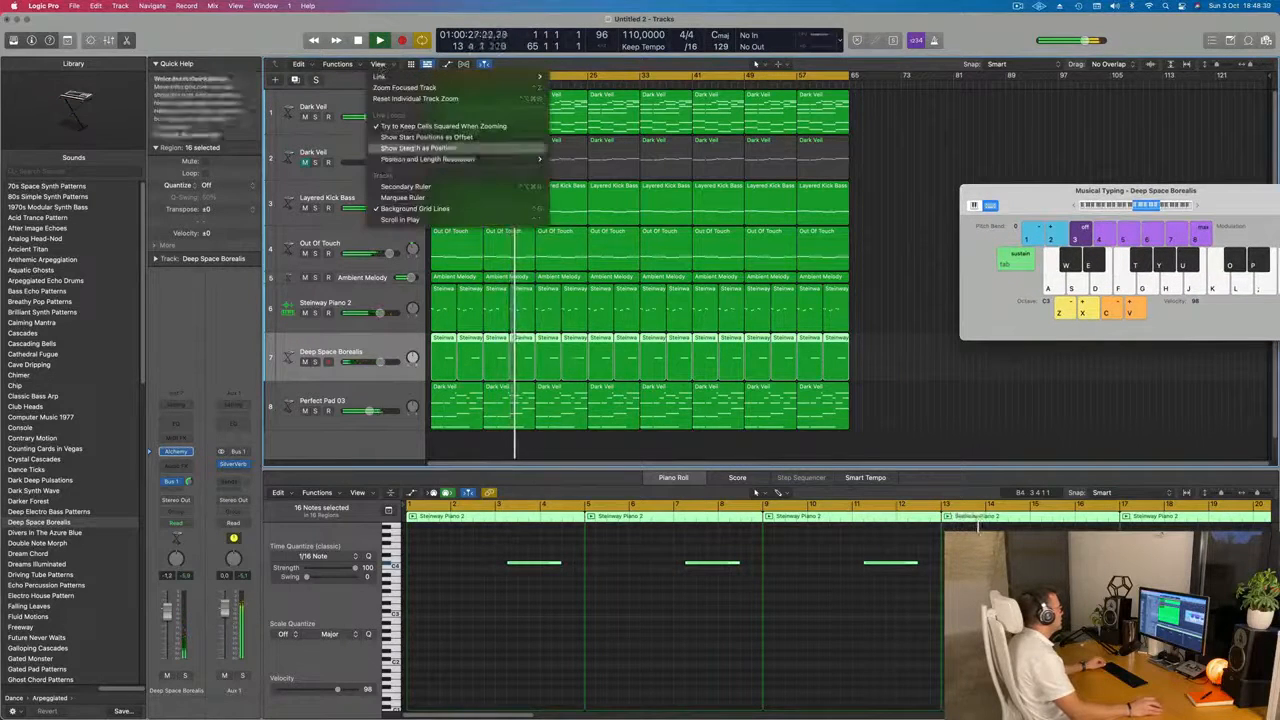
click(358, 166)
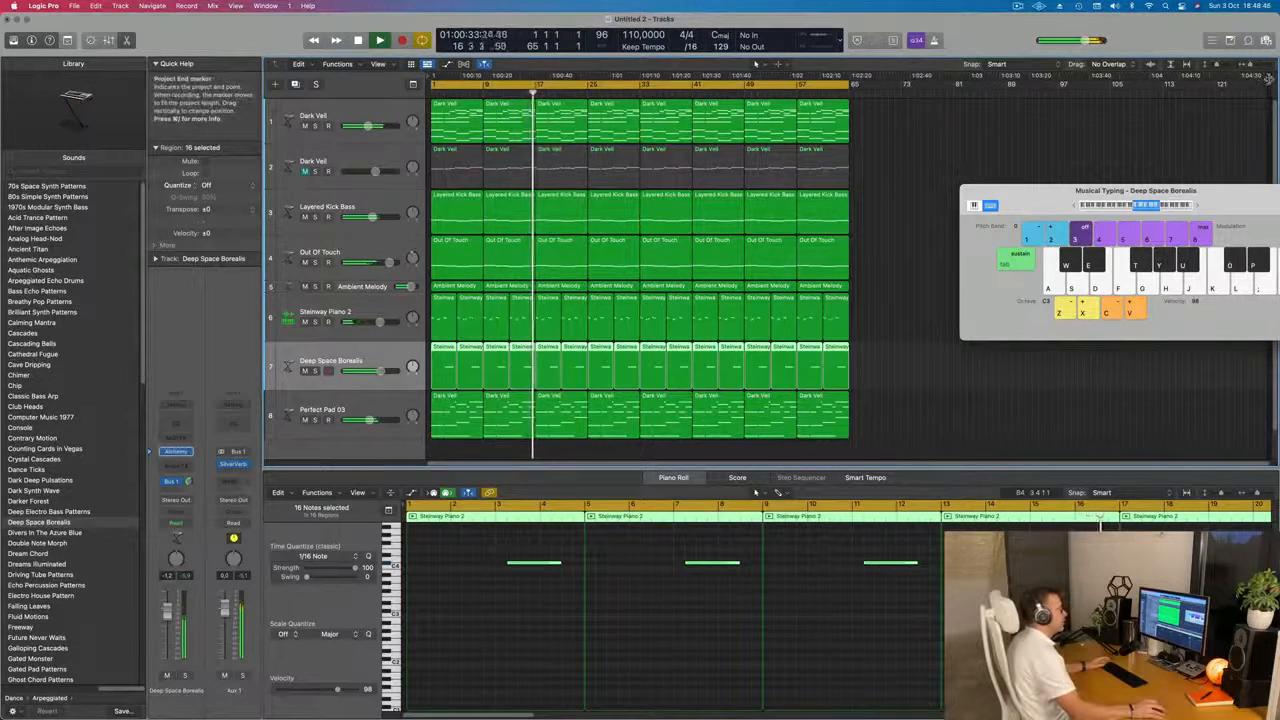
Step: Shorten the project so its end marker sits at about bar 67, just past the last regions, and return the playhead to the start
drag(977, 114, 861, 130)
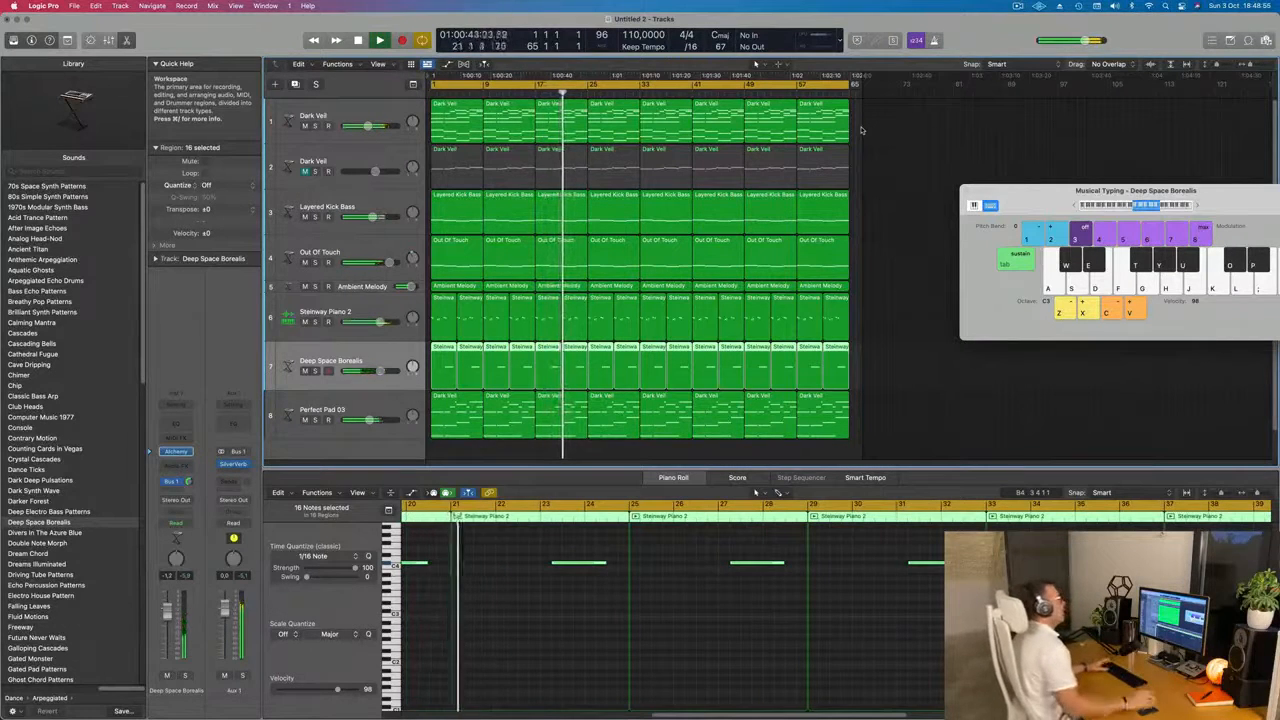
click(1018, 6)
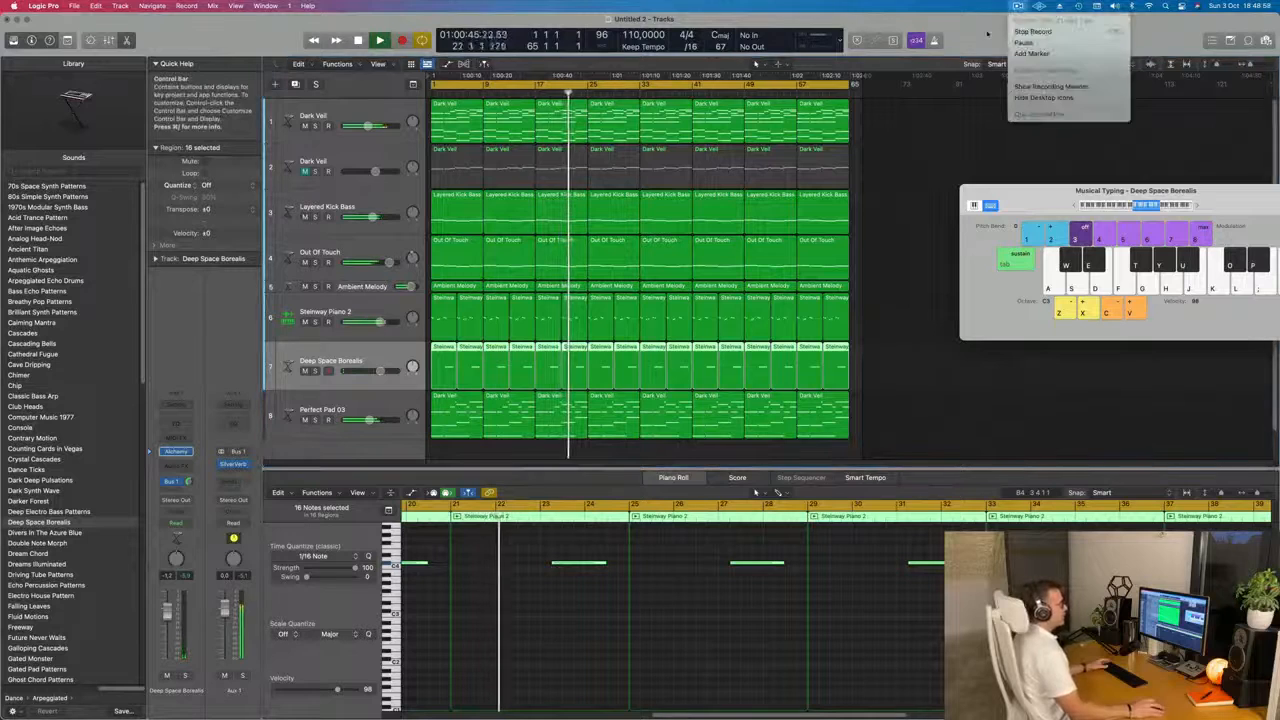
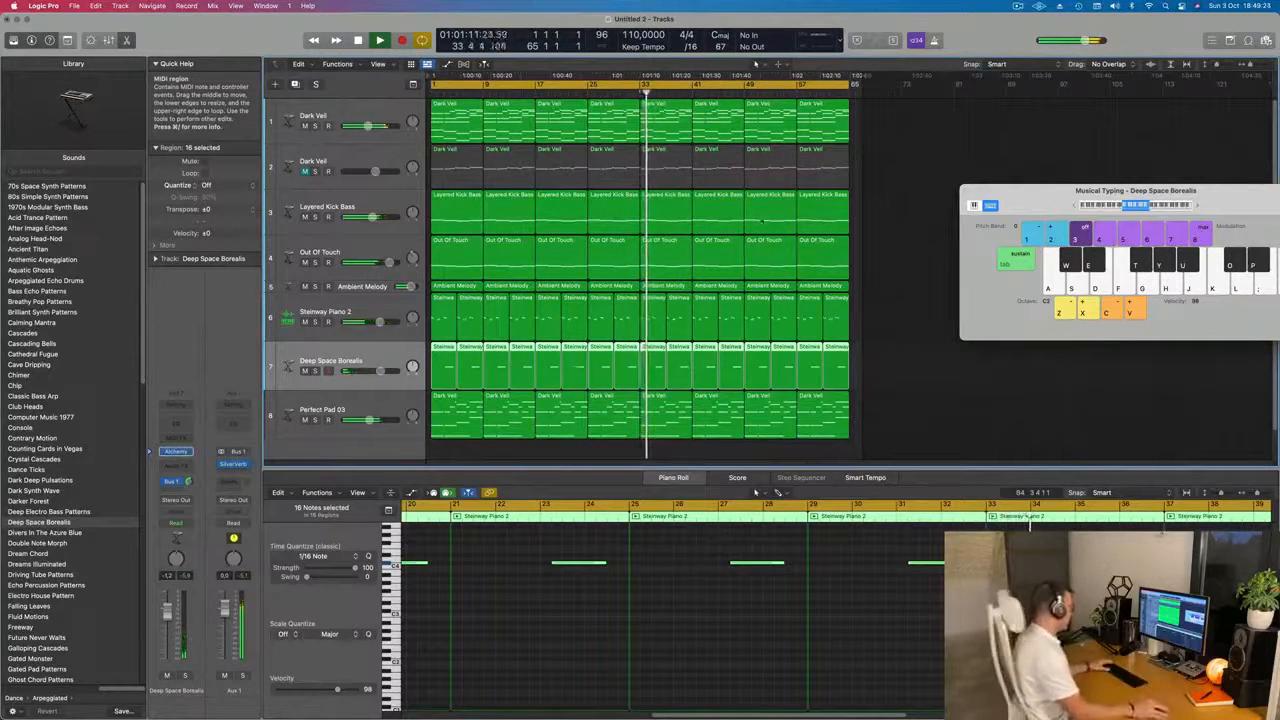
key(Return)
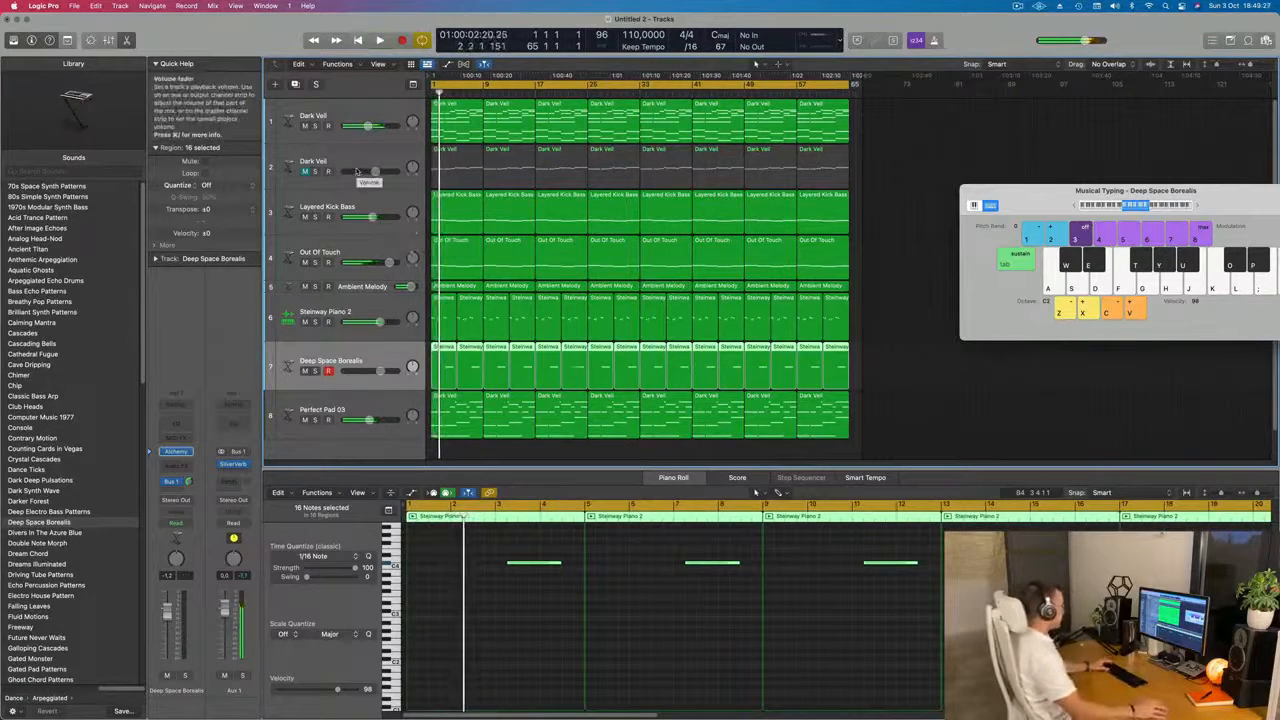
key(Return)
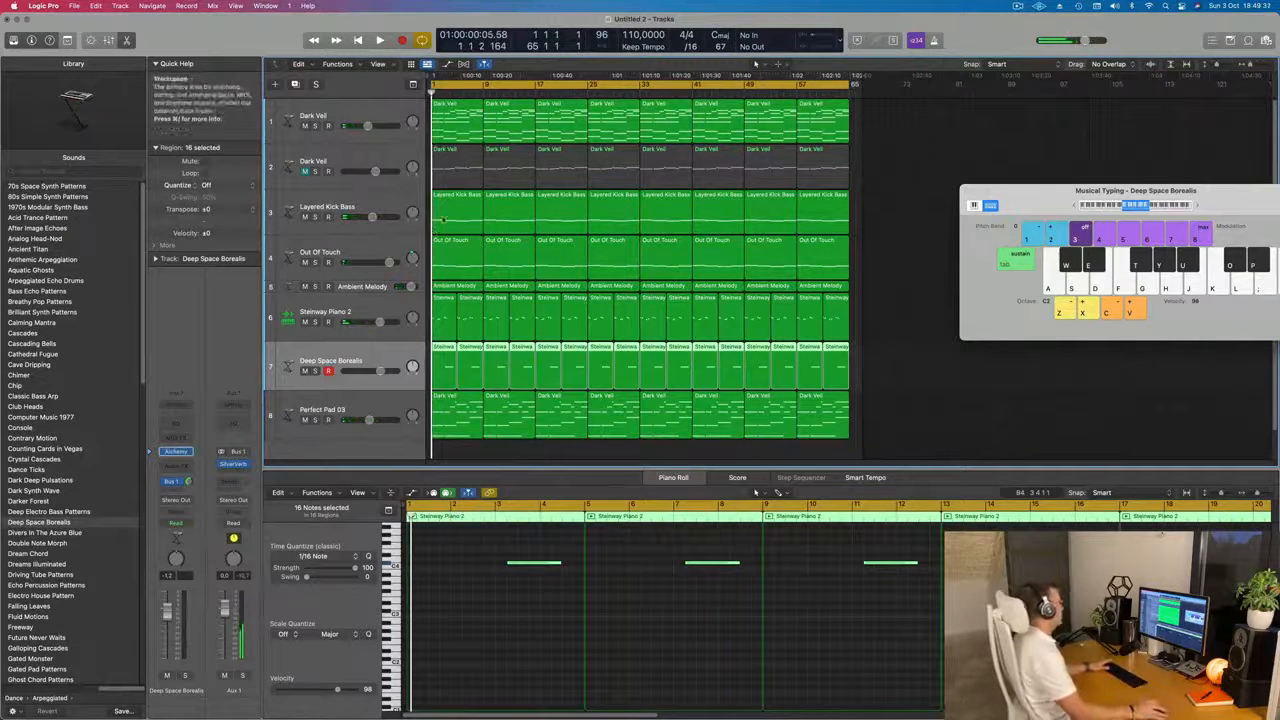
Step: Delete the first two Perfect Pad 03 regions so the pad enters at bar 17, and play from the start
click(472, 435)
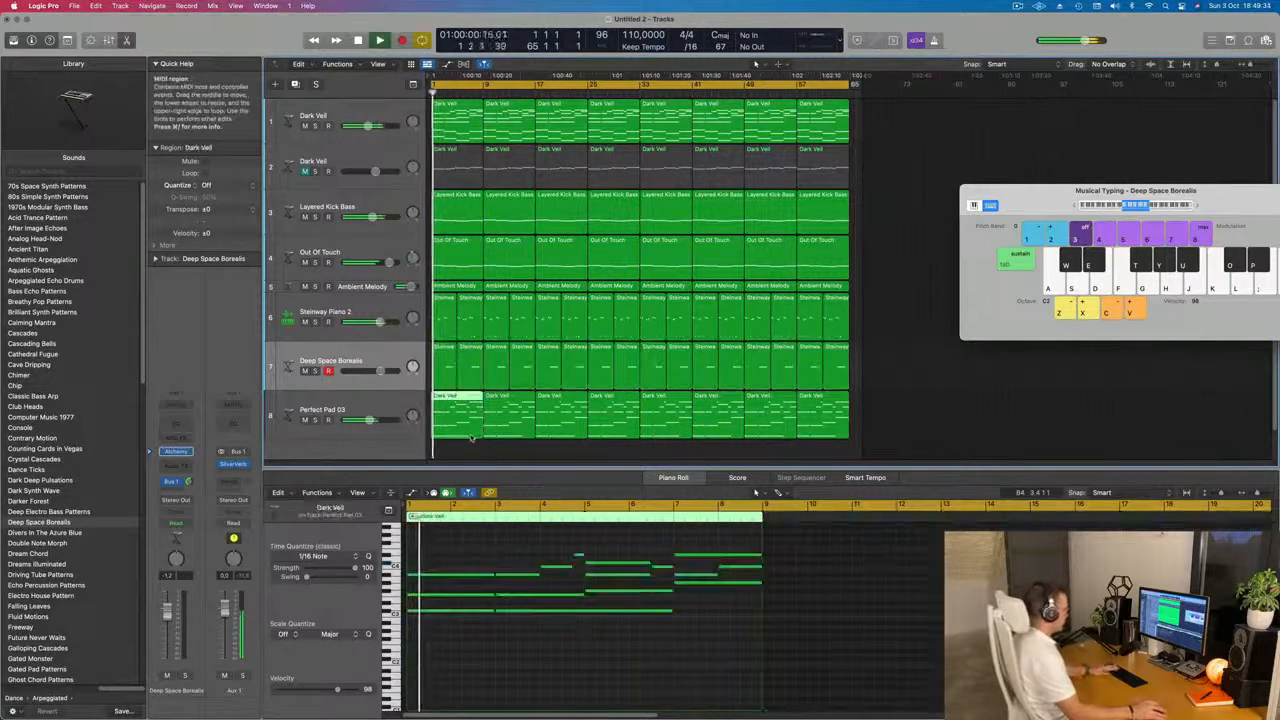
key(Delete)
key(Delete)
key(Return)
key(space)
Step: Delete the first region on both the Out Of Touch and Layered Kick Bass tracks so they enter at bar 9
click(450, 263)
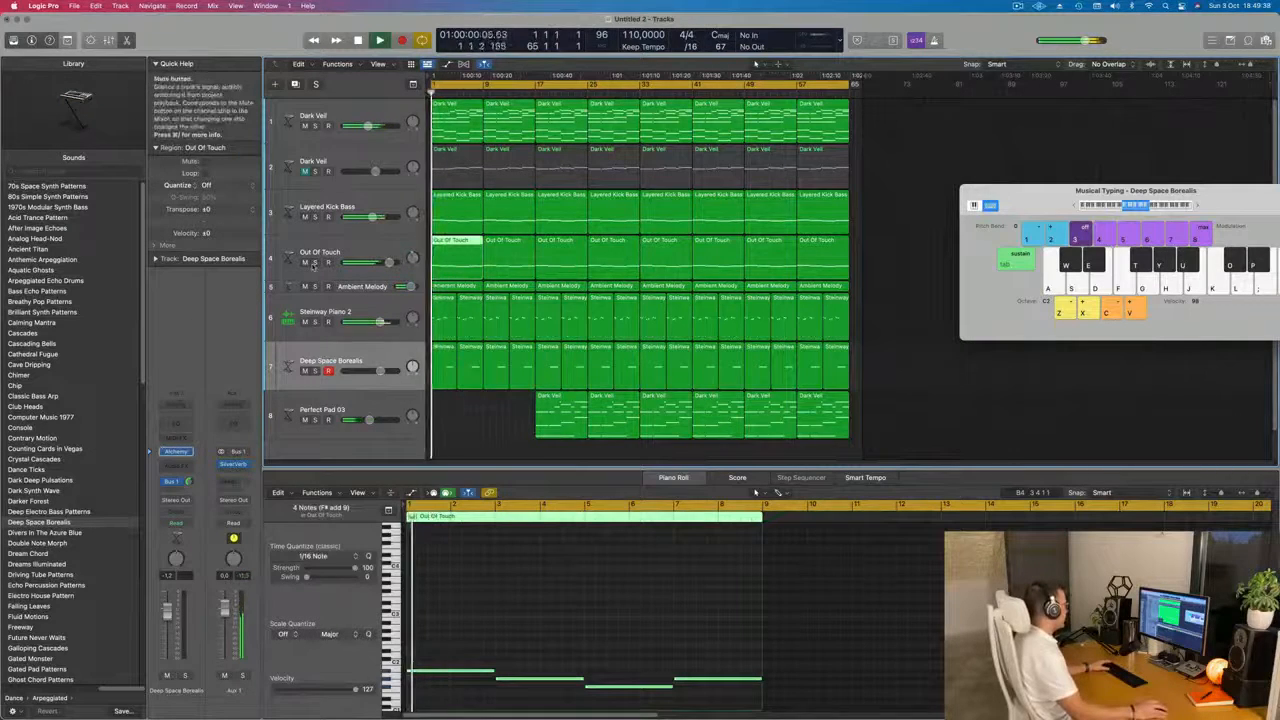
key(Delete)
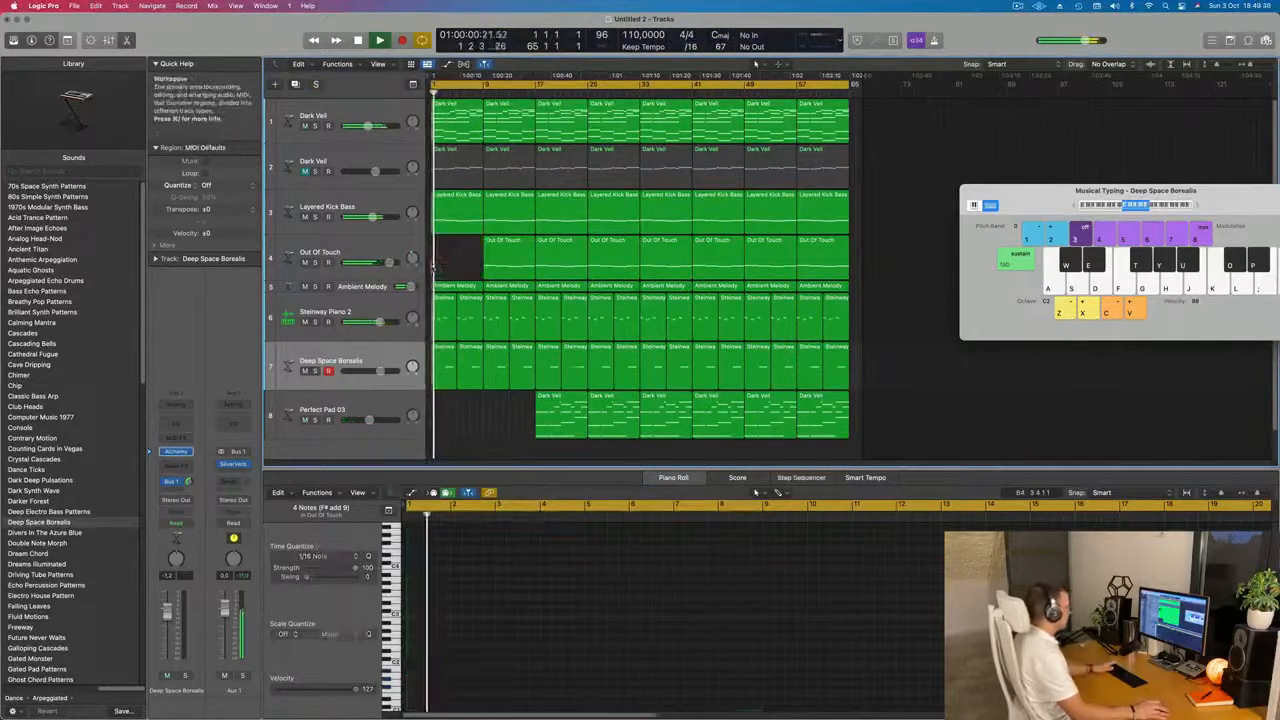
key(Return)
click(448, 220)
key(Delete)
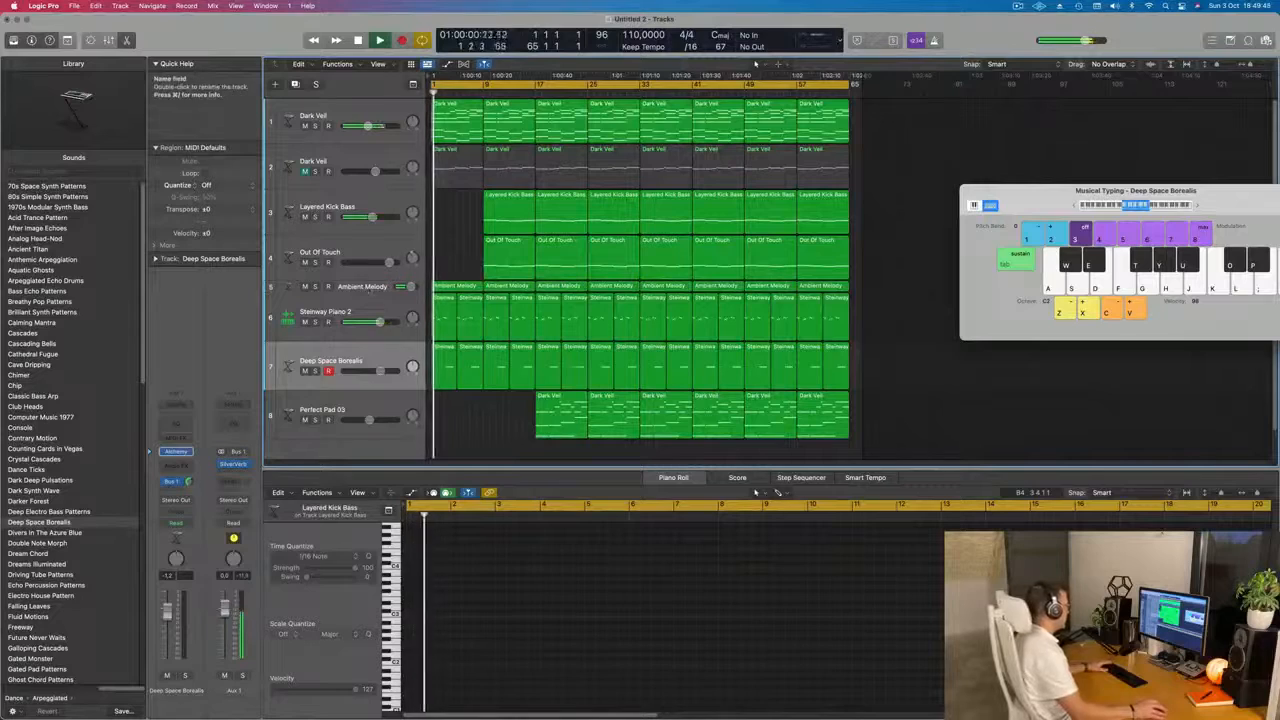
Step: Briefly solo the Ambient Melody track to check its sound, and delete its first region so it enters at bar 9
click(325, 292)
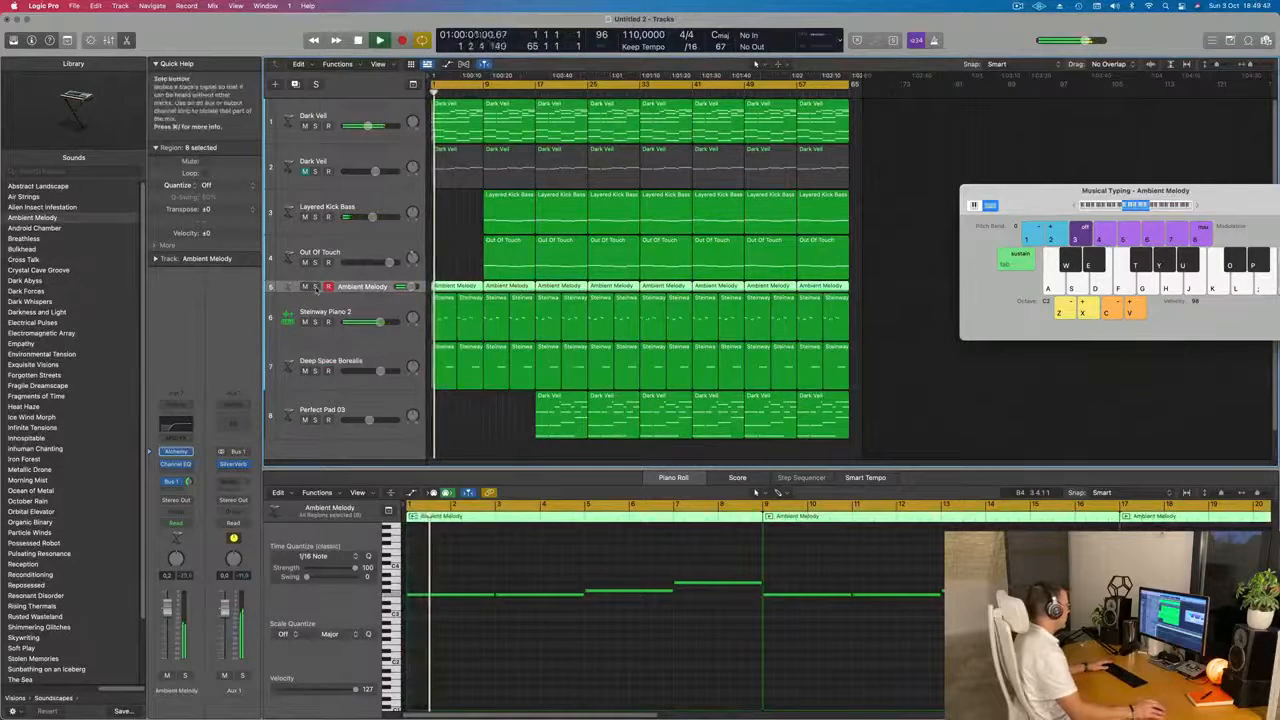
click(315, 287)
click(315, 287)
click(456, 266)
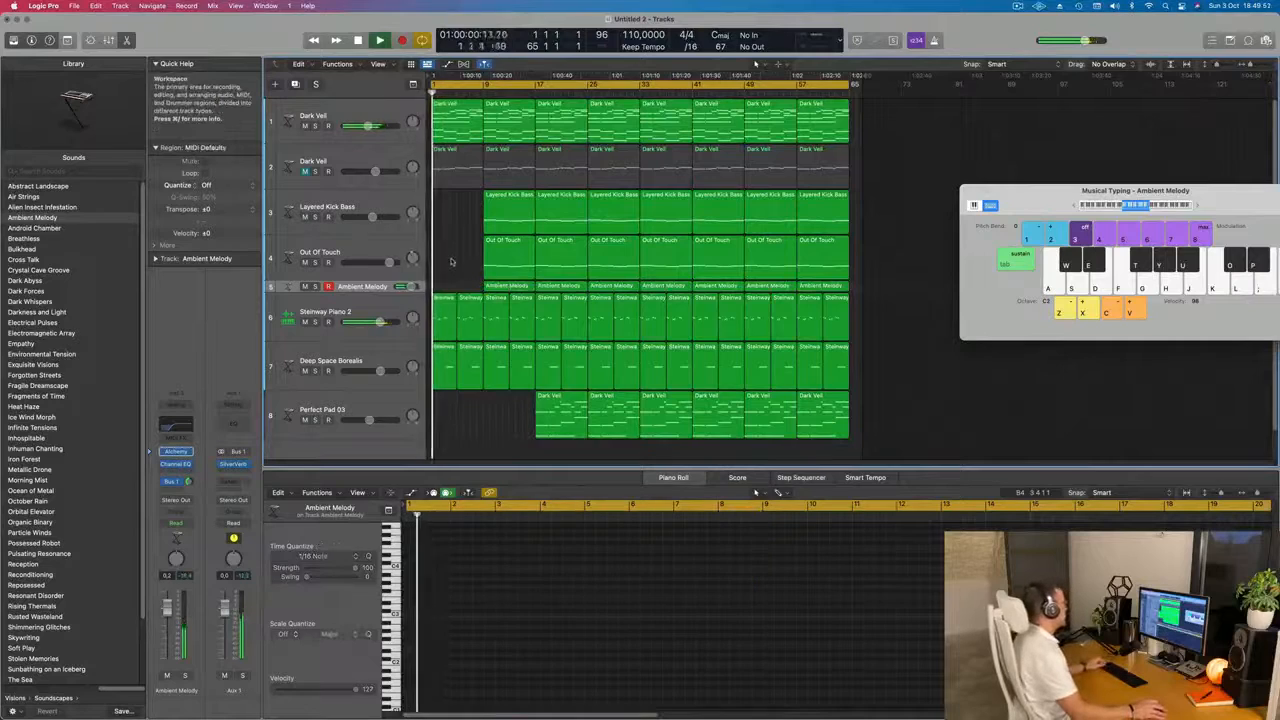
Step: Fit the arrangement to the window, select the first Dark Veil track and listen to the thinned-out intro from the start
key(z)
click(390, 113)
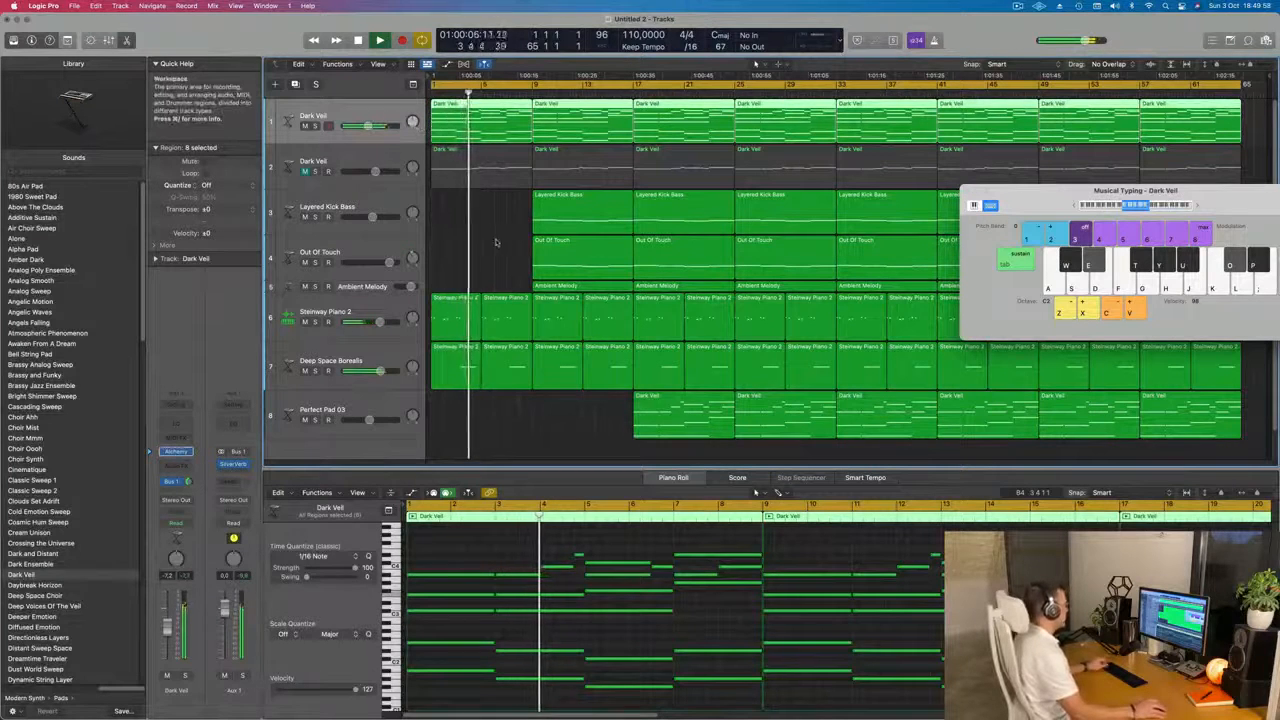
key(Return)
key(Return)
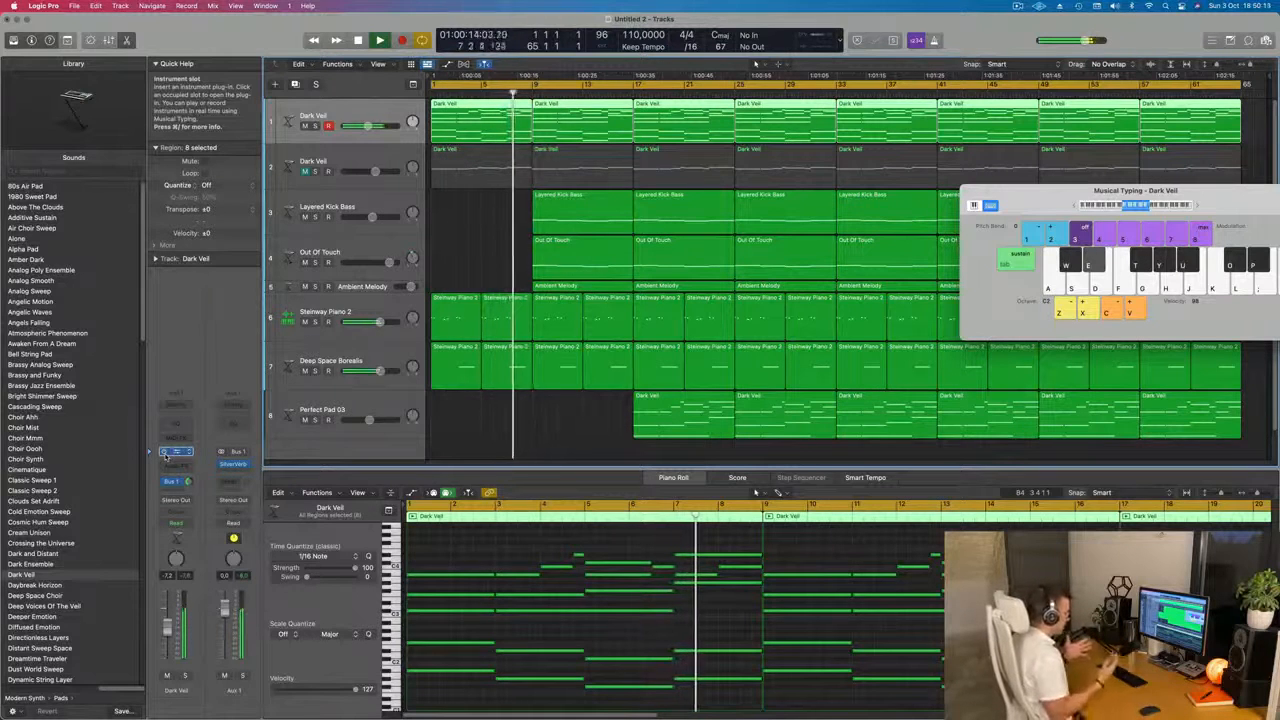
key(space)
key(space)
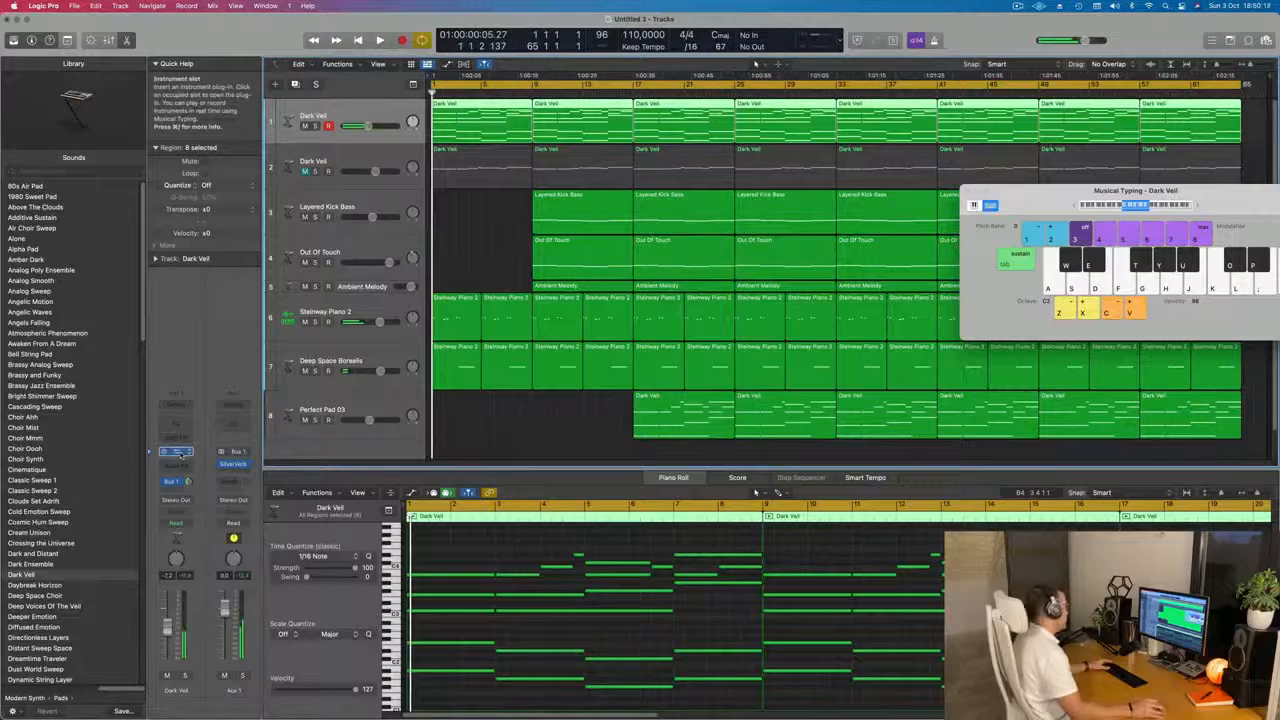
Step: Open the first Dark Veil track's Alchemy instrument and record a Cutoff movement from bar 1 with the track's automation mode set to Touch
click(176, 452)
drag(508, 275, 938, 206)
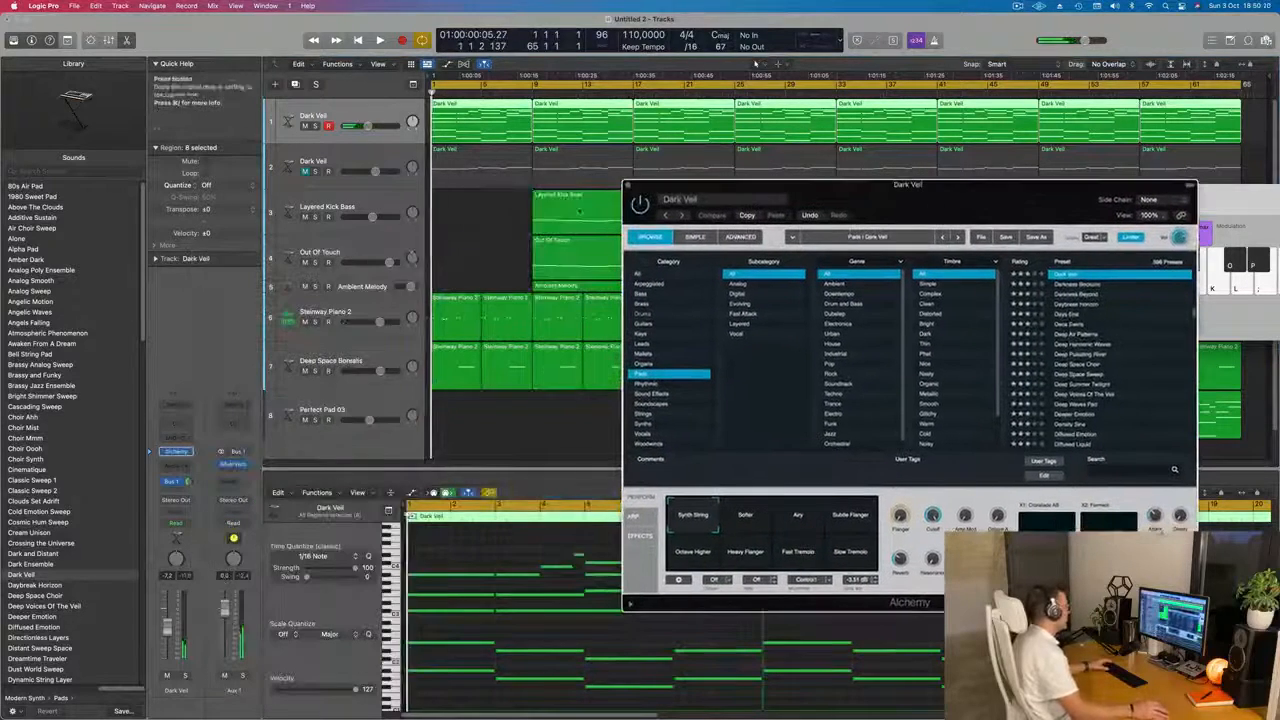
key(space)
click(186, 524)
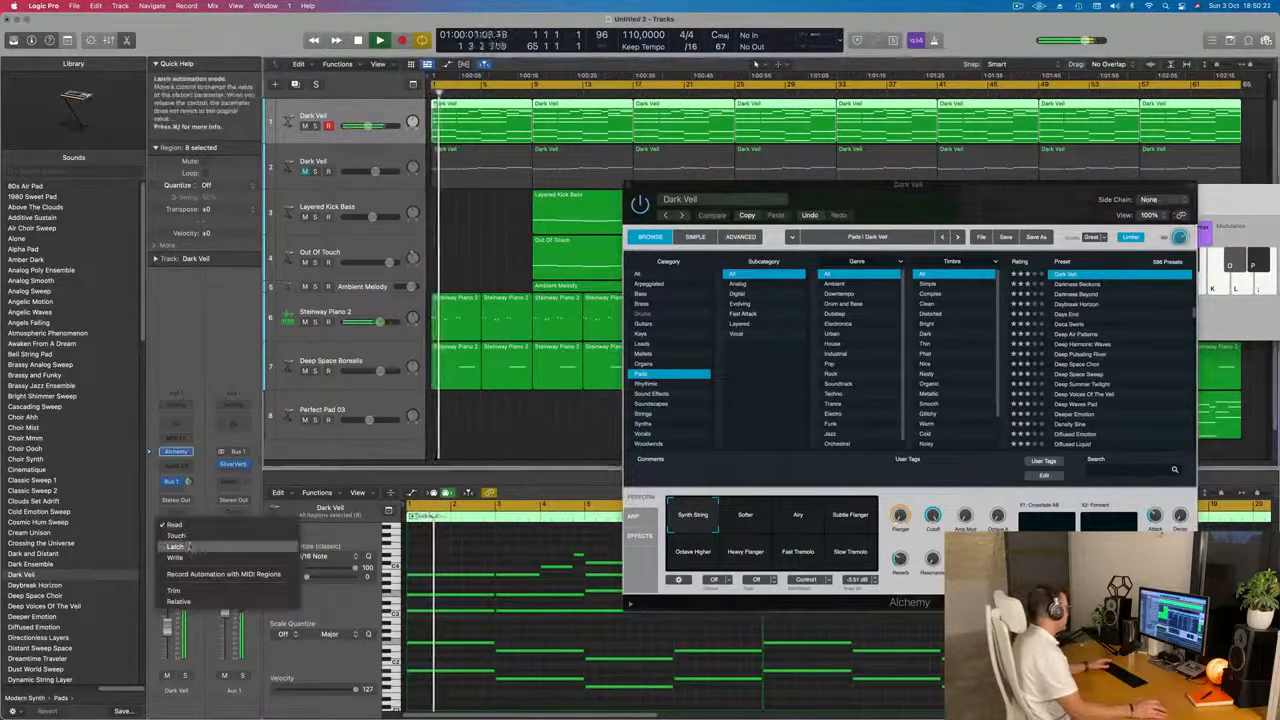
click(184, 536)
drag(932, 515, 937, 576)
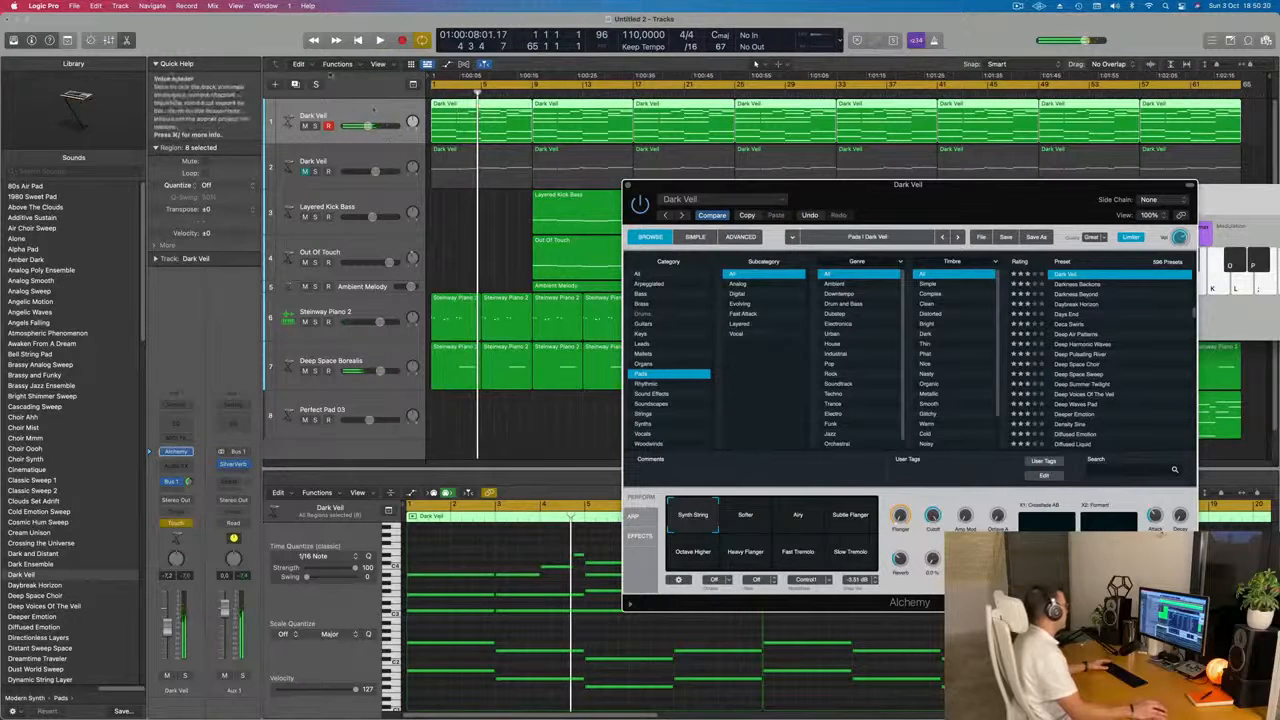
Step: Show the toolbar and enlarge the first Dark Veil track, with the playhead returned to the project start
drag(283, 57, 285, 57)
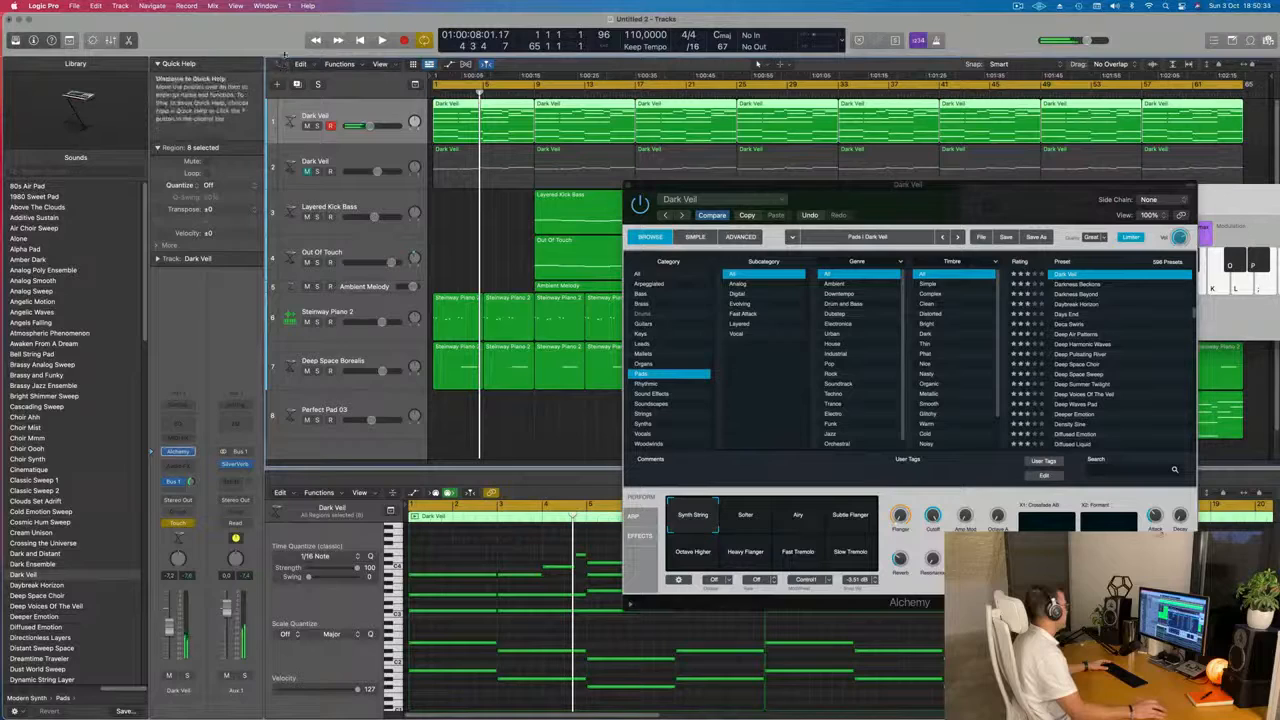
drag(284, 57, 283, 166)
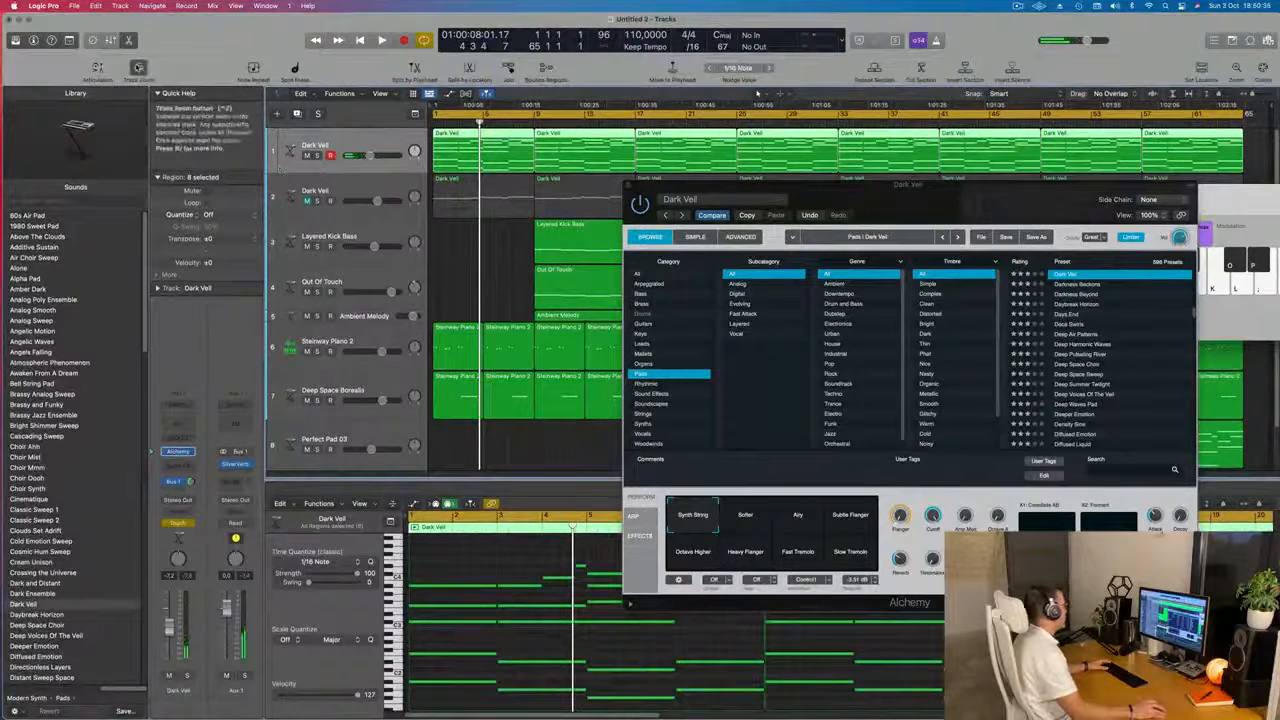
key(Return)
drag(358, 170, 358, 236)
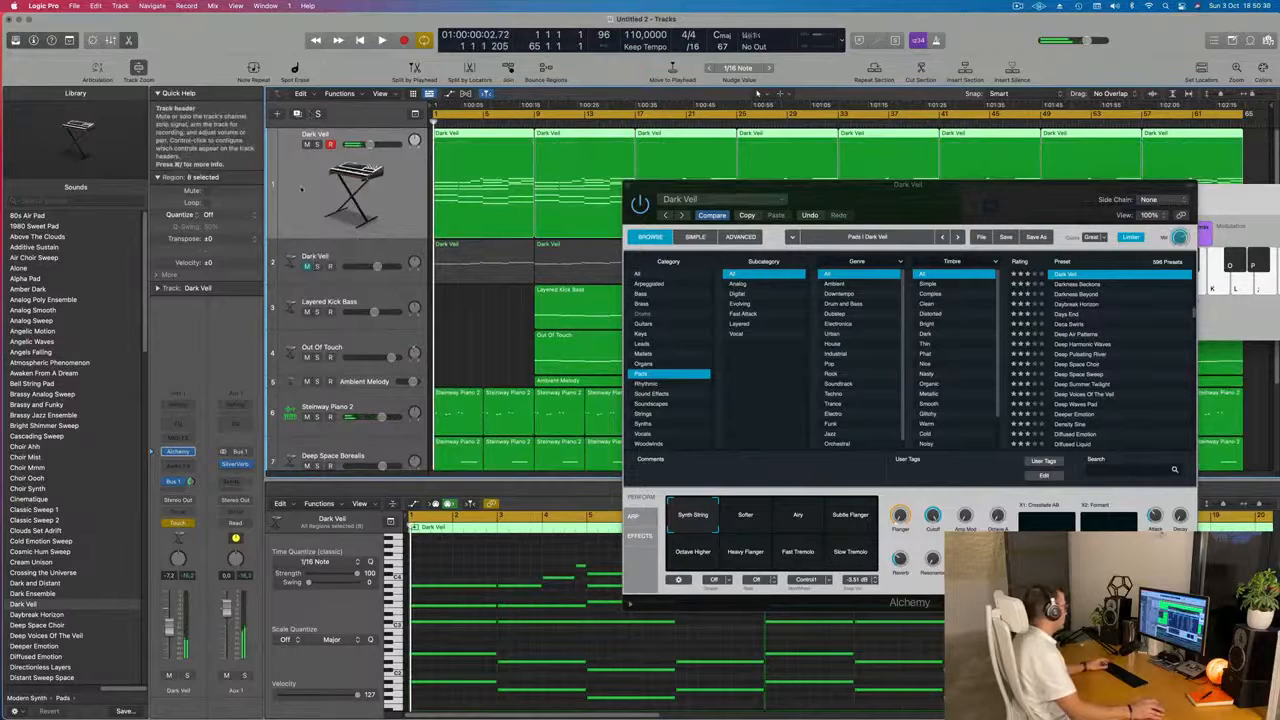
Step: Show track automation and set the first Dark Veil track's automation parameter to Alchemy Cutoff
key(super+k)
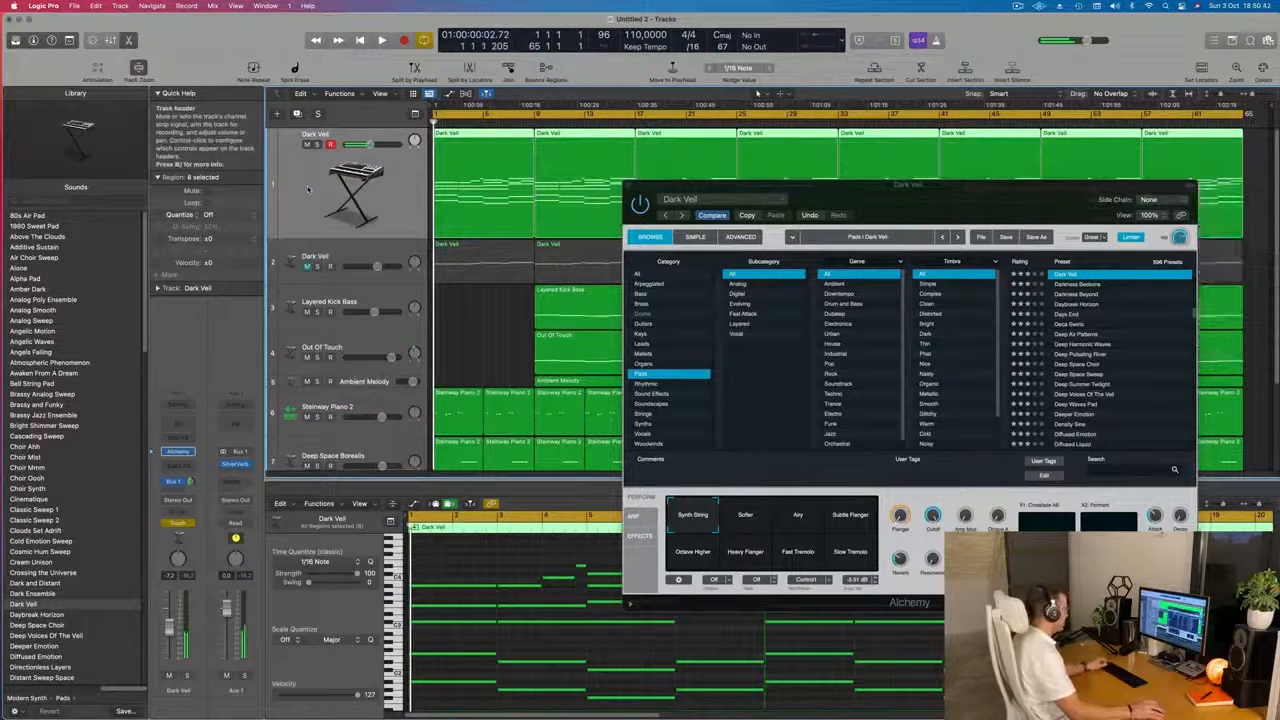
key(a)
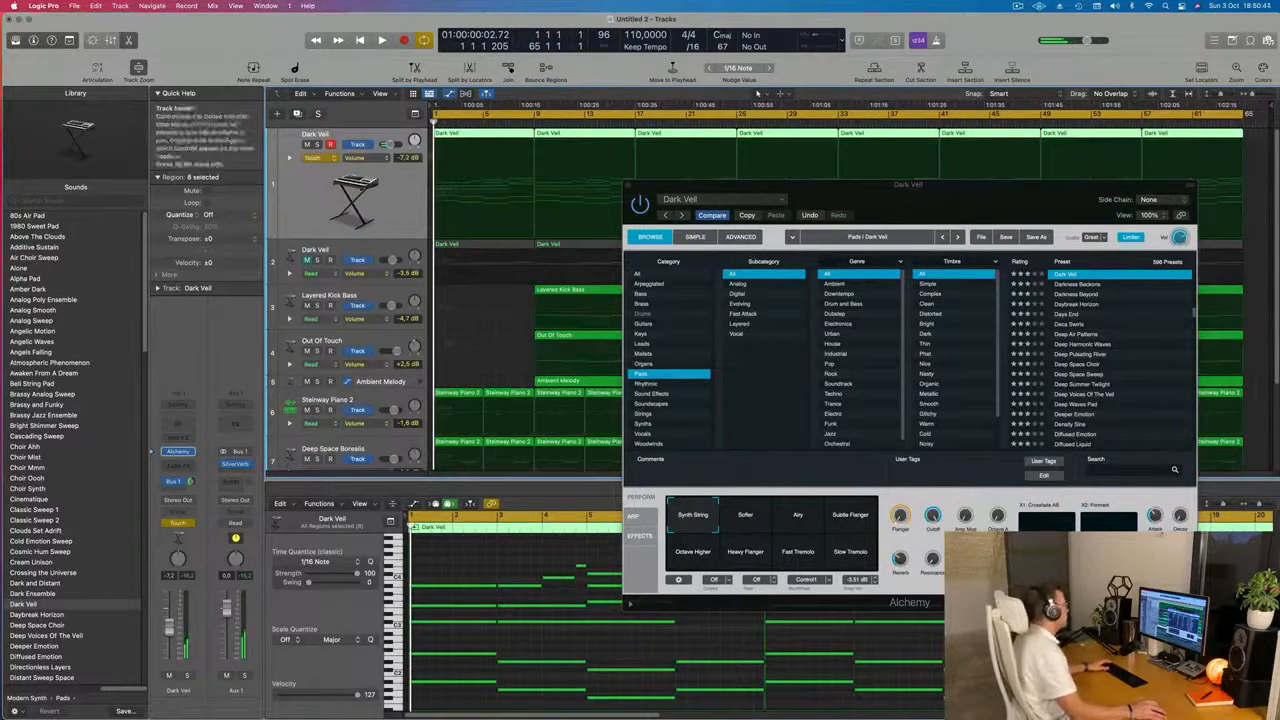
click(365, 157)
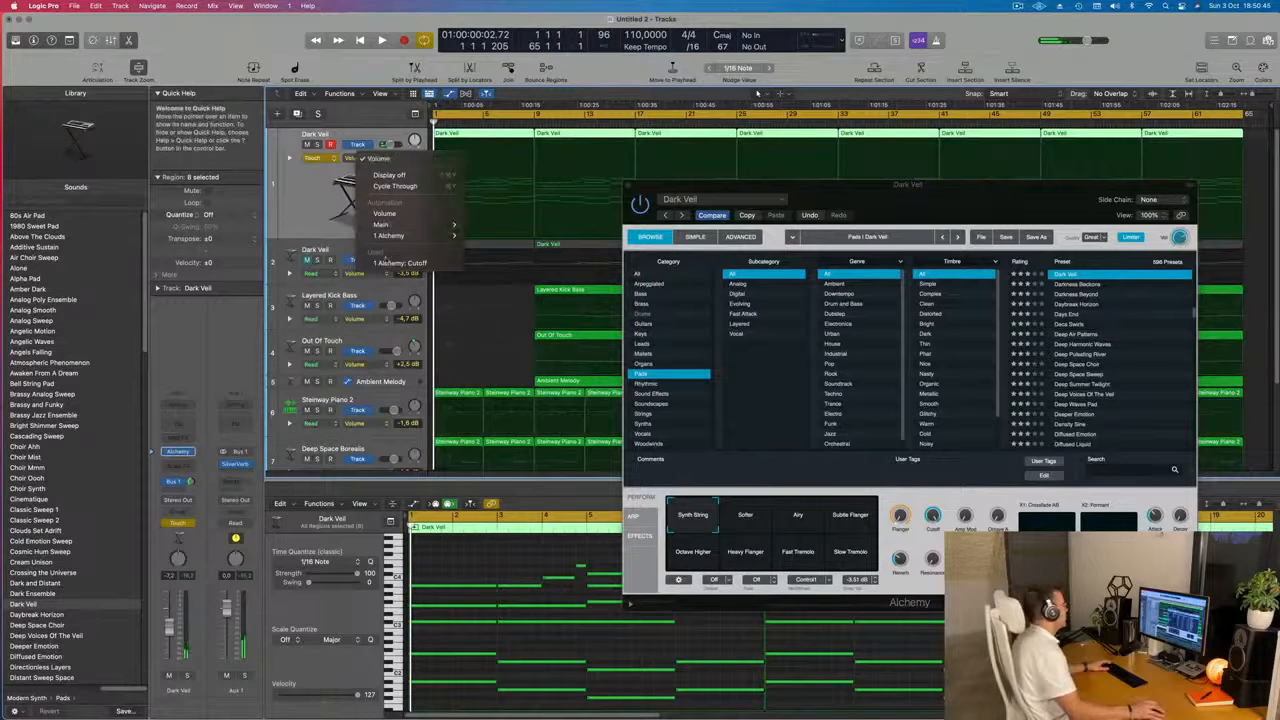
click(400, 263)
Step: Draw Cutoff automation on the first Dark Veil track rising from 22.2% at bar 1 to 62.1% at bar 9 and audition it
drag(479, 142, 433, 214)
key(space)
drag(536, 216, 535, 177)
drag(739, 184, 583, 198)
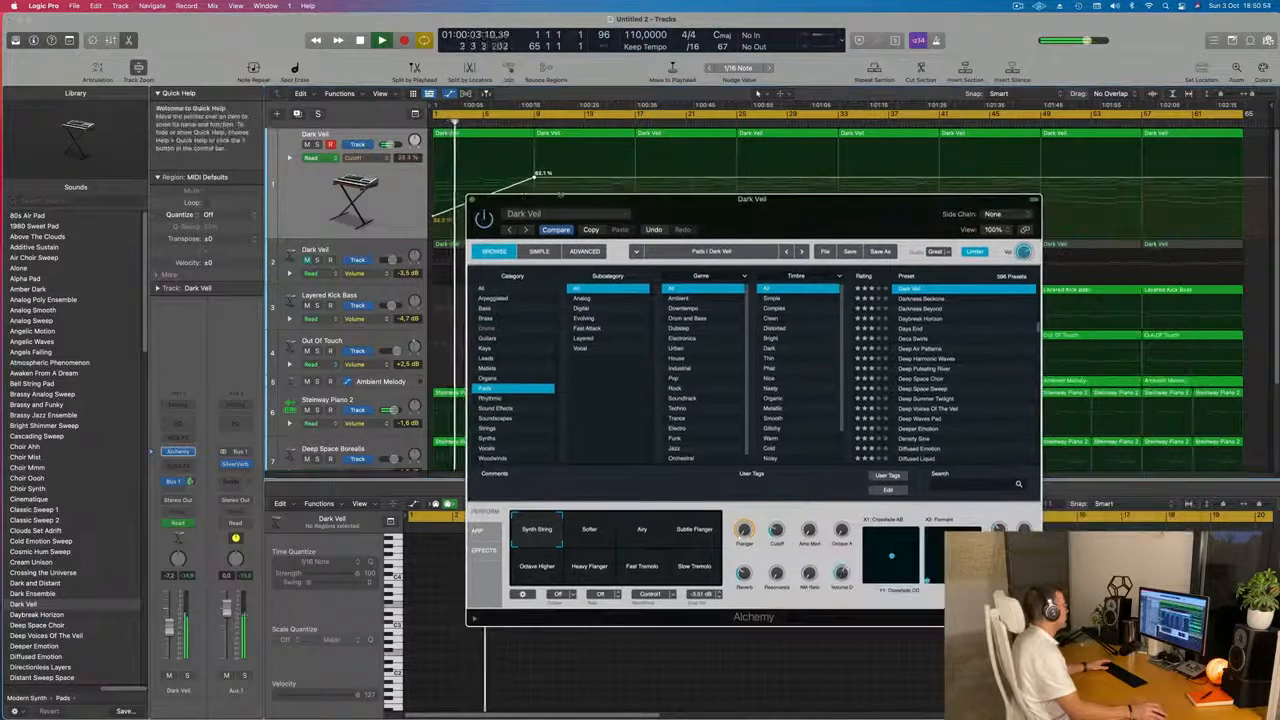
click(471, 202)
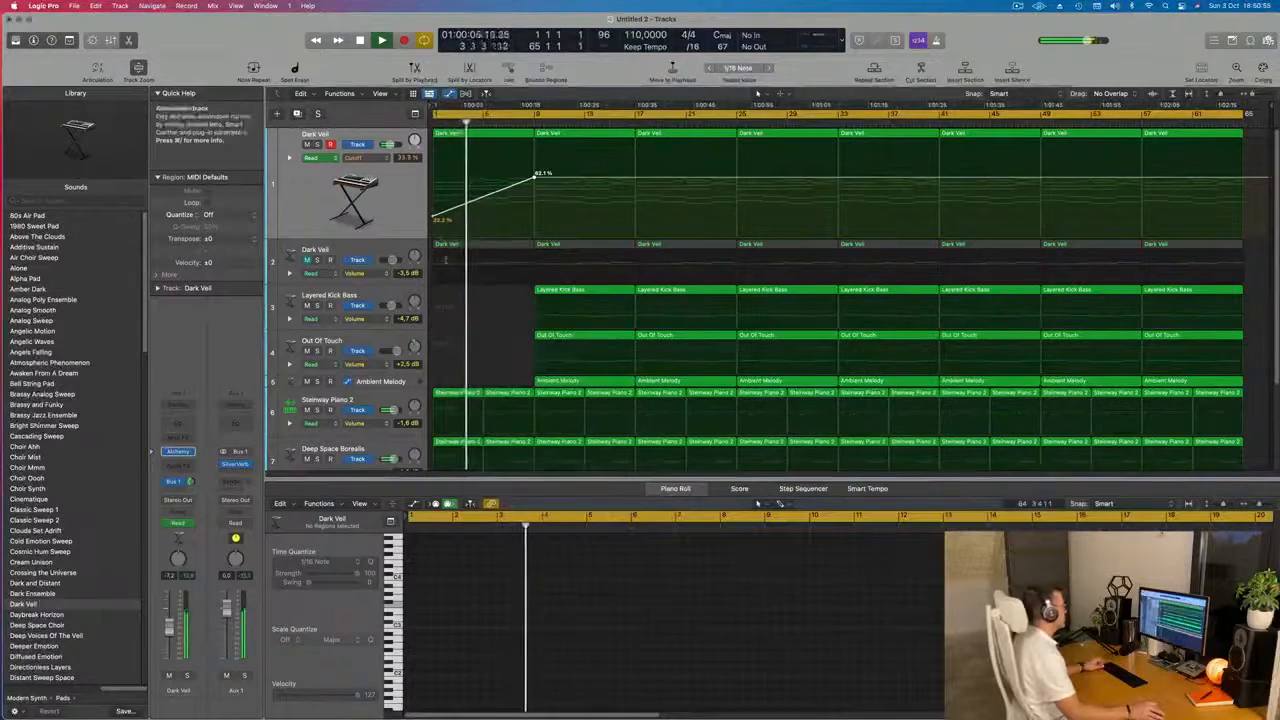
scroll(480, 308, down, 1)
scroll(480, 311, down, 3)
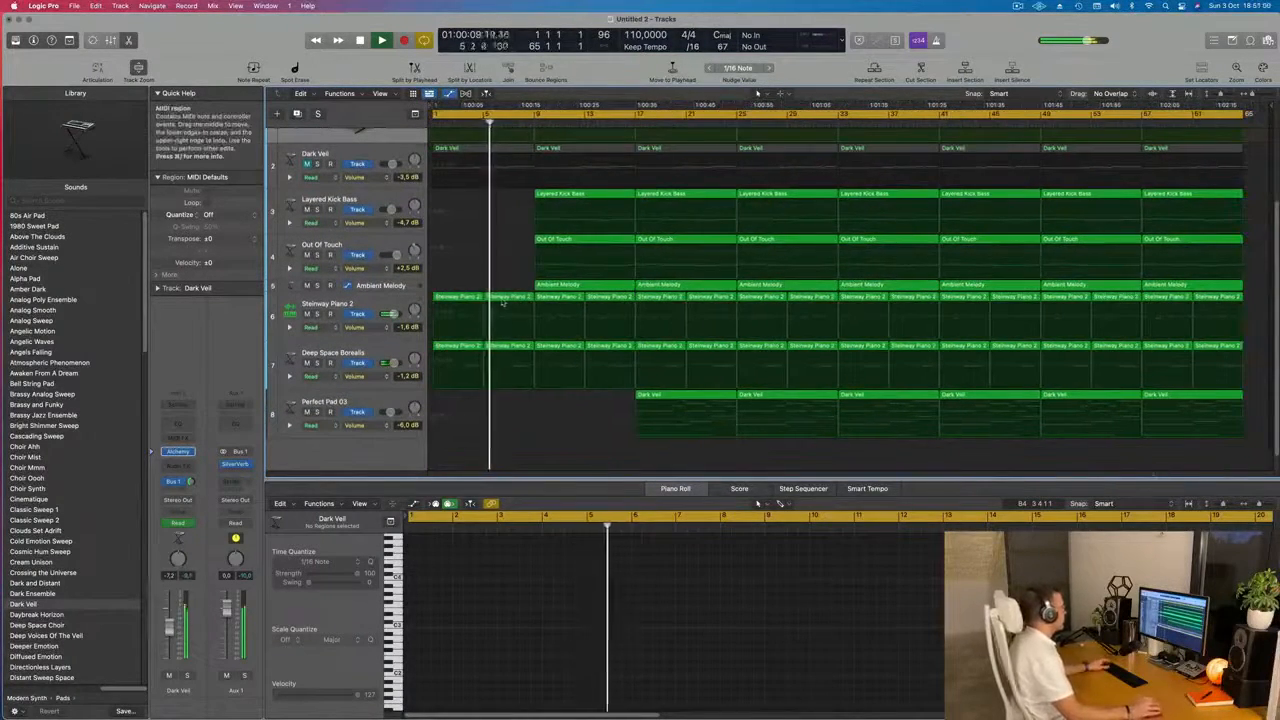
scroll(503, 300, up, 3)
scroll(503, 290, up, 1)
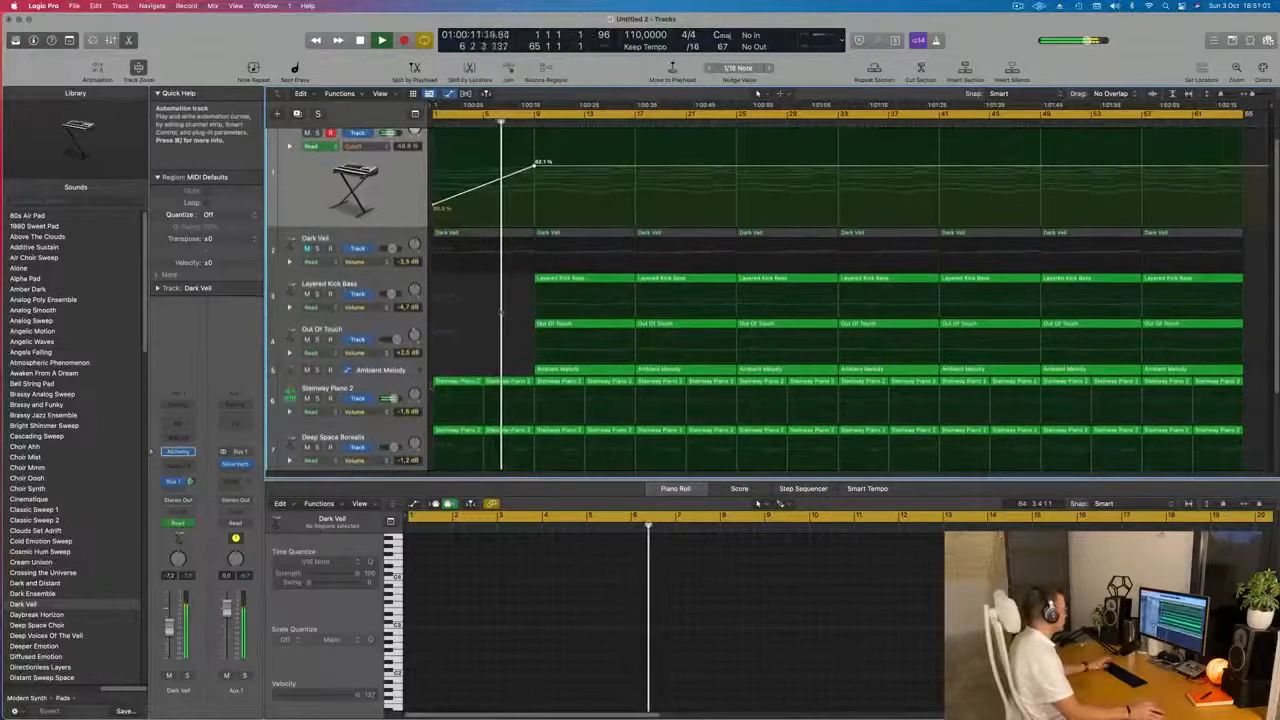
key(Return)
Step: Select the Steinway Piano 2 track and add a Modulation Delay effect below SilverVerb on Aux 1
click(377, 388)
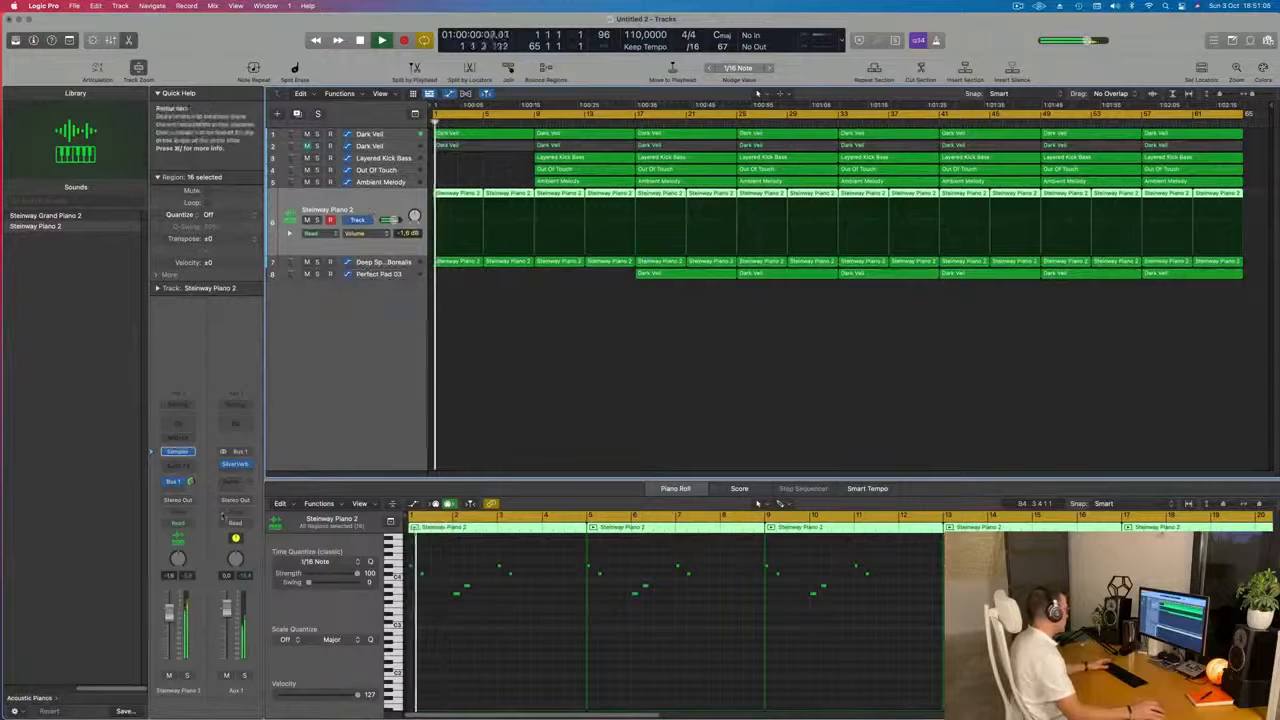
key(Return)
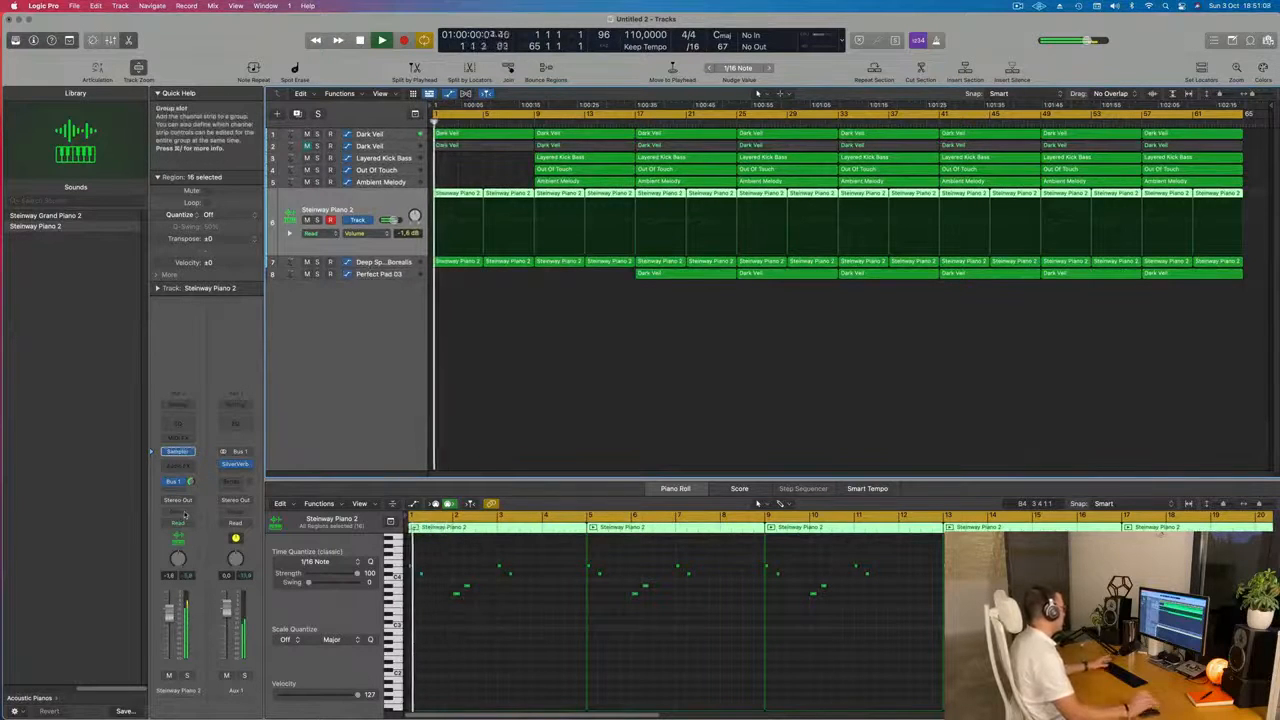
click(240, 471)
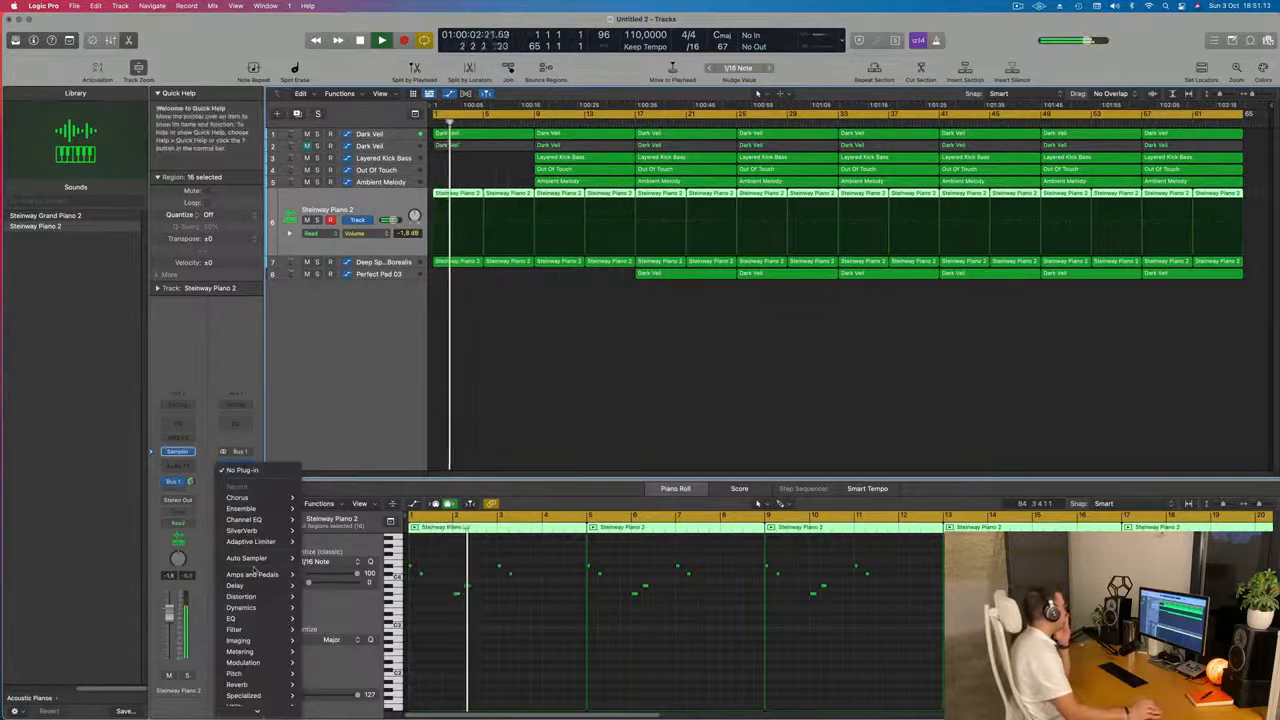
mouse_move(266, 519)
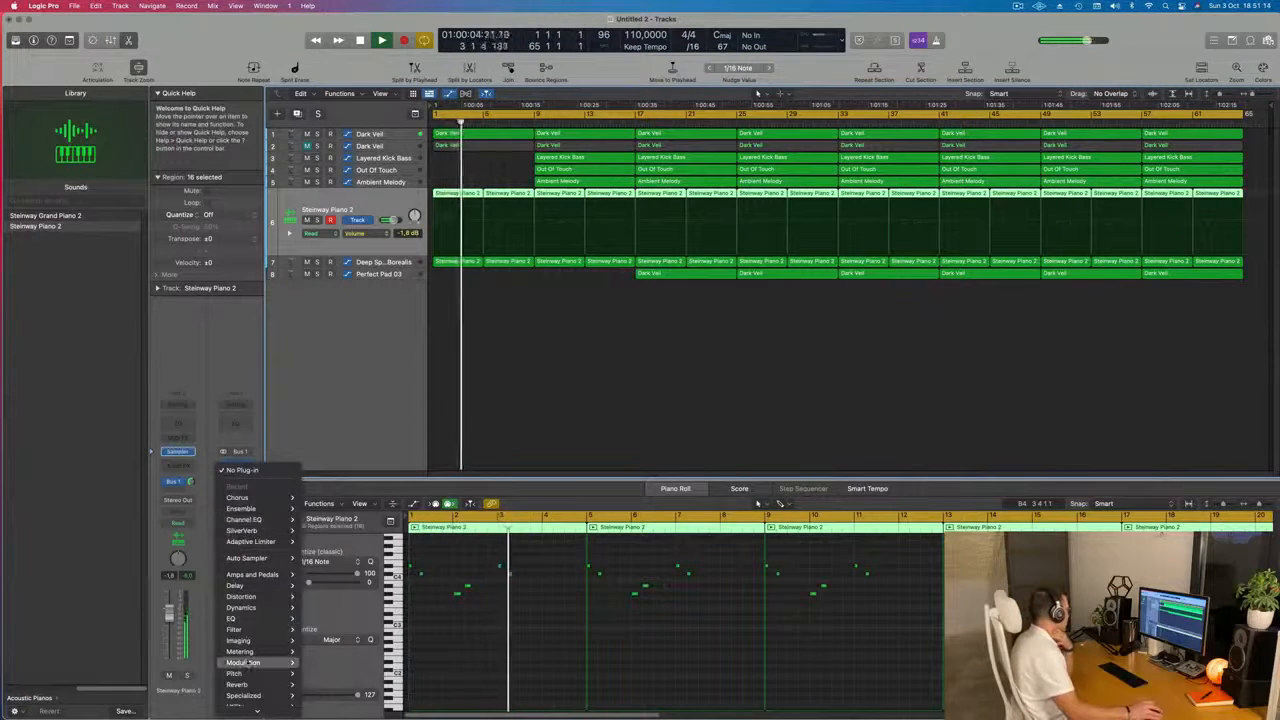
mouse_move(269, 609)
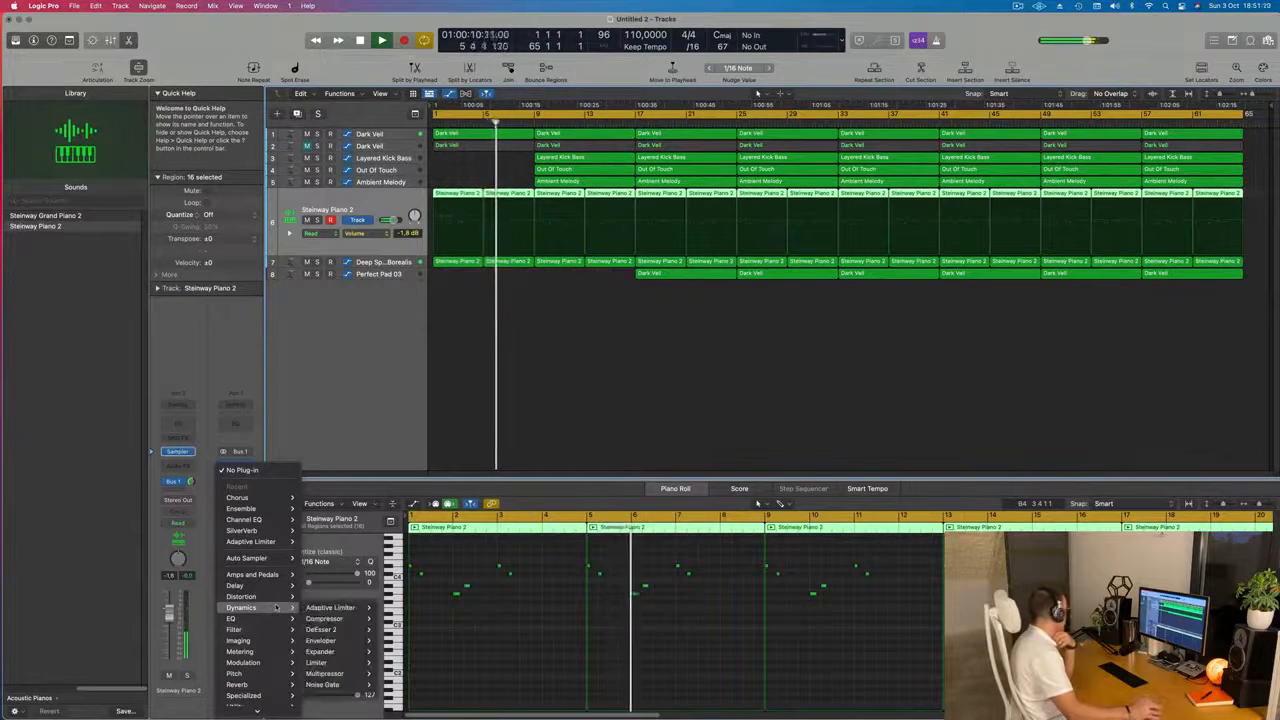
mouse_move(270, 665)
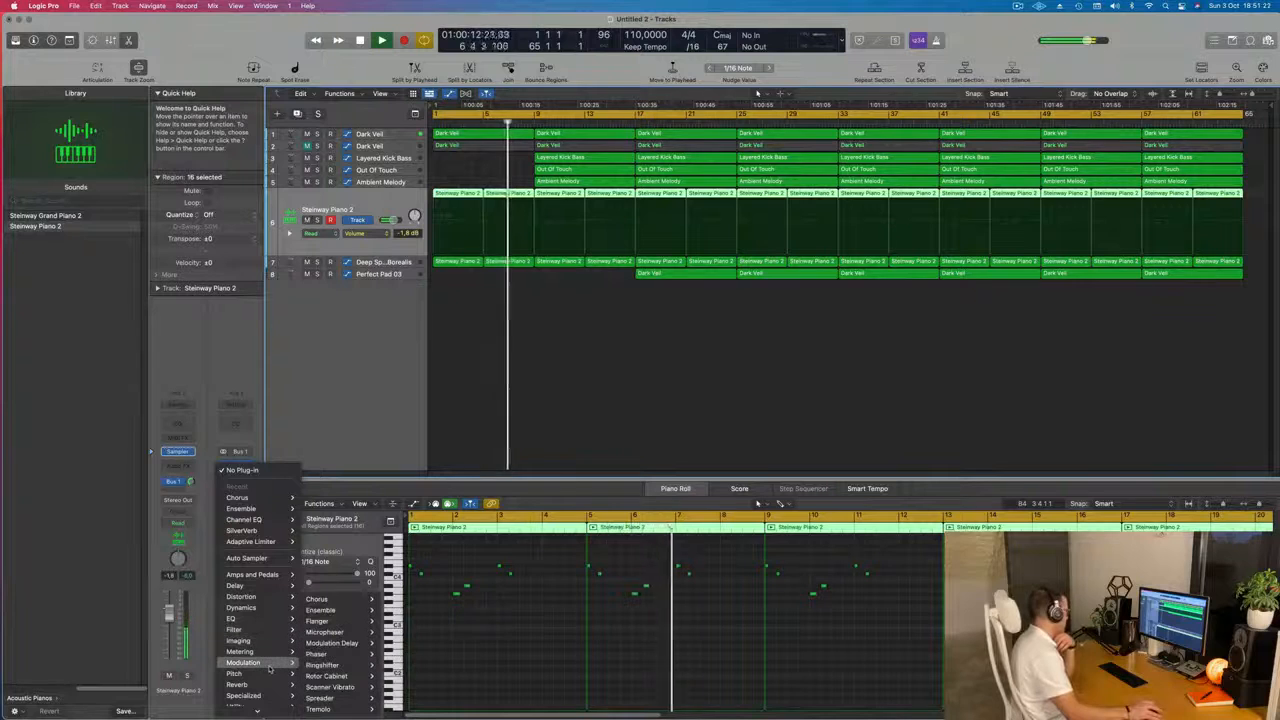
mouse_move(340, 643)
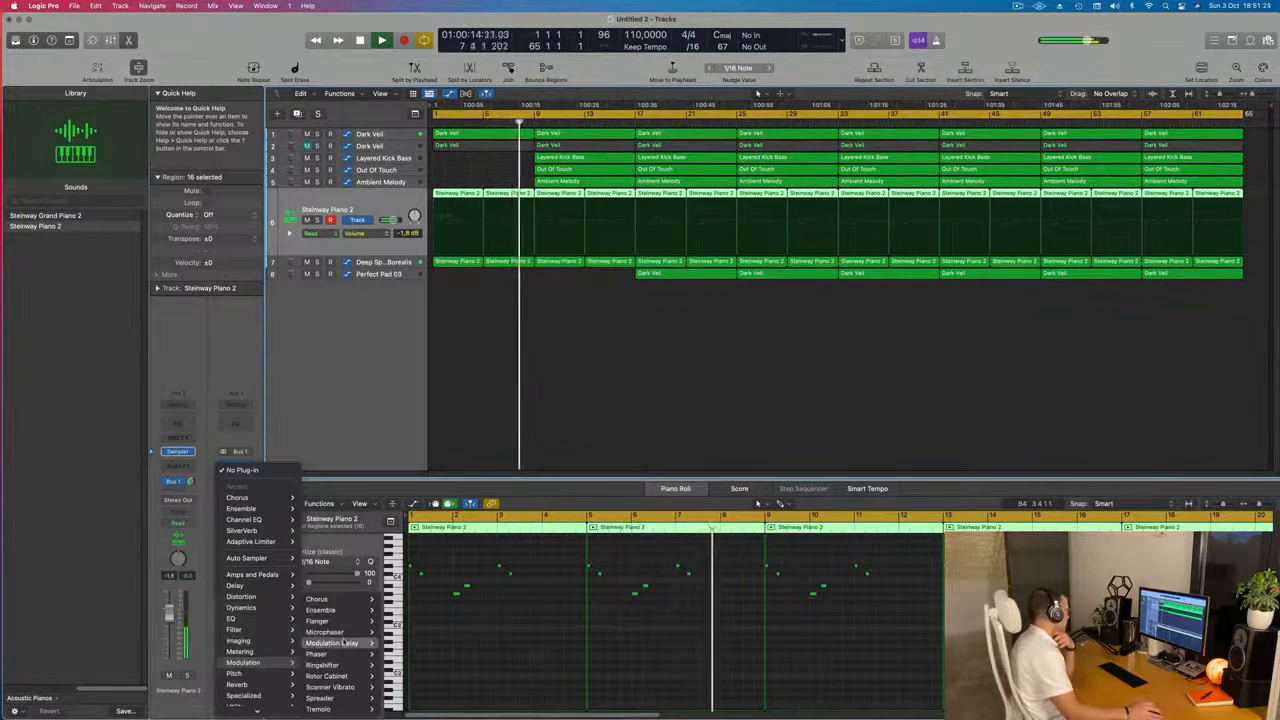
click(395, 643)
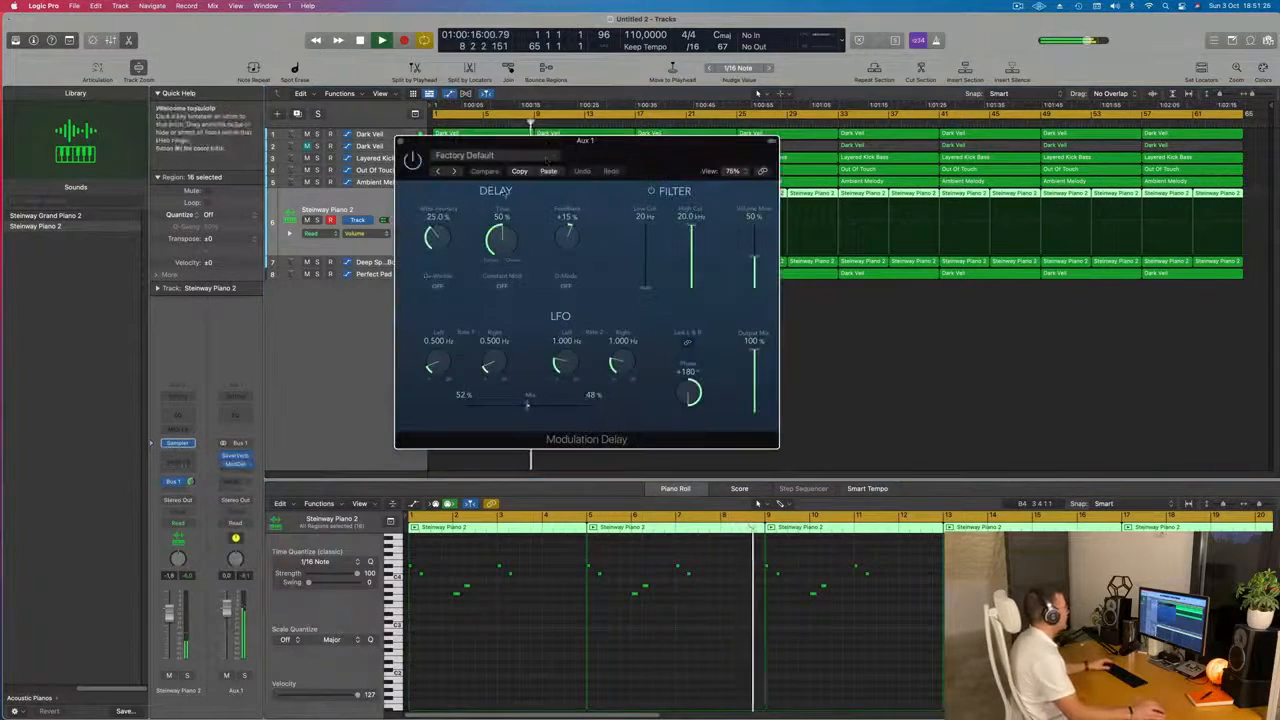
Step: Audition Modulation Delay presets during playback, including Big Chorus, Dimensional Flange Room, Dual-Phase and Slow Flanger
drag(635, 147, 670, 229)
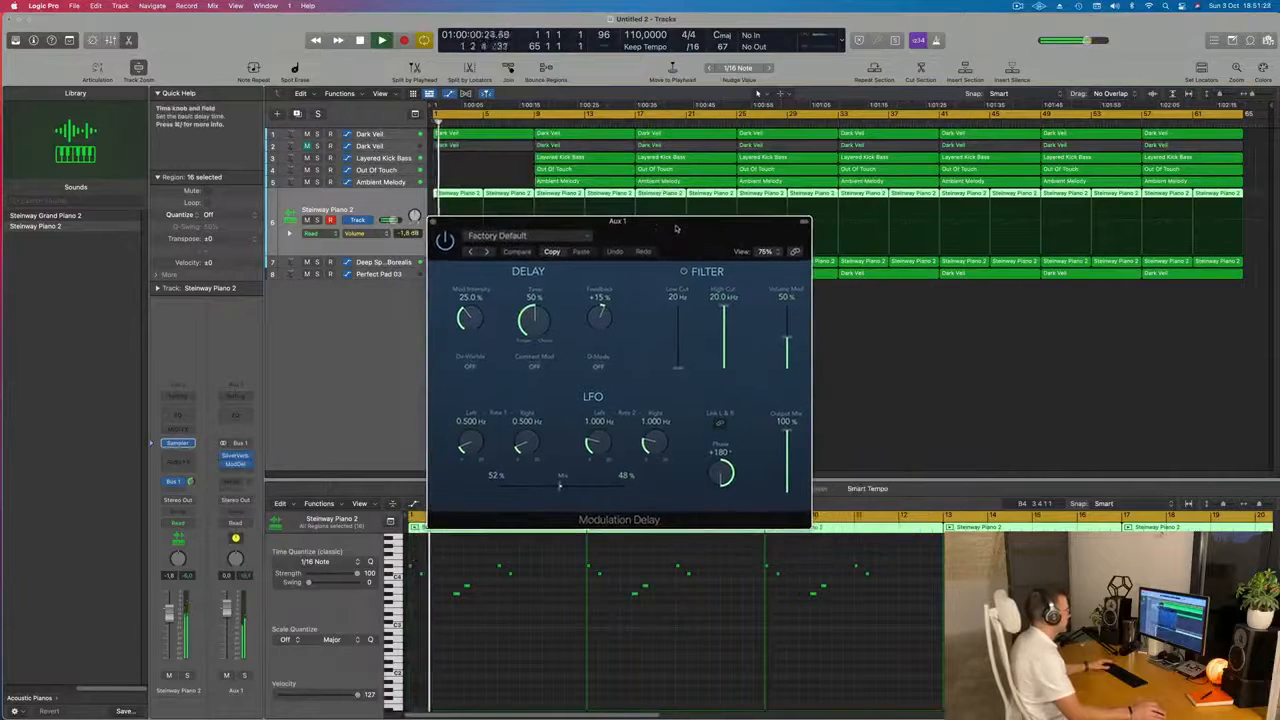
click(484, 252)
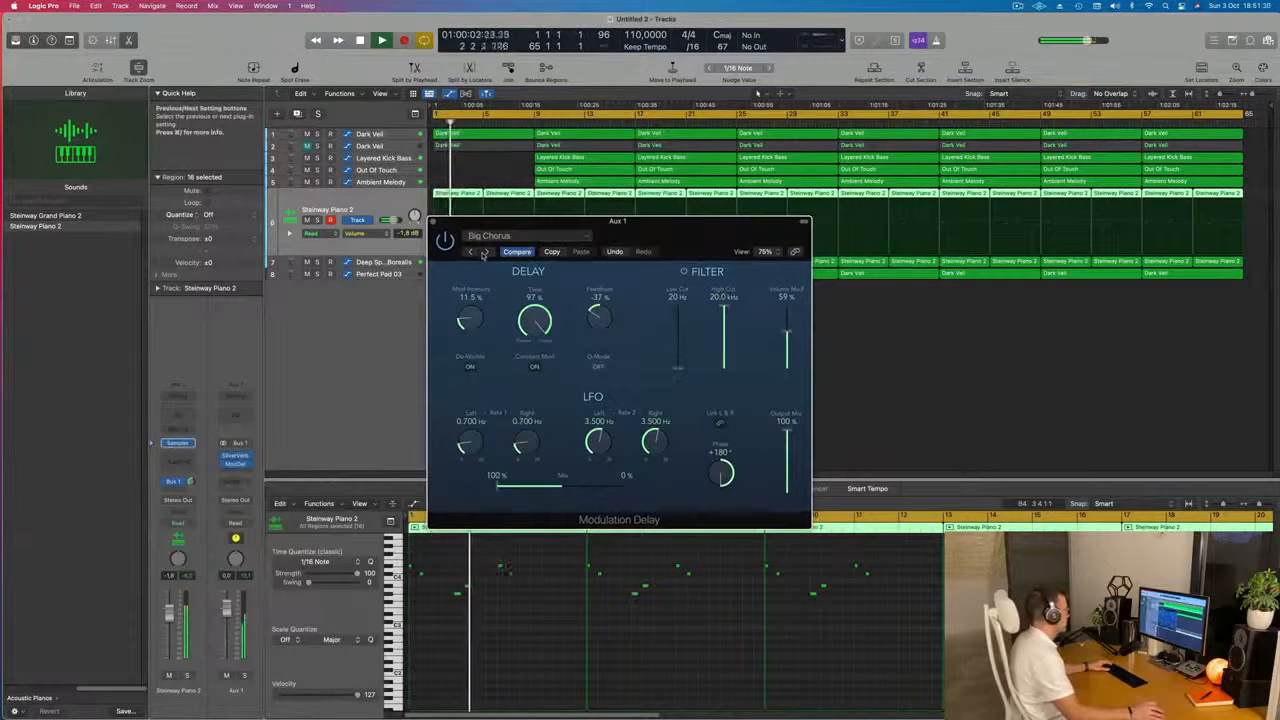
drag(700, 225, 733, 251)
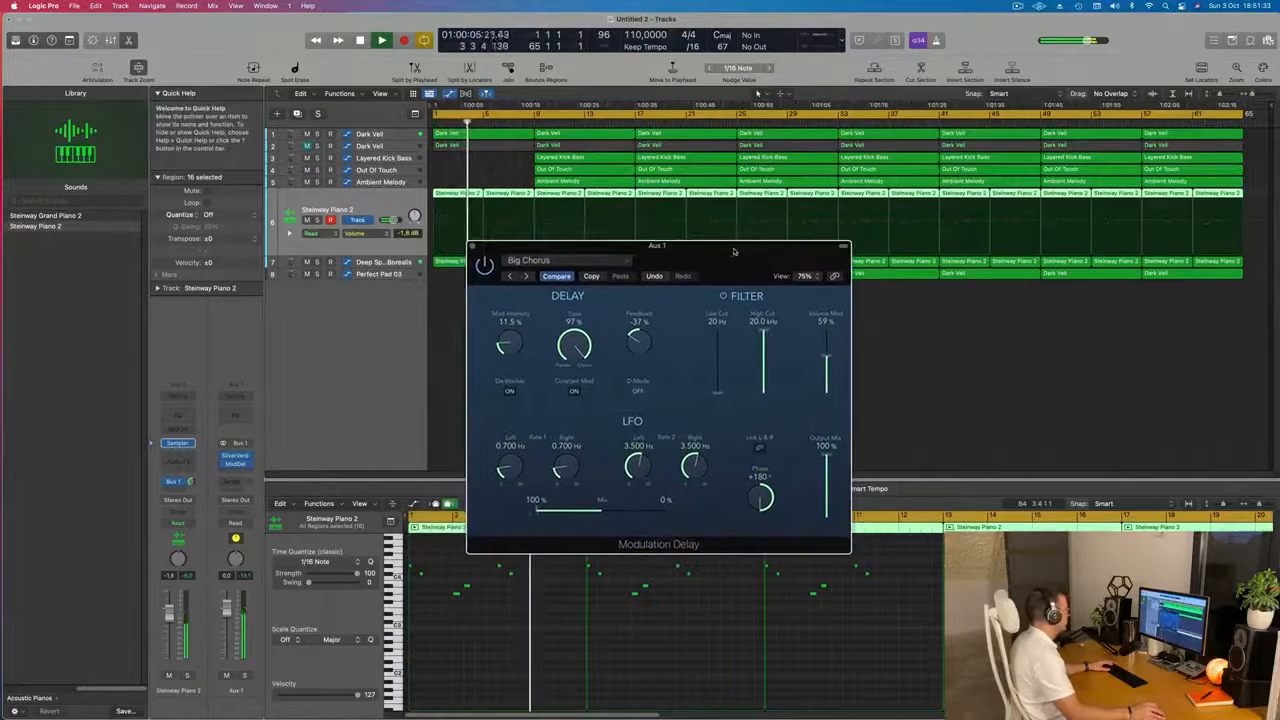
click(526, 276)
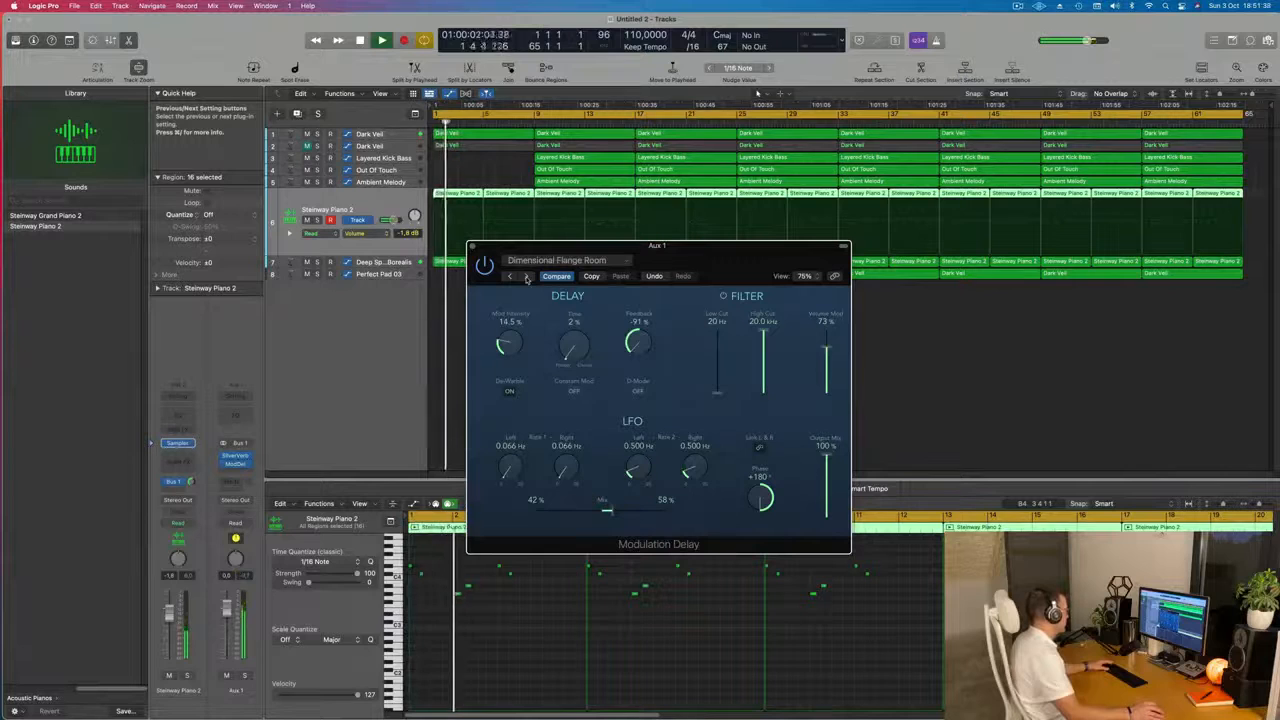
click(527, 276)
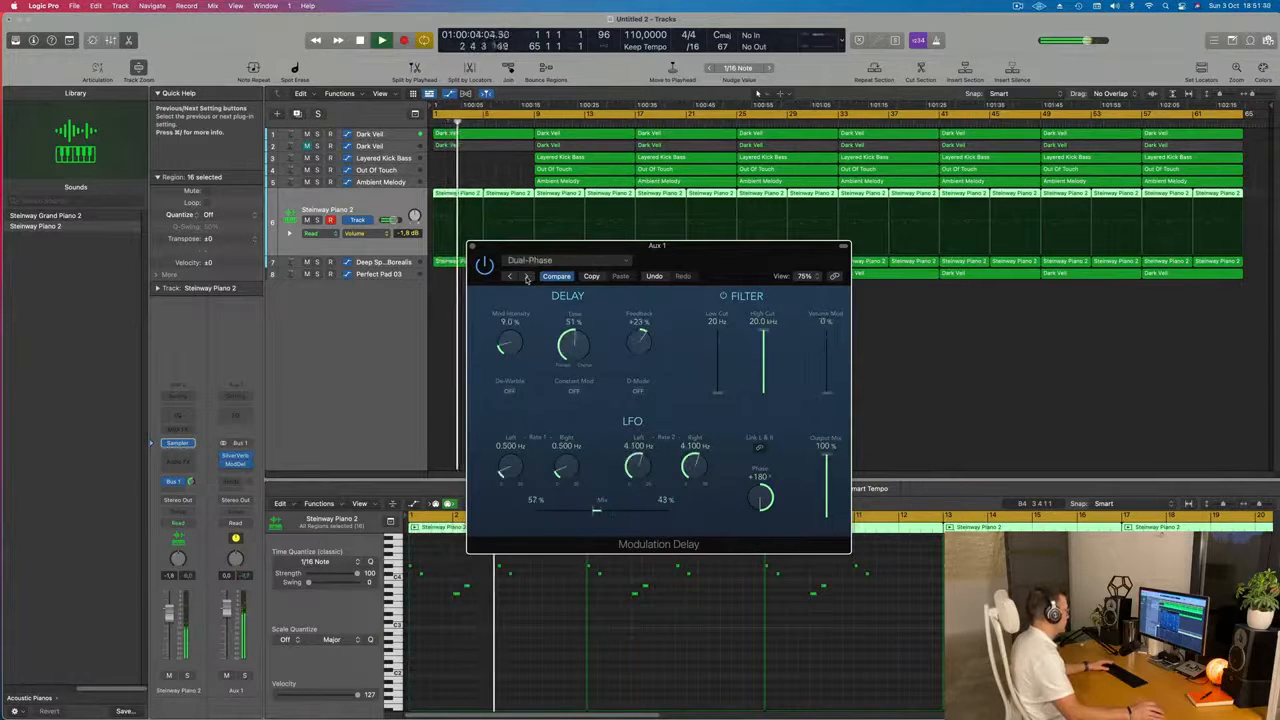
drag(593, 271, 627, 272)
click(562, 281)
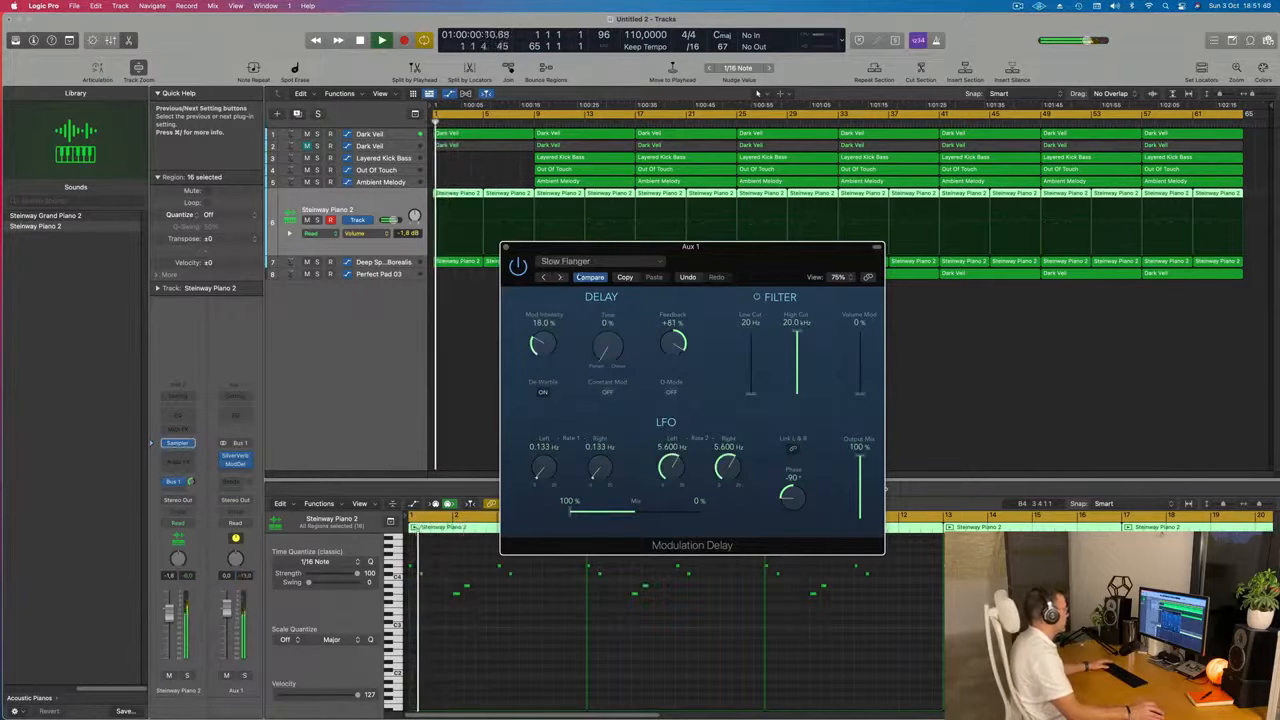
Step: Load the Big Chorus preset in the Modulation Delay and close the plug-in window
click(575, 261)
click(566, 468)
drag(770, 251, 869, 237)
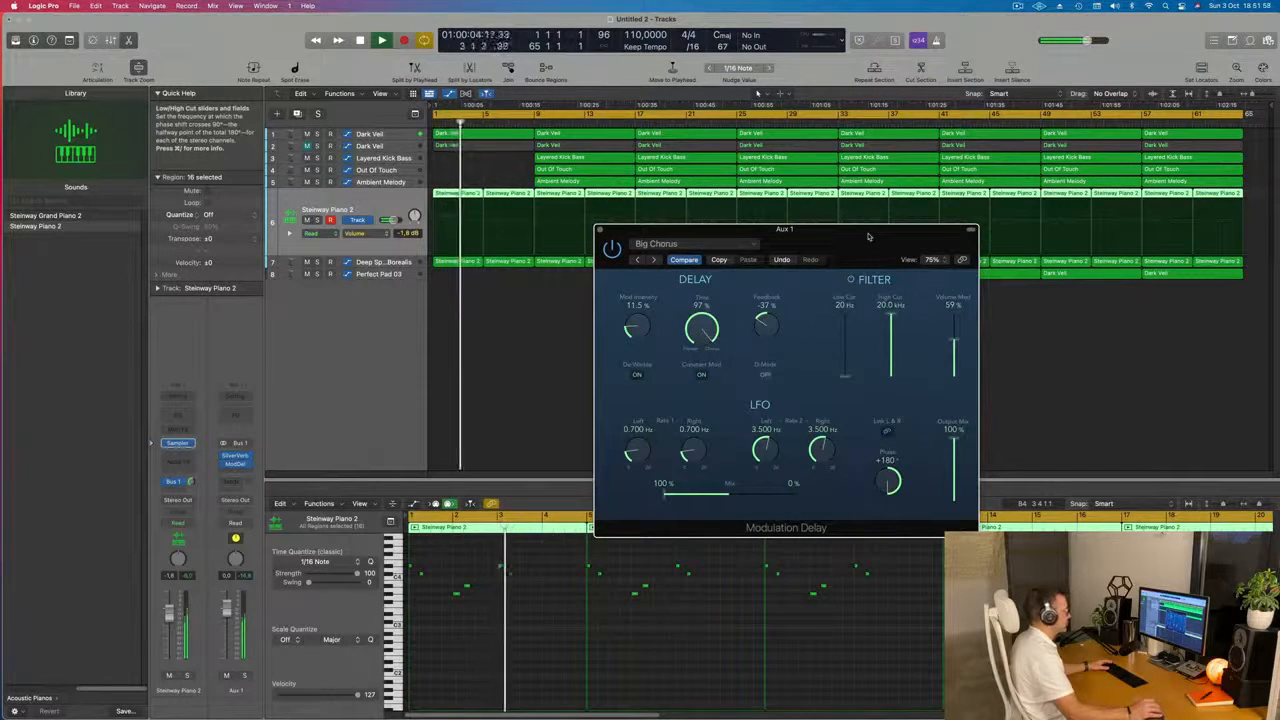
drag(867, 237, 786, 248)
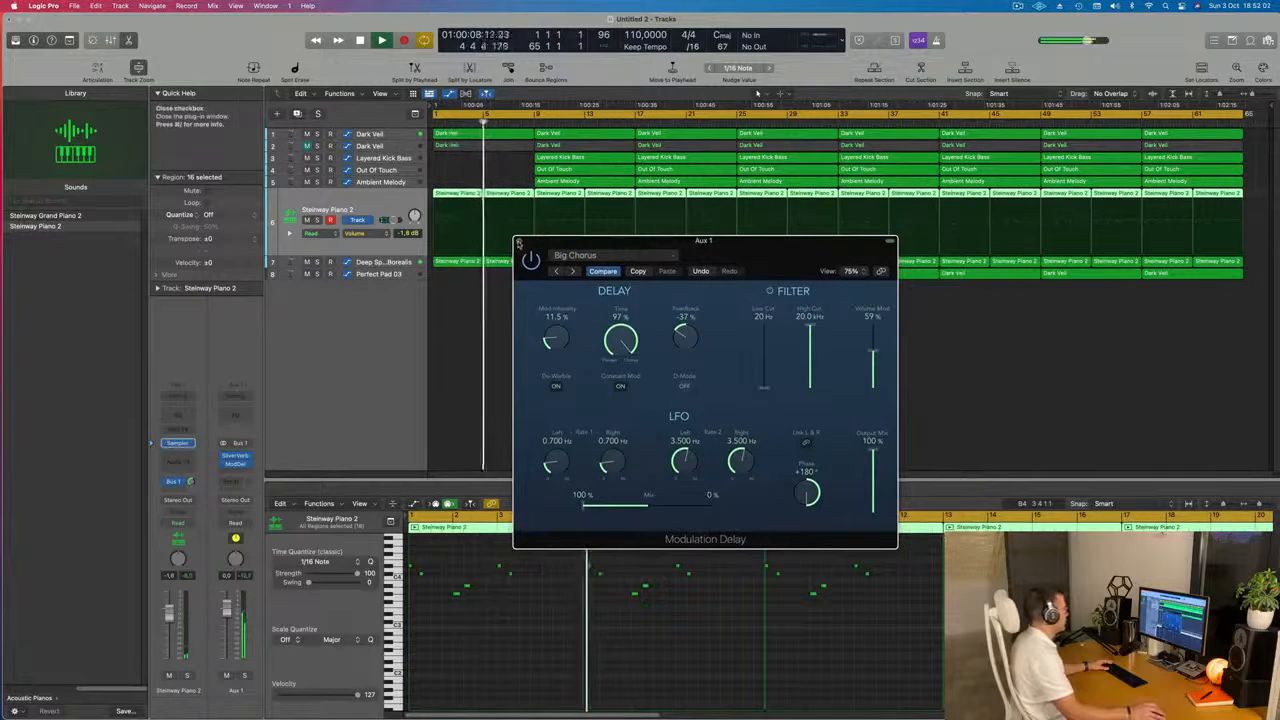
click(519, 241)
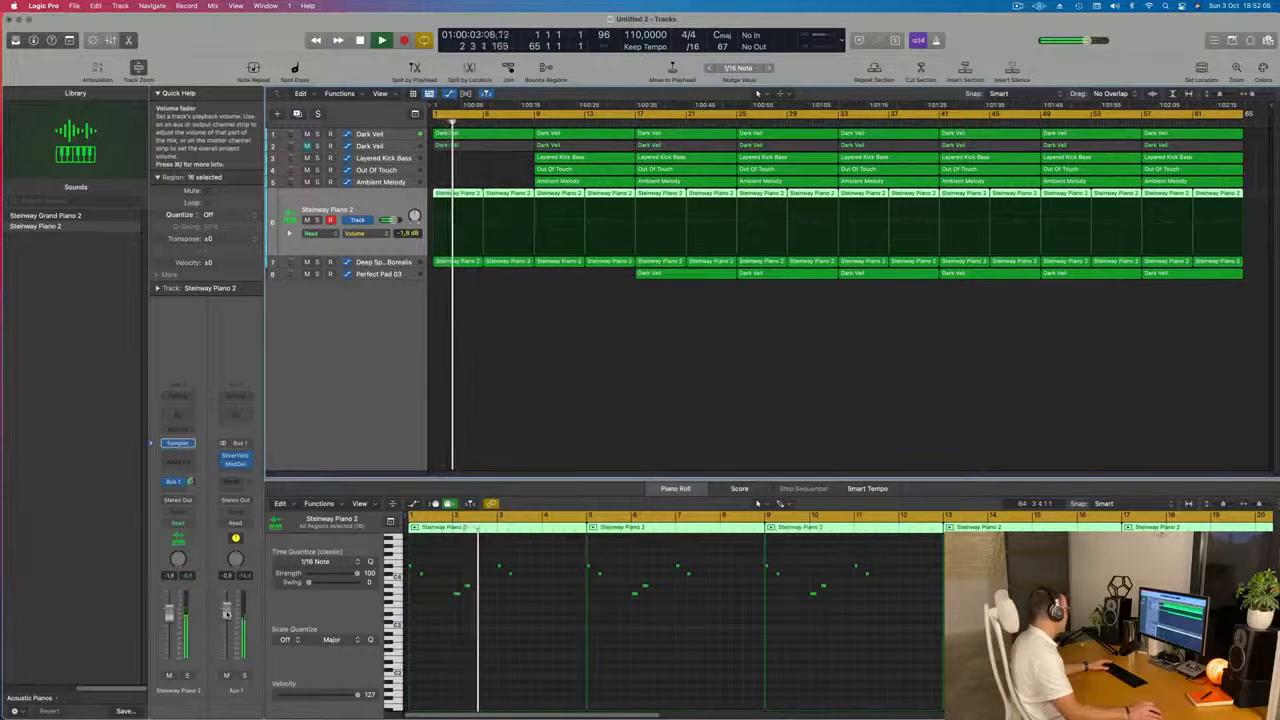
Step: Set the Modulation Delay's Output Mix to 70% and lower the Aux 1 volume to -1.7 dB
key(Return)
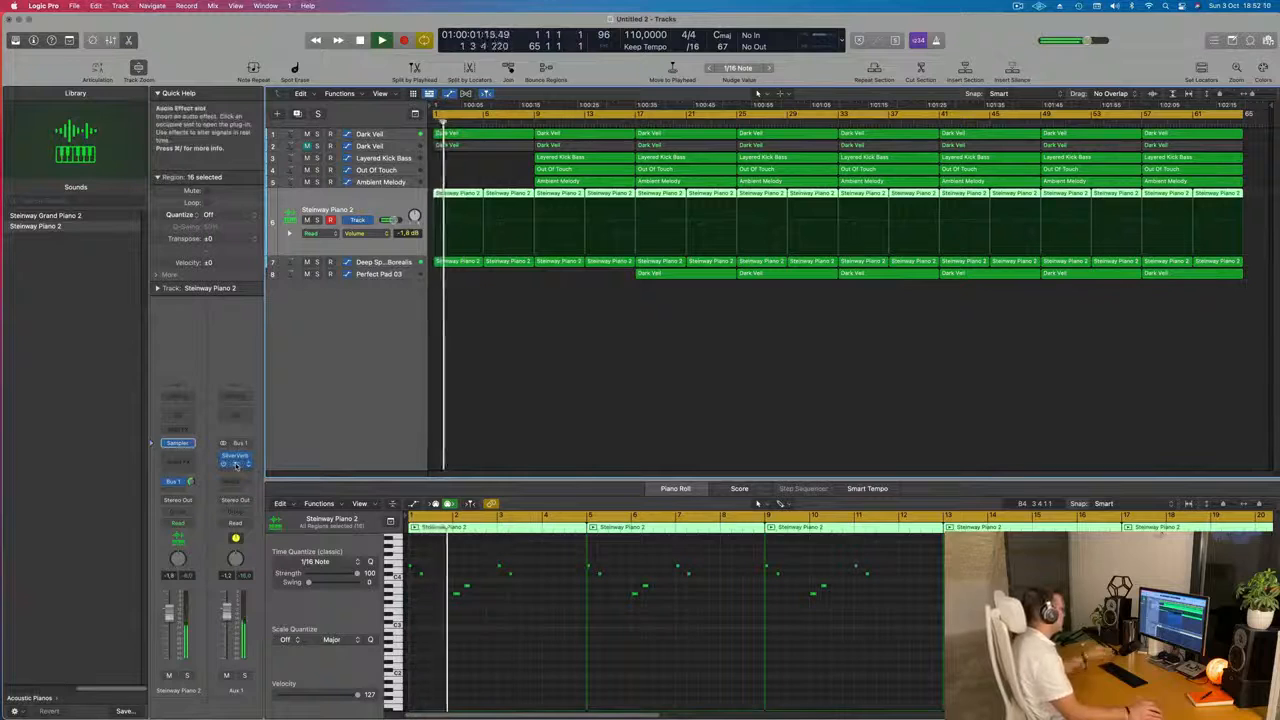
click(235, 464)
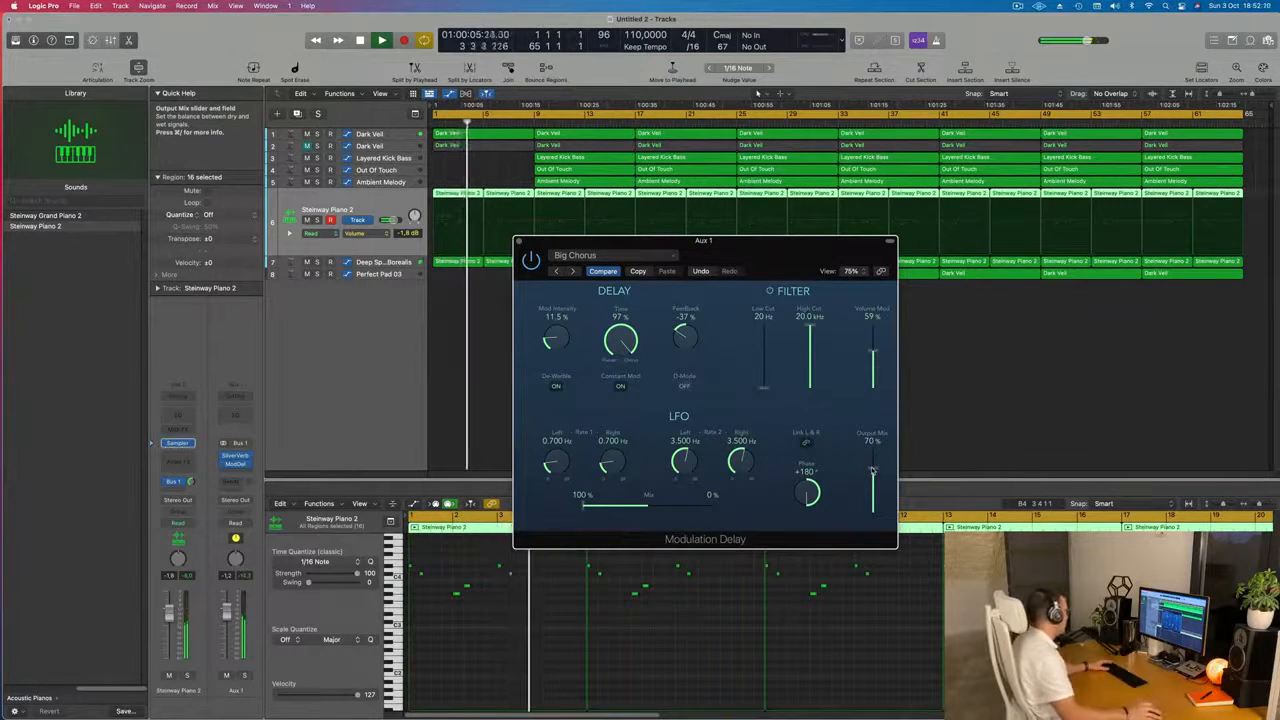
key(Return)
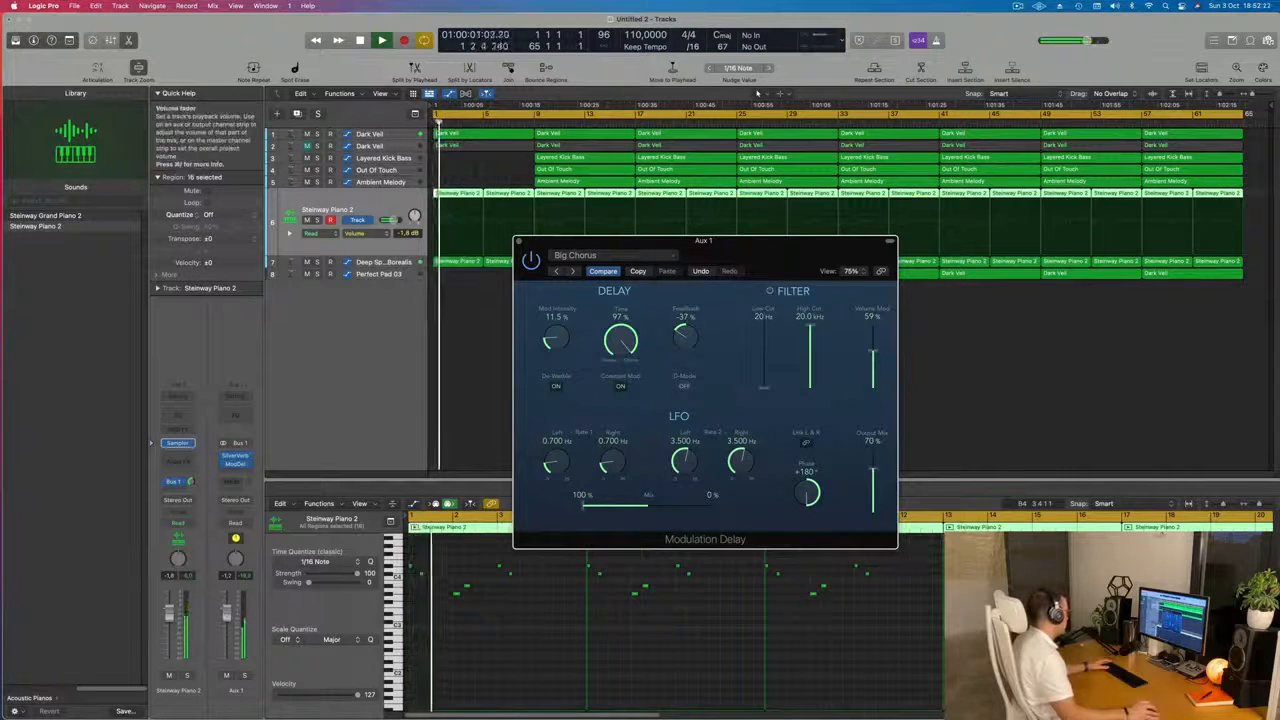
click(477, 261)
key(space)
click(520, 243)
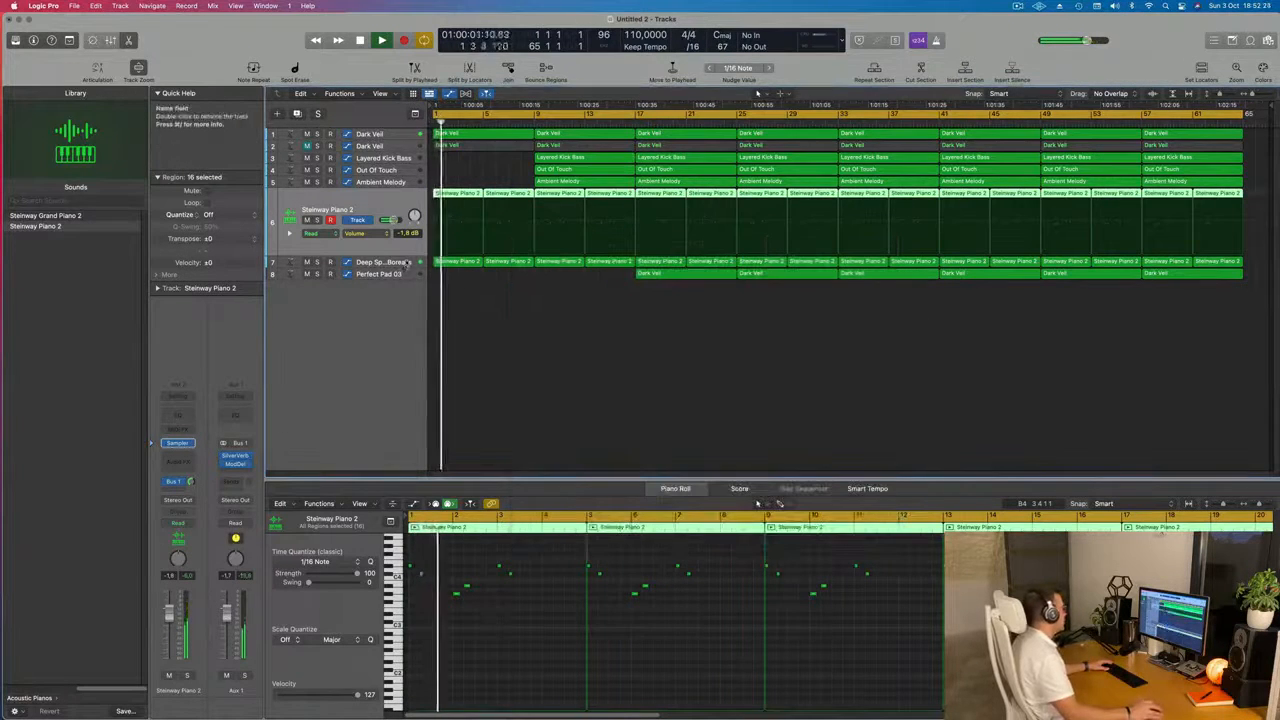
Step: Duplicate the Deep Space Borealis track and move the original's first region at bar 1 onto the new track
key(Down)
key(Return)
key(space)
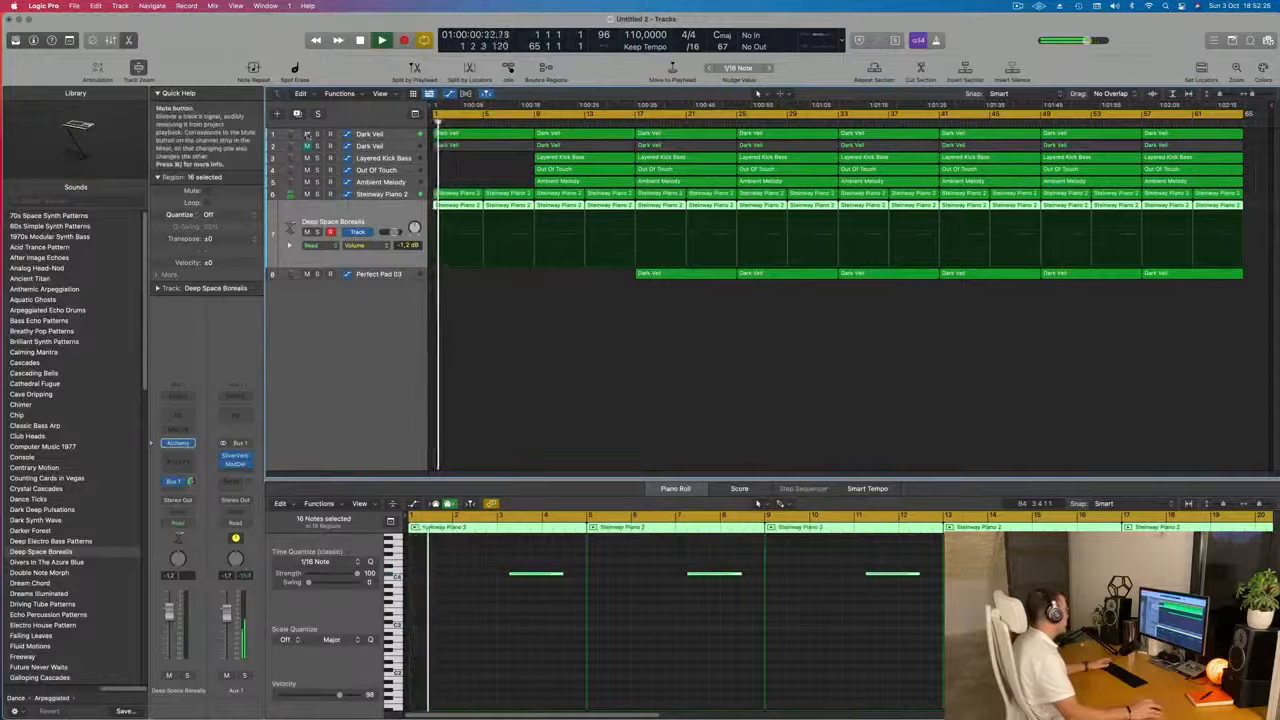
click(297, 113)
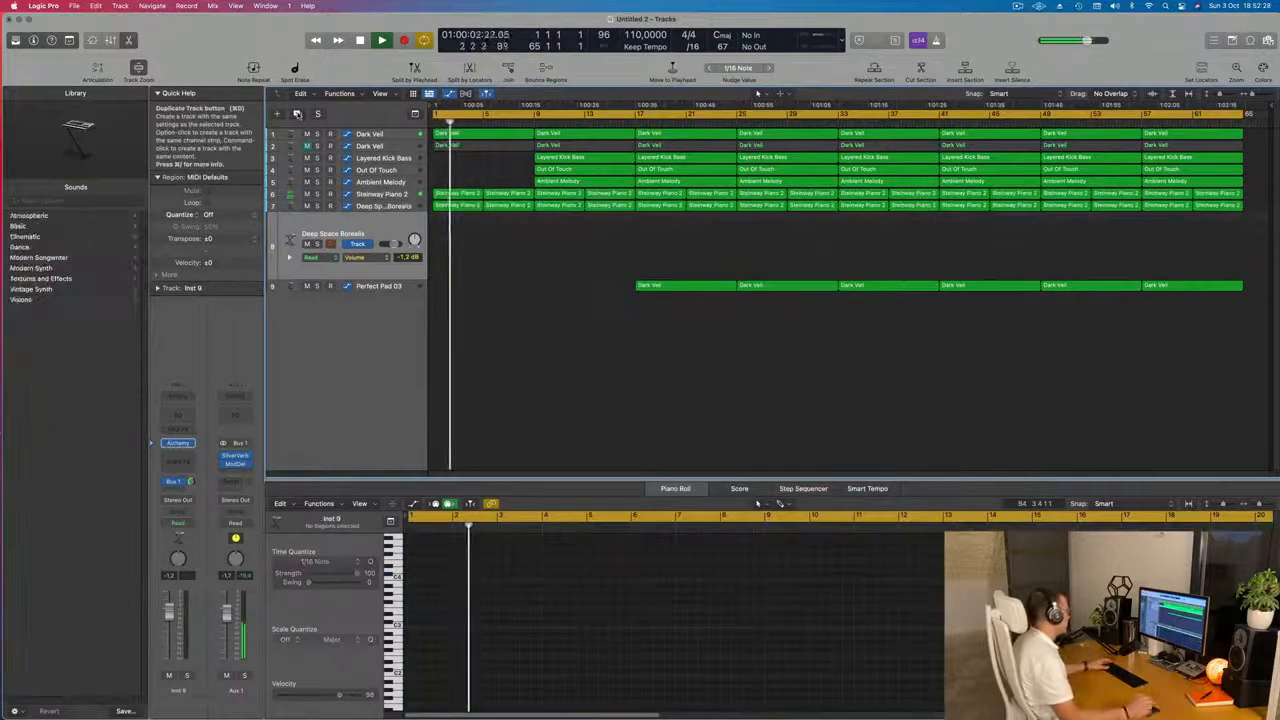
click(468, 205)
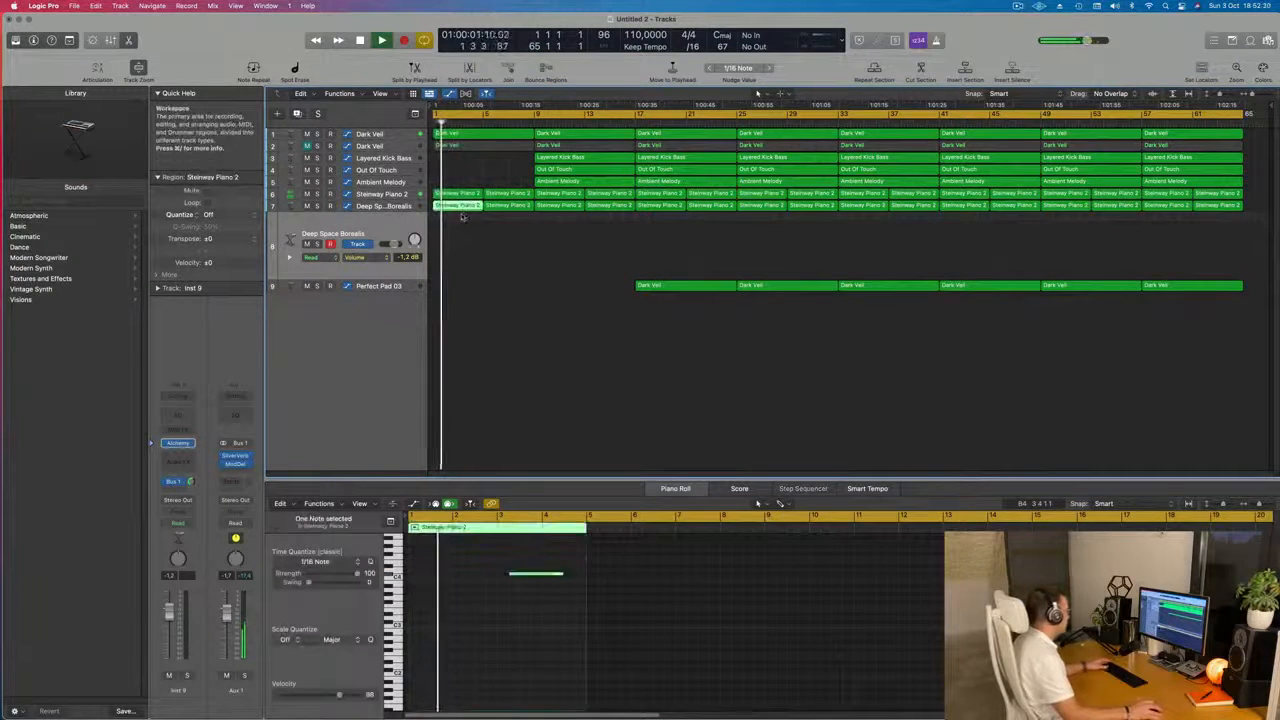
drag(458, 206, 459, 222)
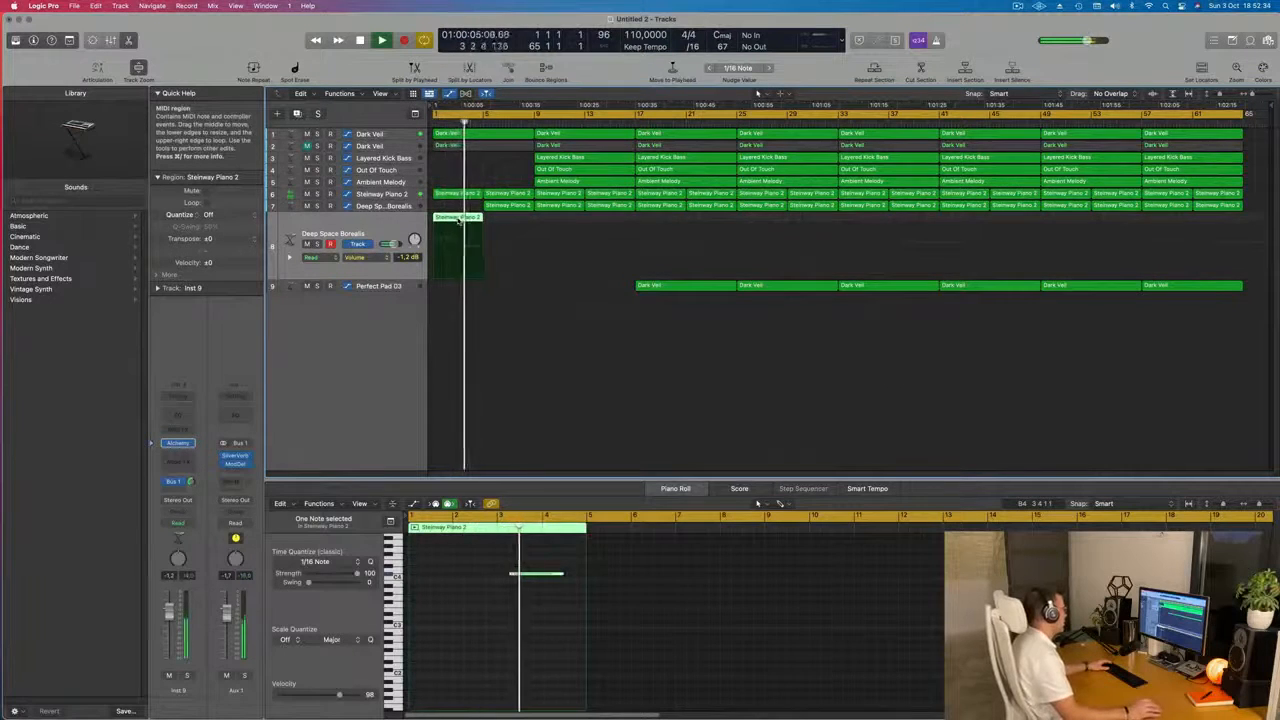
Step: Open the duplicated track's Alchemy instrument and audition the Deserted Moon soundscape preset with the arrangement from the start
key(Return)
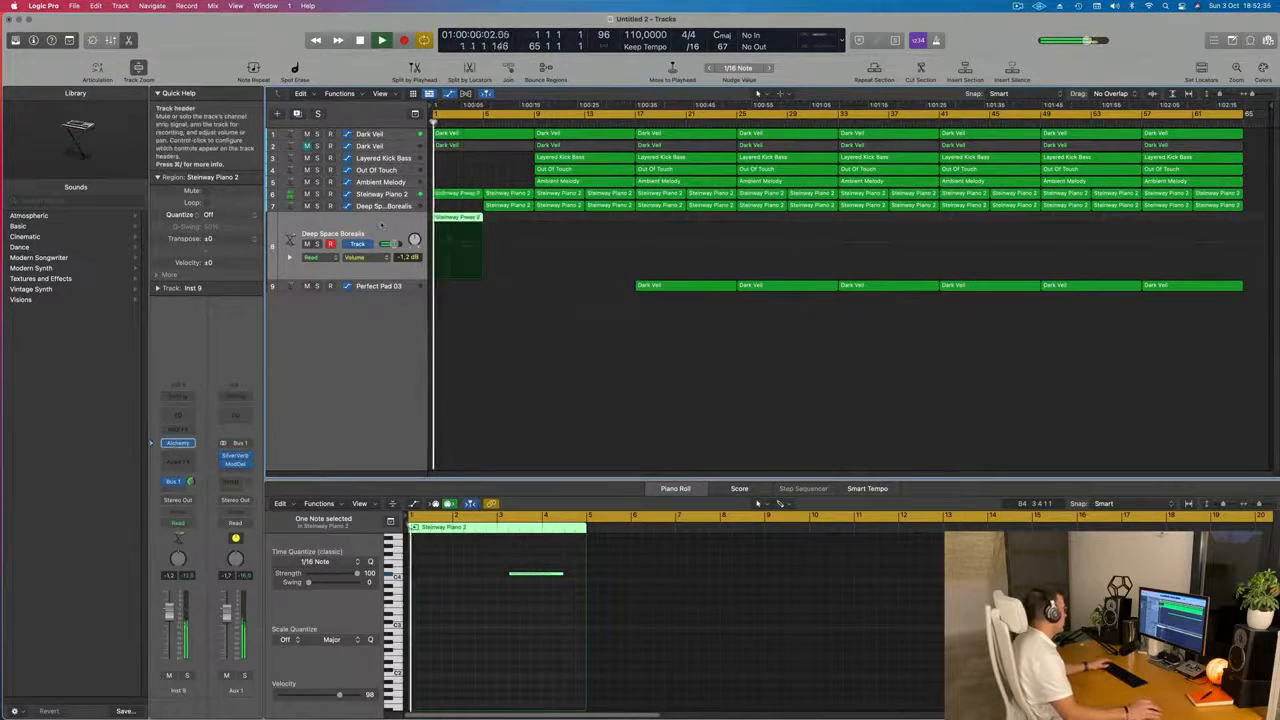
click(179, 443)
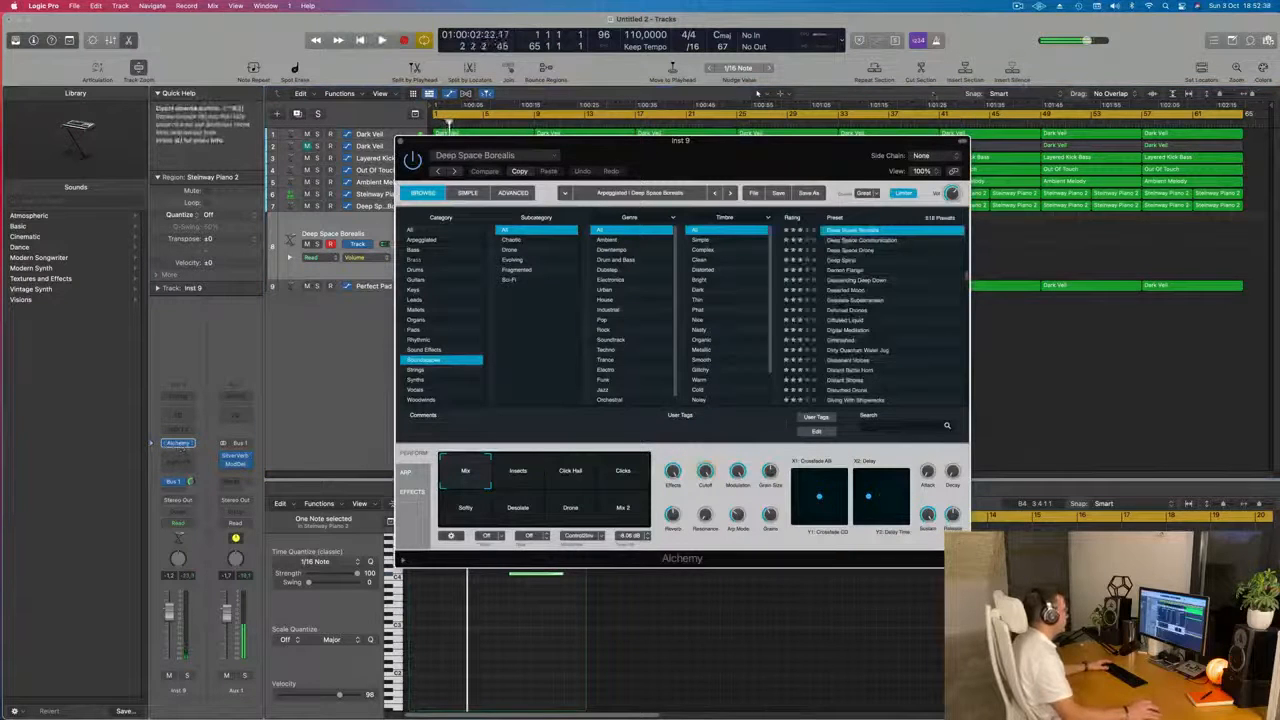
drag(758, 150, 786, 172)
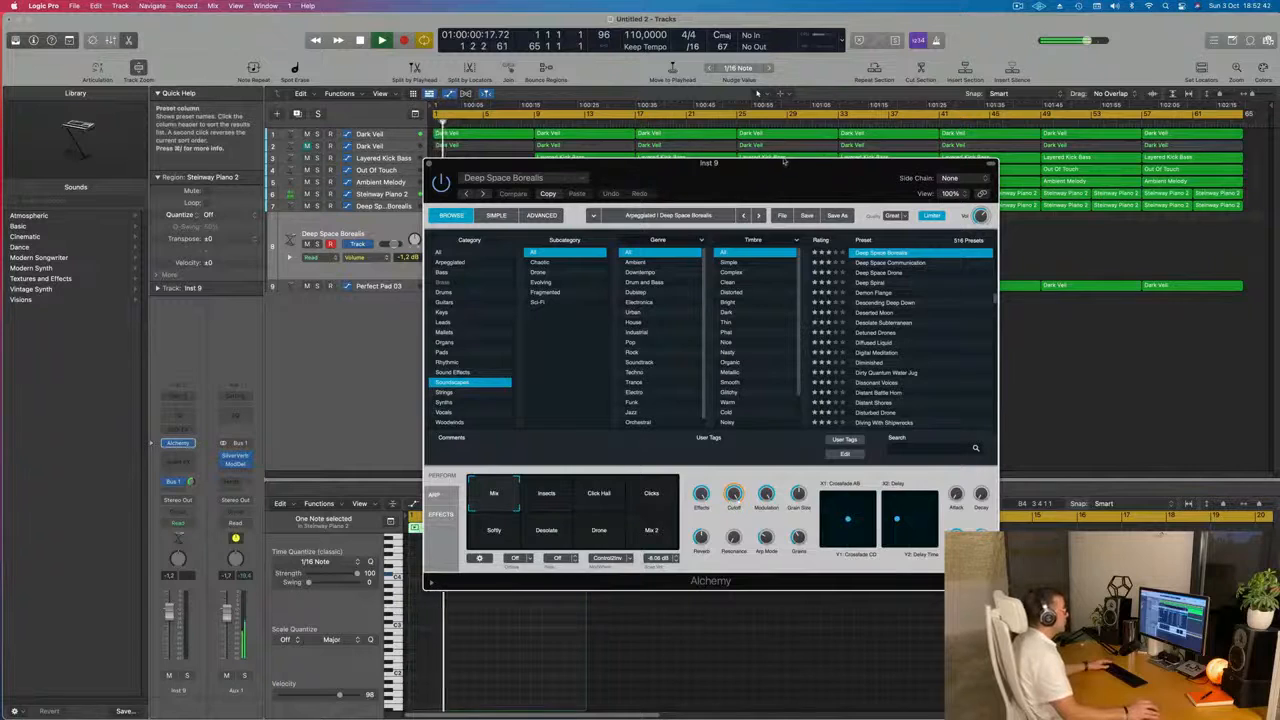
drag(778, 170, 944, 184)
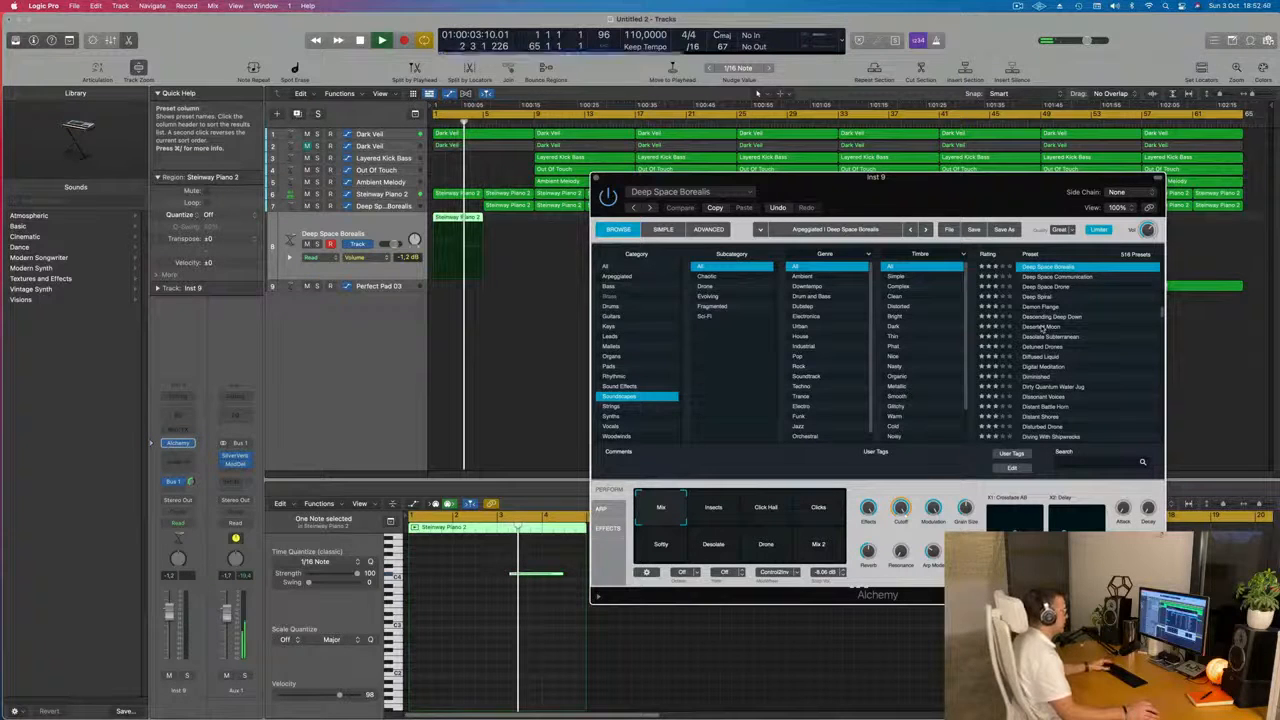
drag(979, 187, 856, 205)
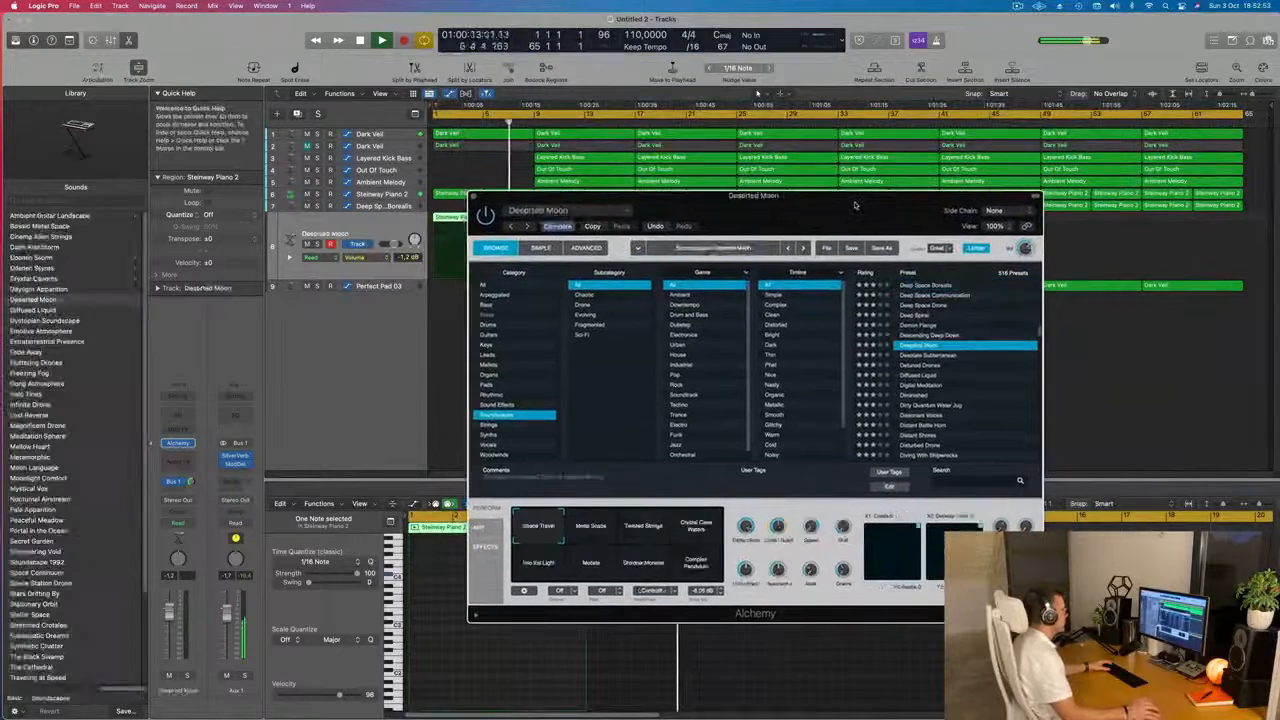
drag(865, 206, 897, 212)
key(space)
key(space)
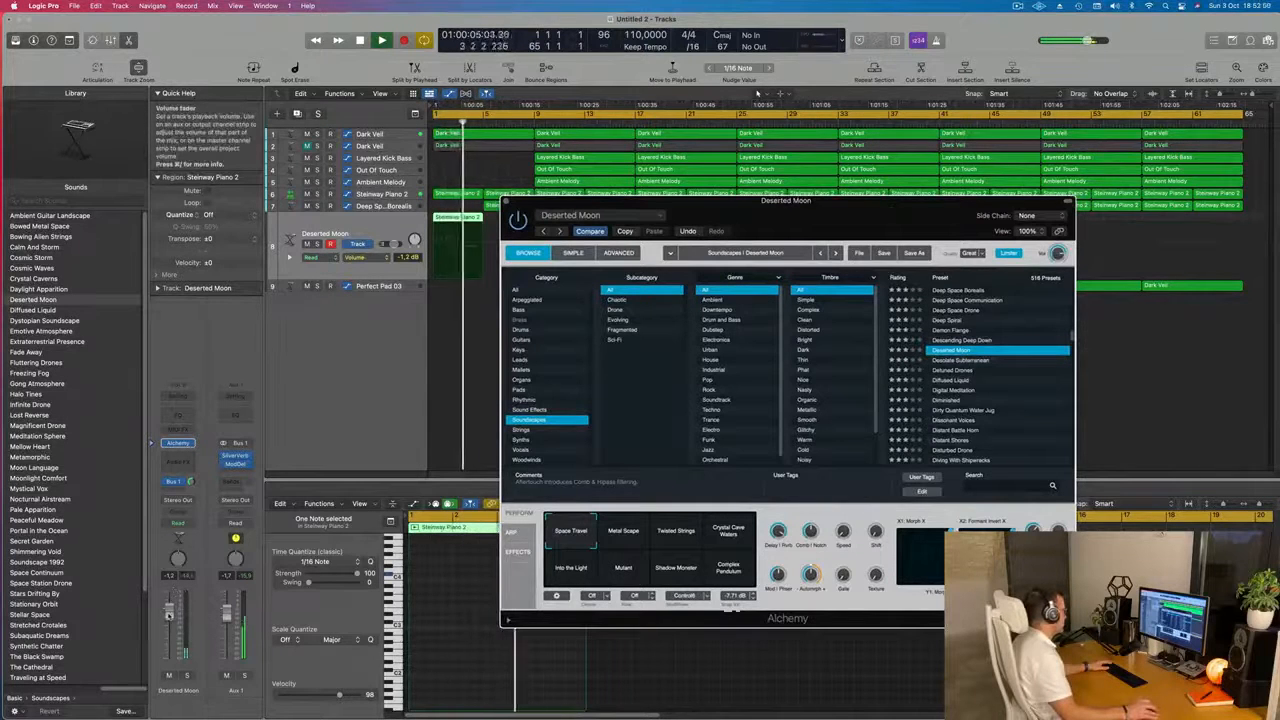
Step: Audition the Digital Meditation and Dissonant Voices presets in Alchemy during playback
click(955, 390)
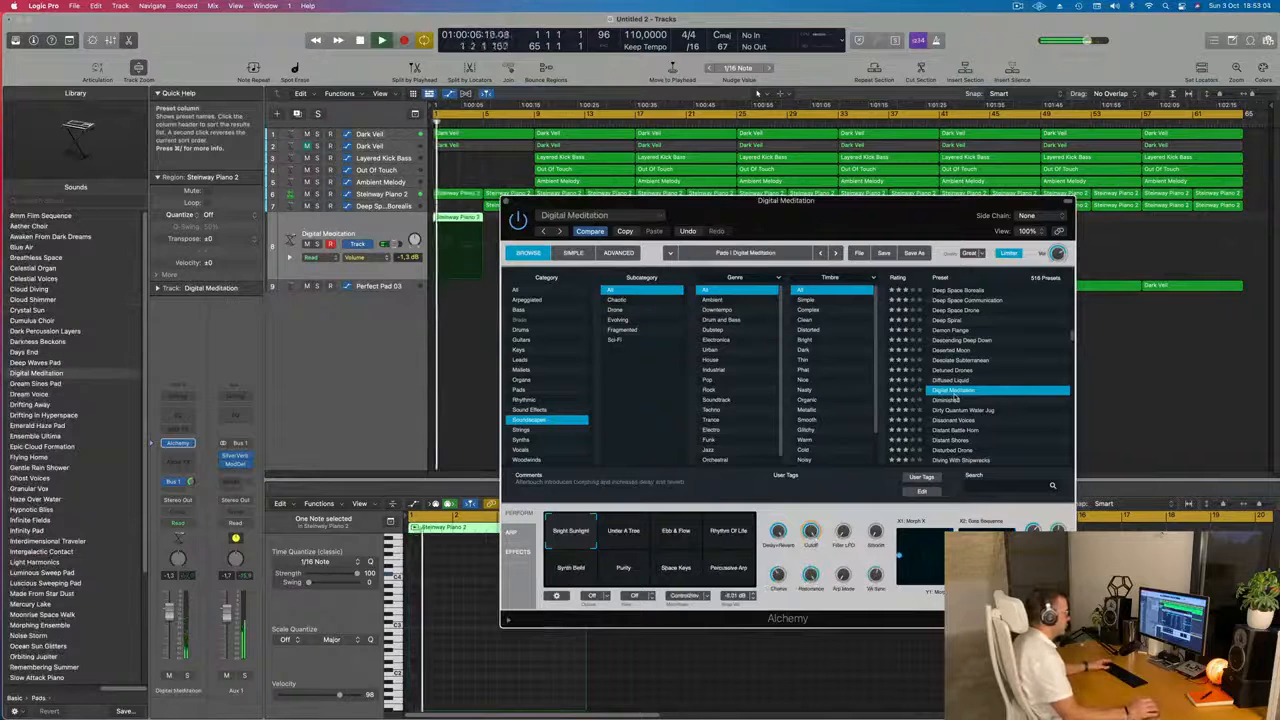
scroll(958, 395, down, 3)
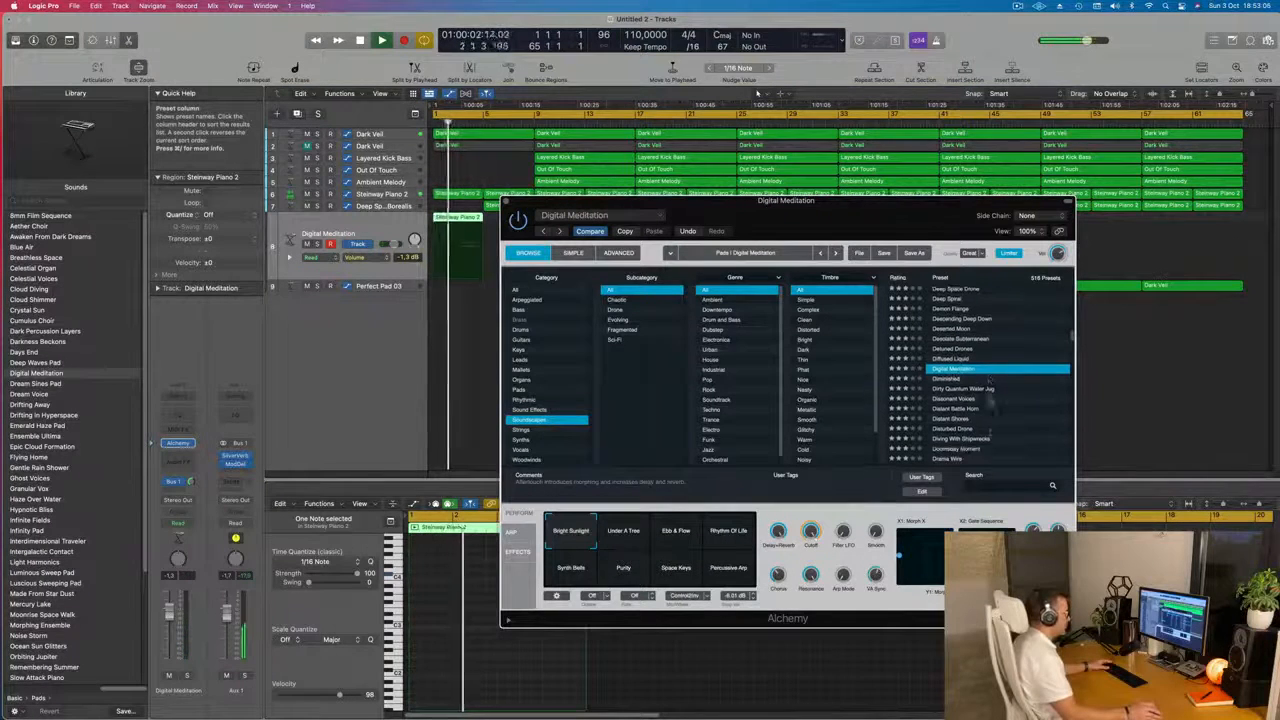
click(962, 366)
drag(878, 207, 934, 211)
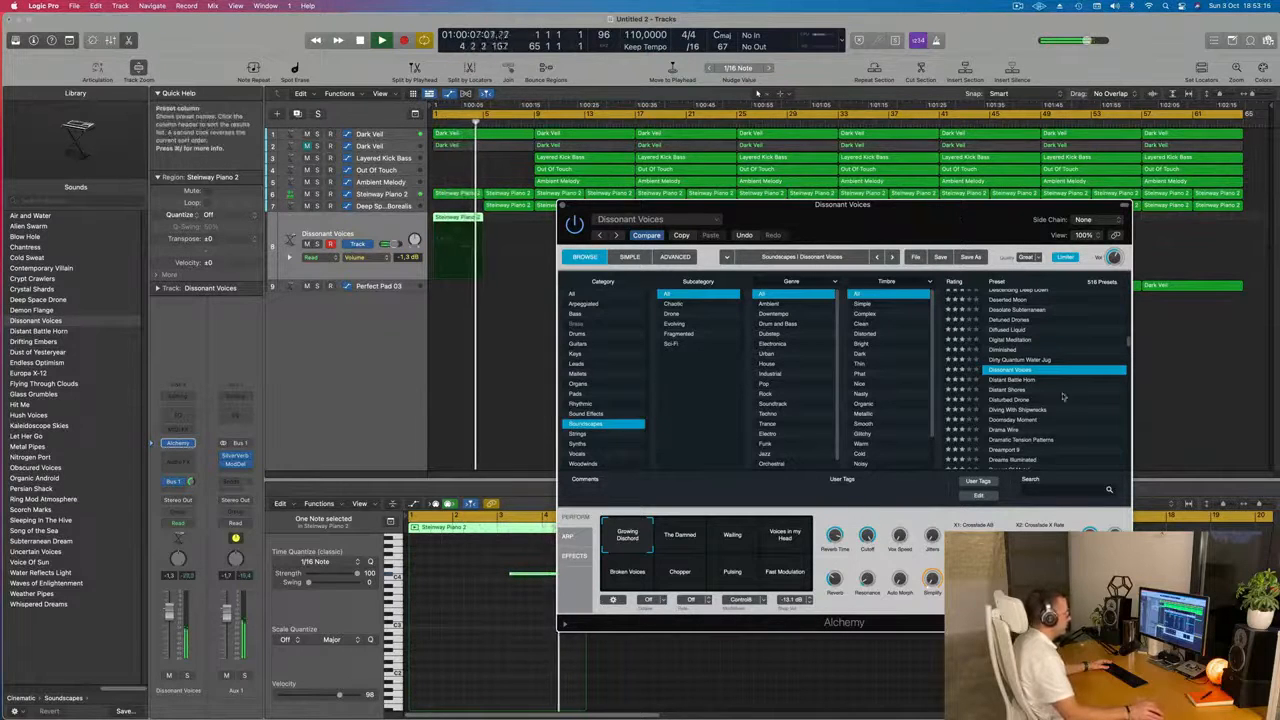
Step: Browse further through Alchemy's Soundscapes presets and try Dust Storm and Dystopian Soundscape
scroll(1096, 393, down, 3)
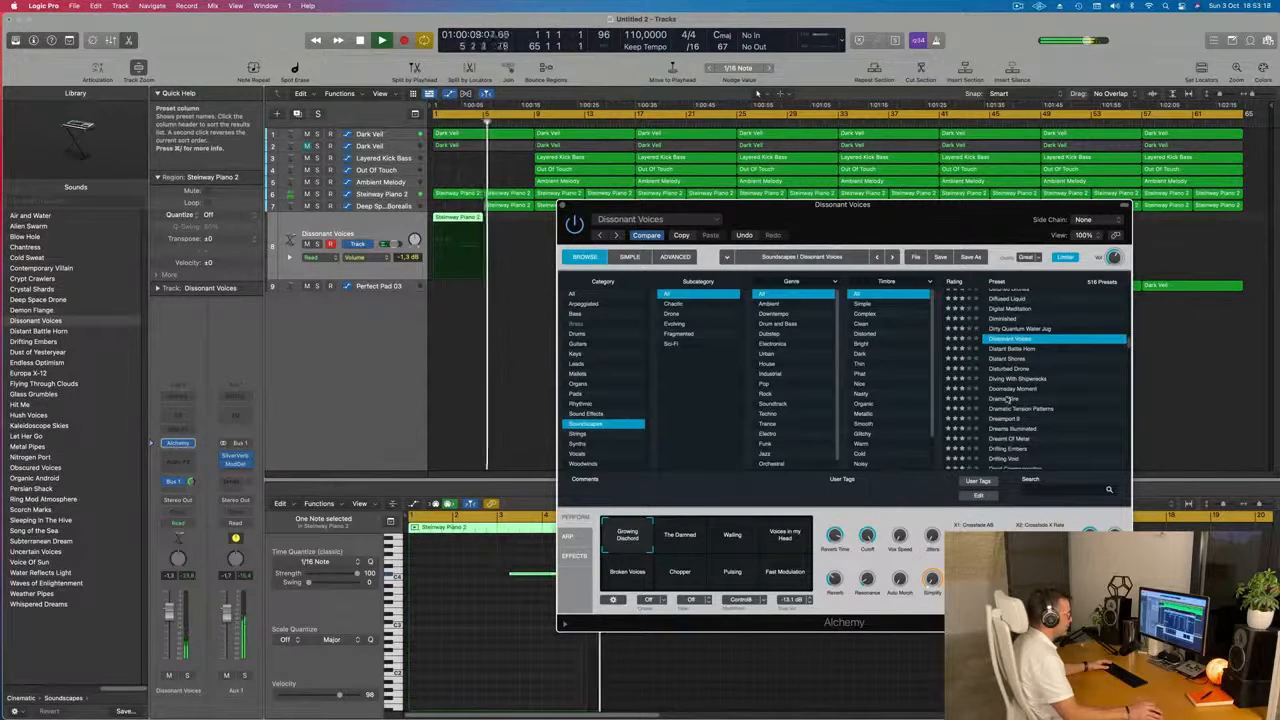
scroll(1095, 393, down, 3)
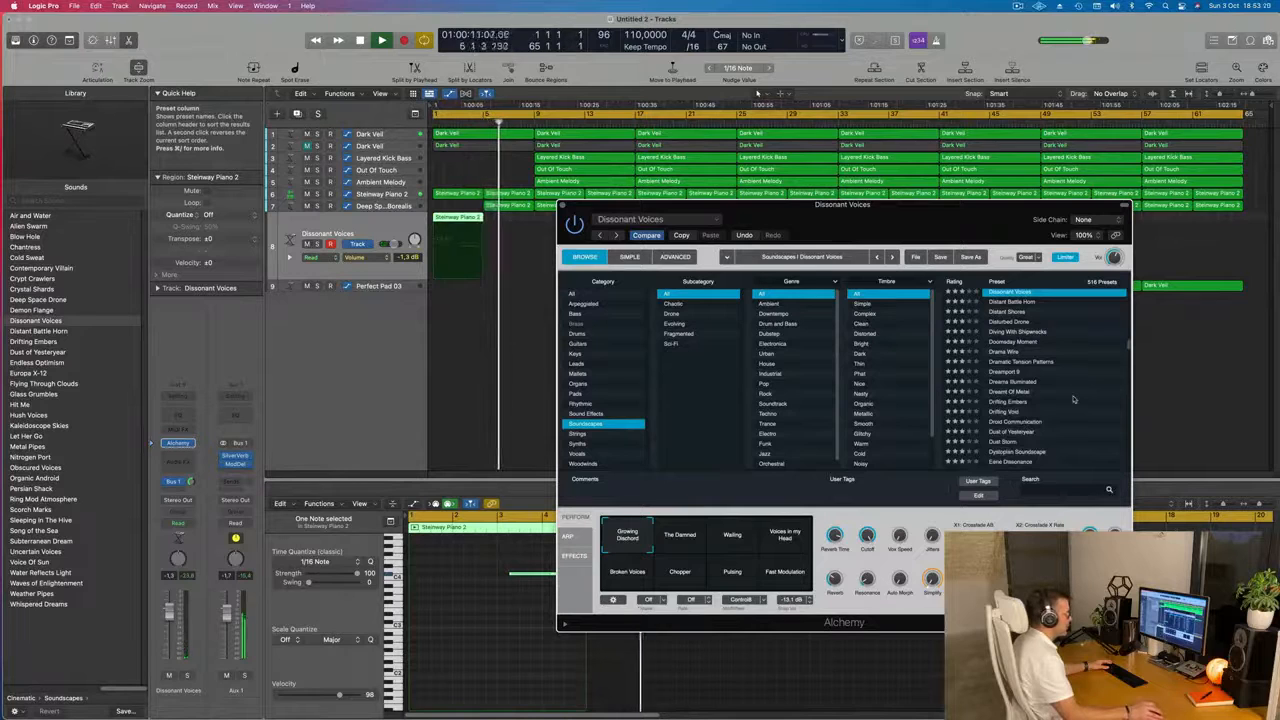
scroll(1020, 388, down, 3)
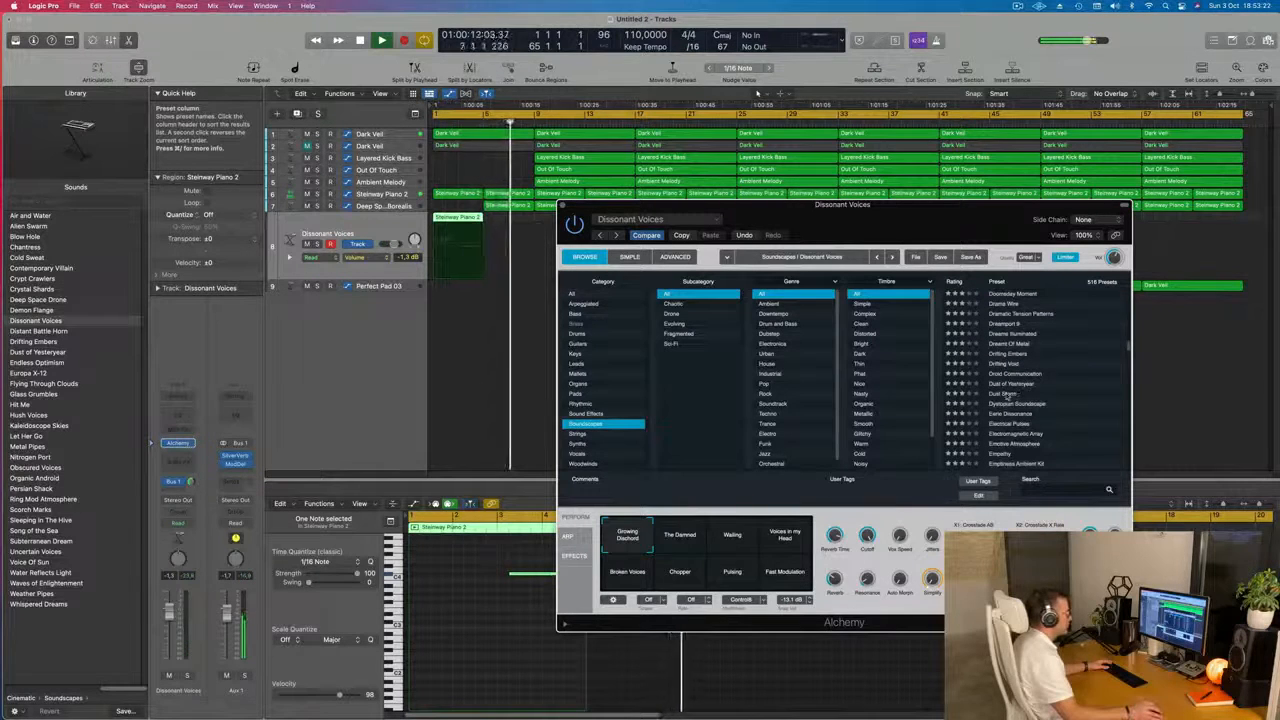
click(1010, 396)
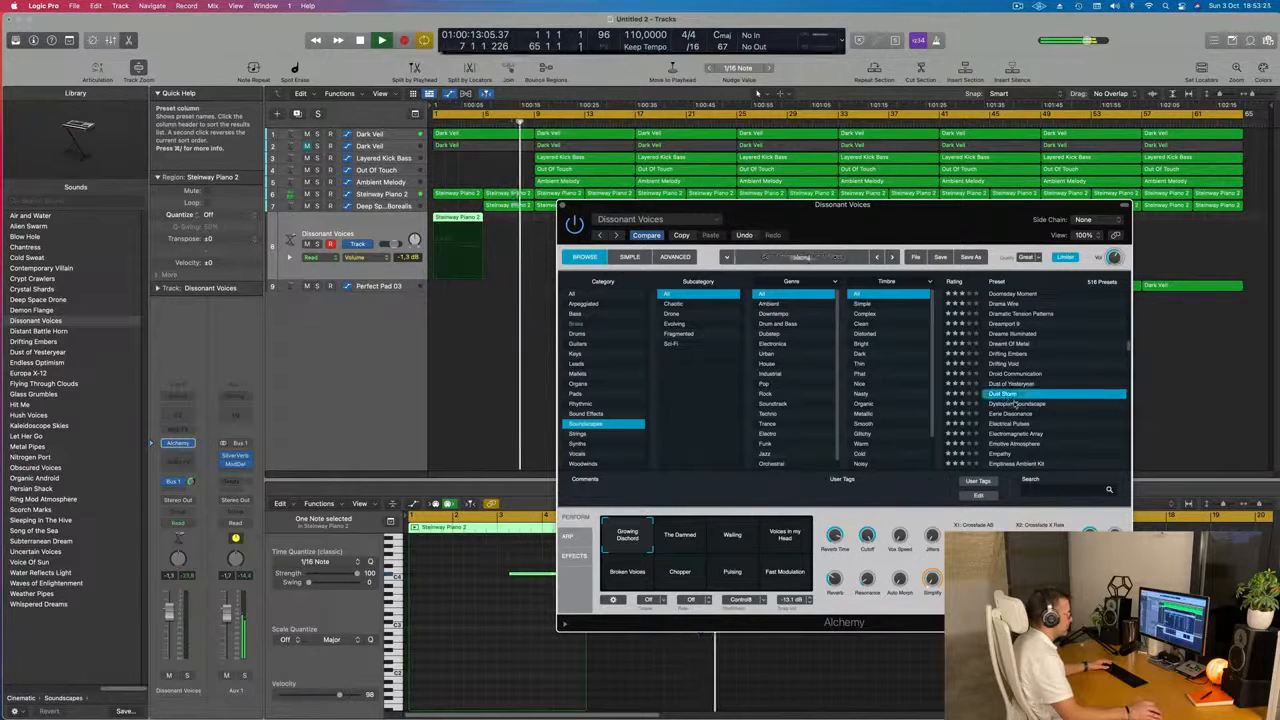
click(1015, 403)
drag(948, 241, 880, 354)
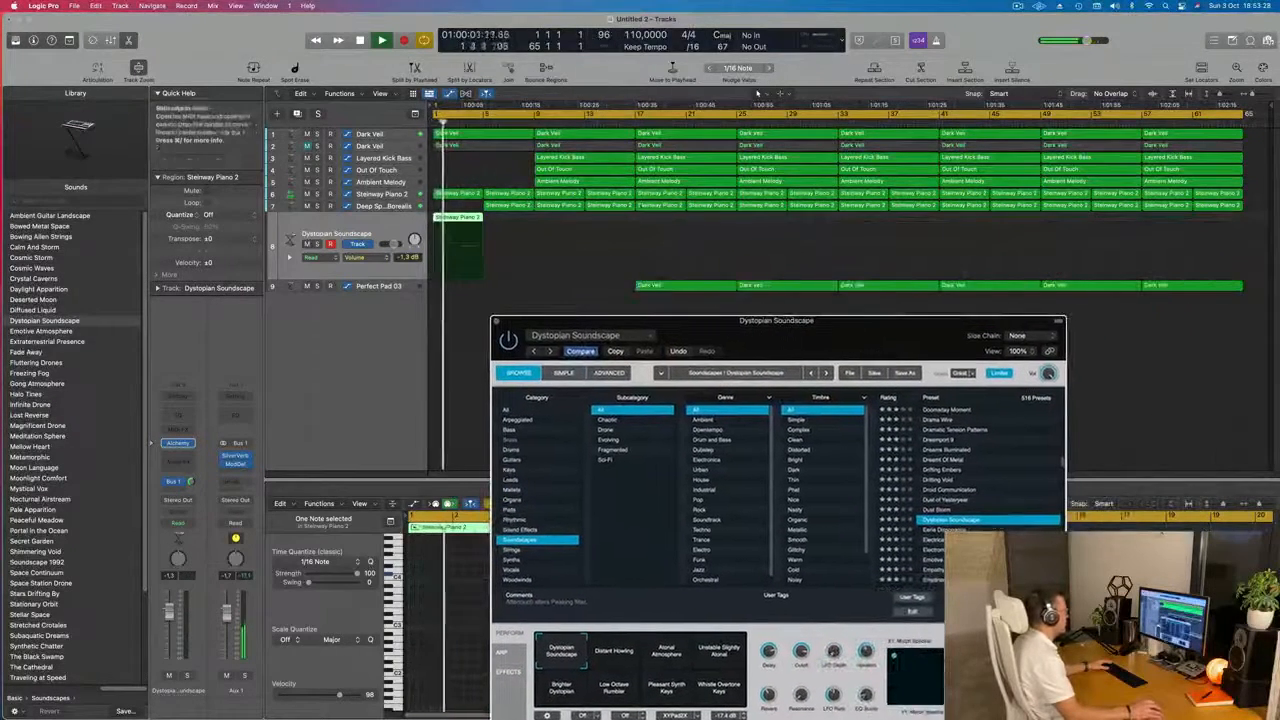
Step: Delete the bar 9 regions of the Layered Kick Bass, Out Of Touch and Ambient Melody tracks
drag(540, 152, 563, 182)
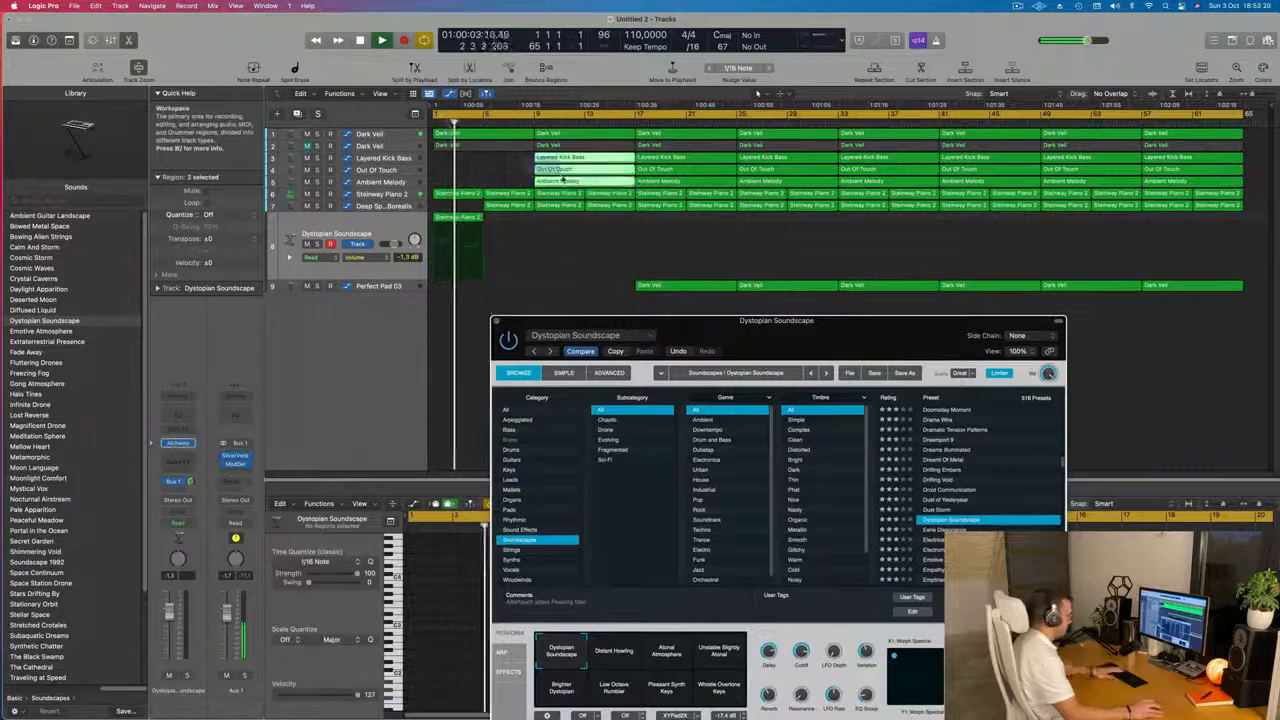
key(Delete)
click(374, 208)
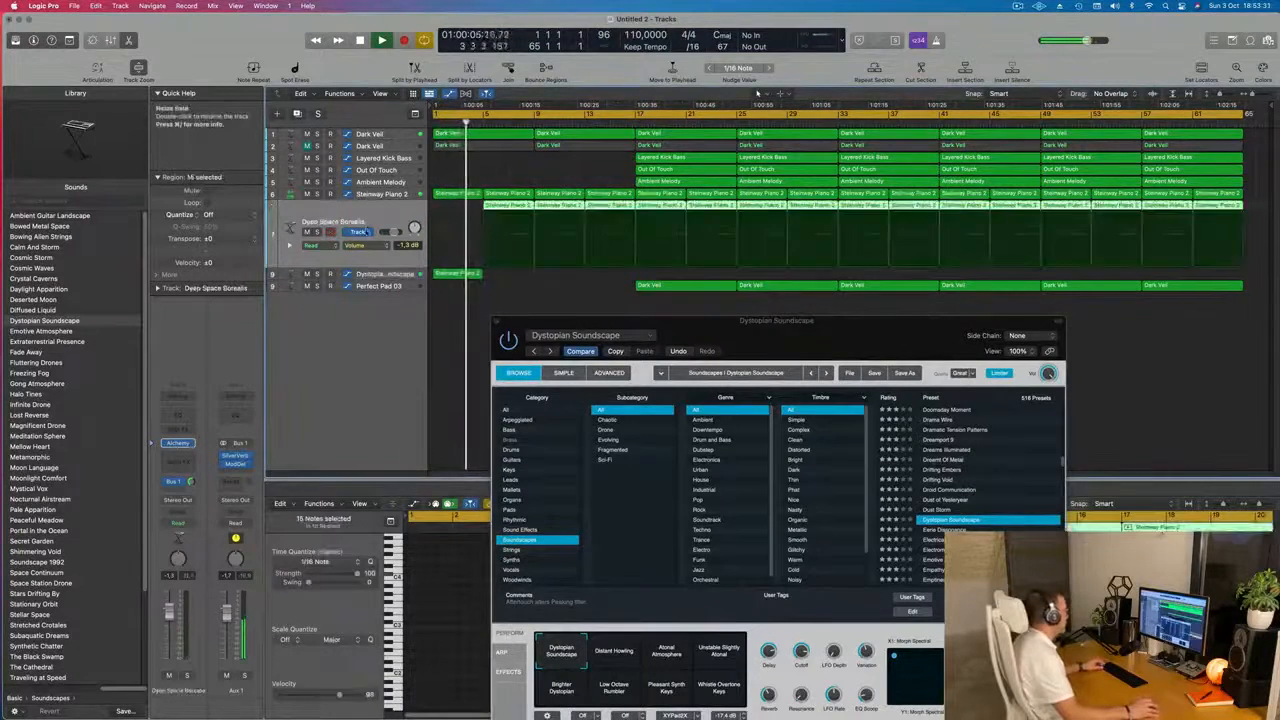
Step: Load the Empathy soundscape preset in Alchemy and choose its Purity performance snapshot
drag(766, 326, 967, 225)
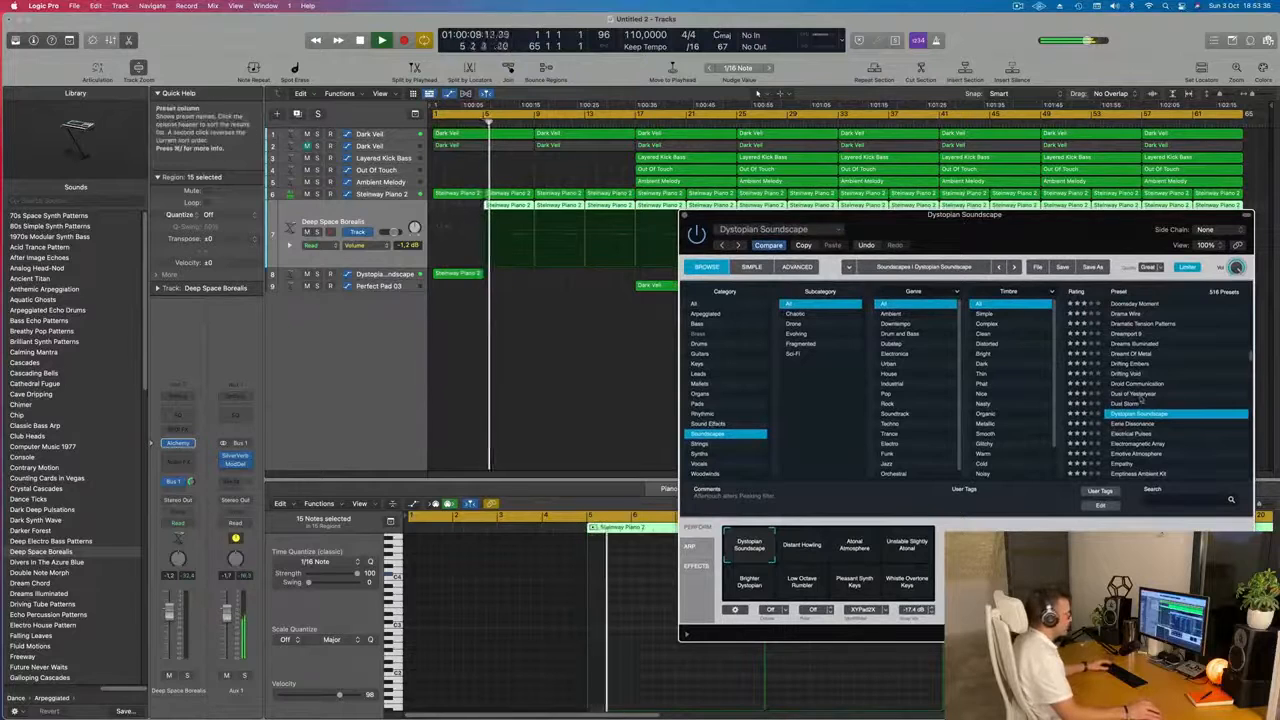
scroll(1141, 400, down, 3)
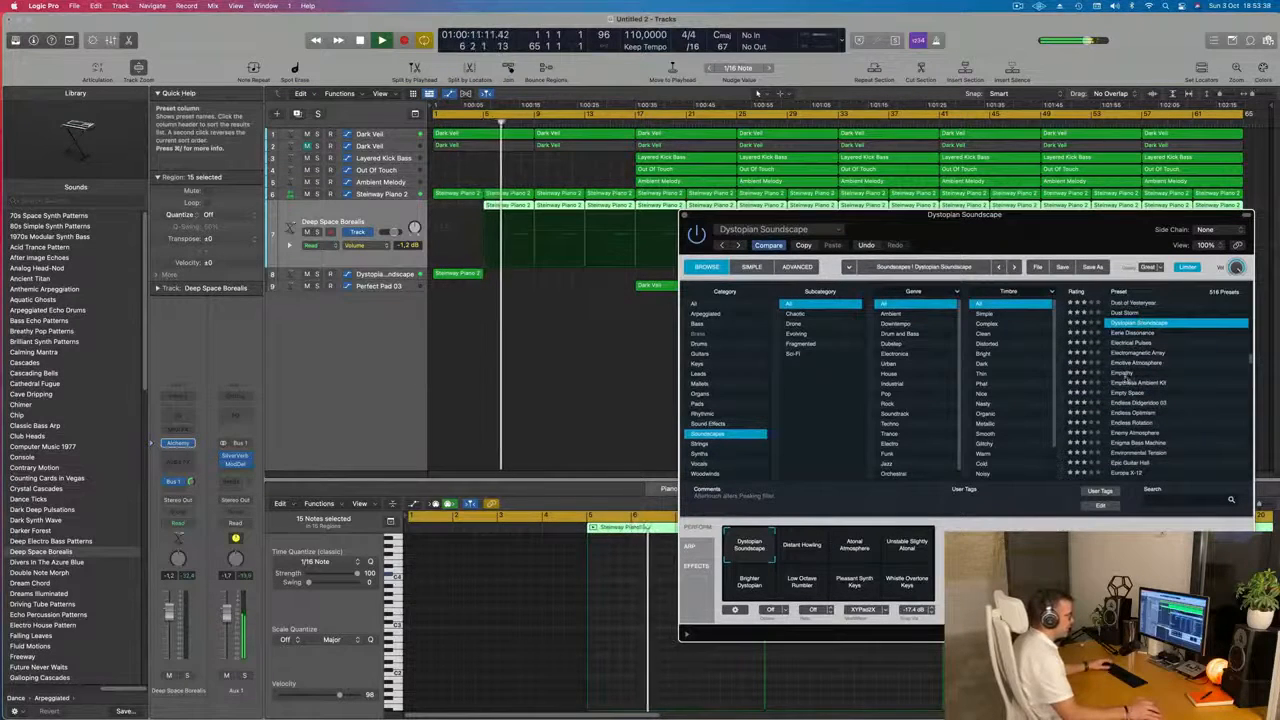
click(1125, 374)
key(Return)
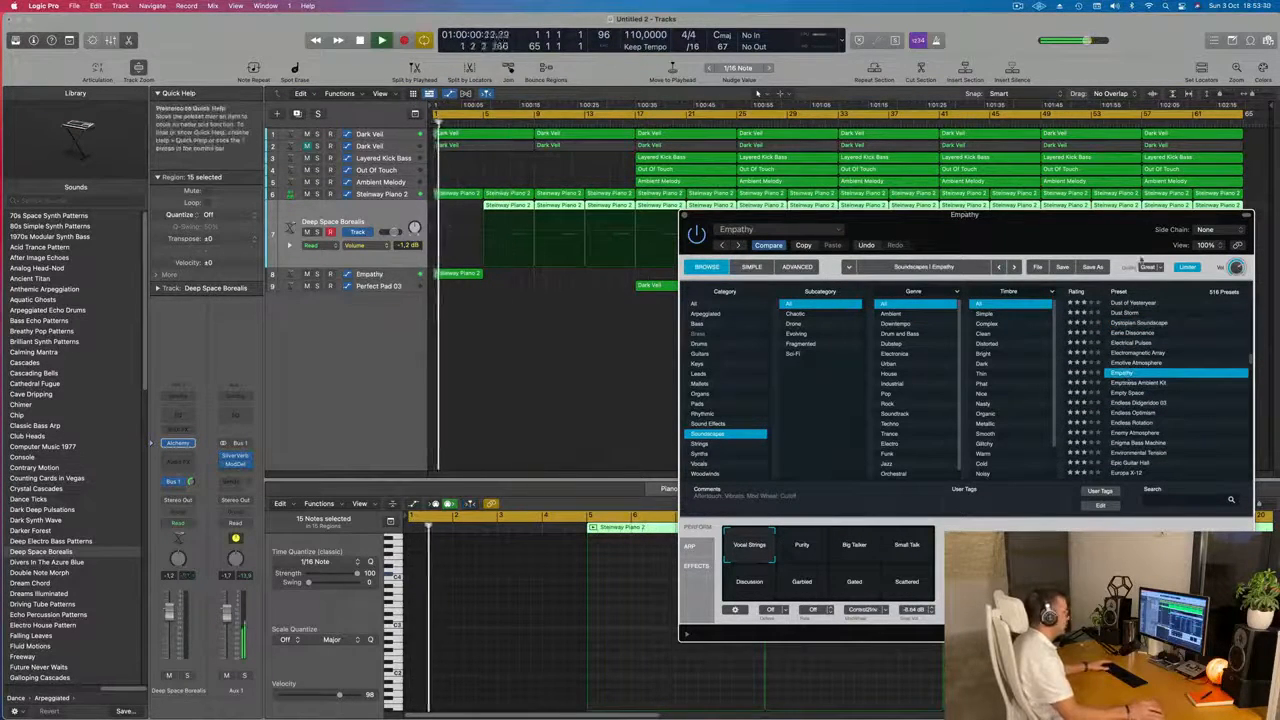
drag(1092, 233, 968, 227)
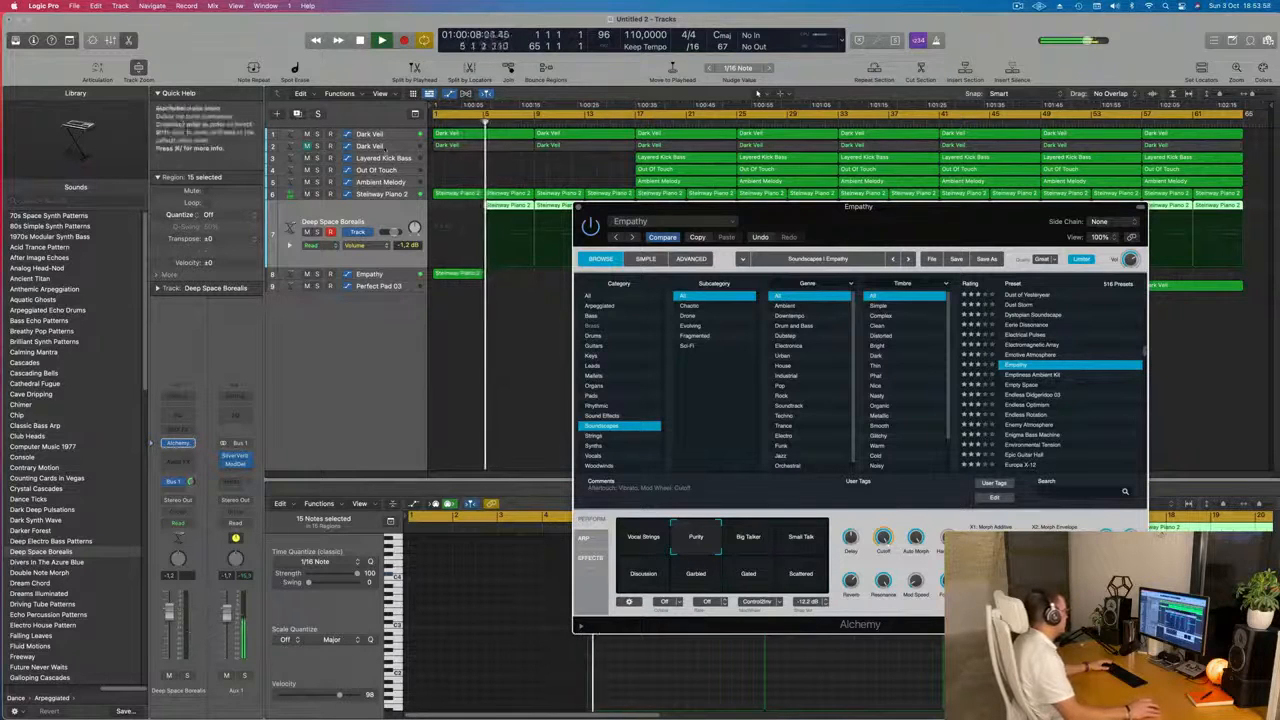
Step: Set the Empathy track's volume to +0.2 dB and lower the note in its bar 1 region by one octave
key(Return)
click(372, 274)
key(Return)
drag(168, 613, 168, 616)
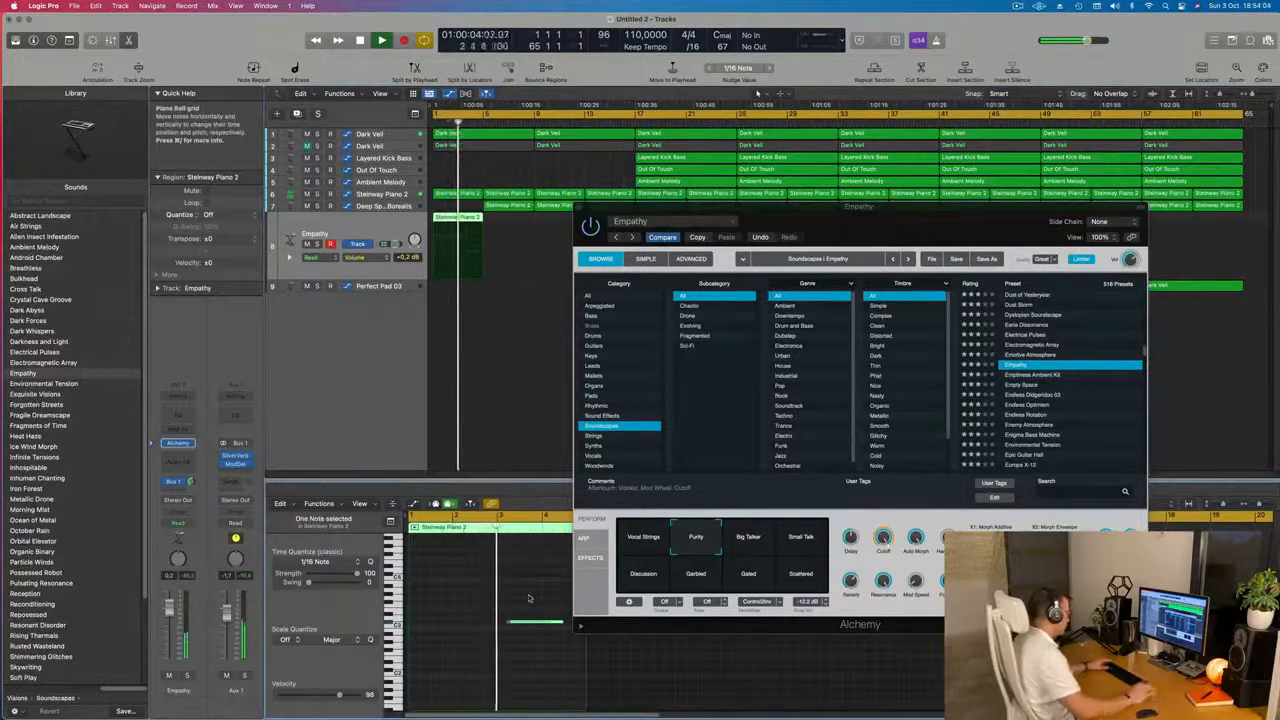
drag(837, 233, 645, 356)
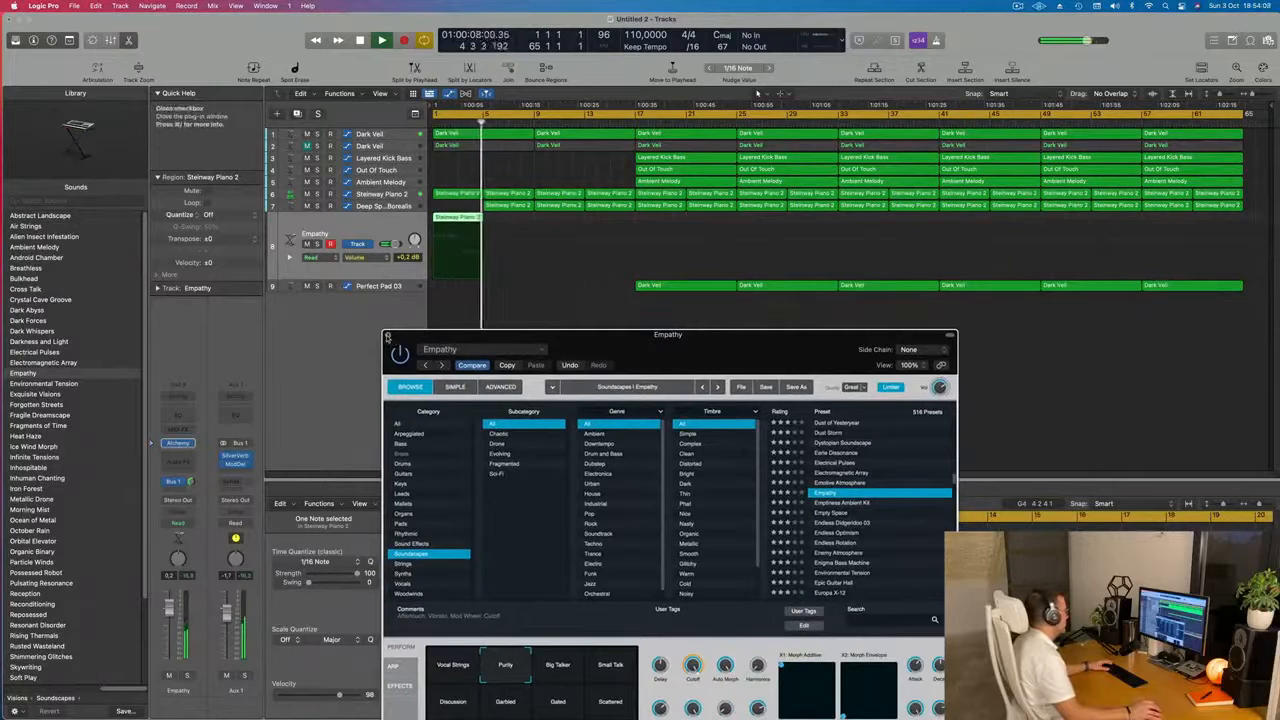
click(388, 337)
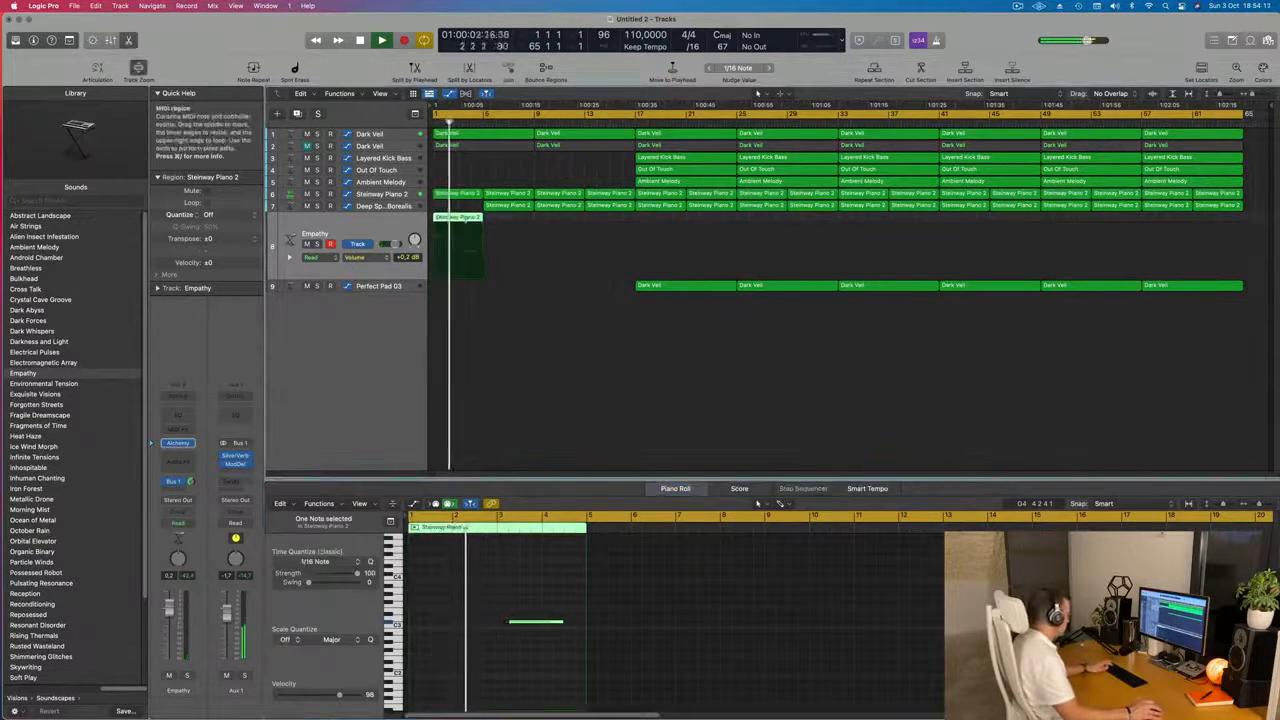
Step: Repeat the Empathy region three times to fill up to bar 17 and lower the track's volume to -2.6 dB
key(super+r)
key(super+r)
key(super+r)
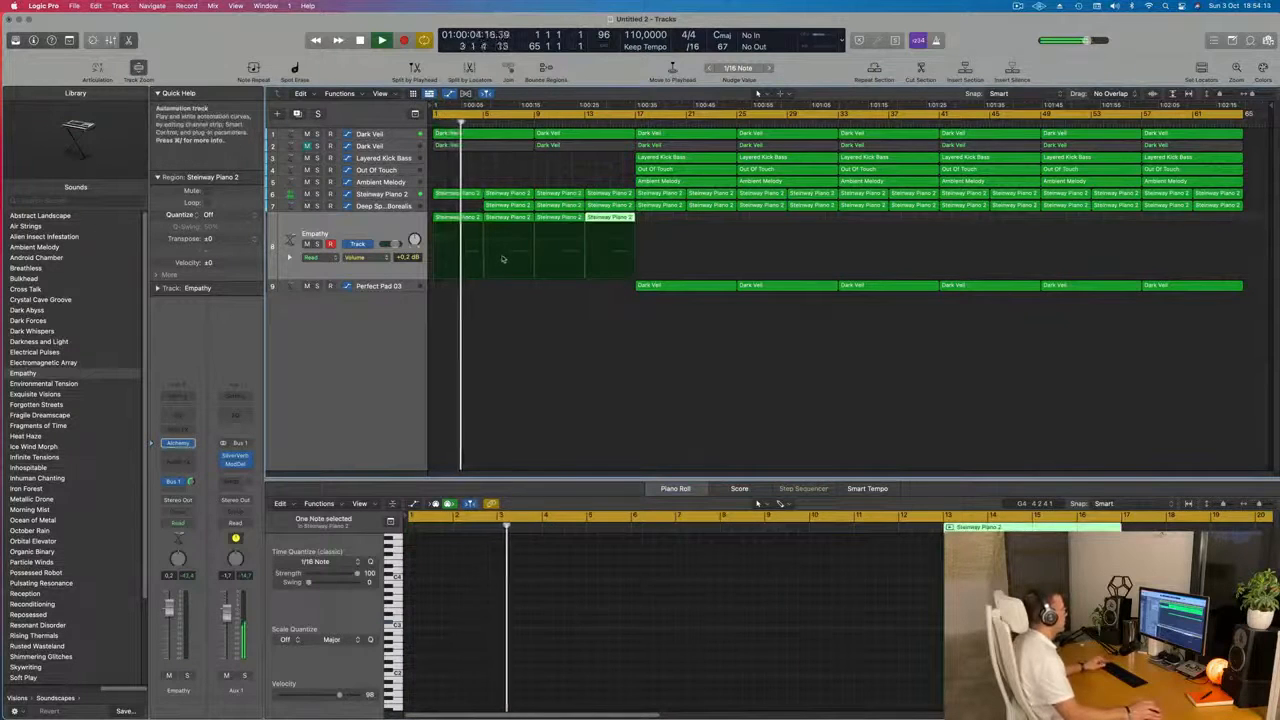
click(498, 328)
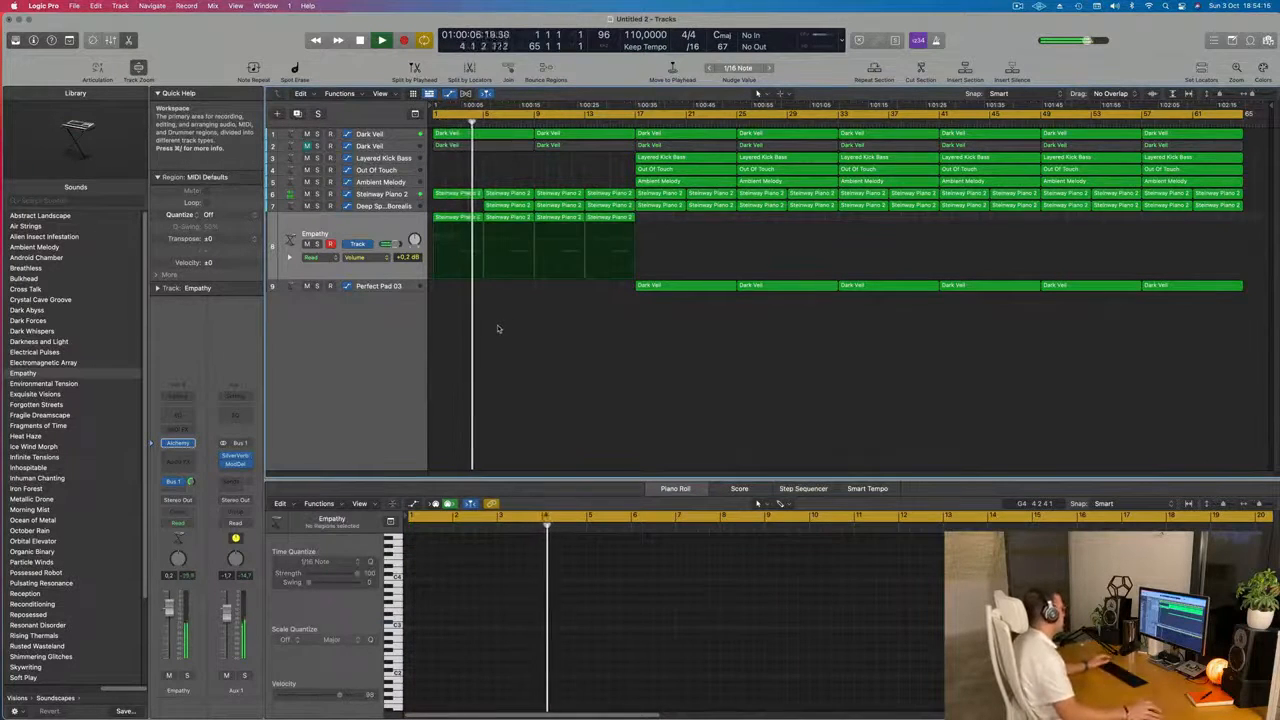
click(346, 232)
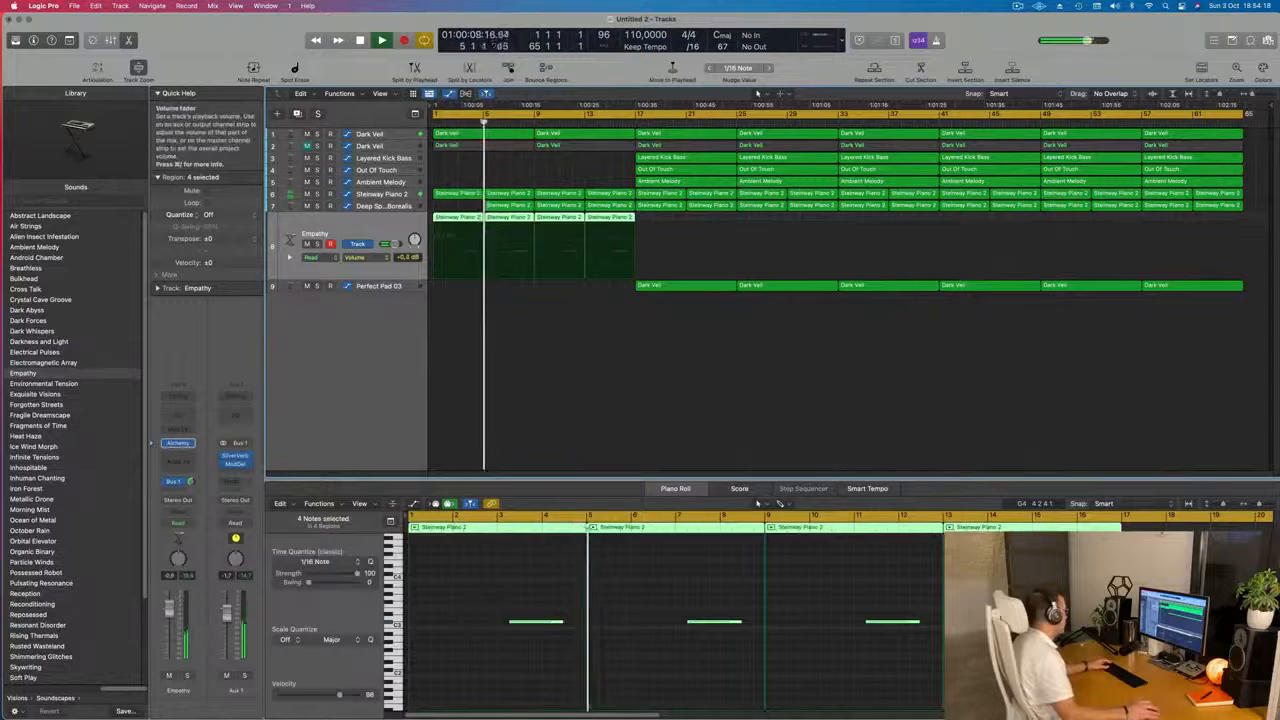
drag(169, 612, 169, 618)
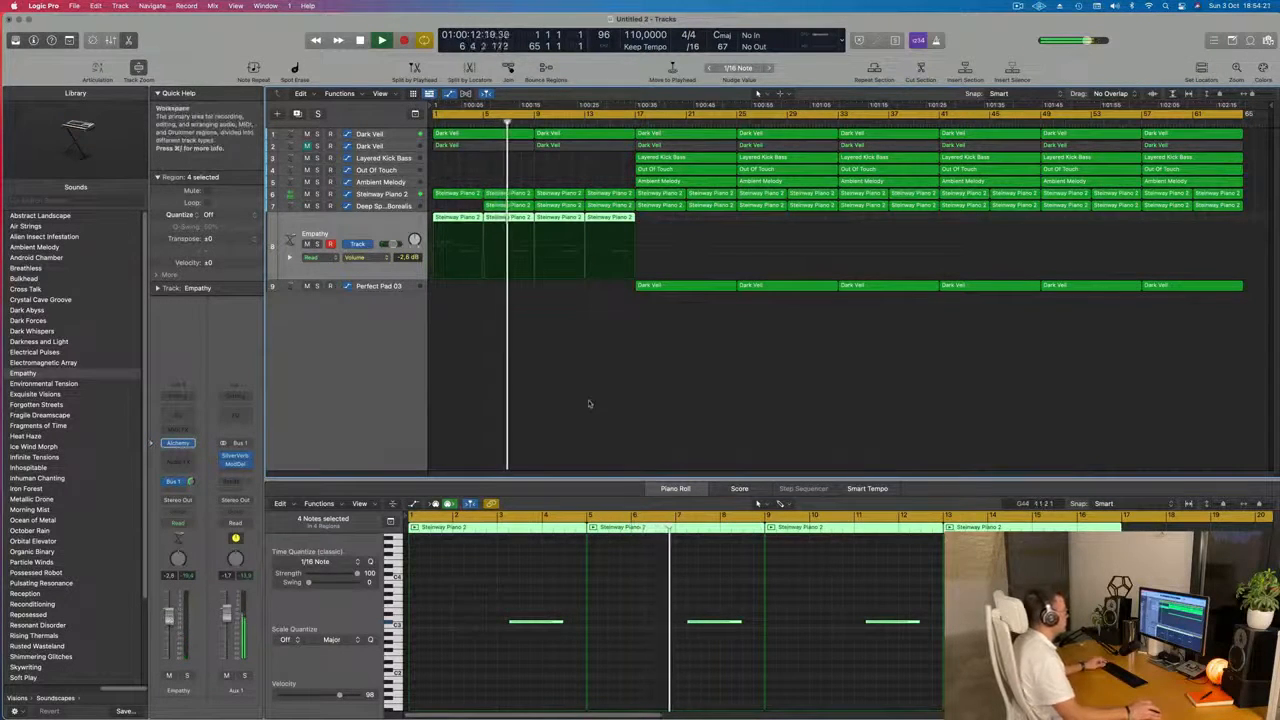
Step: Add a cutoff automation point at bar 17 on the first Dark Veil track and raise it to about 90%
click(365, 134)
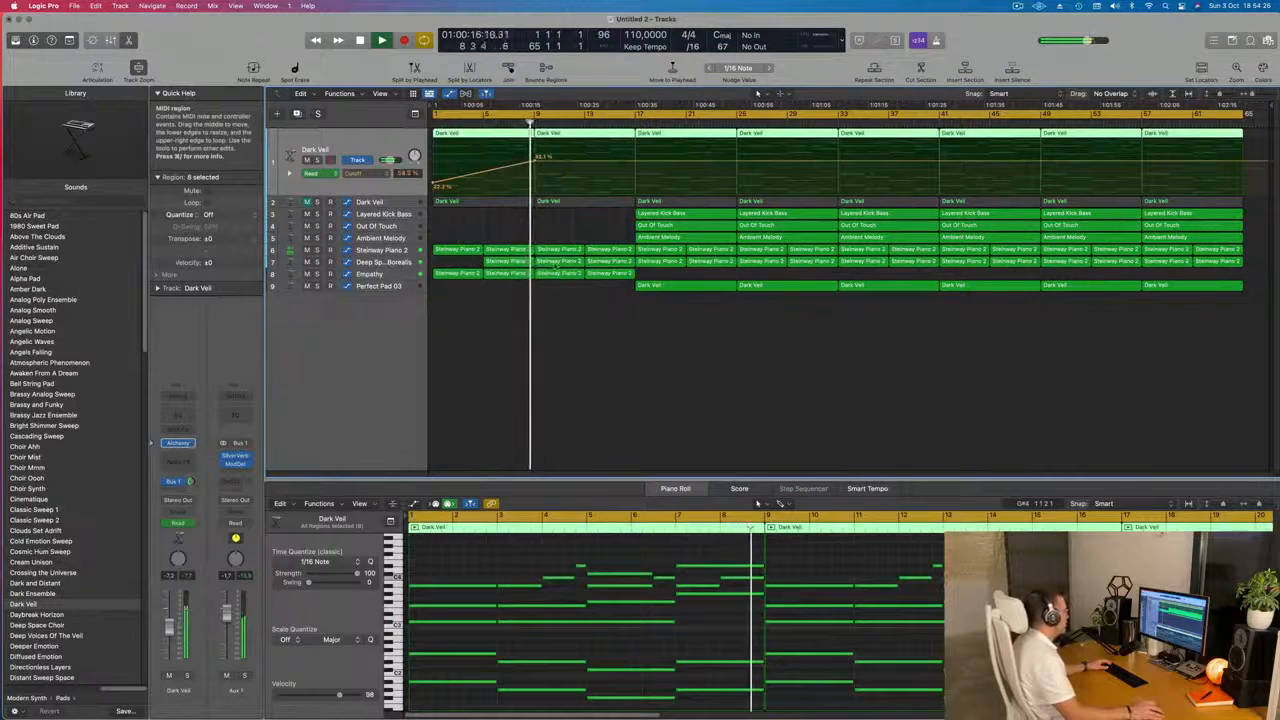
click(560, 261)
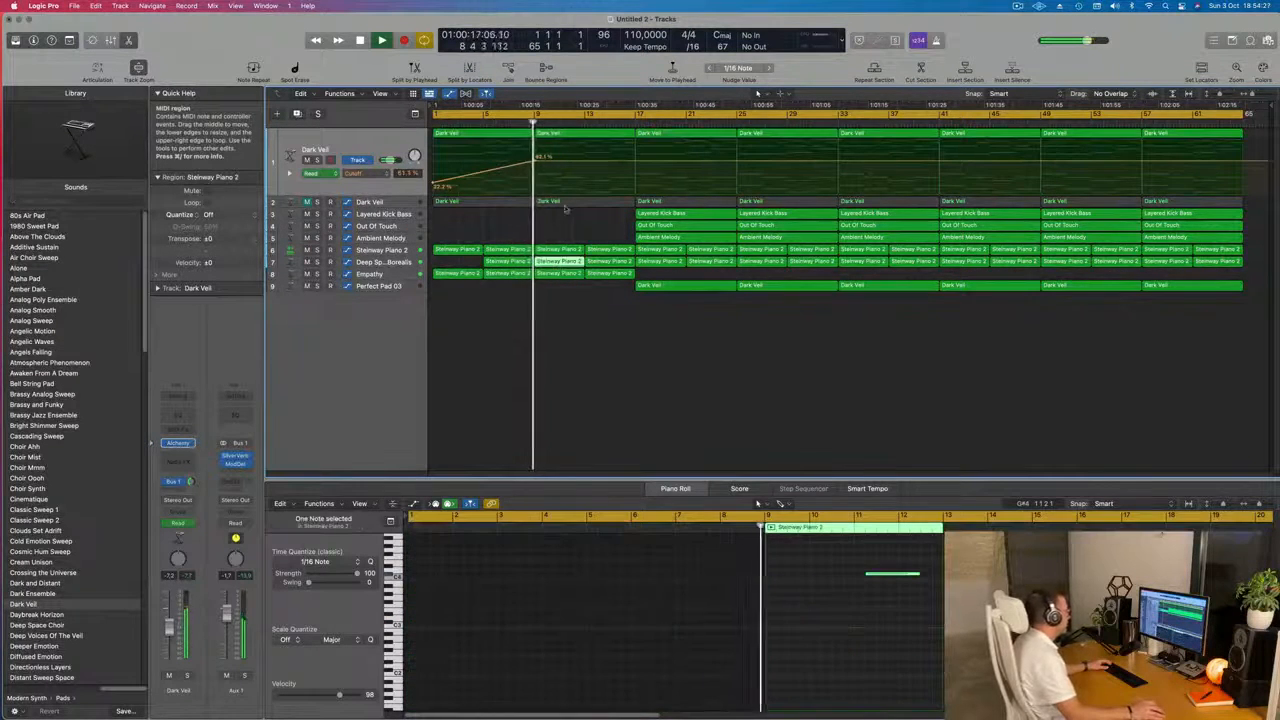
click(632, 163)
drag(632, 163, 635, 143)
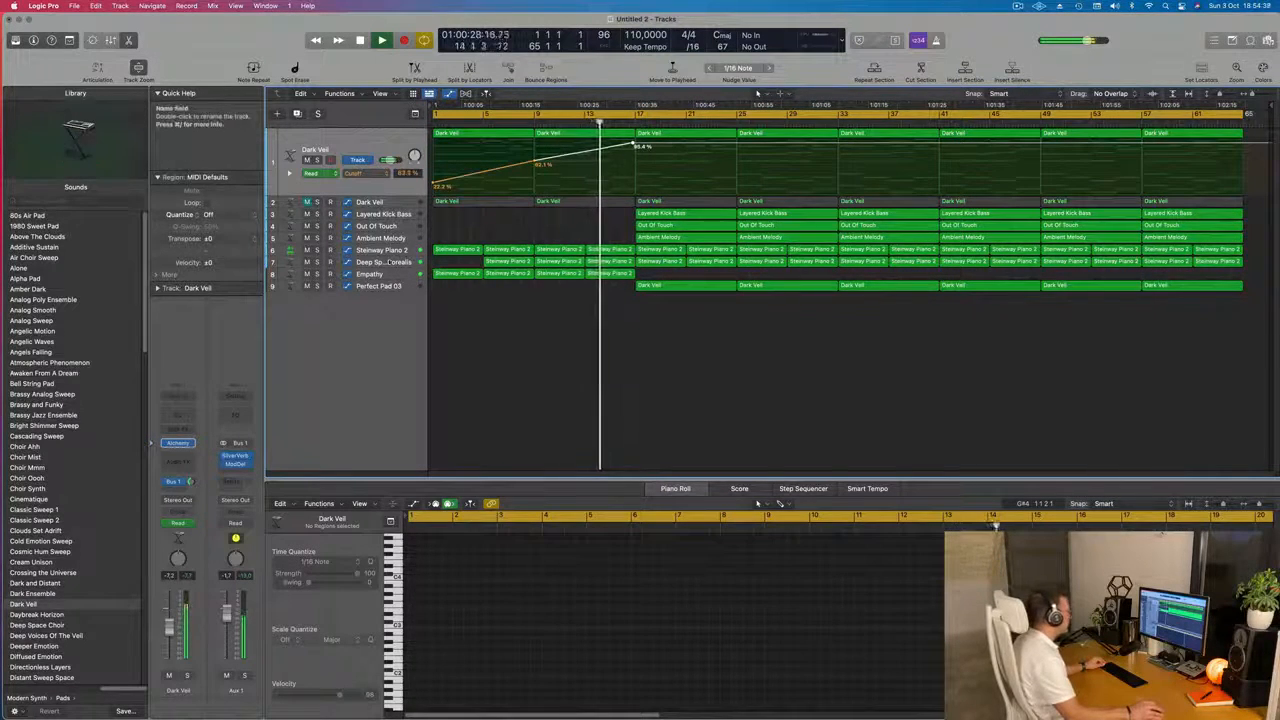
Step: Delete the four Steinway Piano 2 regions between bars 17 and 33
click(660, 249)
key(Delete)
key(Delete)
key(Delete)
key(Delete)
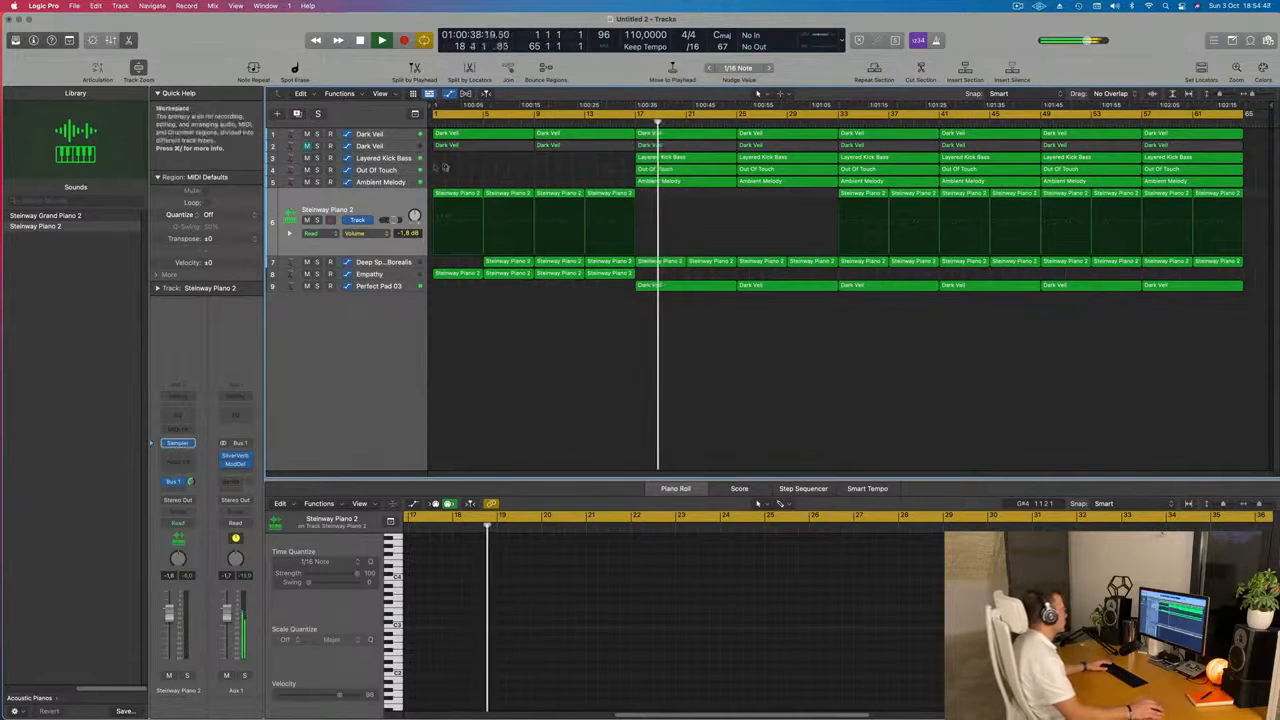
Step: Reshape the first Dark Veil track's cutoff automation to peak at 100% just after bar 15 and fall to nearly 0% at bar 17
key(Return)
click(384, 135)
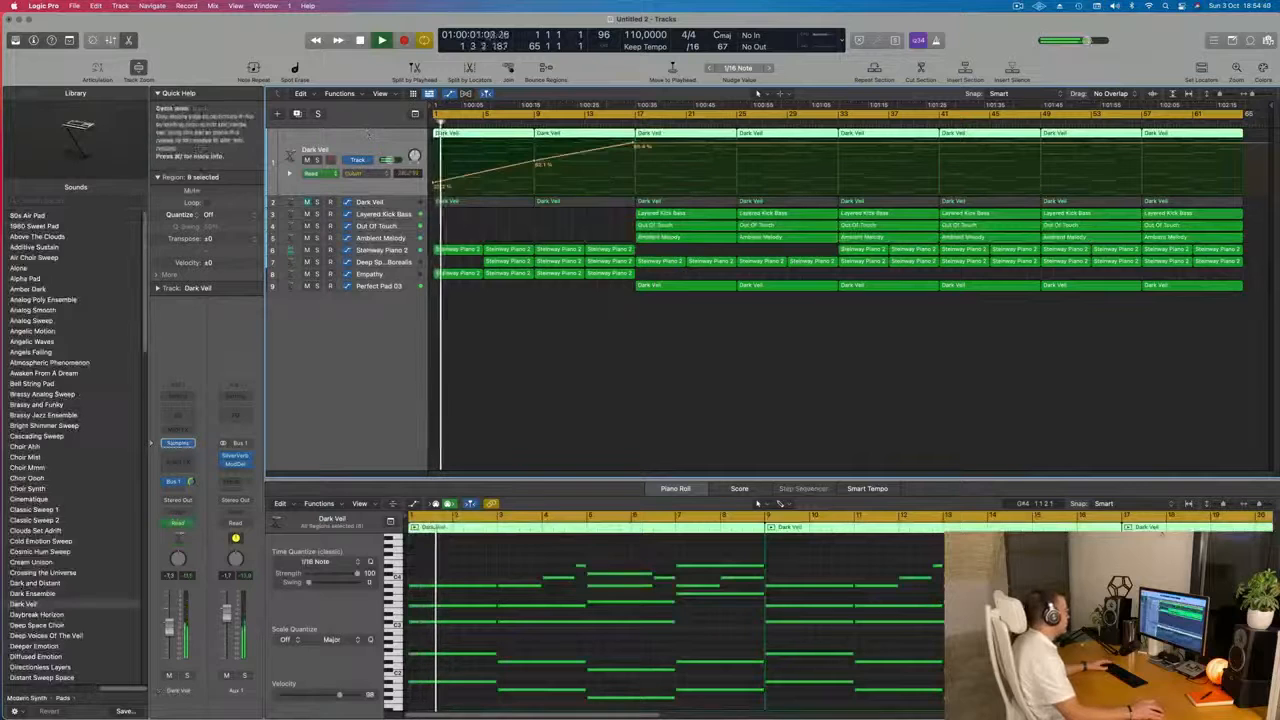
click(619, 147)
mouse_move(634, 143)
mouse_down()
mouse_move(633, 192)
mouse_move(614, 146)
mouse_move(612, 70)
mouse_move(612, 143)
mouse_up()
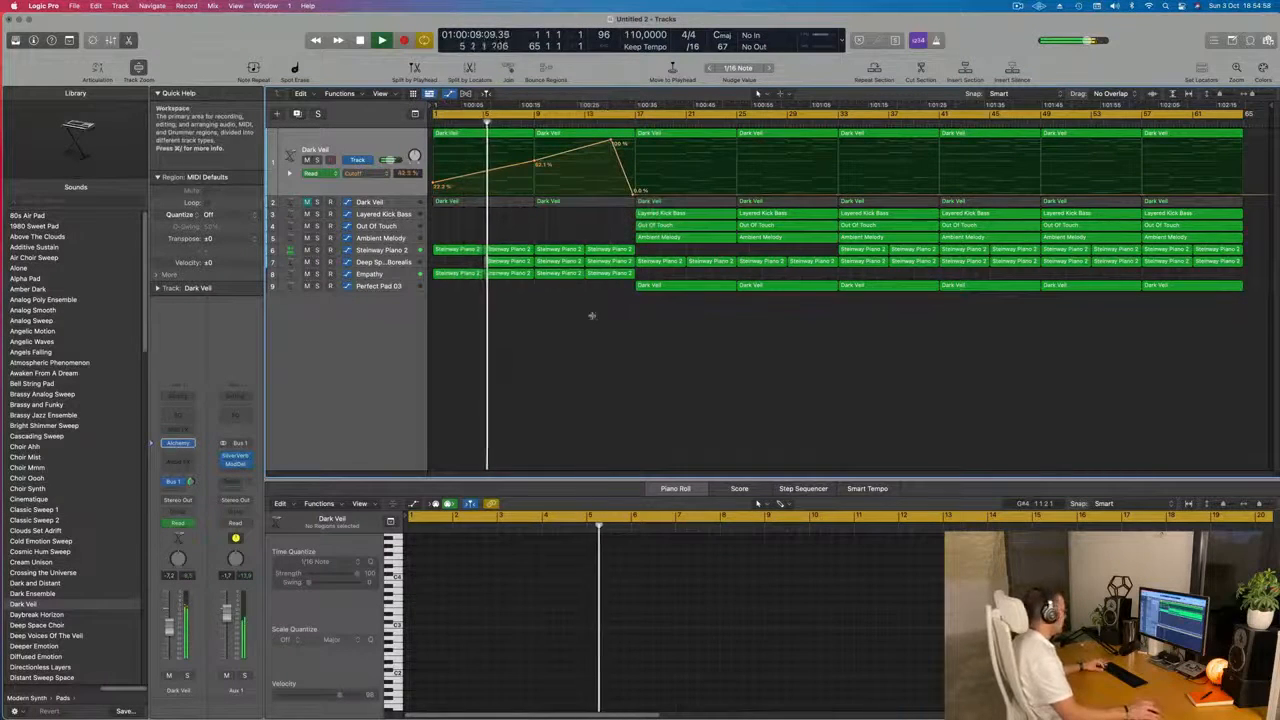
Step: Select all regions in the arrangement and name them after their tracks
key(super+a)
right_click(708, 224)
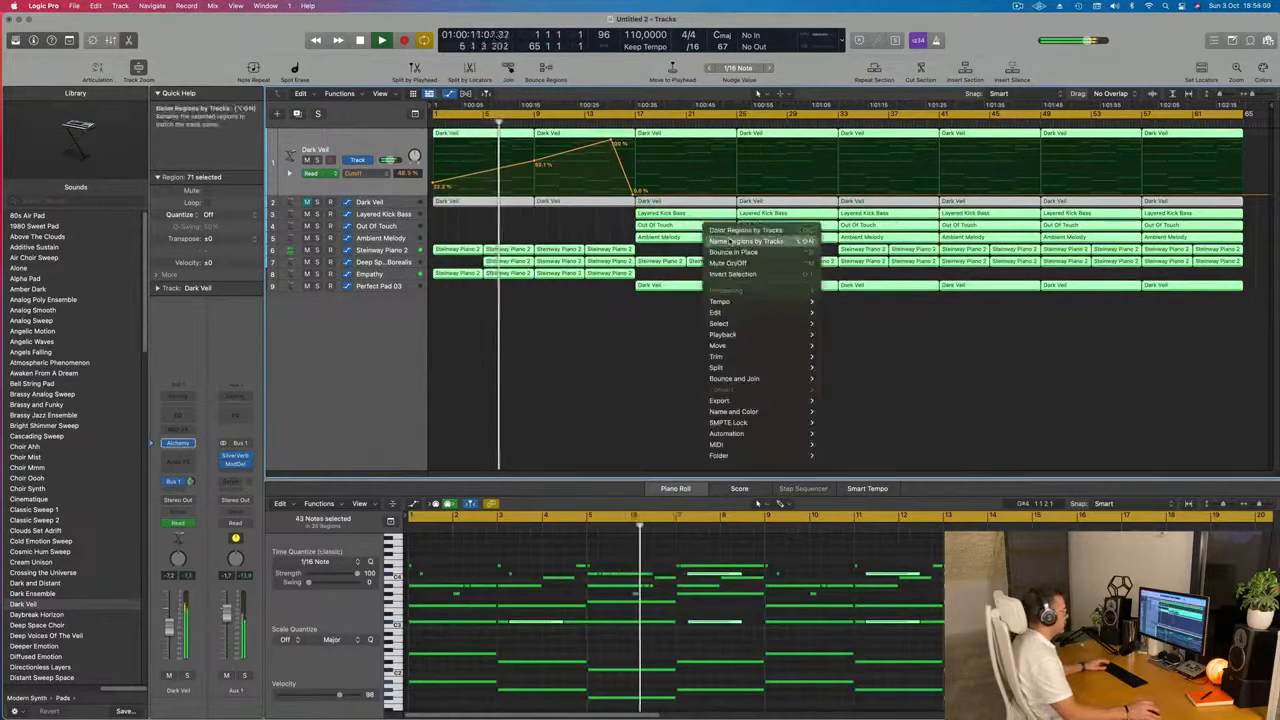
key(Return)
click(641, 303)
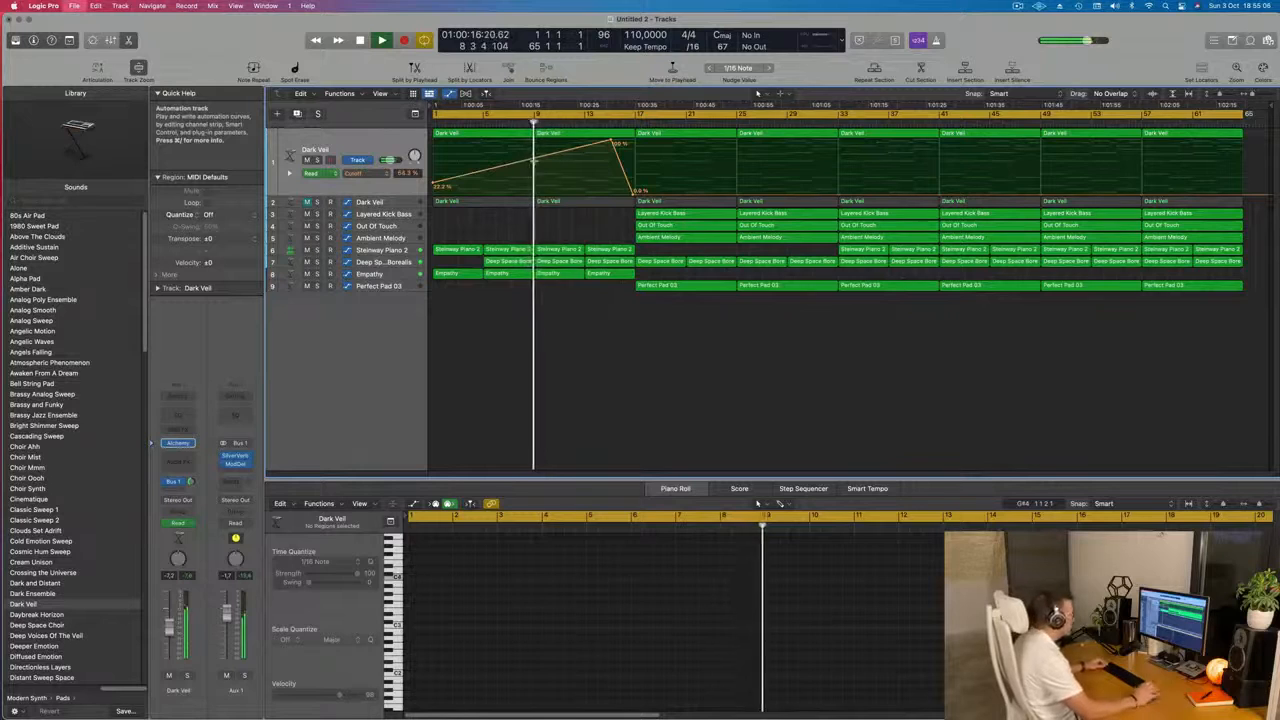
key(super+s)
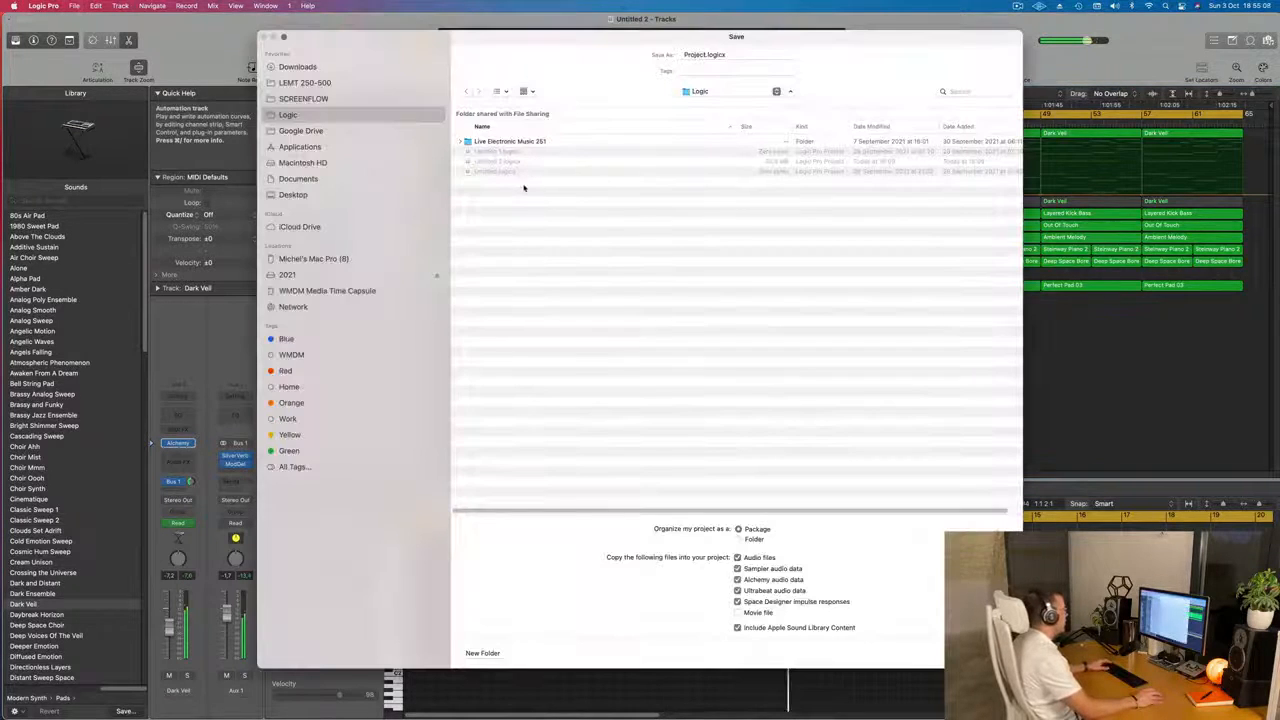
key(Escape)
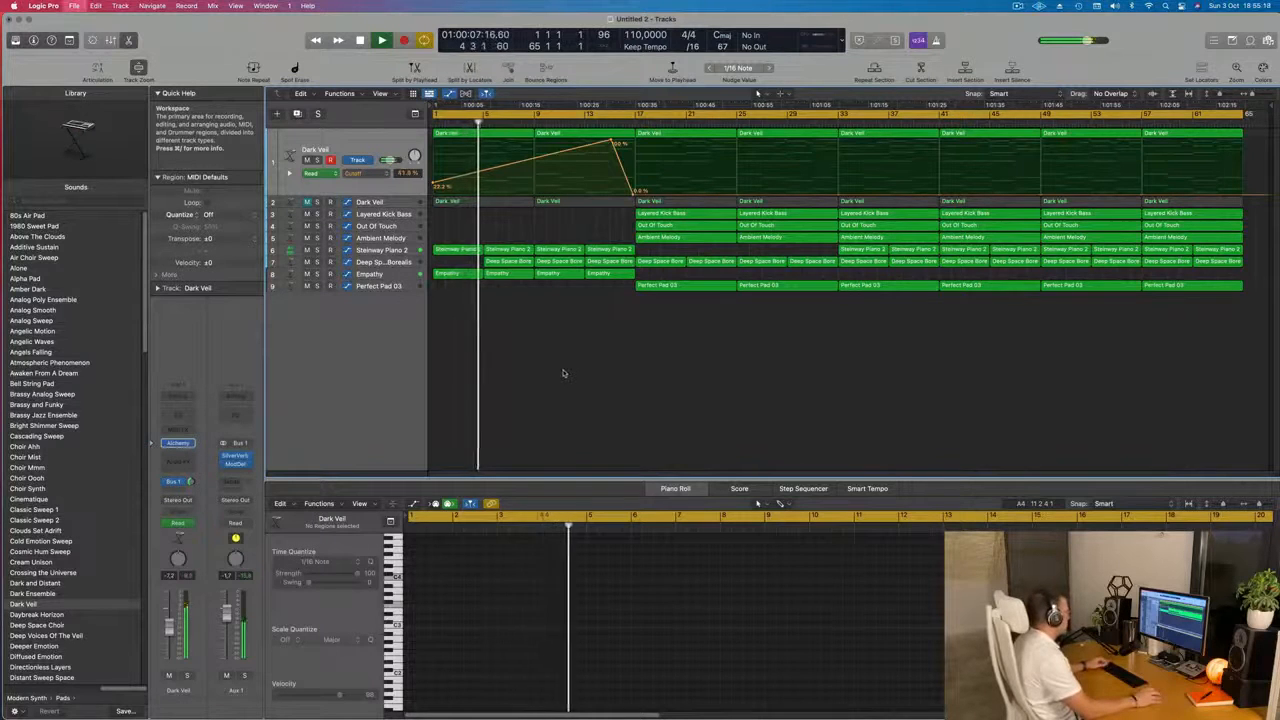
key(super+s)
key(Escape)
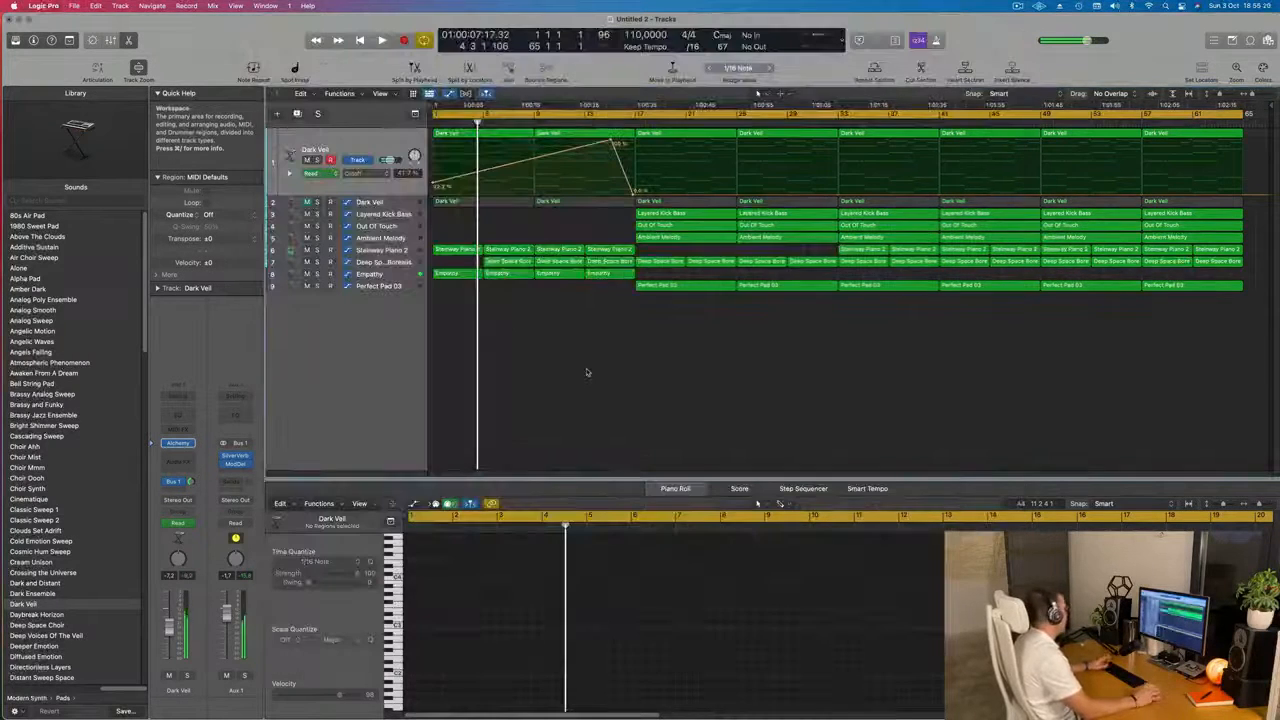
Step: Play the intro from the start and around bars 12 to 17, inspecting the Empathy, Deep Space Borealis and Steinway Piano 2 regions
key(Return)
key(space)
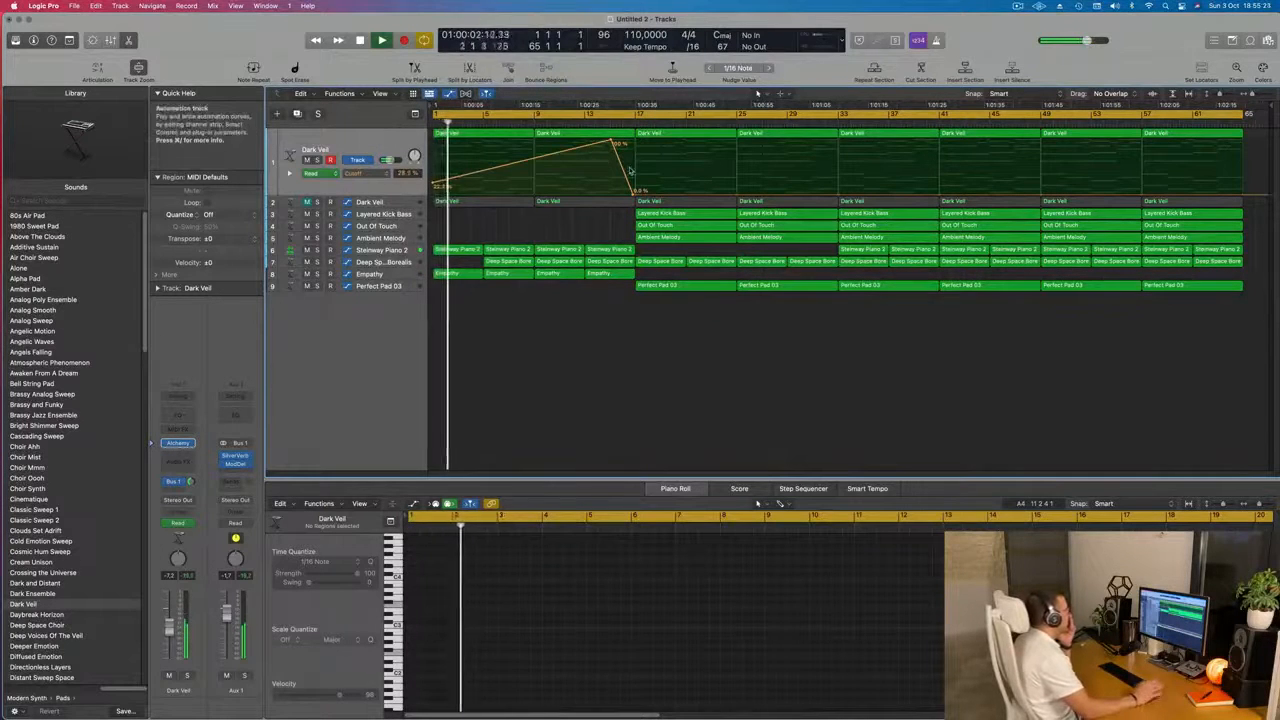
click(593, 122)
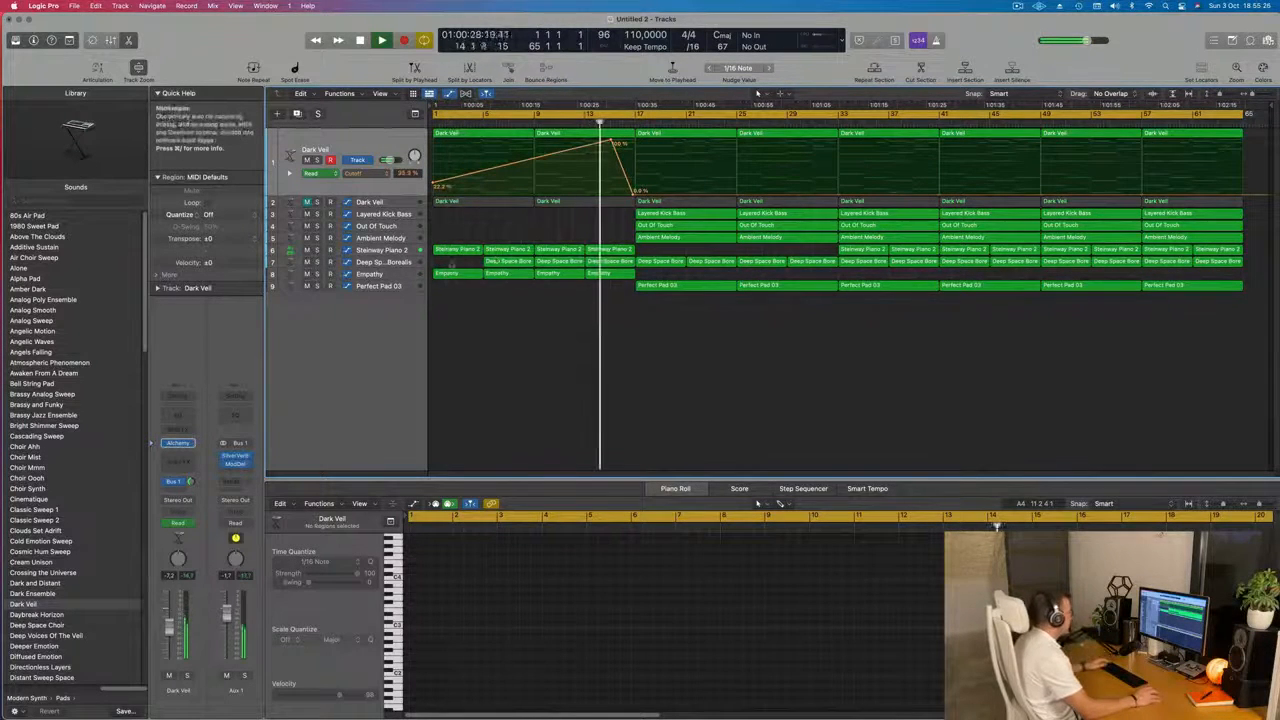
click(604, 274)
click(610, 301)
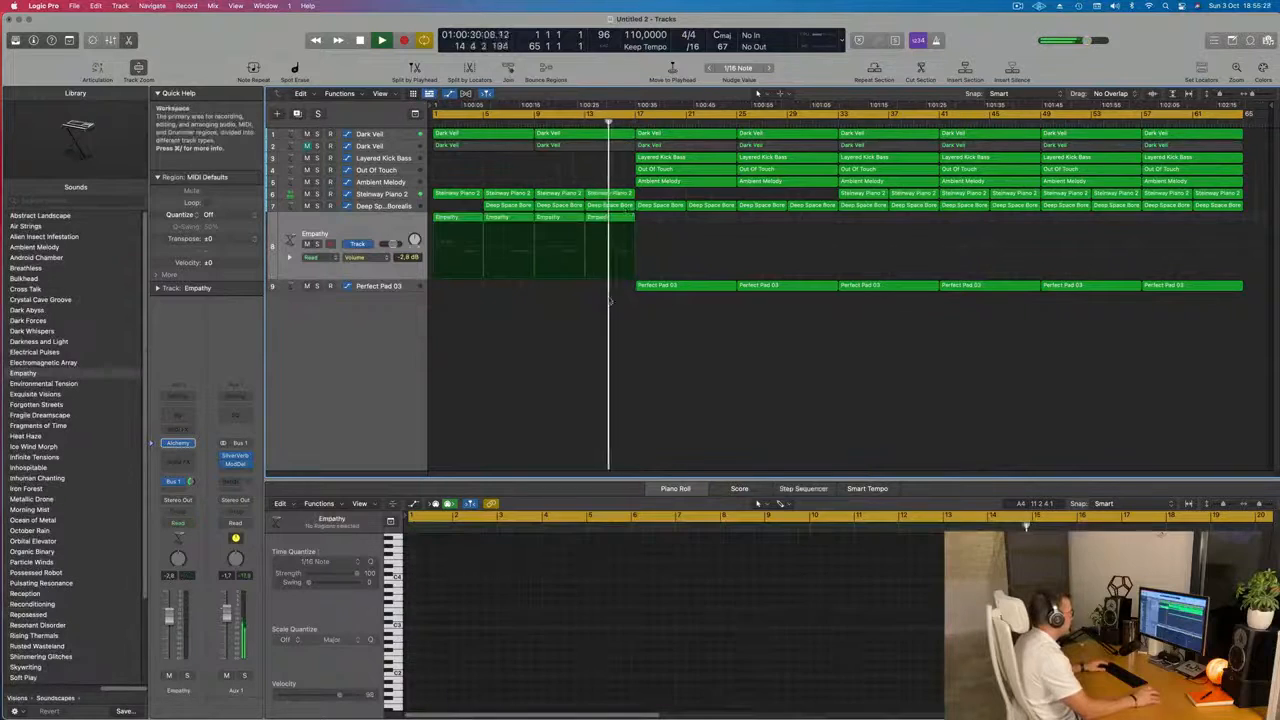
click(618, 206)
click(570, 121)
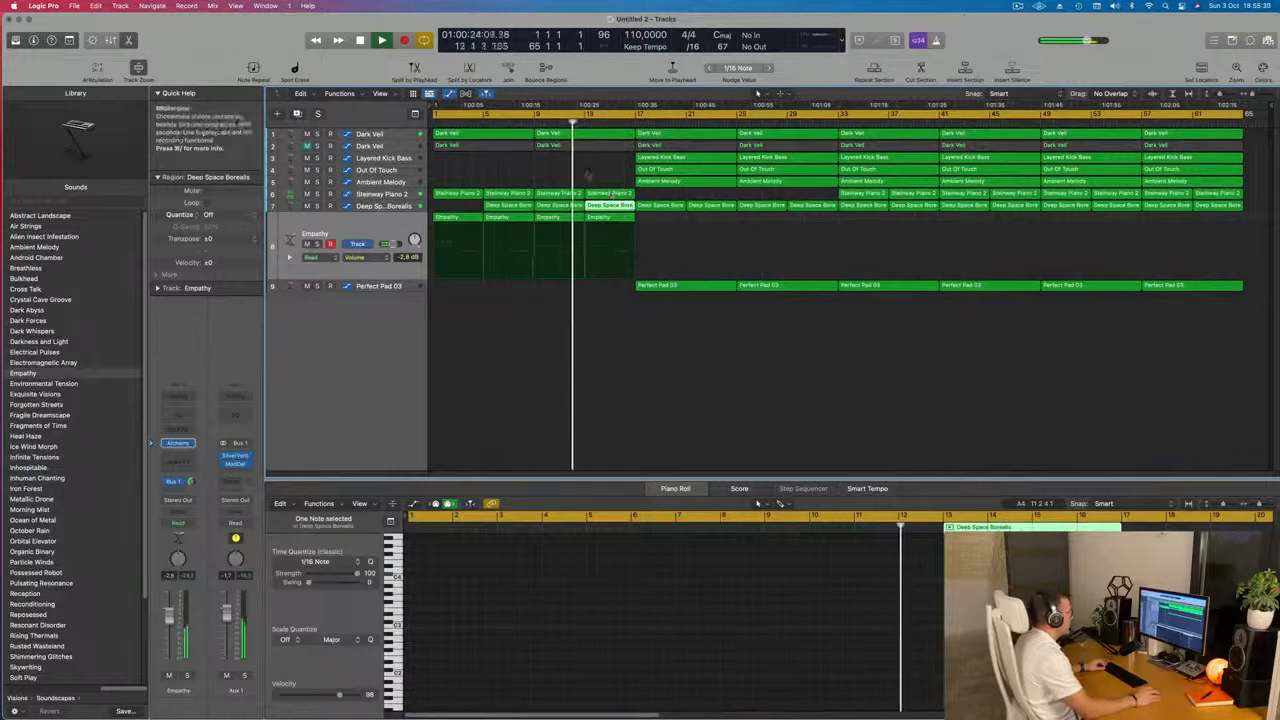
click(603, 194)
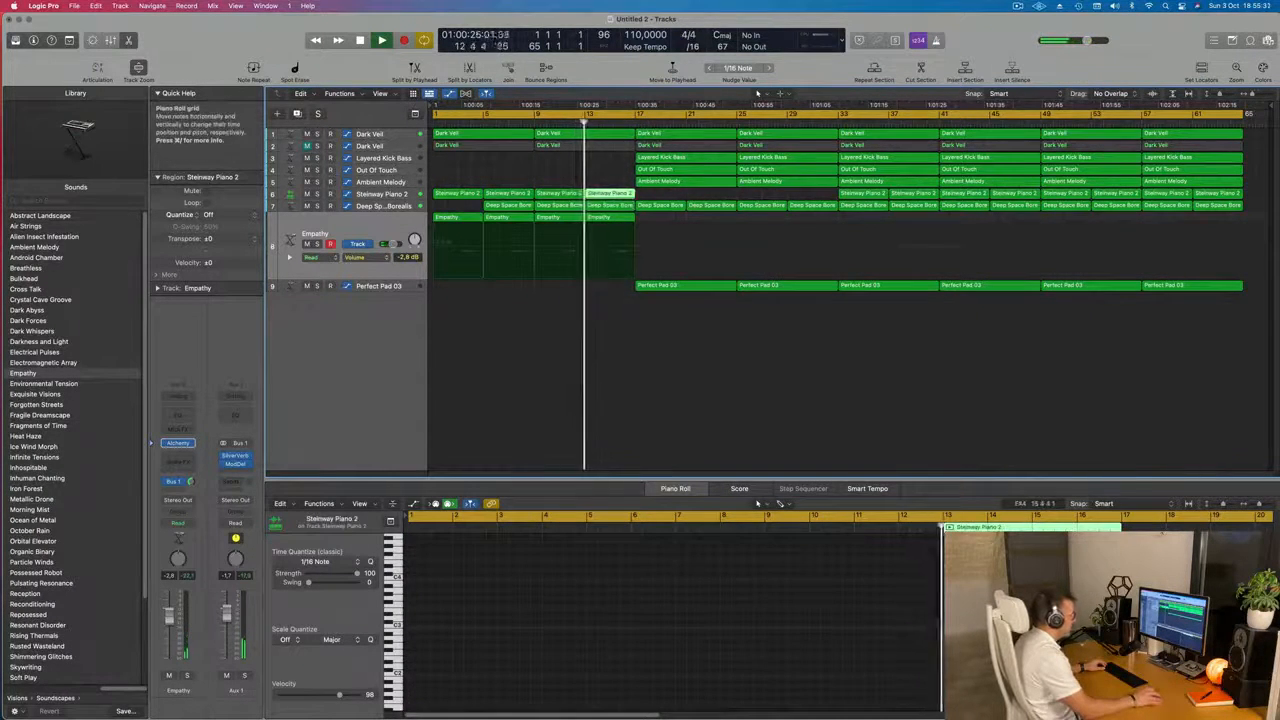
click(968, 528)
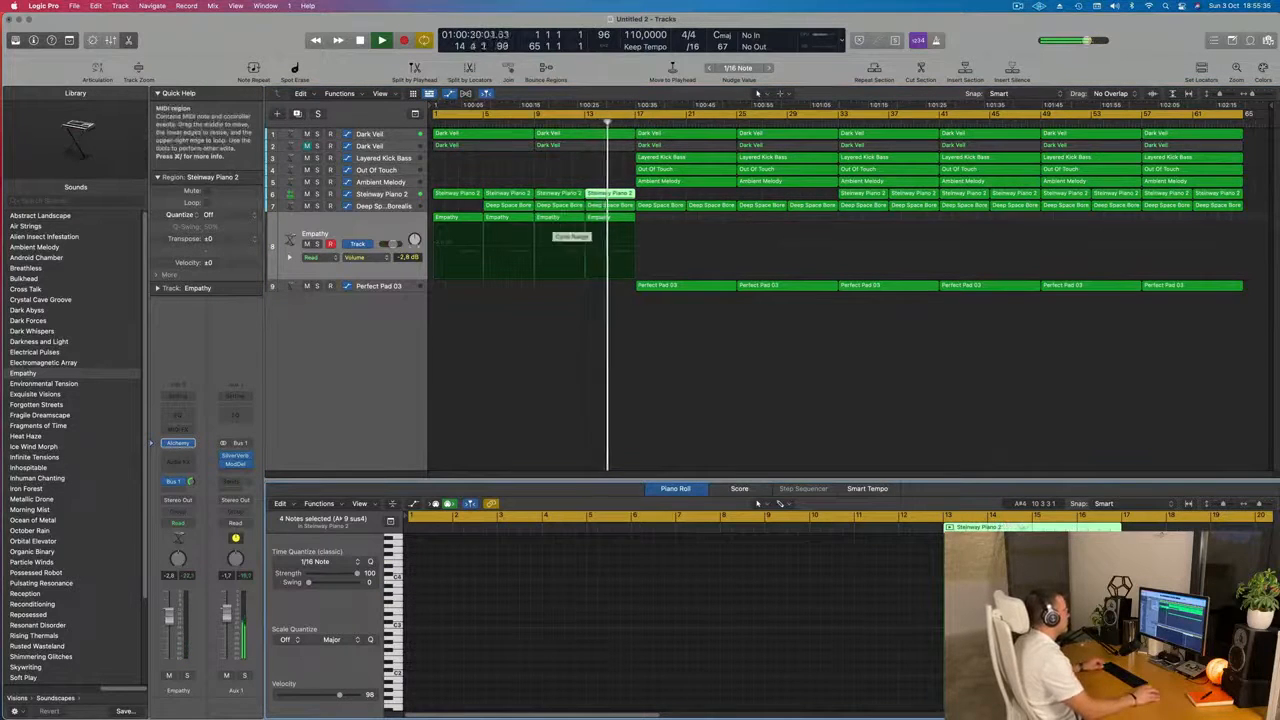
scroll(548, 320, up, 3)
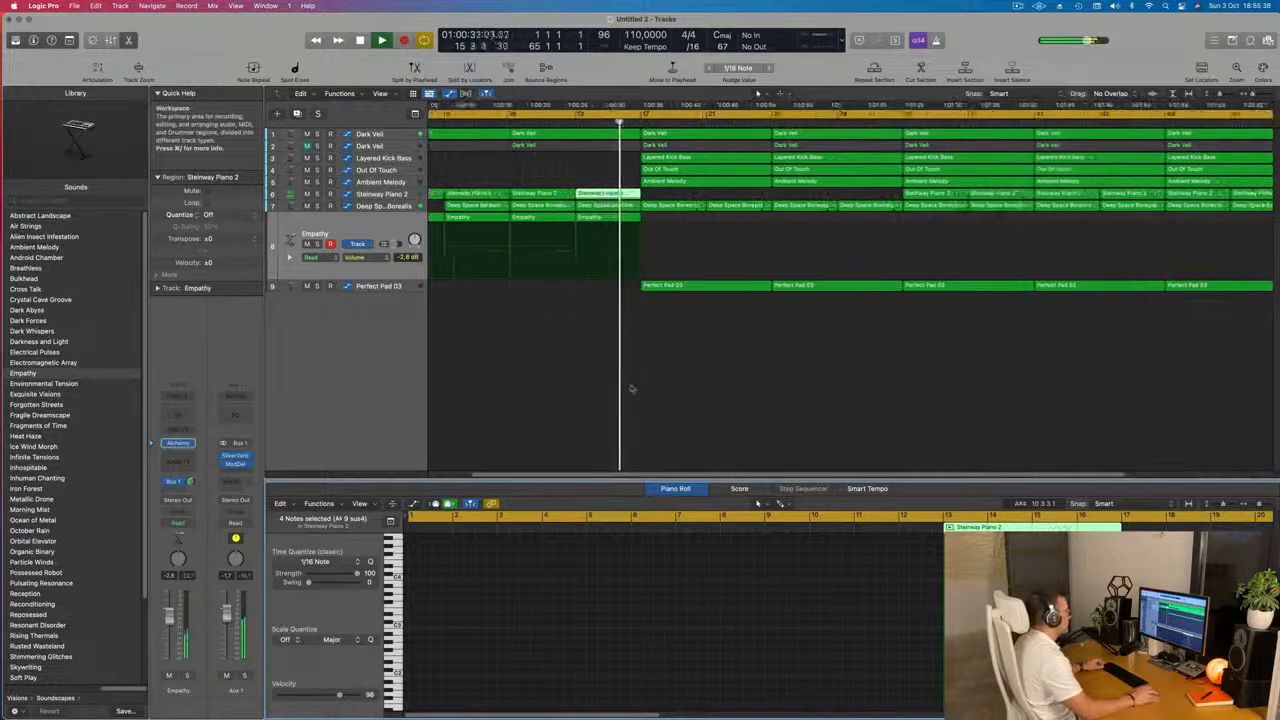
scroll(631, 389, down, 2)
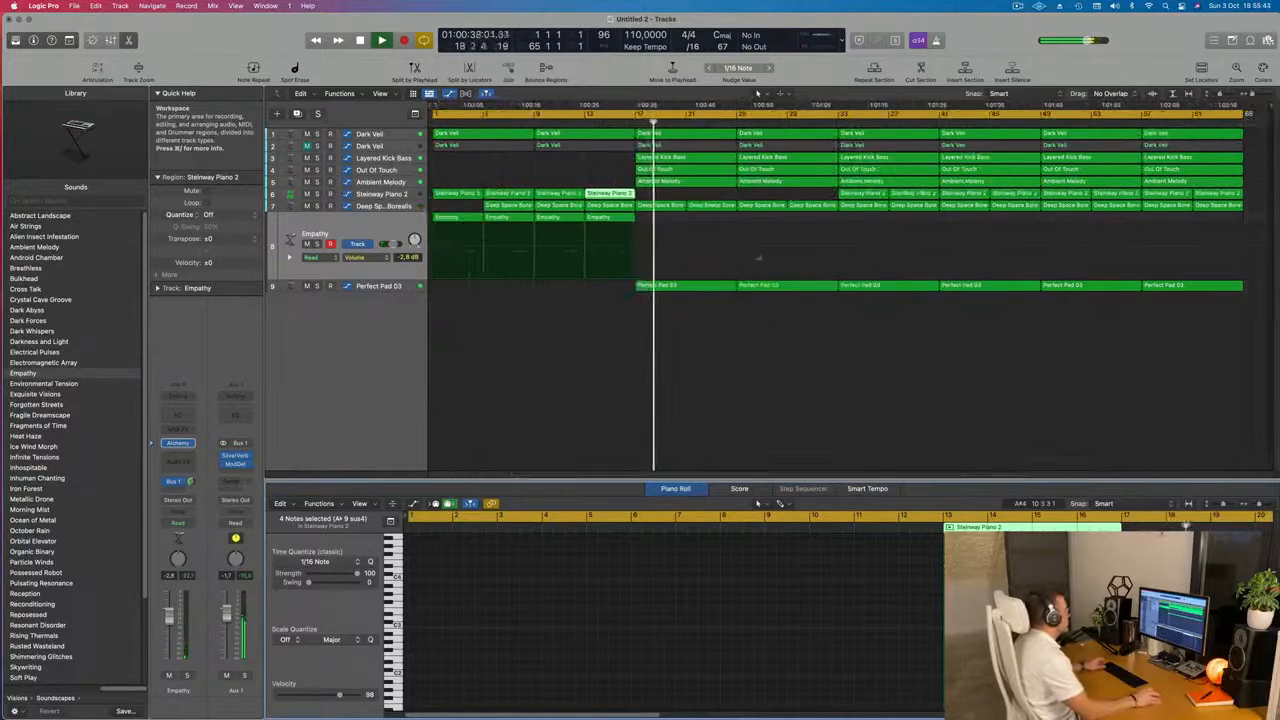
Step: Compare the section after bar 17 with the Layered Kick Bass track muted and unmuted
click(345, 158)
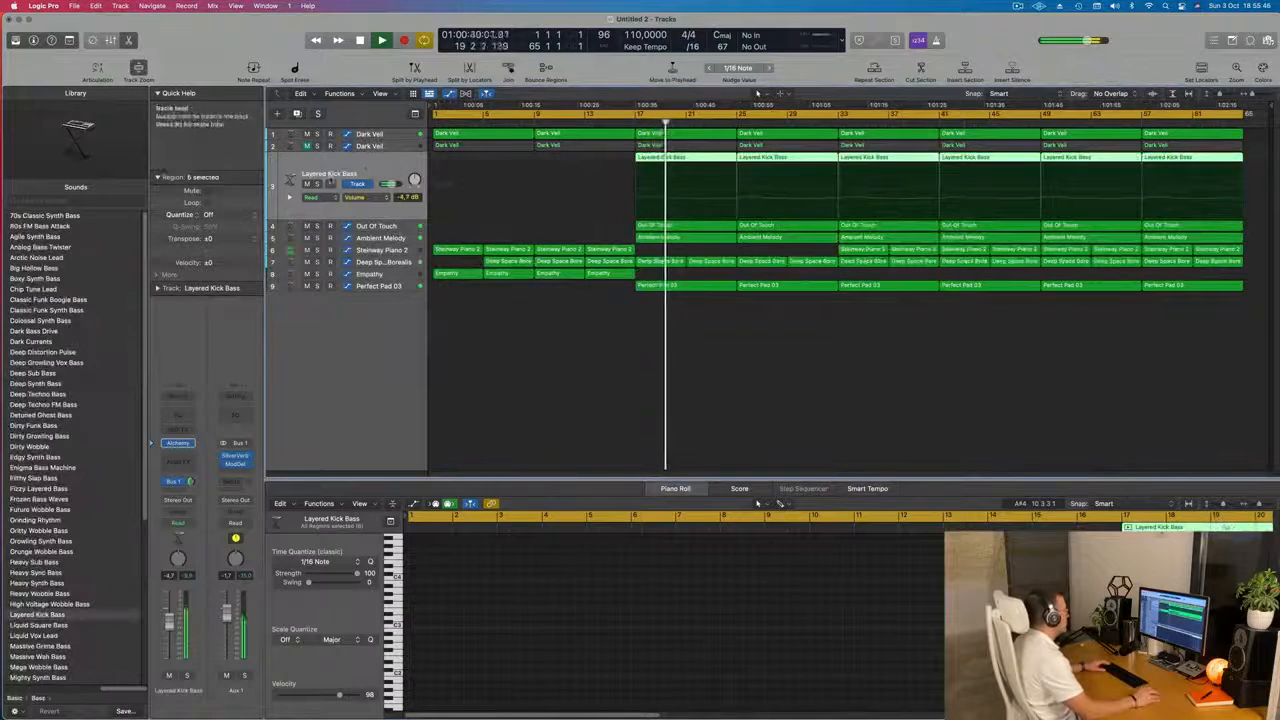
click(307, 184)
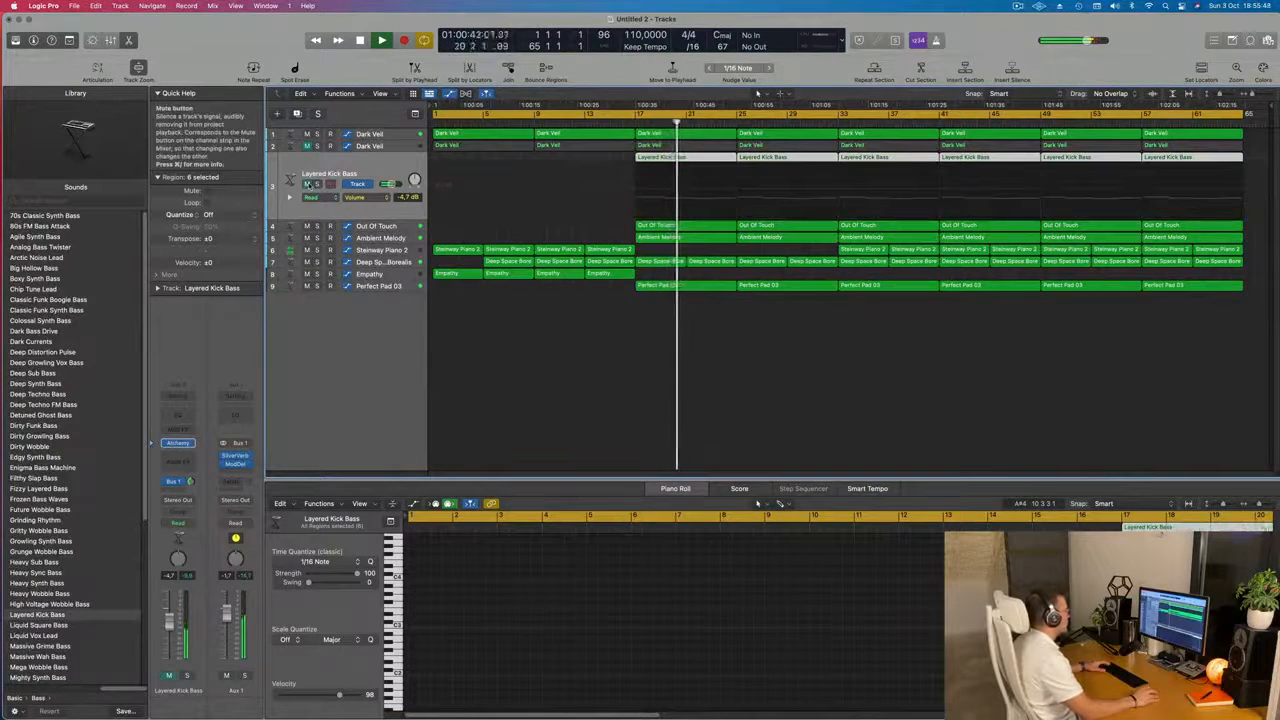
click(307, 184)
key(space)
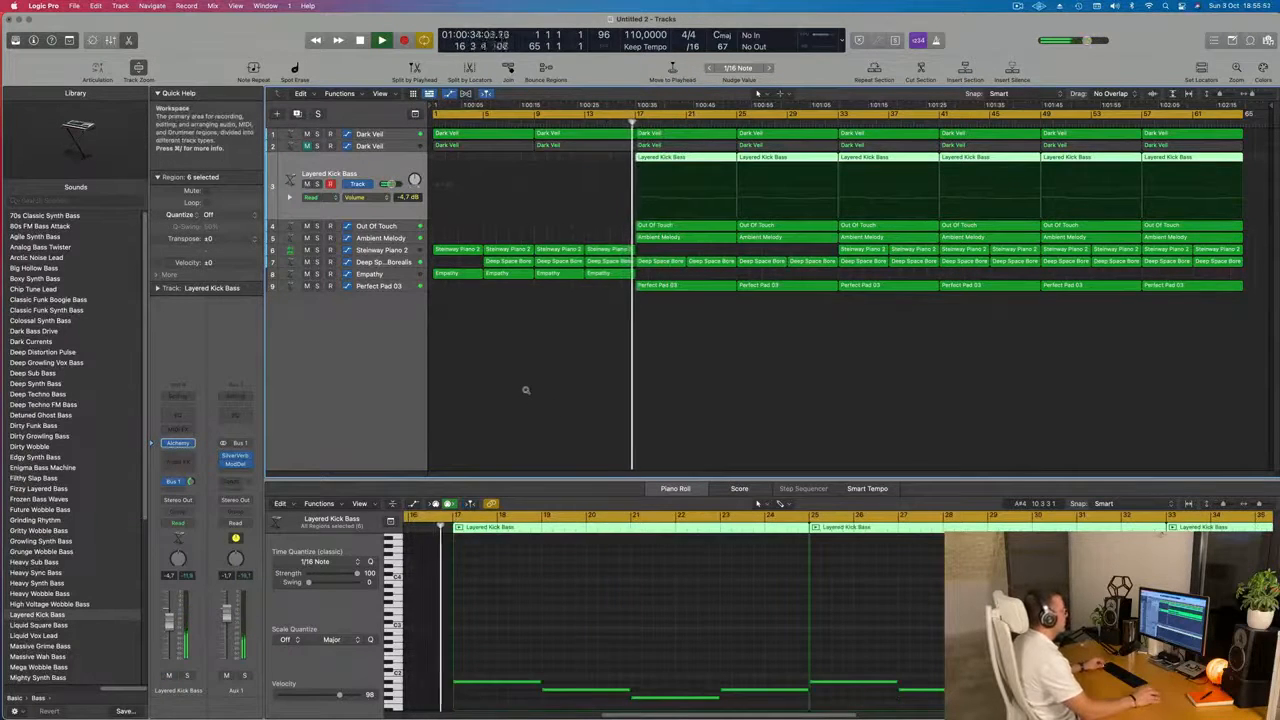
Step: Unmute the second Dark Veil track, delete its two regions before bar 17, and play the transition into bar 17
click(372, 148)
click(307, 172)
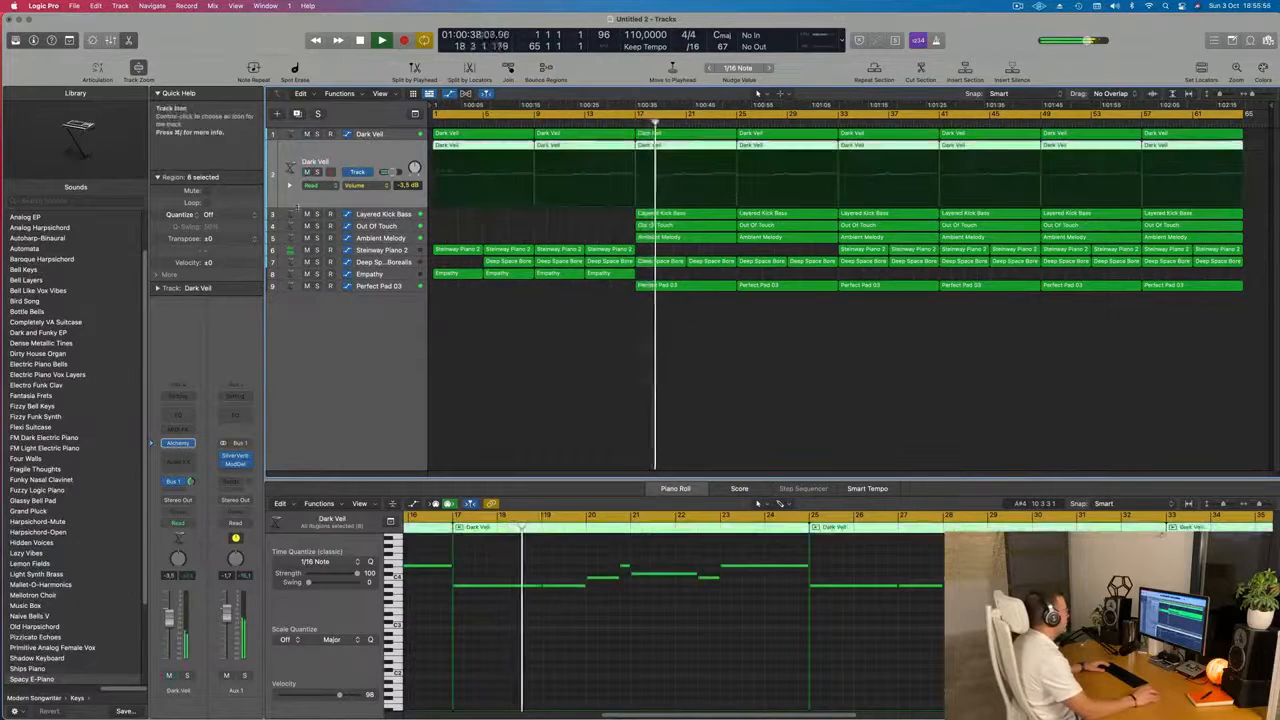
click(490, 148)
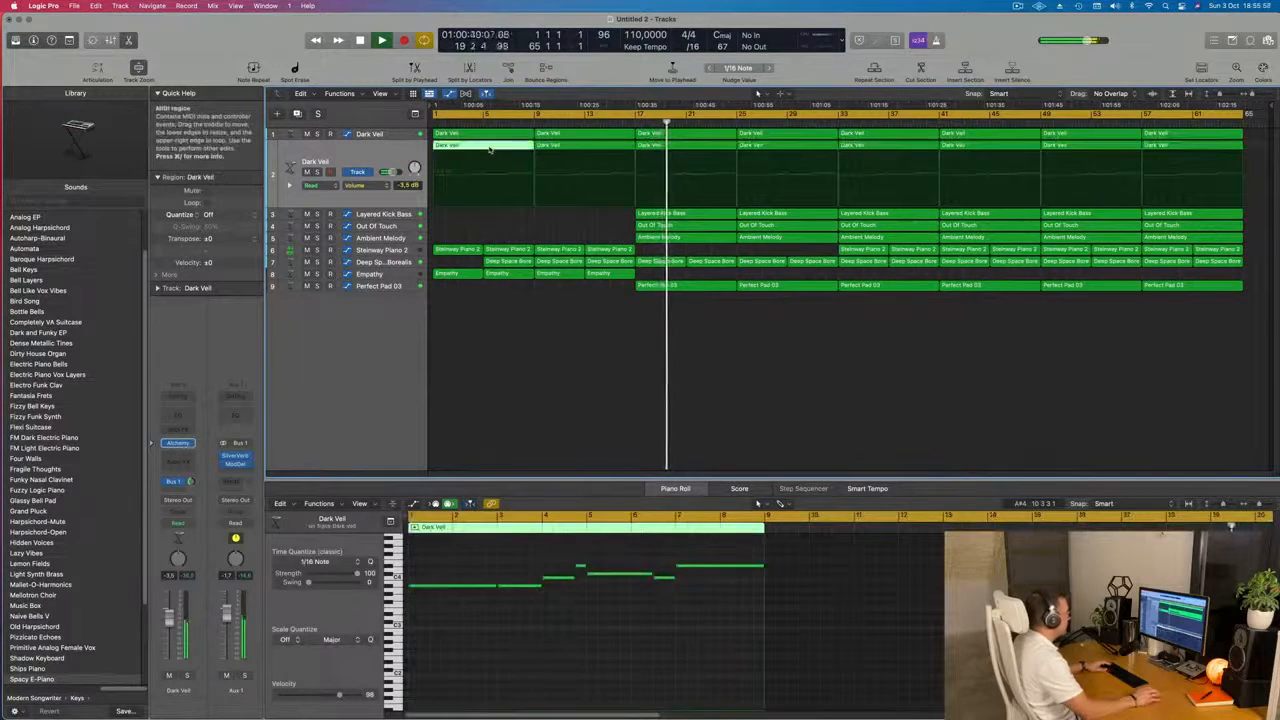
key(Delete)
click(575, 146)
key(Delete)
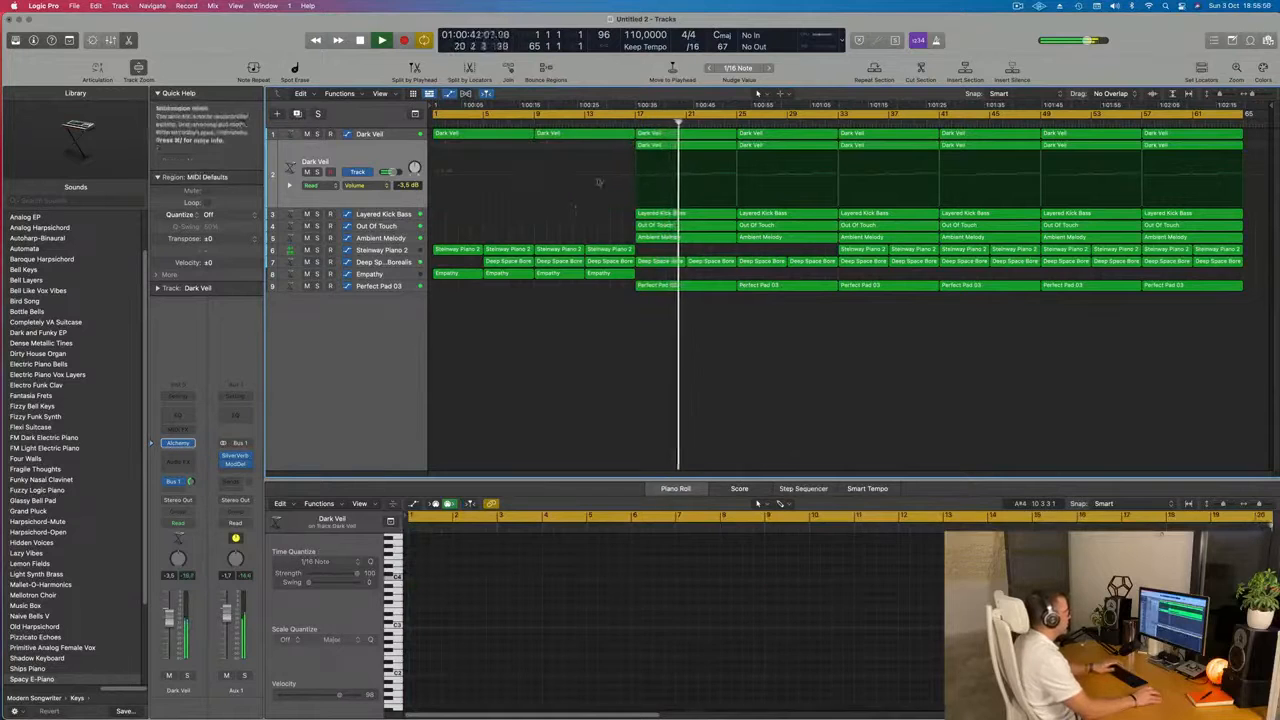
click(619, 119)
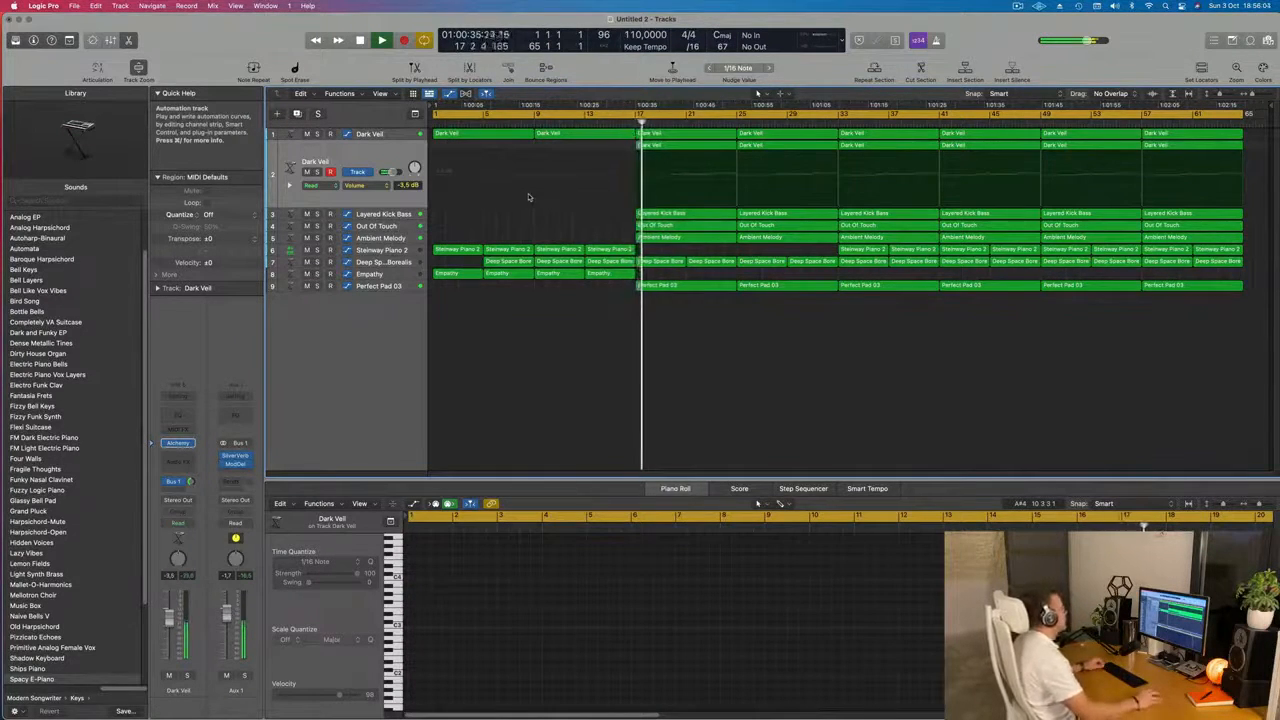
Step: Duplicate the Steinway Piano 2 track and copy the first Dark Veil track's region at bars 17 to 25 onto the new track
scroll(531, 208, up, 5)
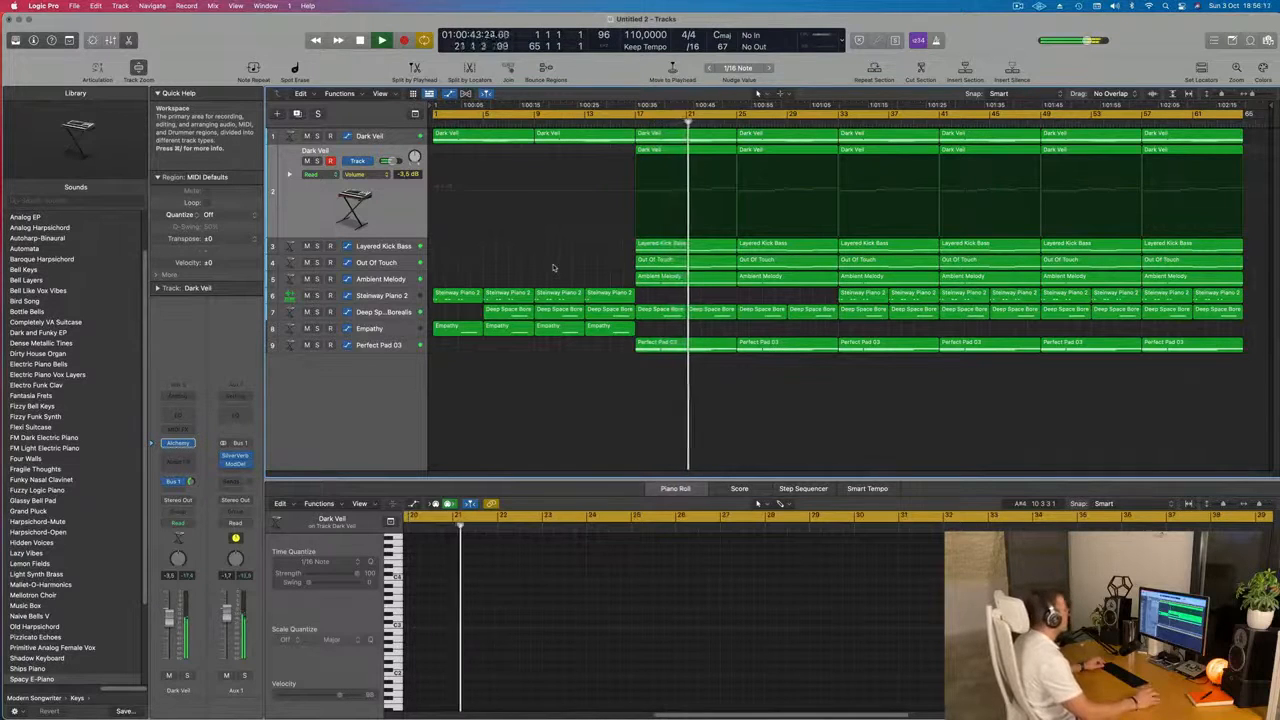
click(380, 295)
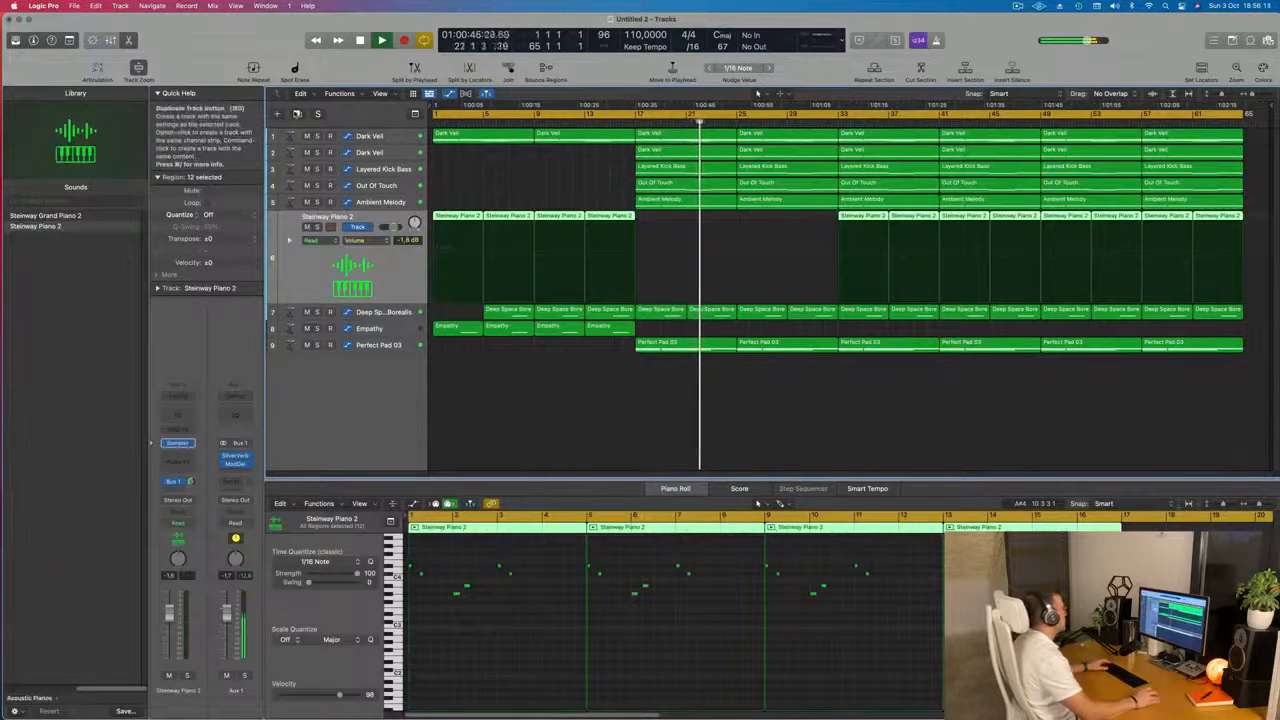
click(296, 114)
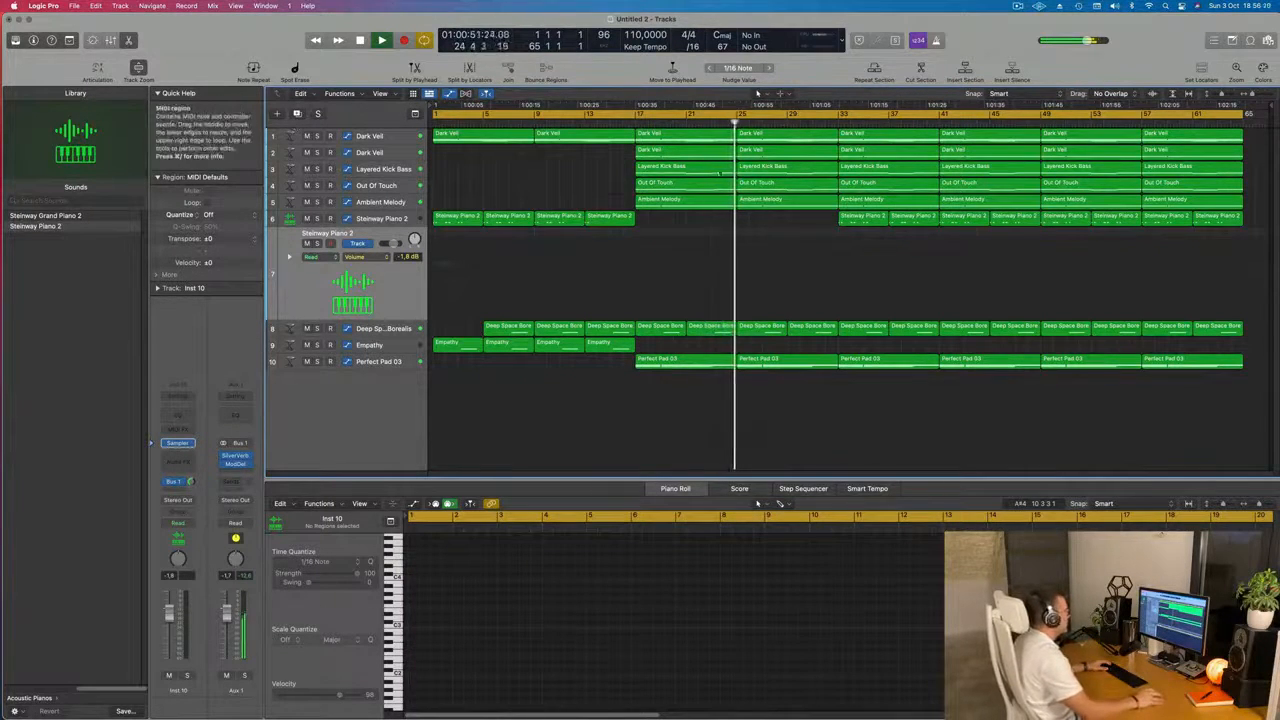
click(680, 165)
click(680, 151)
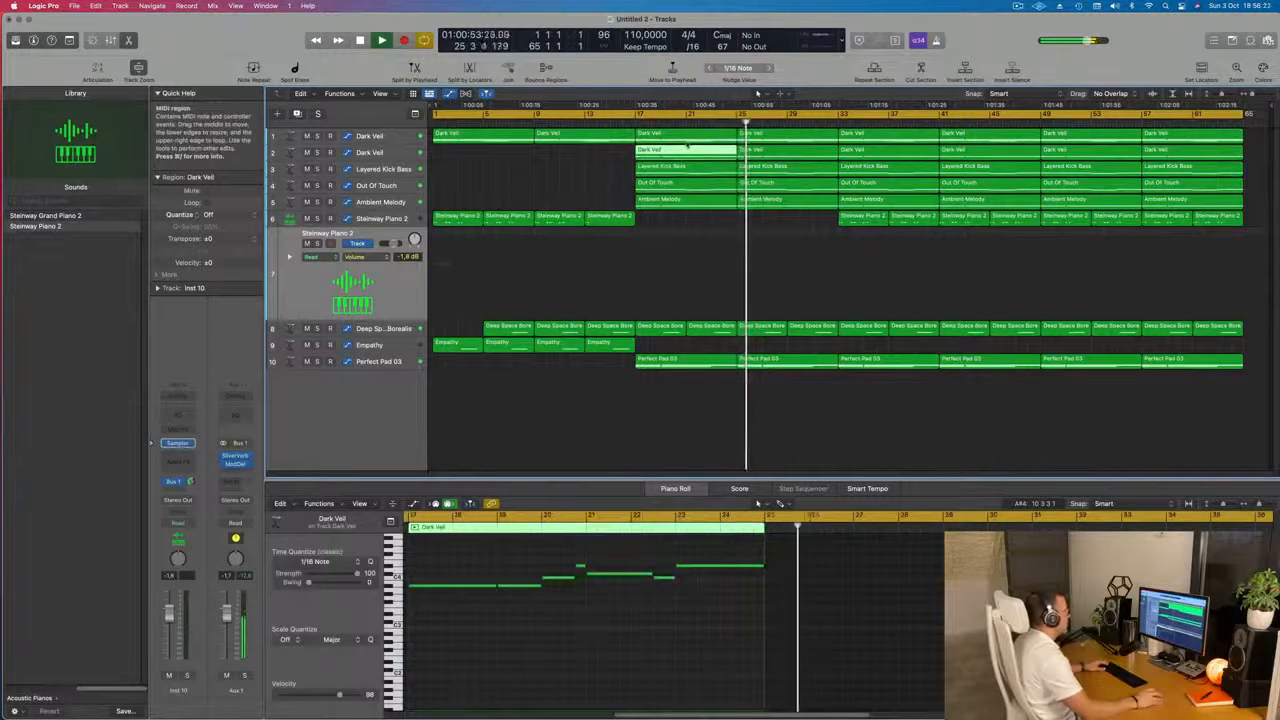
drag(686, 146, 686, 248)
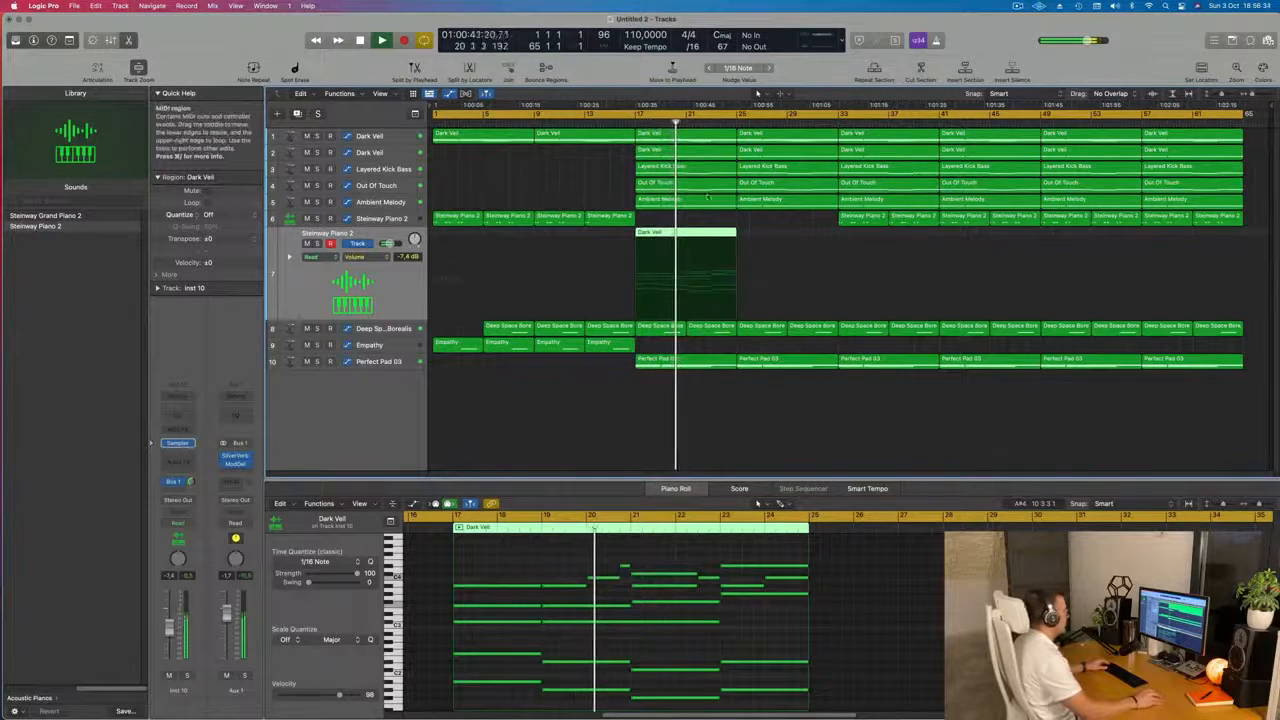
Step: Lower the duplicated Steinway Piano 2 track's volume to -9.4 dB and loop playback over bars 17 to 25
drag(172, 632, 172, 634)
scroll(516, 542, down, 5)
key(space)
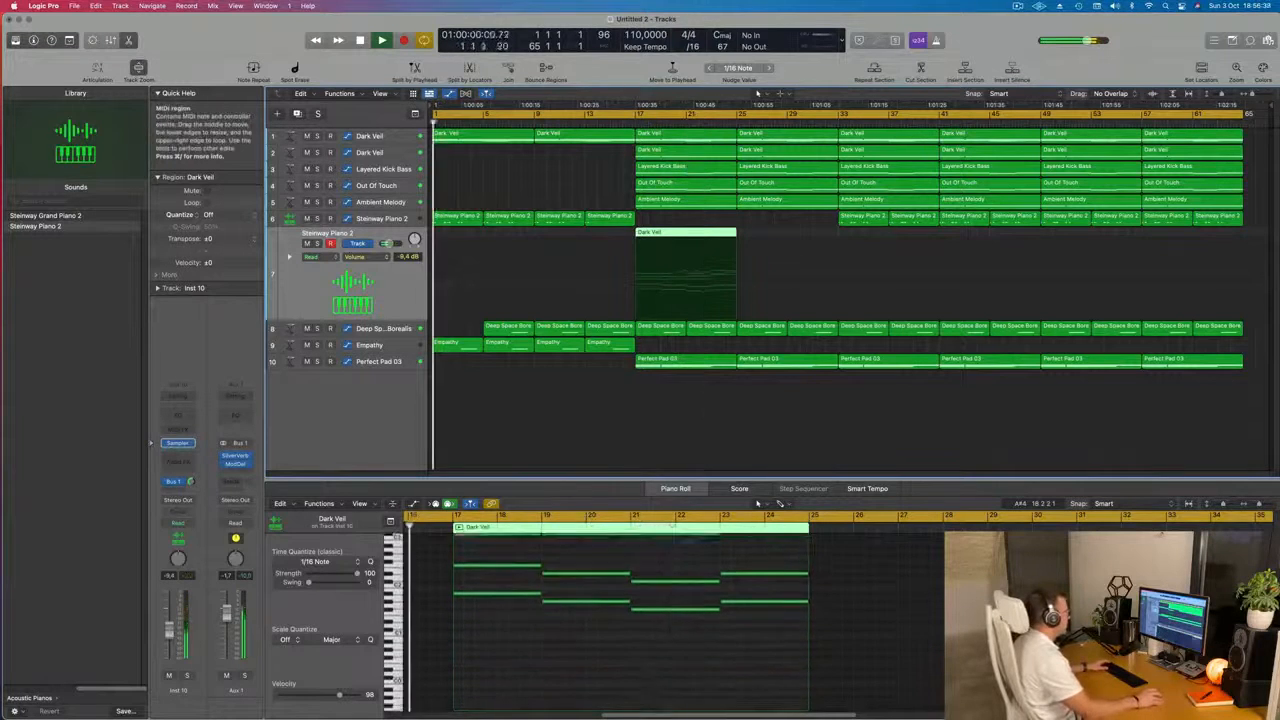
key(Return)
key(space)
drag(672, 119, 737, 119)
key(space)
key(space)
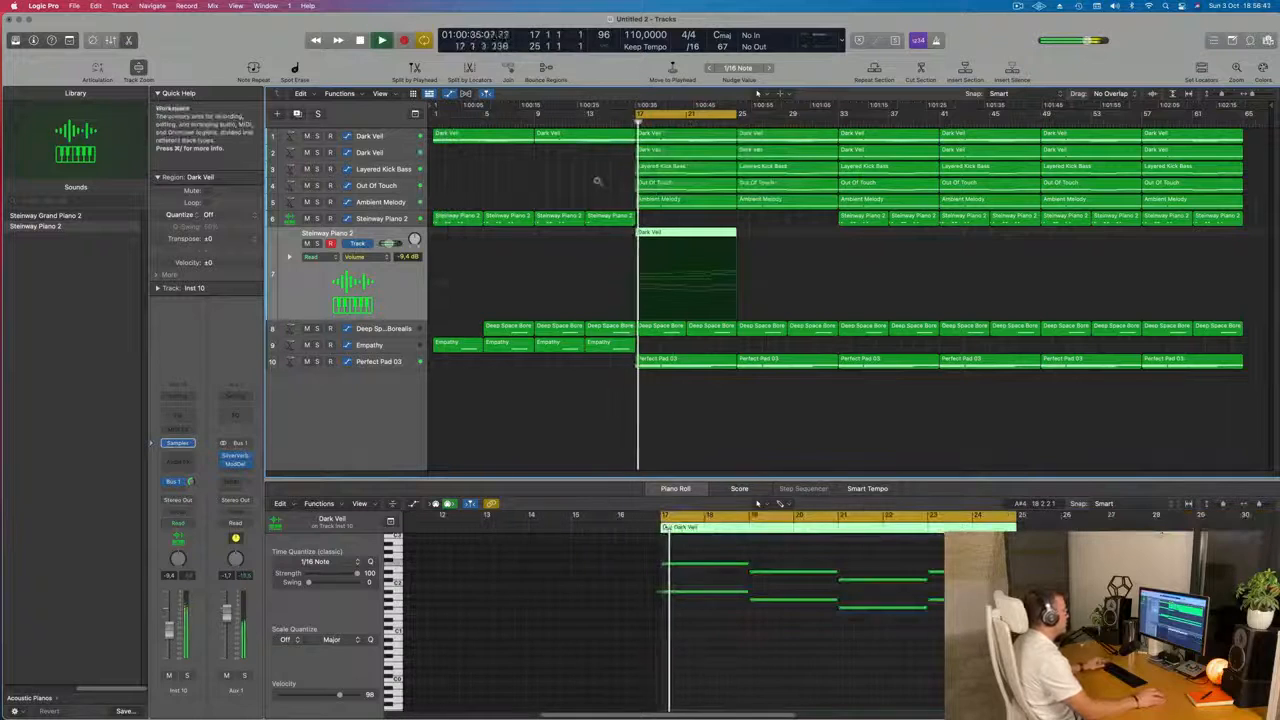
scroll(682, 598, up, 5)
scroll(682, 597, down, 2)
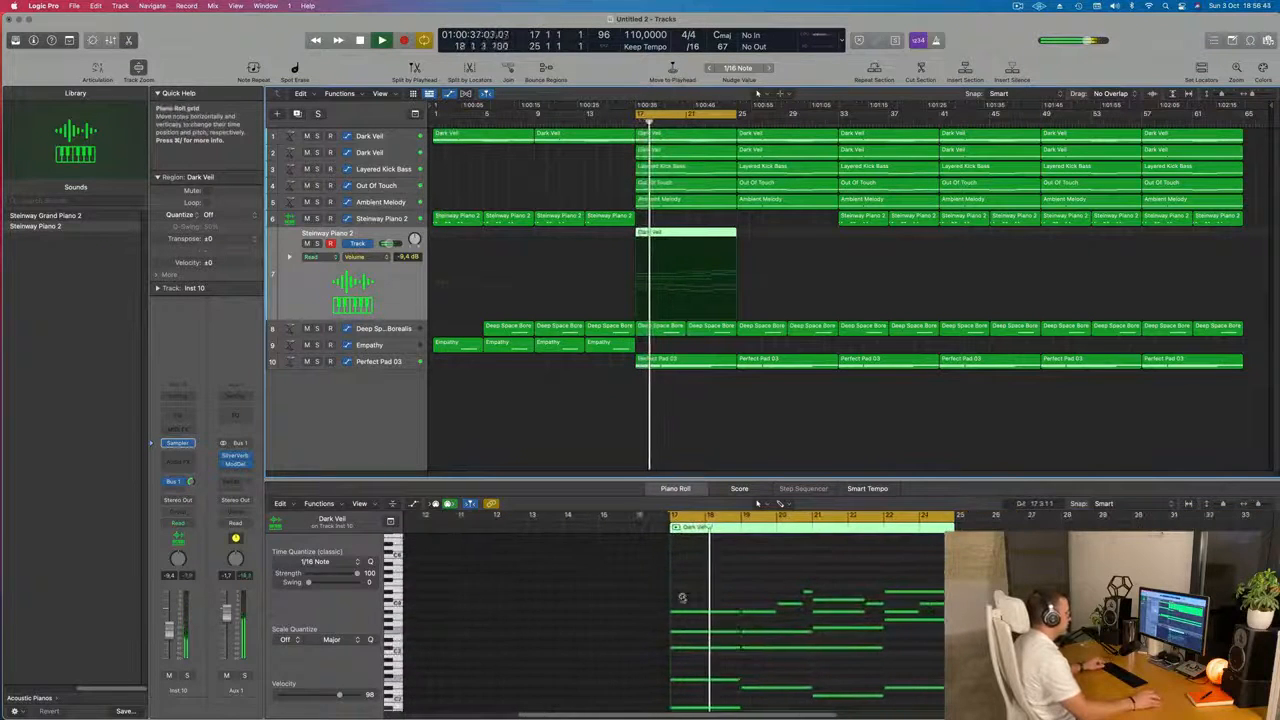
Step: Delete the upper notes from the copied Dark Veil region on the duplicated piano track, keeping the low notes, and play it back
drag(714, 589, 930, 655)
key(Delete)
key(space)
key(space)
key(space)
key(space)
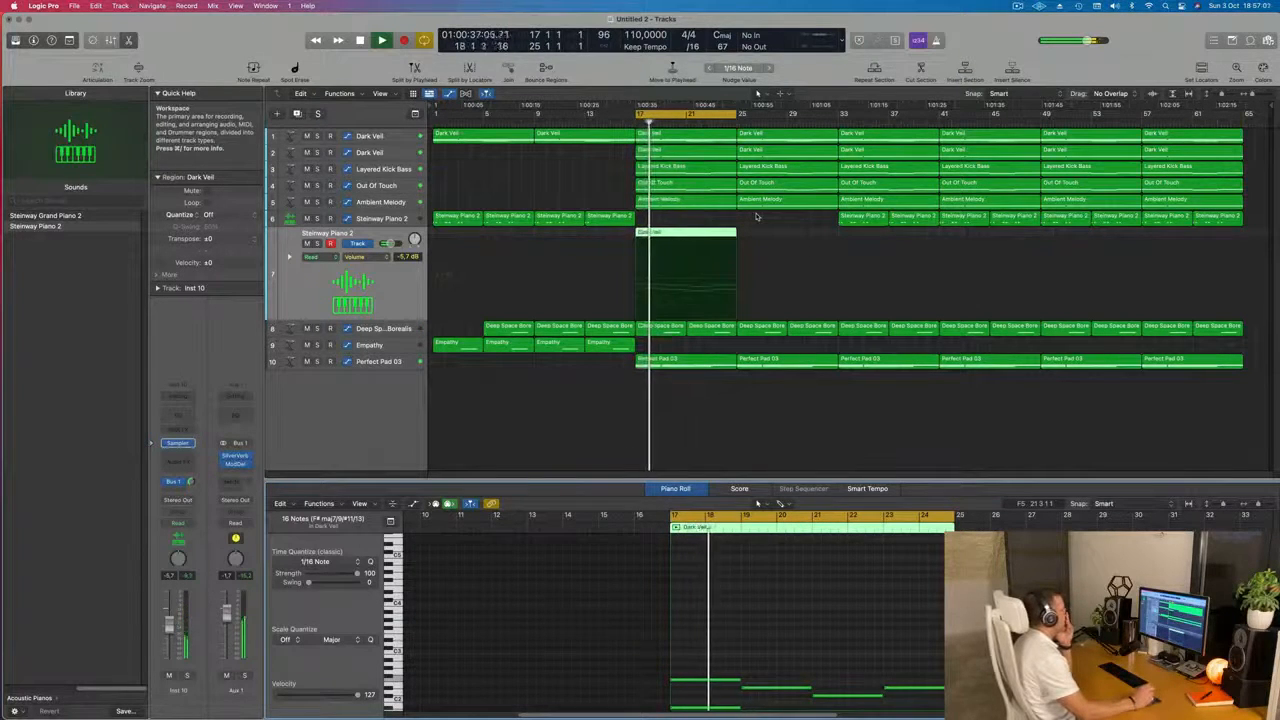
Step: Audition the Ambient Melody track and both Dark Veil tracks one at a time in solo, returning each to normal playback
click(380, 201)
click(316, 211)
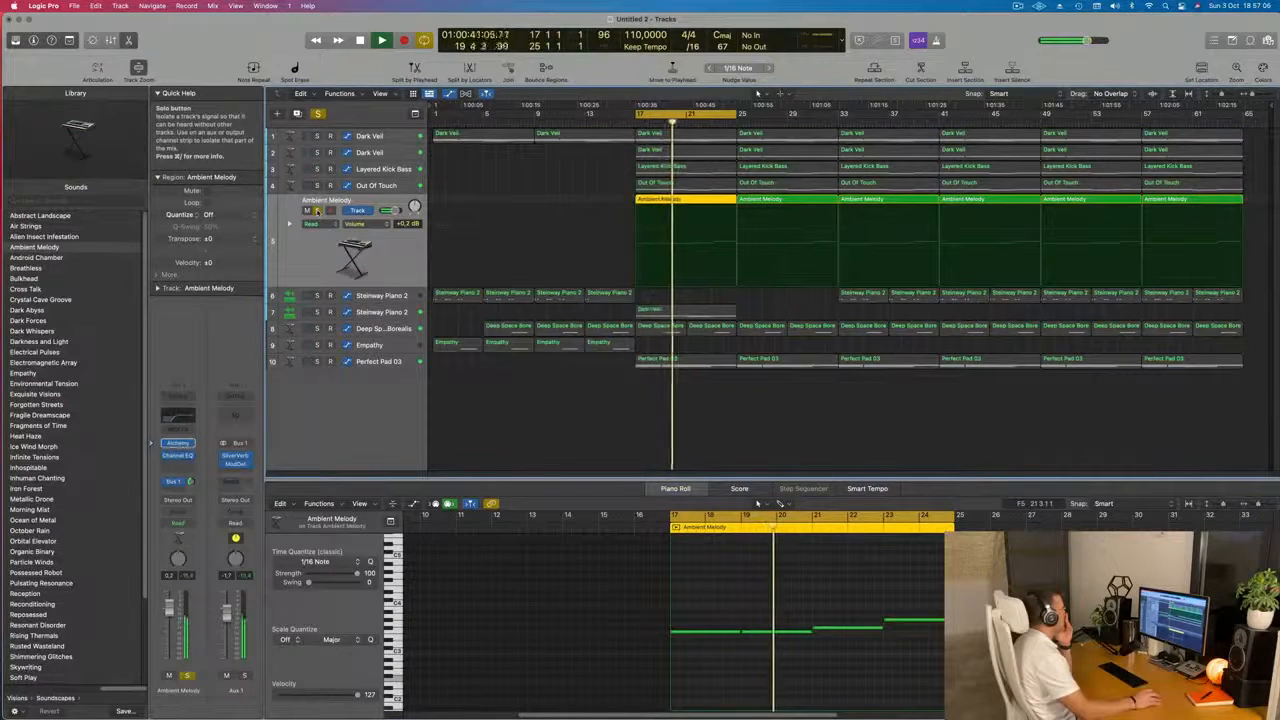
click(316, 211)
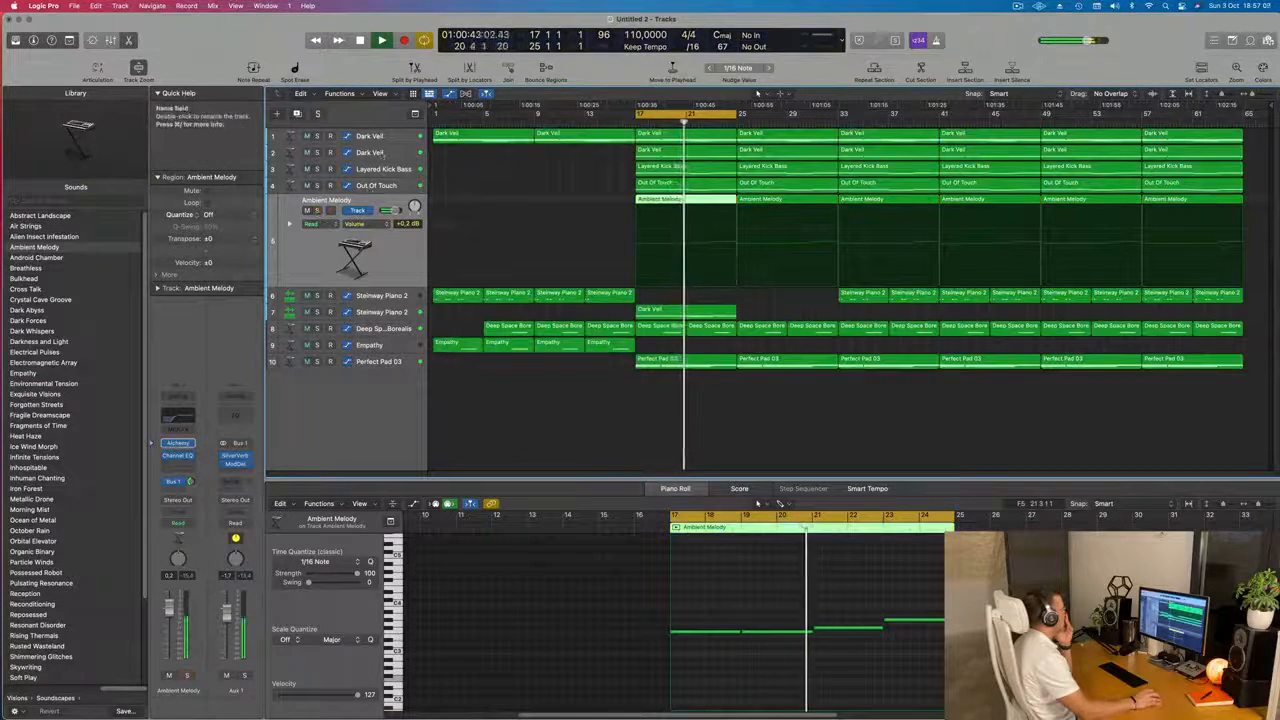
click(378, 152)
click(318, 161)
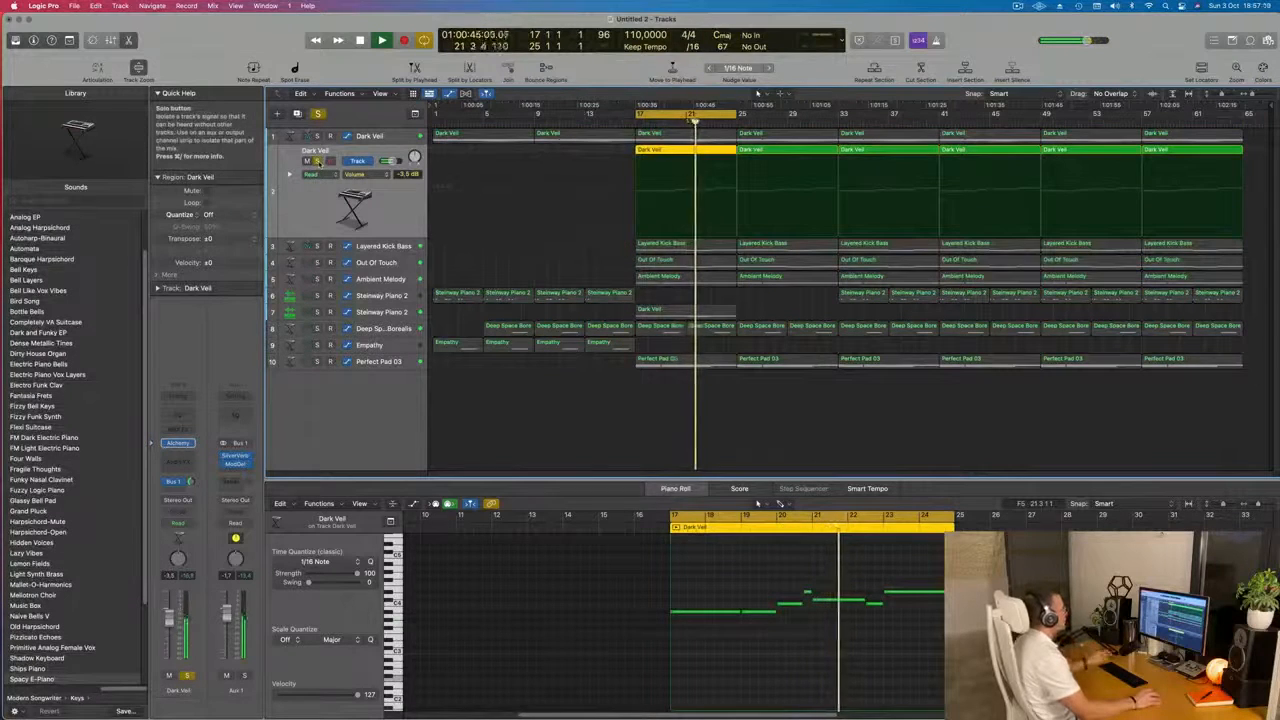
click(318, 161)
click(318, 136)
click(318, 136)
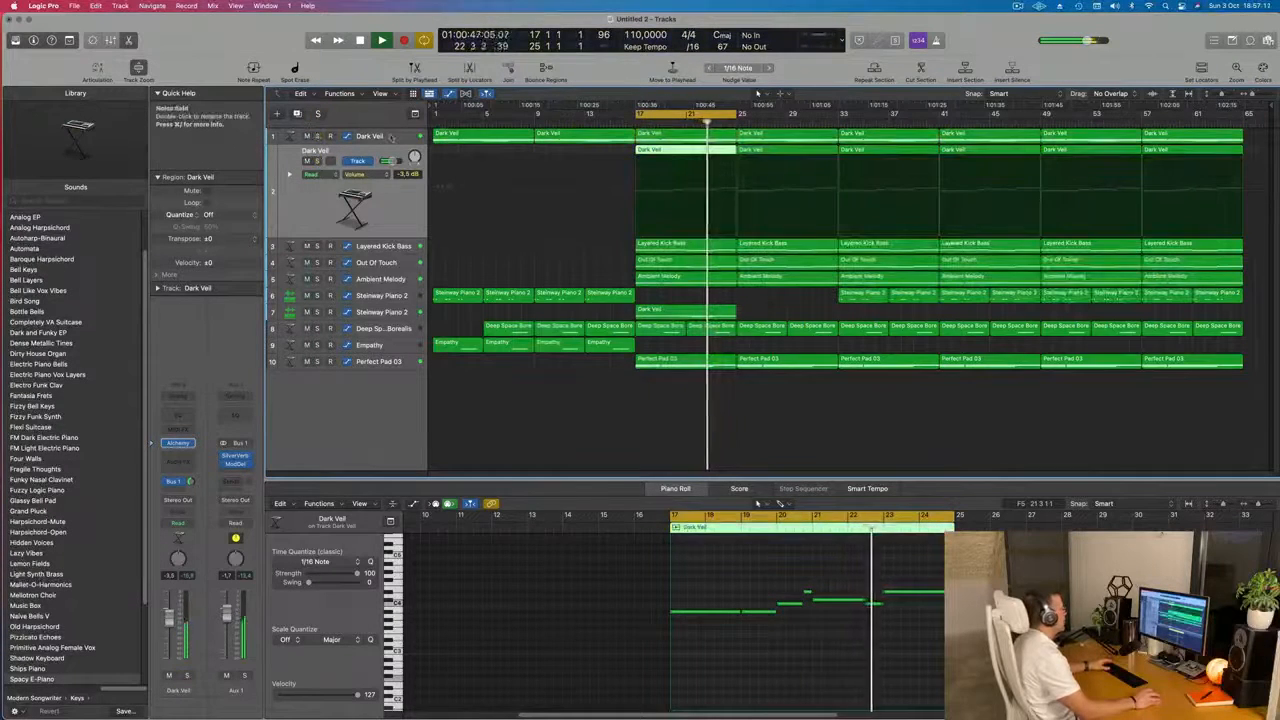
Step: Add a cutoff automation point at bar 17 on the first Dark Veil track and raise it to 100%, replaying the loop from its start
click(391, 138)
key(Return)
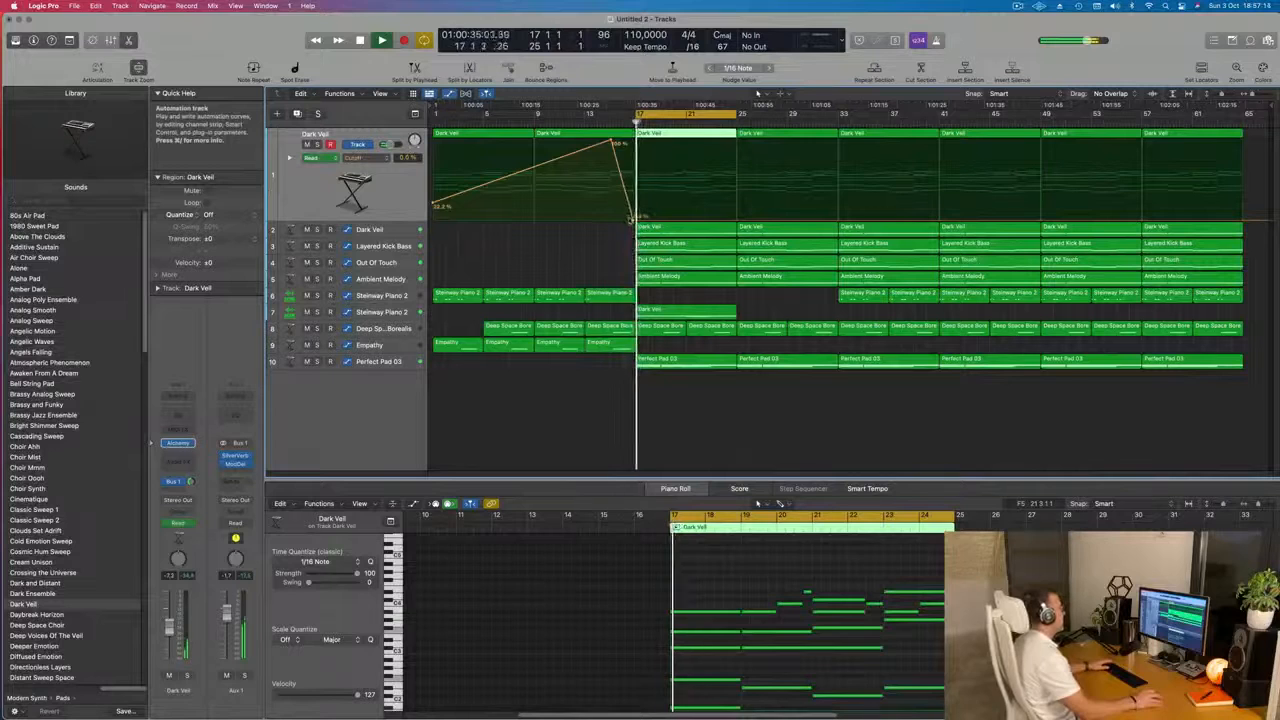
click(639, 216)
key(Return)
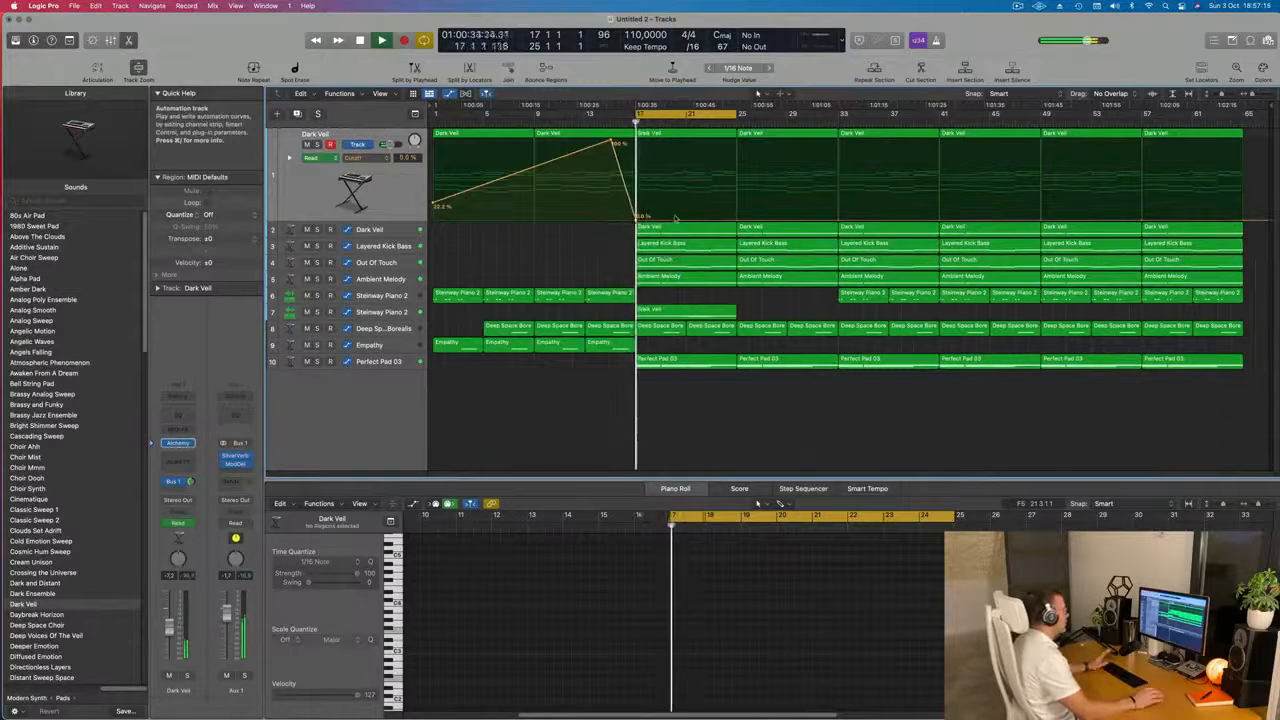
drag(638, 219, 640, 139)
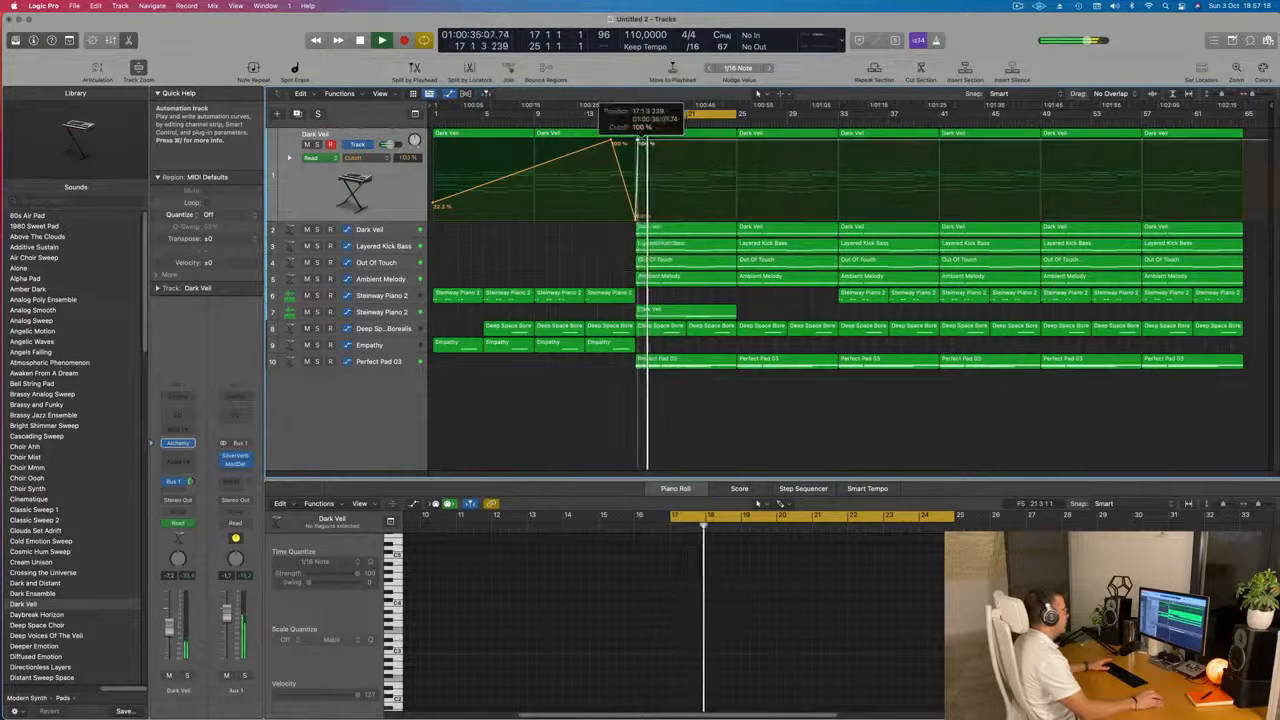
key(Return)
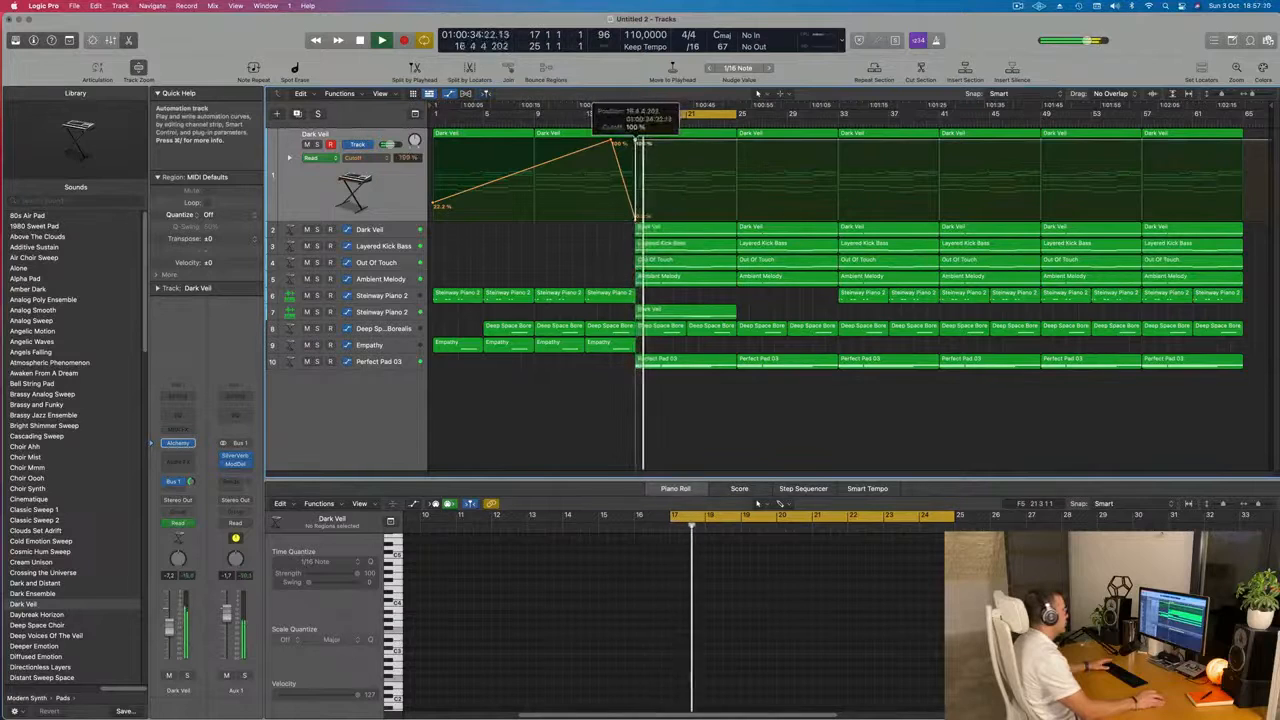
Step: Position the low cutoff automation point just before bar 17 on the first Dark Veil track at 0% and play back the transition
key(Return)
click(606, 122)
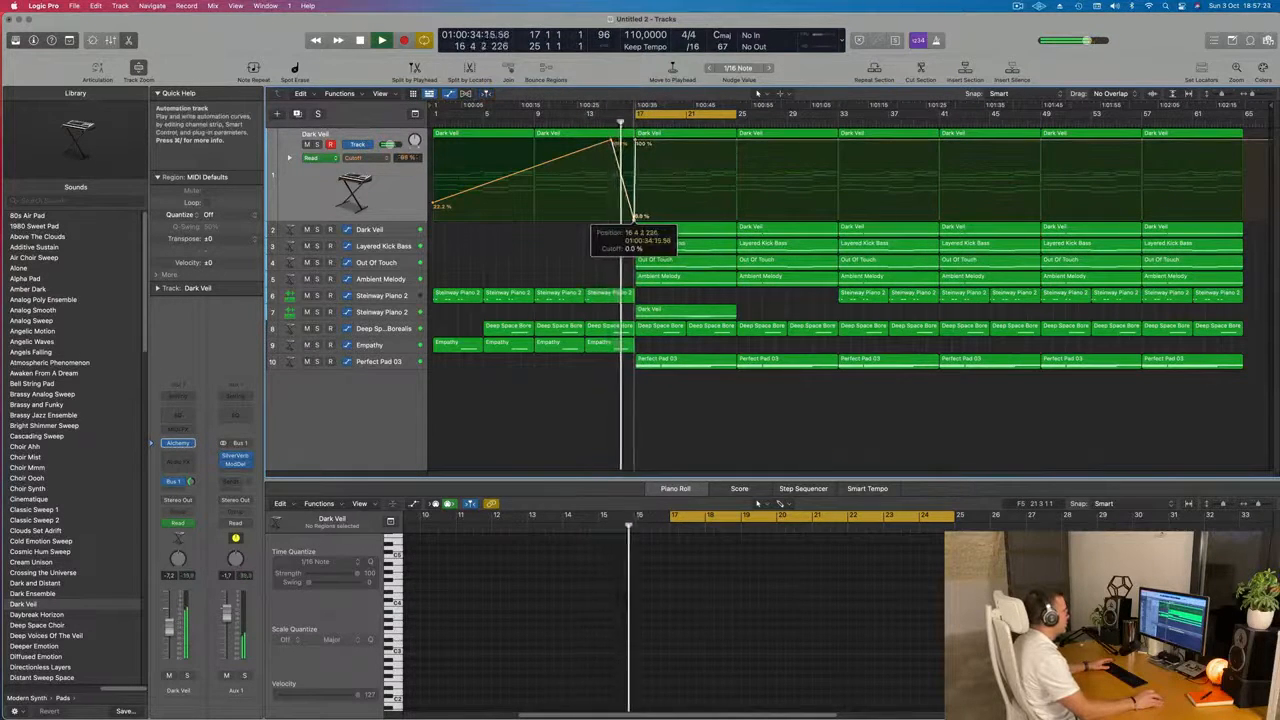
scroll(624, 225, up, 10)
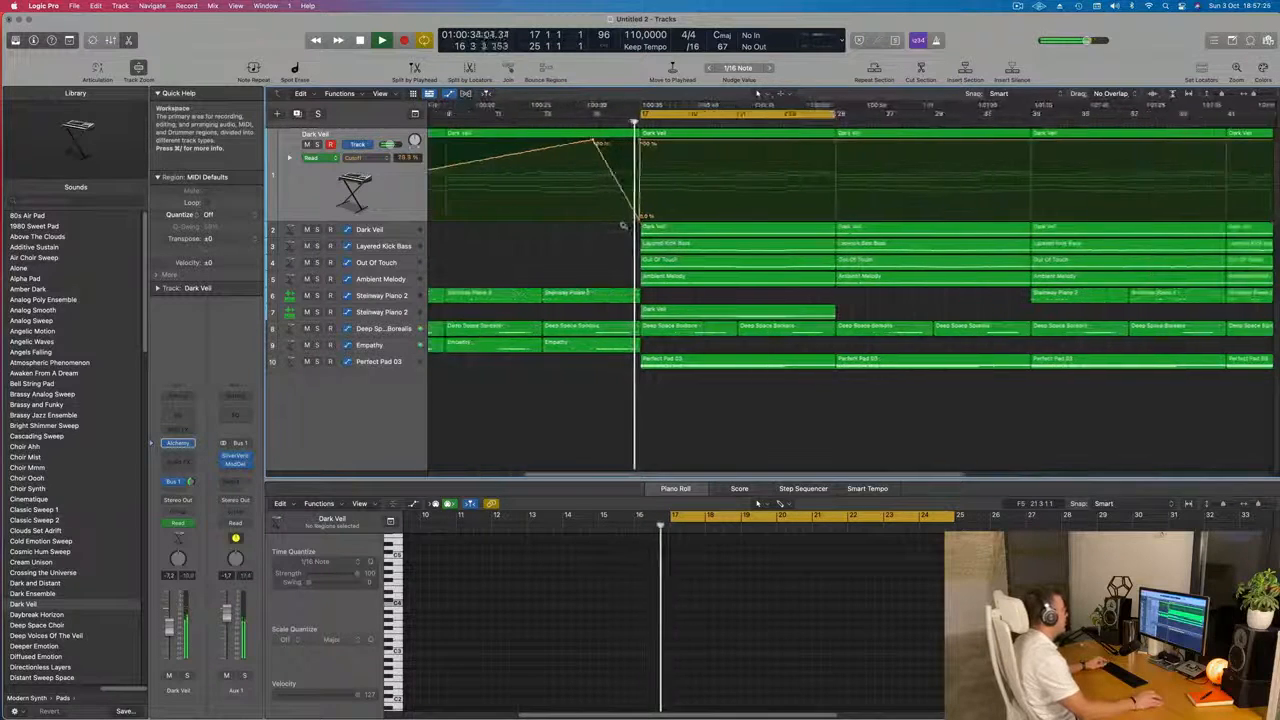
scroll(623, 224, down, 2)
scroll(623, 224, down, 8)
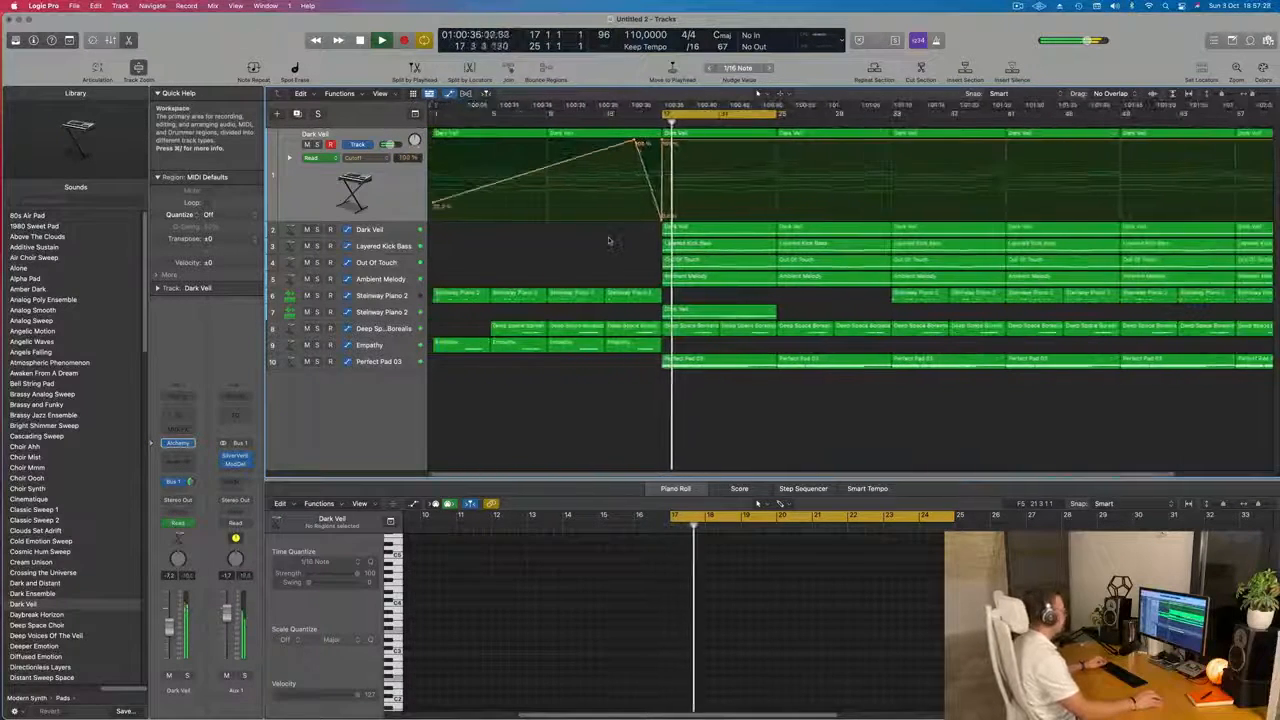
key(super+s)
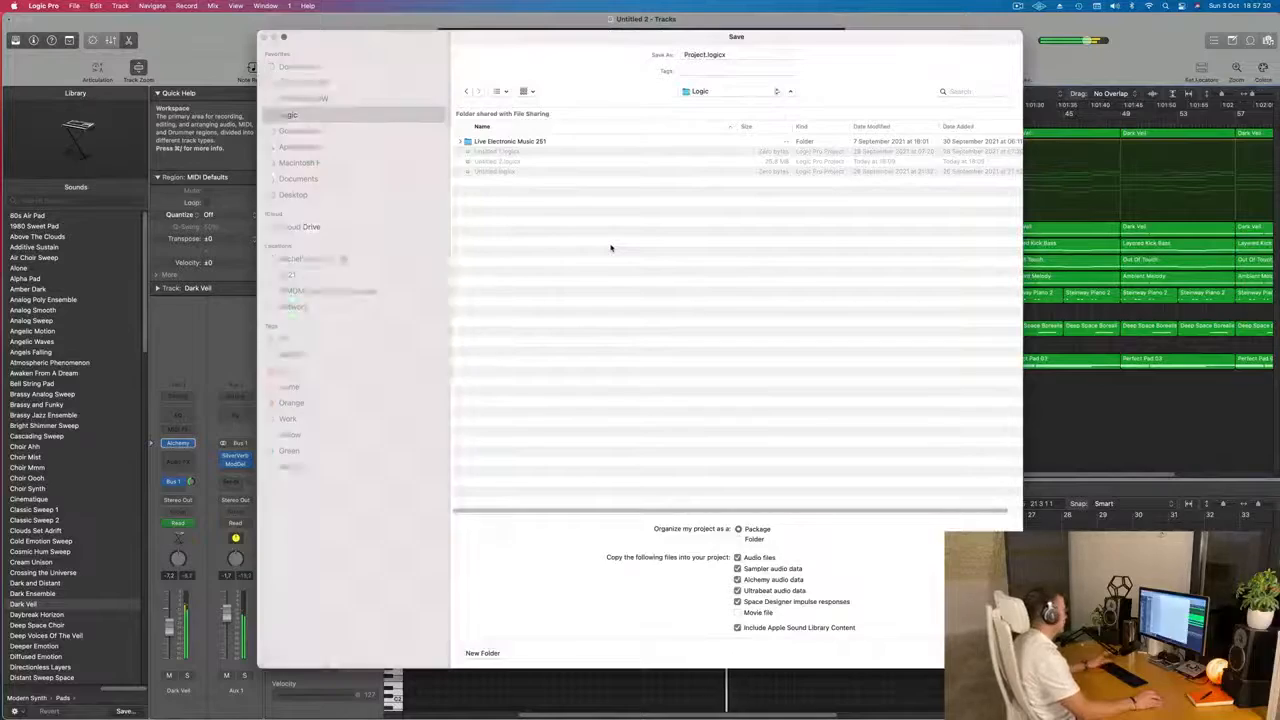
key(Escape)
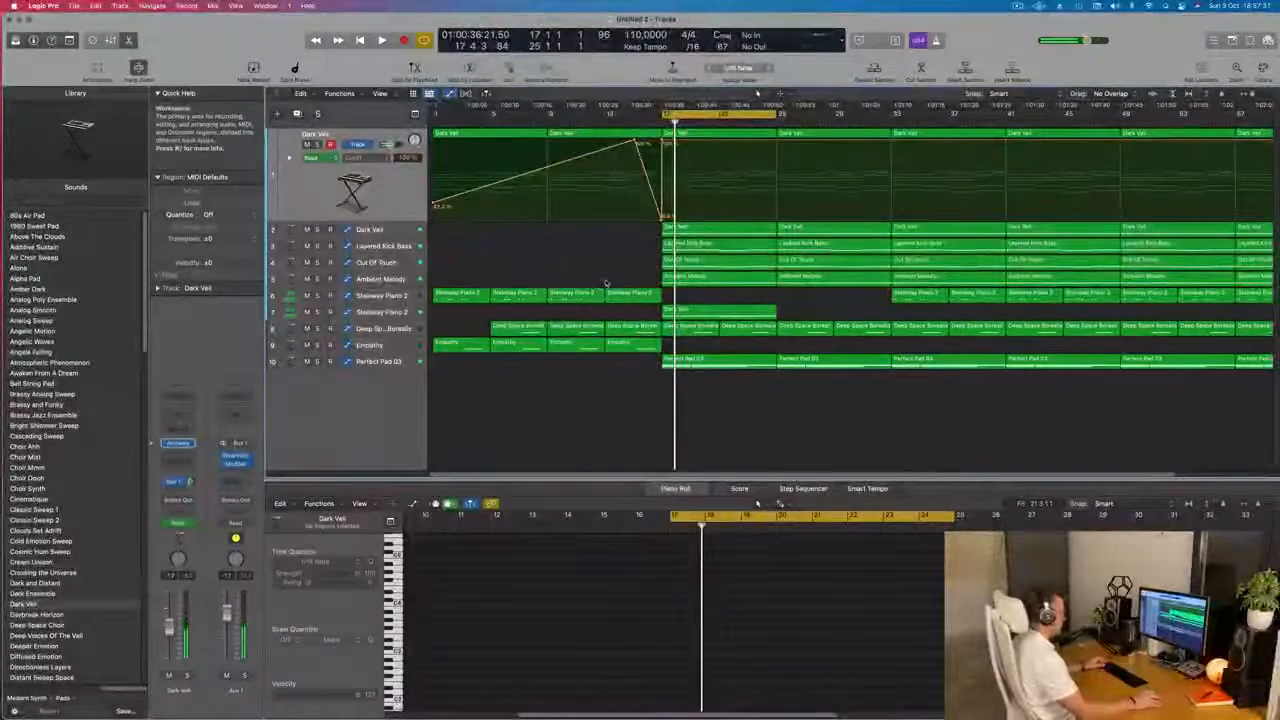
scroll(580, 270, down, 2)
key(space)
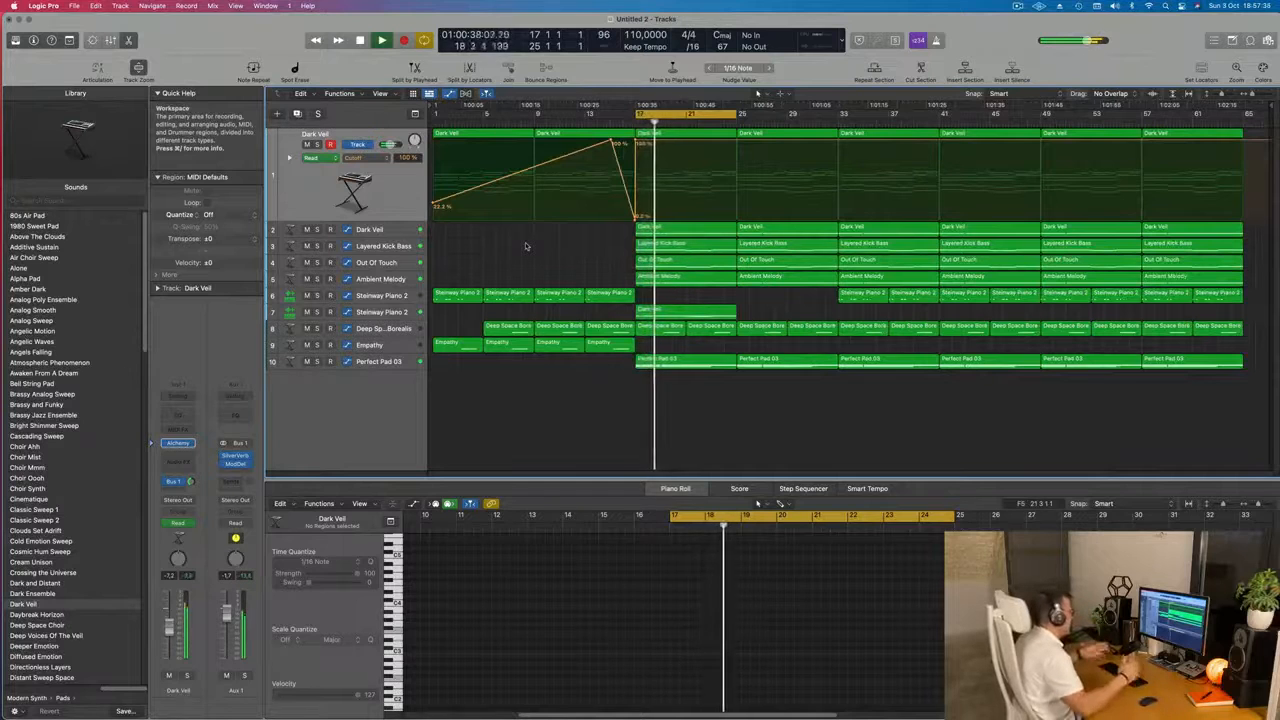
Step: Audition the duplicated Steinway Piano 2 track in solo, return it to normal playback, and repeat its Dark Veil region once from bar 25
click(403, 313)
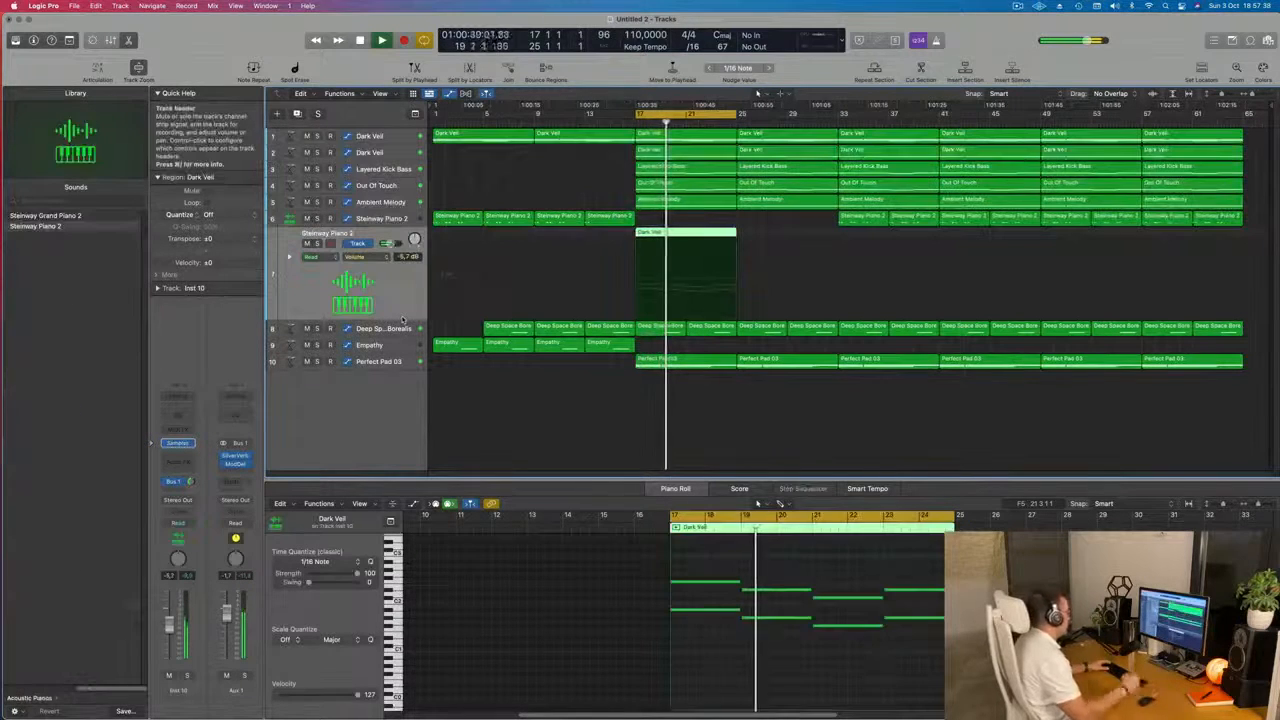
click(611, 438)
click(316, 244)
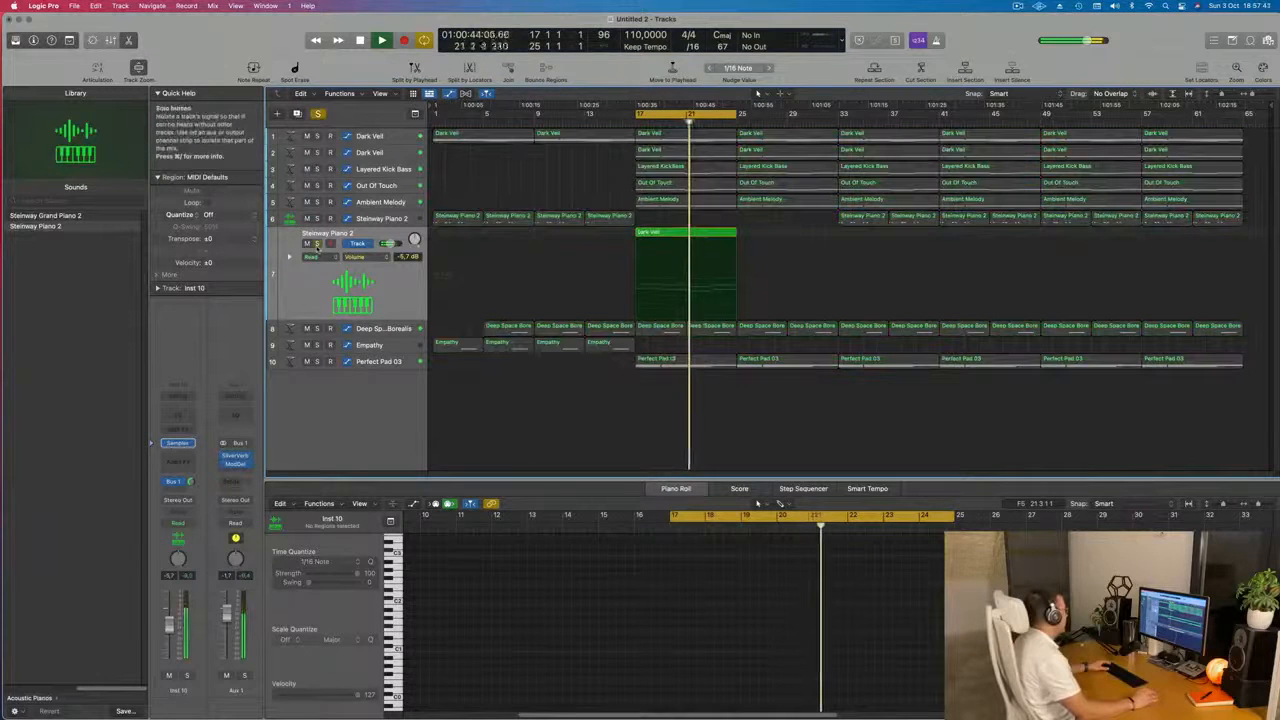
click(316, 244)
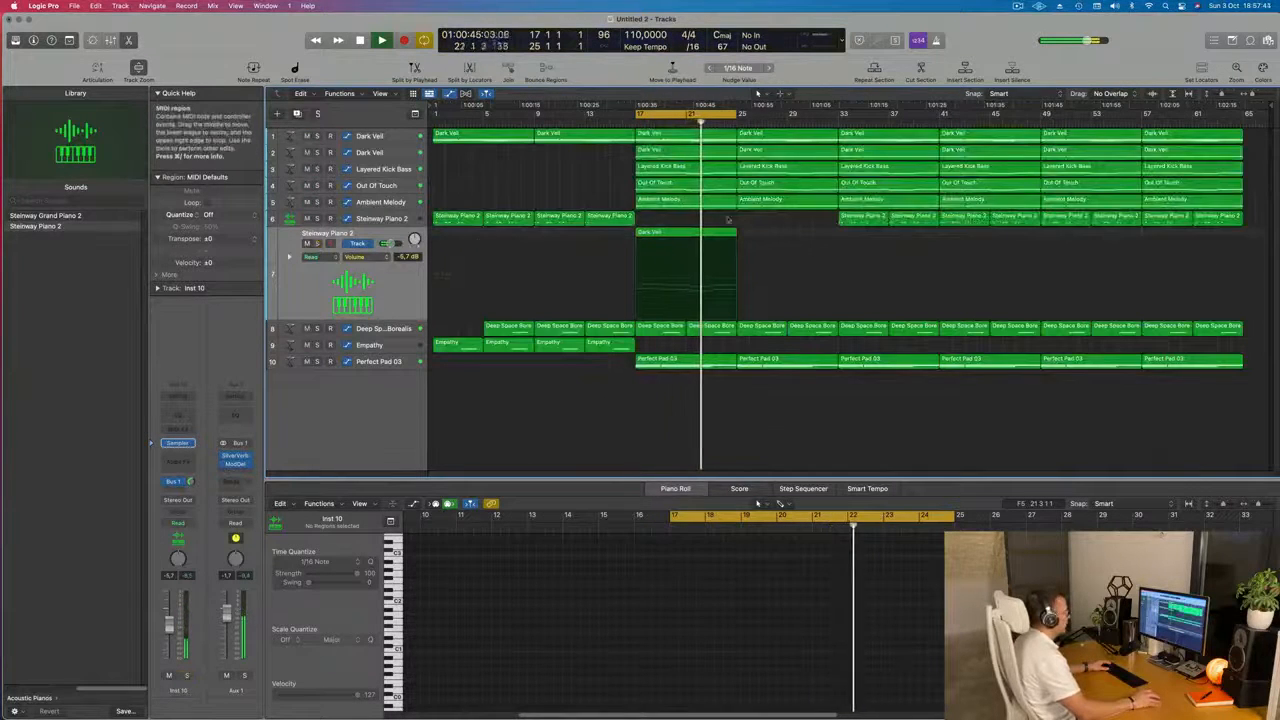
click(689, 244)
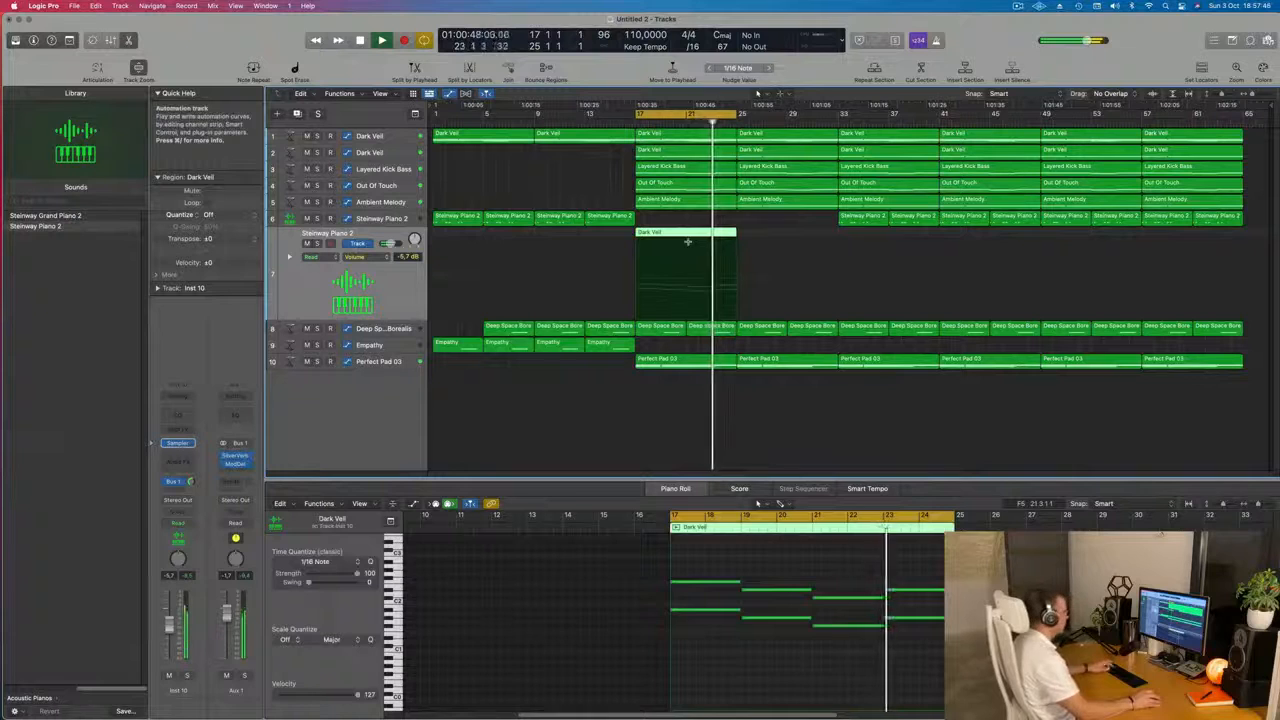
key(super+r)
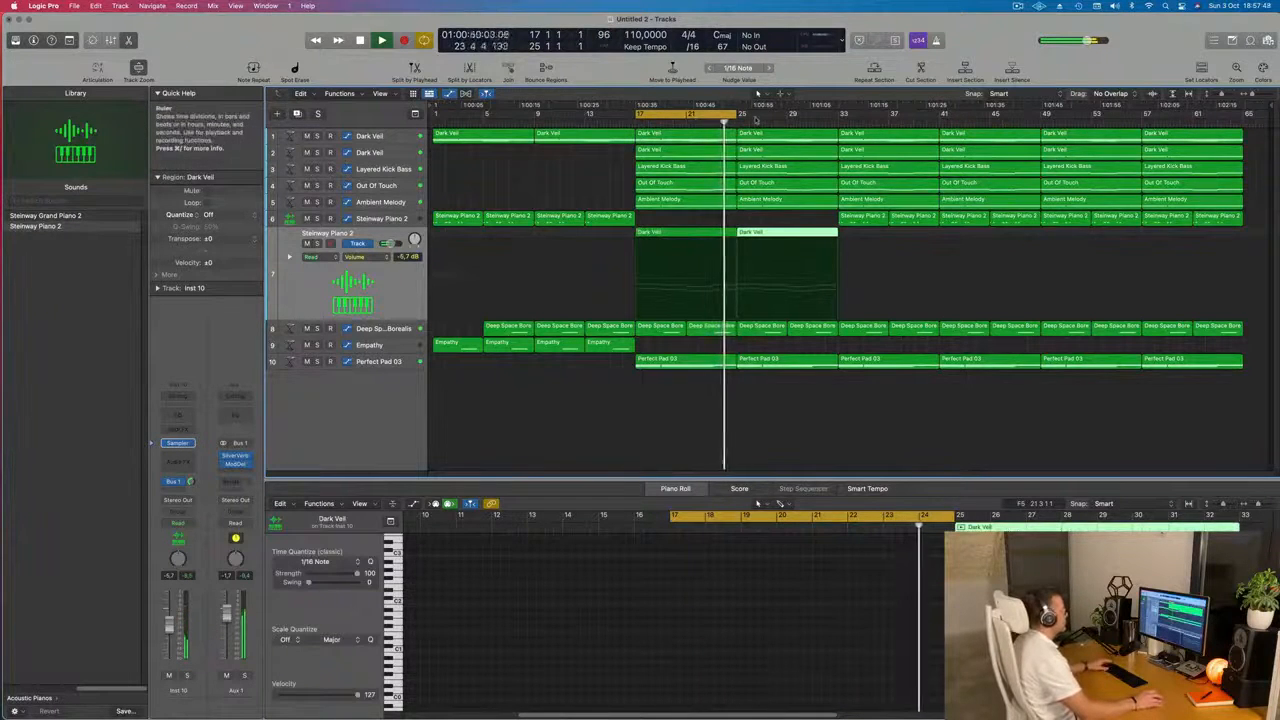
Step: Duplicate the original Steinway Piano 2 track and bring up Musical Typing for the new track, moving its window toward the middle of the arrangement
click(294, 218)
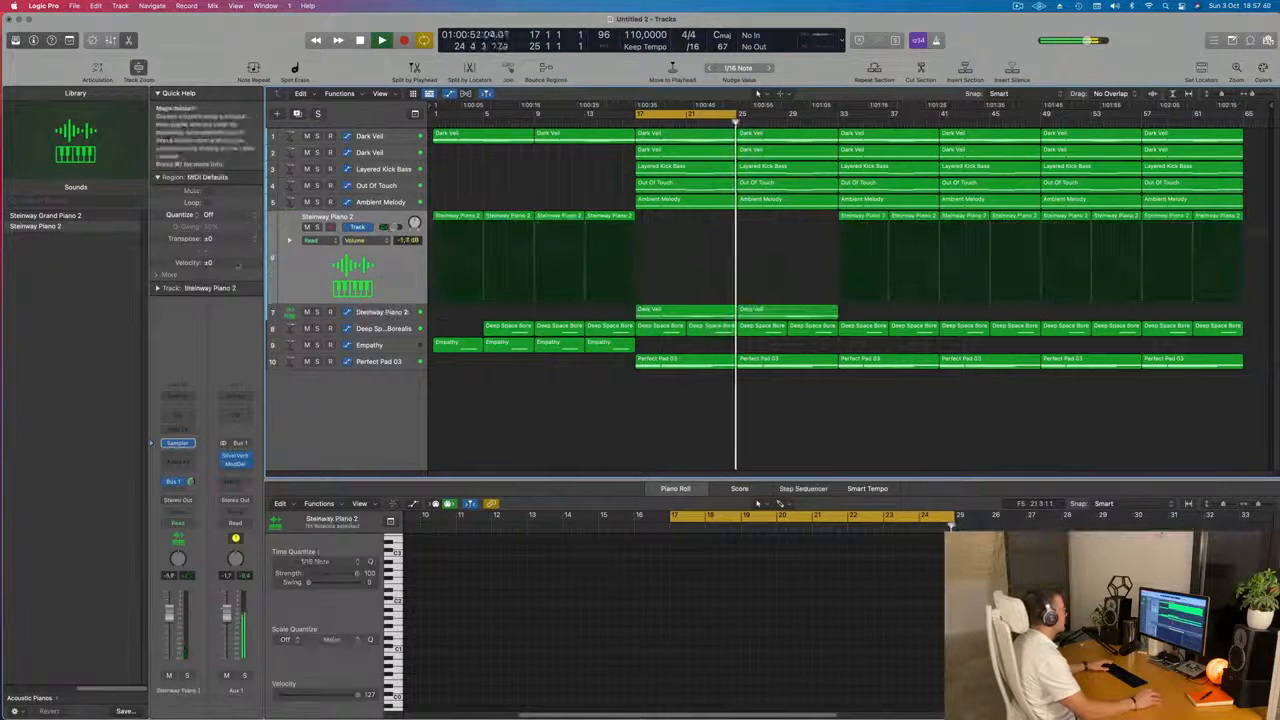
key(super+d)
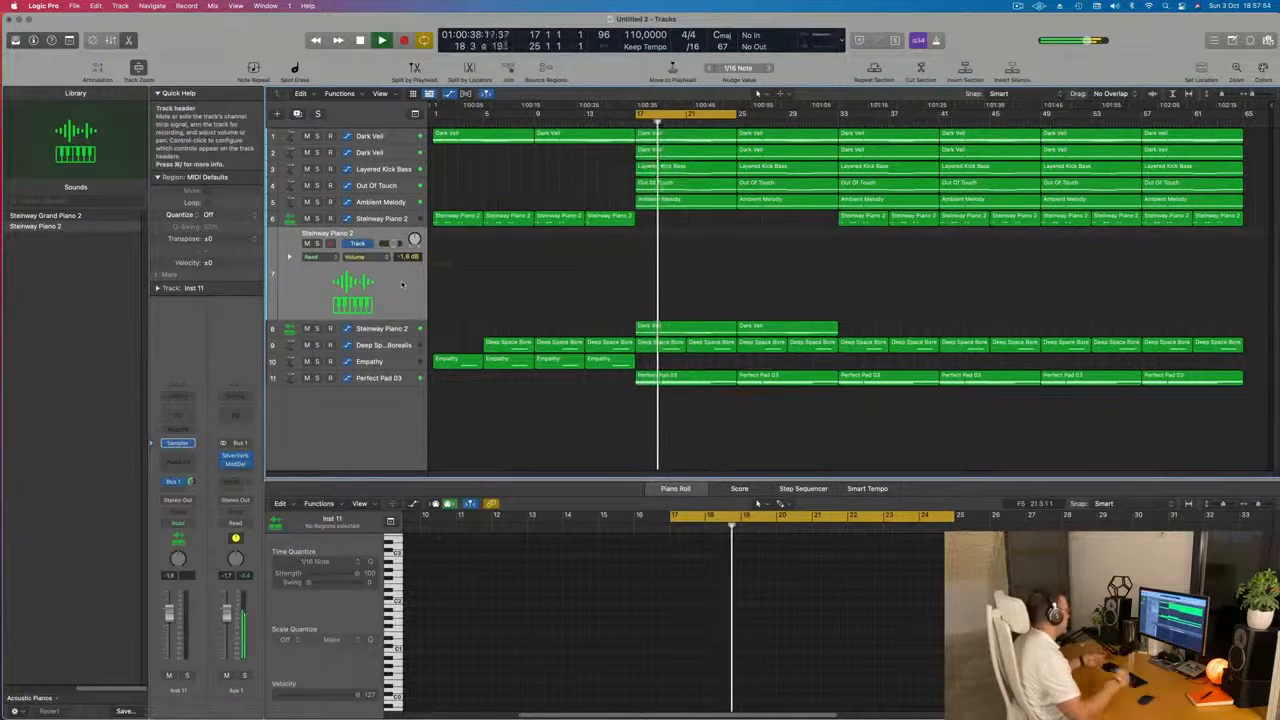
key(space)
key(space)
key(super+k)
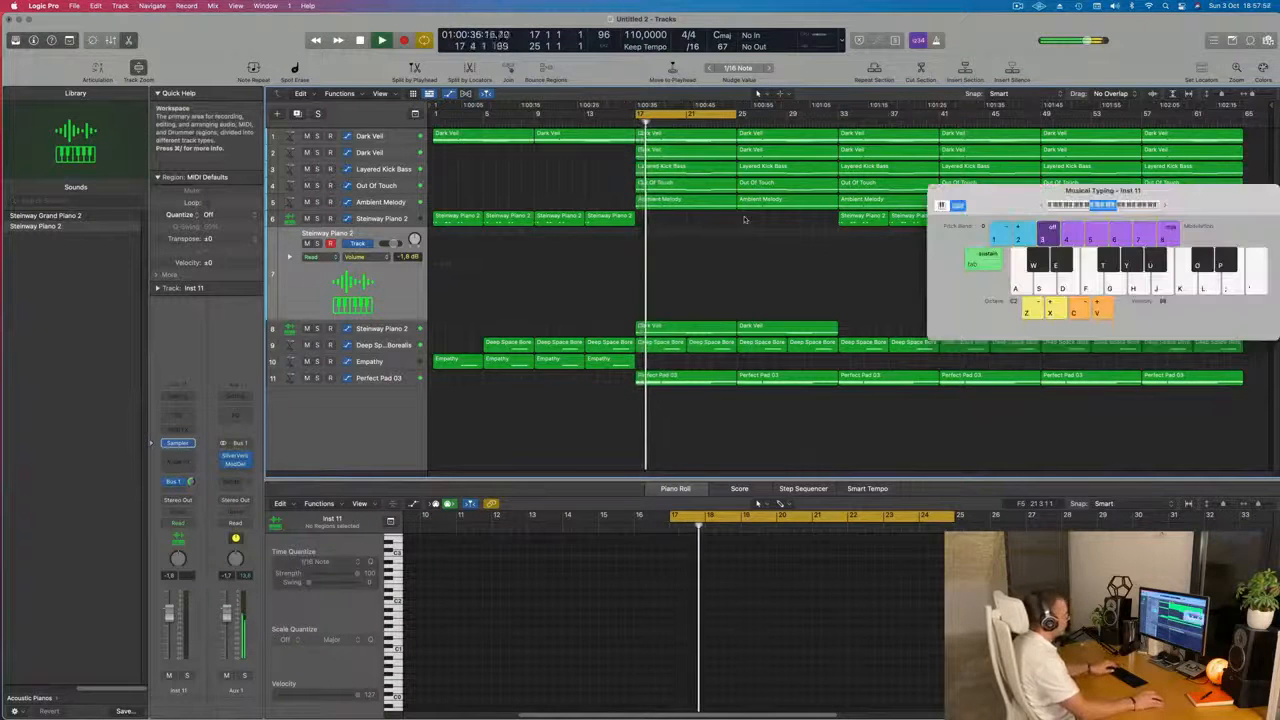
drag(1165, 207, 967, 213)
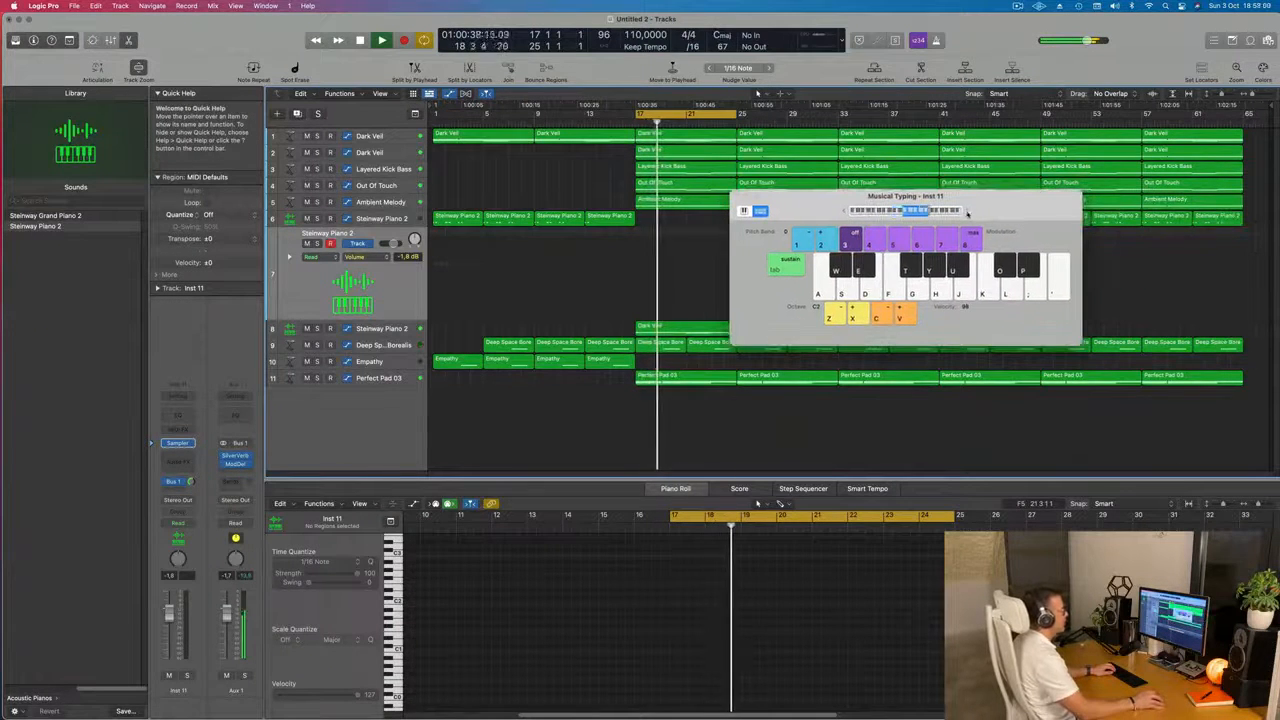
Step: Rehearse a piano melody on the new track with Musical Typing while the loop plays, setting the octave to C4
key(h)
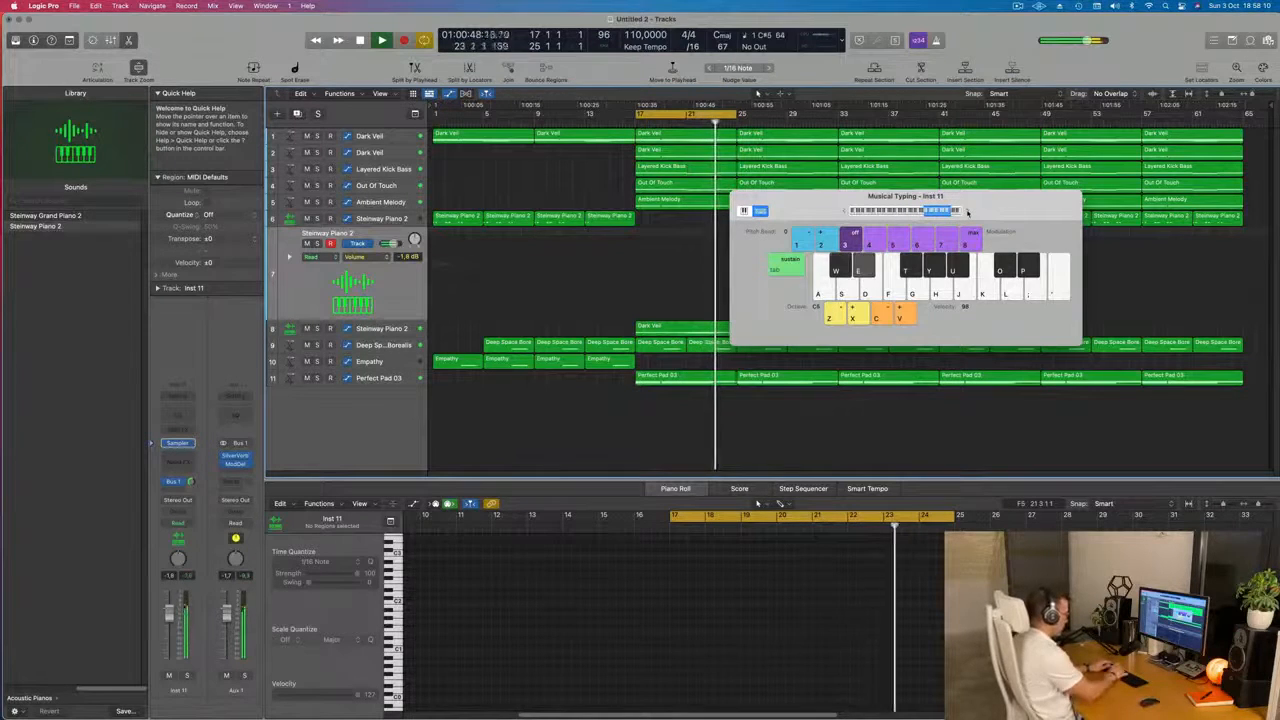
key(e)
key(w)
key(w)
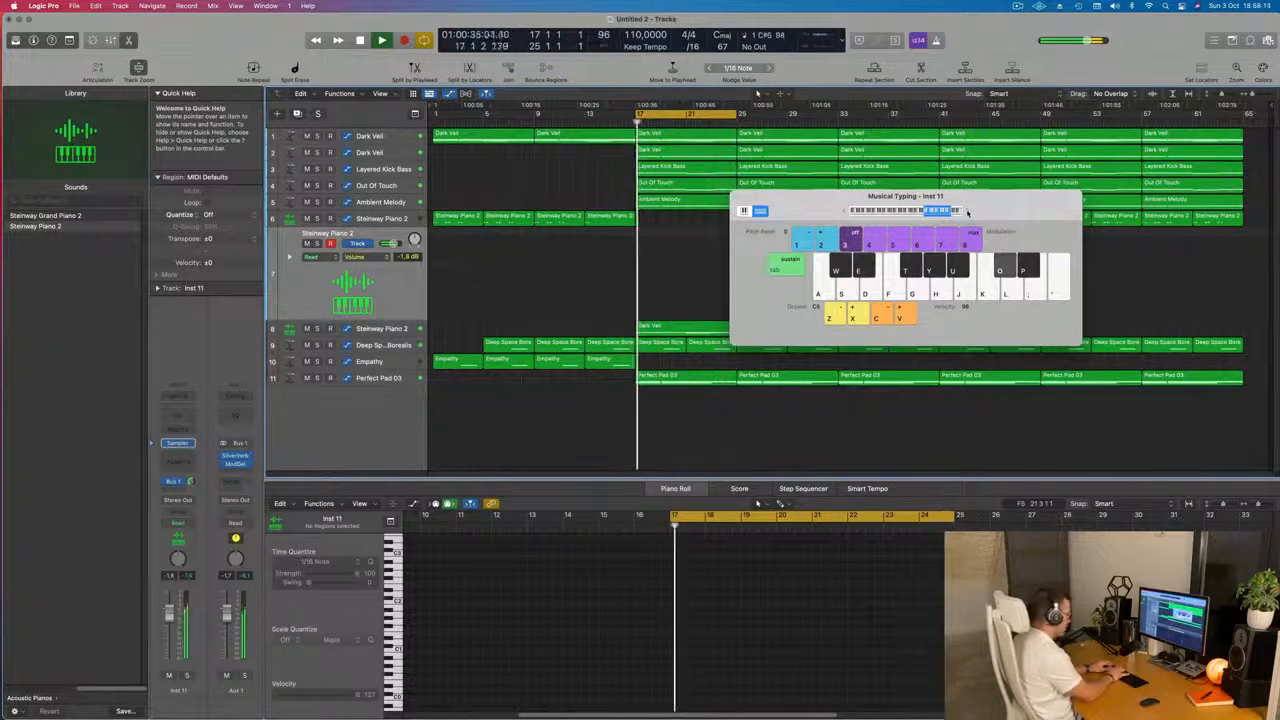
key(u)
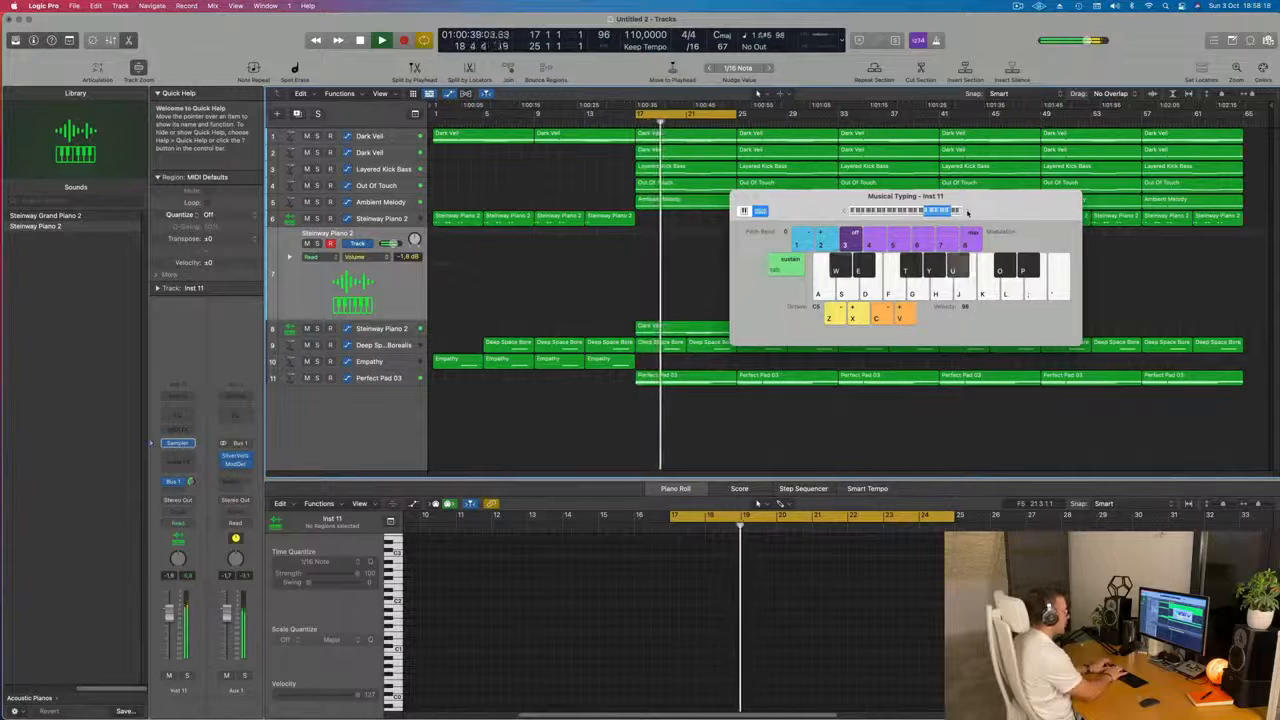
key(w)
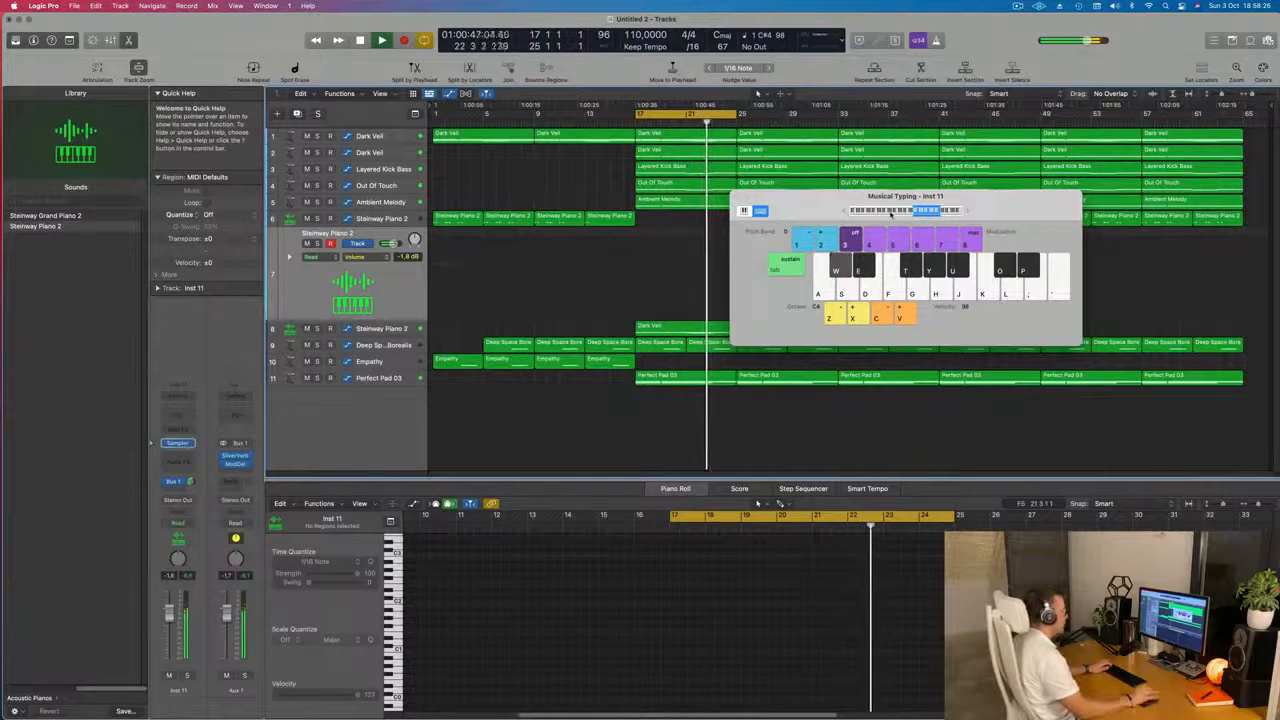
key(e)
key(z)
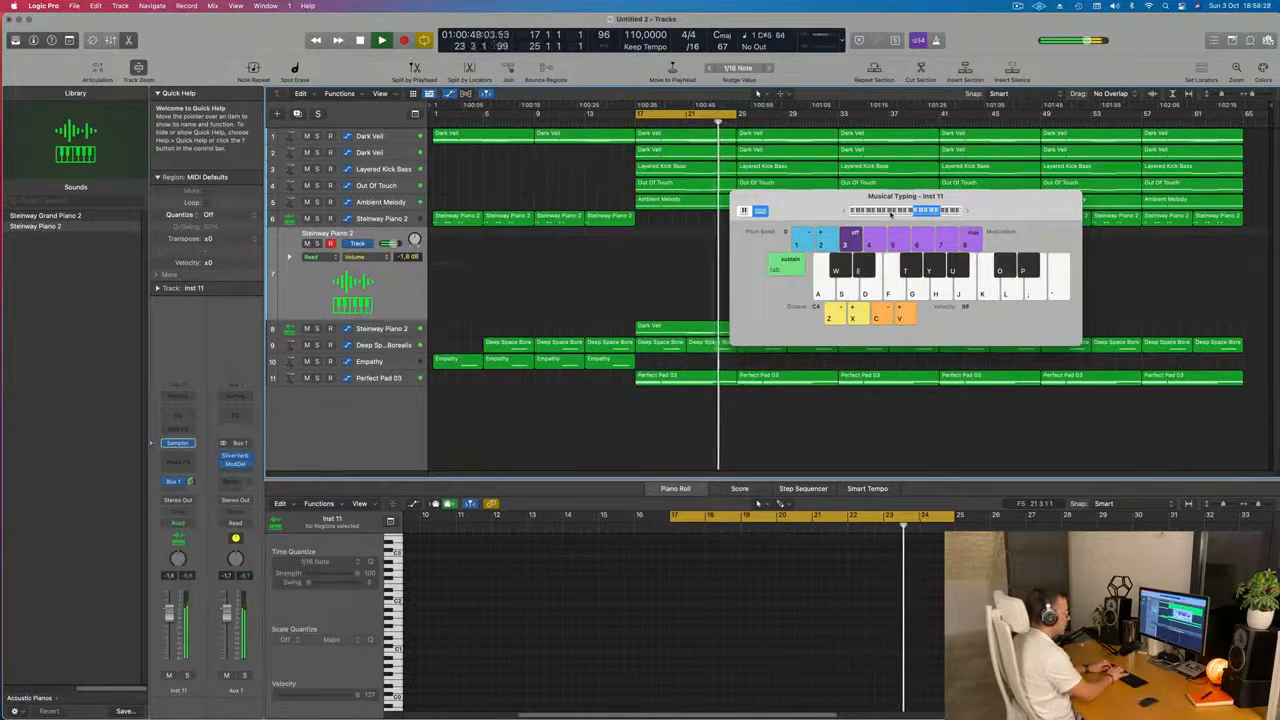
key(i)
key(o)
key(u)
Step: Try recording a piano melody take on the new track over bars 17 to 25, and delete the recorded region
key(r)
key(o)
key(o)
key(o)
key(u)
key(o)
key(o)
key(u)
key(o)
key(o)
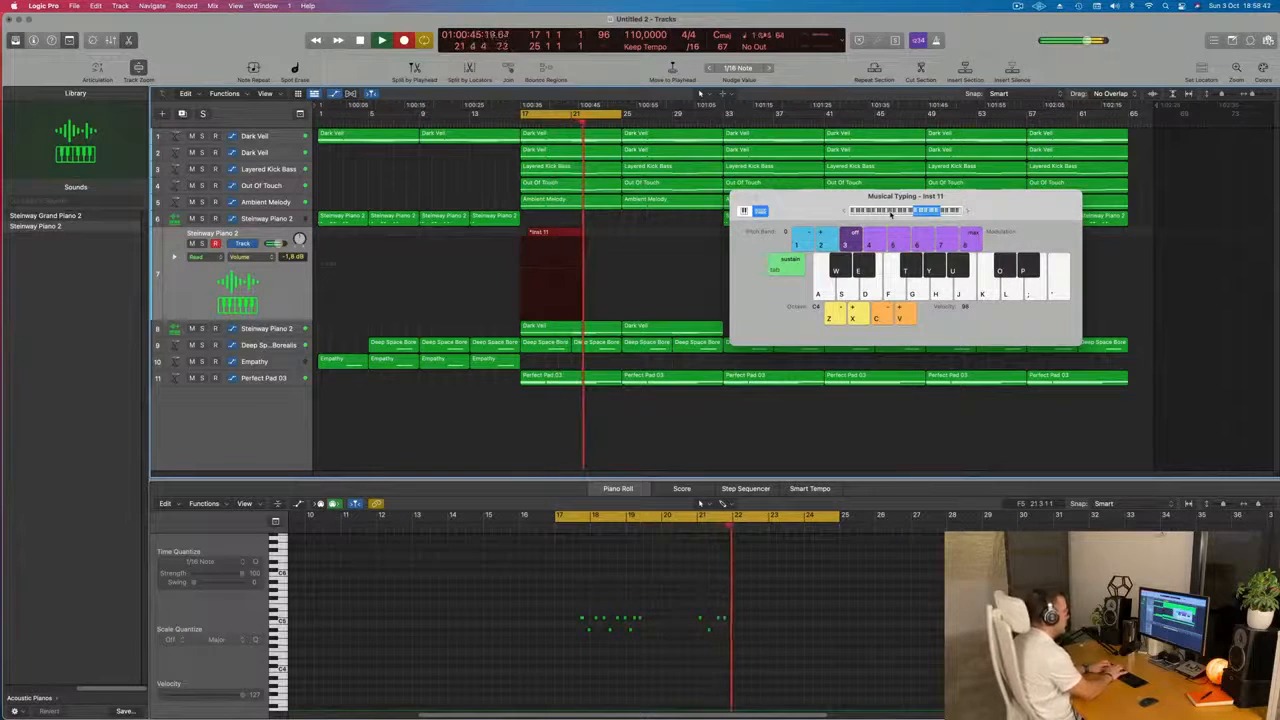
key(w)
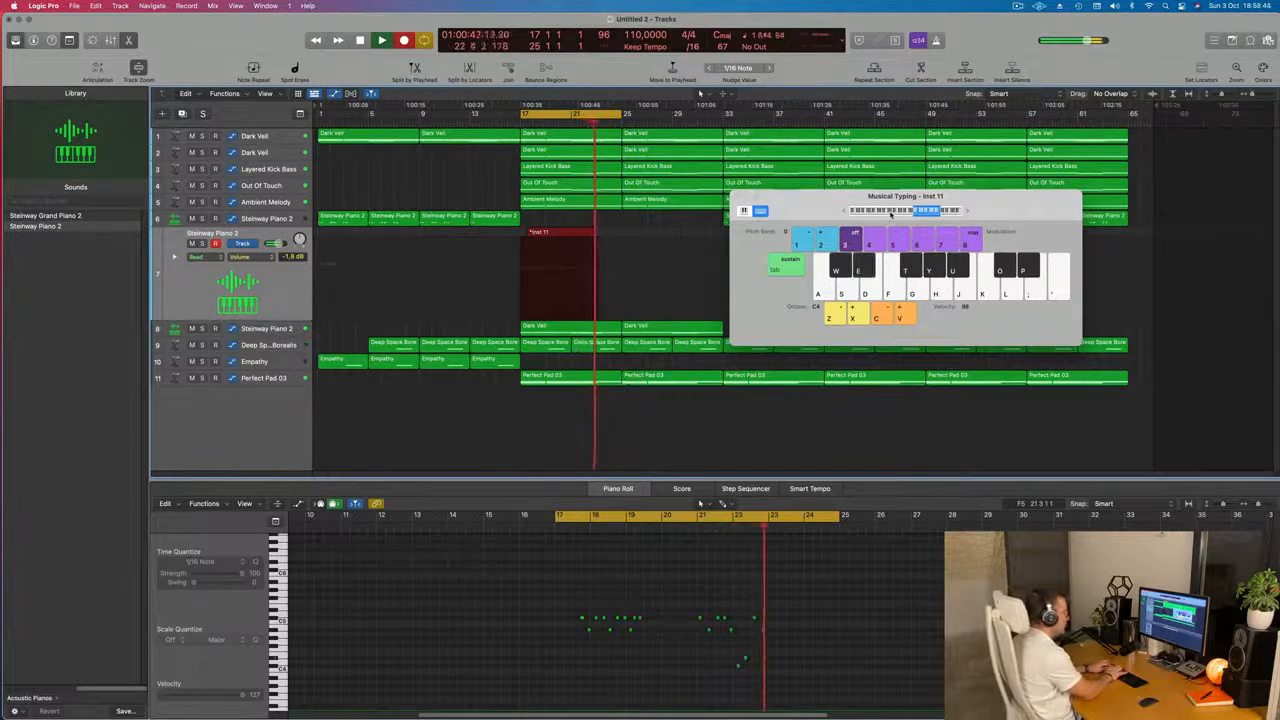
key(o)
key(u)
key(o)
key(t)
key(t)
key(y)
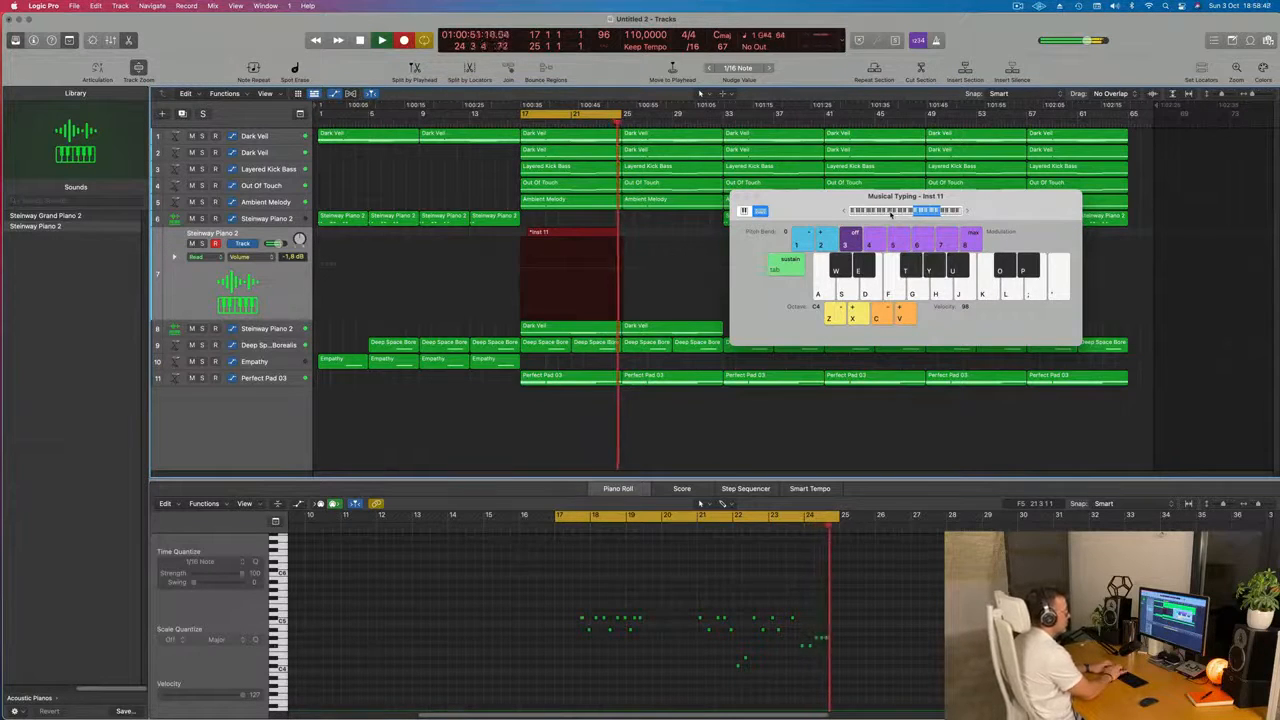
key(u)
key(o)
key(u)
key(u)
key(o)
key(u)
key(o)
key(o)
key(u)
key(o)
key(o)
key(o)
key(u)
key(o)
key(o)
key(u)
key(o)
key(space)
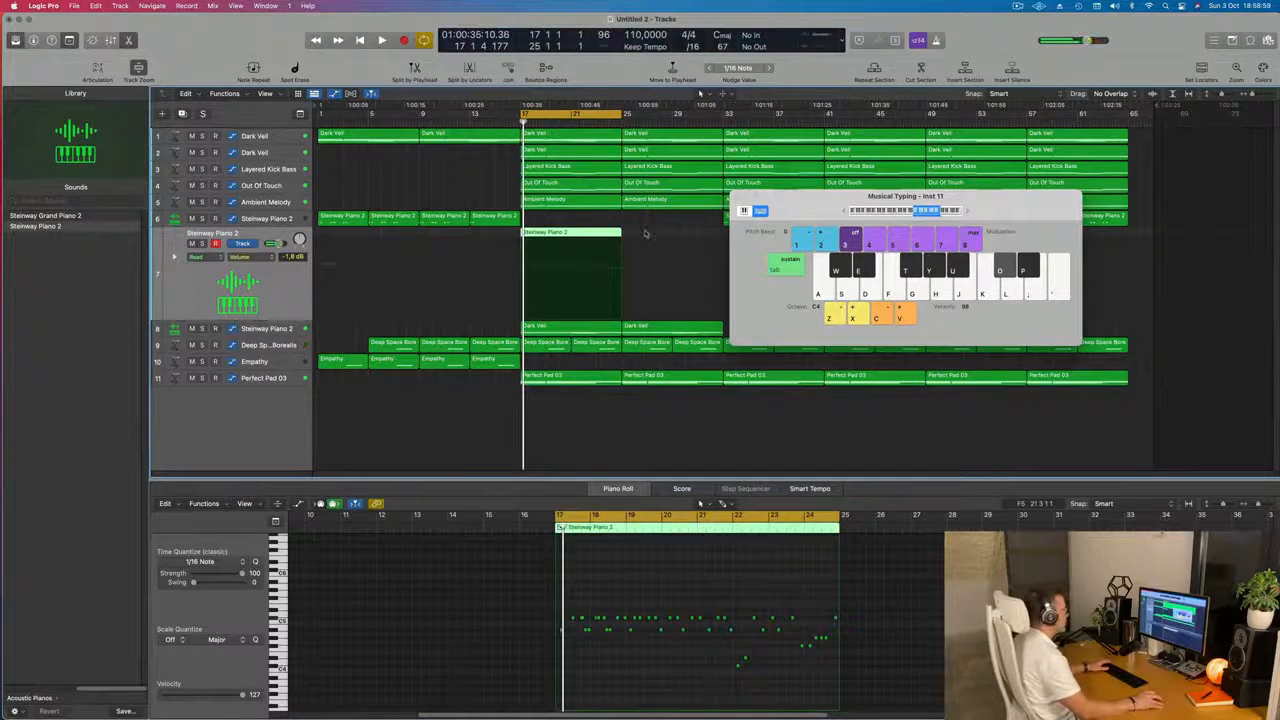
key(Delete)
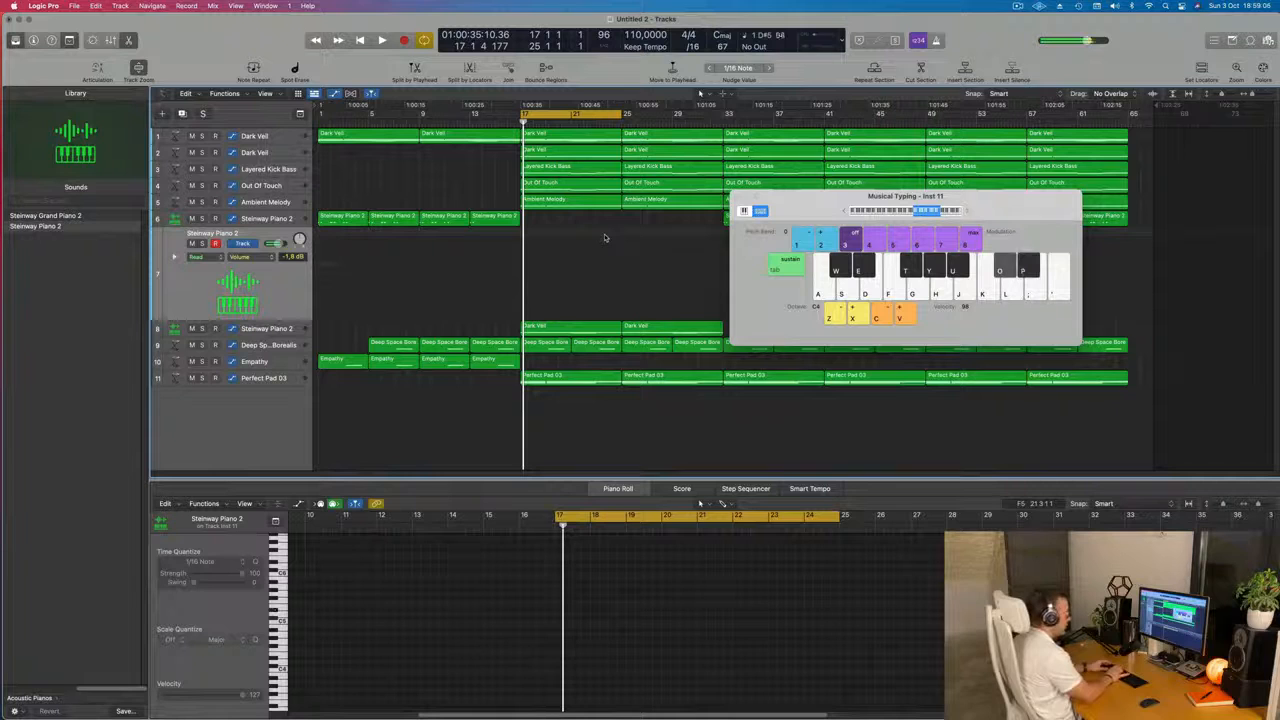
Step: Record another piano melody take on the new Steinway Piano 2 track, from bar 16 through the bar 17 to 25 loop
key(r)
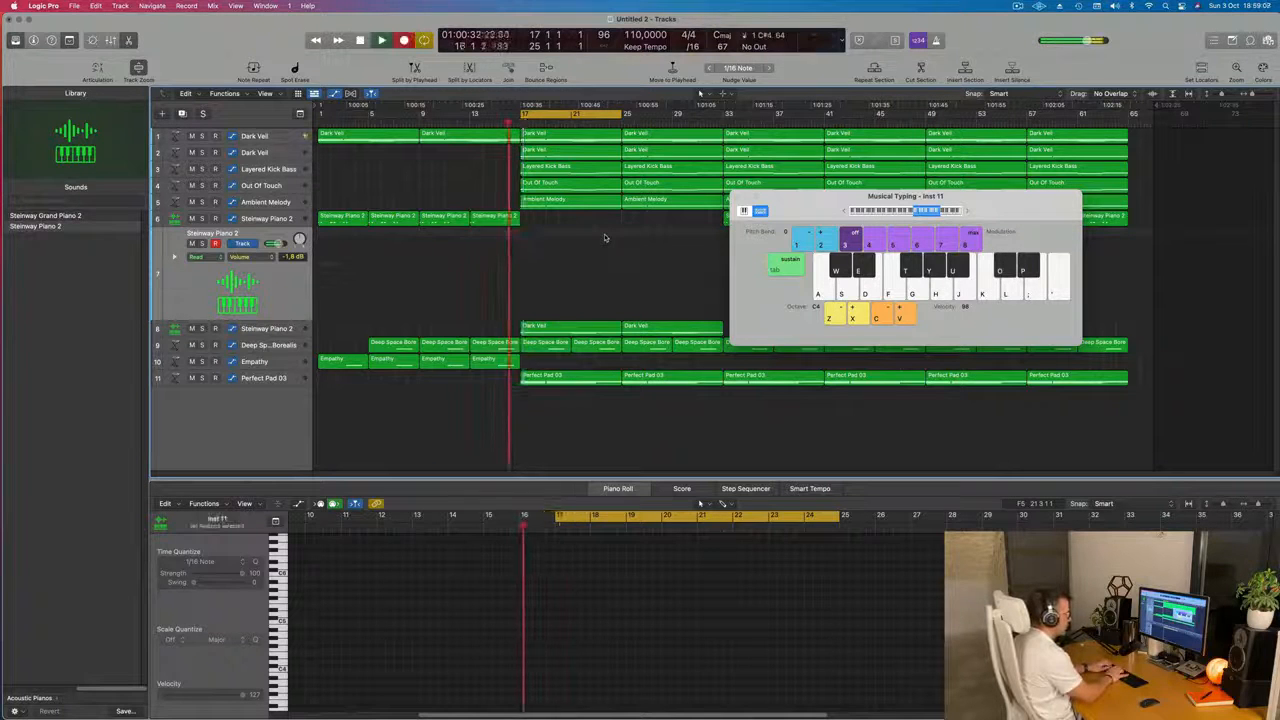
key(y)
key(y)
key(o)
key(y)
key(o)
key(y)
key(o)
key(y)
key(o)
key(o)
key(y)
key(y)
key(y)
key(t)
key(t)
key(y)
key(u)
key(u)
key(u)
key(o)
key(u)
key(o)
key(u)
key(o)
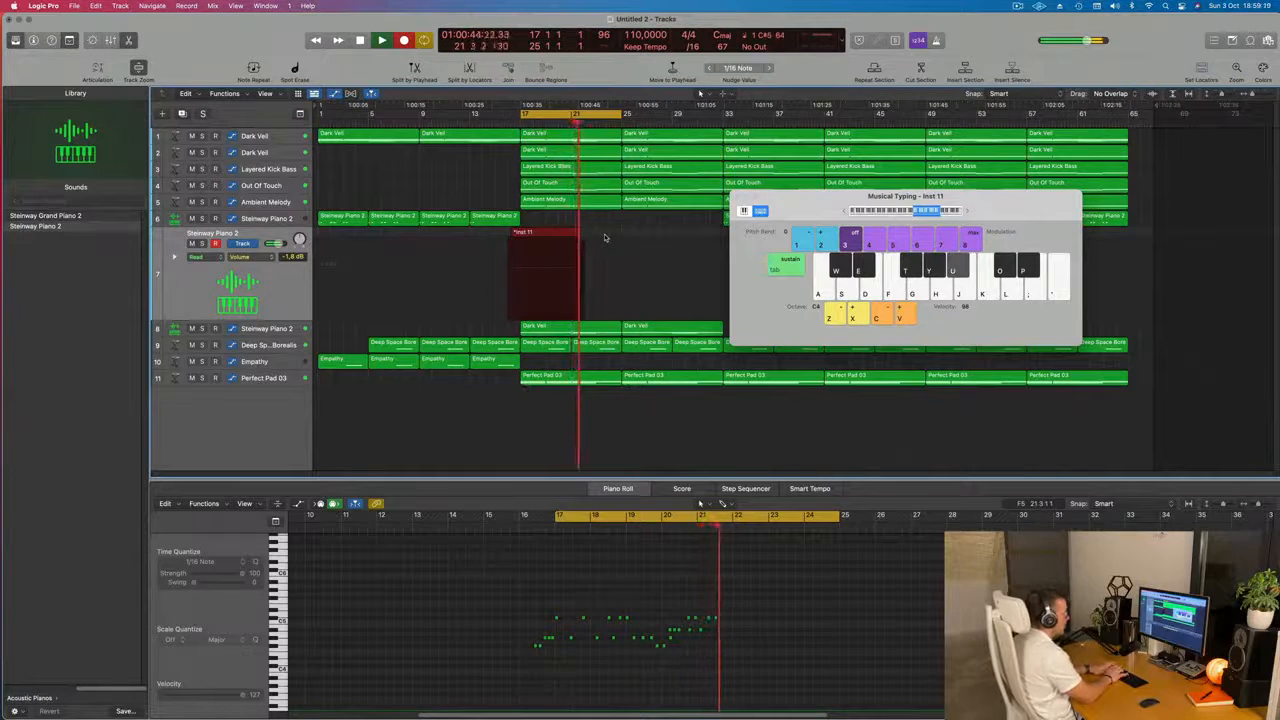
key(o)
key(u)
key(o)
key(o)
key(u)
key(o)
key(o)
key(o)
key(o)
key(u)
key(o)
key(space)
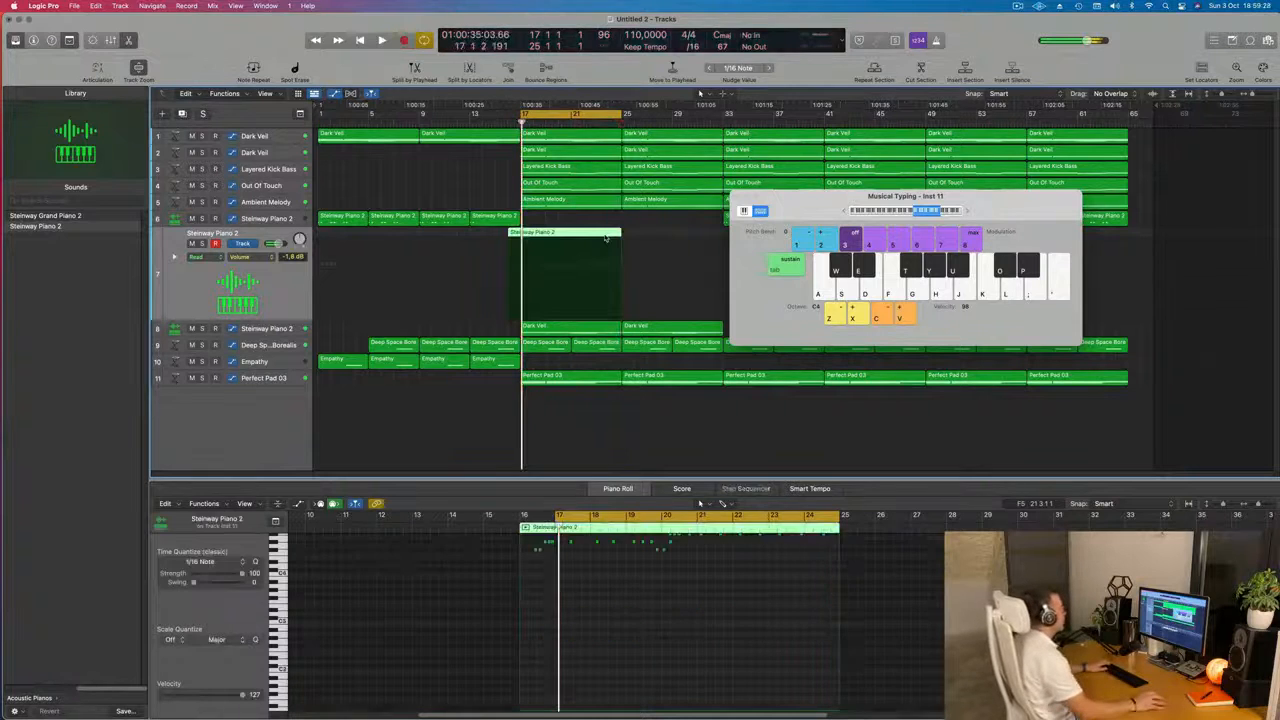
Step: Trim the recorded piano region so that it starts at bar 17 and ends at bar 20
super+double_click(583, 231)
click(552, 236)
key(Delete)
drag(588, 231, 525, 231)
Step: Delete the first two notes of the trimmed piano region and move the next five notes back to start at bar 17
key(space)
click(609, 663)
key(space)
key(space)
key(z)
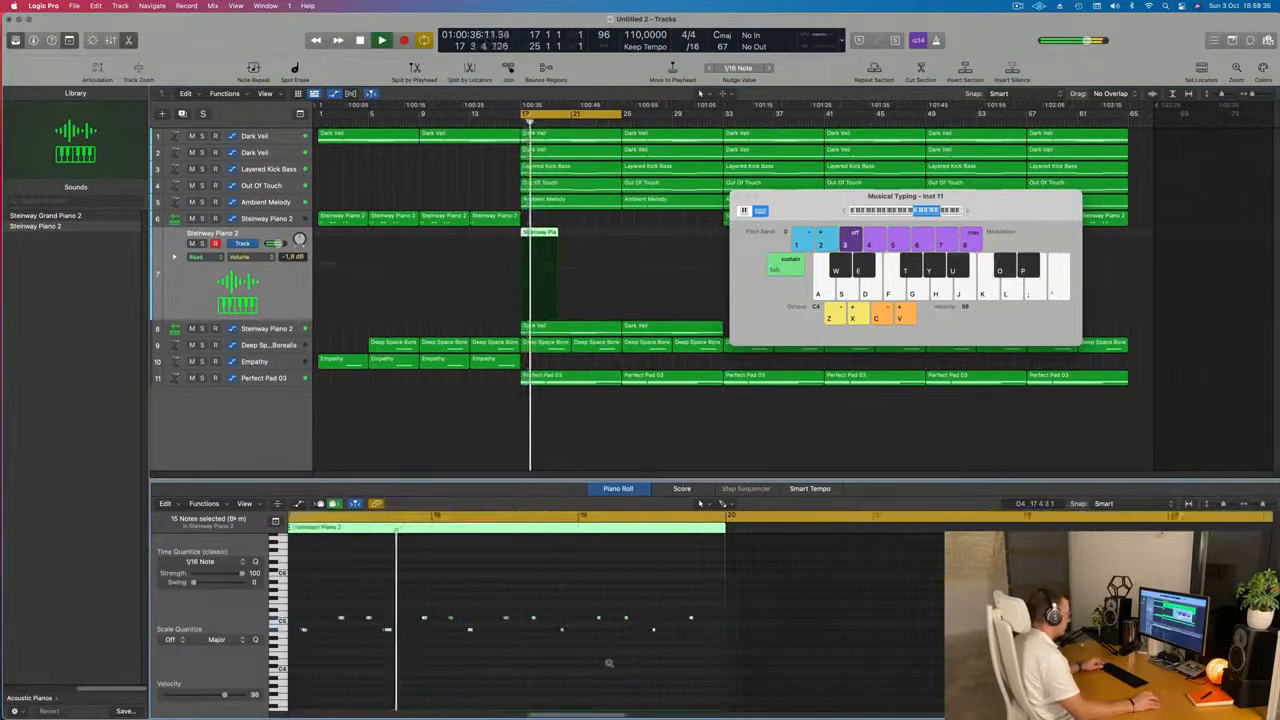
scroll(571, 657, up, 3)
scroll(591, 657, left, 4)
key(space)
key(space)
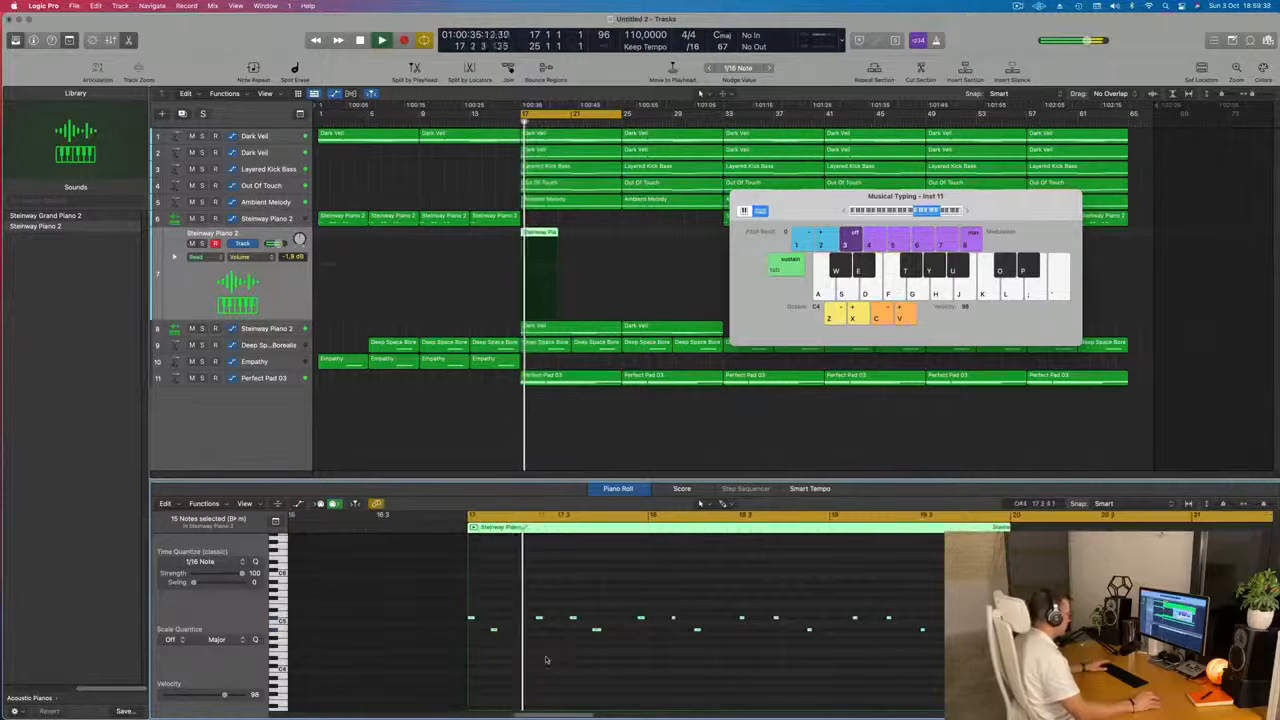
key(BackSpace)
drag(514, 604, 646, 694)
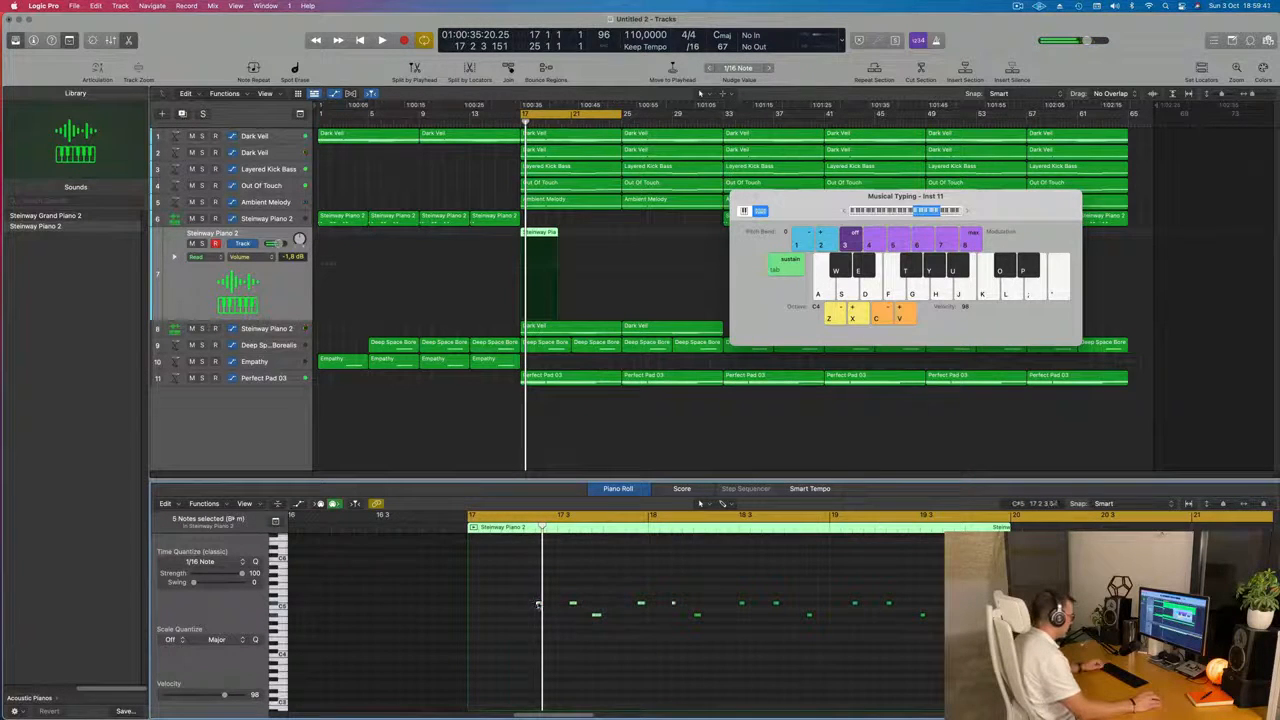
drag(538, 604, 472, 607)
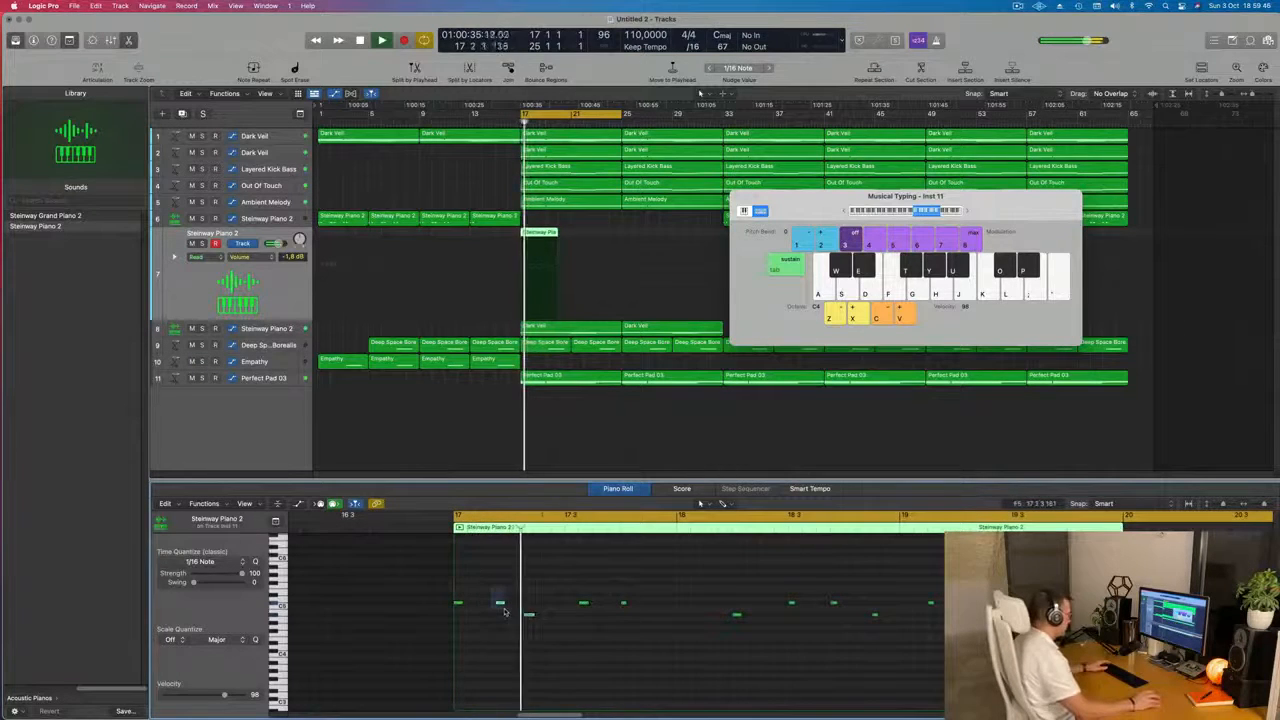
Step: Try shifting the second and third notes of the piano region, and the first four notes together, by a sixteenth
click(503, 607)
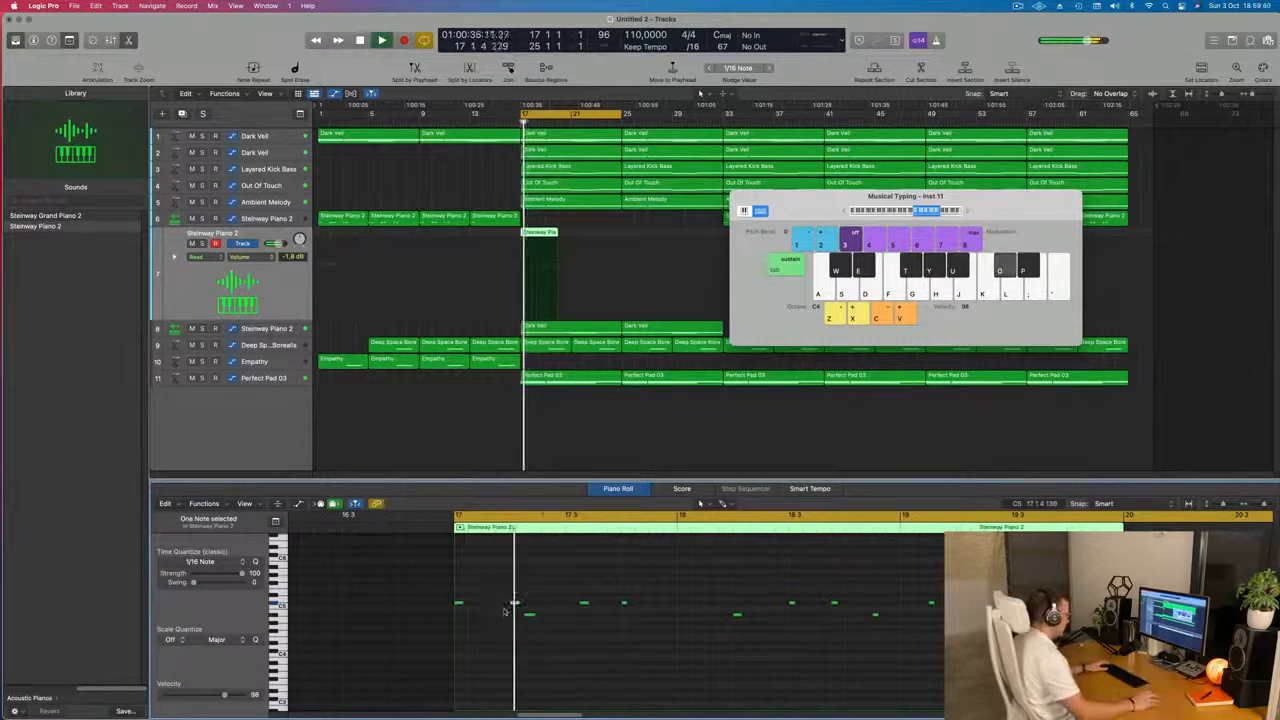
drag(515, 605, 500, 607)
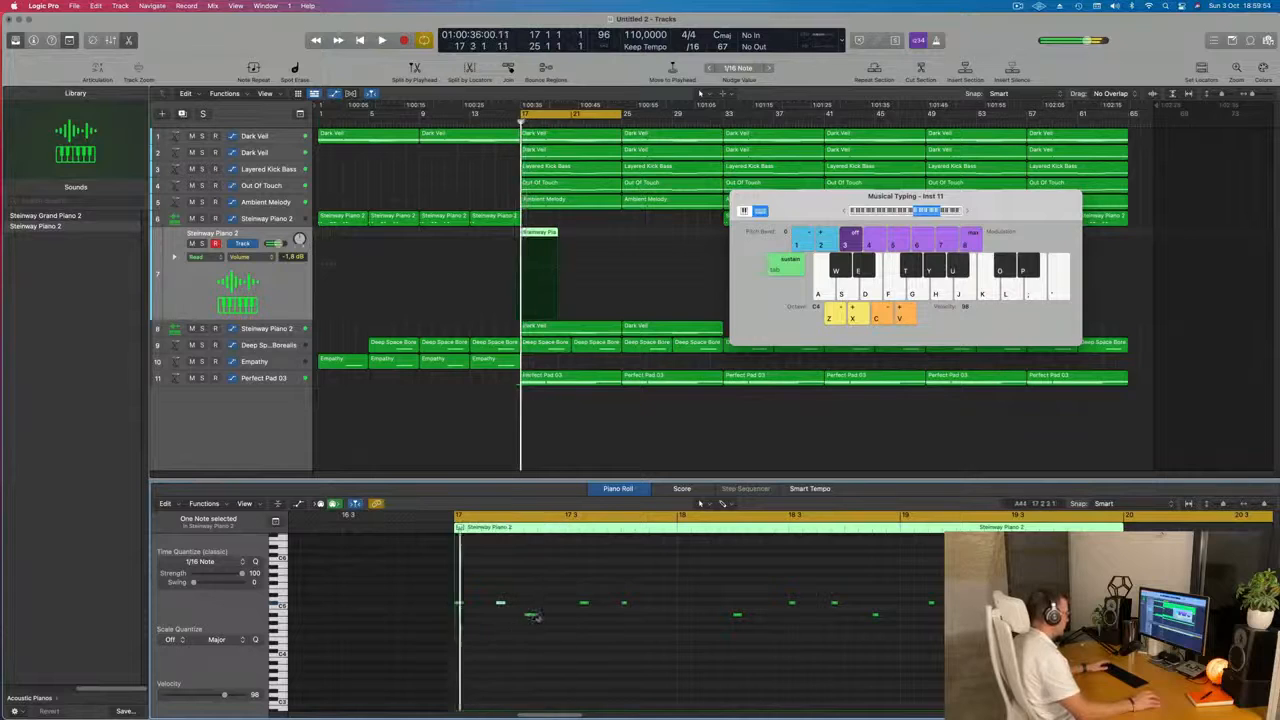
click(539, 616)
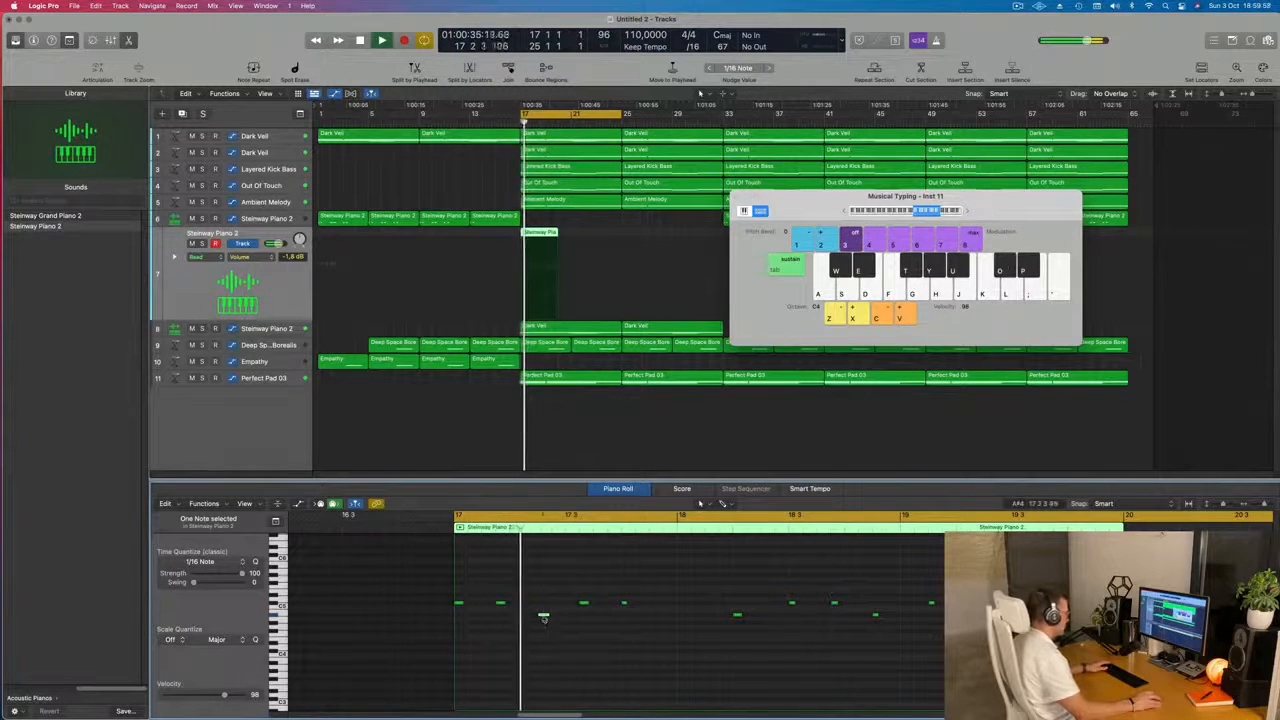
drag(543, 616, 483, 632)
key(space)
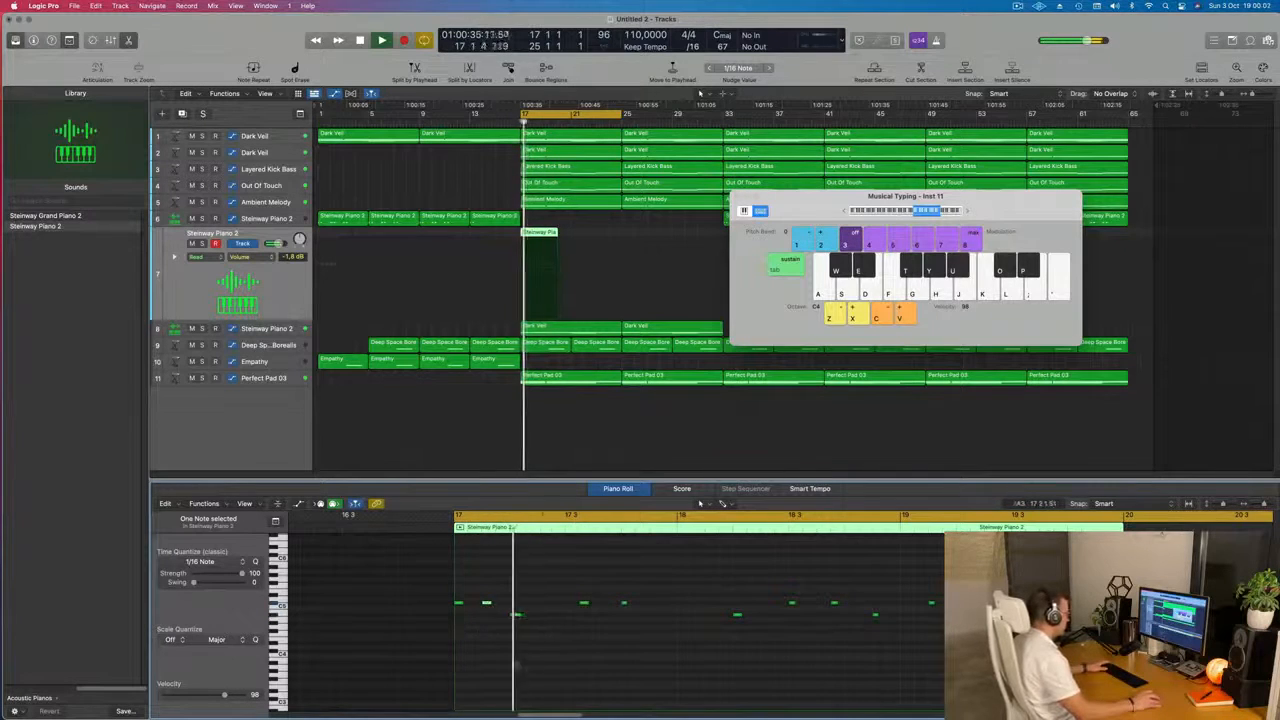
drag(489, 605, 523, 624)
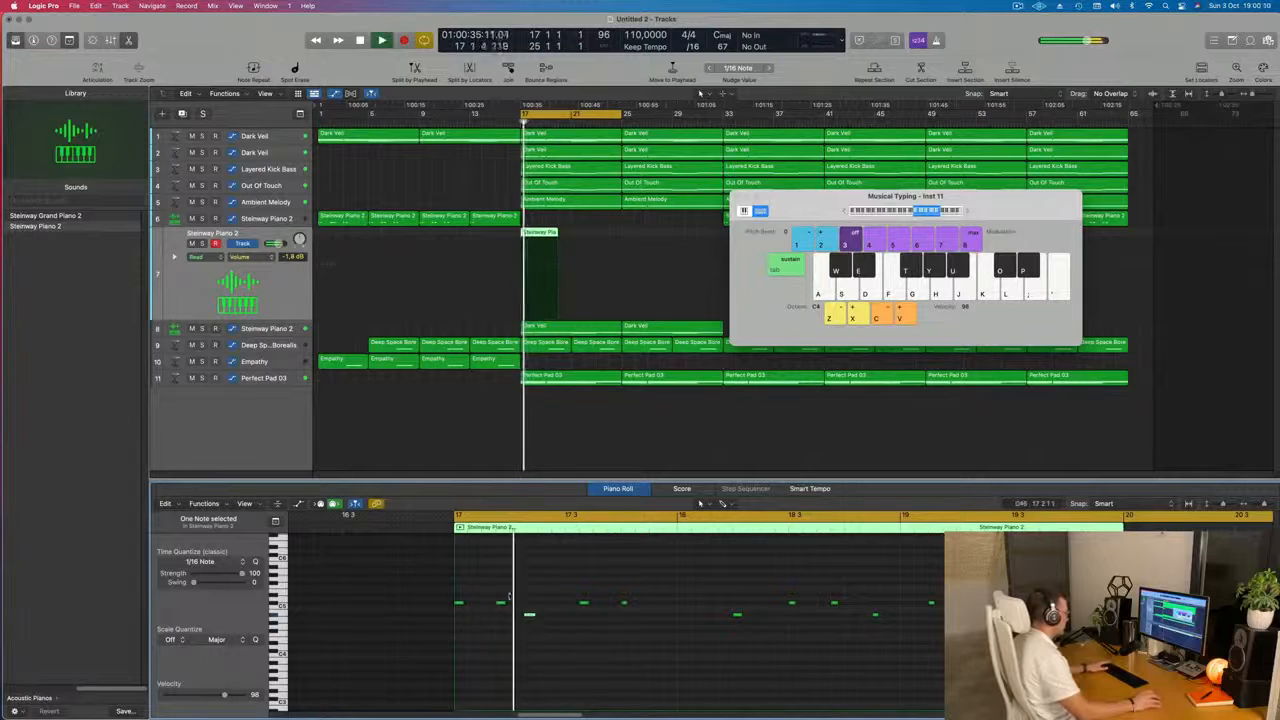
drag(458, 598, 610, 634)
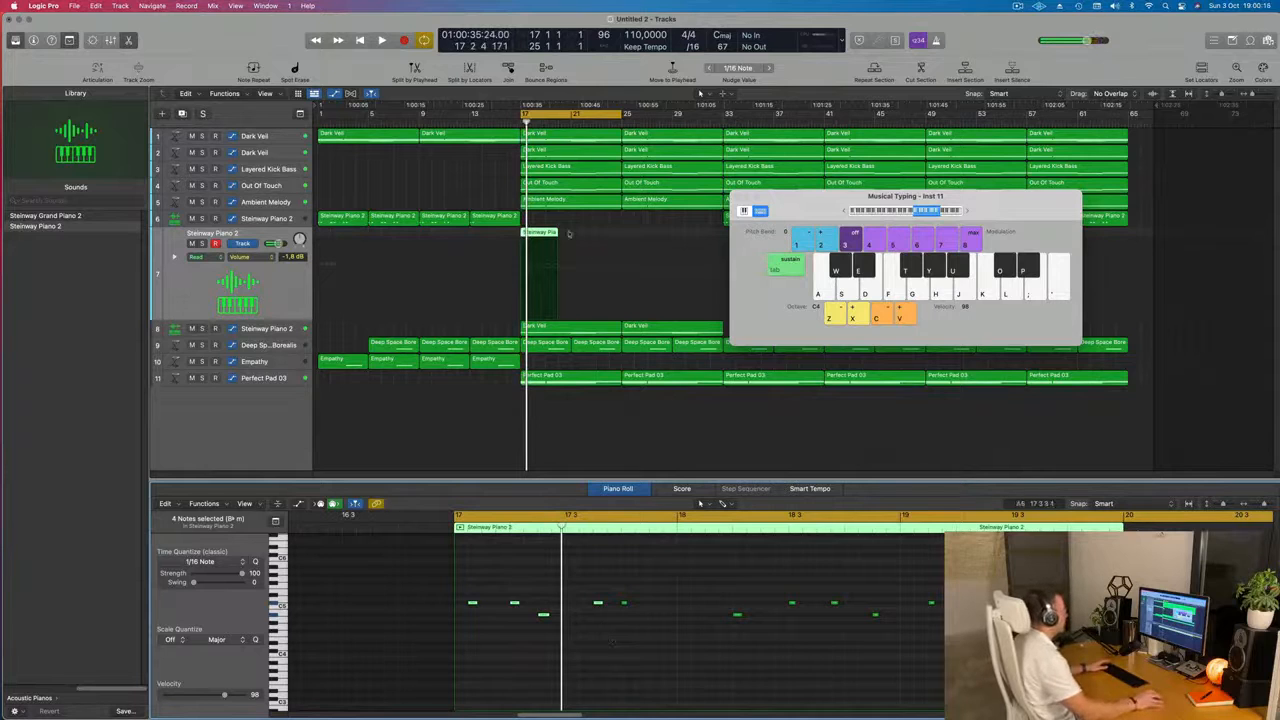
Step: Delete the trimmed piano region and record a new repeating three-note melody take on the same Steinway Piano 2 track over bars 17 to 25
drag(579, 235, 530, 238)
key(Delete)
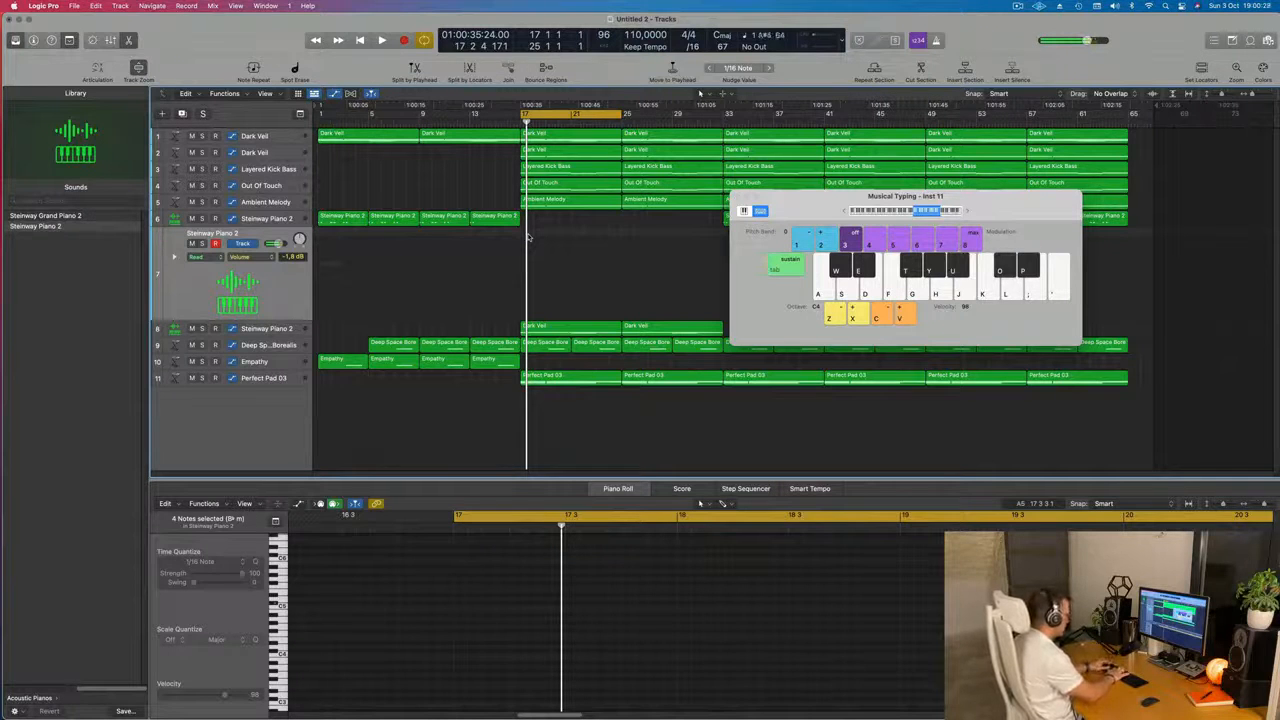
key(r)
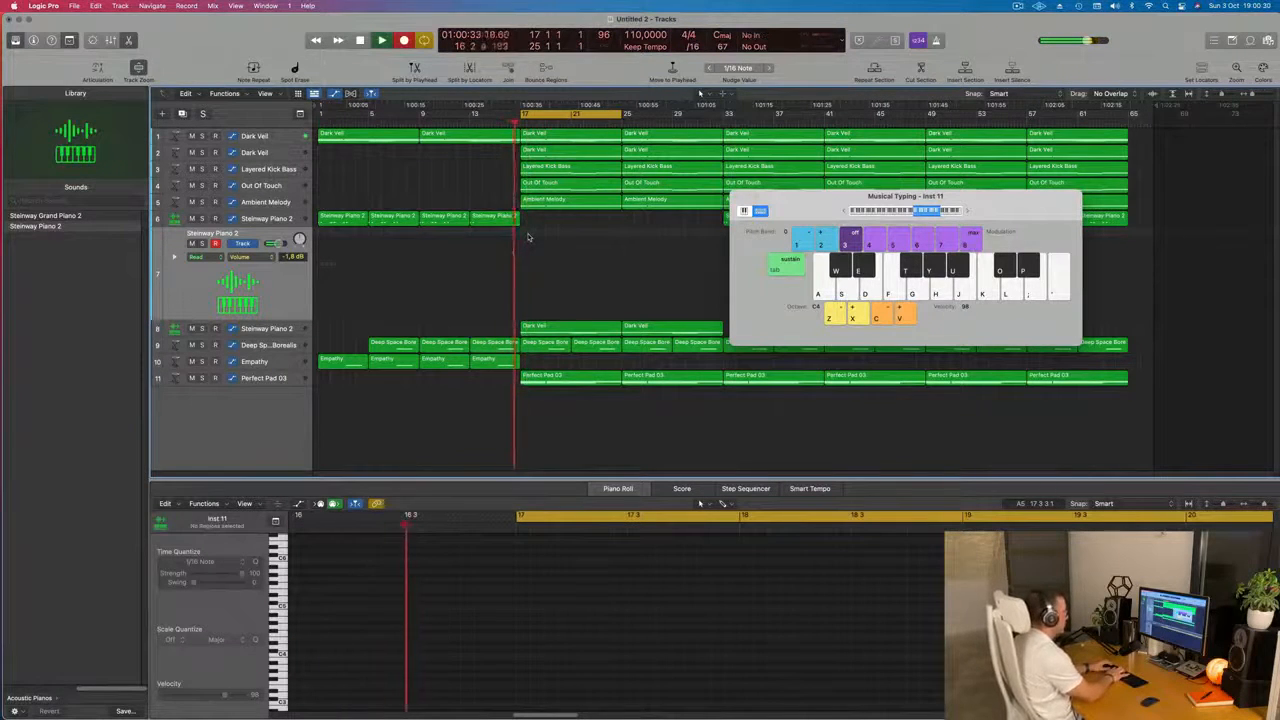
key(o)
key(o)
key(u)
key(o)
key(o)
key(u)
key(o)
key(o)
key(u)
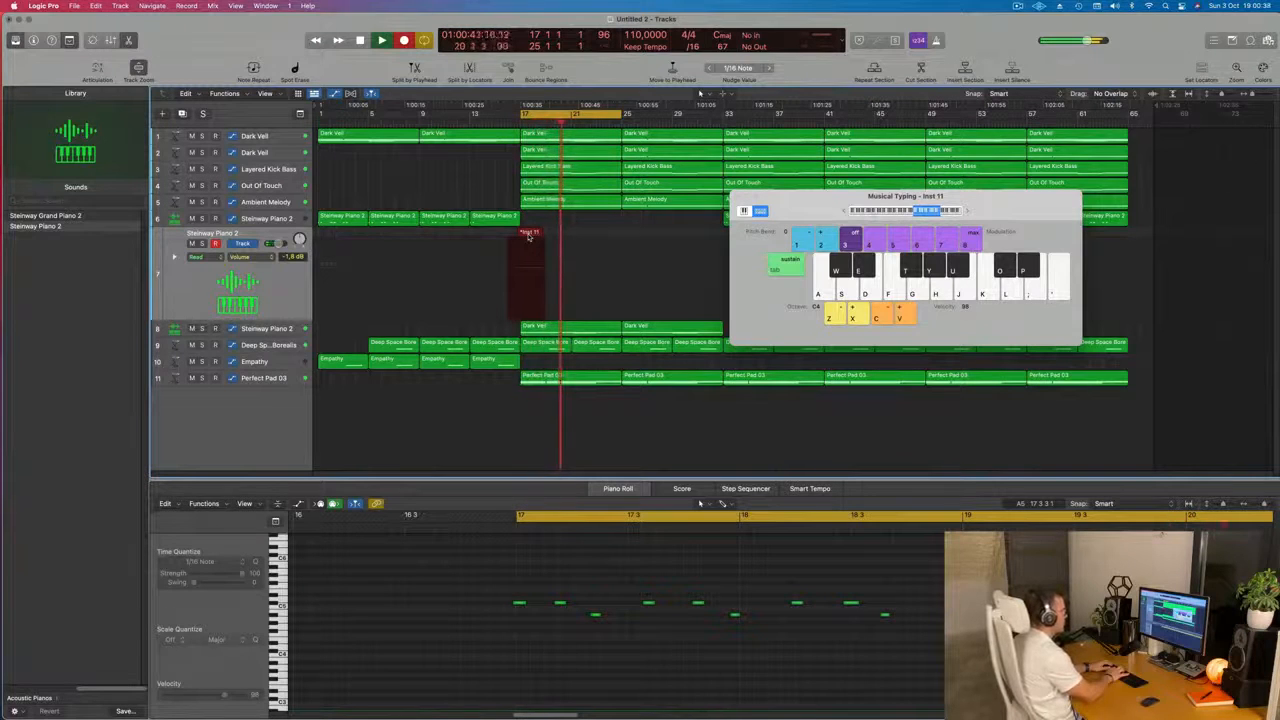
key(o)
key(o)
key(u)
key(o)
key(o)
key(u)
key(o)
key(o)
key(u)
key(u)
key(o)
key(o)
key(u)
key(o)
key(o)
key(u)
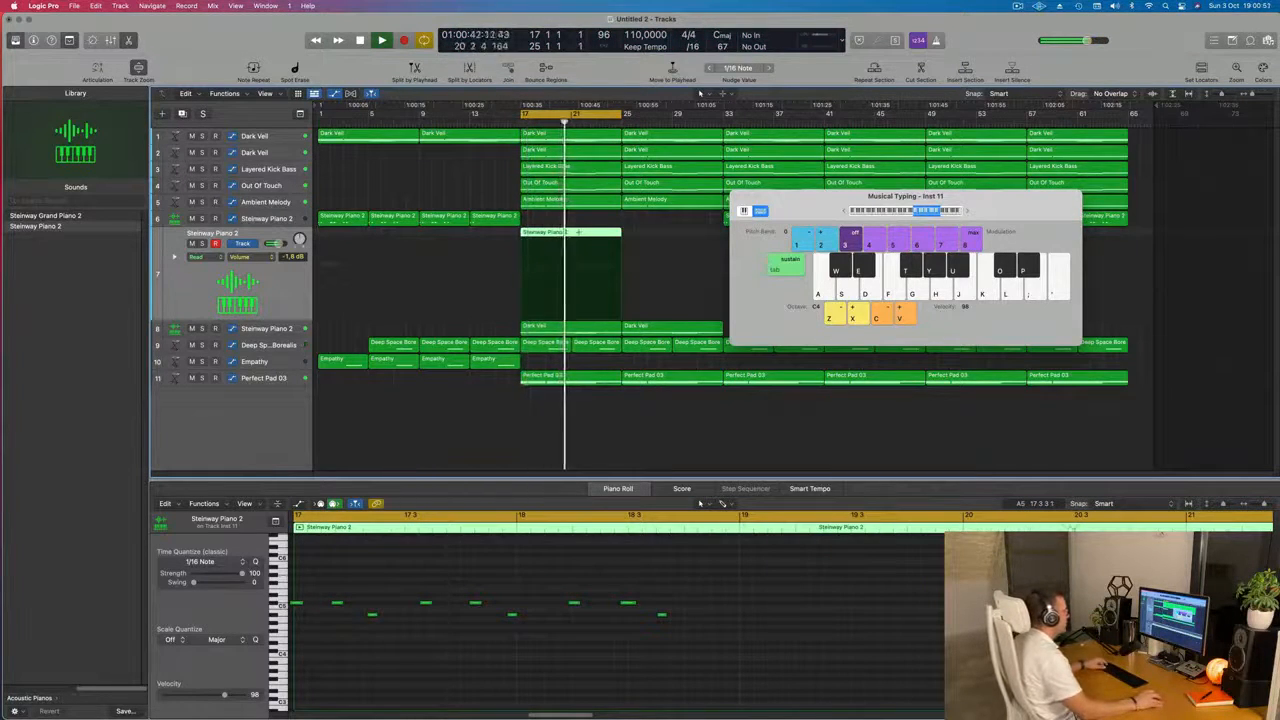
Step: Split the recorded piano region at bar 21, delete its first half and move the second half to bar 17
super+double_click(573, 232)
click(566, 238)
key(BackSpace)
drag(607, 240, 555, 240)
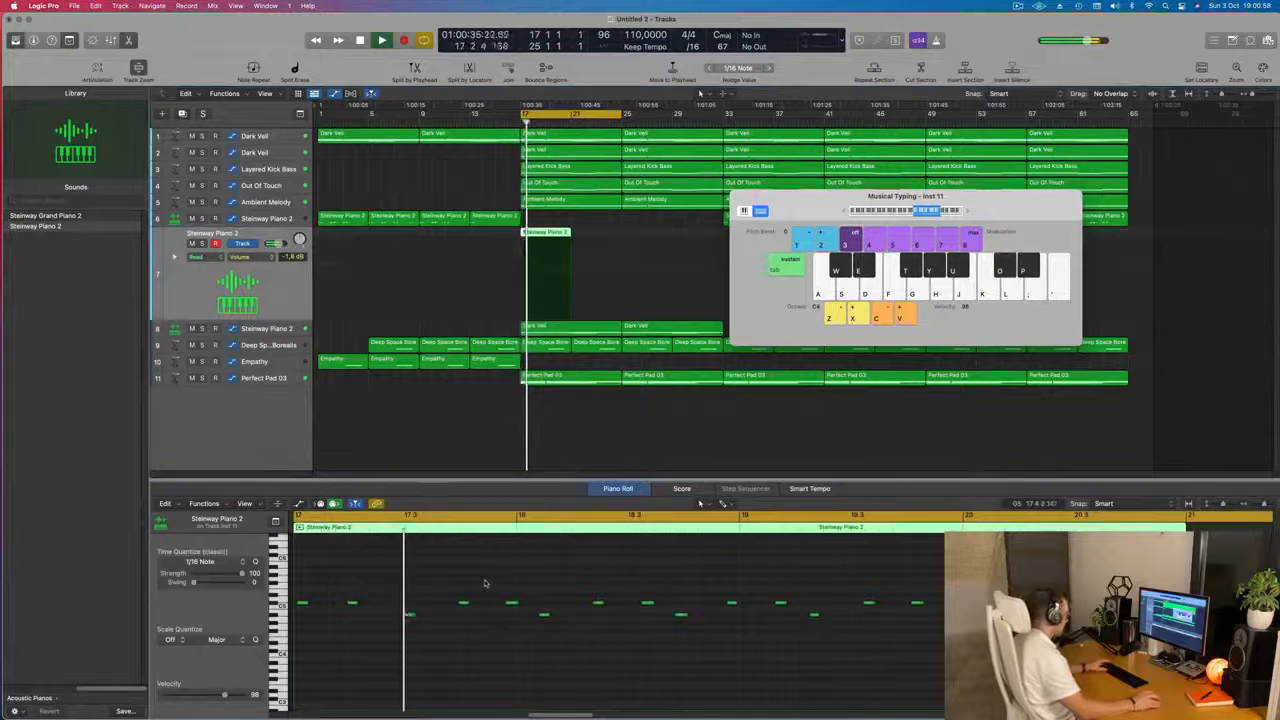
Step: Quantize all notes in the four-bar piano region to 1/16 notes
click(485, 583)
key(super+a)
key(q)
key(space)
key(space)
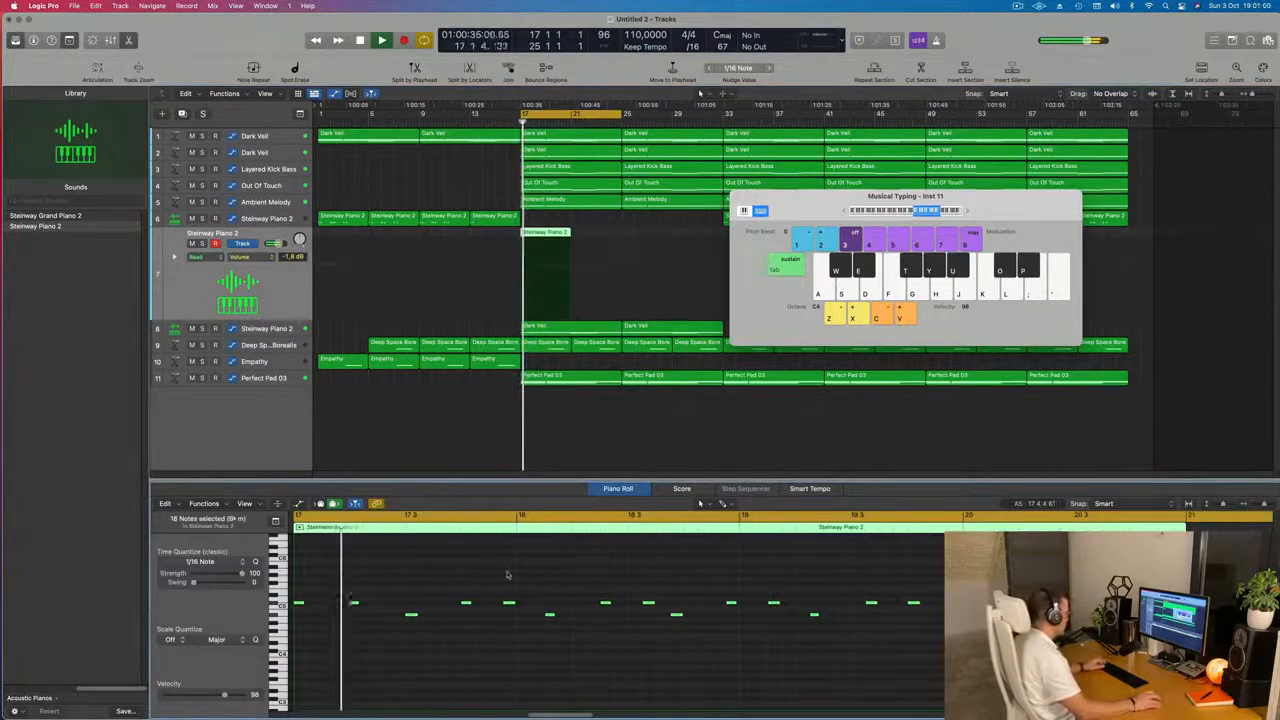
Step: Nudge the third note of the piano region one sixteenth earlier and audition the phrase
scroll(510, 574, down, 1)
key(space)
key(space)
drag(420, 601, 409, 630)
key(space)
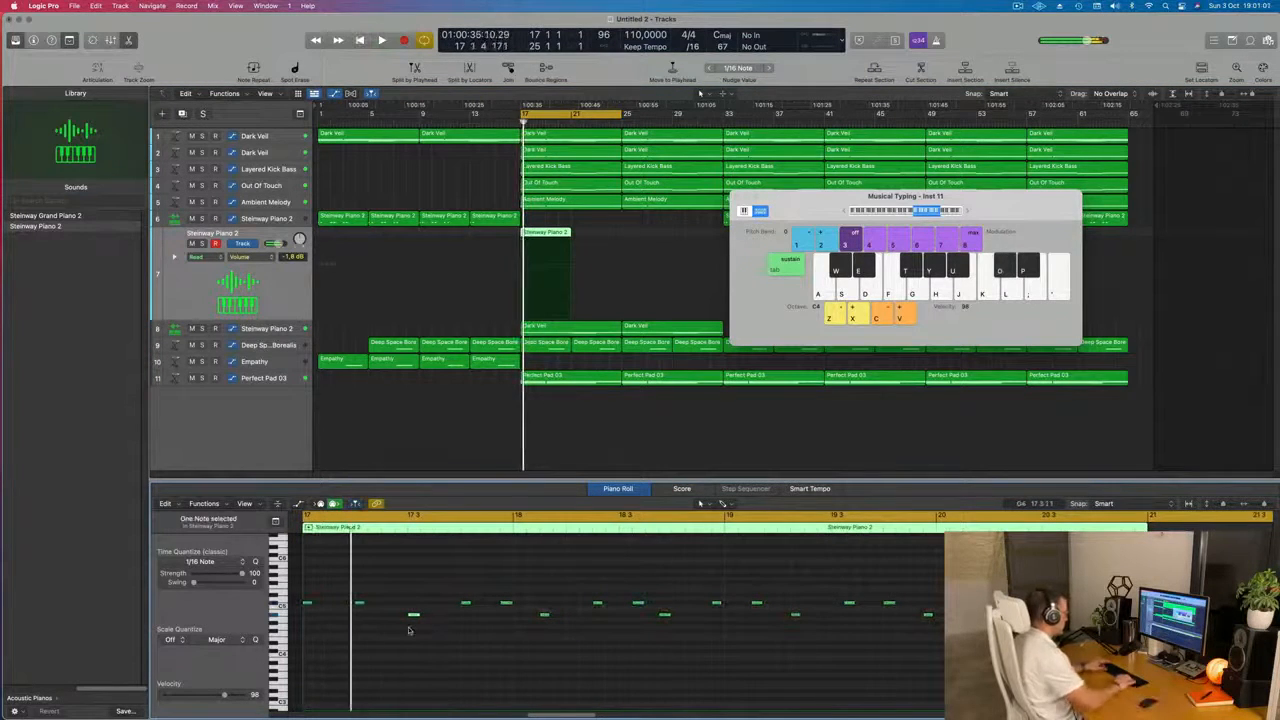
key(space)
key(alt+Up)
key(alt+Left)
key(alt+Left)
key(space)
key(space)
key(alt+Right)
key(space)
key(space)
key(space)
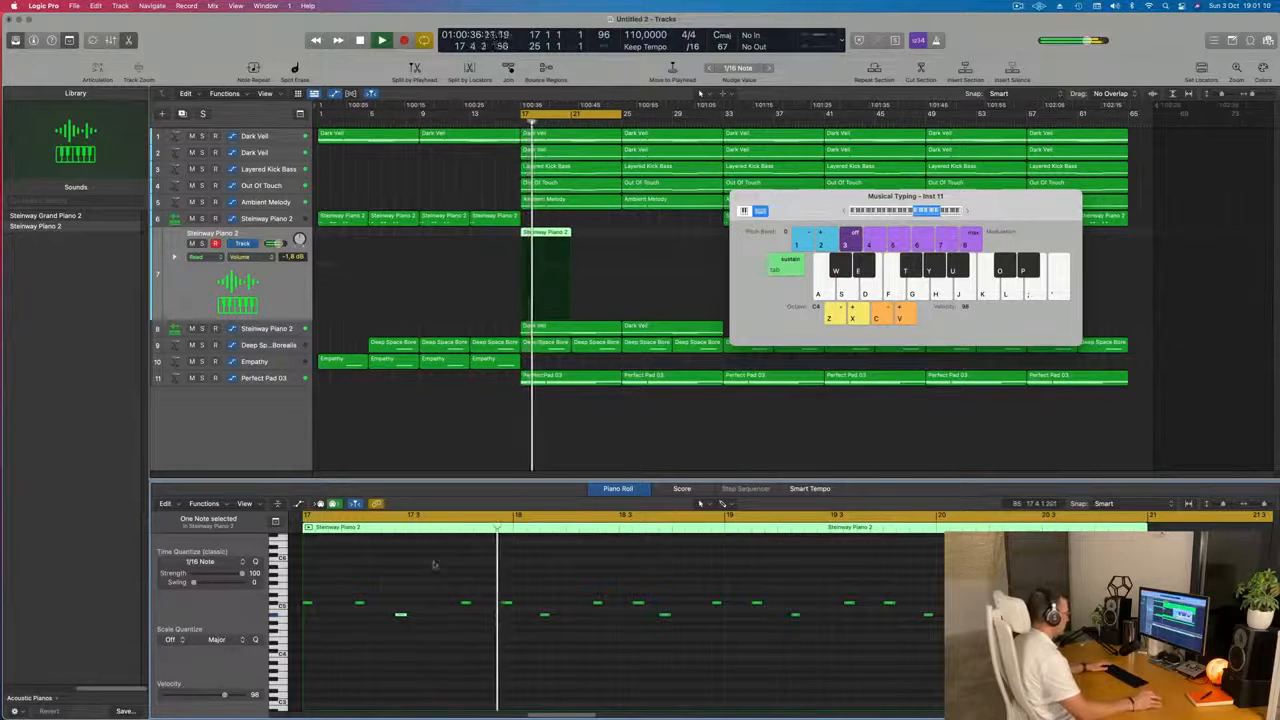
Step: Play back the piano melody from bar 17 and move the Musical Typing window clear of the arrangement
key(space)
key(space)
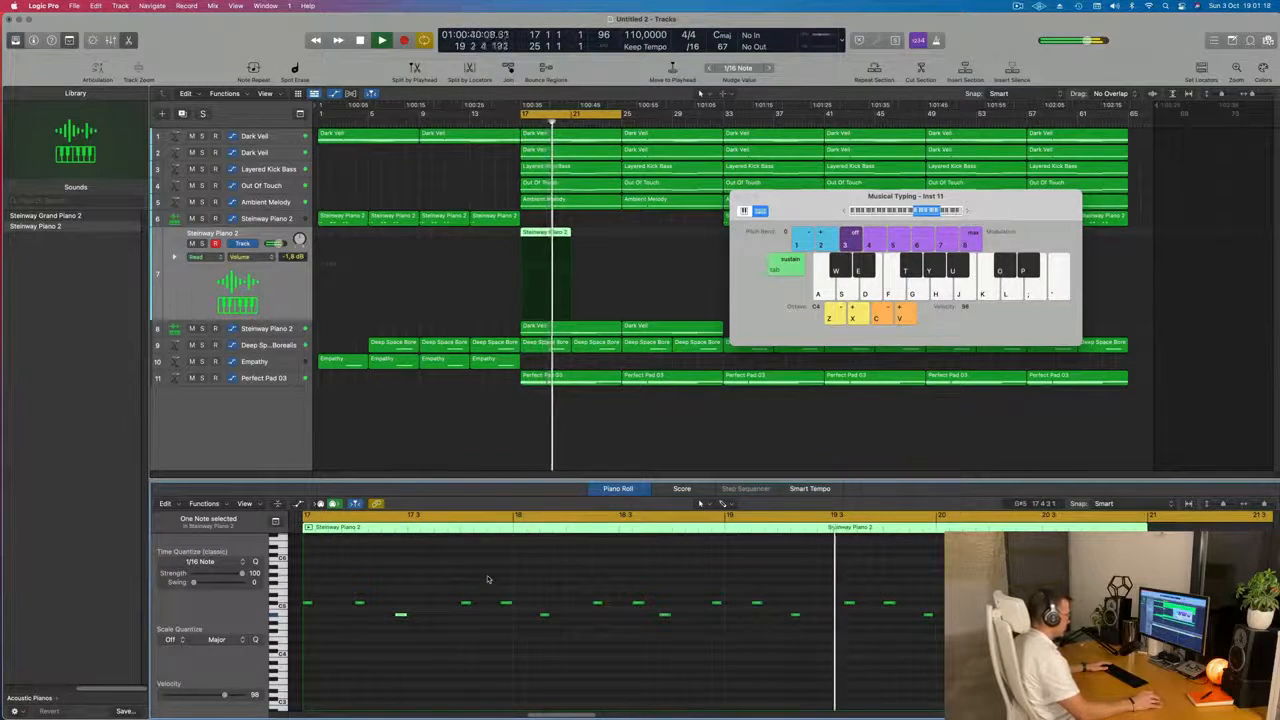
key(space)
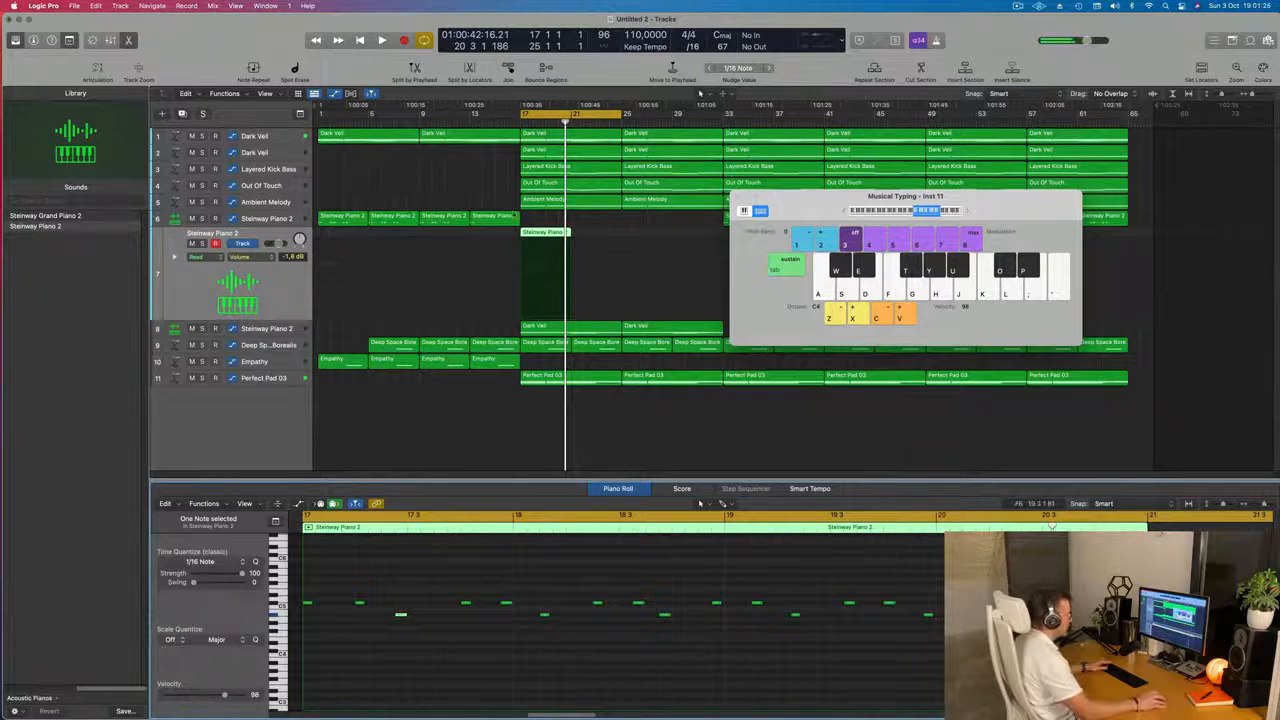
scroll(573, 271, up, 10)
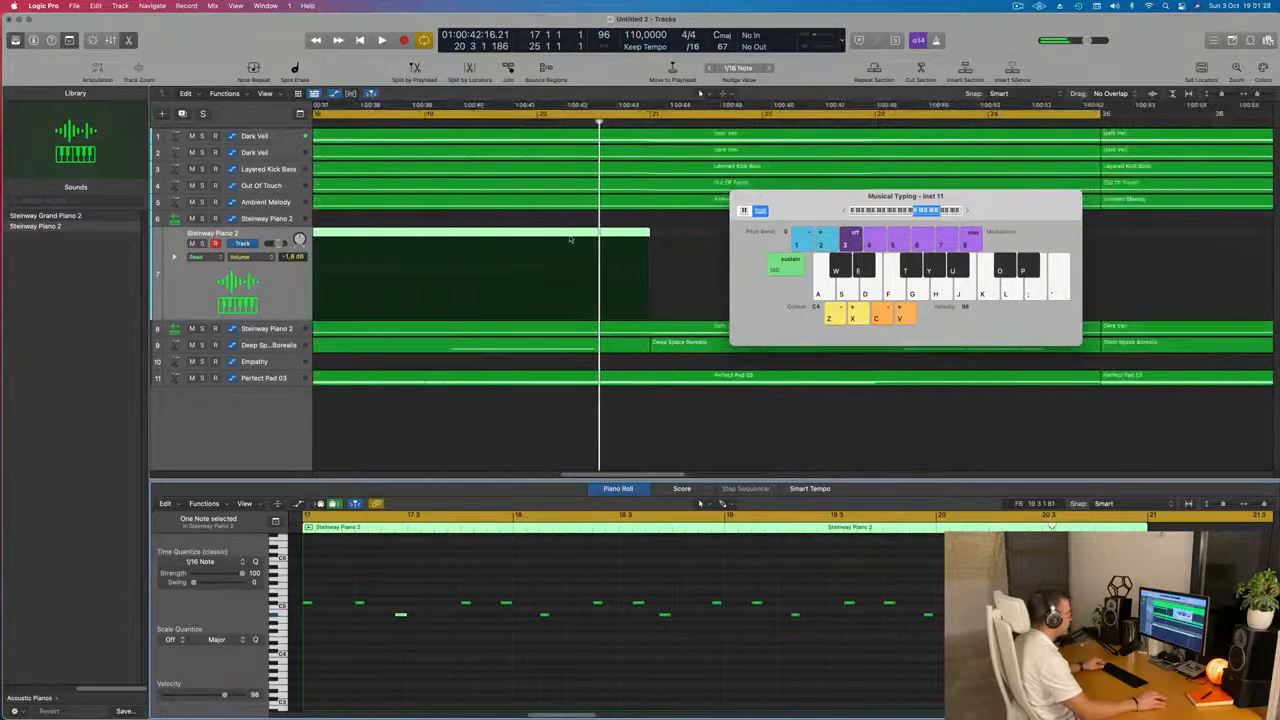
key(space)
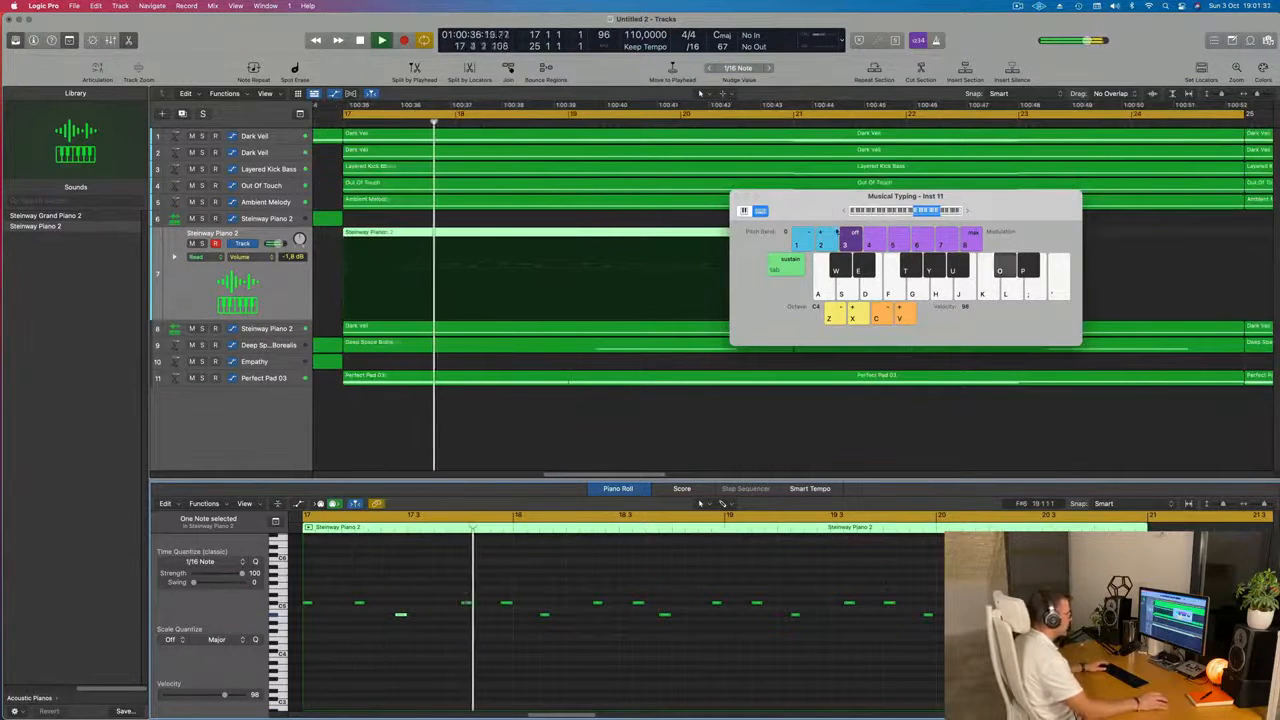
drag(803, 197, 1242, 205)
scroll(900, 262, down, 5)
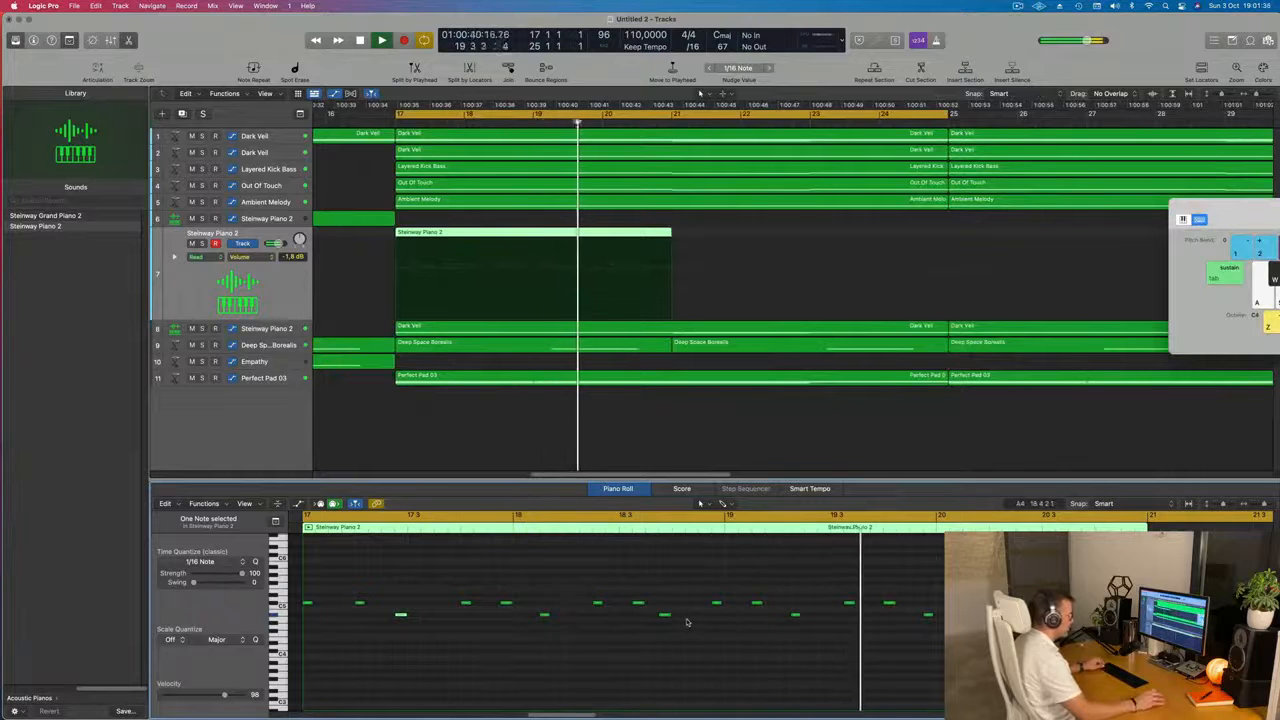
key(space)
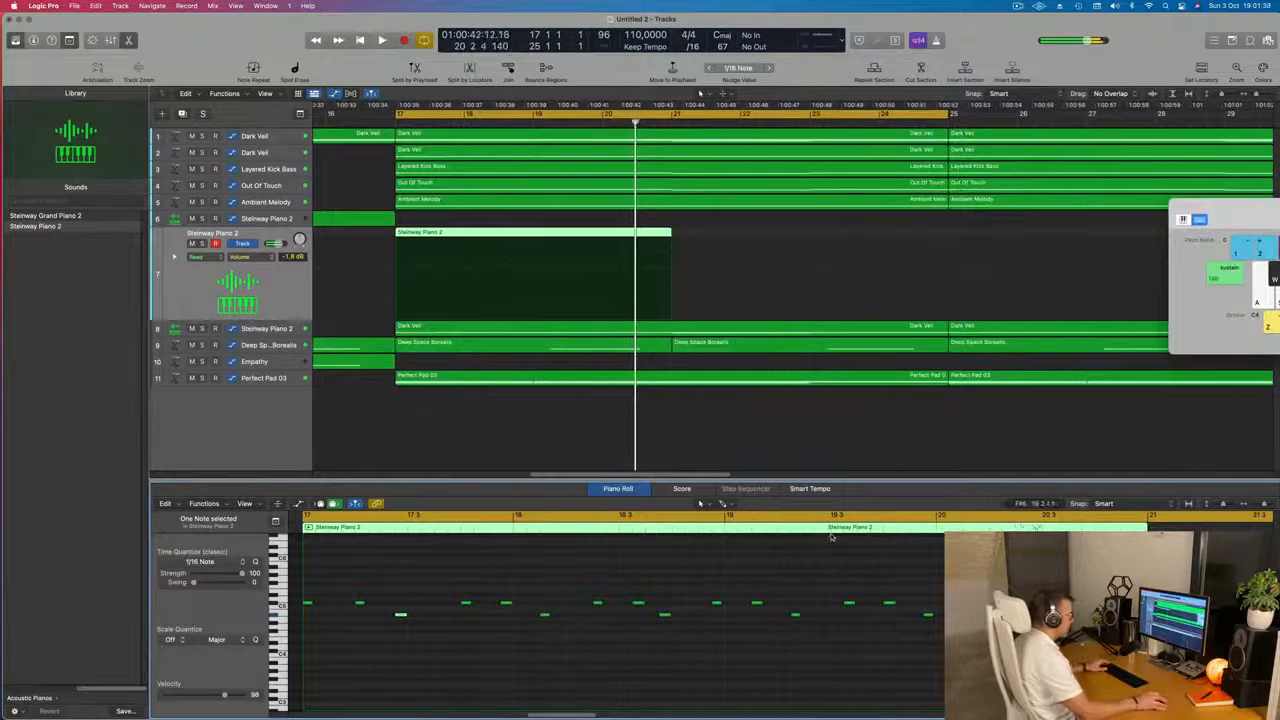
Step: Split the piano region at 19.3 and 20.3 and delete the piece after 20.3
scroll(648, 226, up, 5)
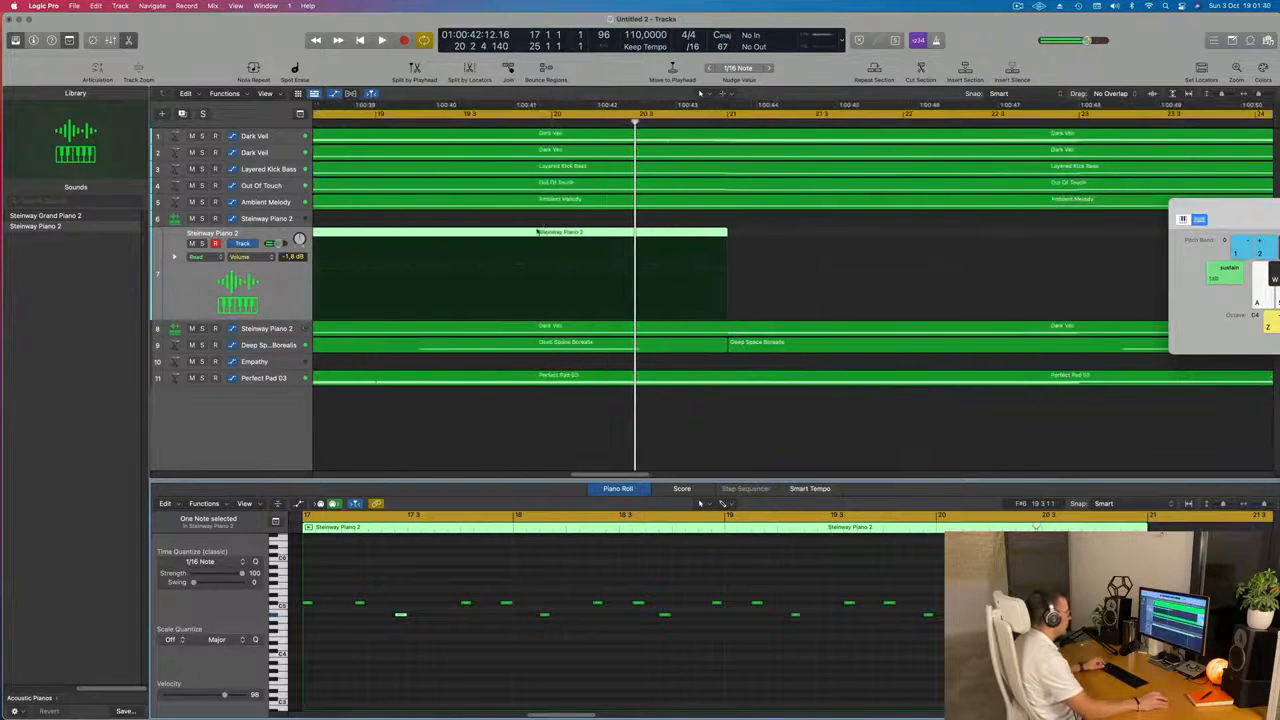
super+double_click(462, 232)
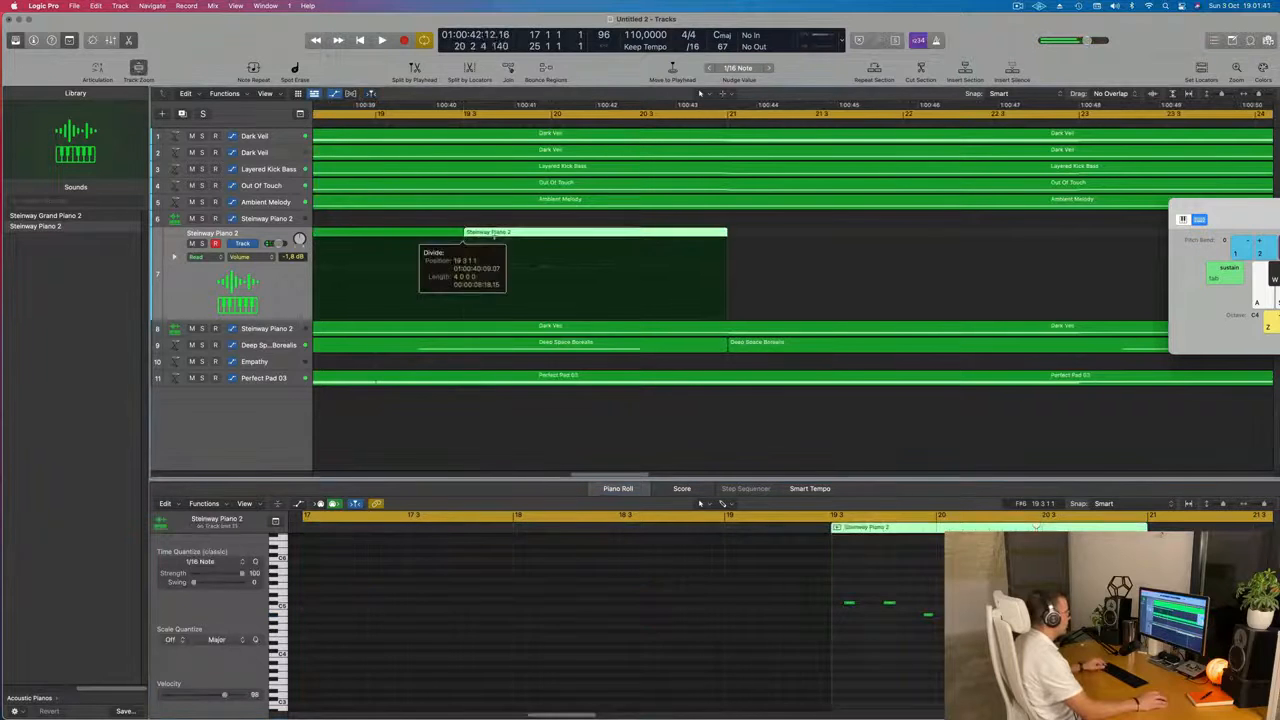
super+click(636, 234)
drag(638, 237, 686, 245)
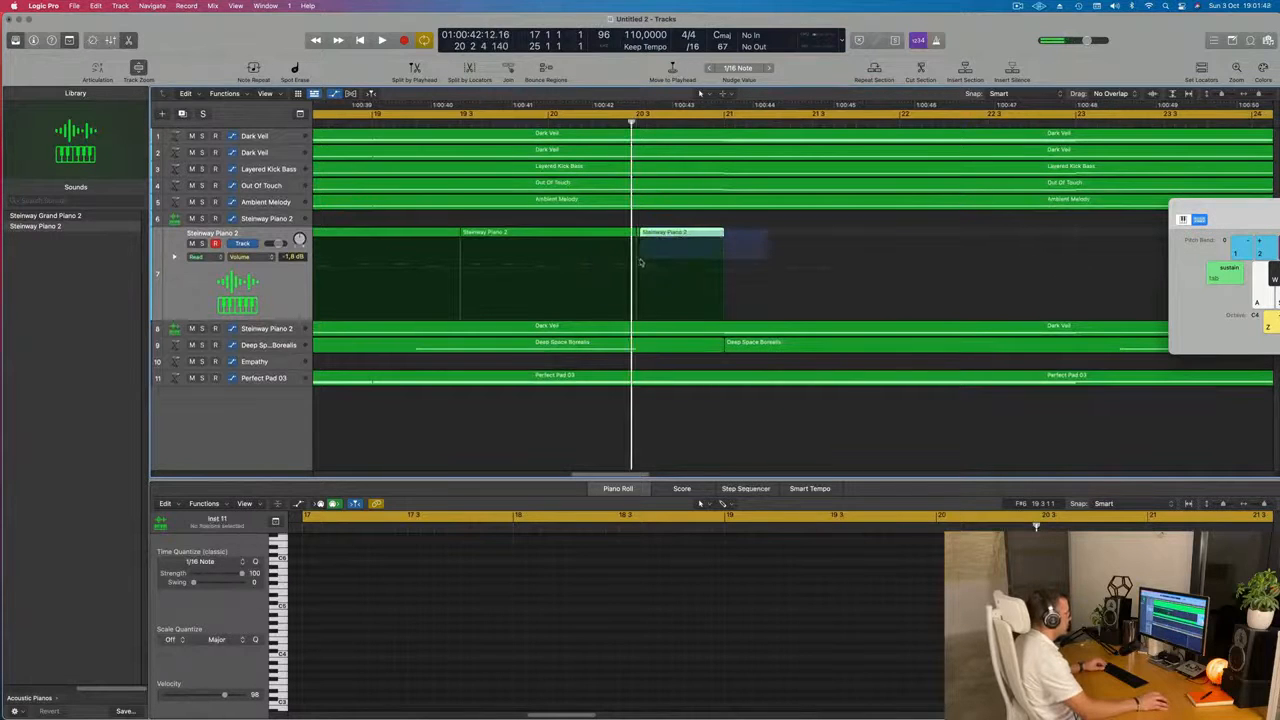
key(Delete)
Step: Delete the piano piece before 19.3, move the remaining one-bar piece to bar 17 and audition it
key(super+Left)
key(super+Left)
key(super+Left)
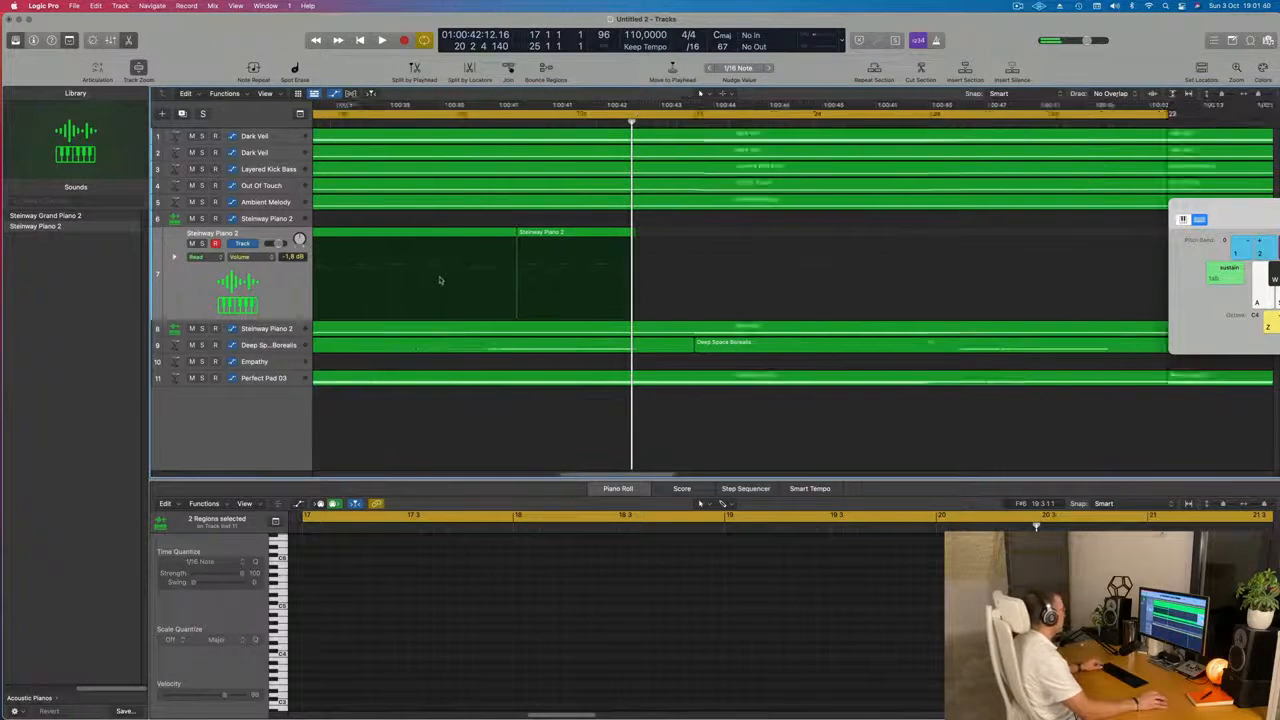
click(538, 234)
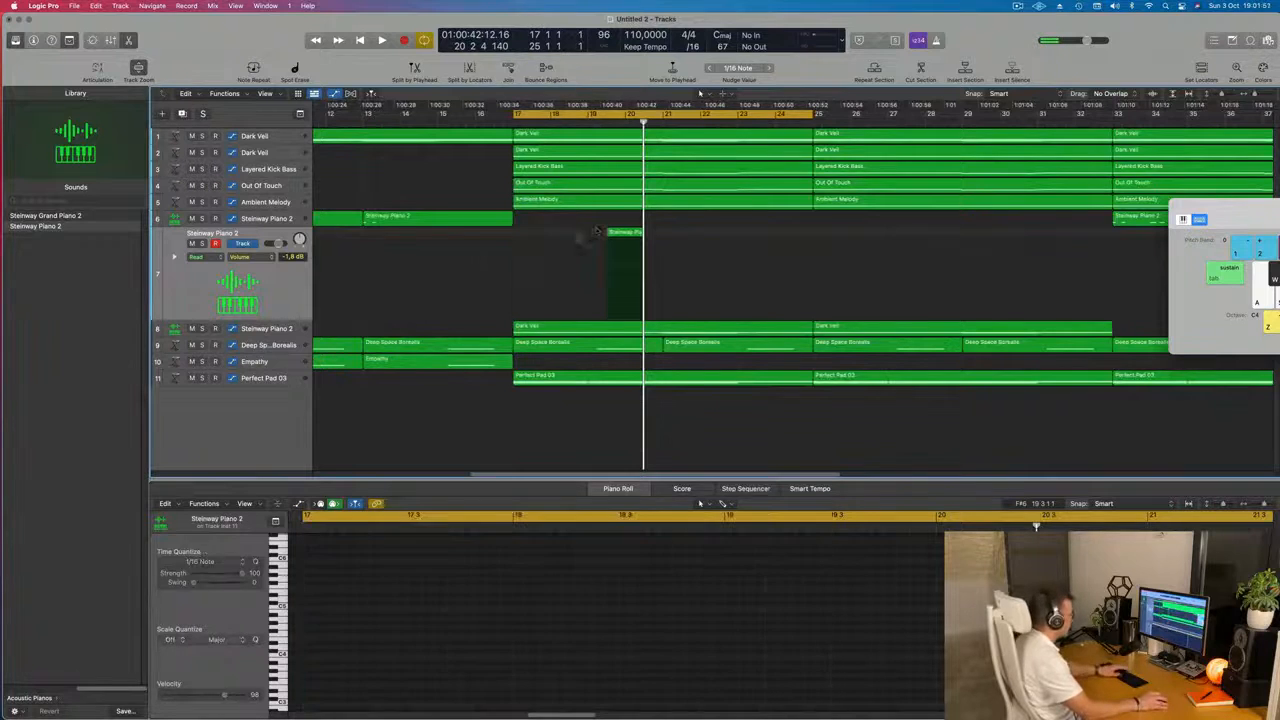
drag(566, 240, 543, 240)
key(shift+Return)
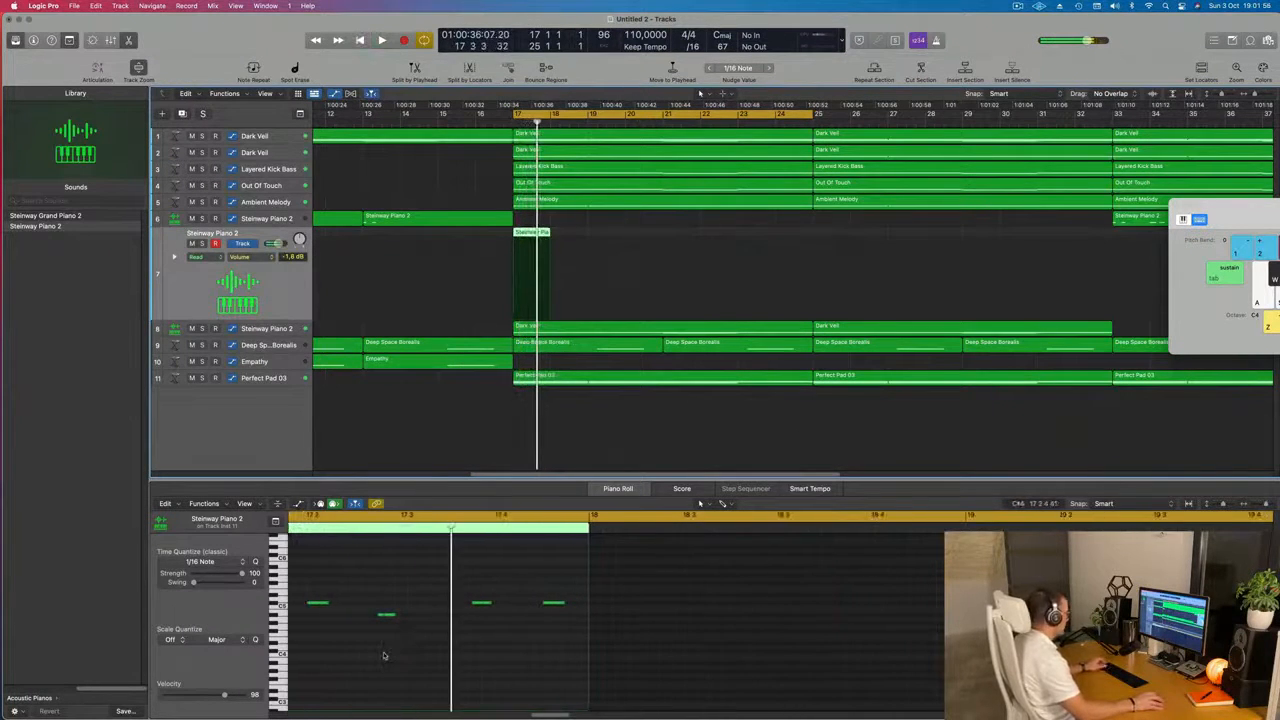
scroll(385, 657, down, 5)
key(space)
scroll(428, 656, up, 3)
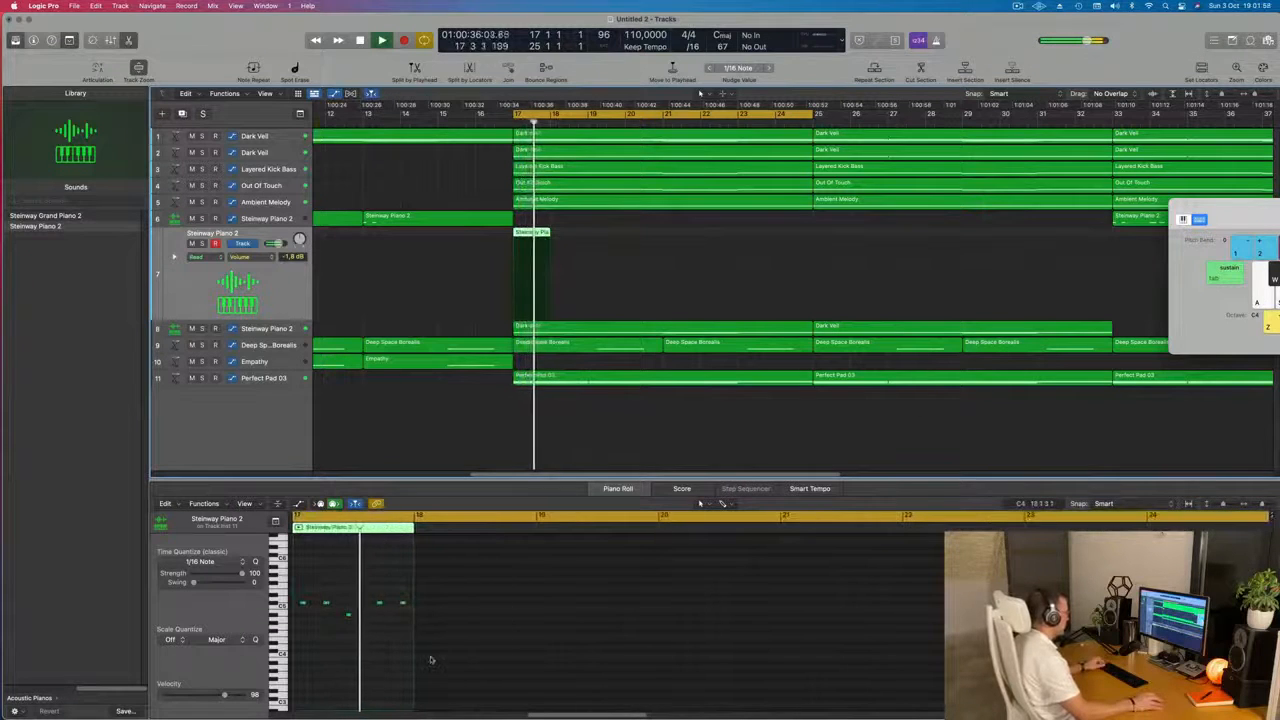
key(shift+Return)
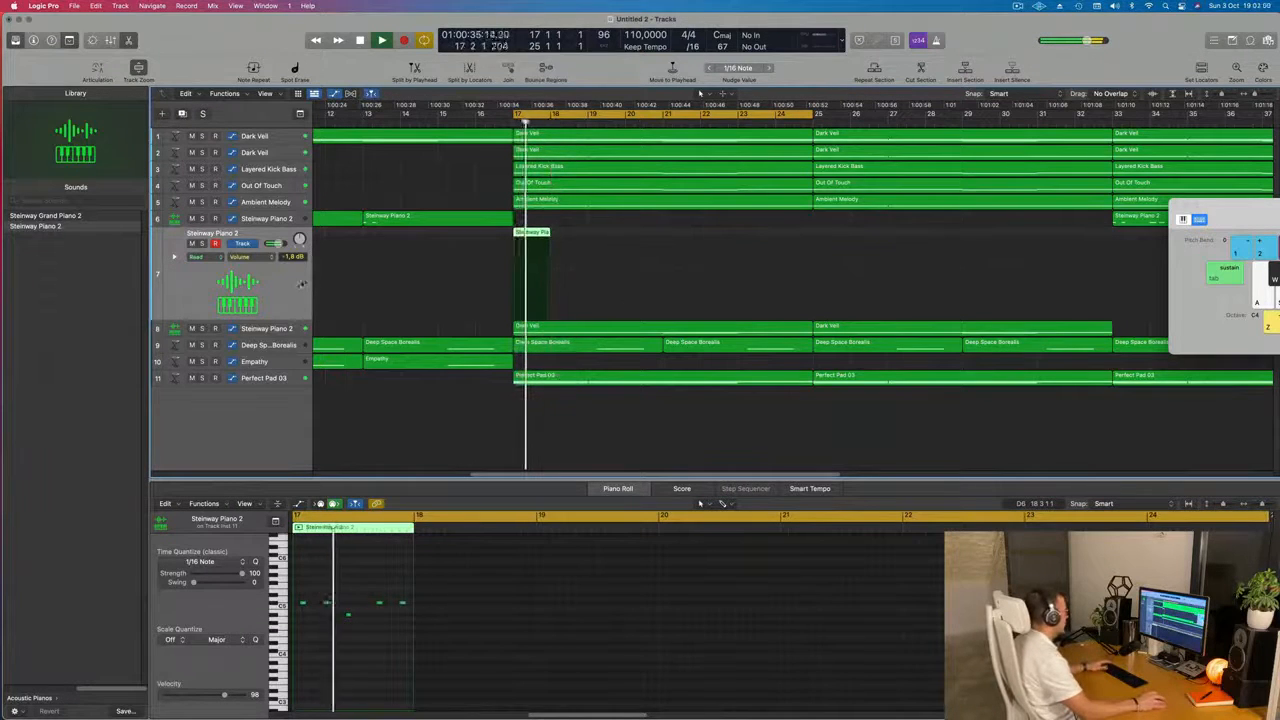
key(shift+Return)
key(space)
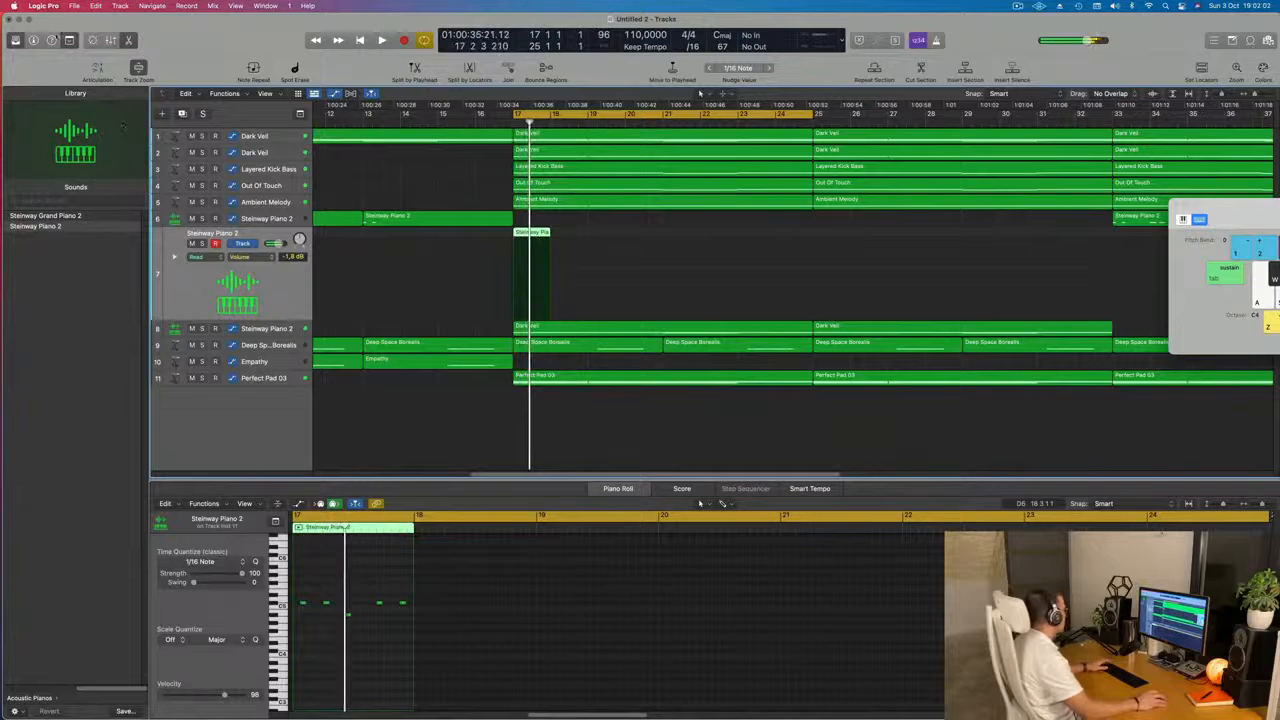
Step: Show the inspector and lower the Steinway Piano 2 melody track's volume to -5.0 dB
click(54, 41)
click(54, 41)
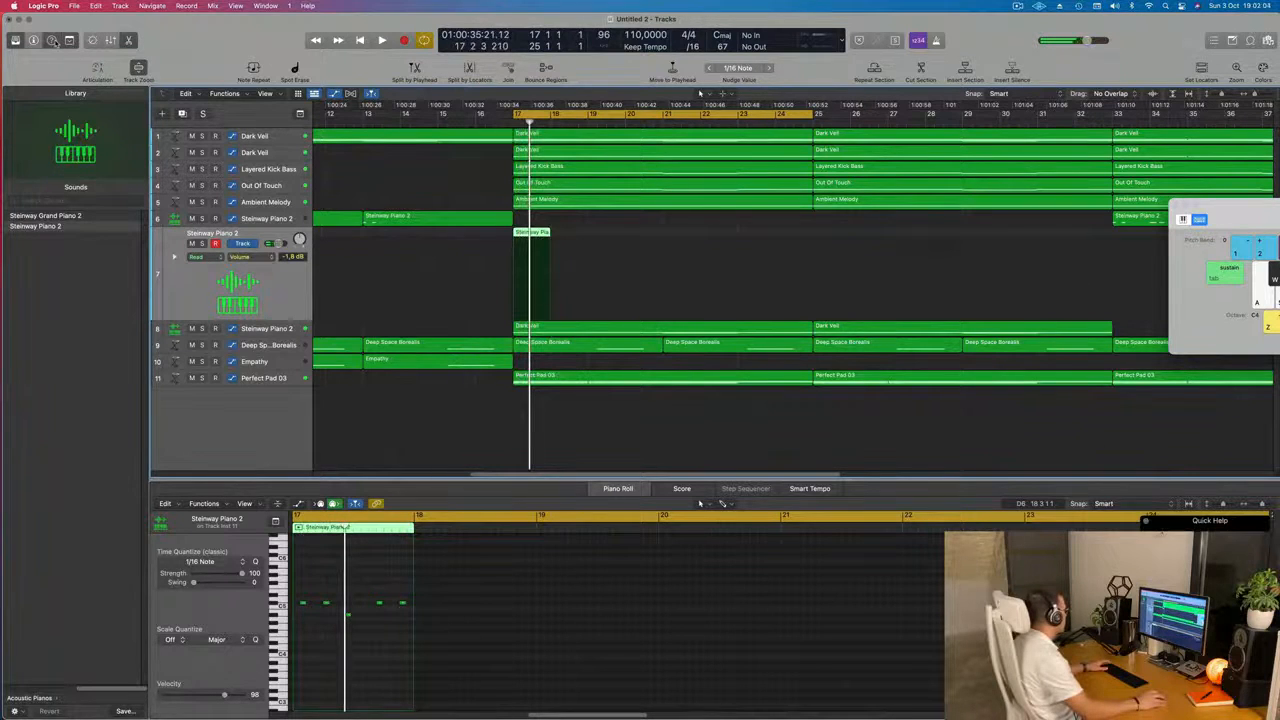
click(33, 41)
key(shift+Return)
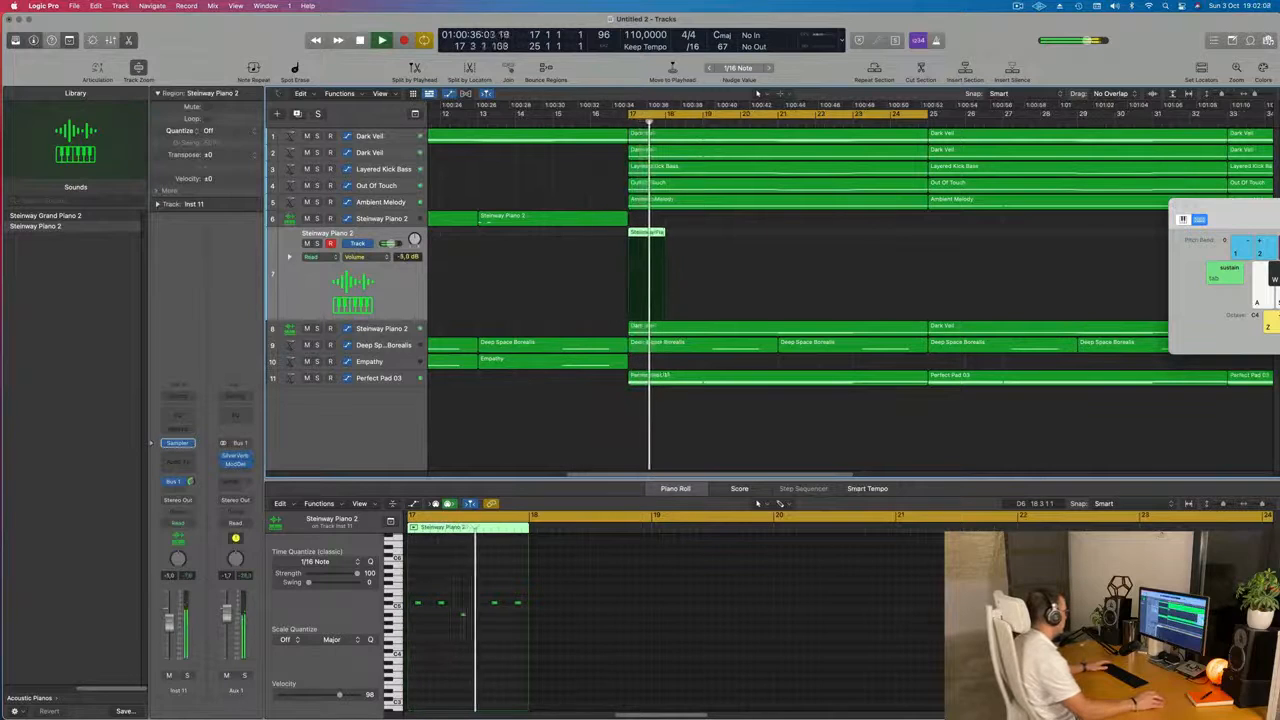
key(space)
Step: Try nudging all five notes of the one-bar piano region a sixteenth later and earlier during playback
key(space)
scroll(455, 638, up, 3)
scroll(455, 638, up, 2)
scroll(457, 636, left, 4)
key(space)
drag(477, 584, 693, 655)
key(alt+Right)
key(space)
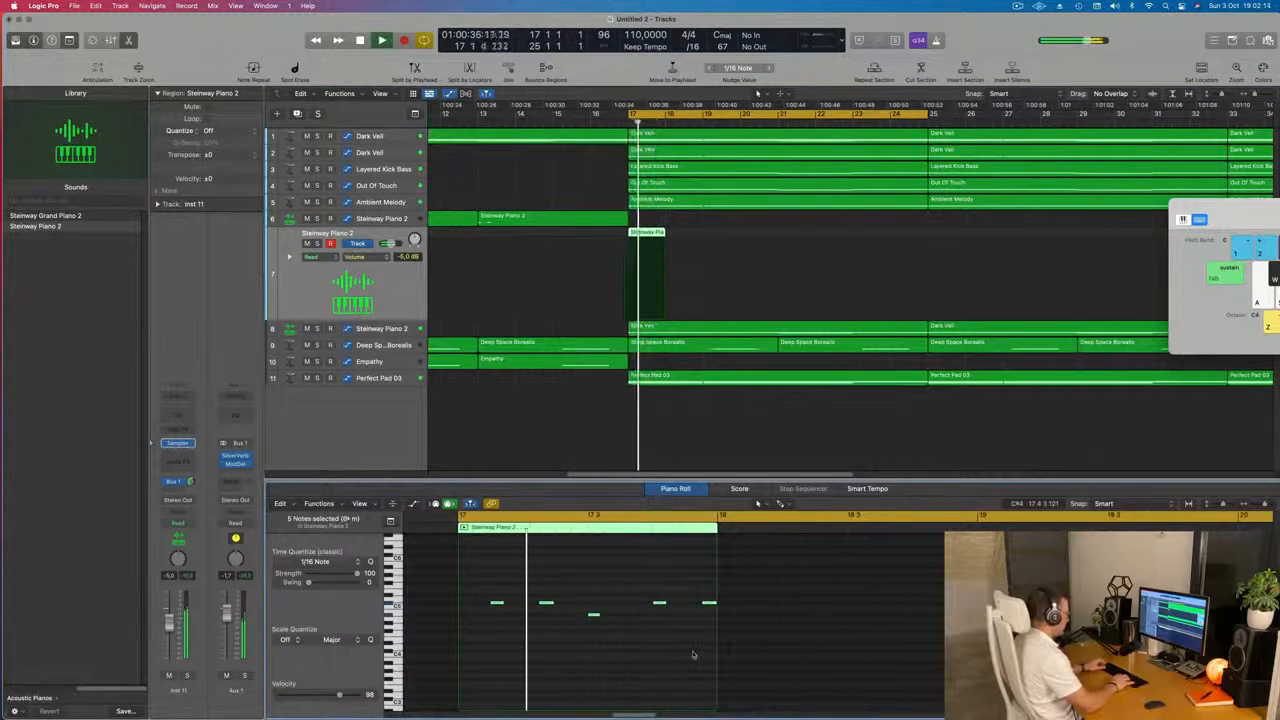
key(alt+Left)
key(alt+Left)
key(space)
key(space)
key(alt+Right)
key(space)
key(space)
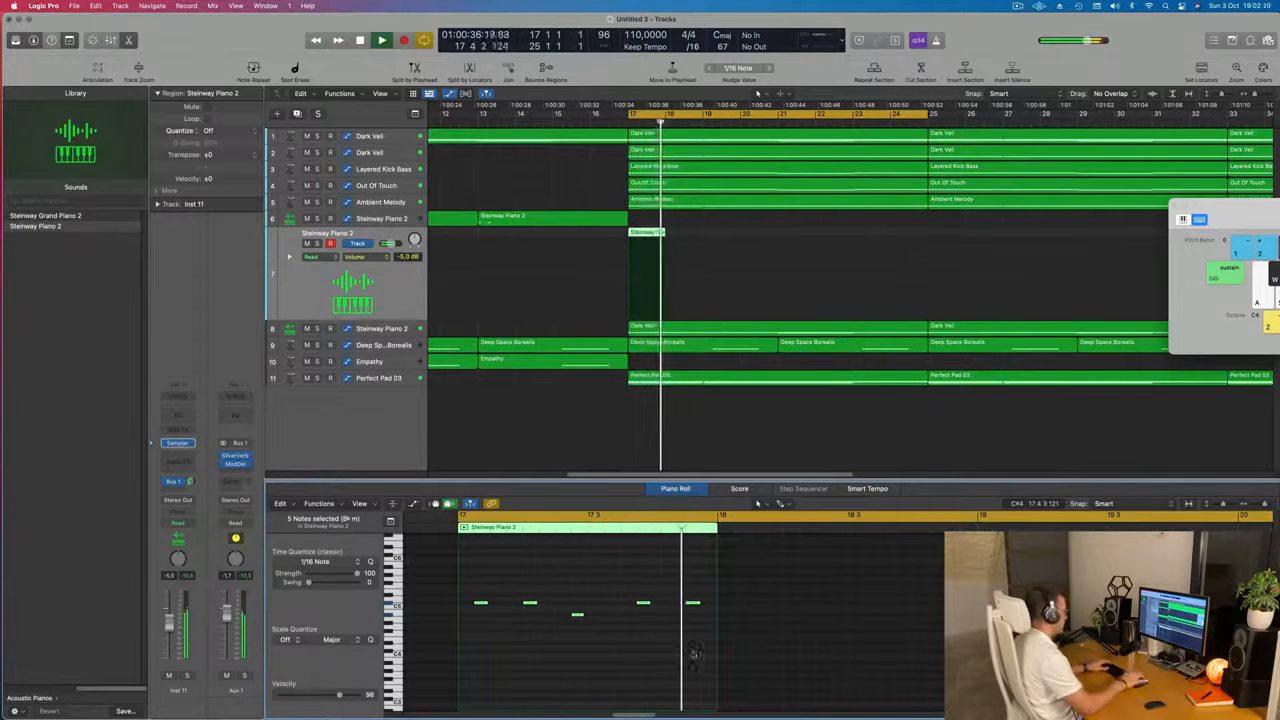
key(space)
key(space)
key(space)
key(space)
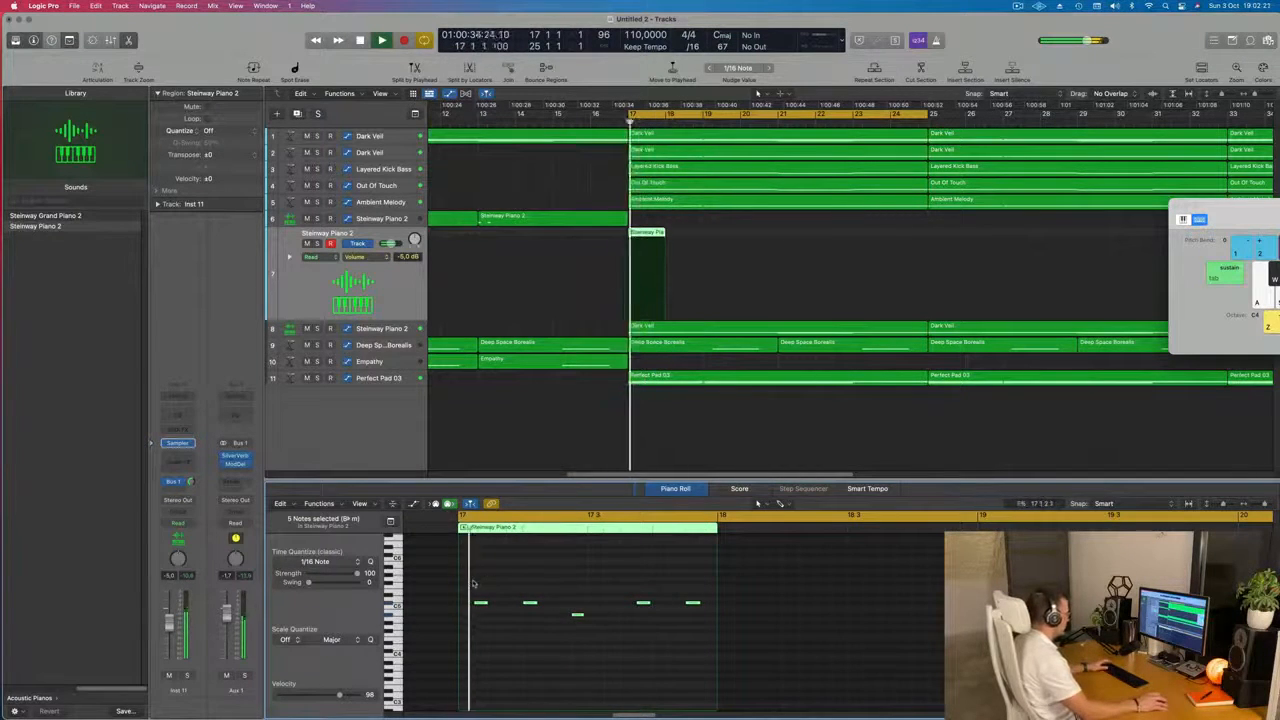
Step: Nudge the first note of the one-bar piano region one sixteenth later and play it back
click(480, 602)
key(space)
key(space)
key(space)
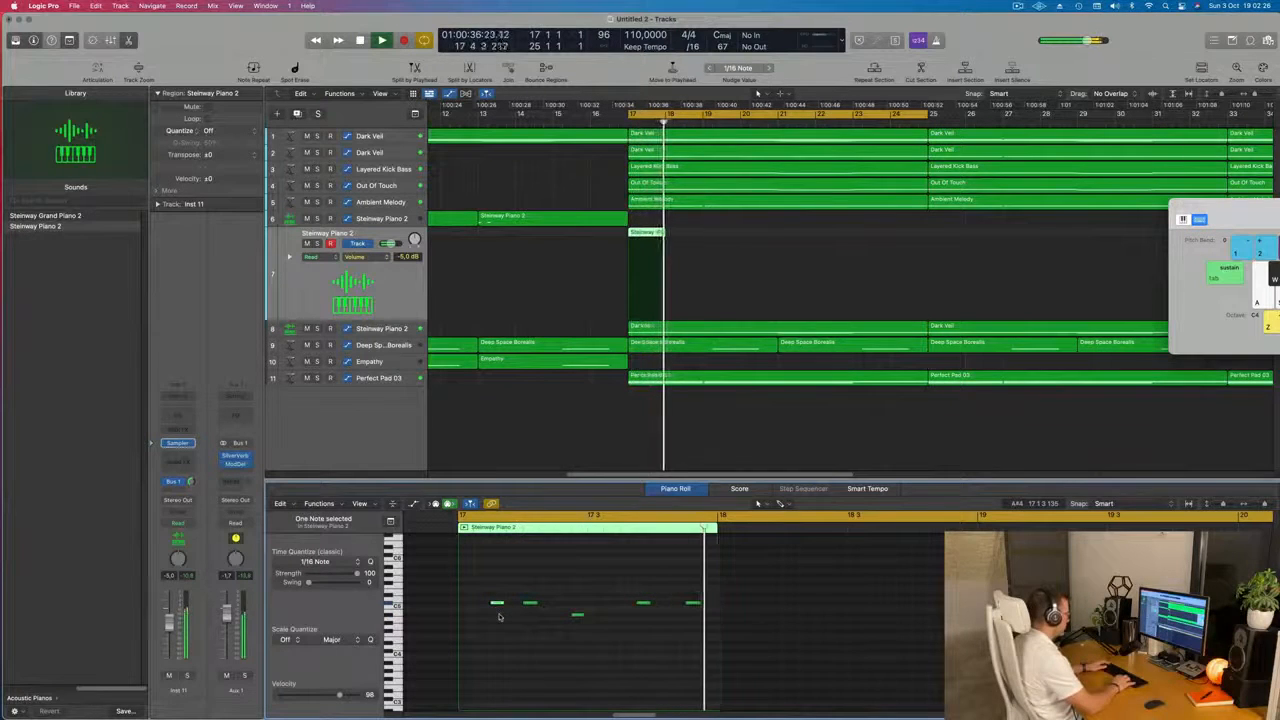
Step: Replay the one-bar piano melody region, delete it from bar 17 and resume playback without it
key(space)
key(space)
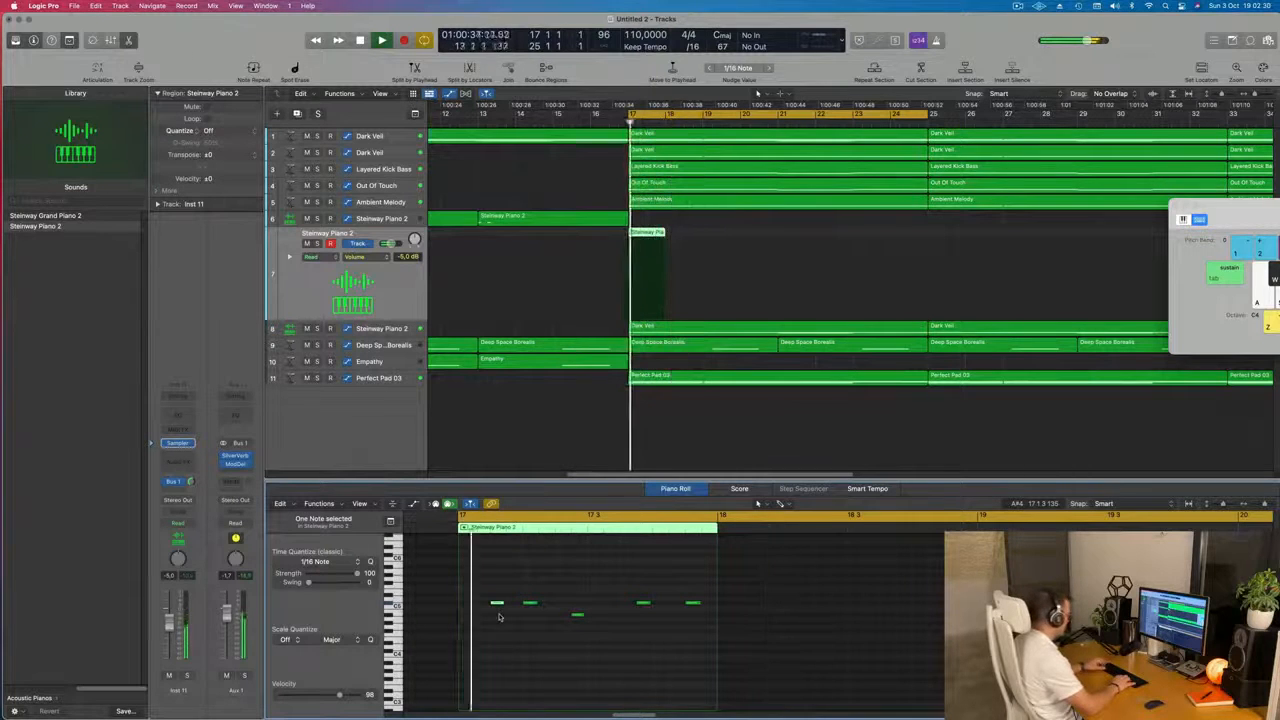
click(682, 231)
click(661, 232)
key(Delete)
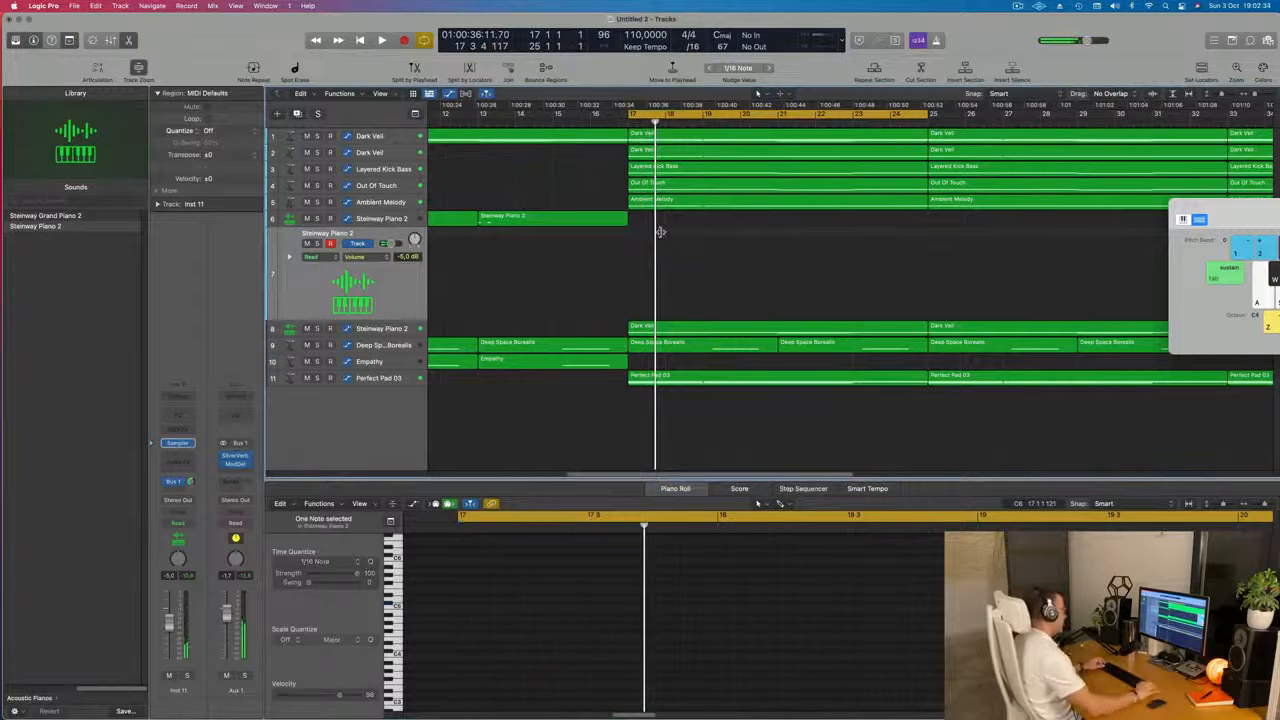
ctrl+alt+click(661, 232)
key(space)
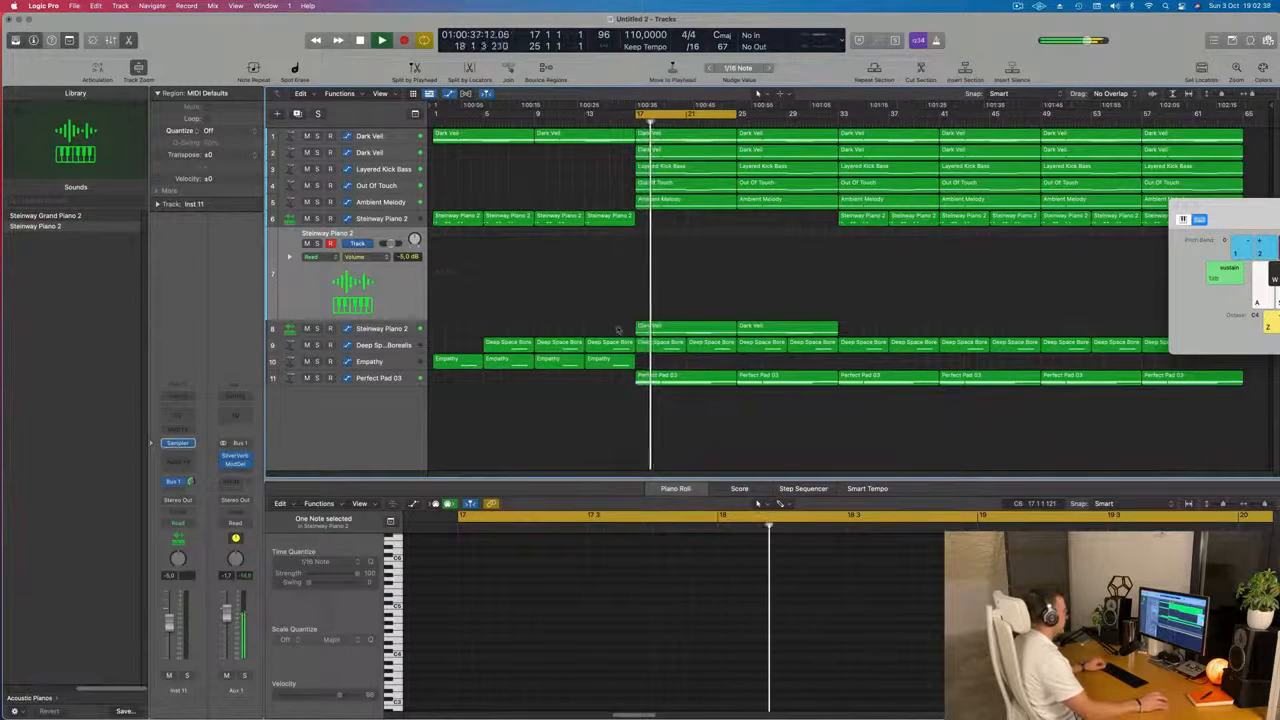
Step: Audition the Steinway Piano 2 track that holds the Dark Veil regions in solo, clear the solo and restart playback
click(366, 330)
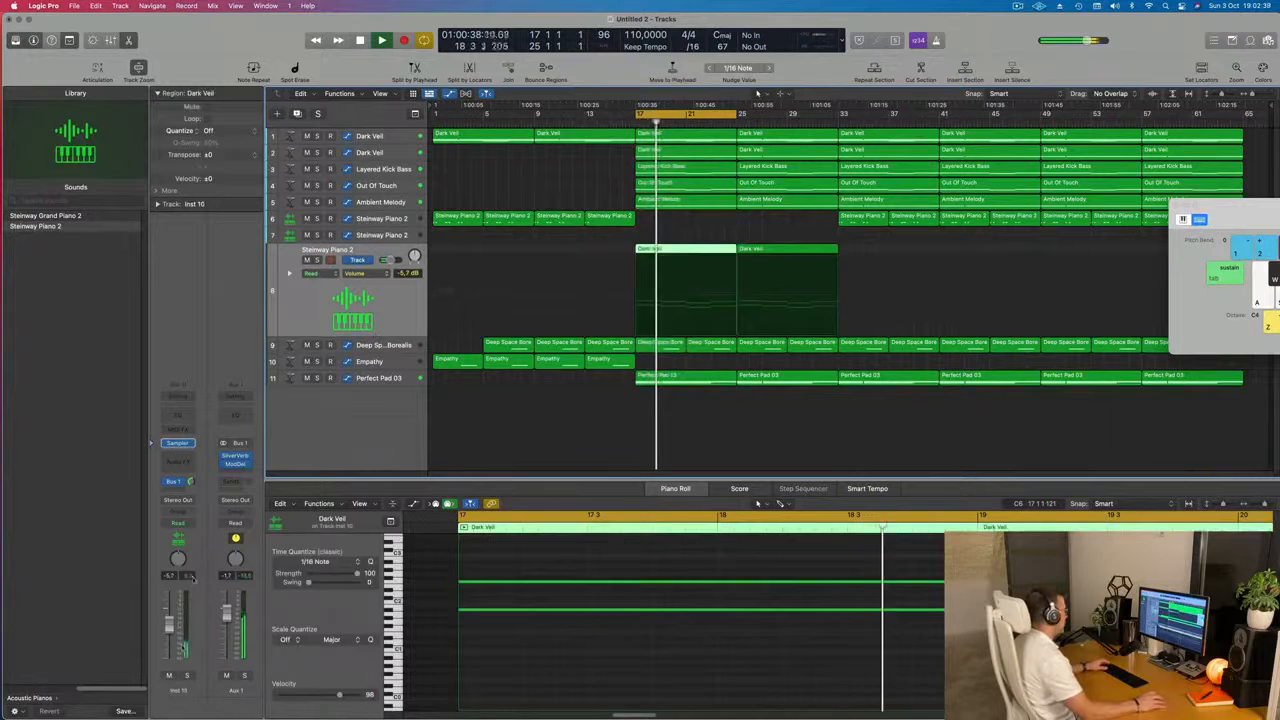
click(188, 676)
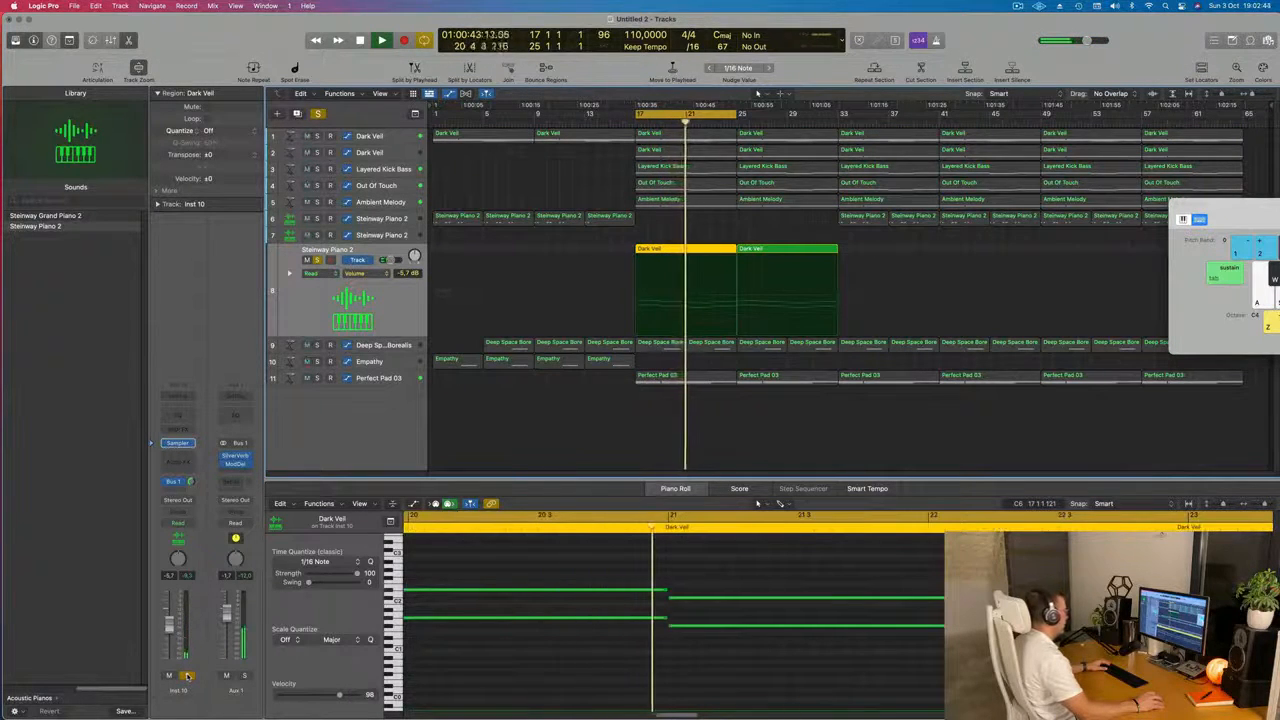
click(188, 676)
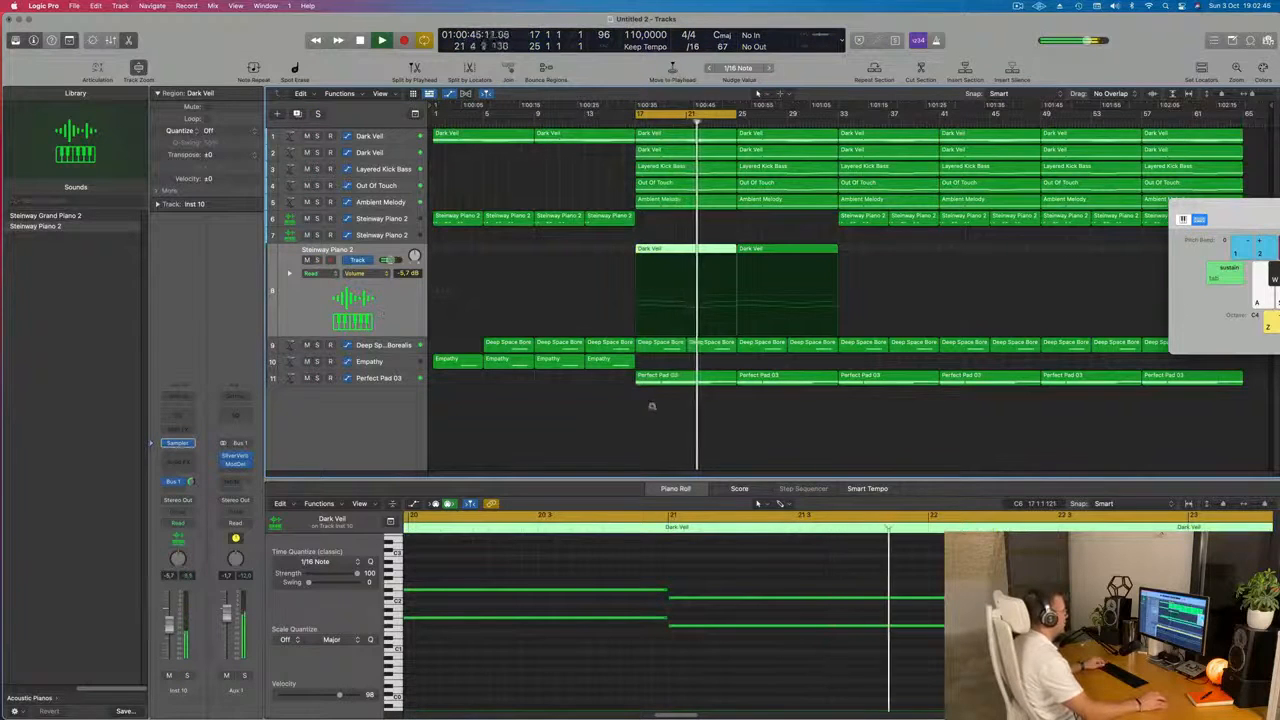
key(space)
key(space)
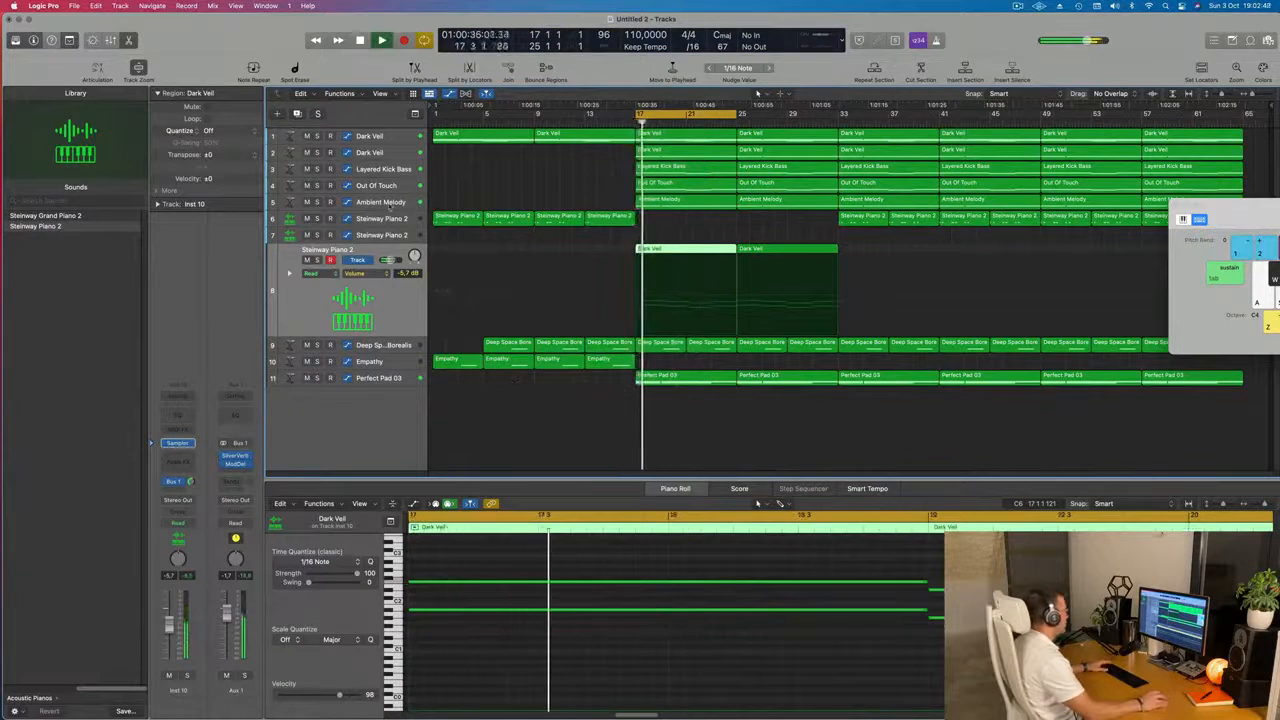
Step: Audition the Ambient Melody track in solo from bar 17, clear the solo and restart playback
click(390, 205)
key(space)
key(space)
click(318, 212)
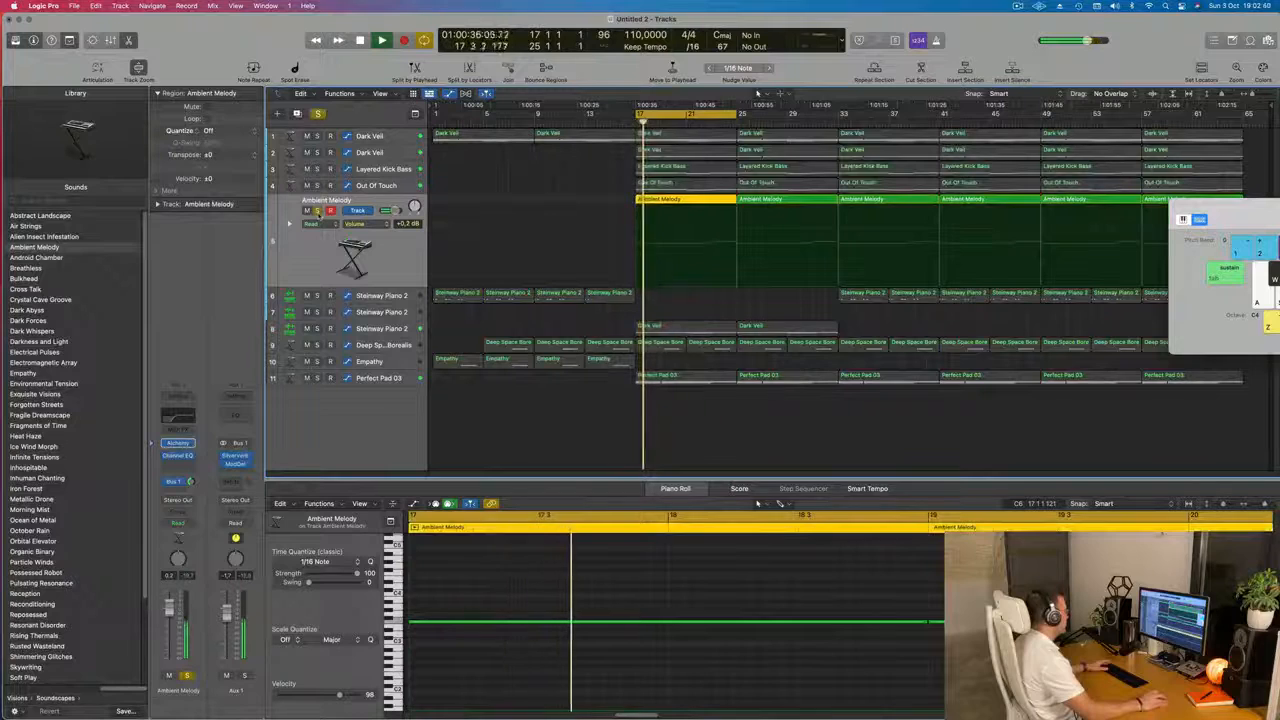
click(318, 212)
key(space)
key(space)
Step: Solo Out Of Touch and Layered Kick Bass in turn, and move the Layered Kick Bass track to the end of the track list
click(318, 186)
click(318, 186)
click(317, 169)
click(317, 169)
drag(384, 171, 382, 405)
key(space)
key(space)
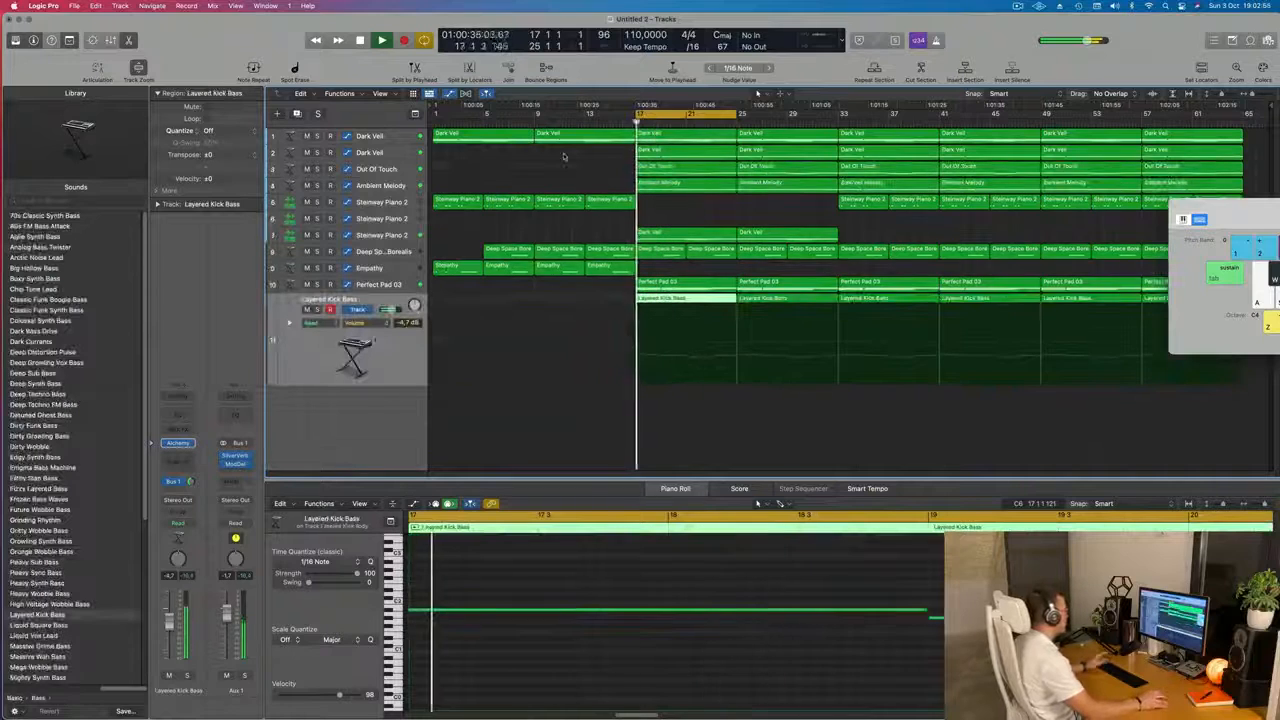
Step: Rename the first Dark Veil track as Main Pad and restart playback
click(377, 137)
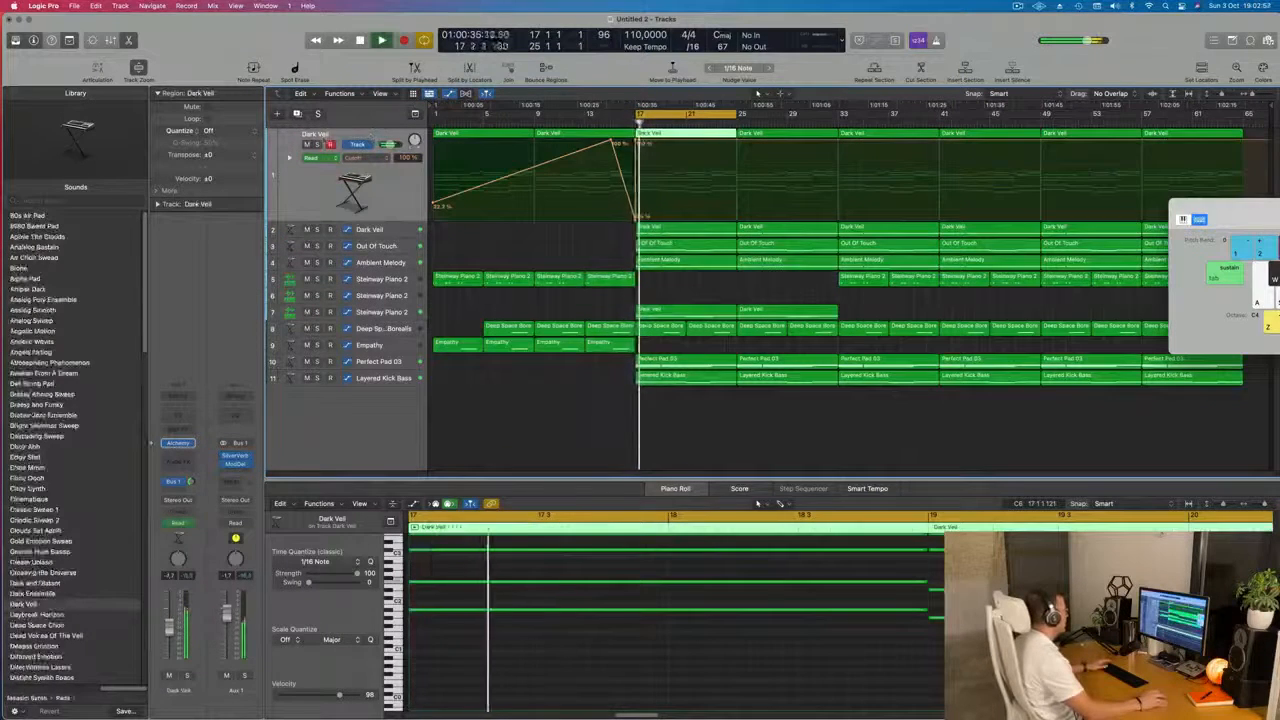
text(Main Pad)
key(Return)
key(space)
key(space)
Step: Extend the cycle to bar 33 and shape Main Pad's Cutoff automation to dip to about 40% at bar 25 and reach 100% at bar 33
click(740, 145)
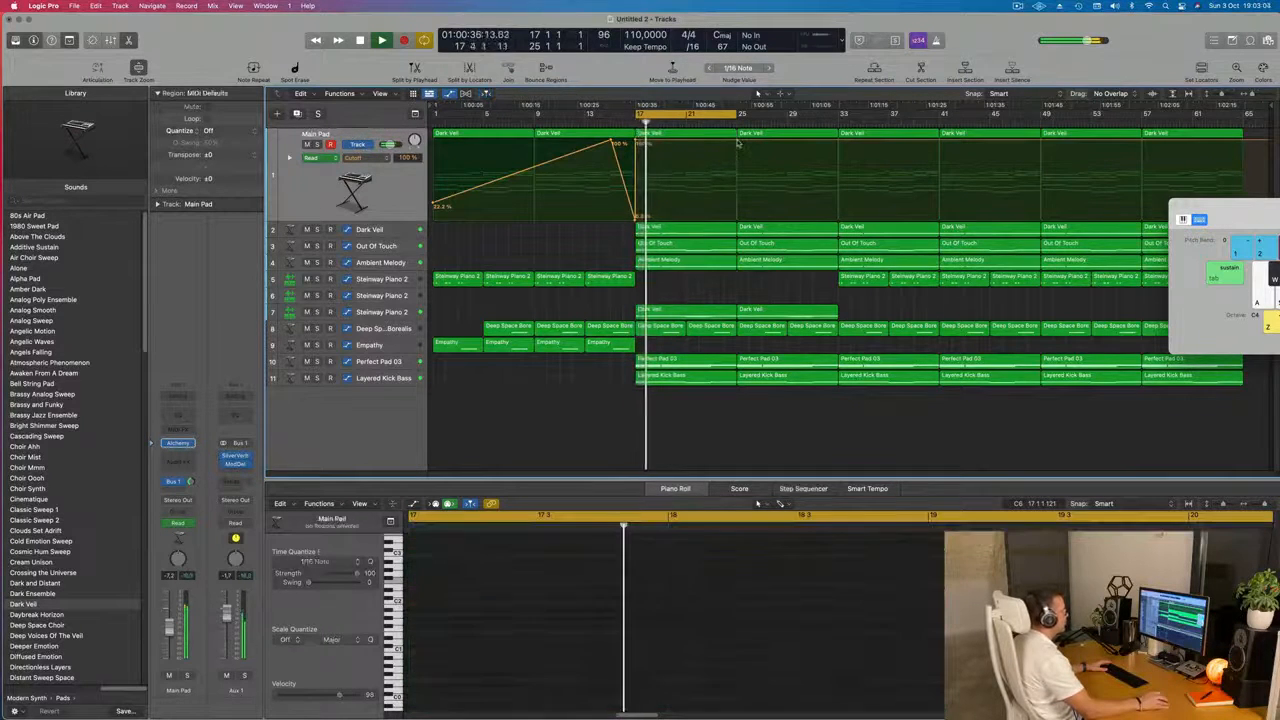
drag(736, 115, 838, 115)
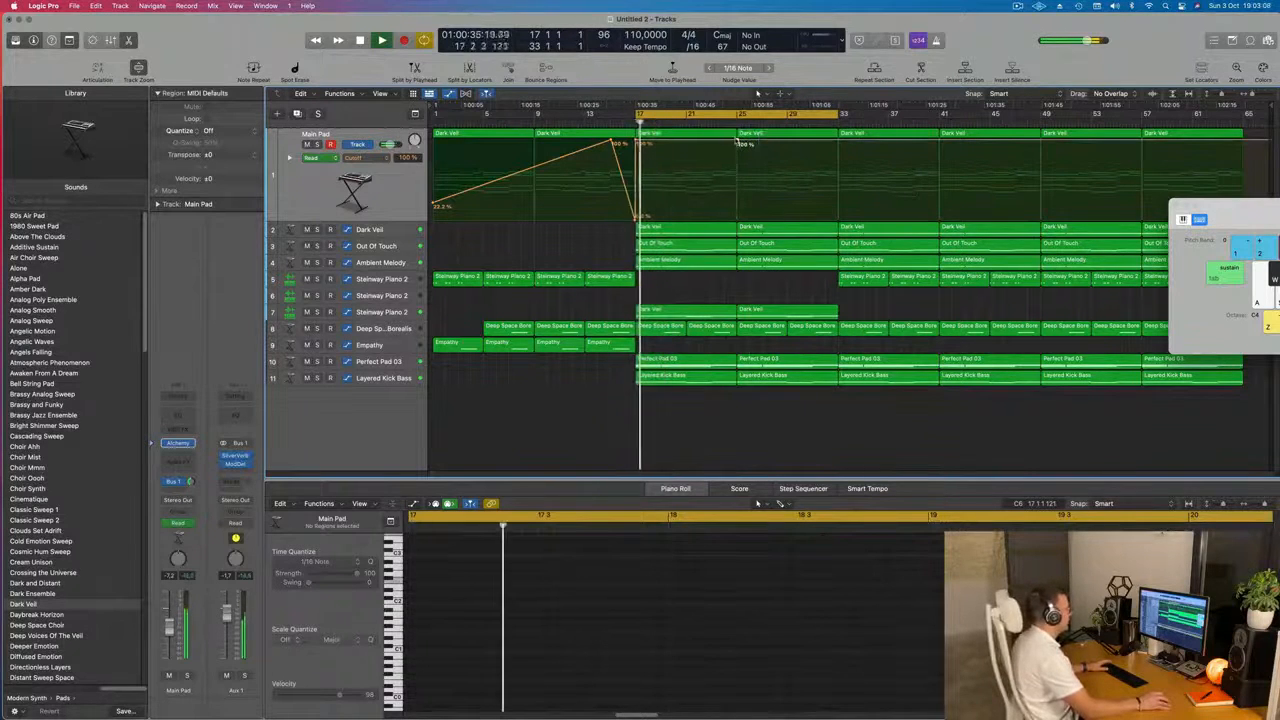
drag(738, 143, 738, 190)
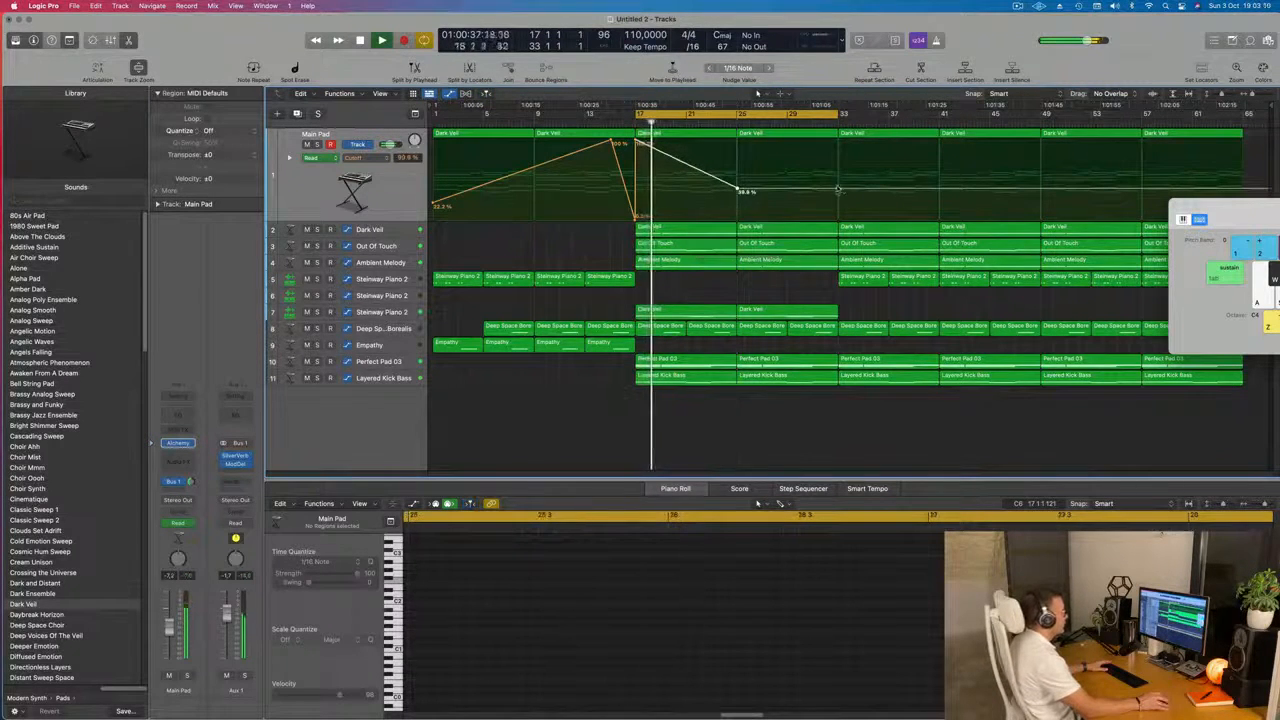
click(840, 192)
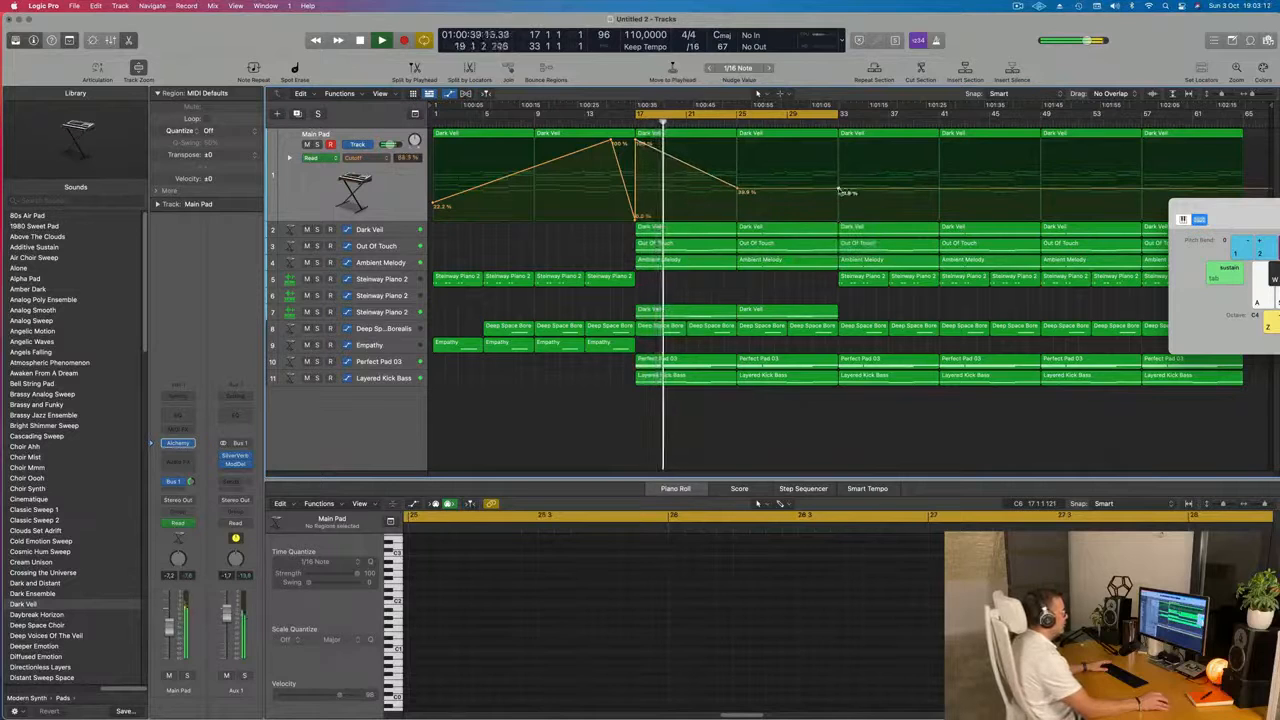
drag(840, 191, 840, 143)
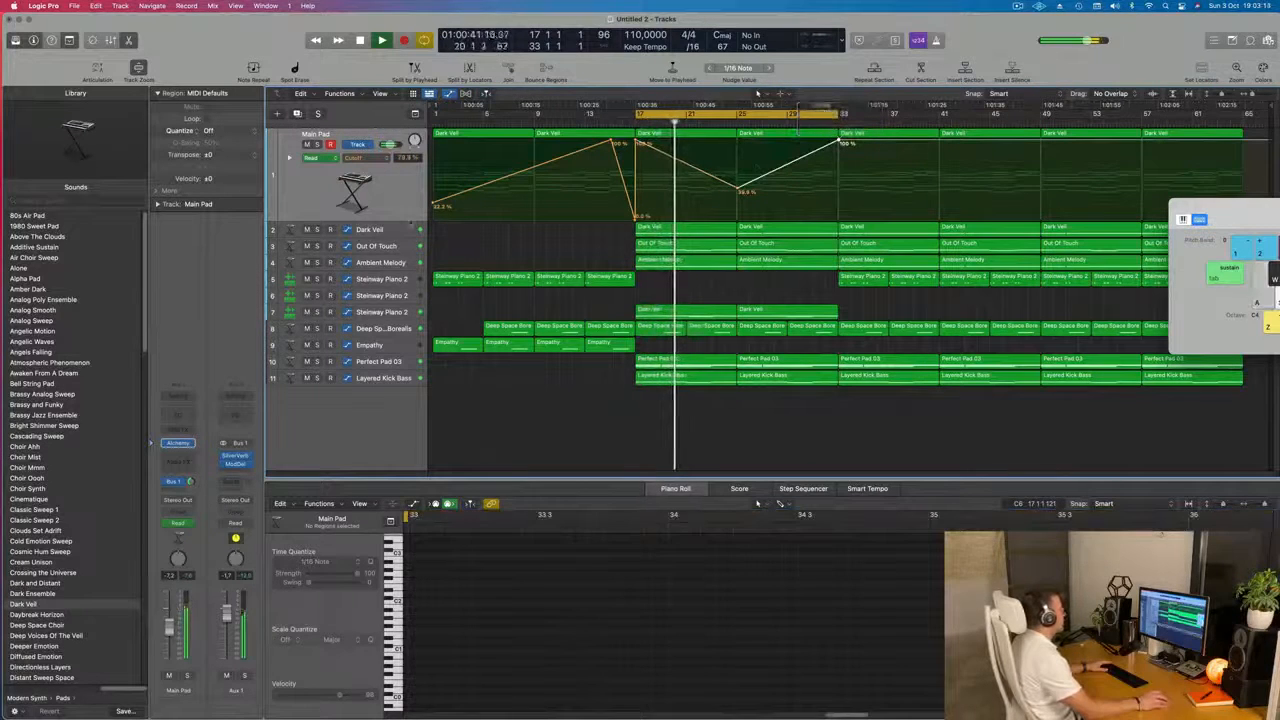
Step: Solo the remaining Dark Veil track, check its Alchemy instrument, rename the track as Space Piano and clear its solo
click(395, 229)
click(317, 161)
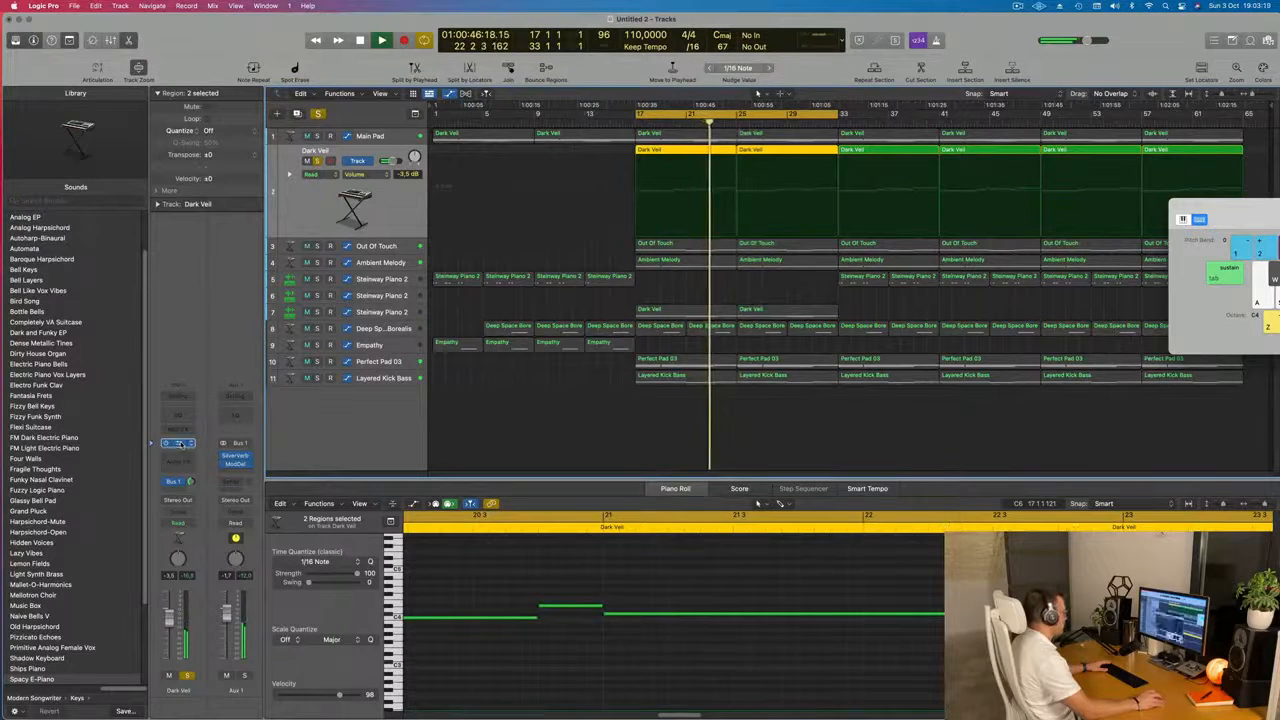
click(179, 443)
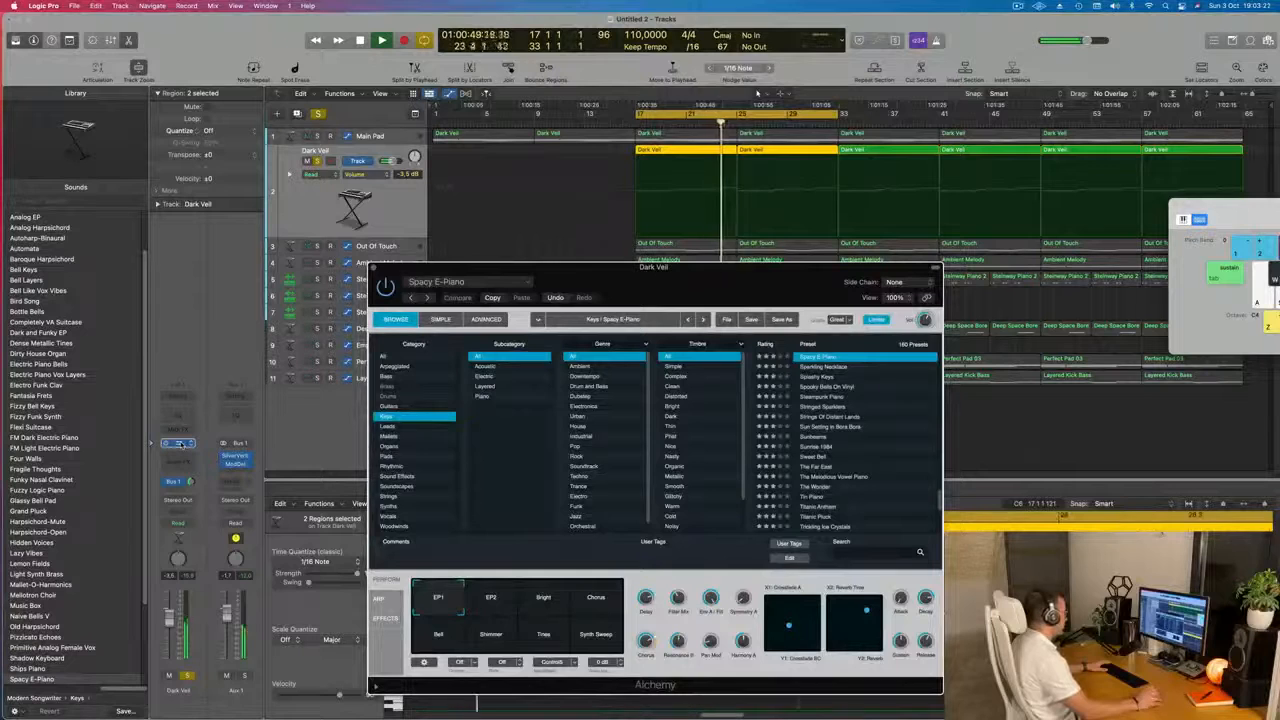
drag(746, 287, 1155, 408)
key(space)
key(space)
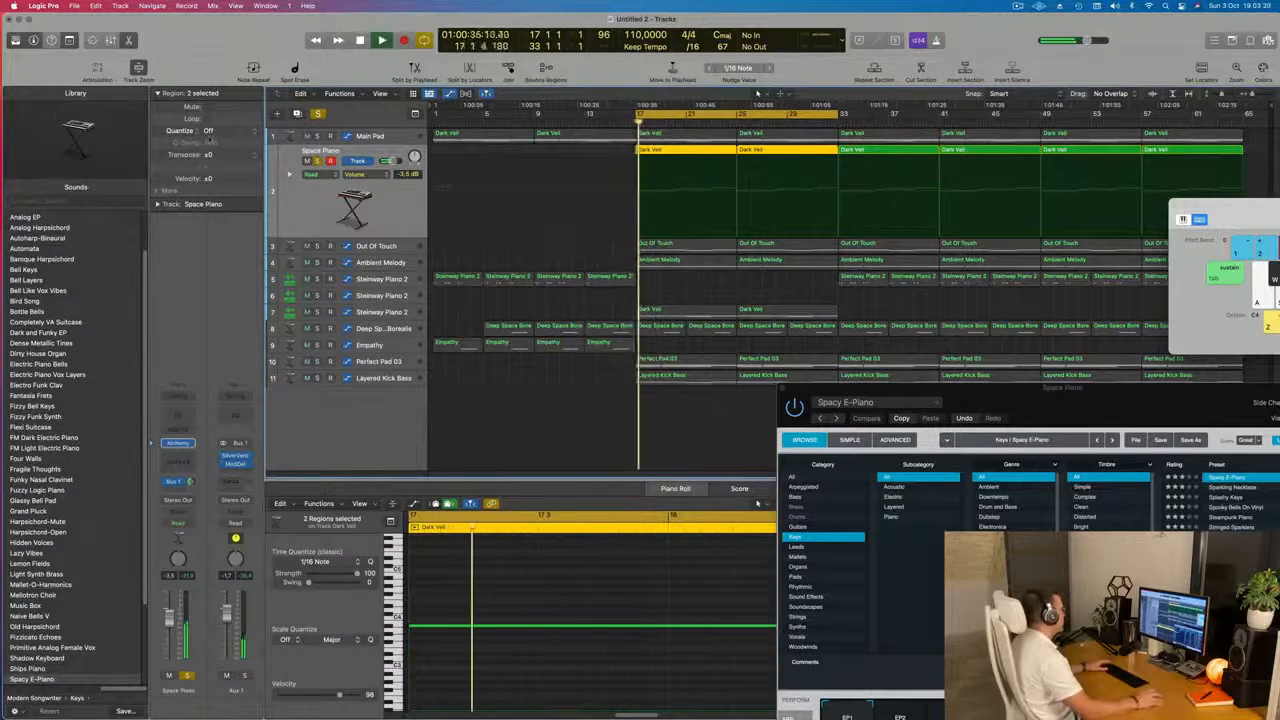
key(space)
key(space)
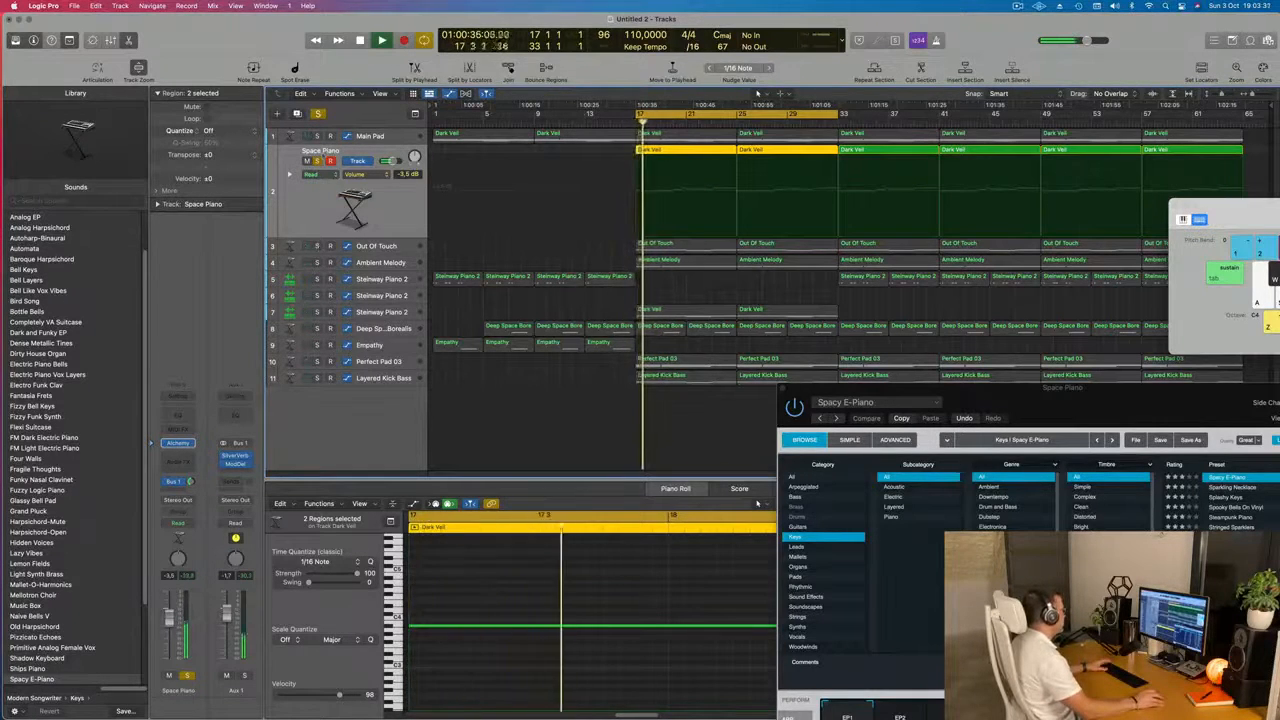
key(s)
key(space)
Step: Solo the Out Of Touch track, rename it as Brassy, and switch the solo to Ambient Melody
click(318, 247)
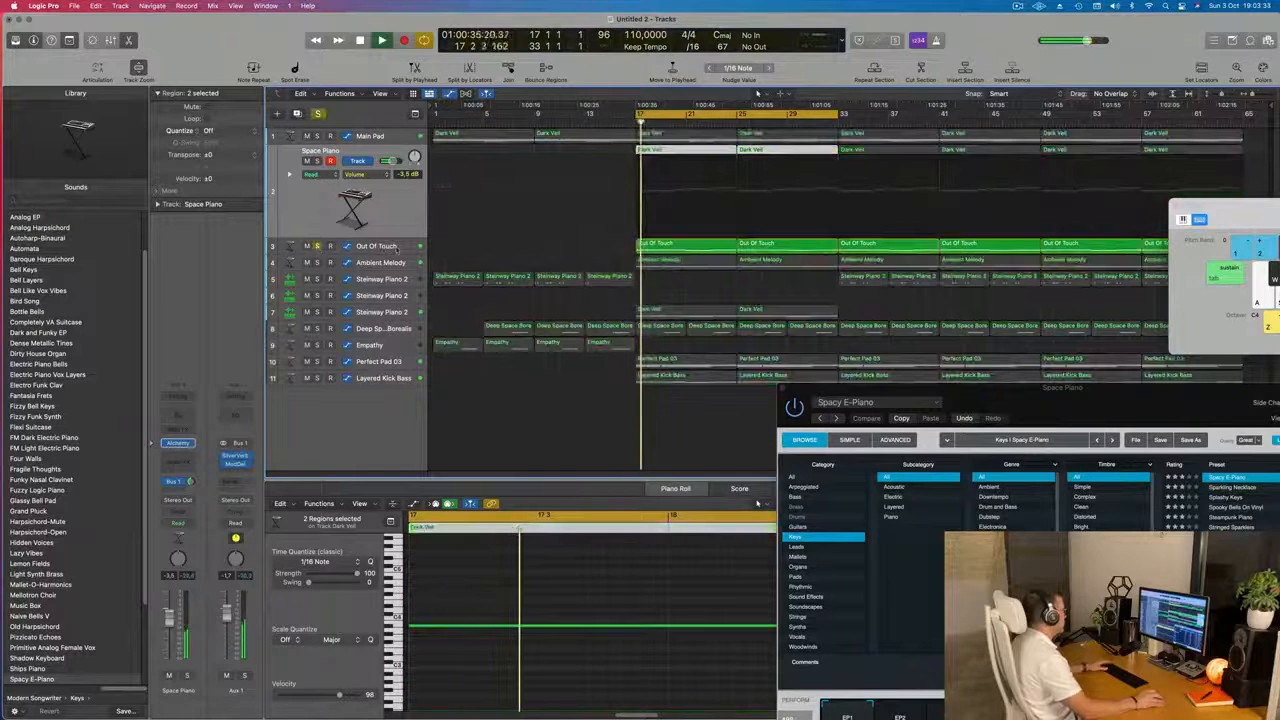
click(370, 247)
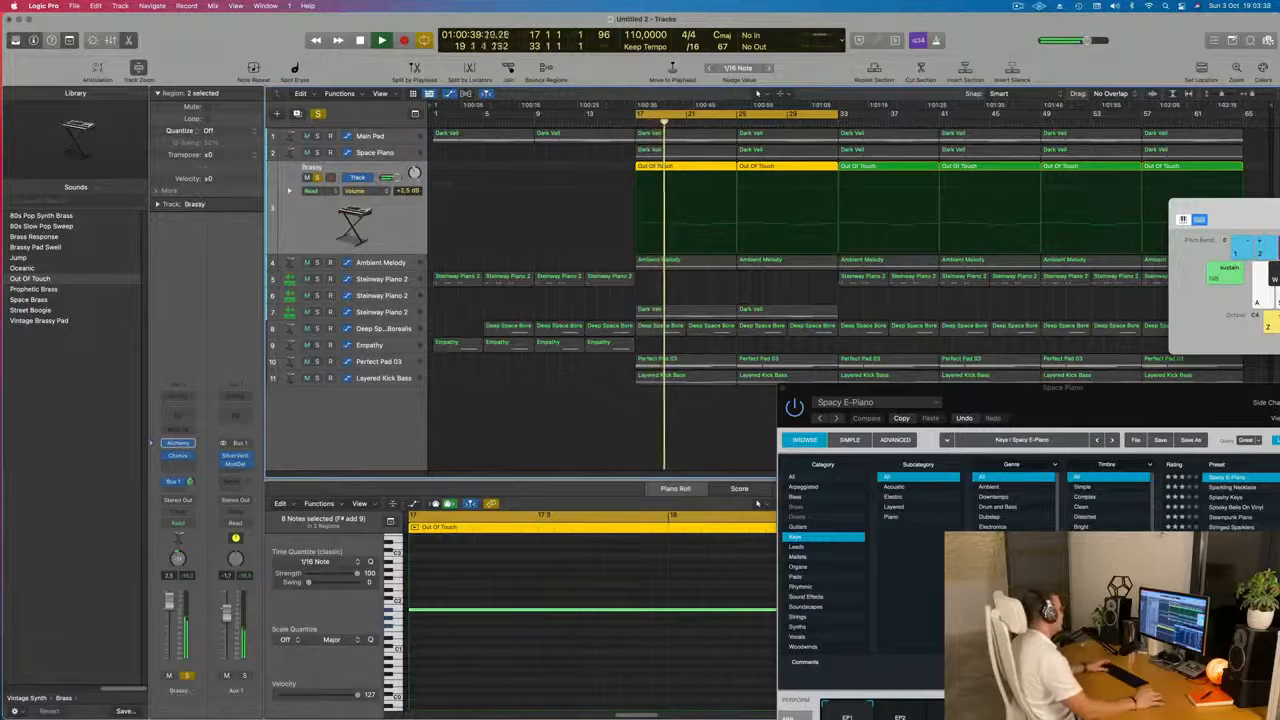
click(382, 262)
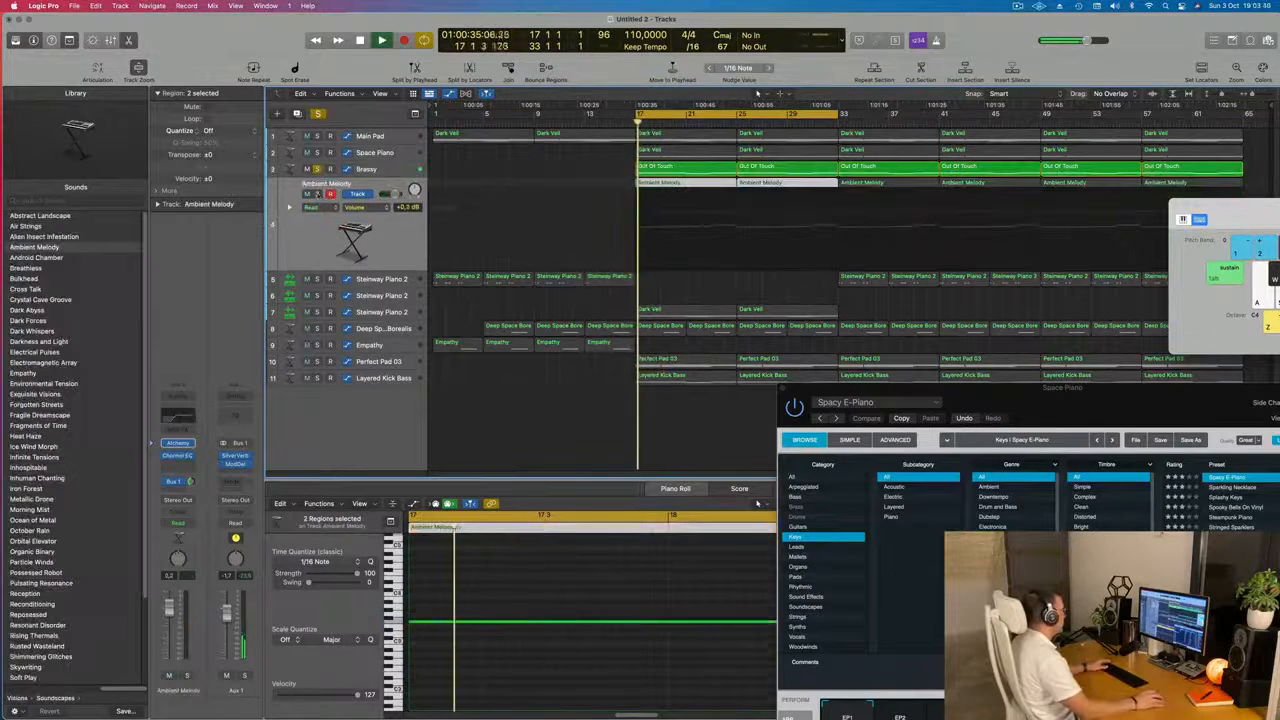
click(317, 194)
key(Return)
click(317, 169)
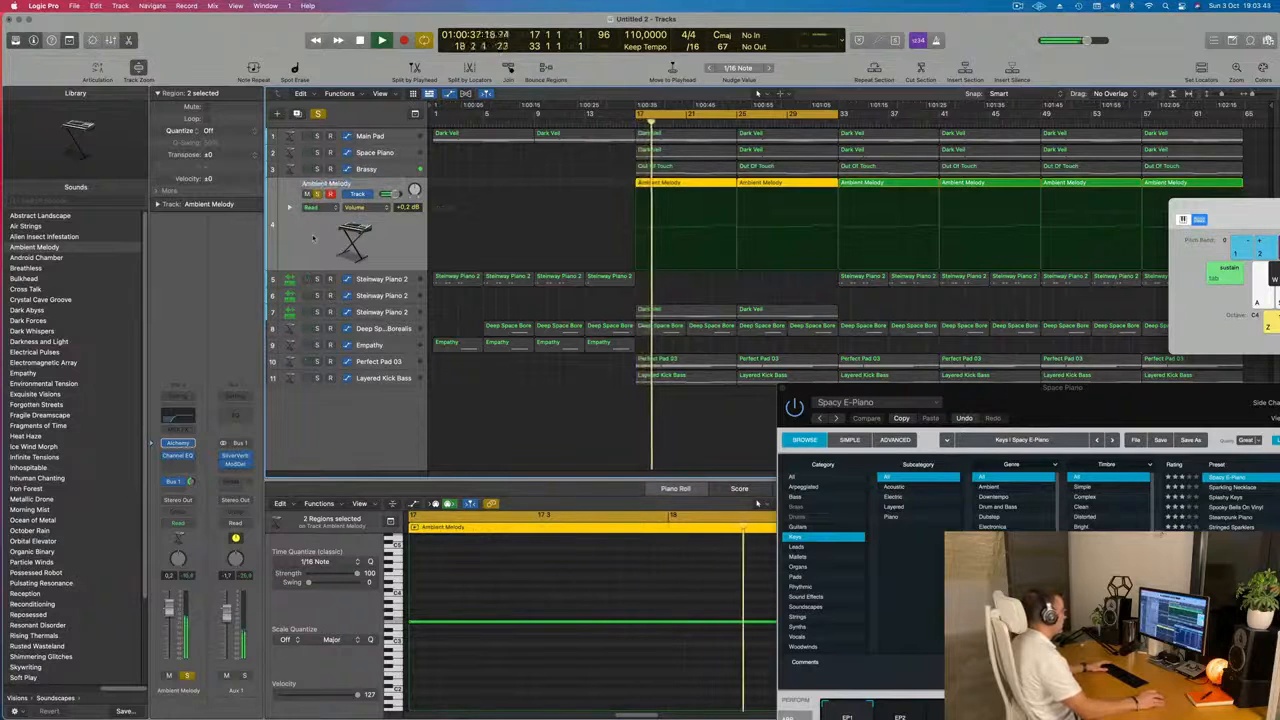
Step: Rename the first Steinway Piano 2 track as Main Piano and the one holding the Dark Veil regions as Low Piano
click(382, 280)
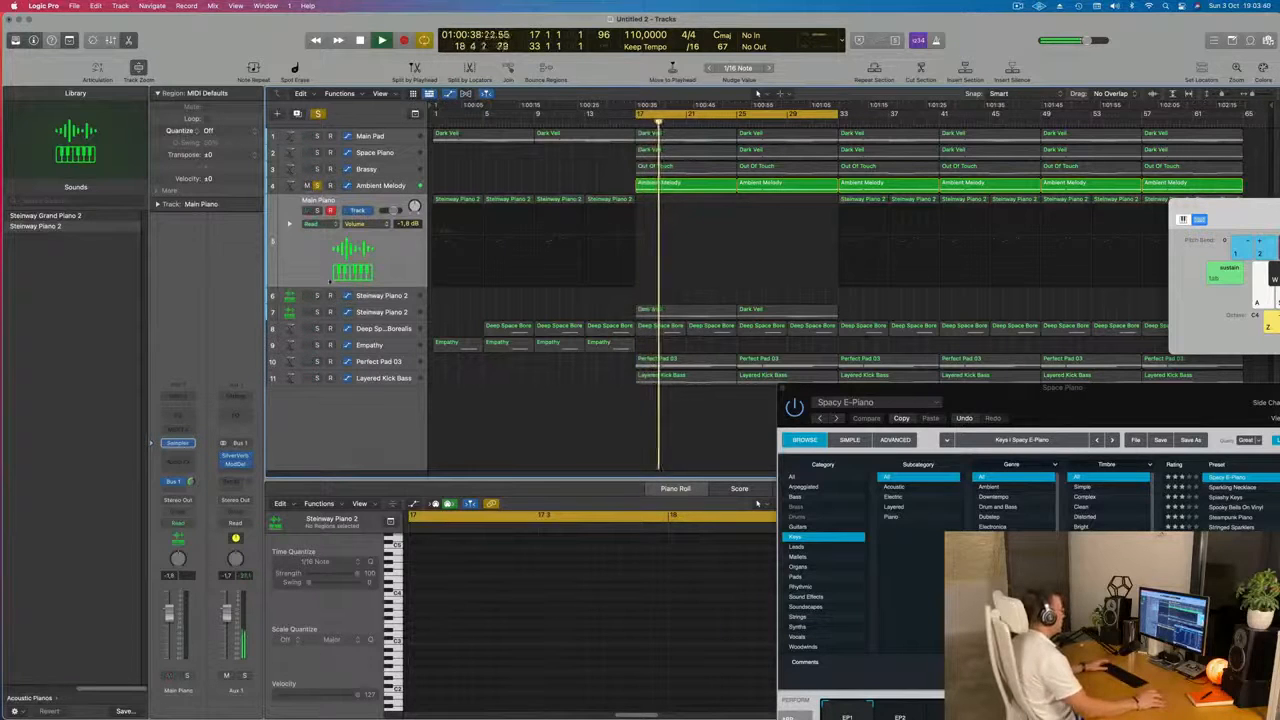
click(389, 314)
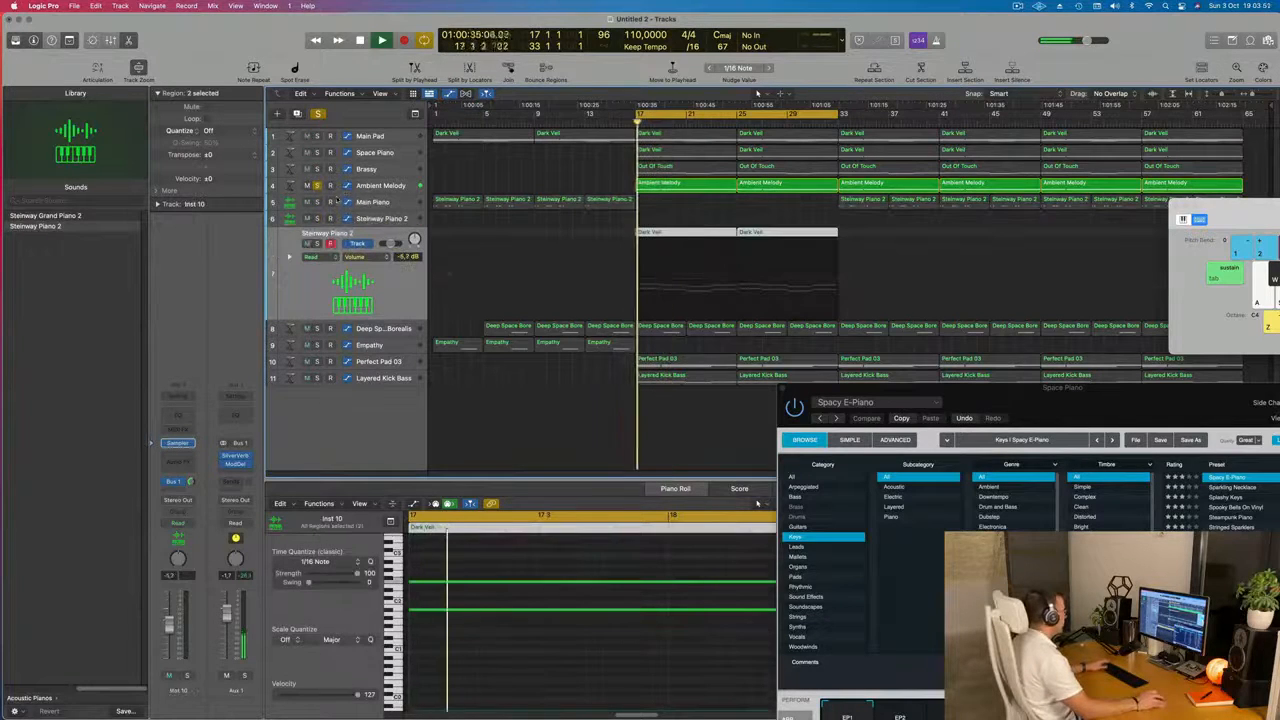
key(super+a)
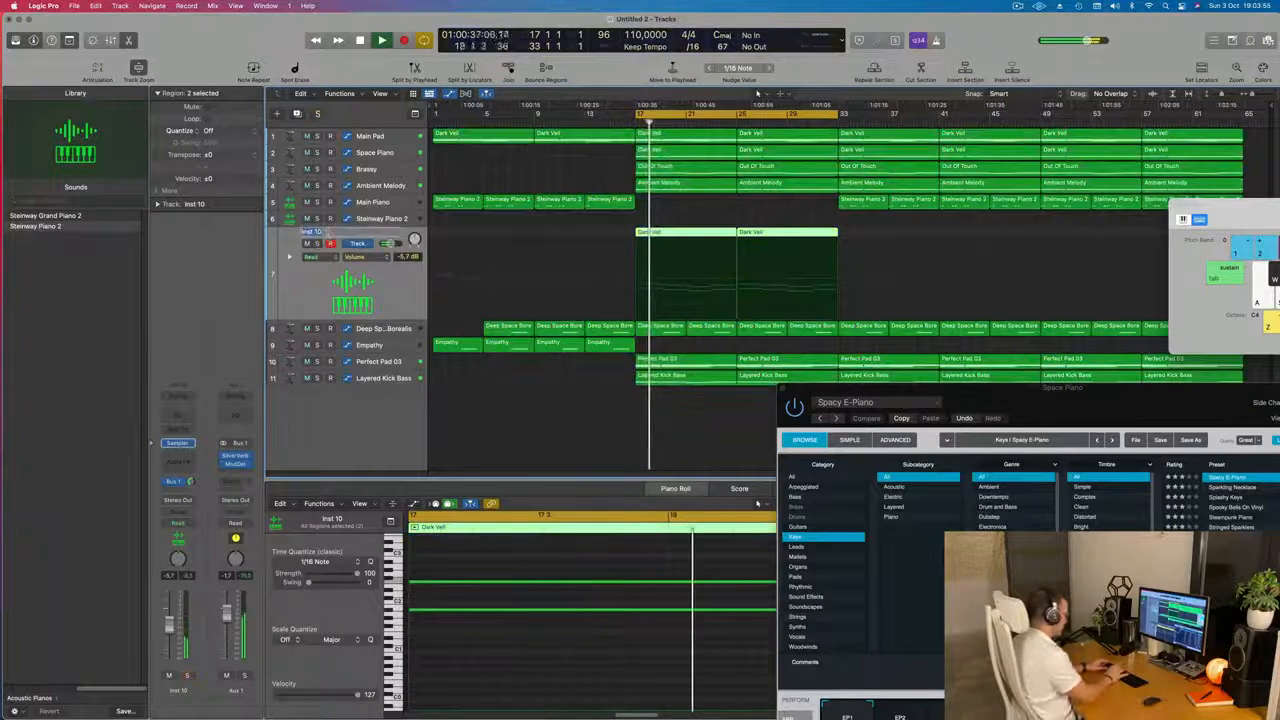
key(space)
key(space)
Step: Audition the Deep Space Borealis track in solo, rename it as Percussive Response and restart playback
key(Down)
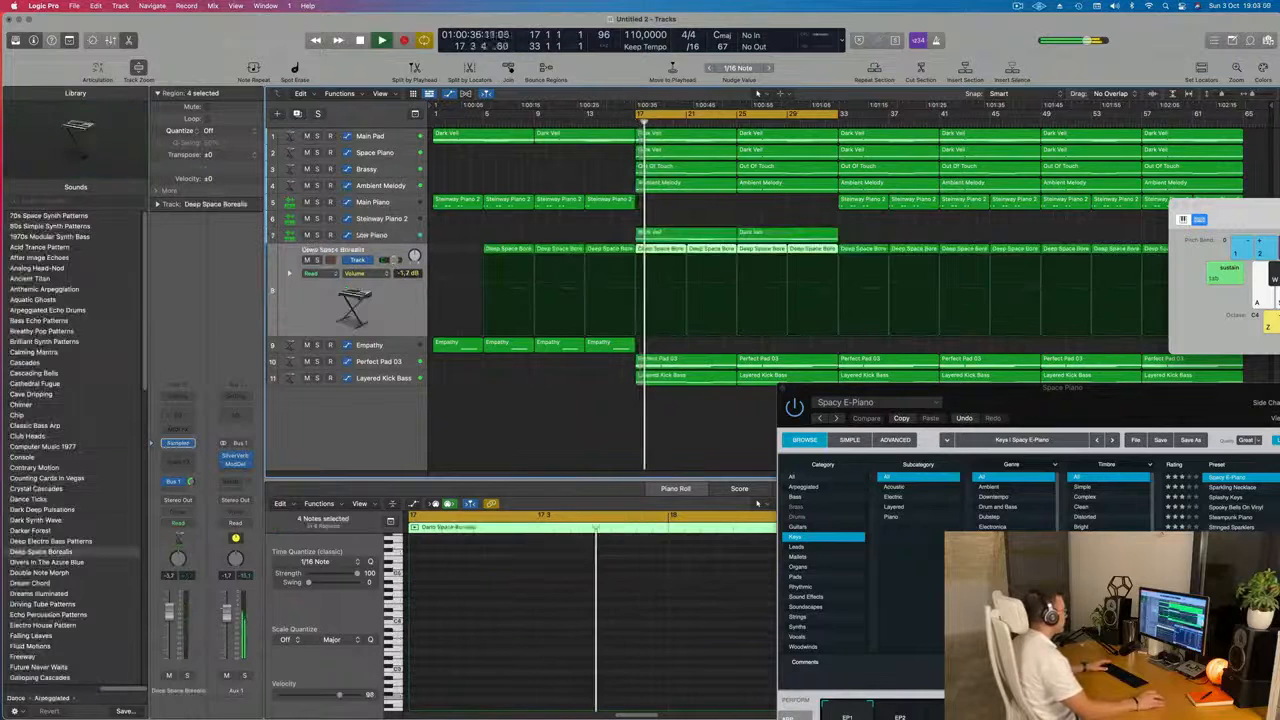
double_click(327, 250)
click(316, 260)
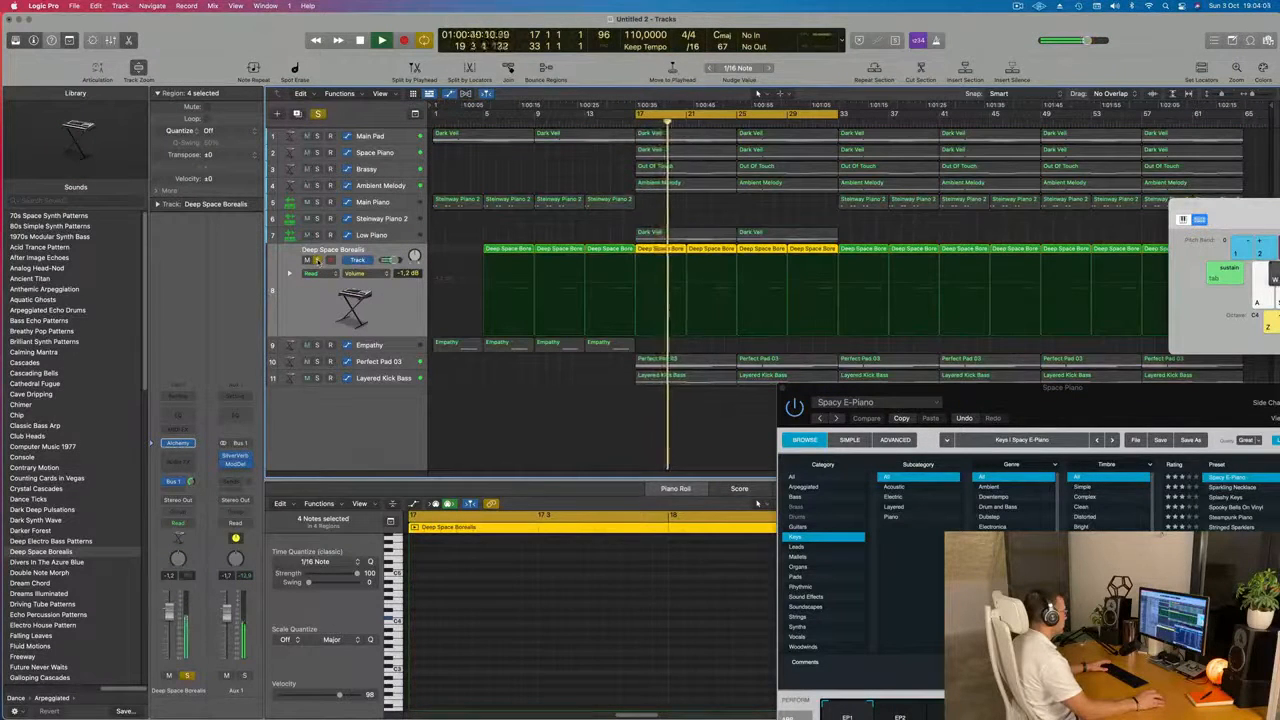
click(316, 260)
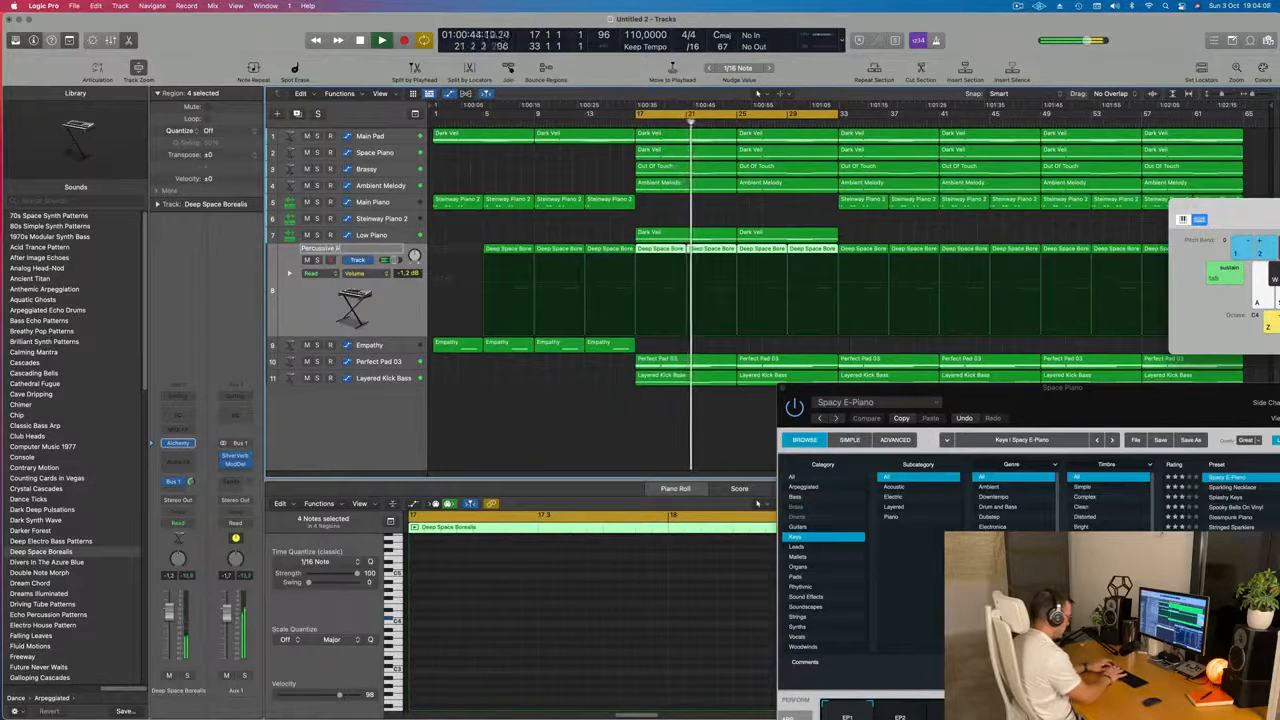
text(e)
key(Return)
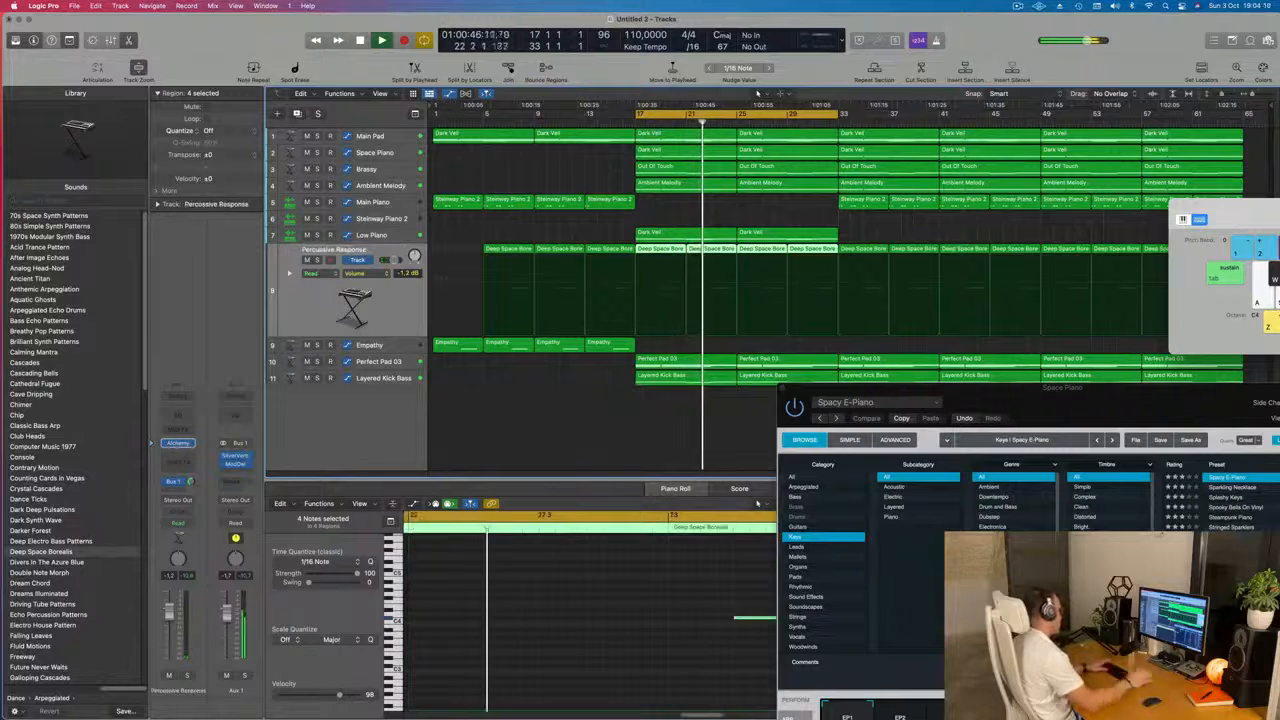
key(space)
key(space)
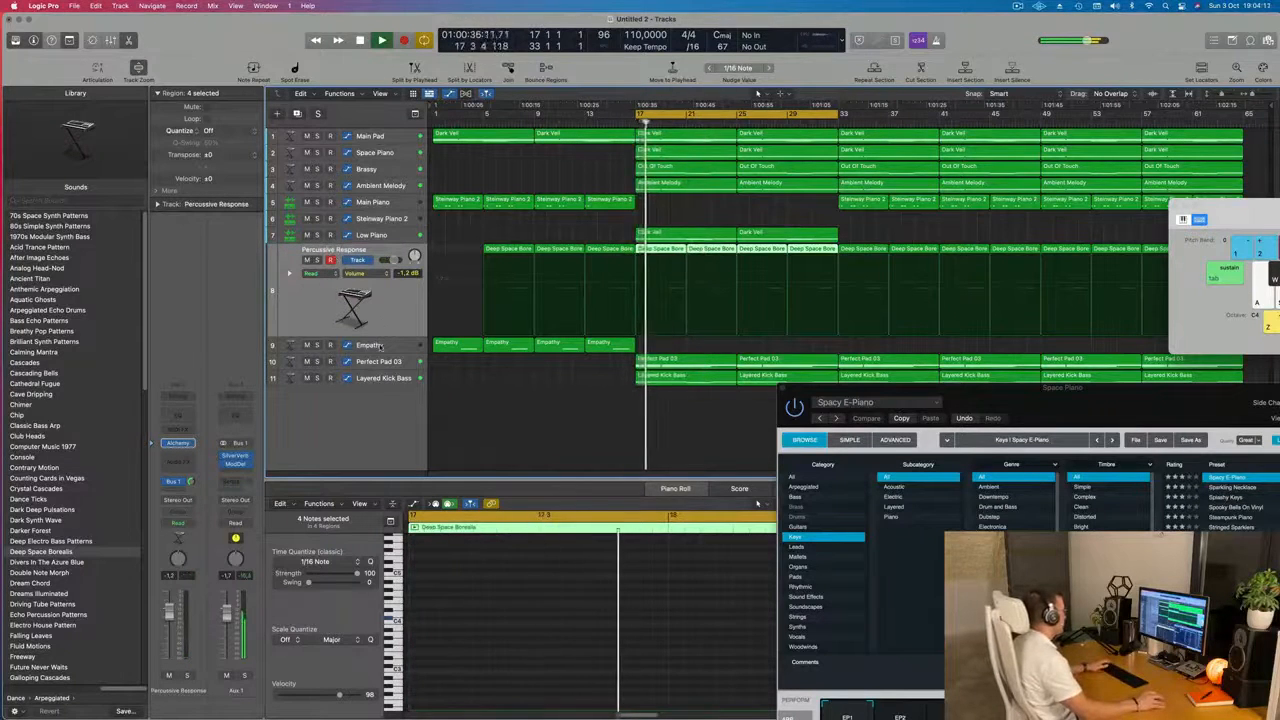
Step: Audition the Perfect Pad 03 track in solo, rename it as Top Pad and move it to the start of the track list
click(370, 345)
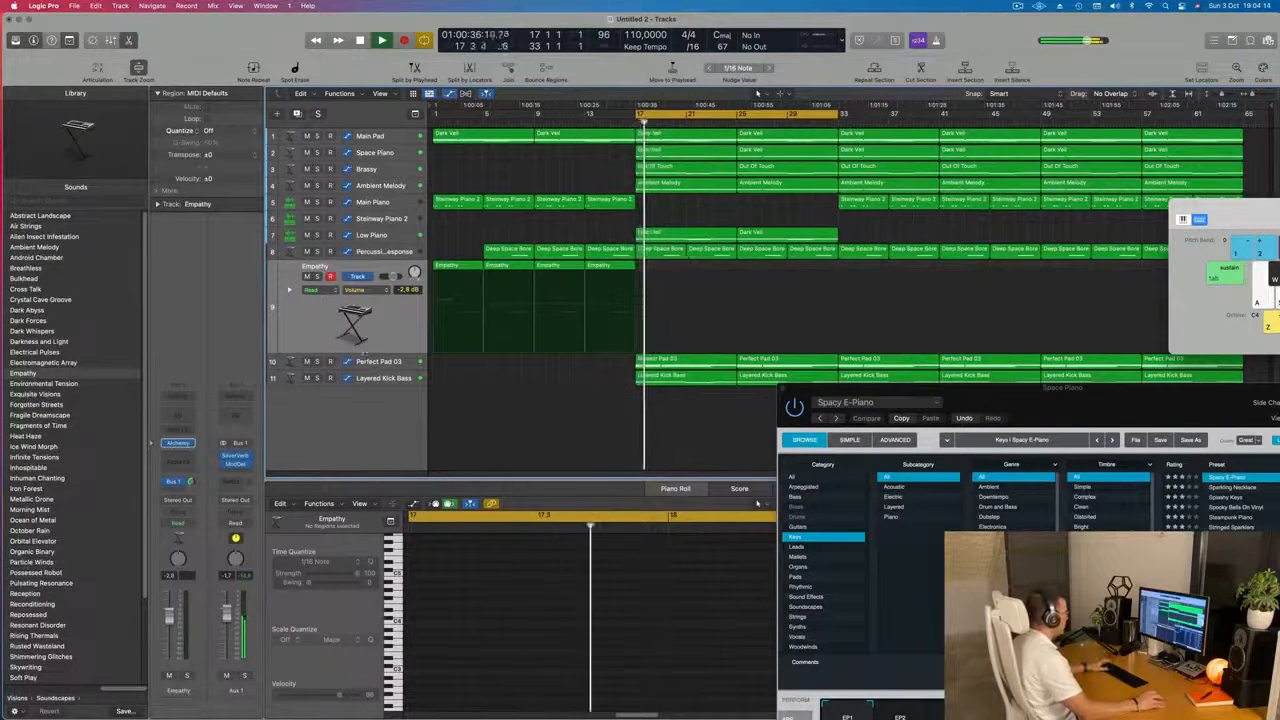
key(Down)
click(317, 293)
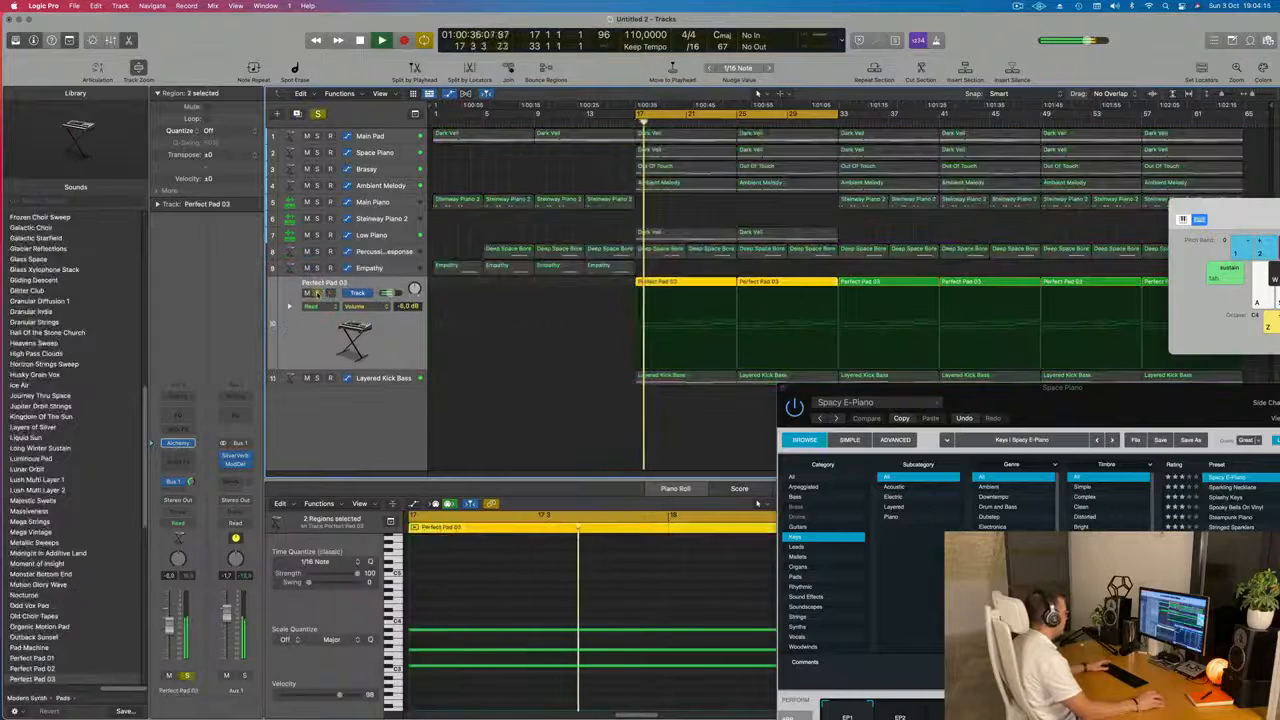
click(317, 293)
double_click(325, 283)
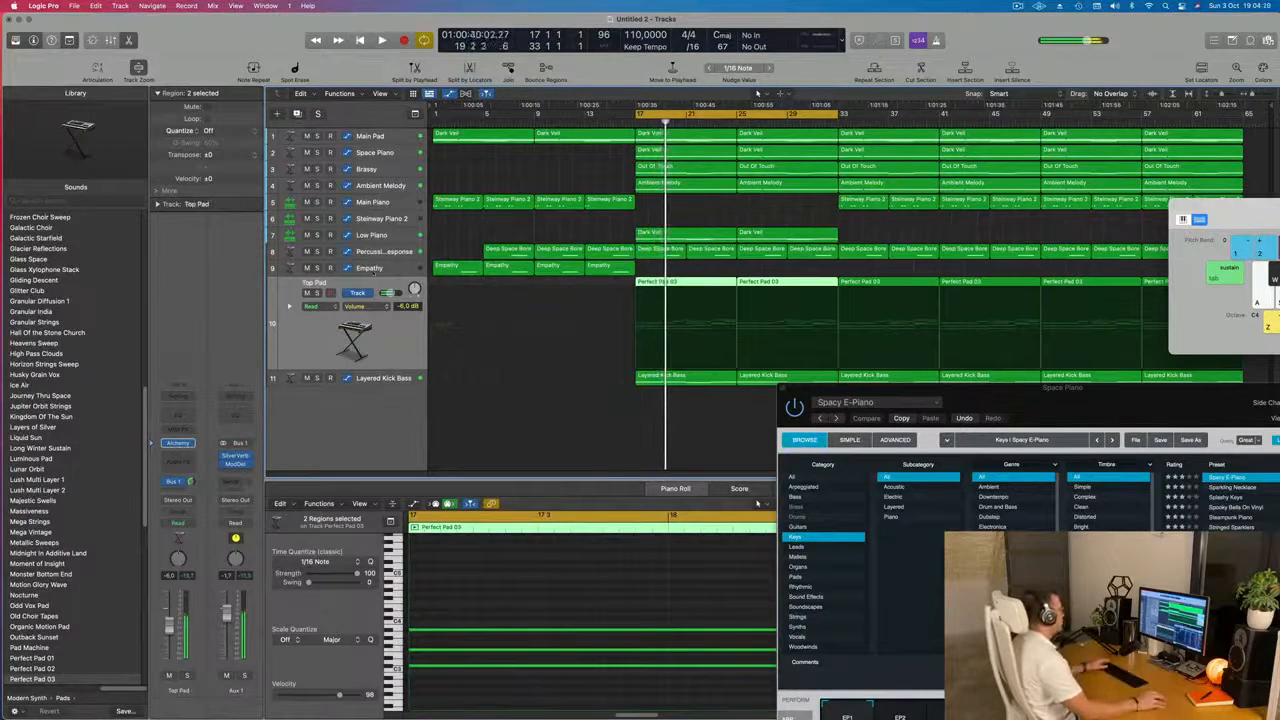
drag(375, 285, 390, 123)
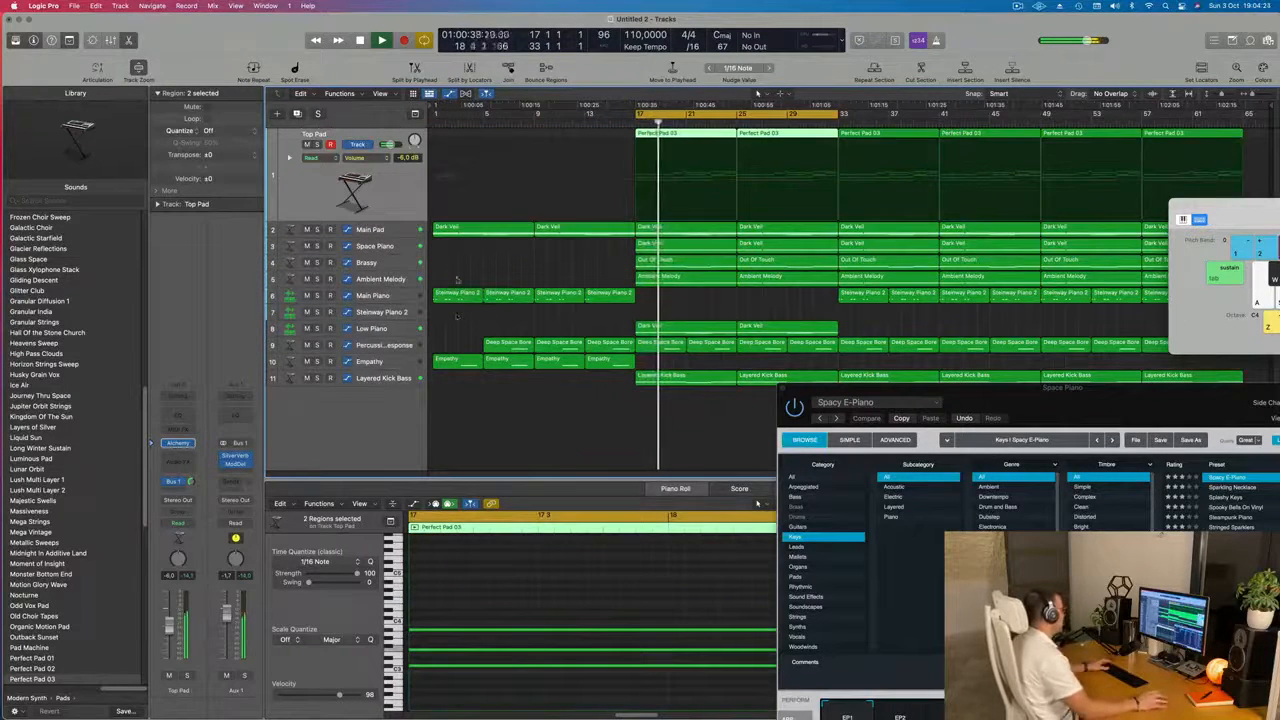
Step: Move the Percussive Response track to the end of the track list and audition Layered Kick Bass in solo
click(396, 347)
drag(396, 332, 365, 299)
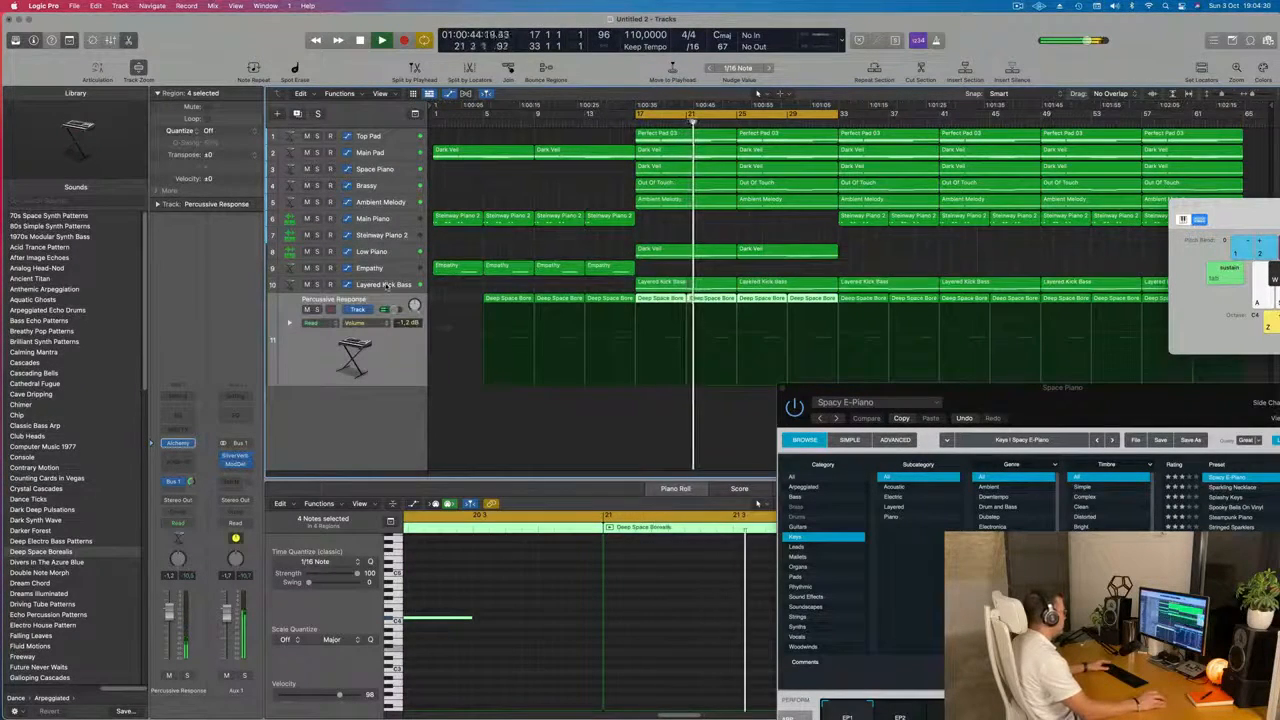
click(384, 285)
click(317, 292)
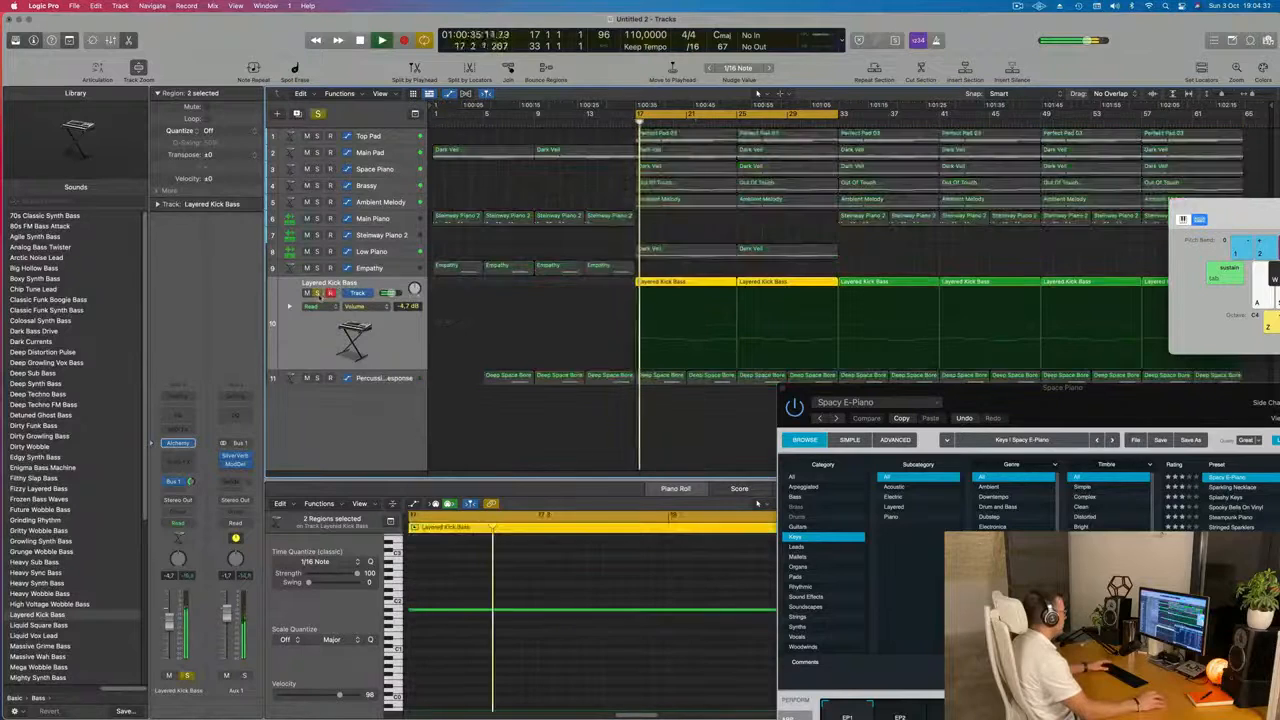
click(317, 292)
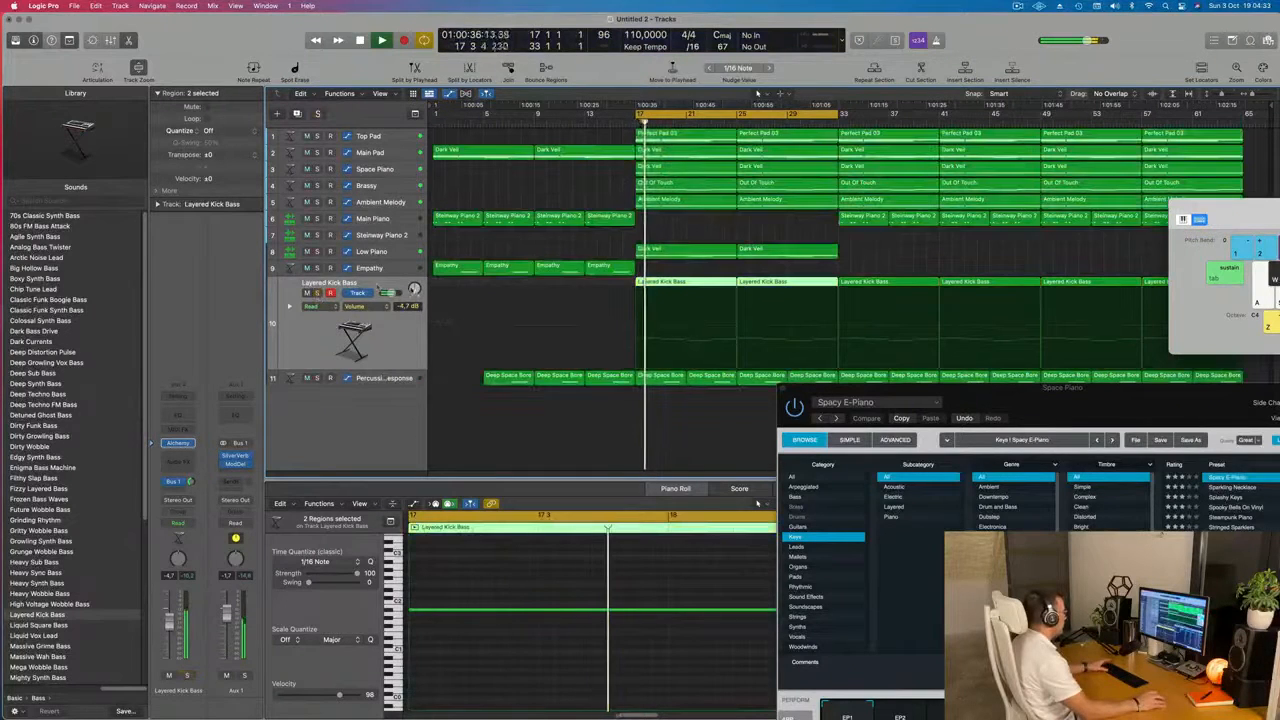
Step: Move the Low Piano track directly above Layered Kick Bass and delete the empty Steinway Piano 2 track
click(402, 253)
drag(397, 300, 392, 265)
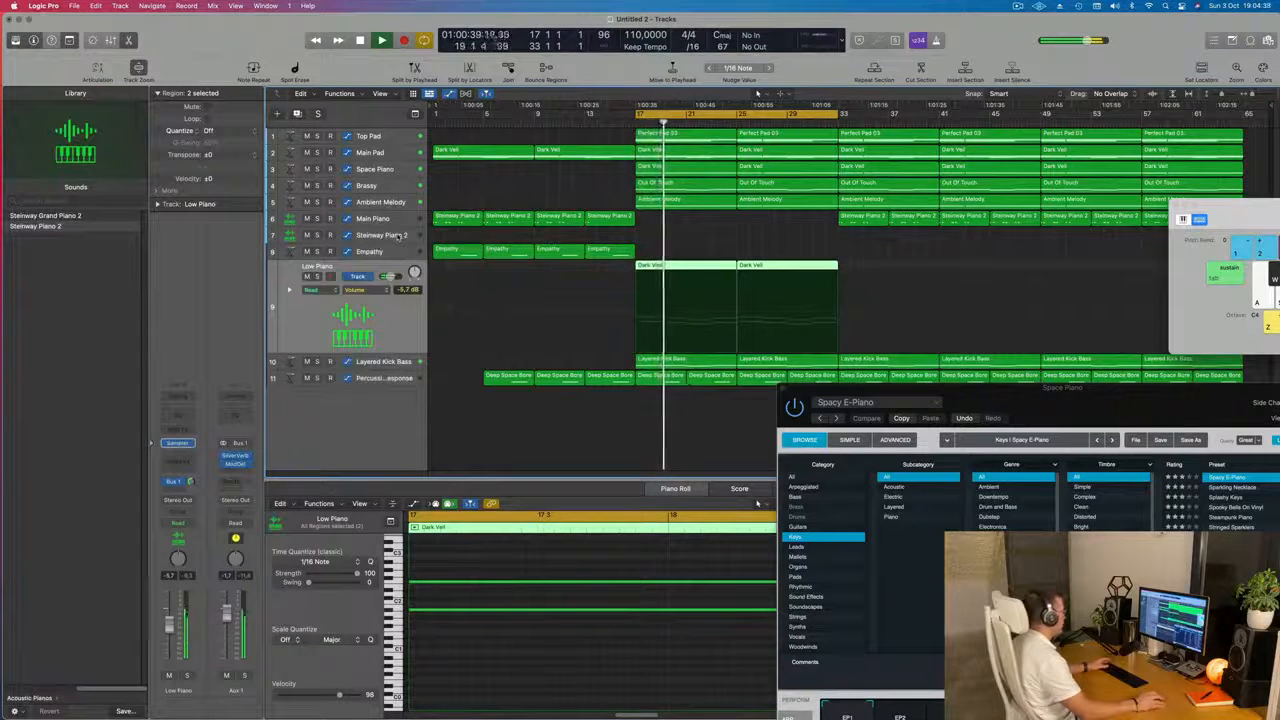
click(398, 235)
key(super+BackSpace)
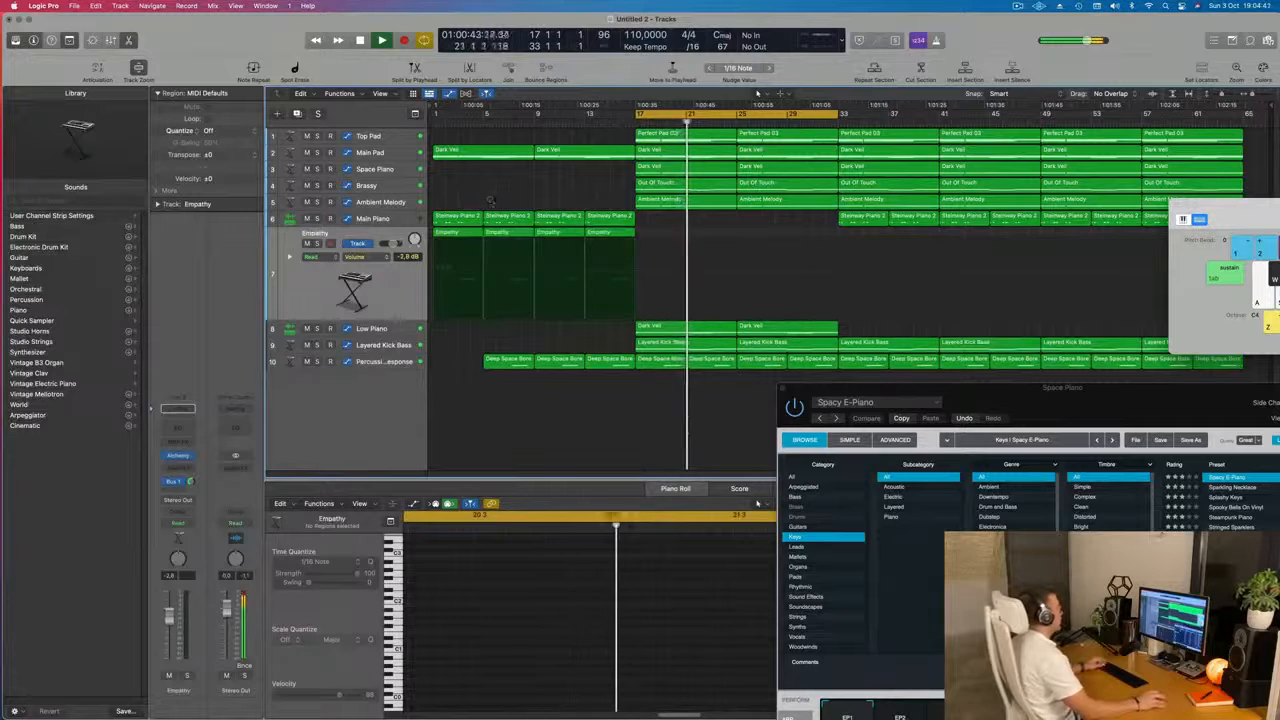
Step: Audition the Ambient Melody track in solo and move it directly below Main Pad
click(398, 204)
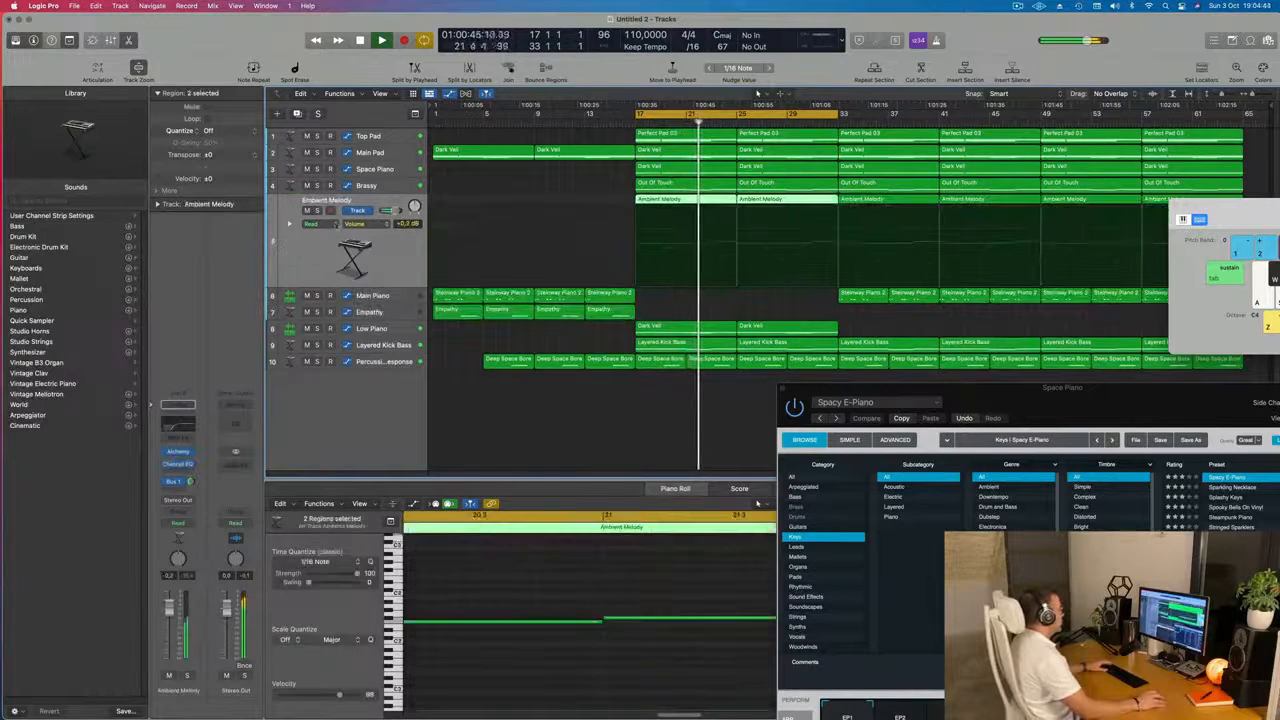
click(318, 211)
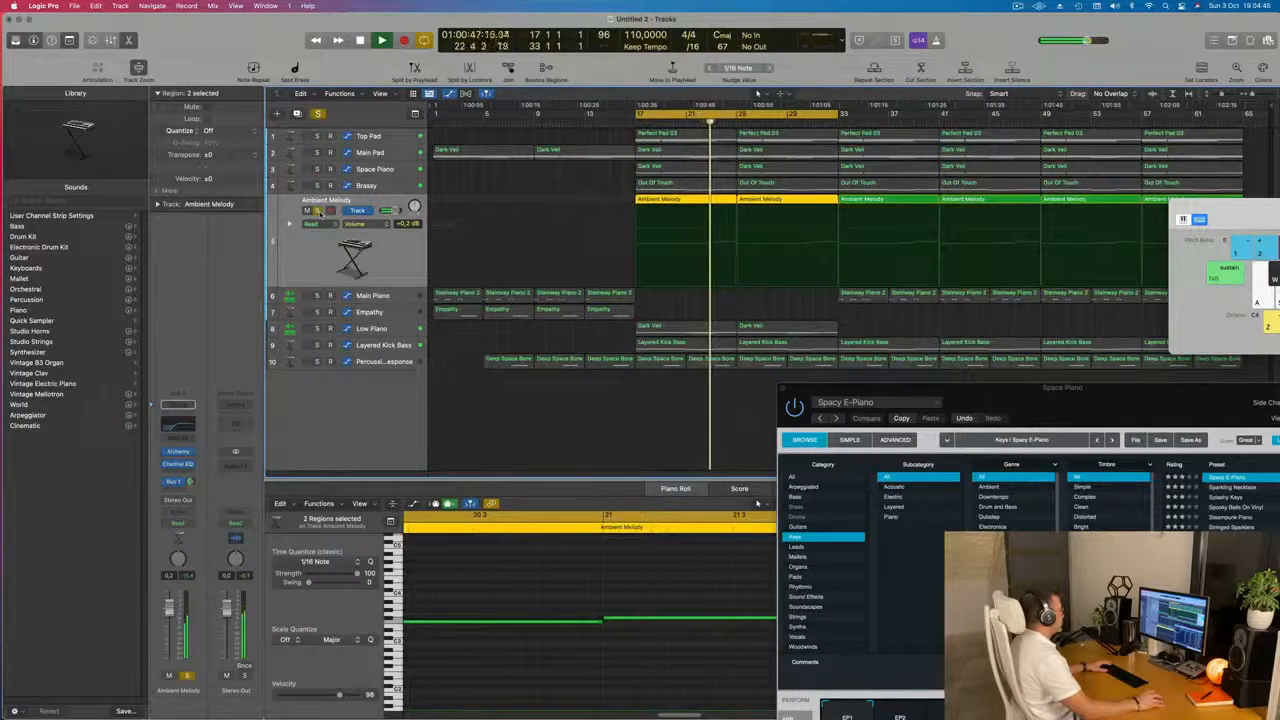
click(318, 211)
drag(329, 247, 292, 230)
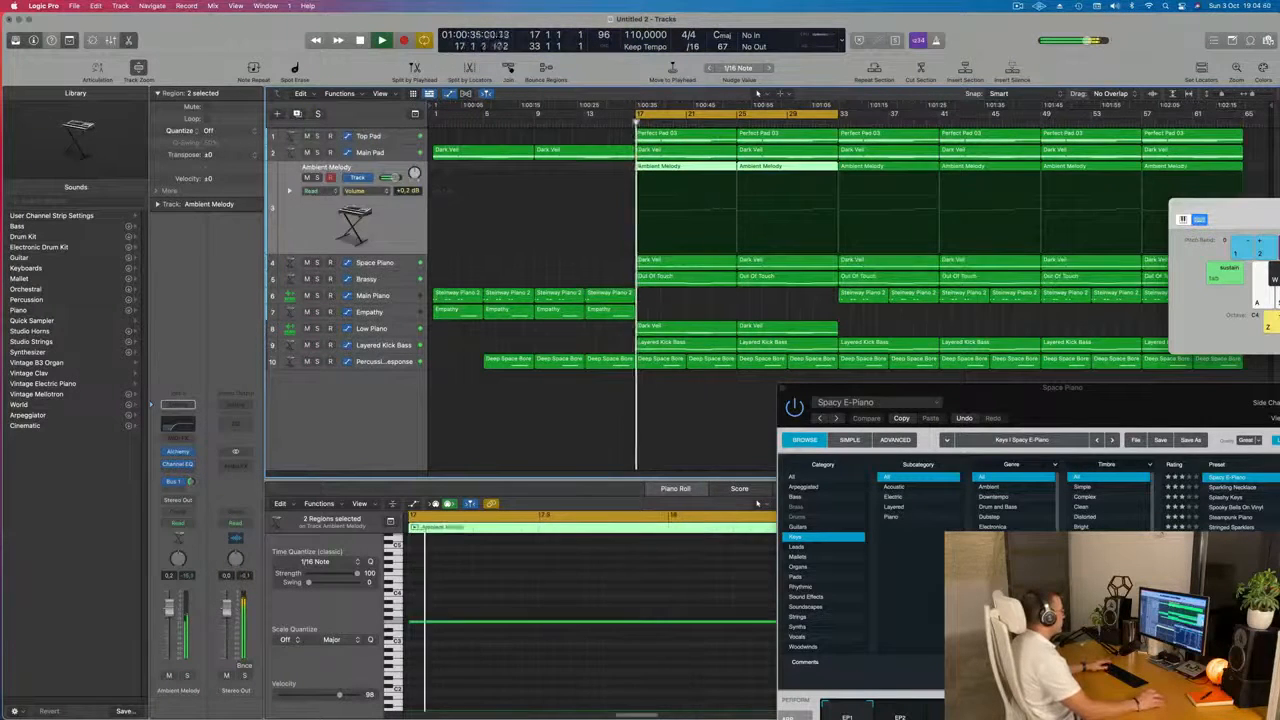
Step: Audition Space Piano in solo, then check the Brassy and Main Piano tracks against the full mix, restarting playback
click(317, 262)
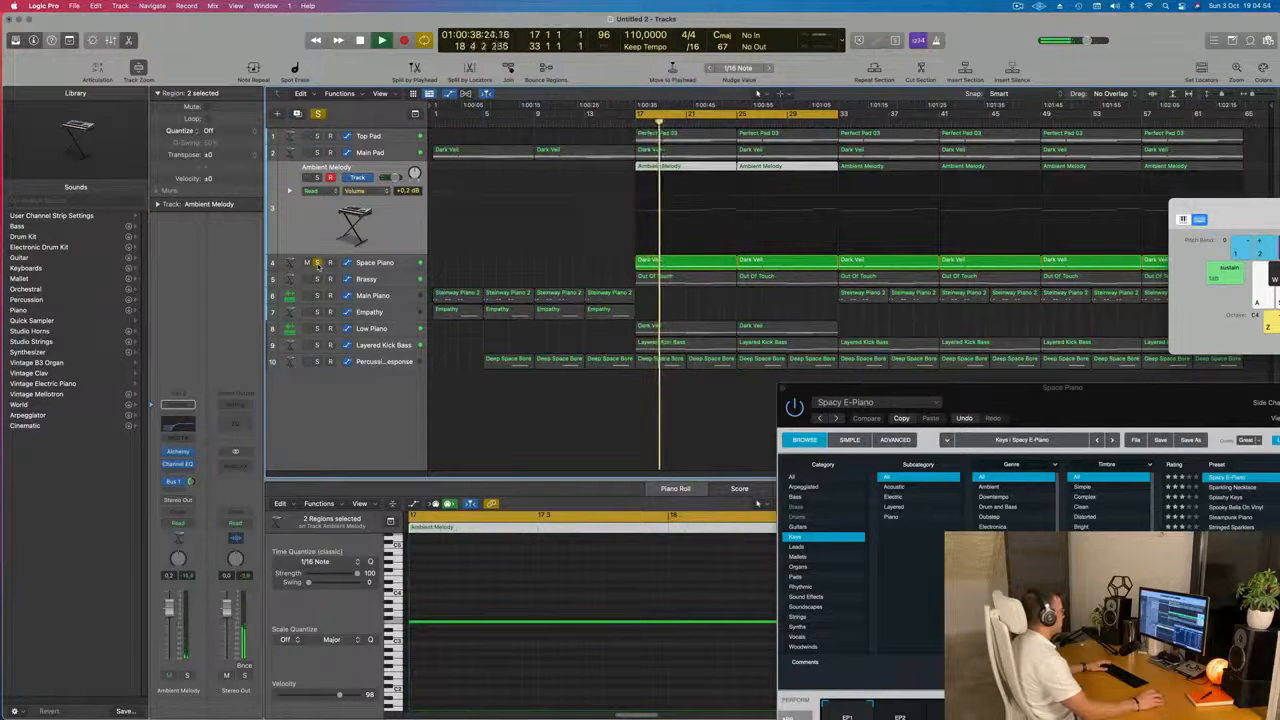
click(317, 262)
click(398, 264)
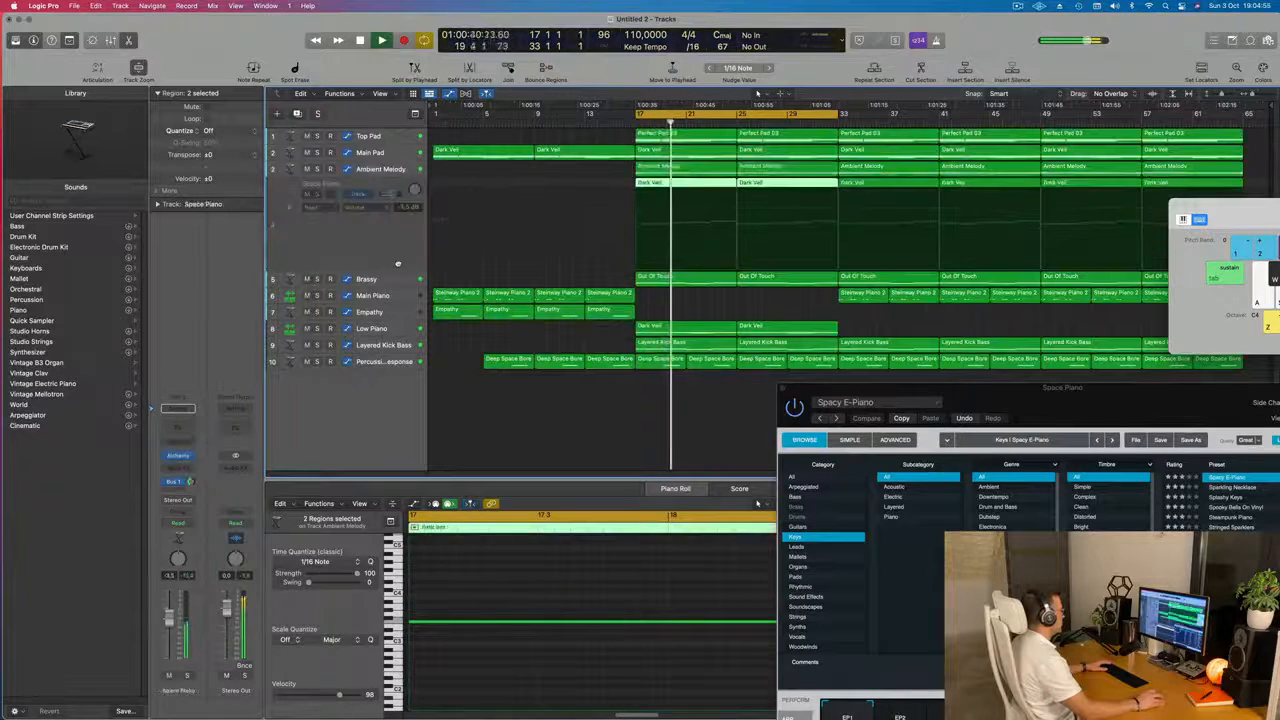
click(396, 283)
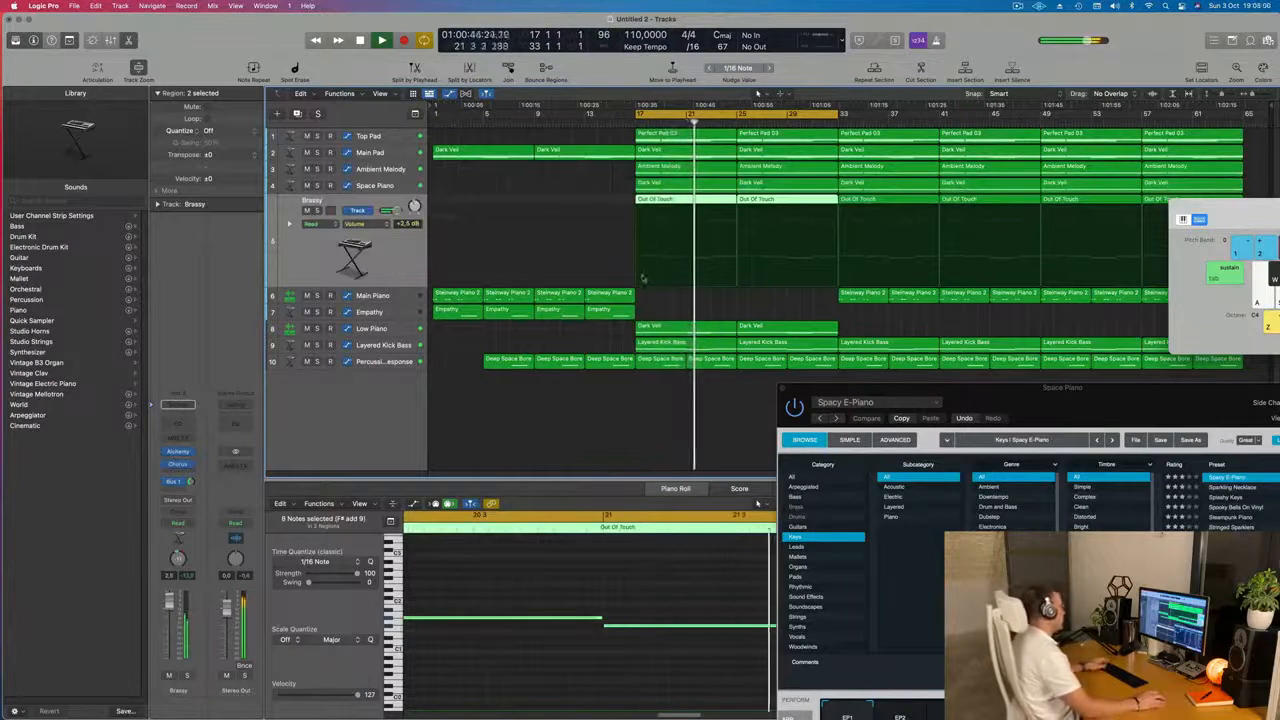
key(space)
click(400, 299)
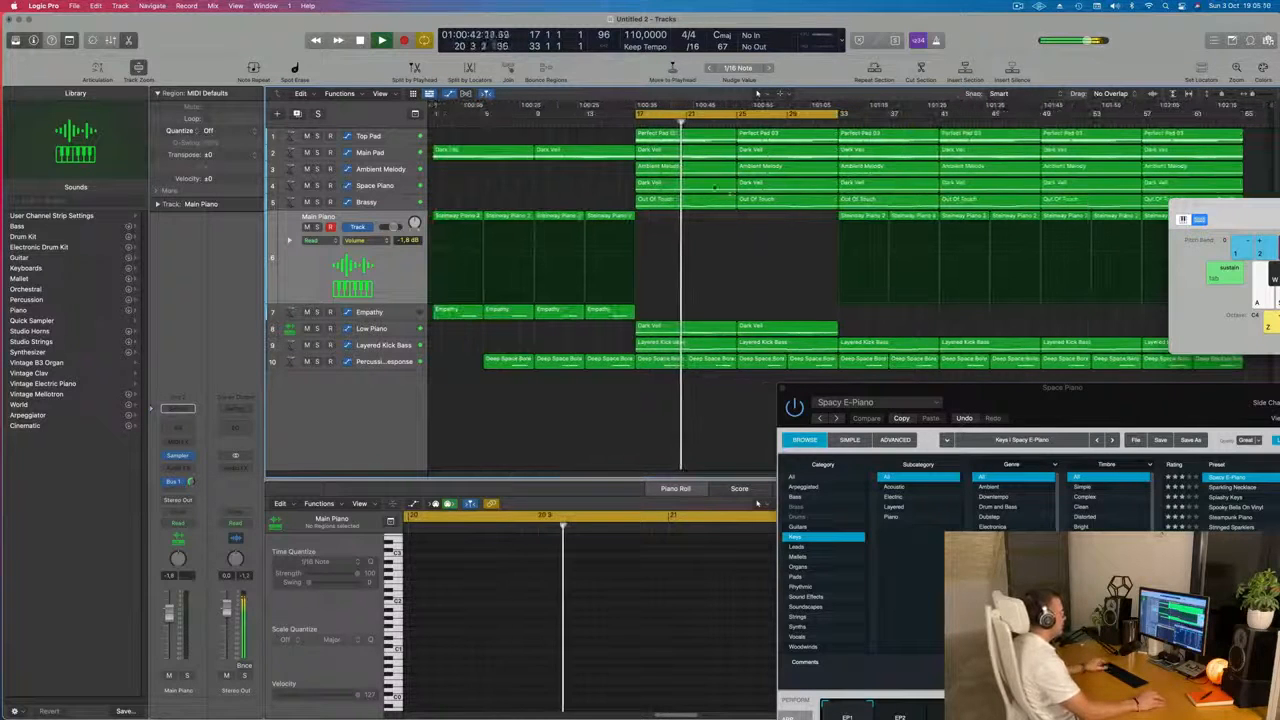
key(space)
click(393, 135)
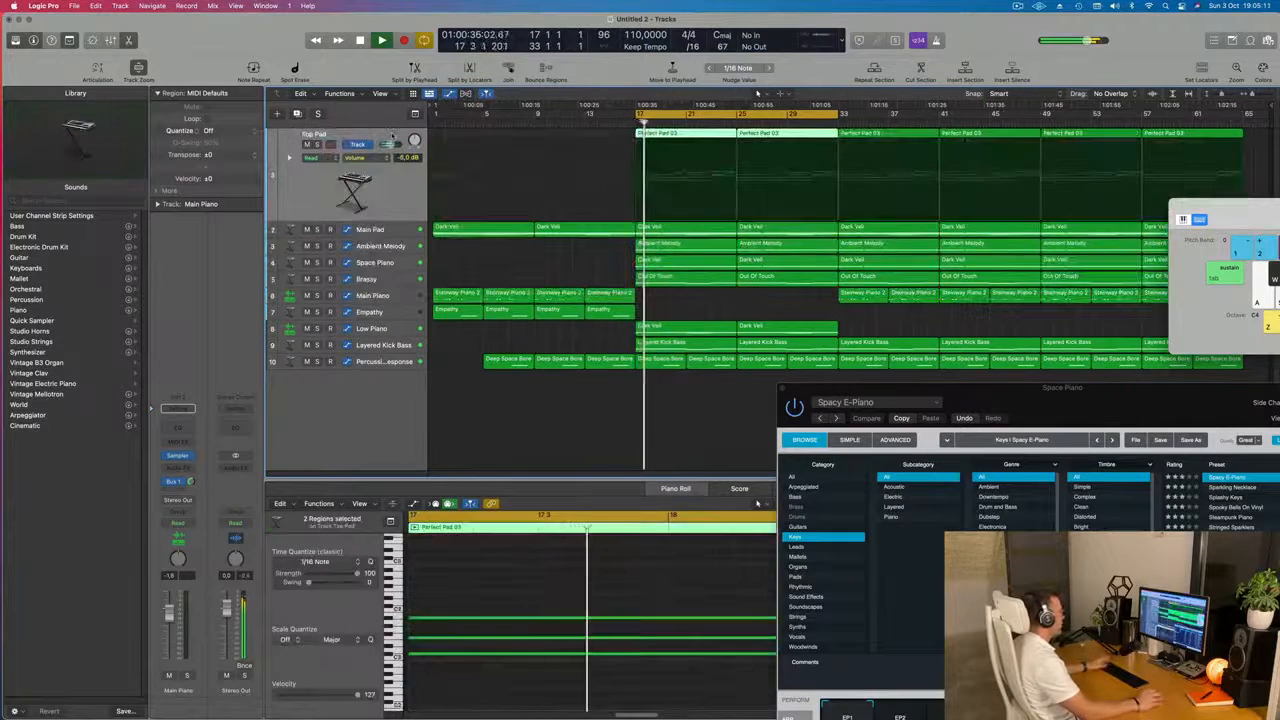
click(364, 158)
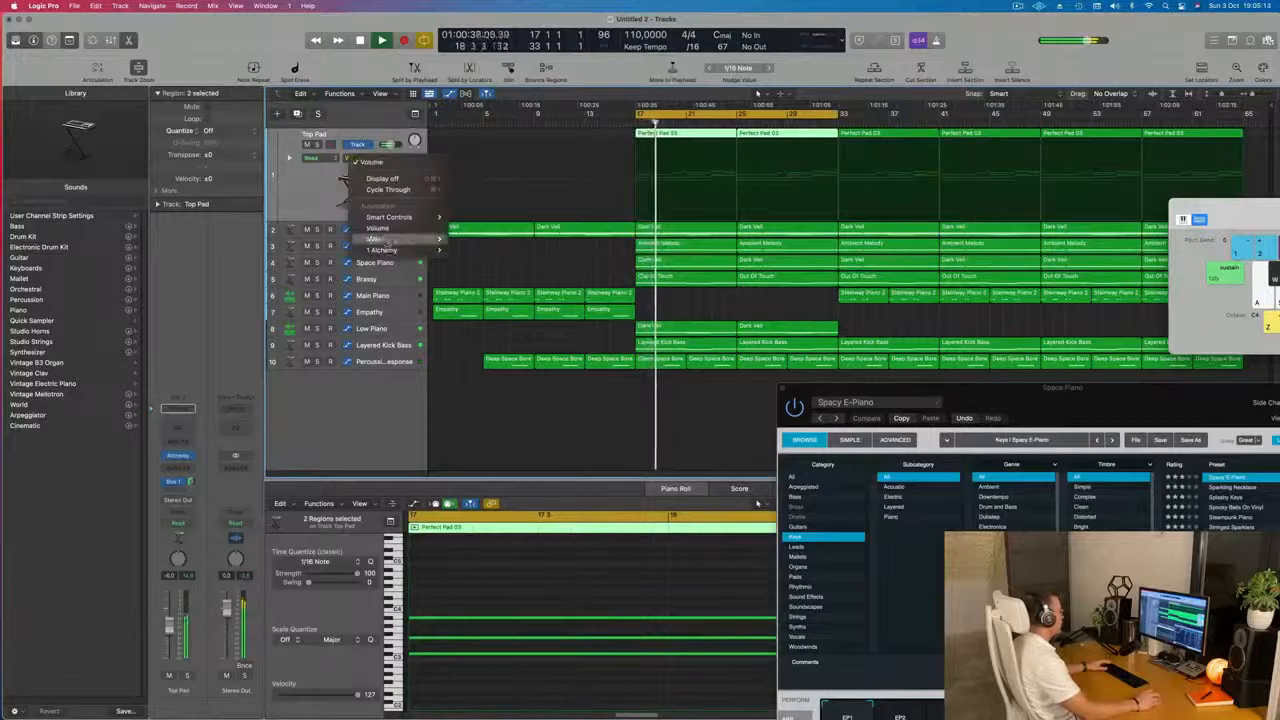
click(307, 190)
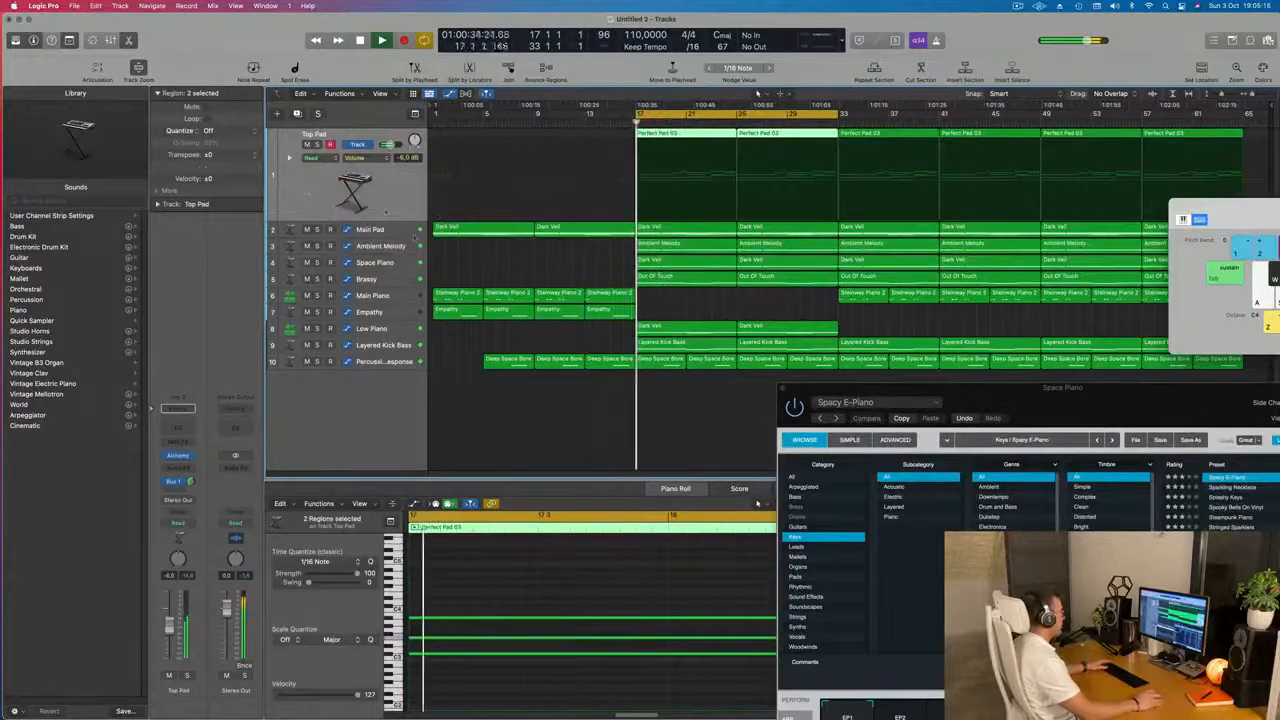
Step: Delete the Top Pad region at bar 25 and lower Main Pad's cutoff automation point at bar 33 to 1.21 %
click(408, 231)
click(786, 139)
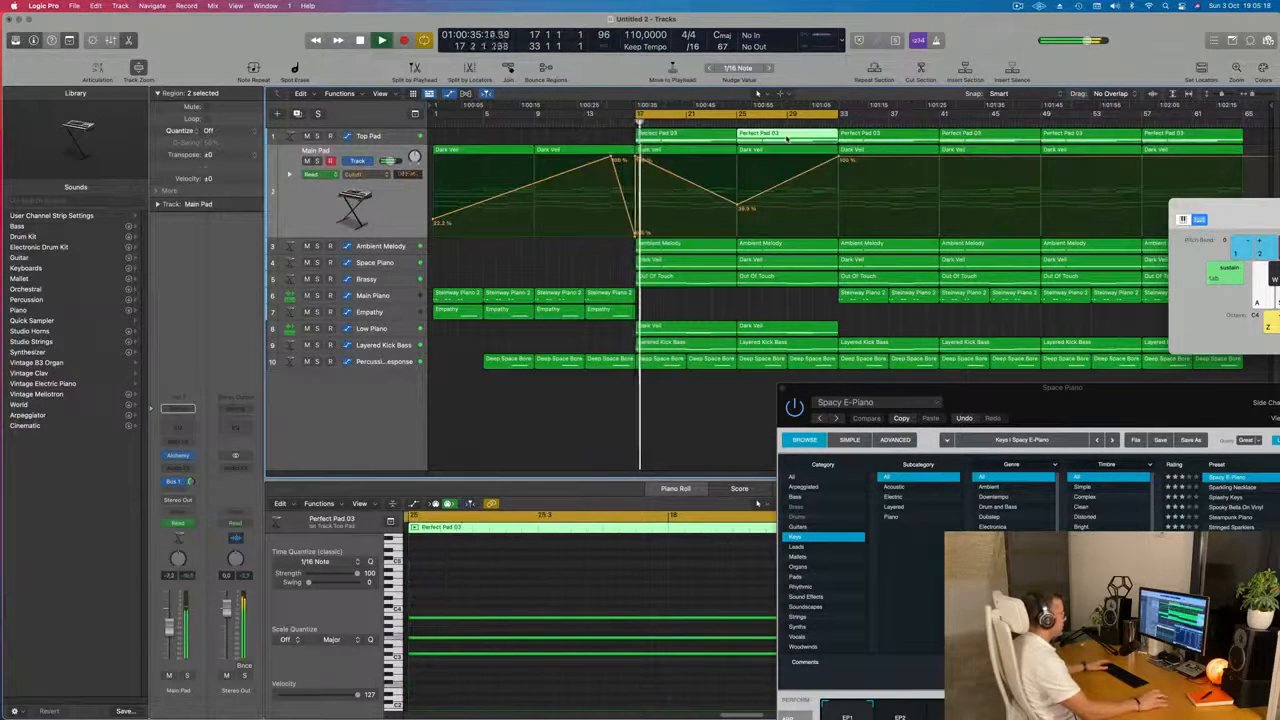
key(Delete)
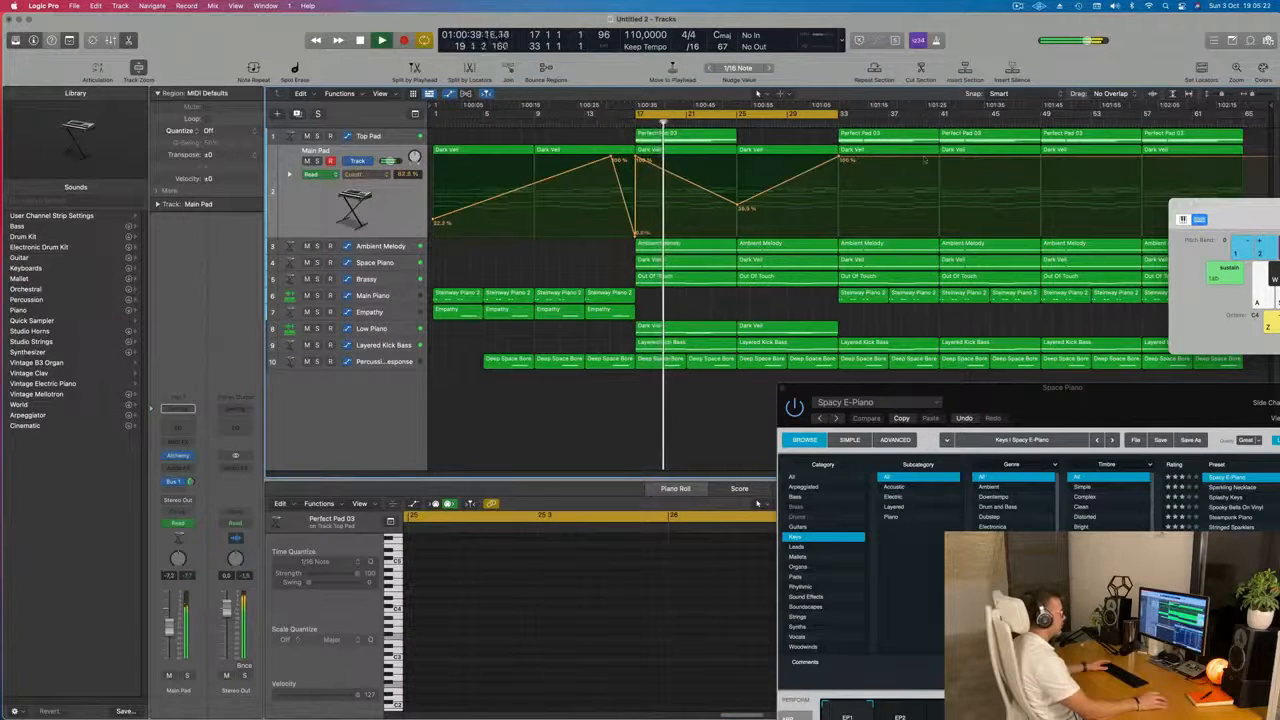
drag(842, 160, 838, 233)
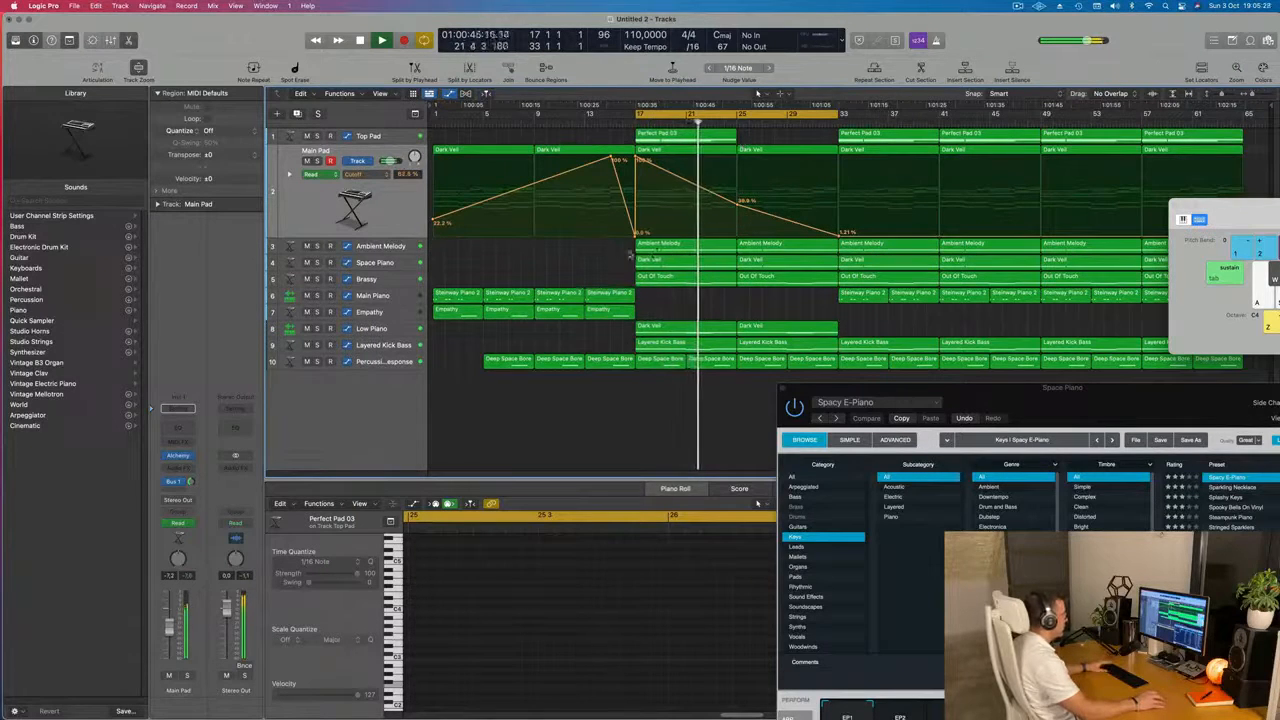
Step: Compare Ambient Melody and Space Piano in solo and delete the Space Piano region at bar 25
click(395, 247)
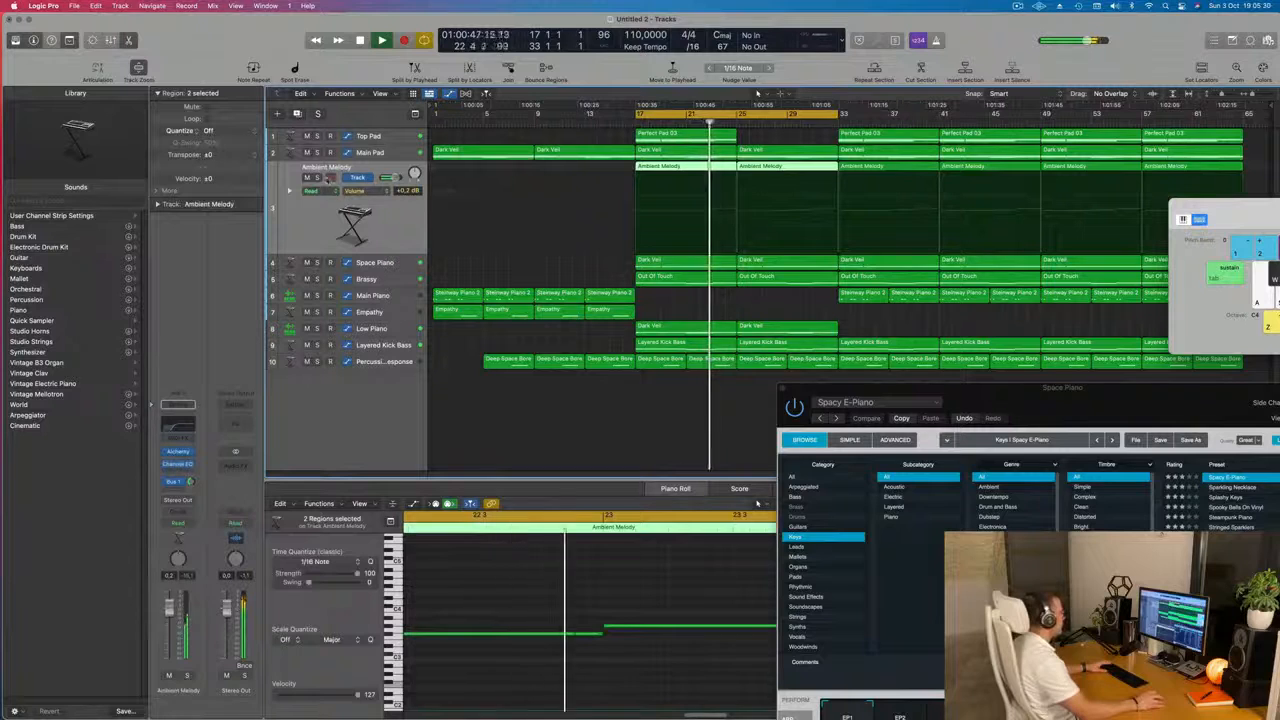
key(s)
key(s)
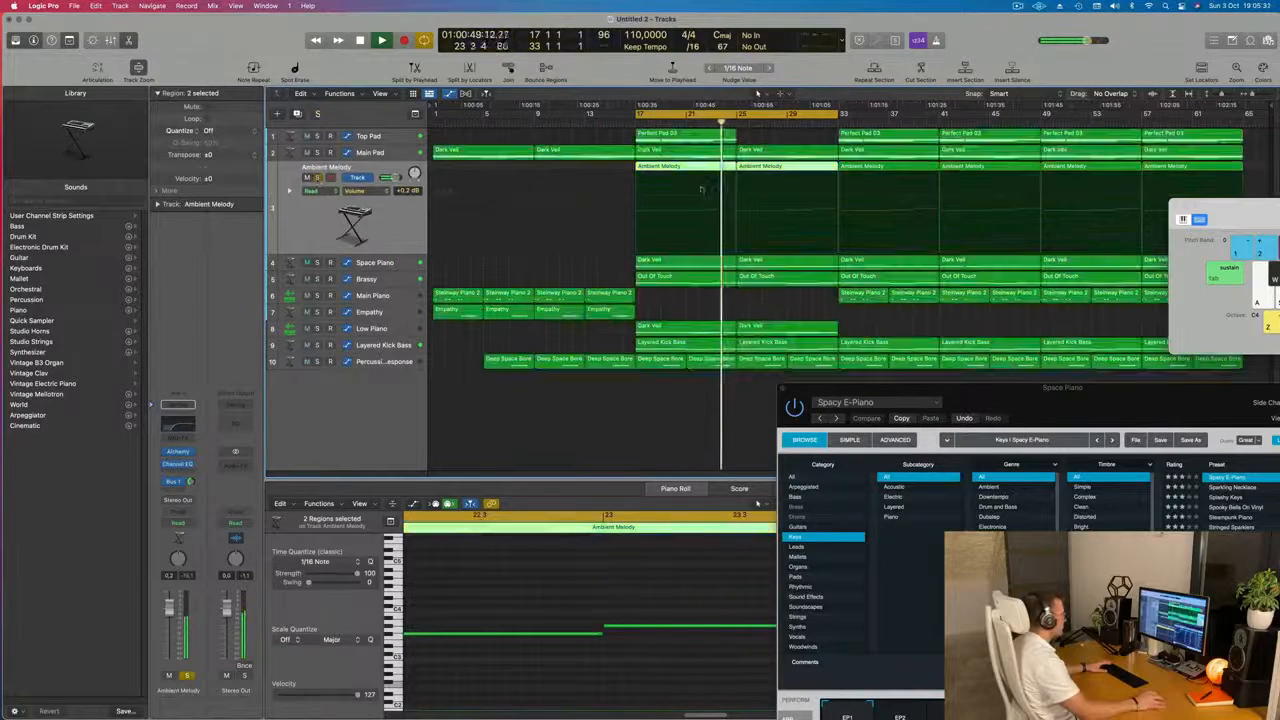
click(779, 260)
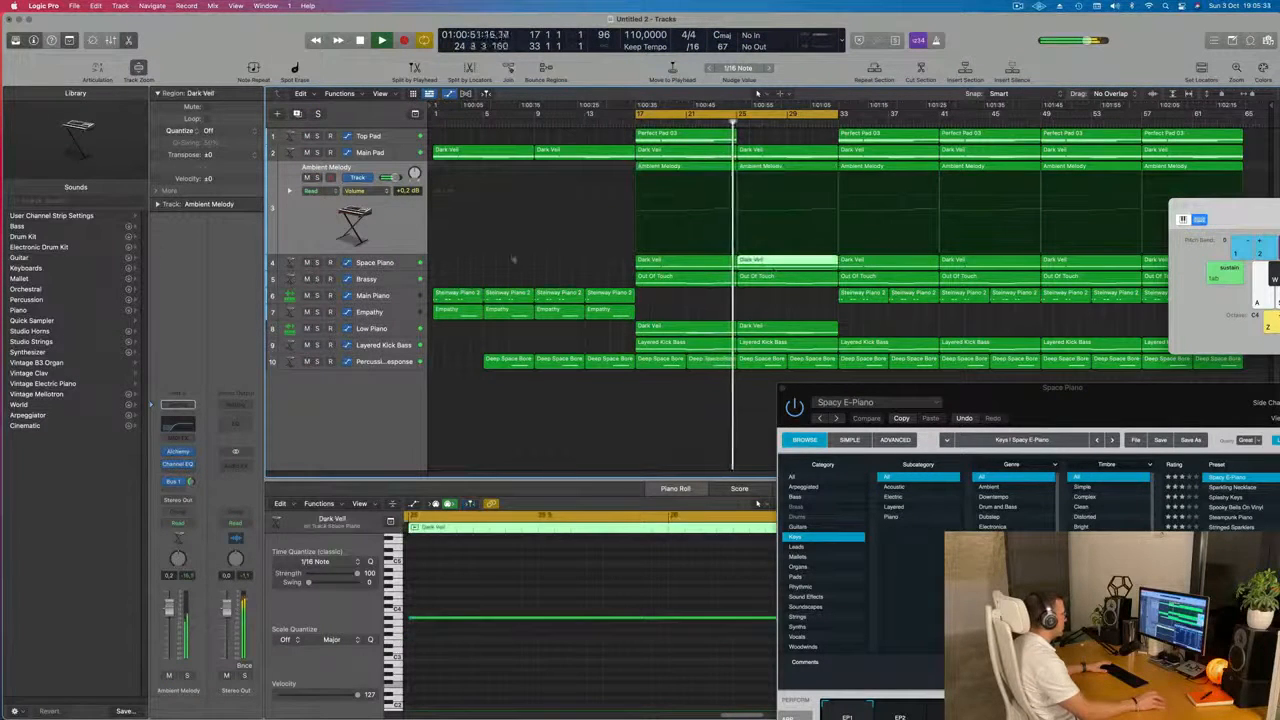
key(s)
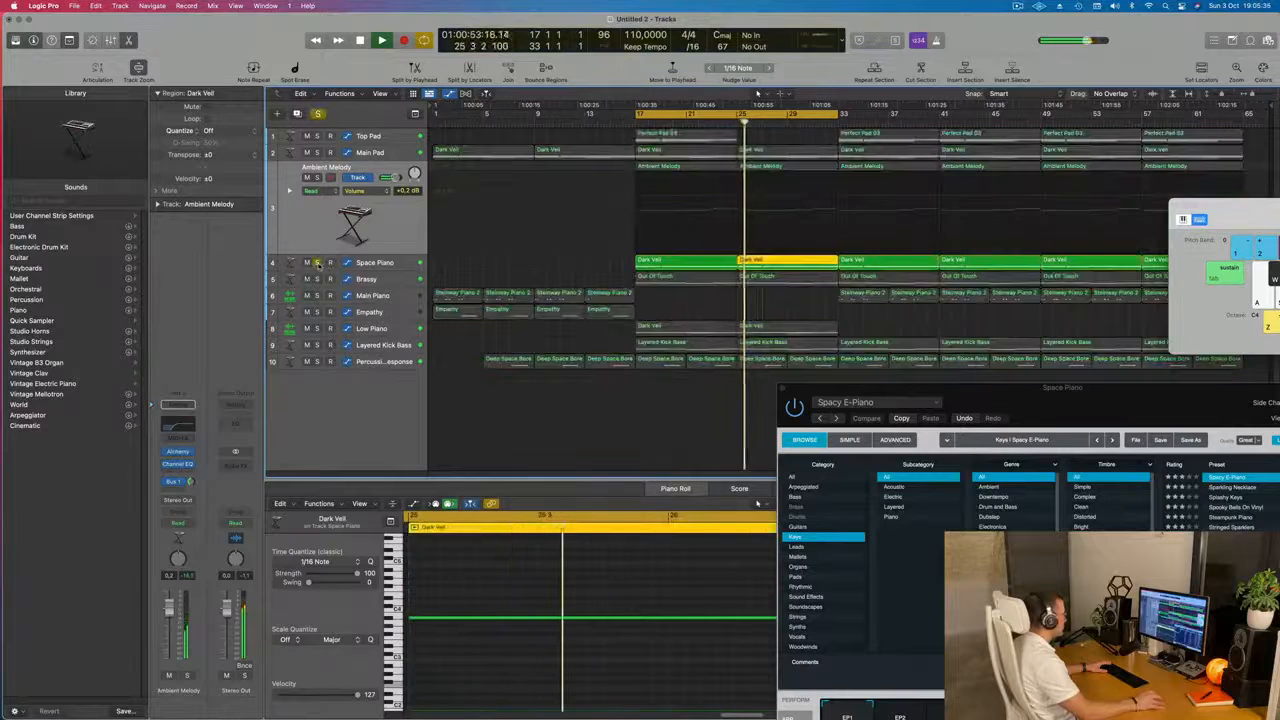
key(s)
key(Delete)
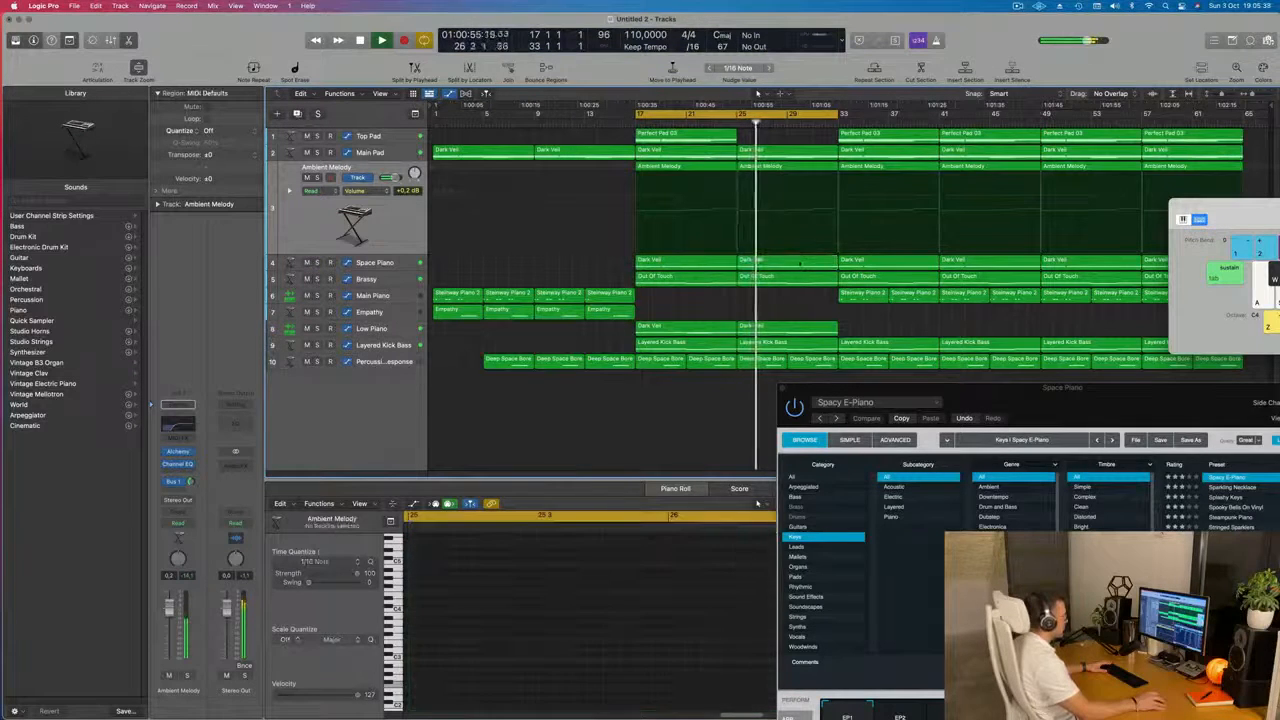
Step: Restart playback and rename all regions in the arrangement after their tracks
key(space)
key(space)
click(387, 279)
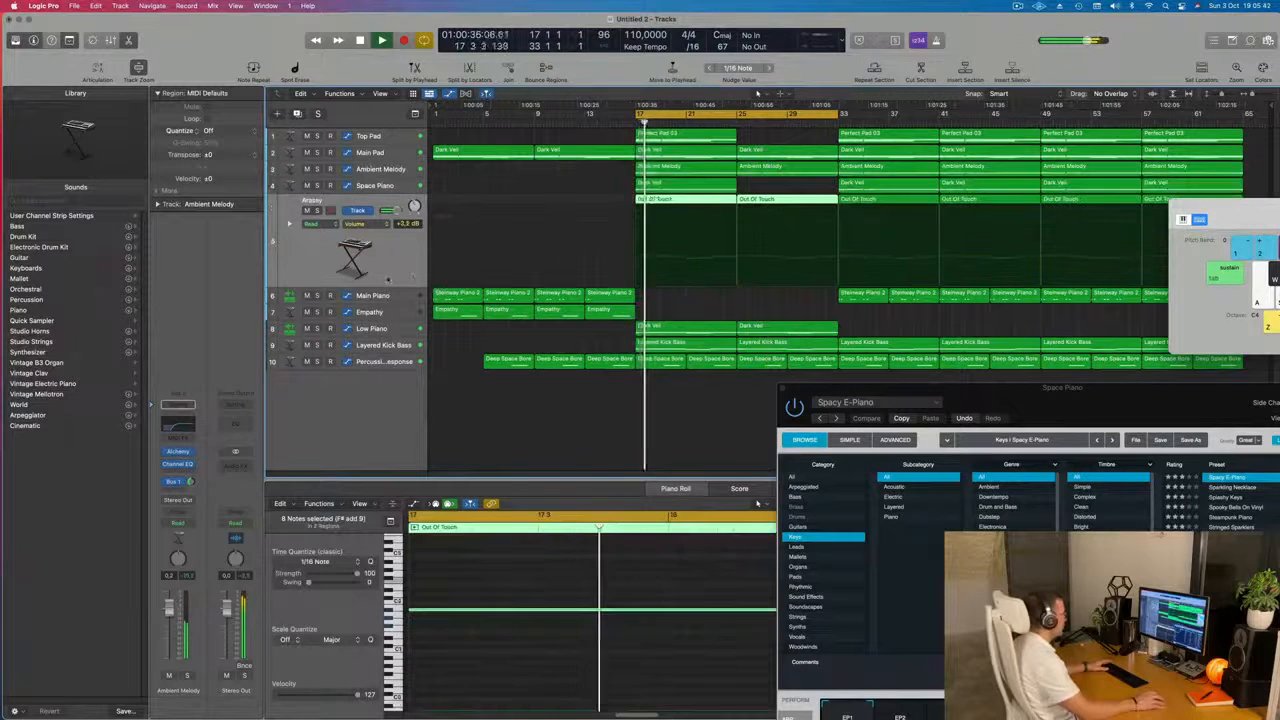
click(783, 210)
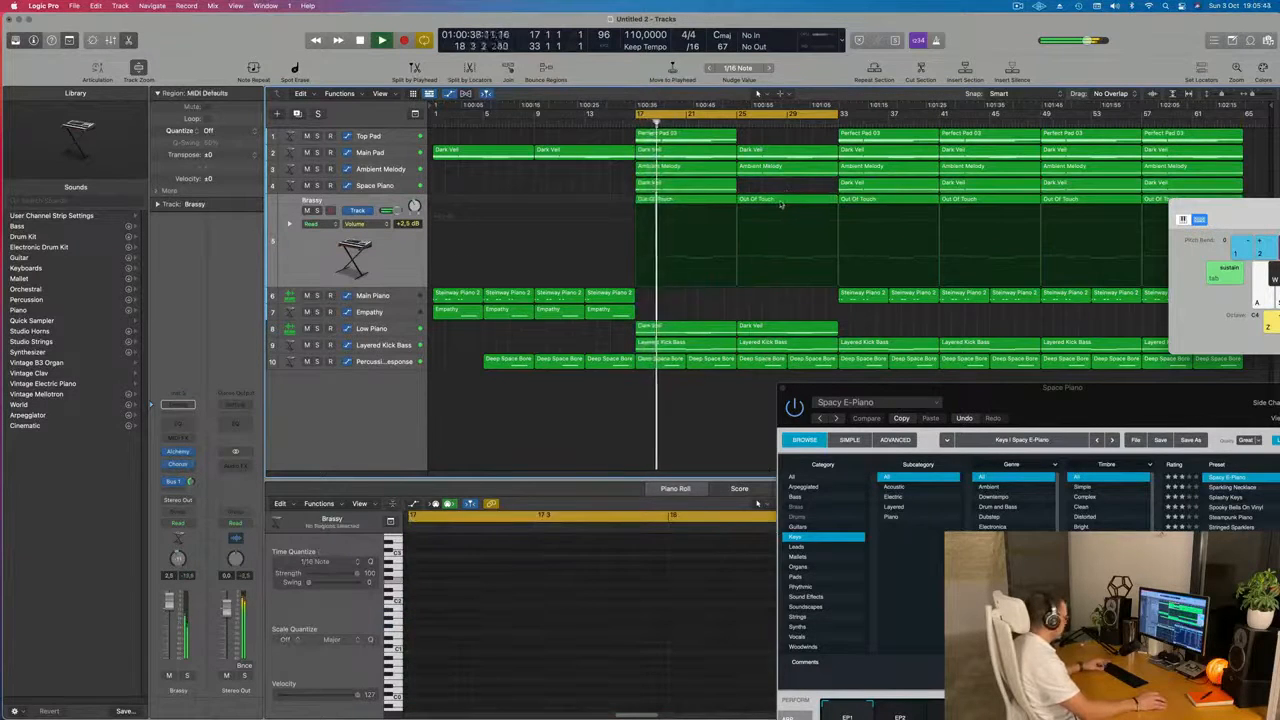
key(super+a)
right_click(788, 196)
click(760, 197)
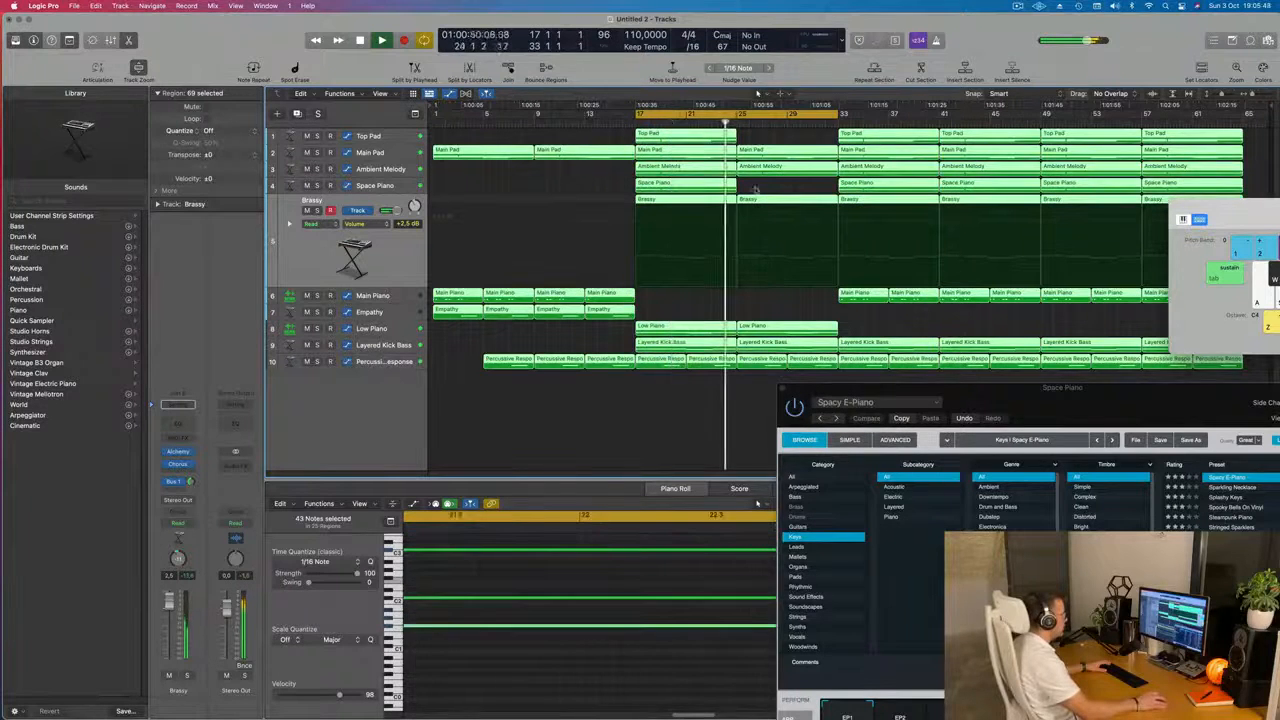
Step: Delete the Brassy and Low Piano regions that start at bar 25
click(778, 202)
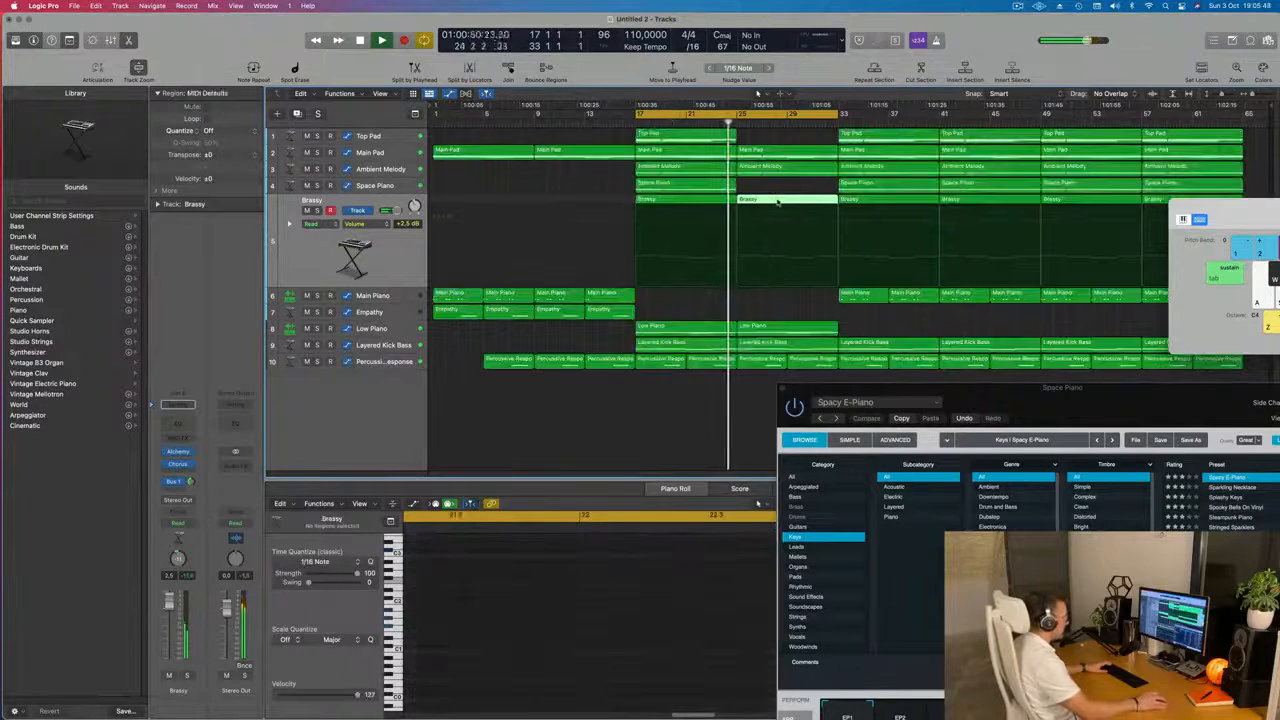
key(Delete)
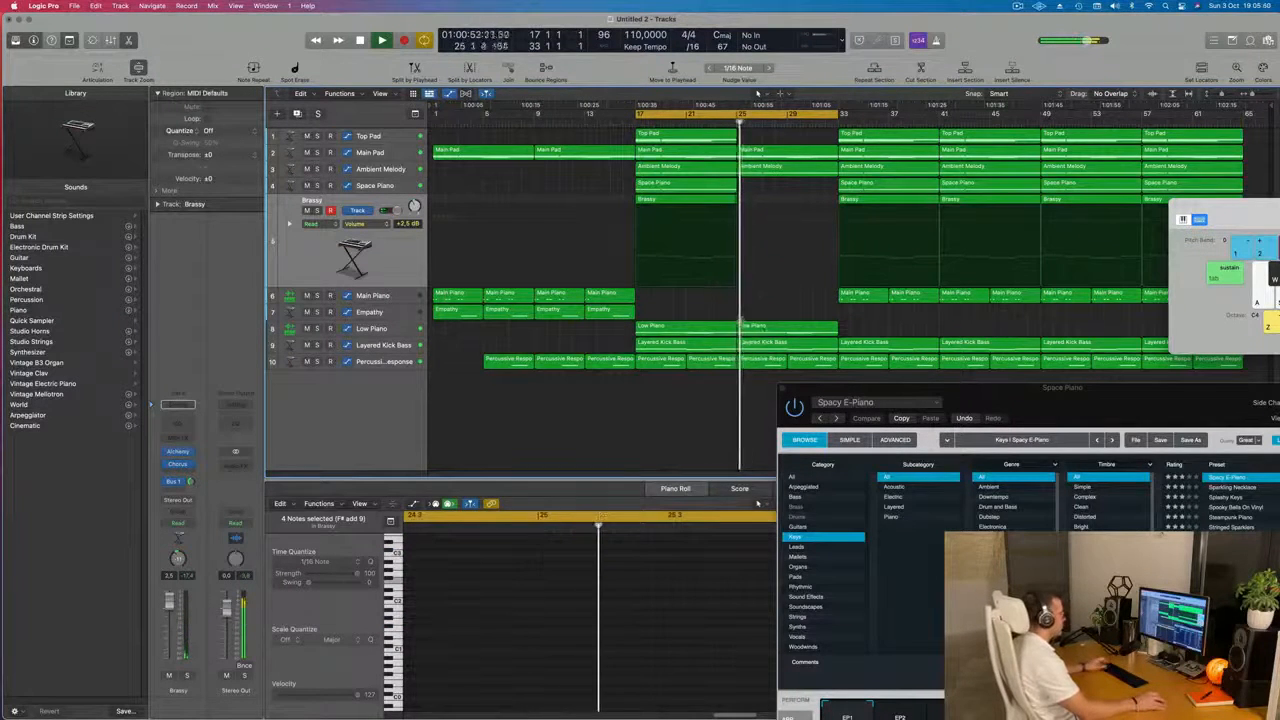
click(782, 329)
key(Delete)
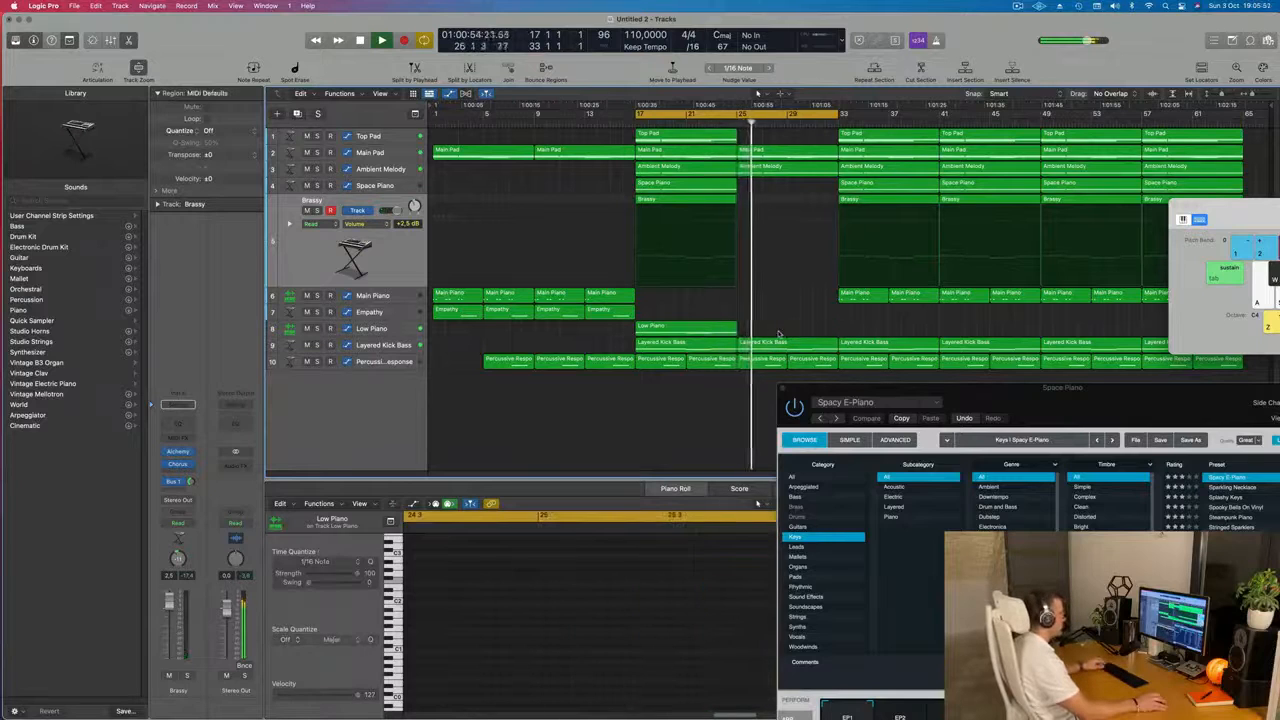
Step: Move the Space Piano plug-in window clear of the tracks and copy the four Empathy regions to start at bar 25
drag(954, 392, 640, 505)
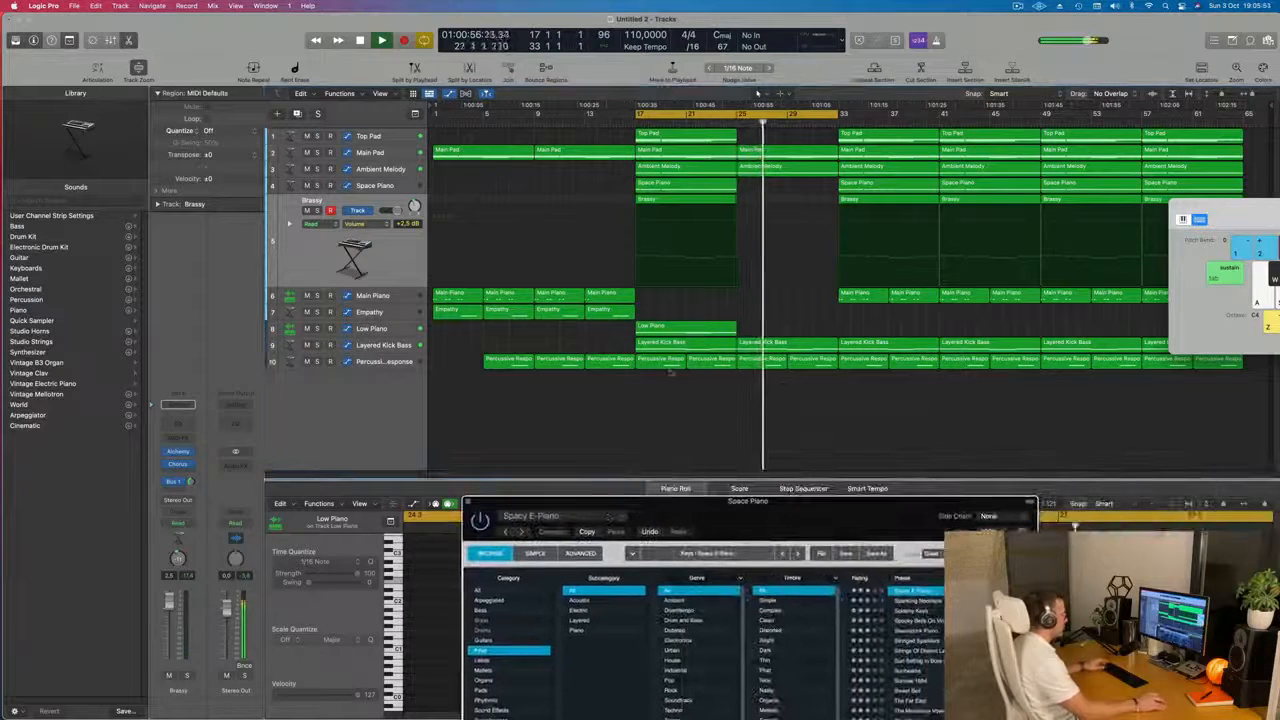
drag(638, 312, 752, 318)
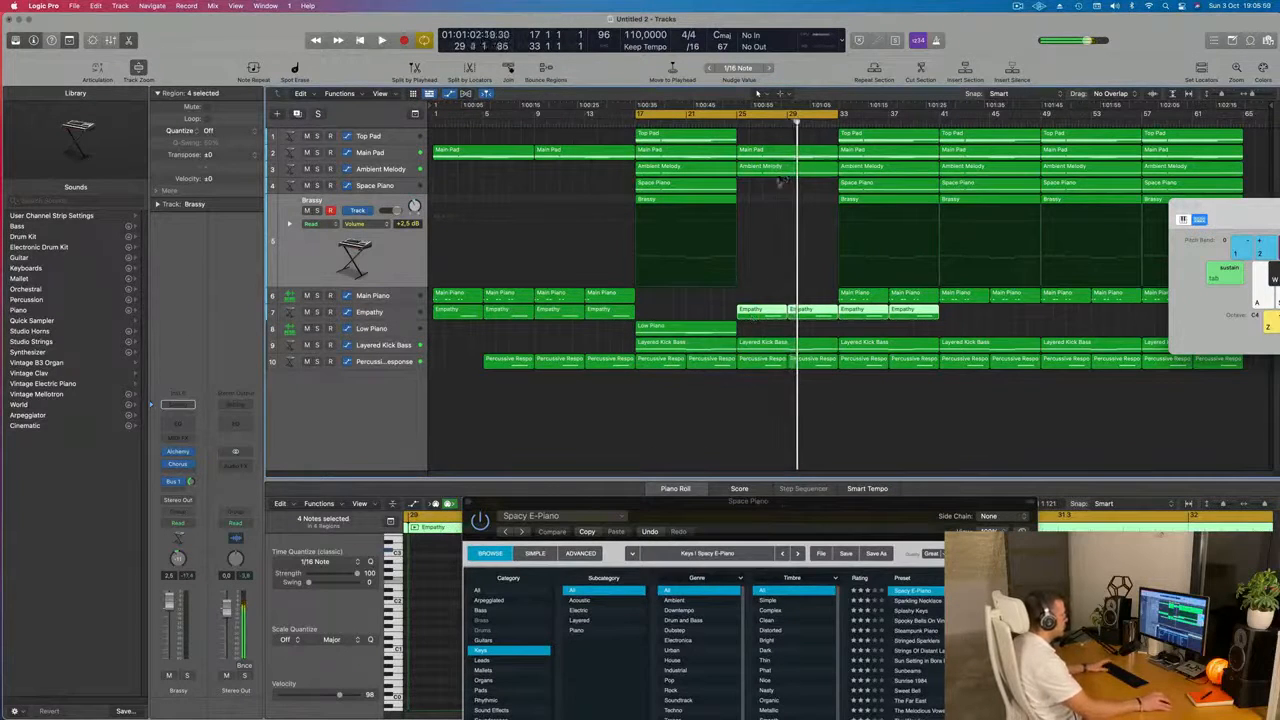
Step: Shorten the cycle range to bars 25–33 and restart playback to audition that section
key(space)
drag(638, 116, 740, 121)
key(space)
key(space)
key(super+Right)
key(super+Right)
key(super+Left)
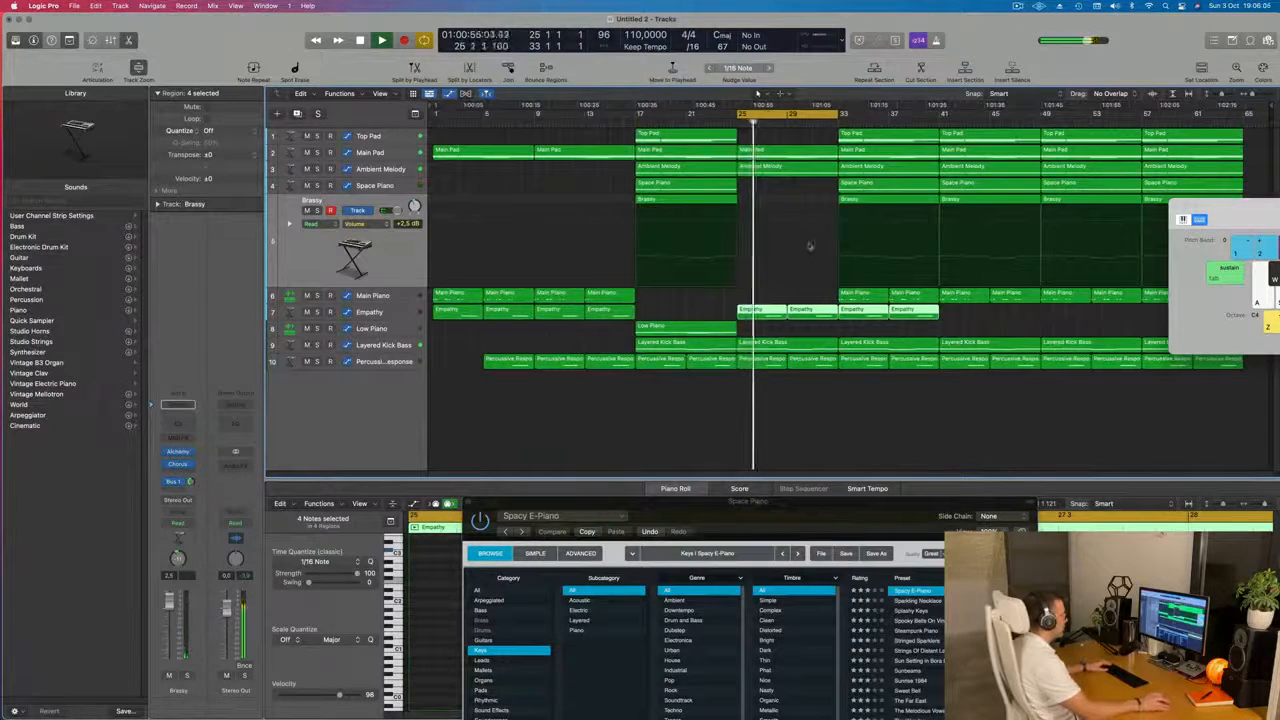
key(space)
key(space)
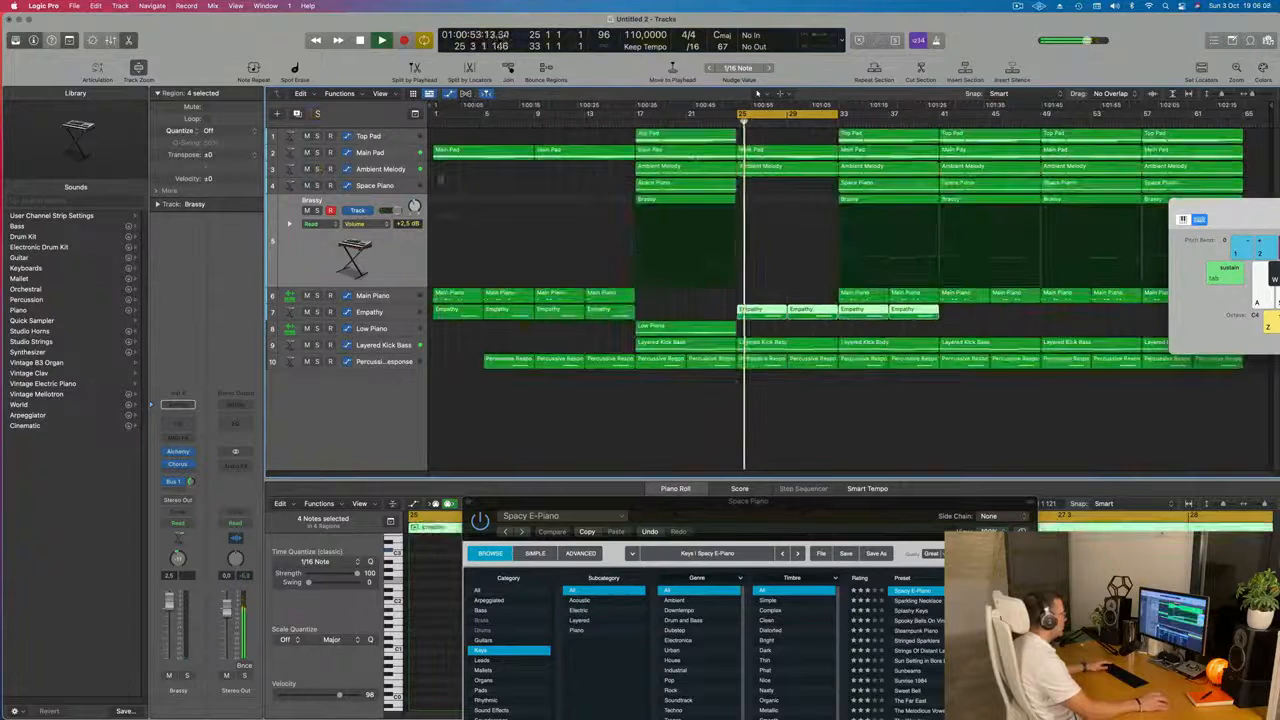
Step: Delete the Ambient Melody region at bar 25, restart playback and select the Main Pad track to show its cutoff automation
click(780, 172)
key(space)
click(390, 152)
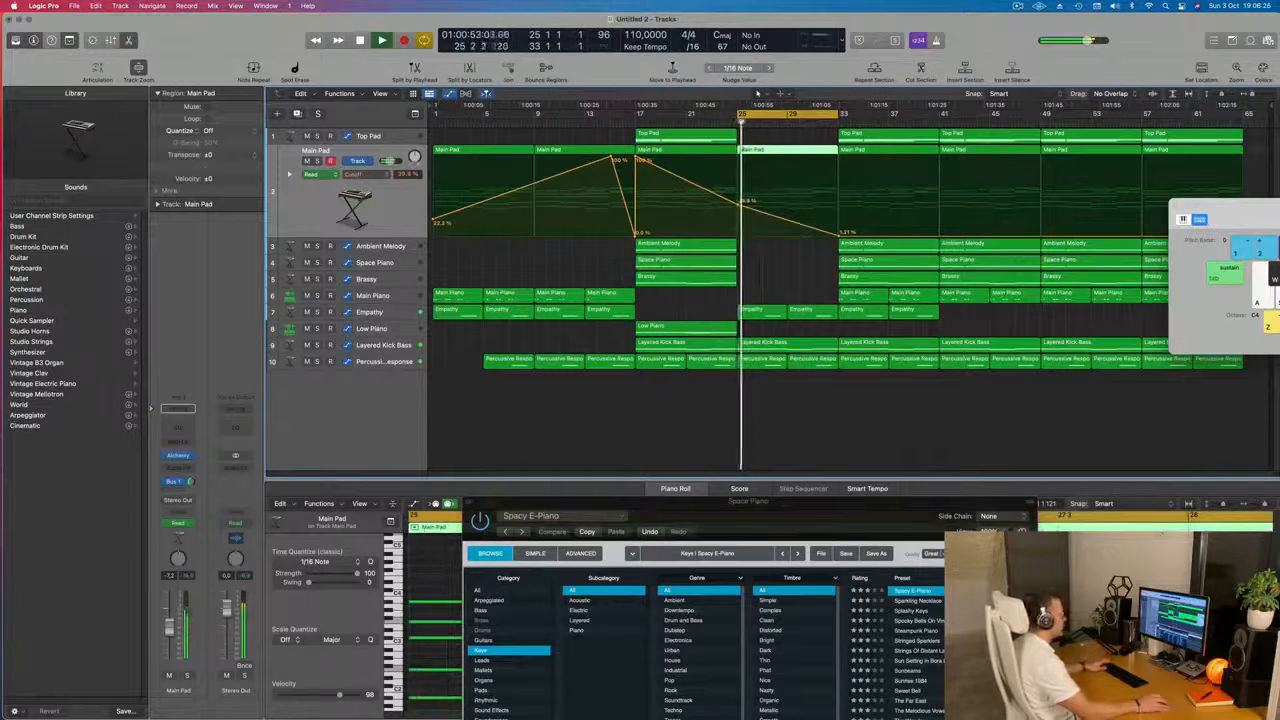
Step: Delete the Top Pad, Ambient Melody, Space Piano and Brassy regions that start at bar 33
click(875, 140)
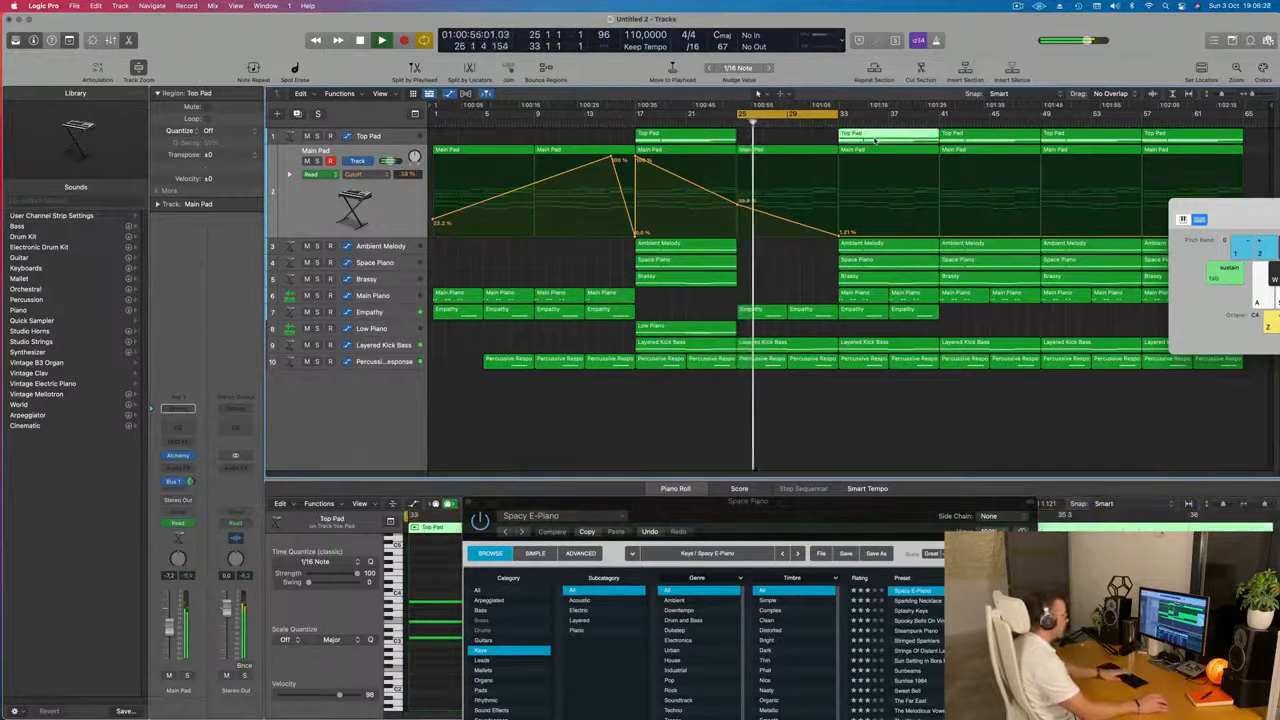
key(Delete)
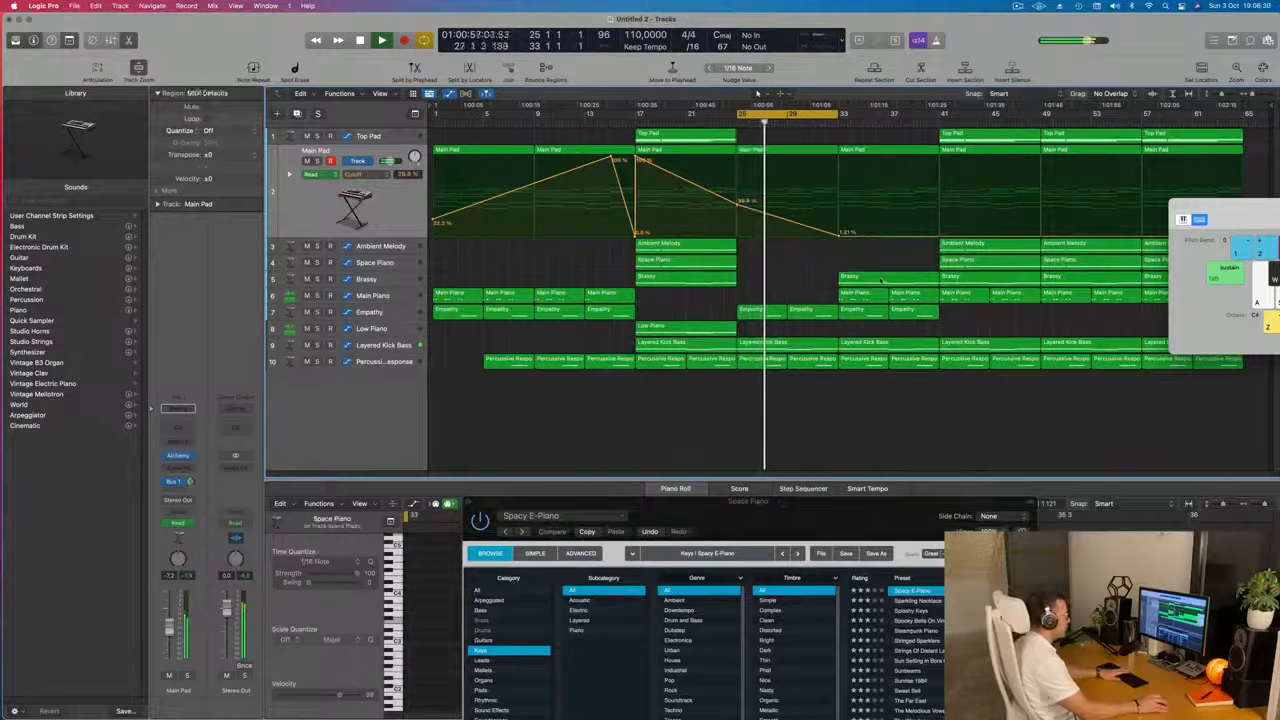
click(880, 279)
key(Delete)
Step: Move the Space Piano plug-in window aside and thin the Main Piano region at bar 33 to single notes starting bars 33, 34 and 35
click(850, 295)
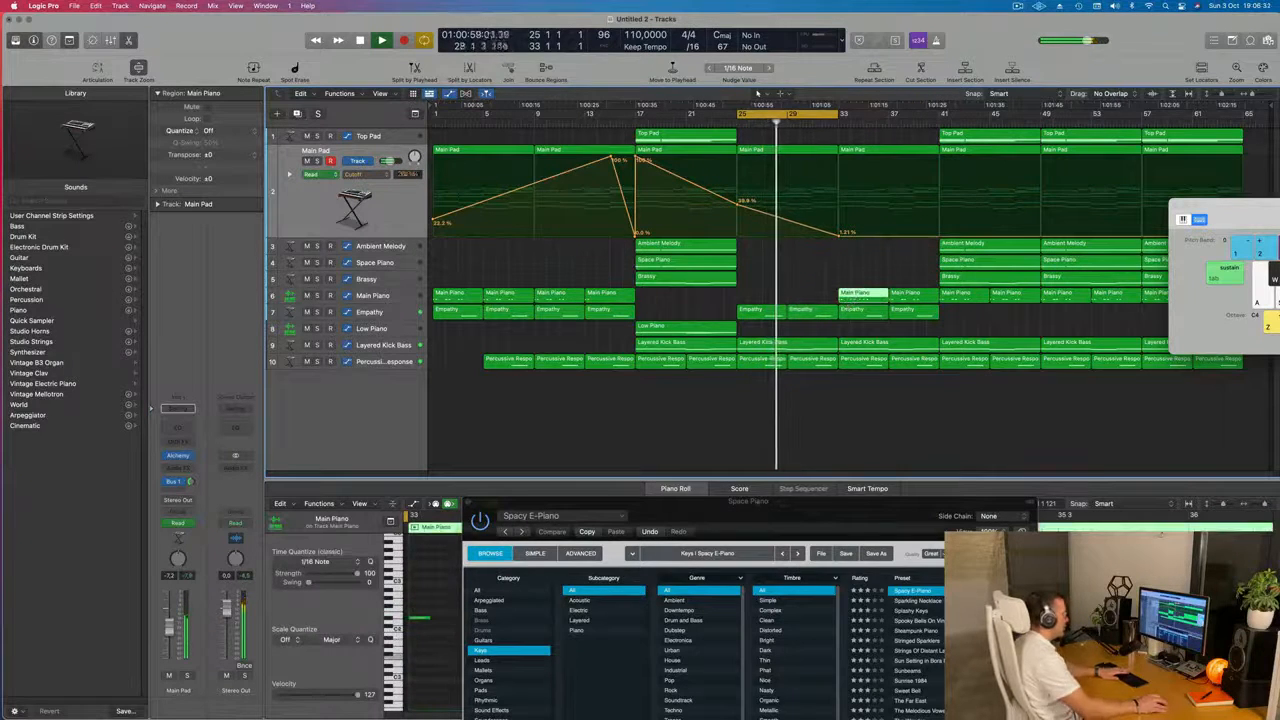
drag(735, 501, 1155, 532)
scroll(645, 599, down, 3)
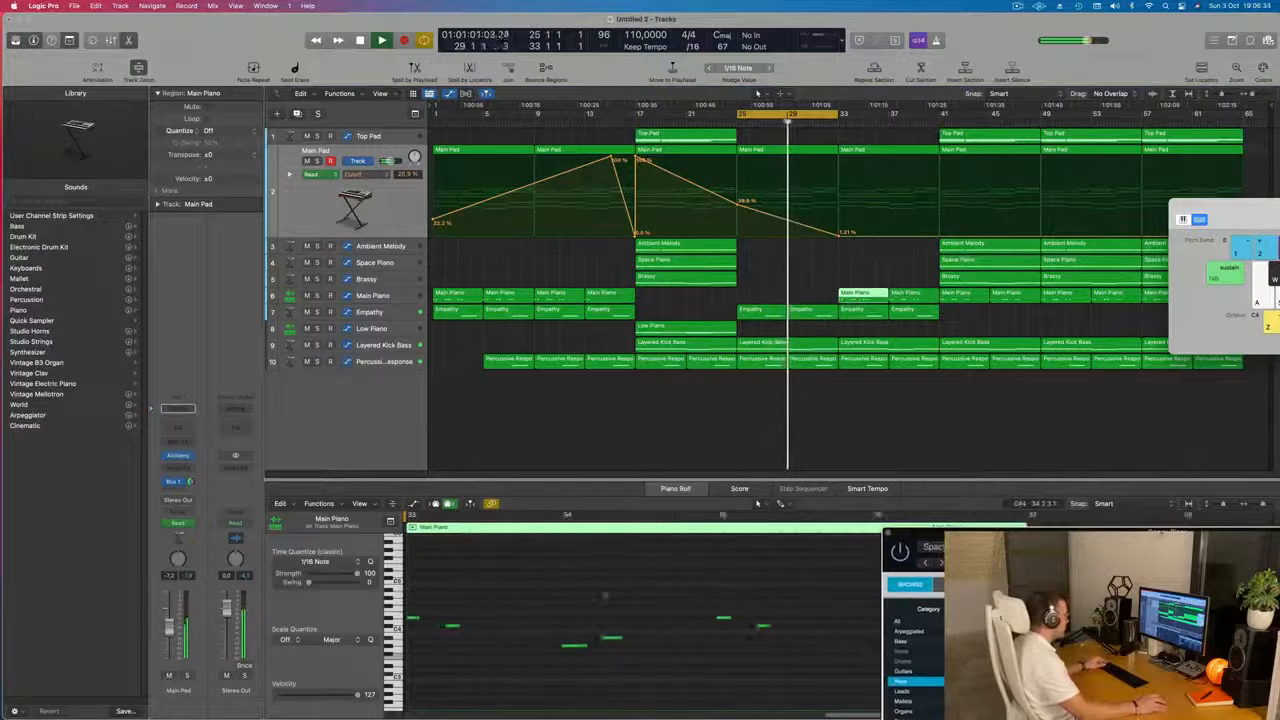
click(443, 625)
key(Delete)
drag(557, 618, 575, 673)
key(Delete)
drag(663, 606, 695, 675)
key(Delete)
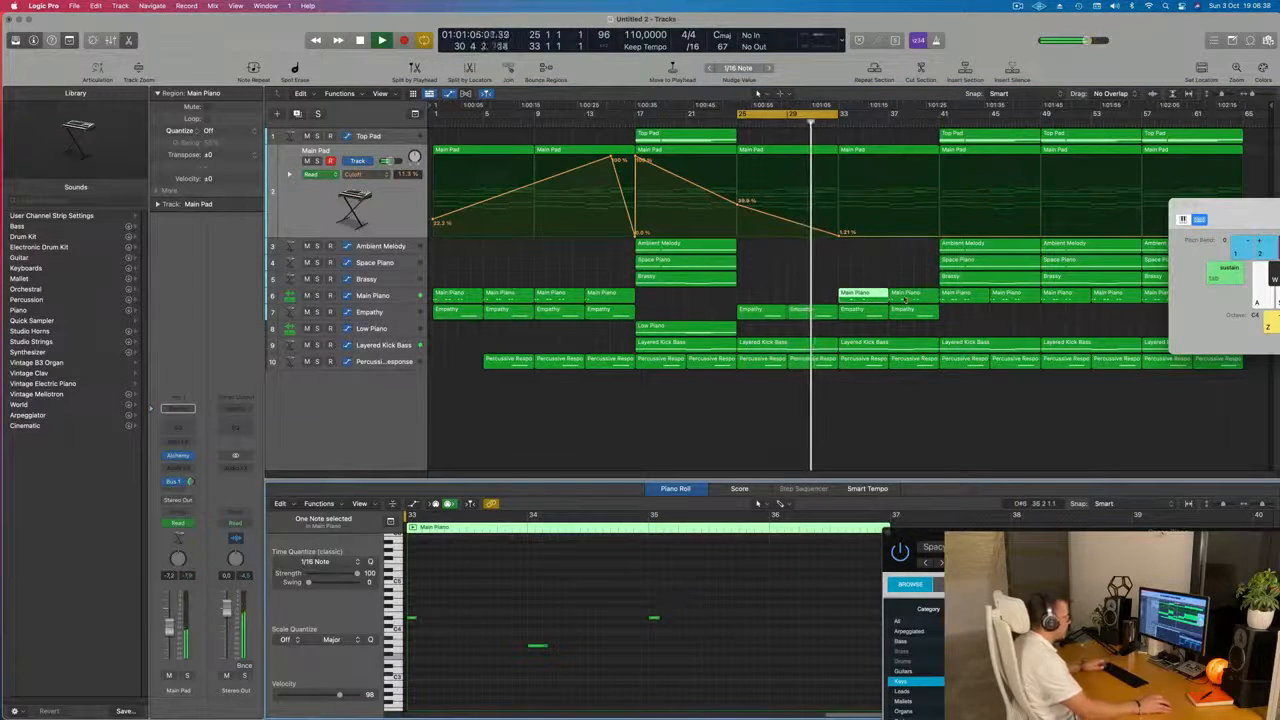
Step: Extend the cycle range to bar 41 and replace the Main Piano region at bar 37 with a copy of the thinned one
drag(838, 118, 937, 126)
scroll(808, 275, up, 2)
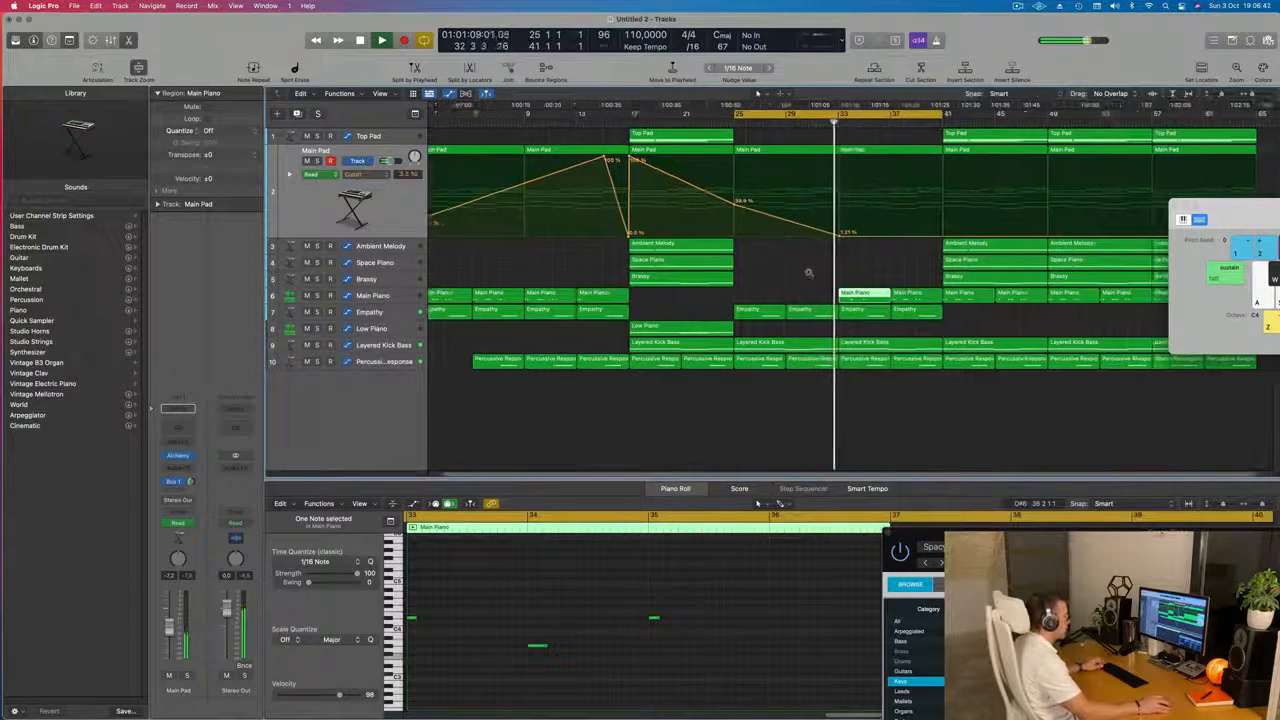
scroll(808, 275, up, 1)
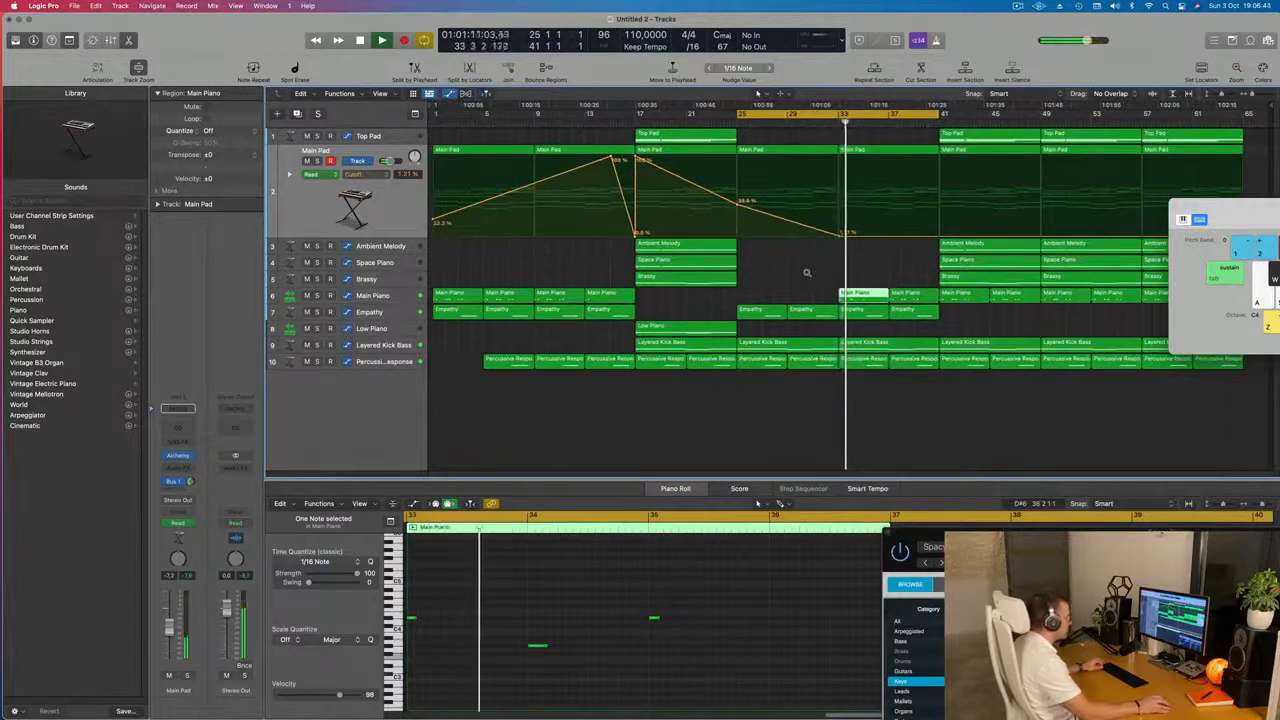
scroll(808, 275, up, 2)
scroll(808, 275, down, 4)
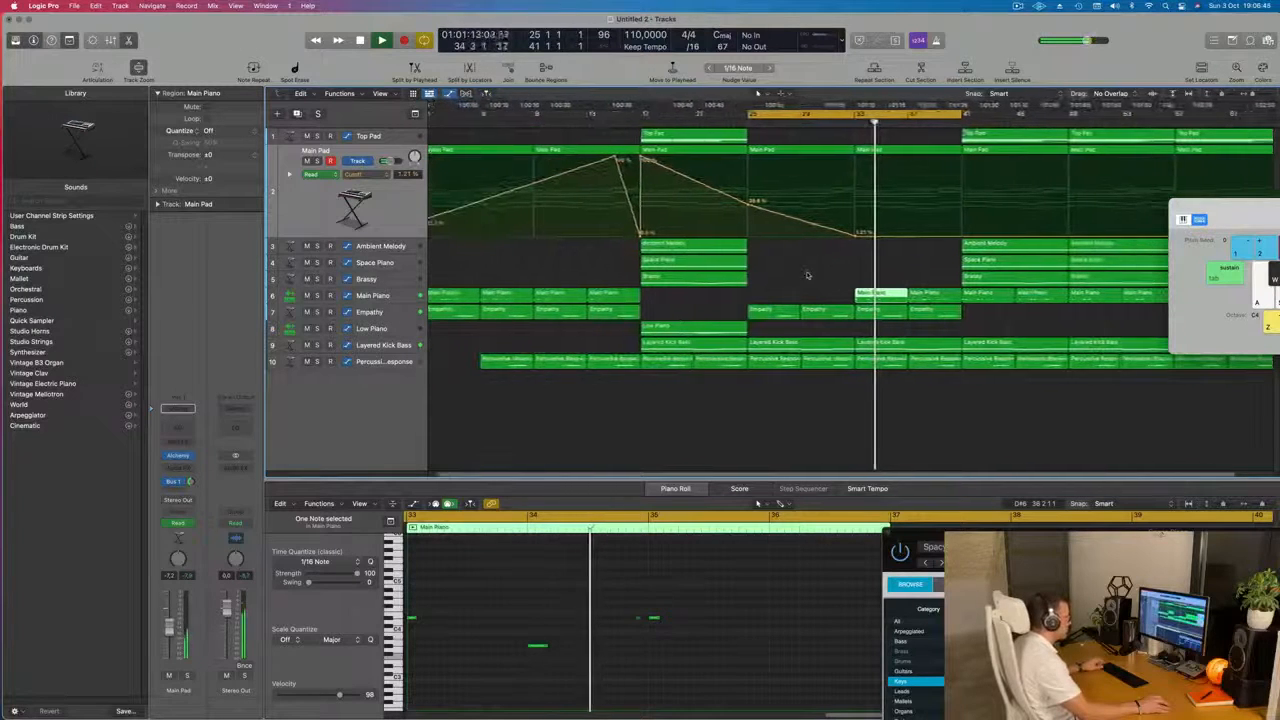
scroll(811, 275, up, 2)
scroll(811, 274, down, 2)
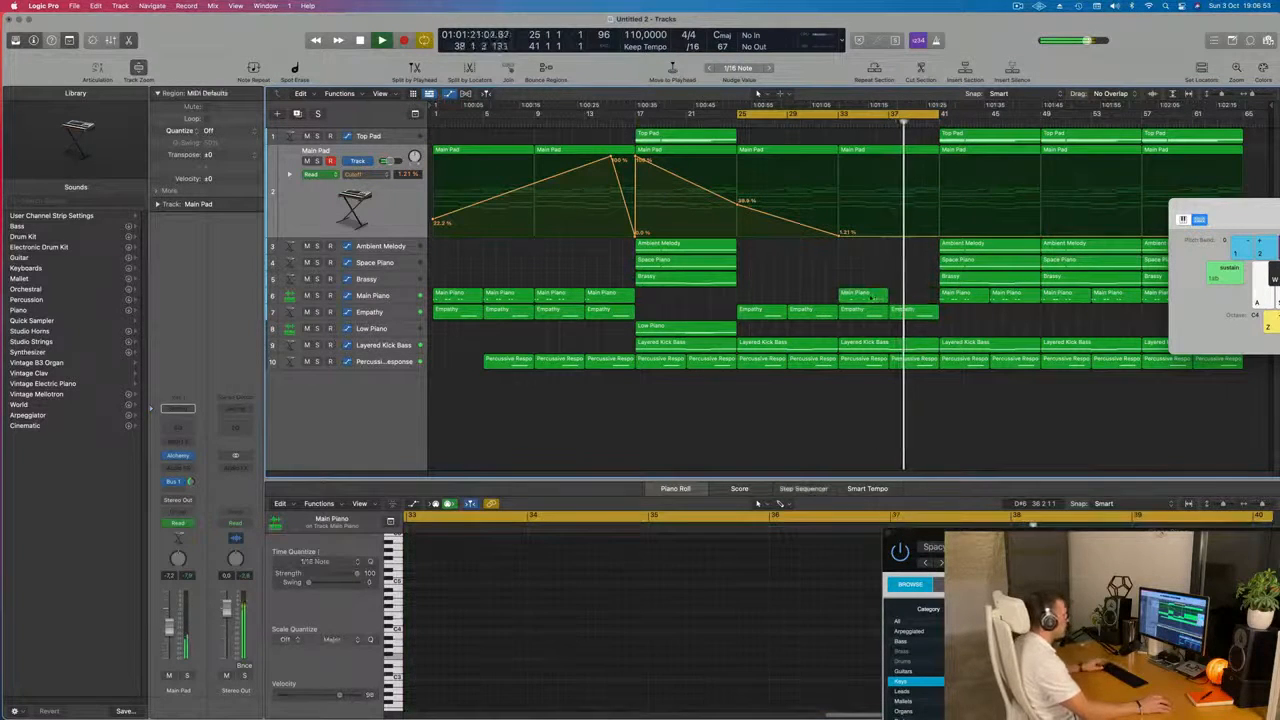
drag(912, 296, 905, 300)
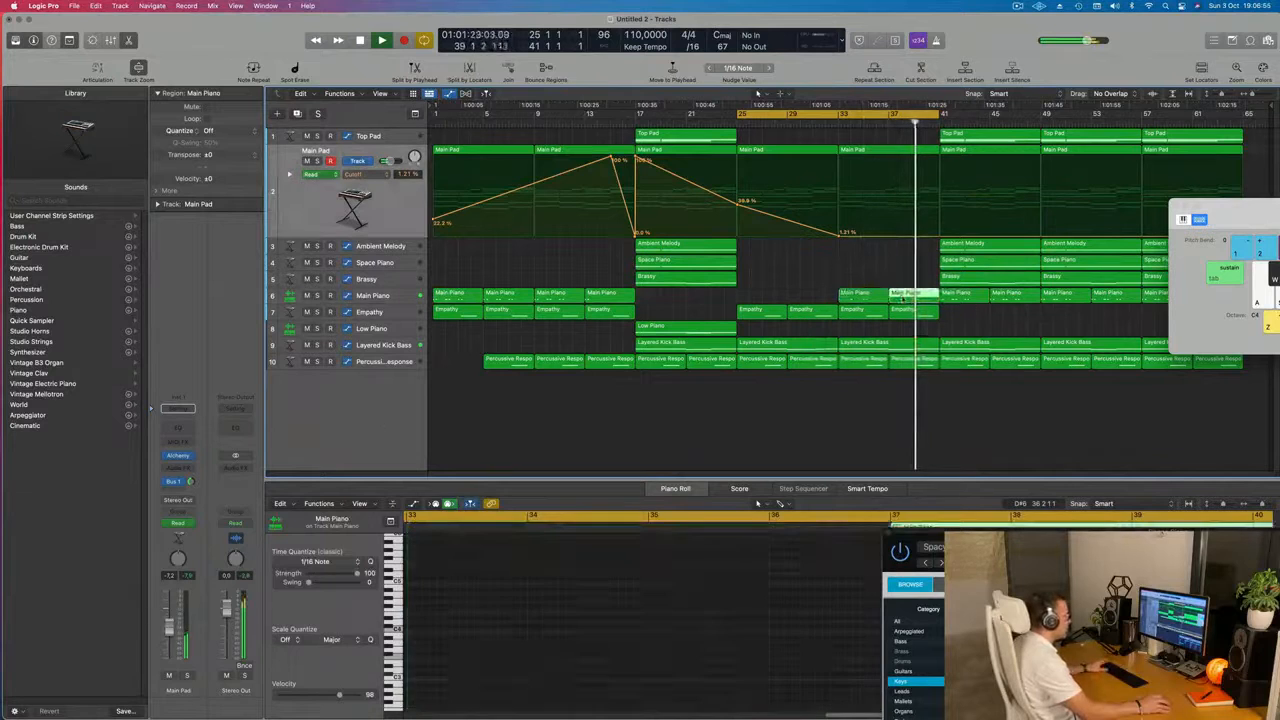
Step: Restart playback just before bar 33 and raise the Main Pad's cutoff automation at bar 41 to about 49%
click(827, 123)
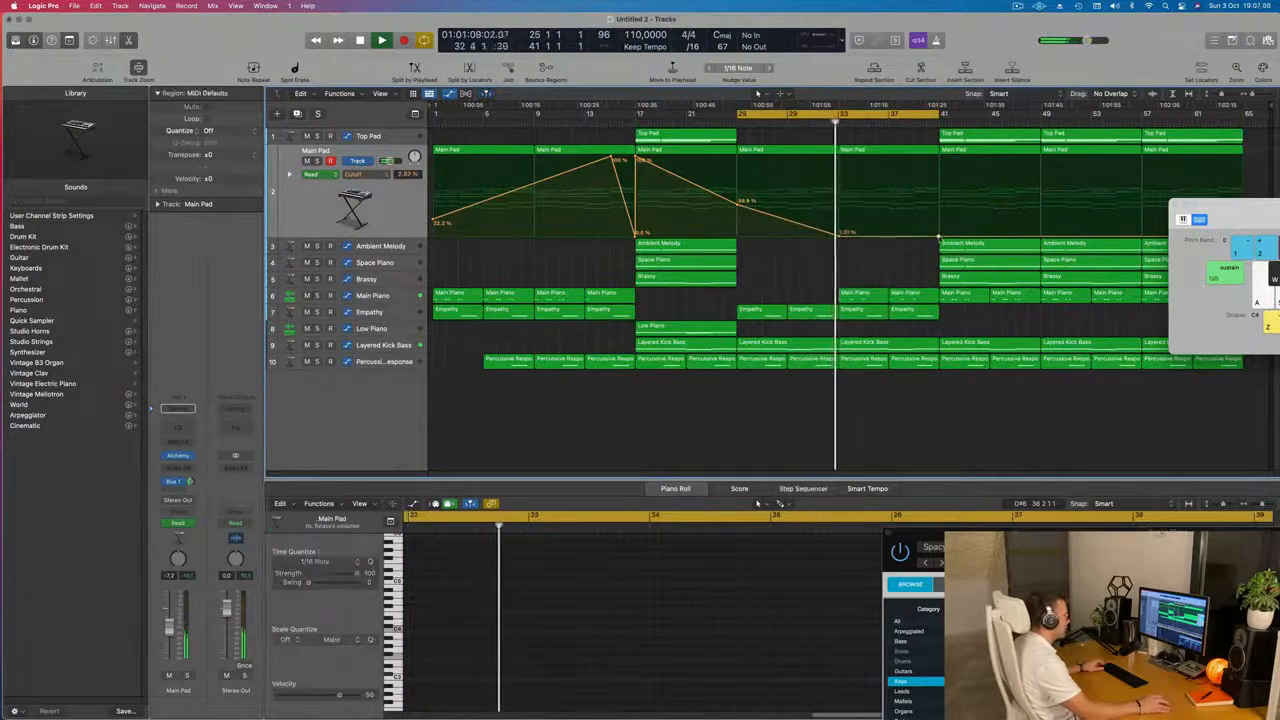
drag(940, 234, 940, 200)
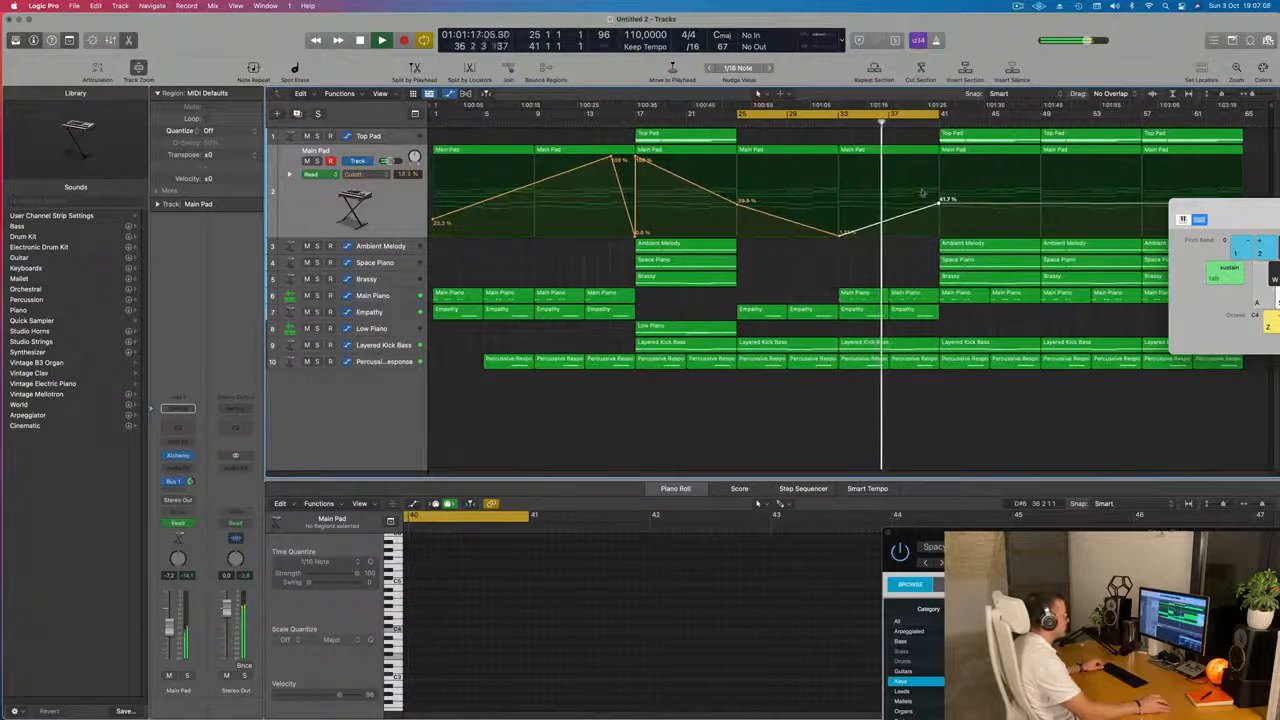
drag(940, 204, 939, 194)
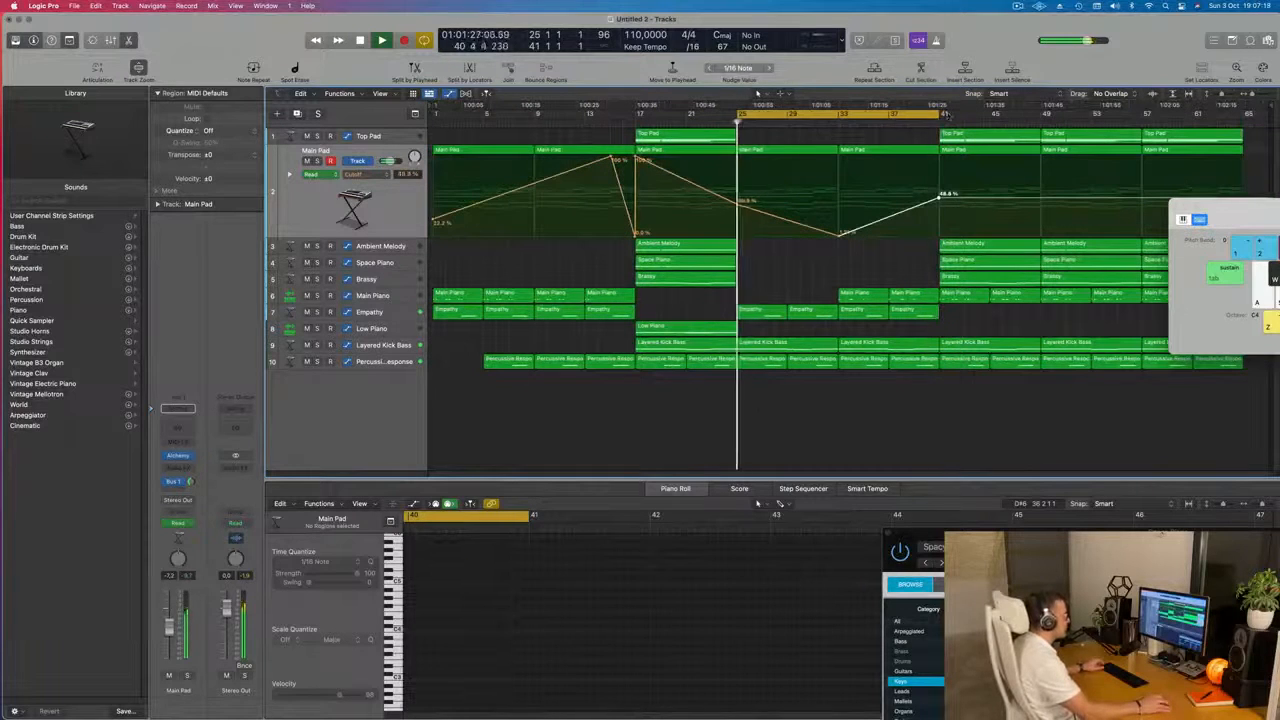
Step: Extend the cycle range to bar 49 and delete the Top Pad, Space Piano, Ambient Melody and Brassy regions starting at bar 41
drag(937, 114, 1042, 120)
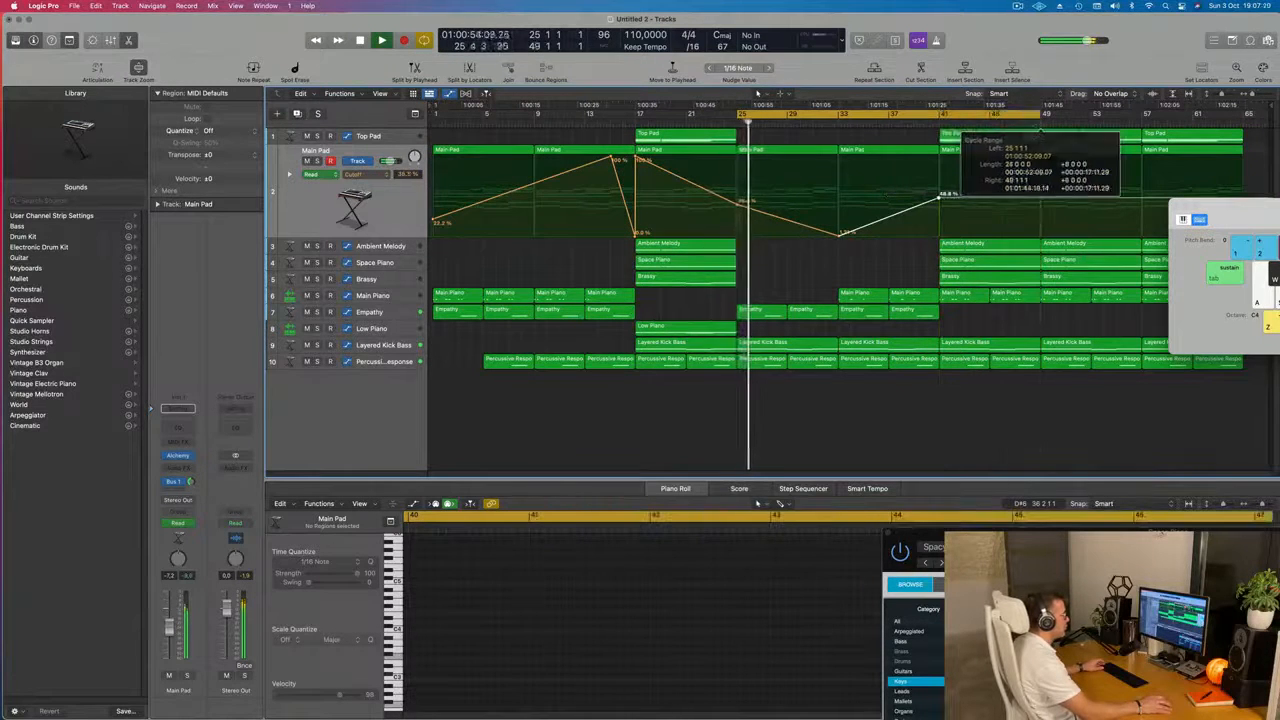
click(1000, 137)
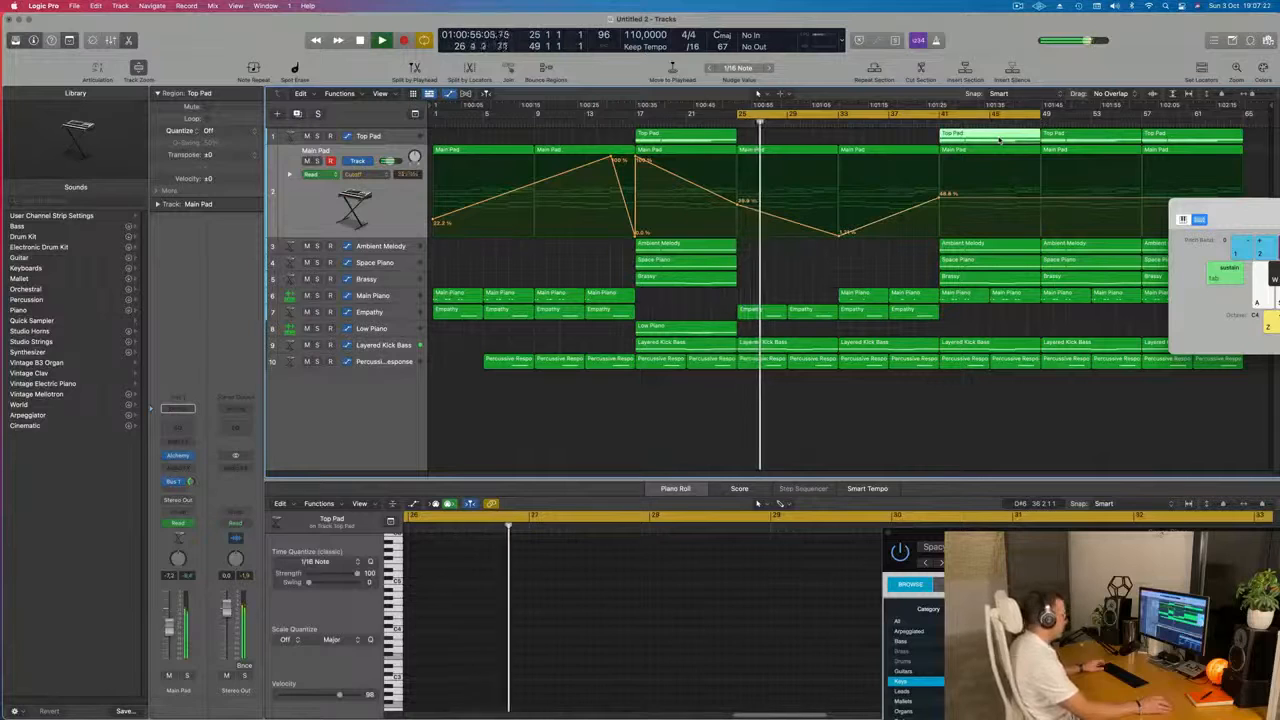
key(Delete)
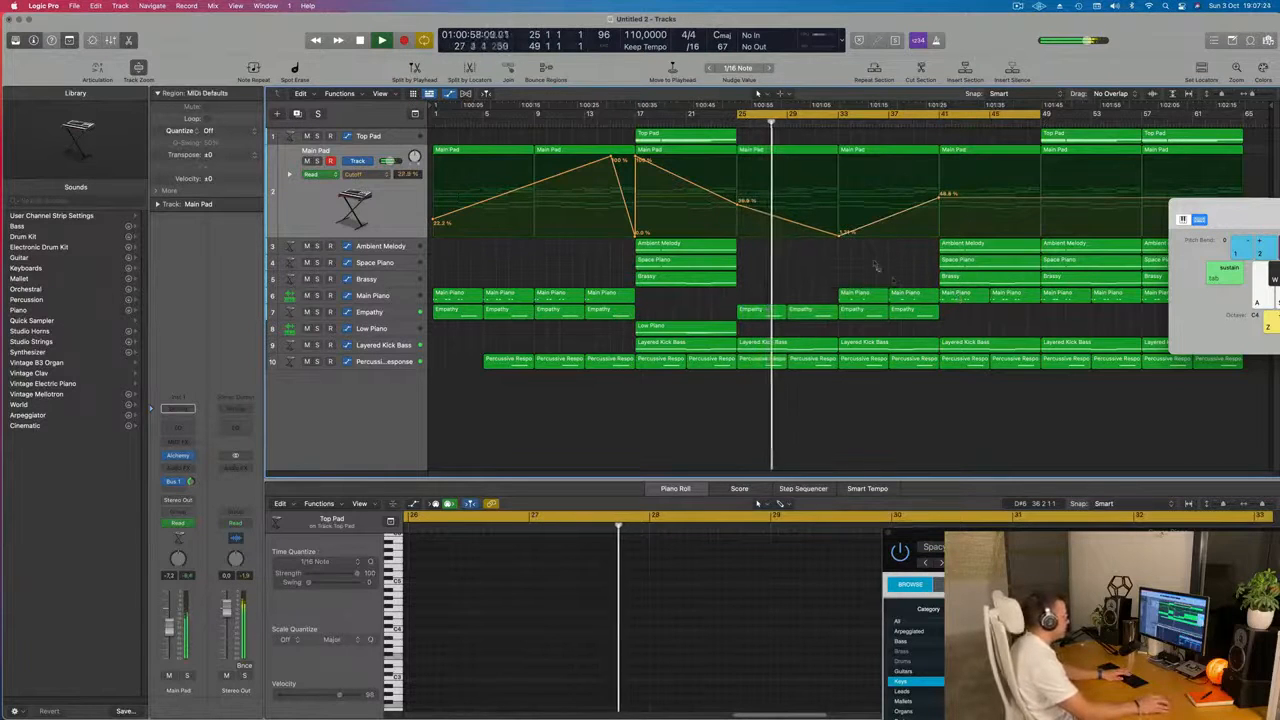
click(980, 261)
key(Delete)
click(978, 244)
key(Delete)
click(975, 277)
key(Delete)
Step: Copy the two Empathy regions in bars 33–41 to start at bar 41
click(902, 314)
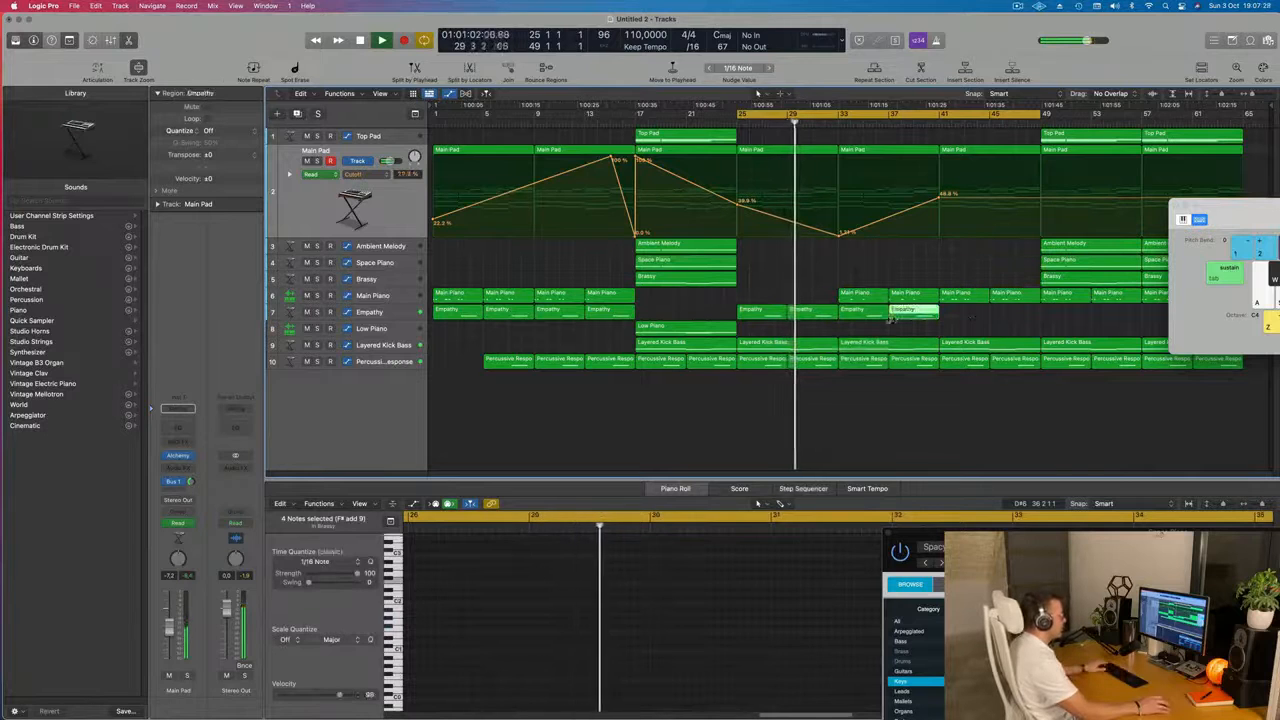
shift+click(872, 314)
drag(873, 314, 973, 318)
Step: Raise the Main Pad cutoff at bar 49 to 97.6% and delete the Layered Kick Bass and Percussive Response regions in bars 41–49
drag(1040, 200, 1043, 160)
drag(957, 333, 1010, 367)
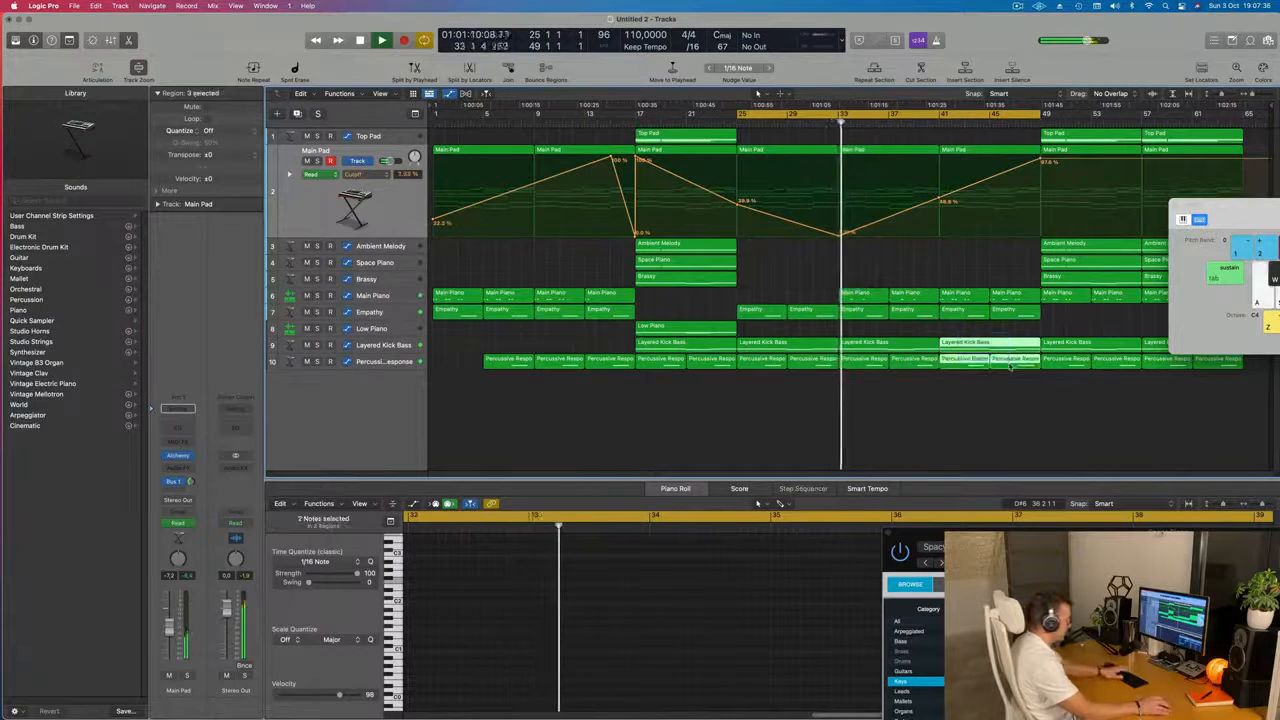
key(Delete)
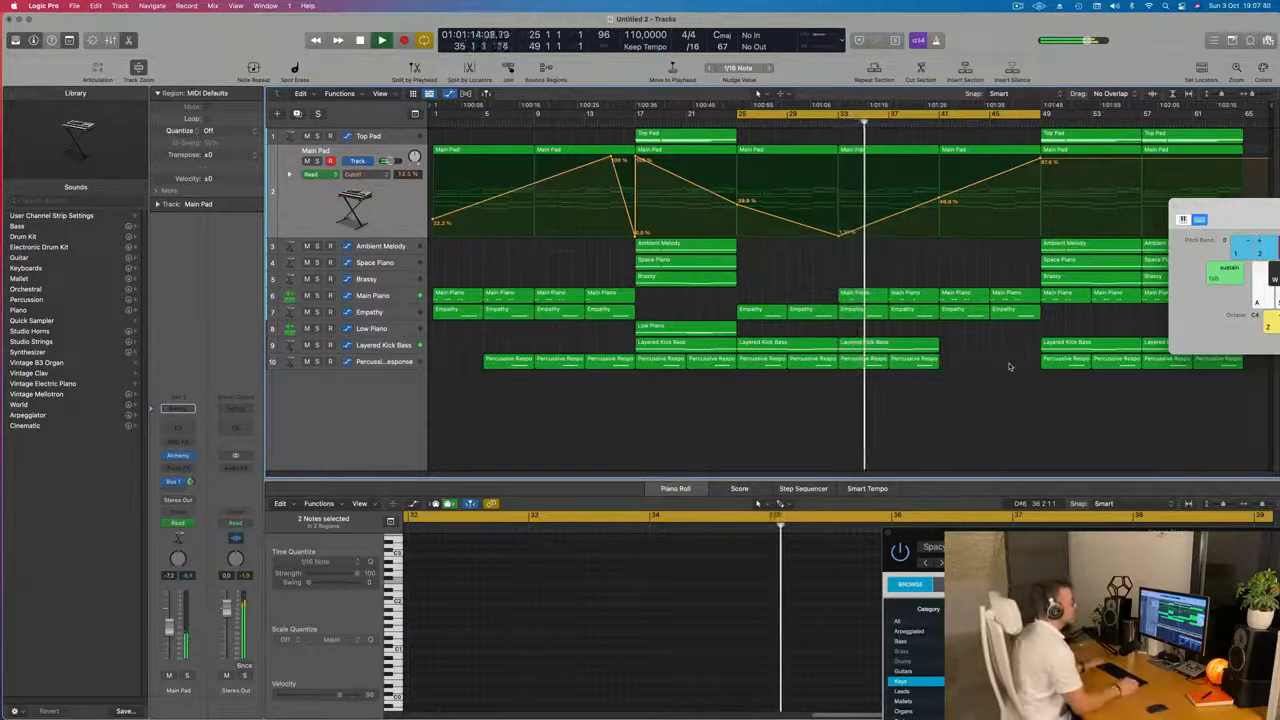
click(1018, 6)
click(1018, 6)
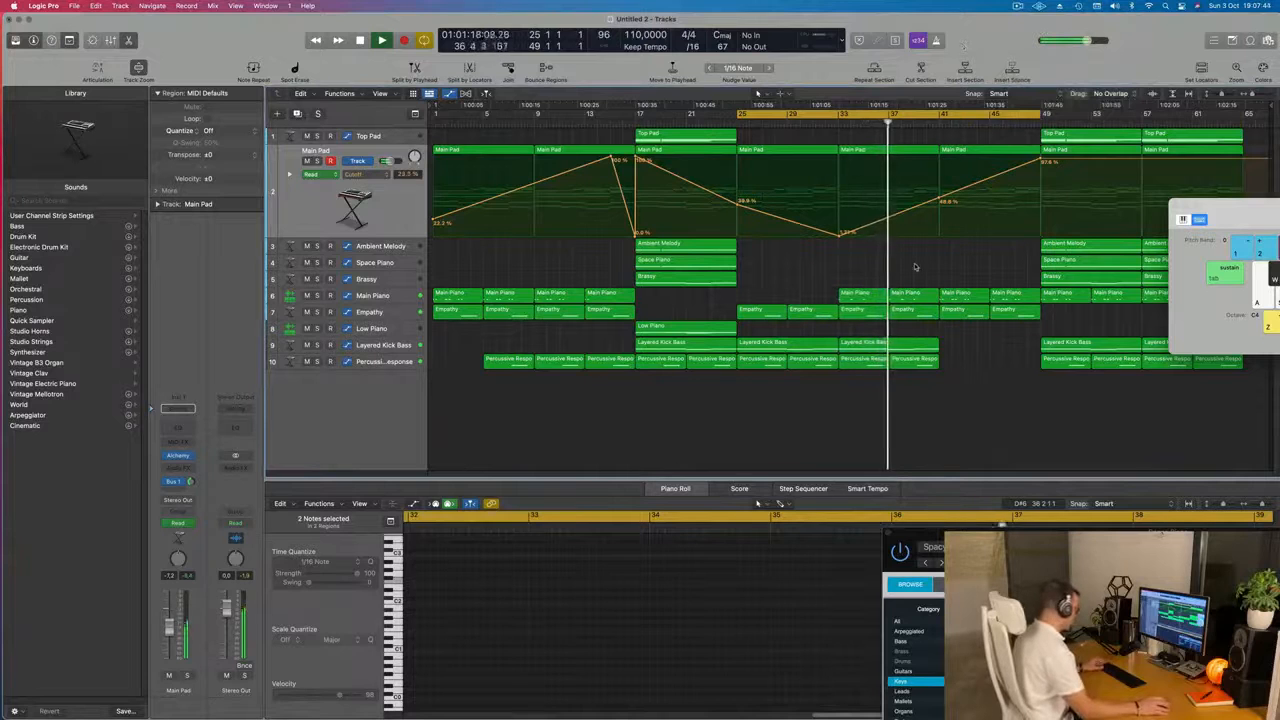
key(super+s)
key(Escape)
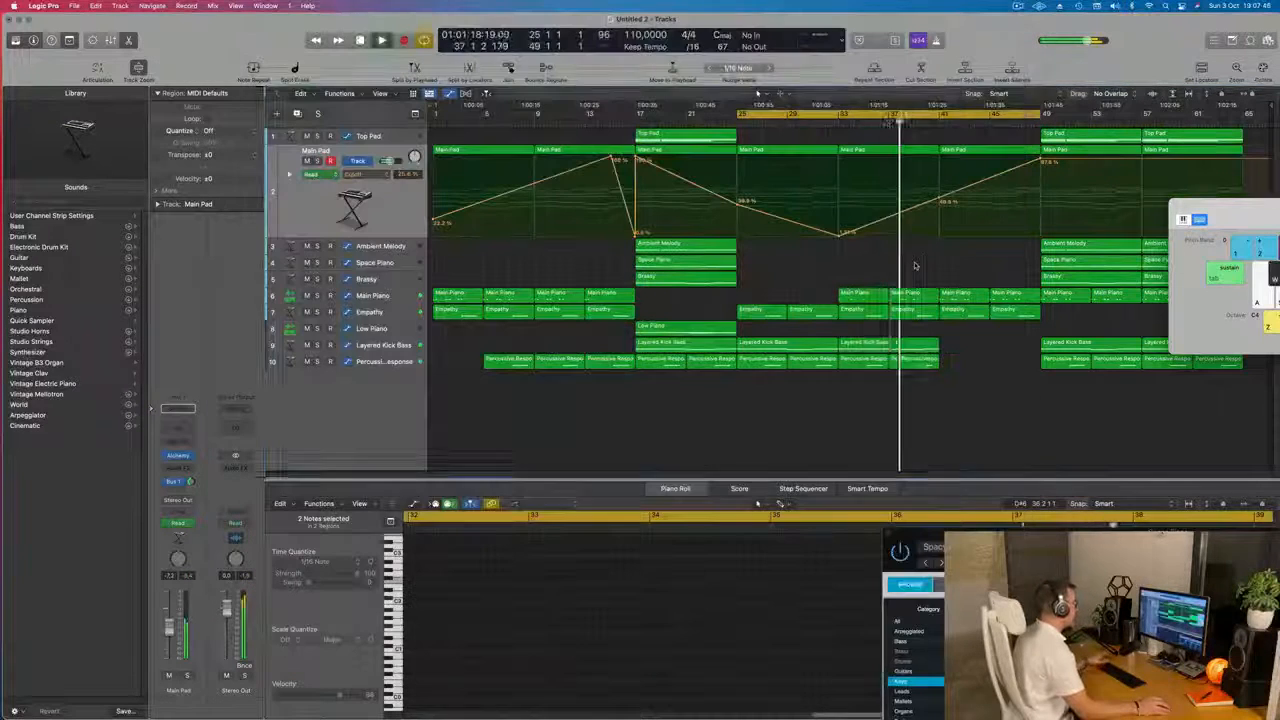
Step: While auditioning bars 33–49, delete the Main Piano region at bar 41 and raise the Main Pad cutoff at bar 49 to 100%
key(space)
click(838, 122)
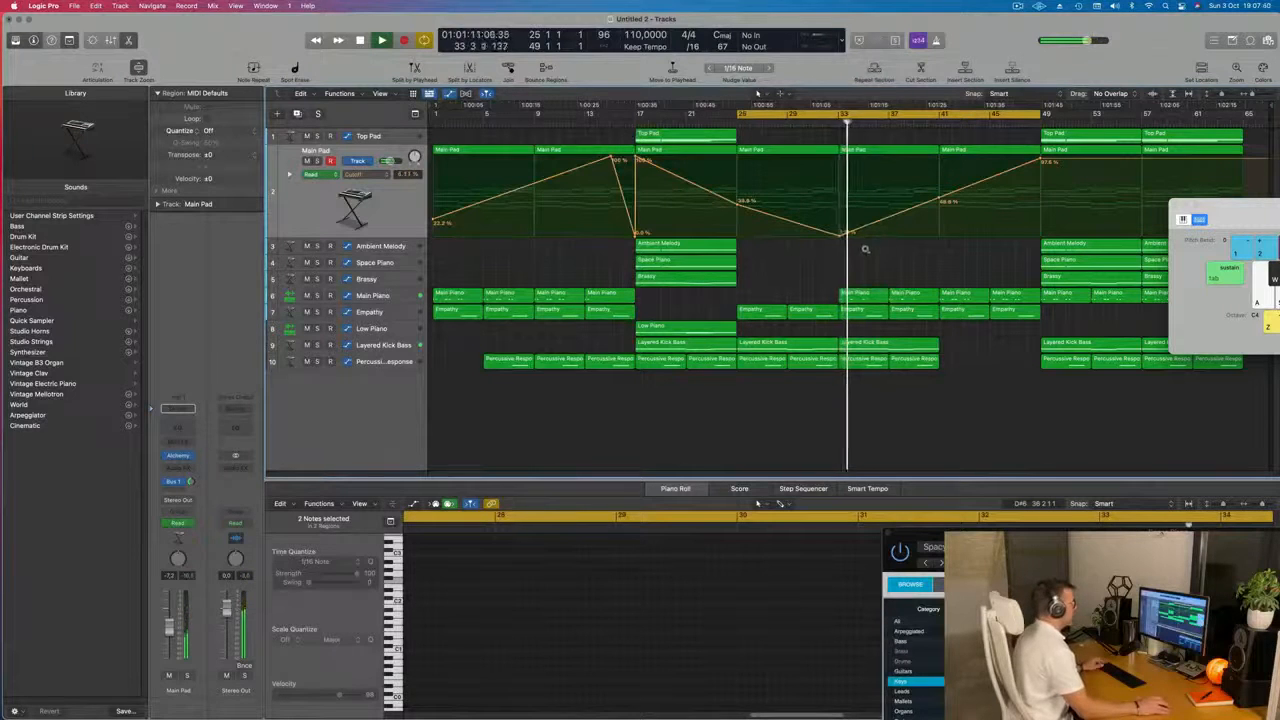
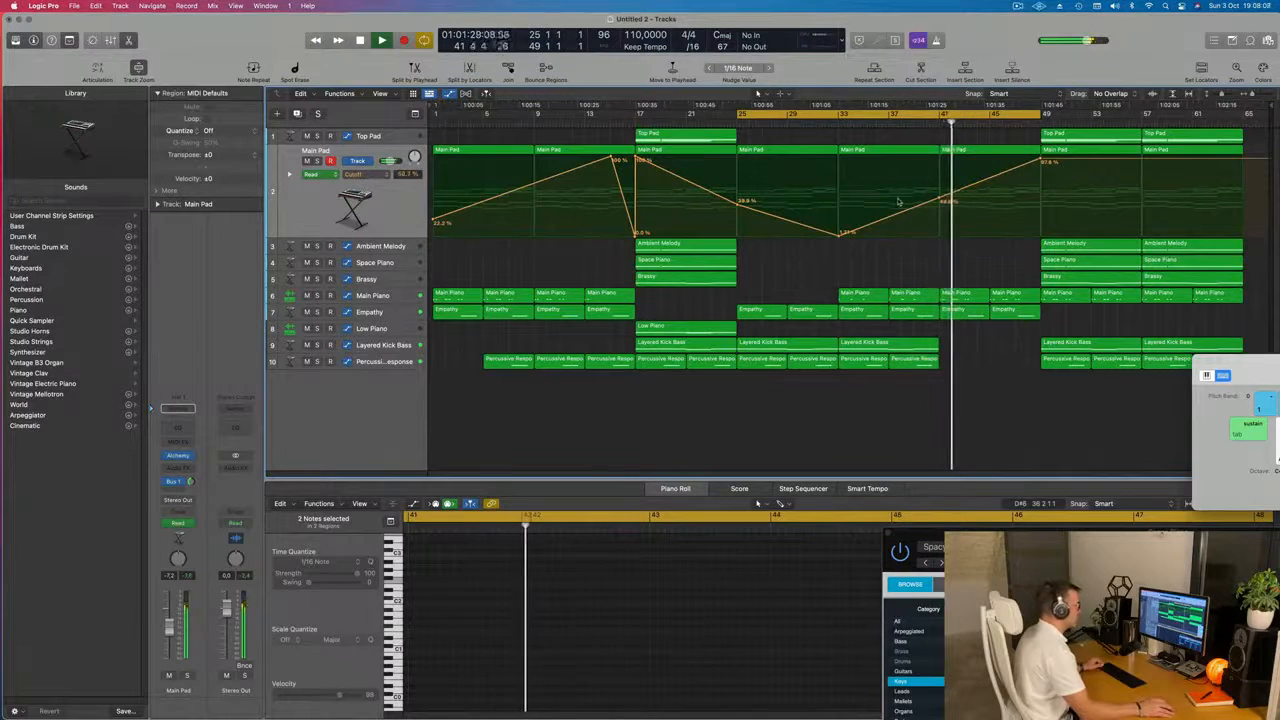
click(930, 123)
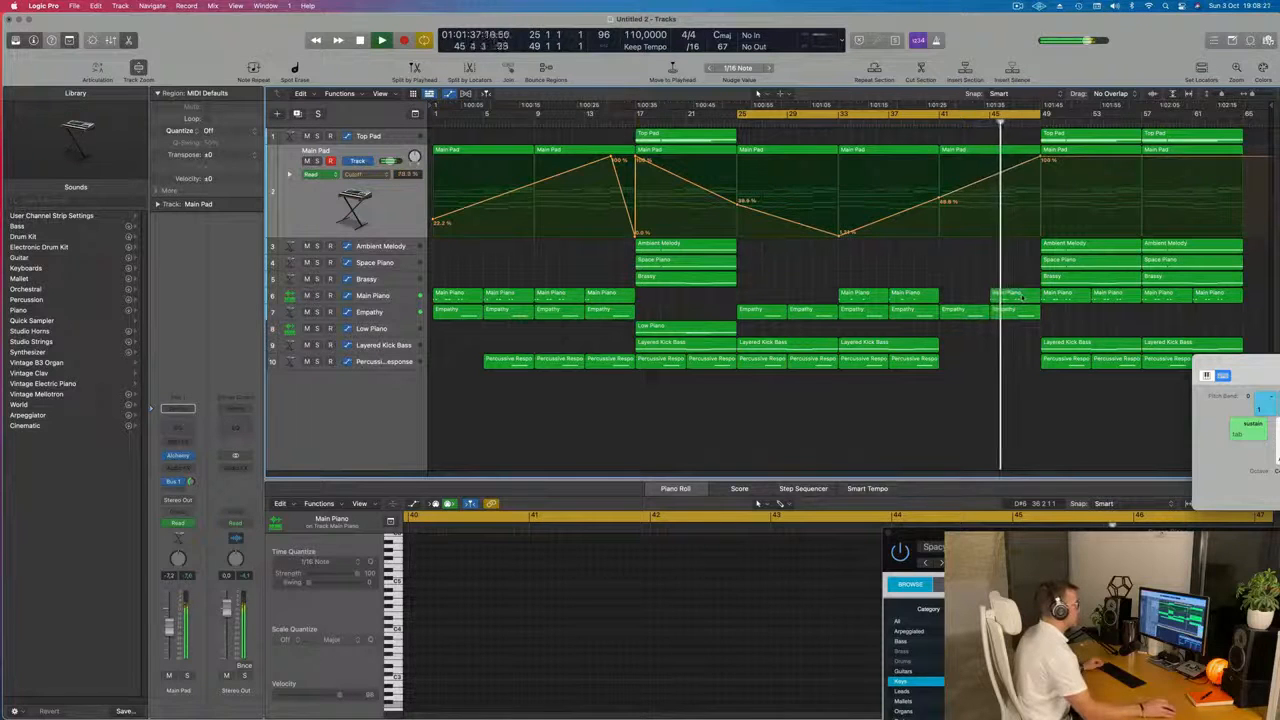
click(937, 122)
click(1010, 295)
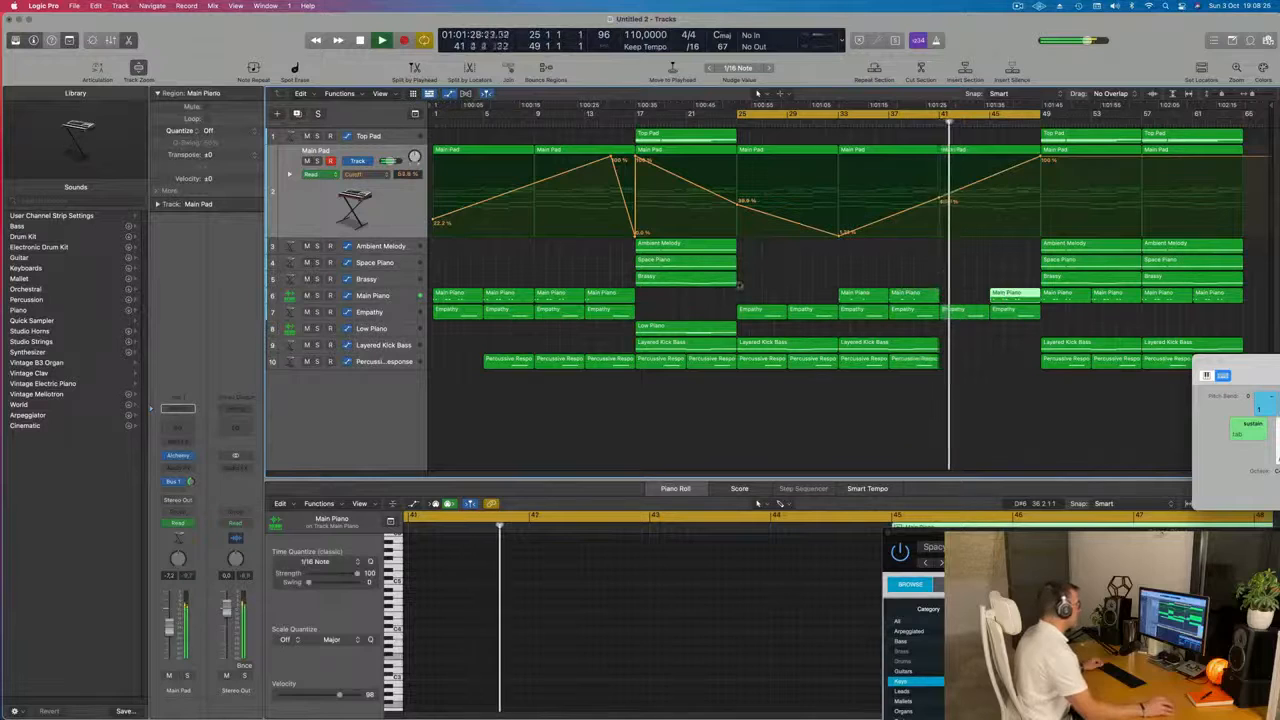
click(382, 296)
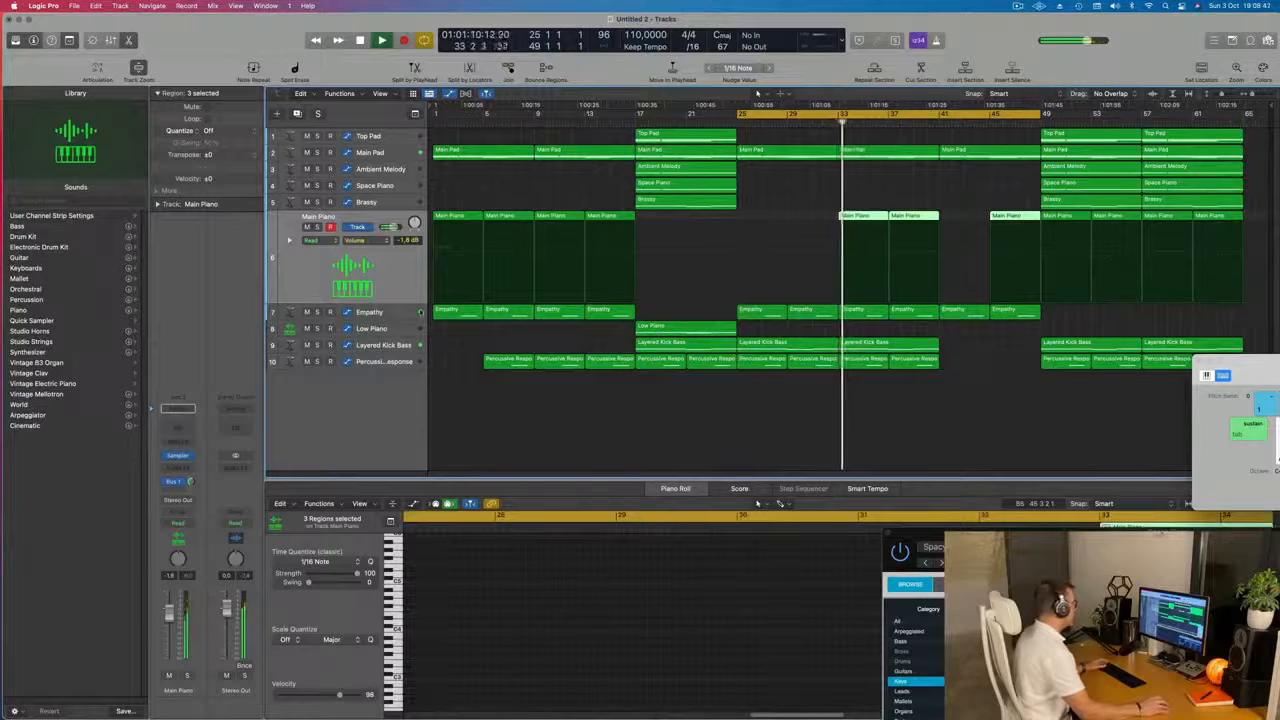
Step: Duplicate the Empathy track and move the Empathy region at bar 33 onto the new track
click(408, 314)
click(297, 114)
click(872, 238)
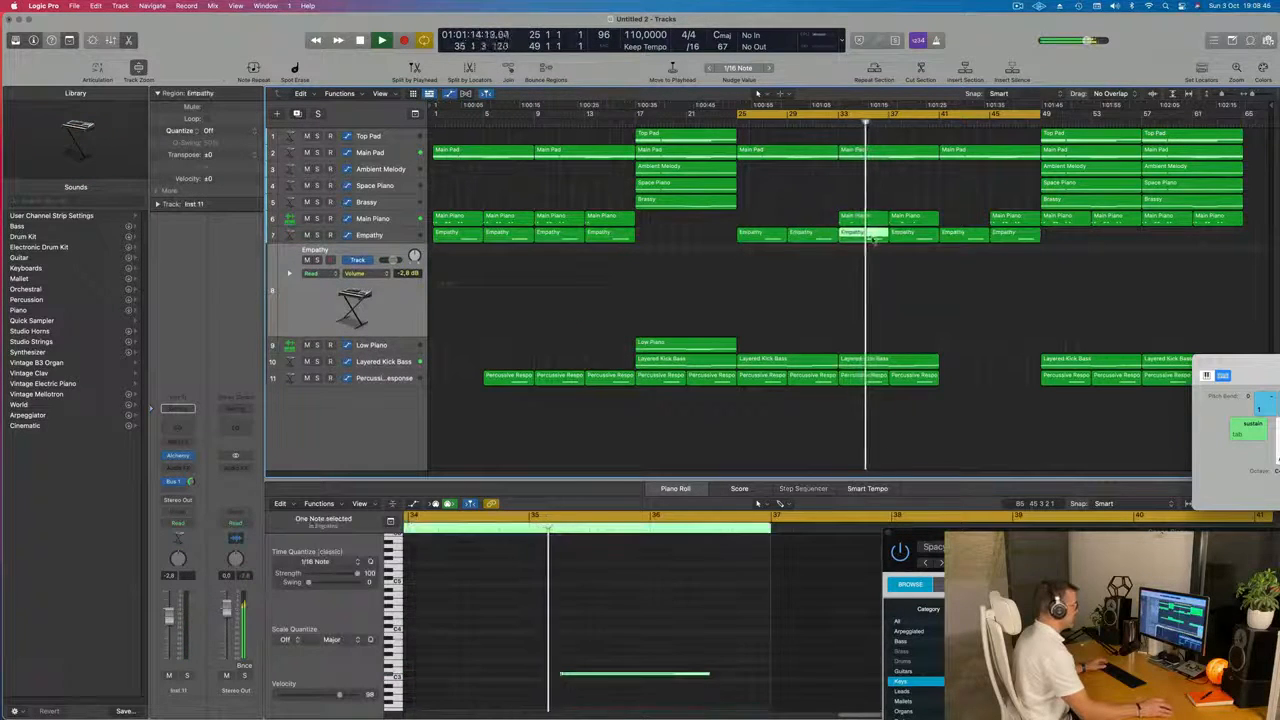
drag(872, 238, 872, 250)
Step: Stretch the moved Empathy region's note back to bar 33 and extend the region to bar 49
scroll(524, 704, left, 3)
drag(625, 673, 408, 674)
scroll(530, 673, down, 3)
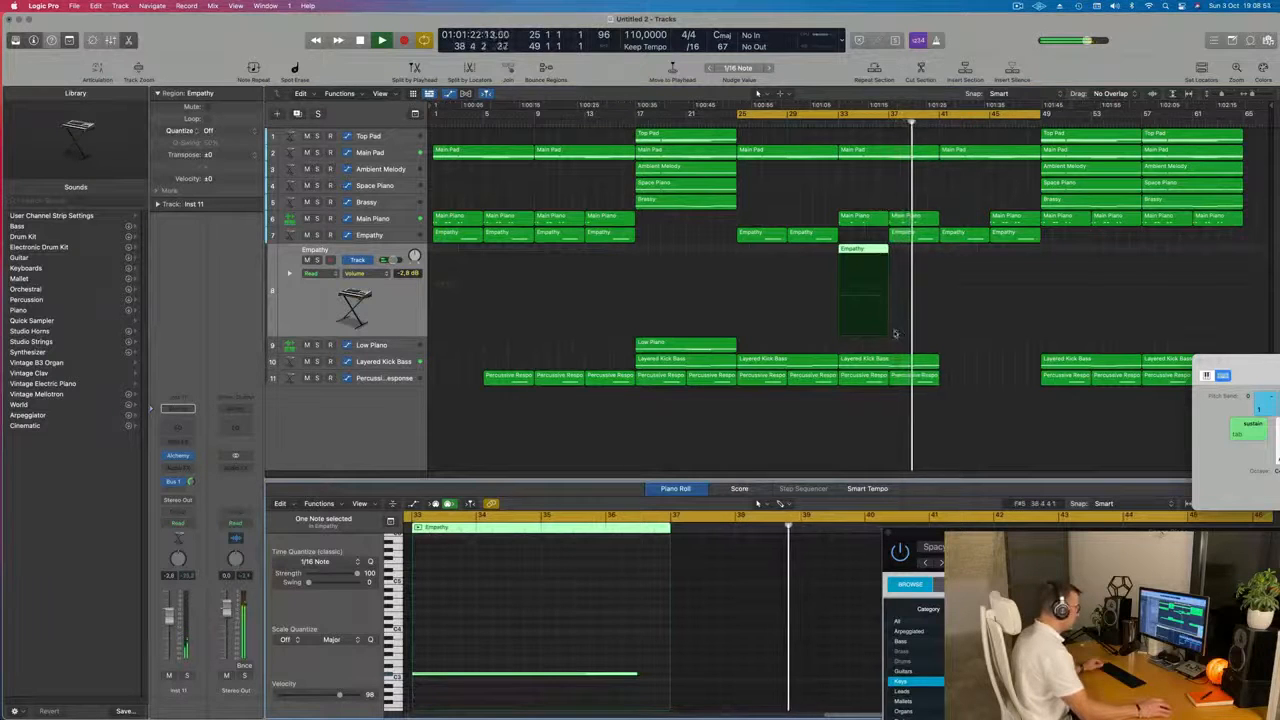
click(891, 256)
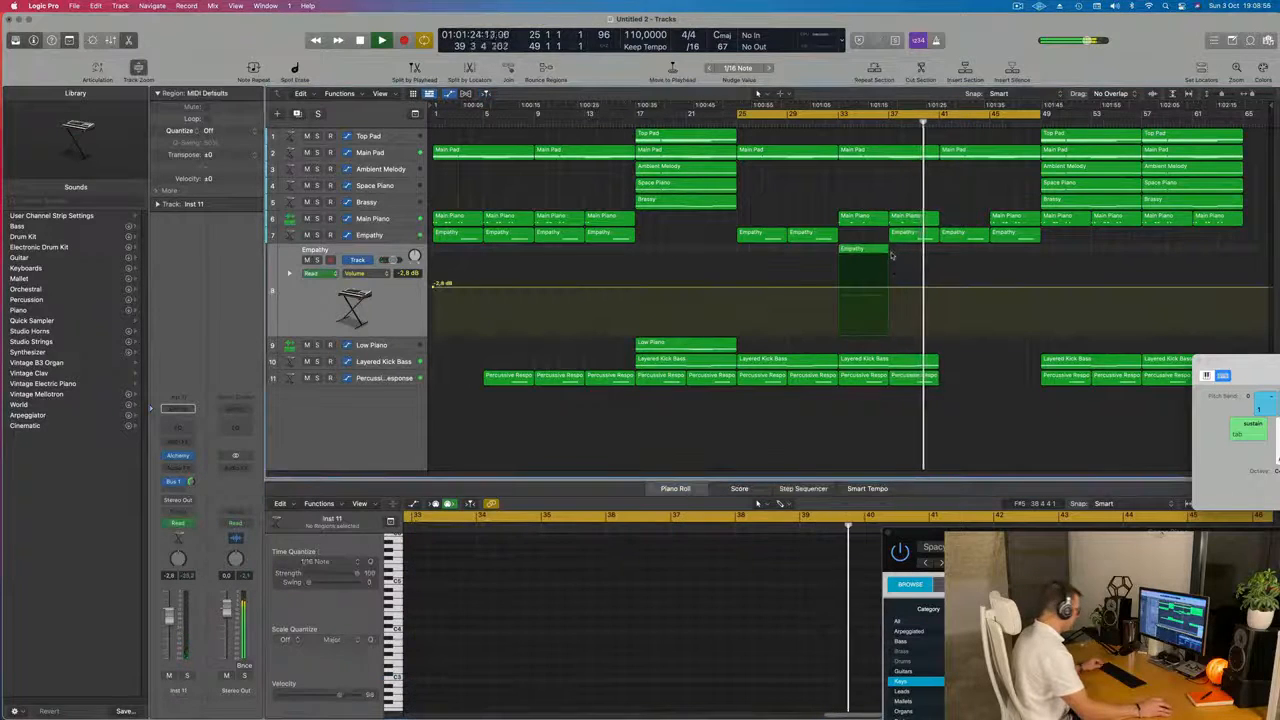
drag(887, 256, 1050, 256)
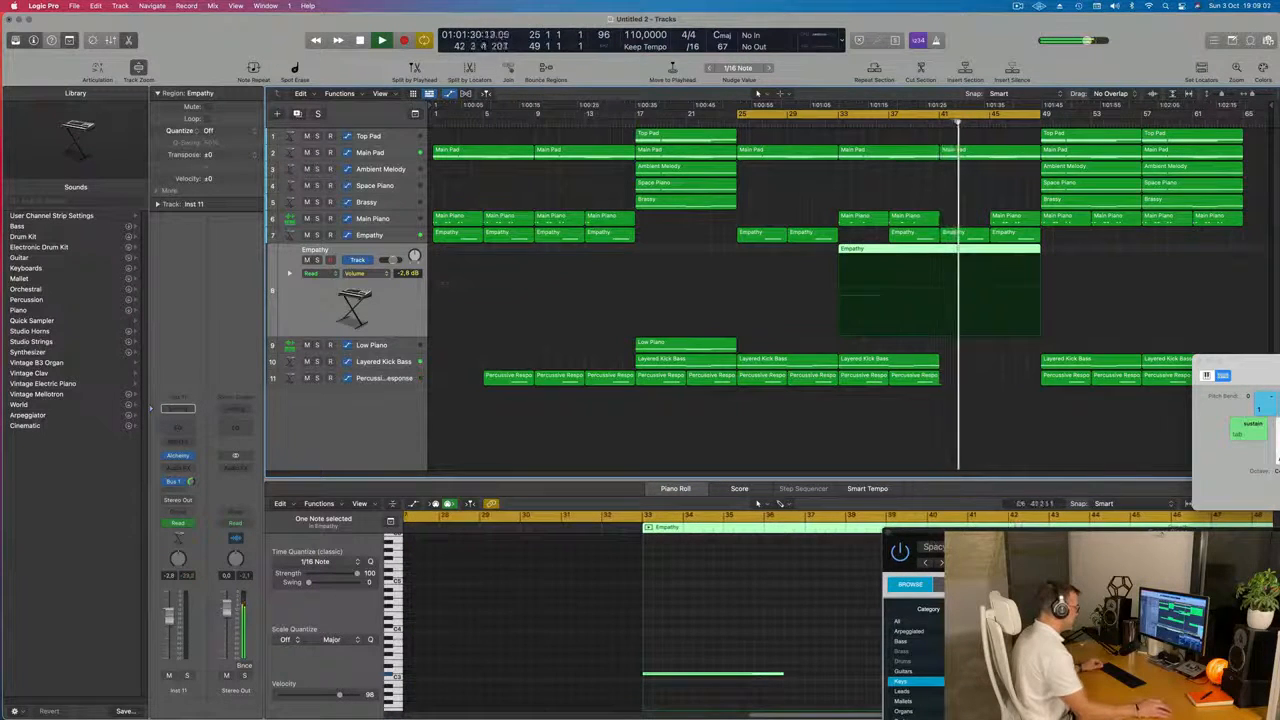
Step: Shorten the cycle range to bars 33–49 and close the Space Piano plug-in window
ctrl+alt+click(830, 684)
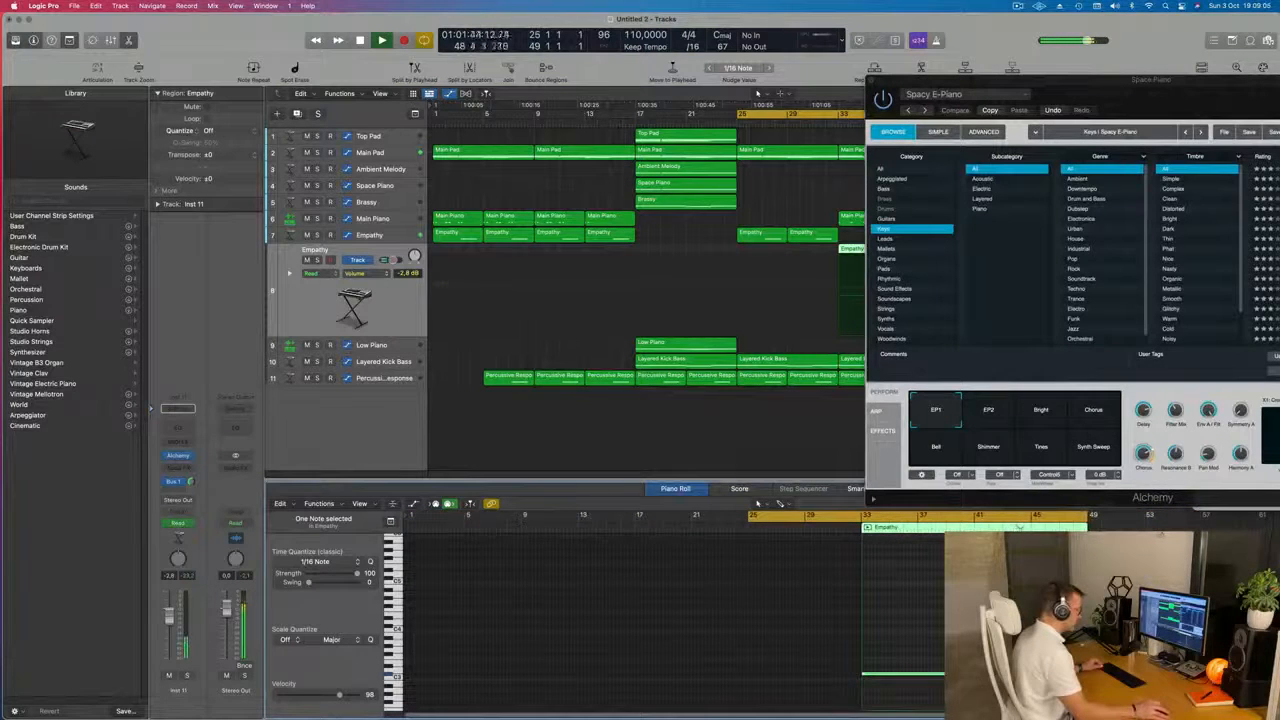
drag(1067, 88, 470, 455)
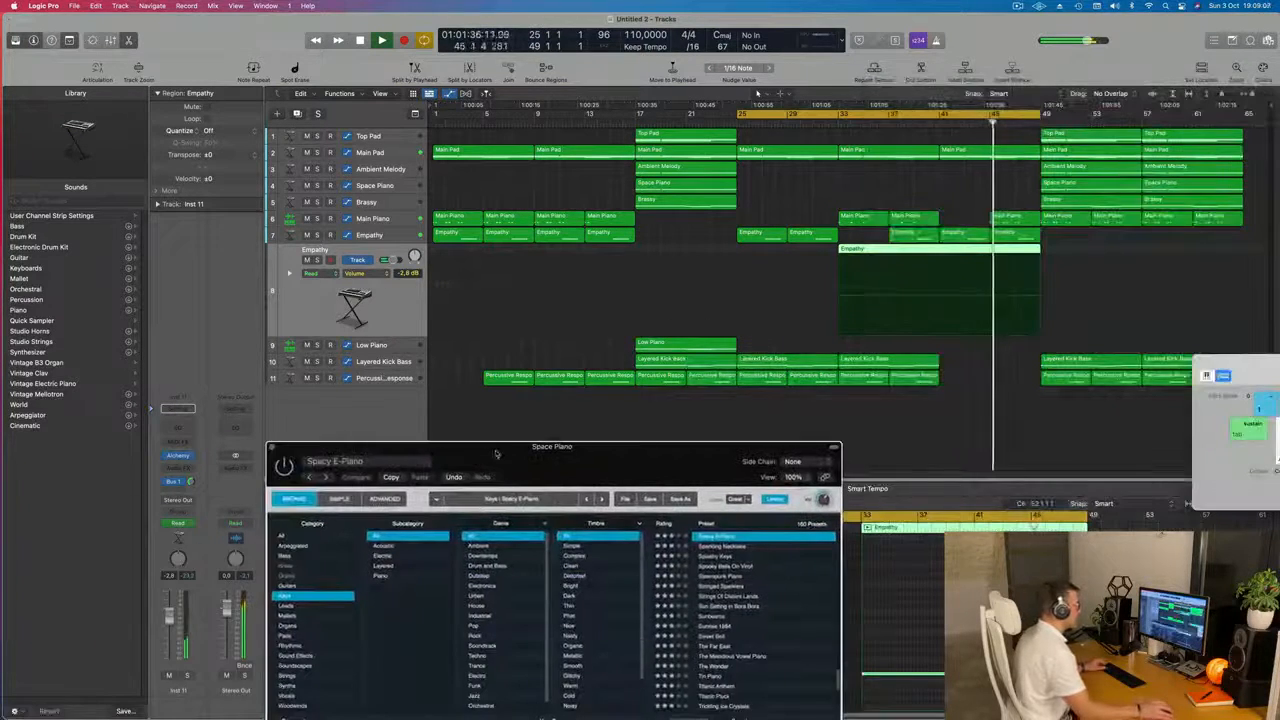
drag(741, 113, 842, 120)
drag(347, 447, 409, 220)
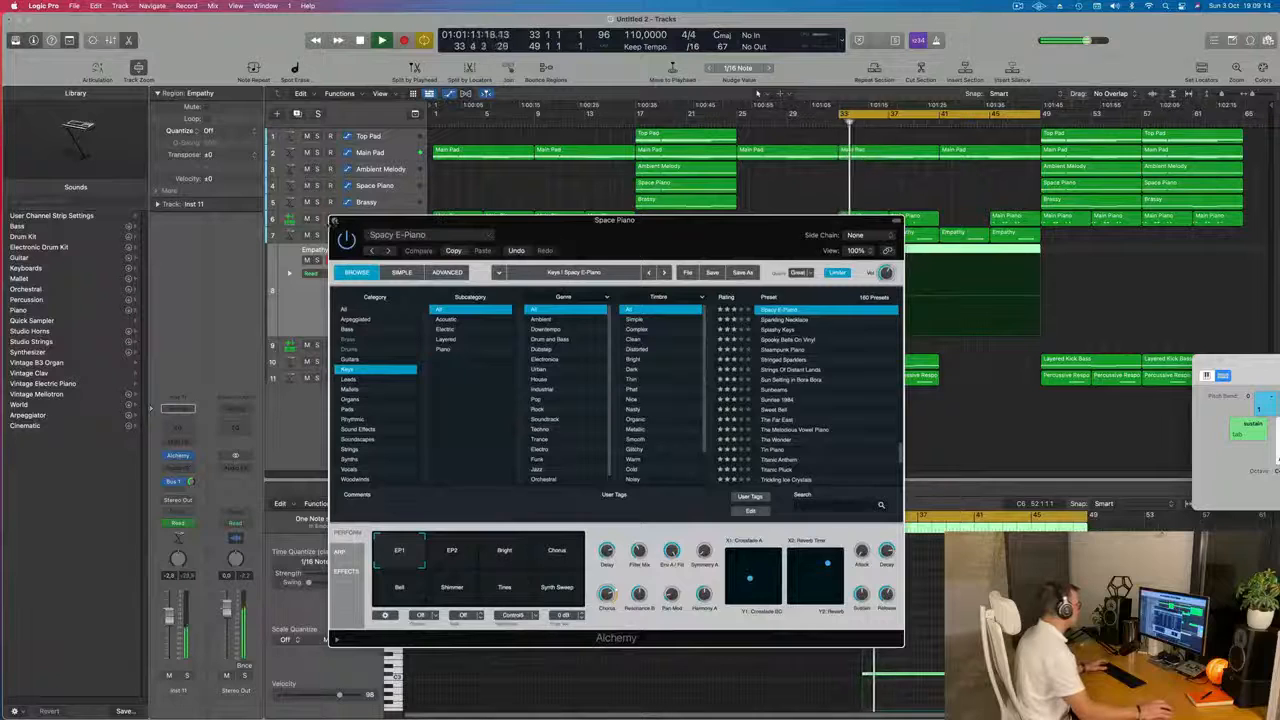
click(334, 220)
Step: Restart playback, solo the duplicated Empathy track and open its Alchemy instrument
key(space)
key(space)
key(s)
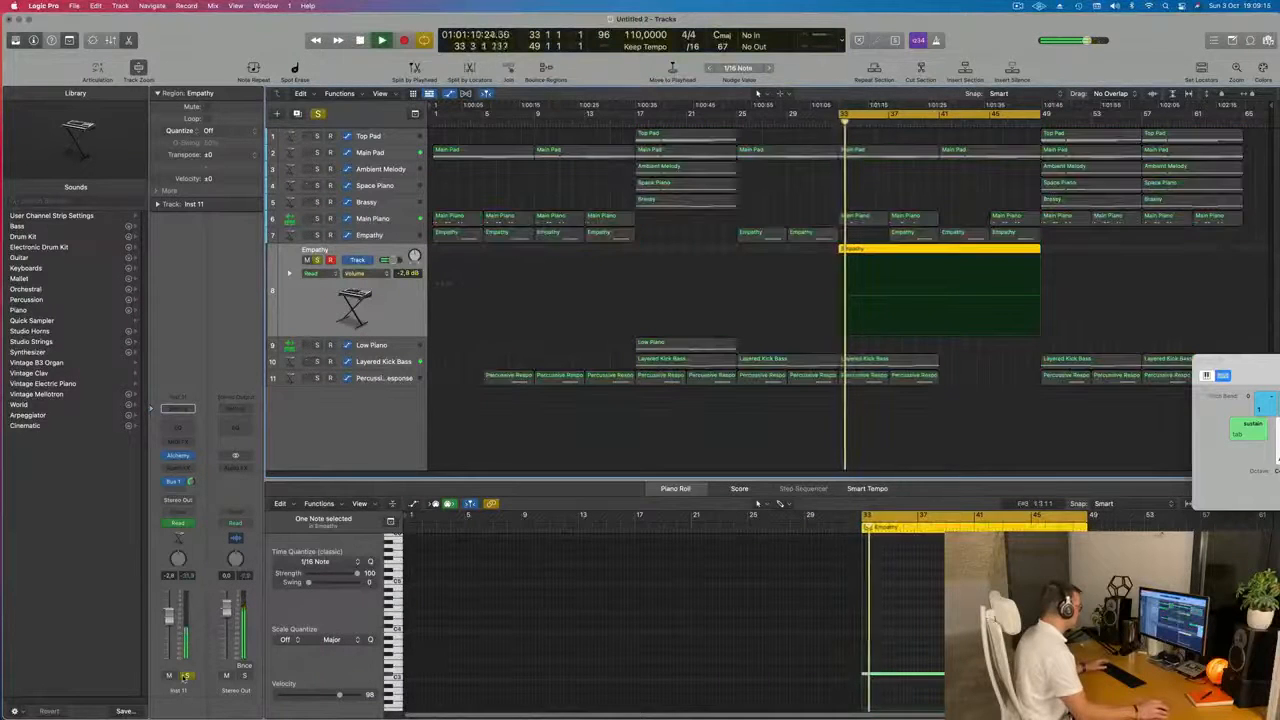
click(178, 457)
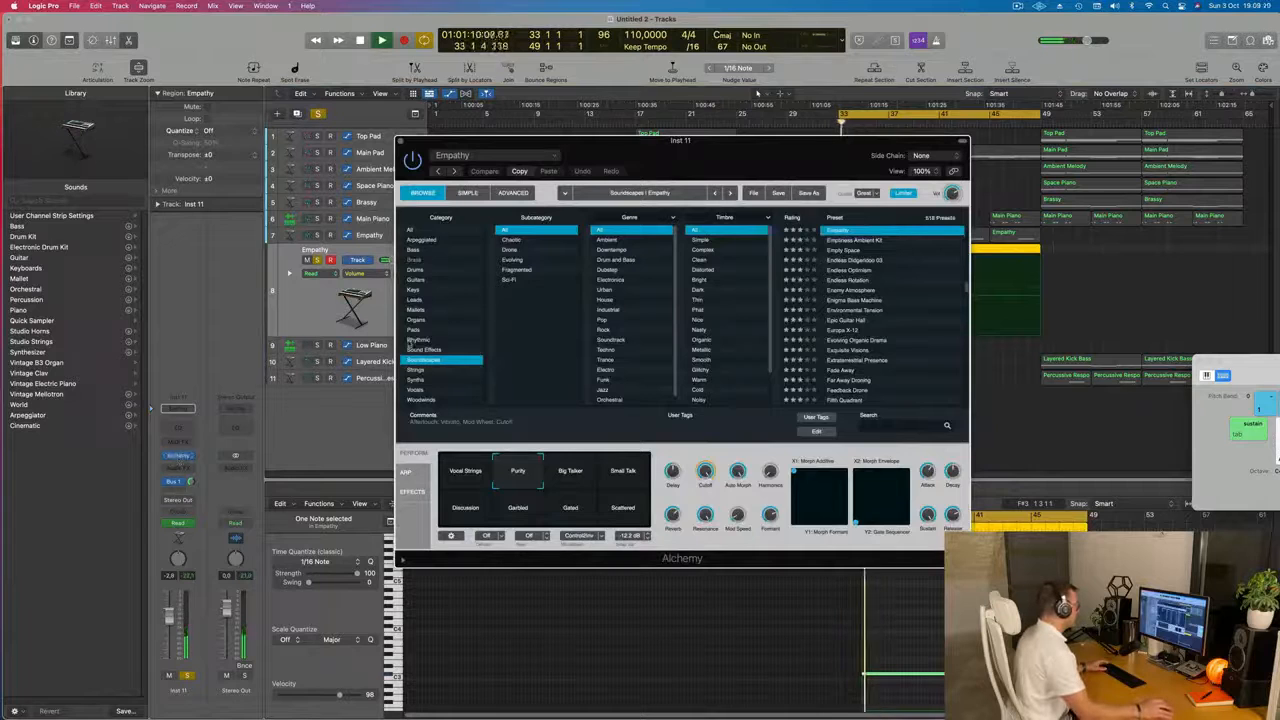
Step: Audition the Epic Guitar Hall preset in Alchemy, load Evolving Organic Drama instead and switch its performance snapshot to Dark
click(847, 320)
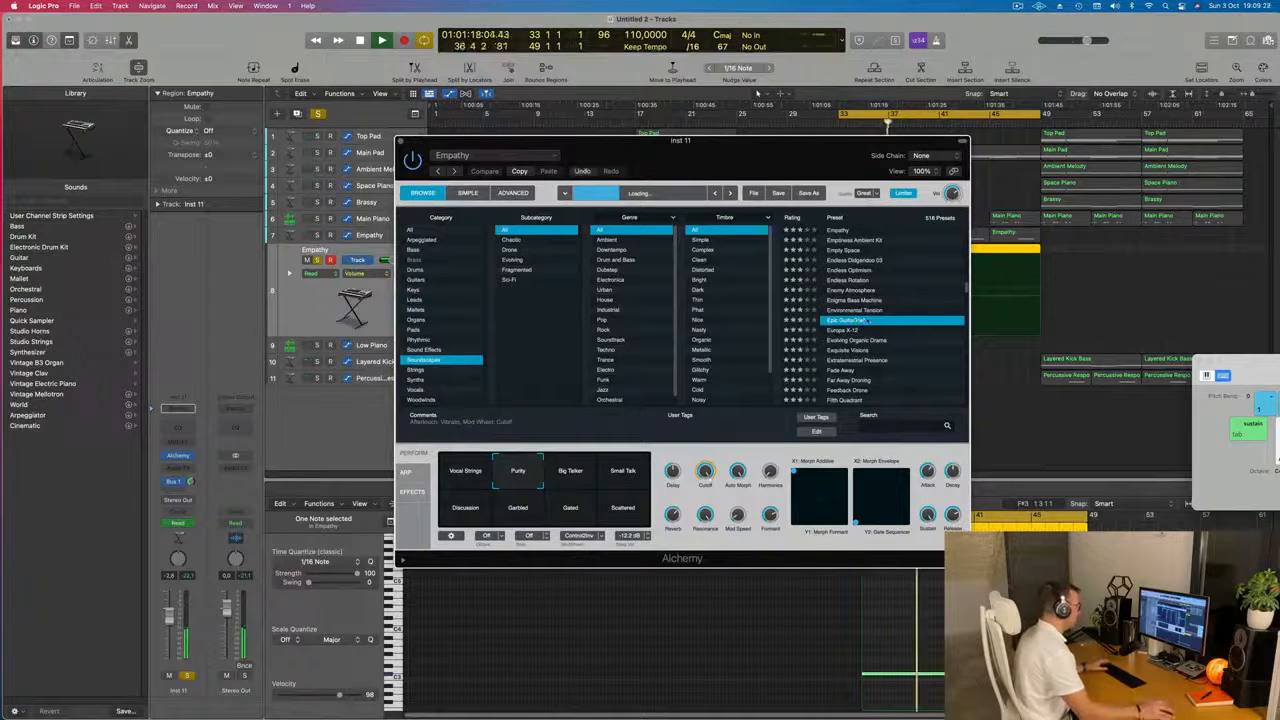
drag(863, 153, 733, 100)
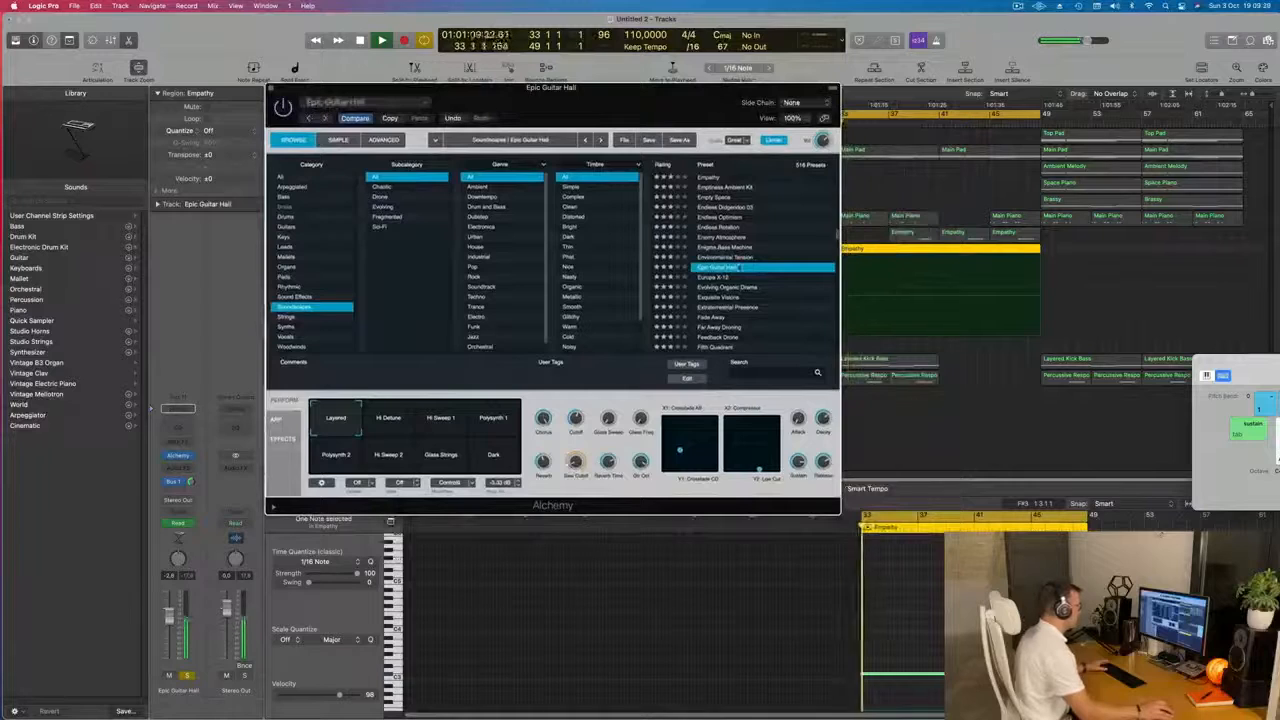
click(777, 286)
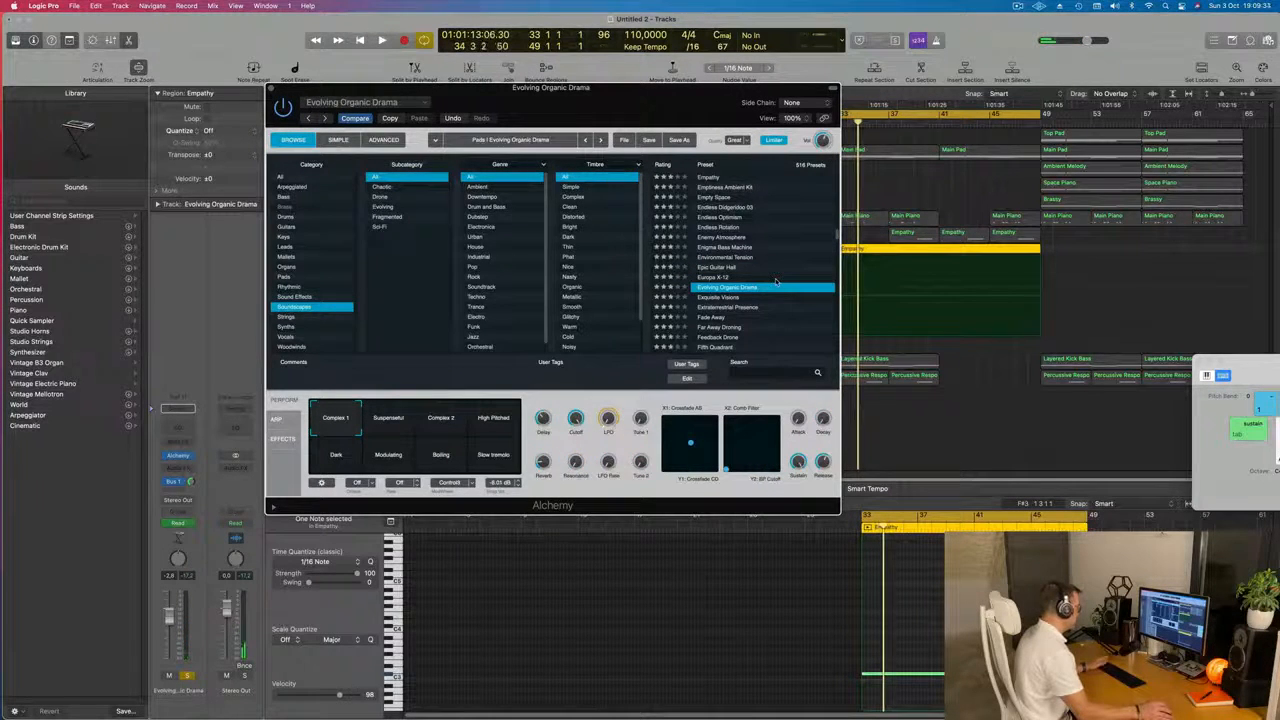
drag(661, 103, 771, 93)
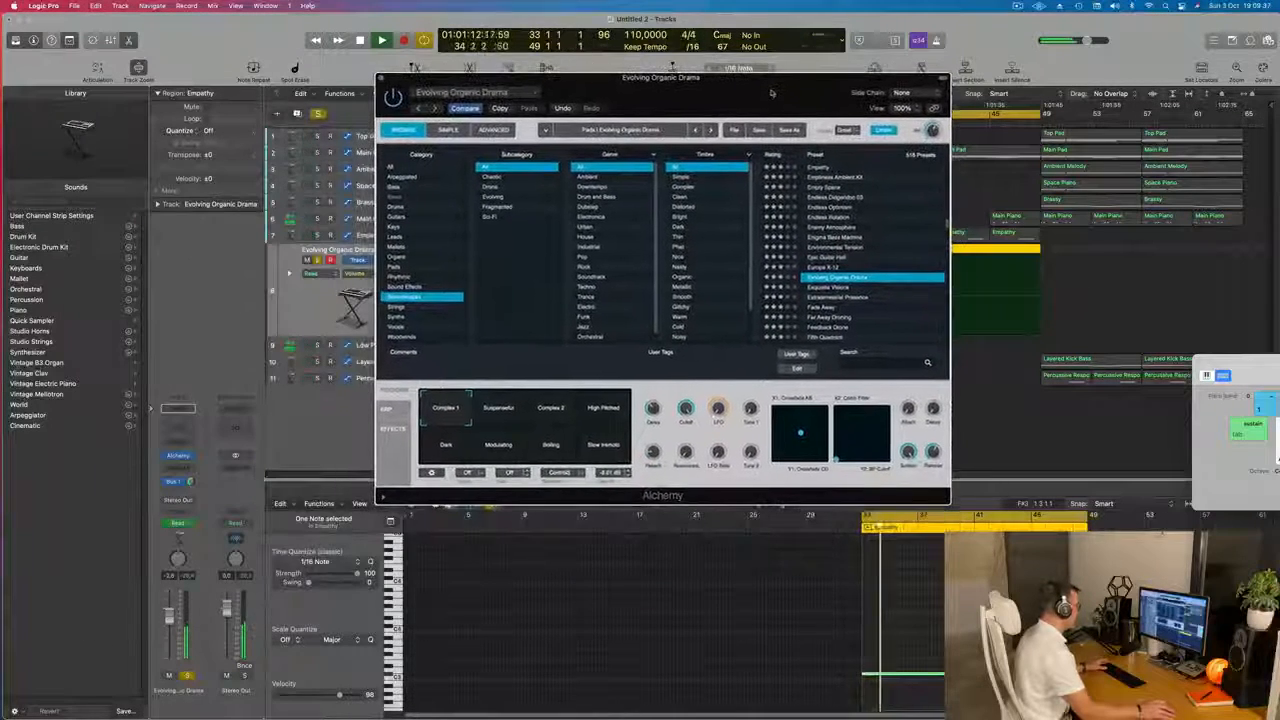
click(506, 420)
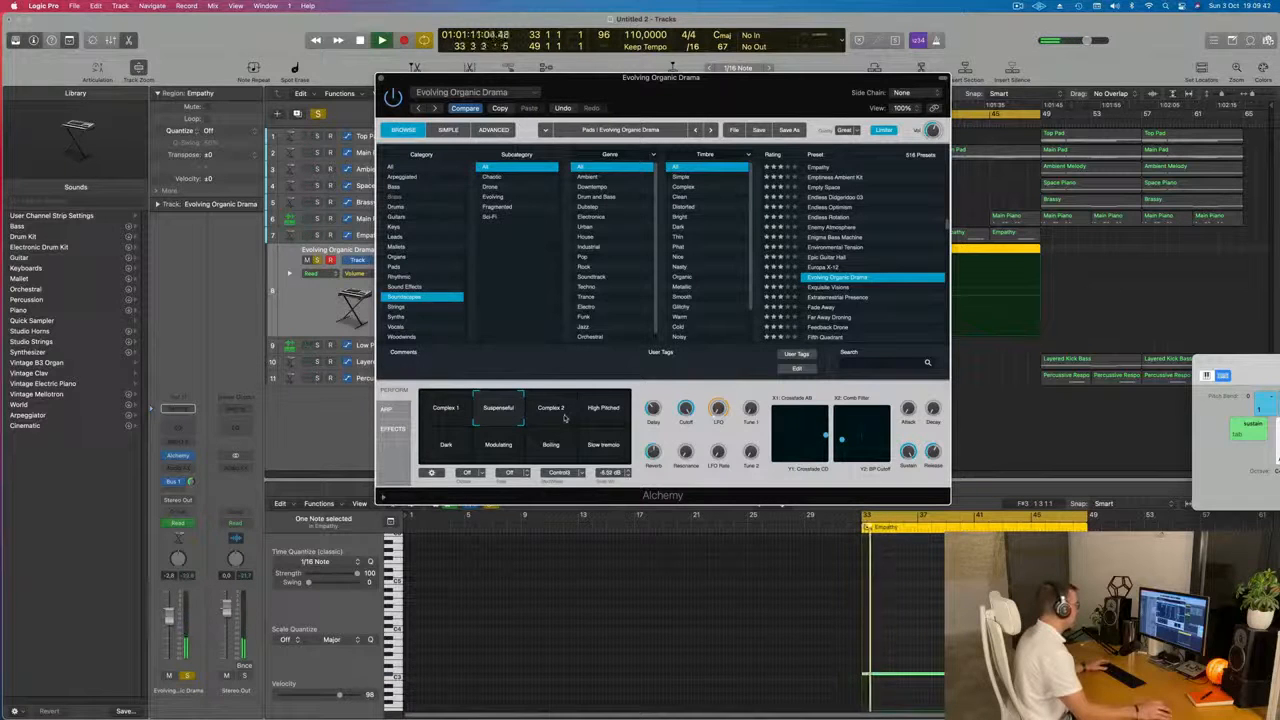
click(572, 420)
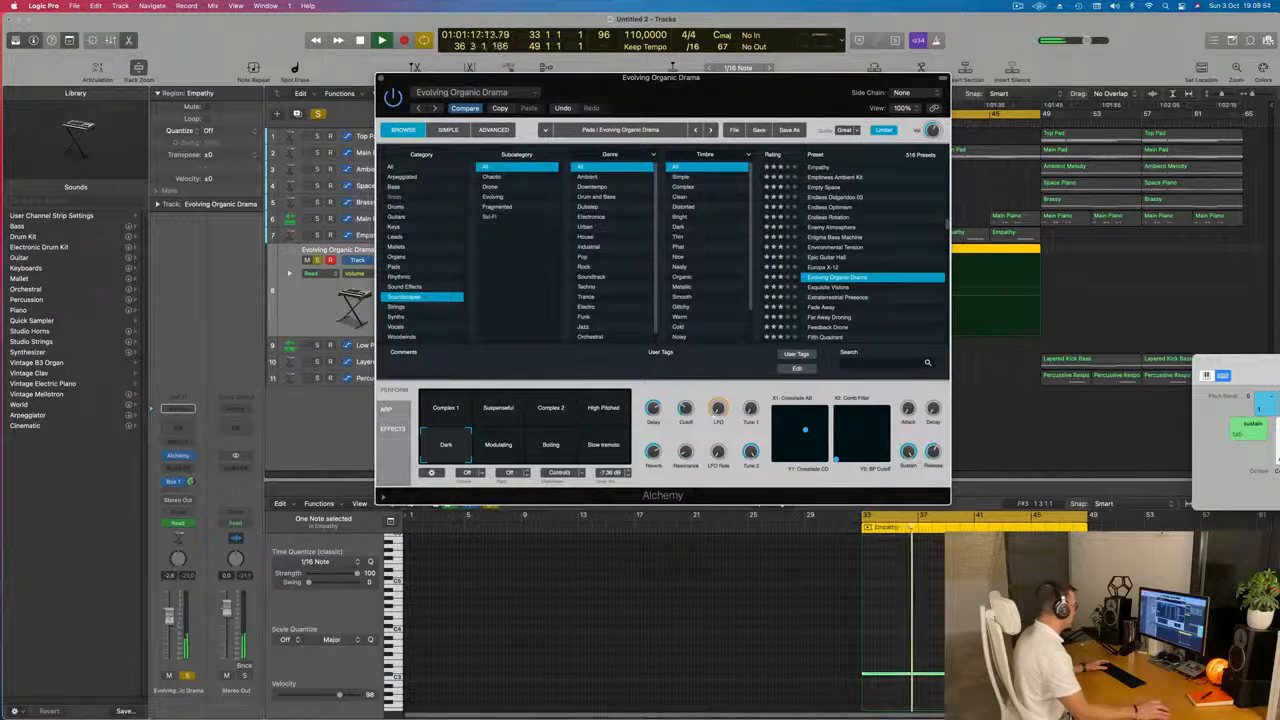
Step: Unsolo the Evolving Organic Drama track, close its Alchemy window and restart playback to hear it in the full mix
click(185, 676)
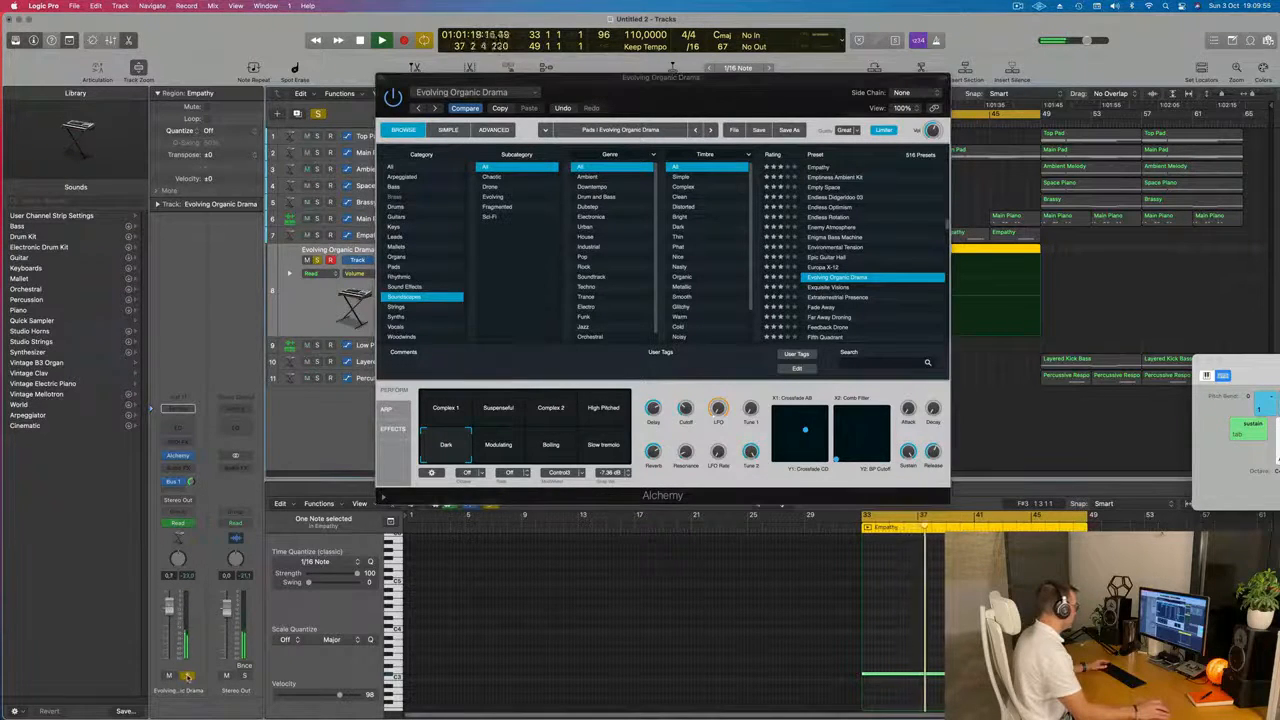
click(185, 676)
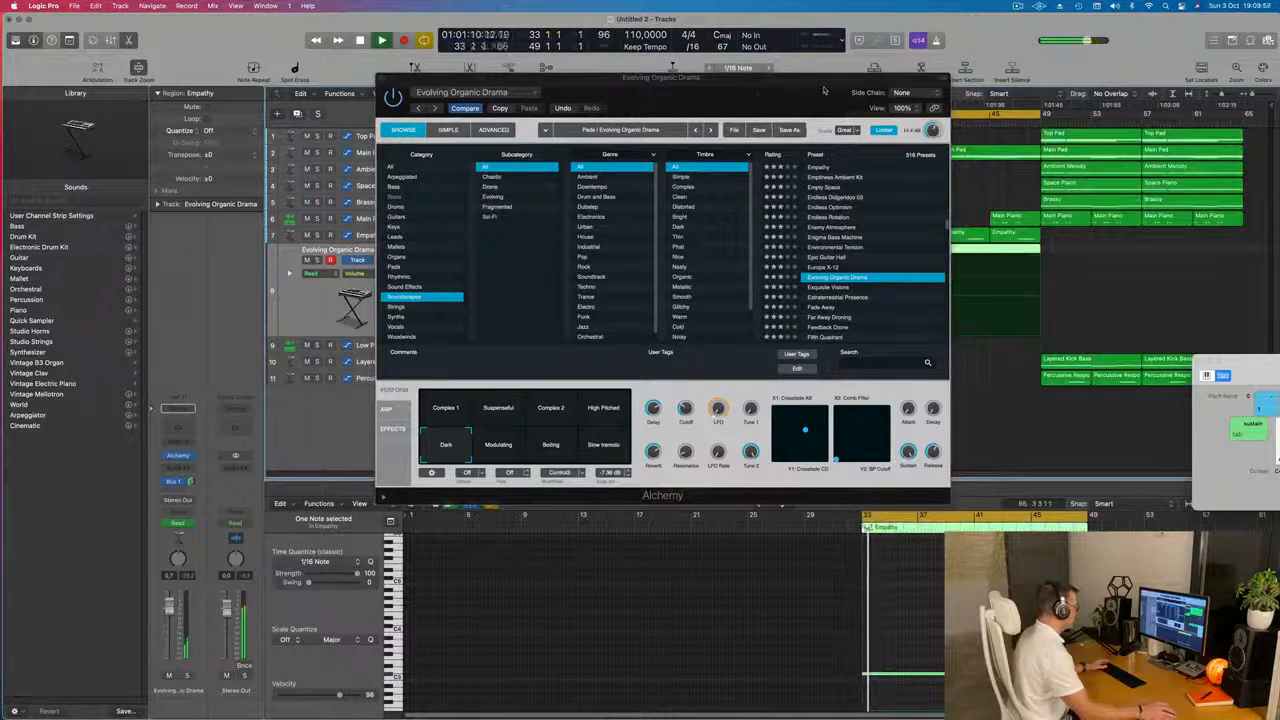
drag(824, 88, 561, 176)
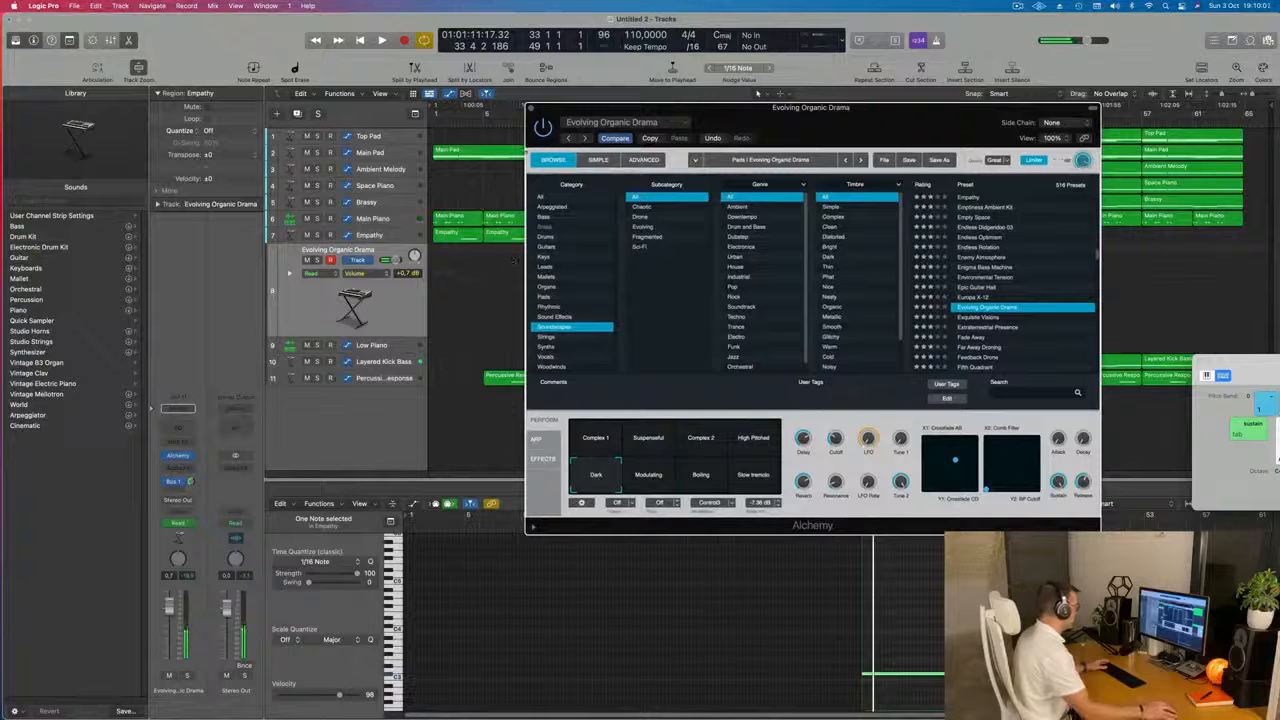
click(532, 109)
key(space)
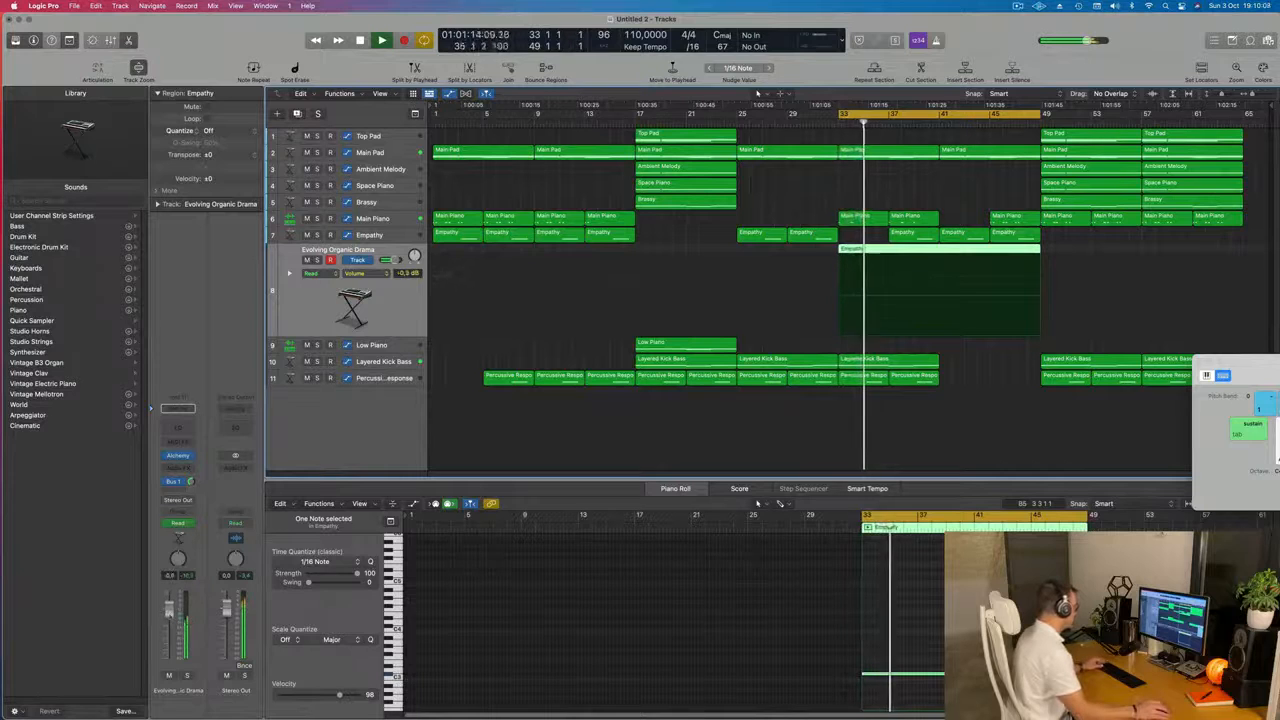
Step: Replay the arrangement from bar 33 and extend the cycle range to cover bars 33–65
key(super+s)
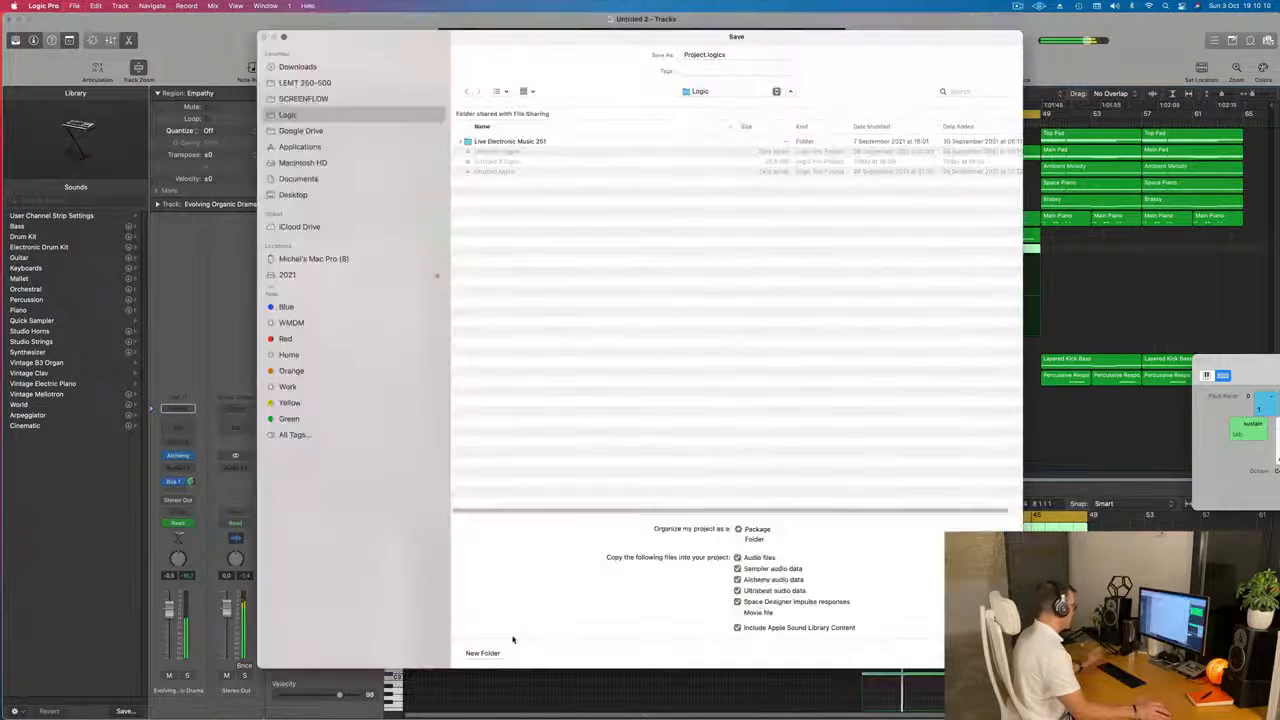
key(Escape)
scroll(520, 639, left, 3)
key(space)
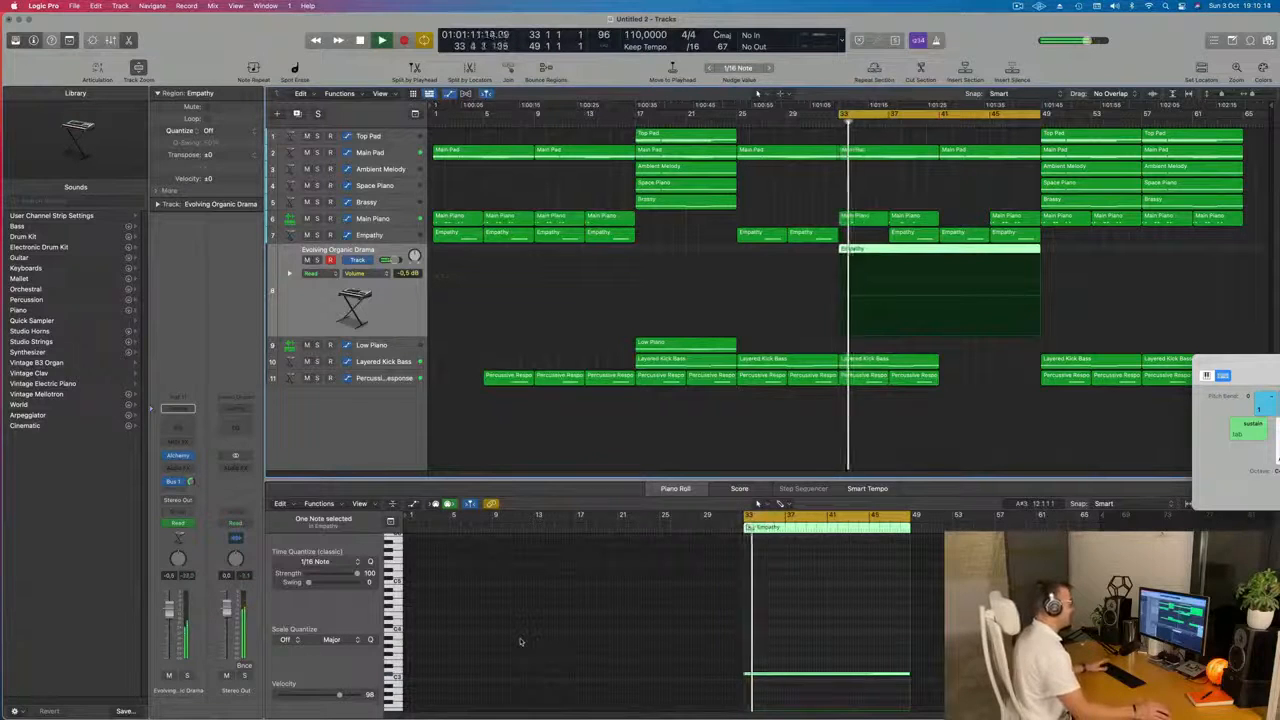
scroll(525, 641, left, 2)
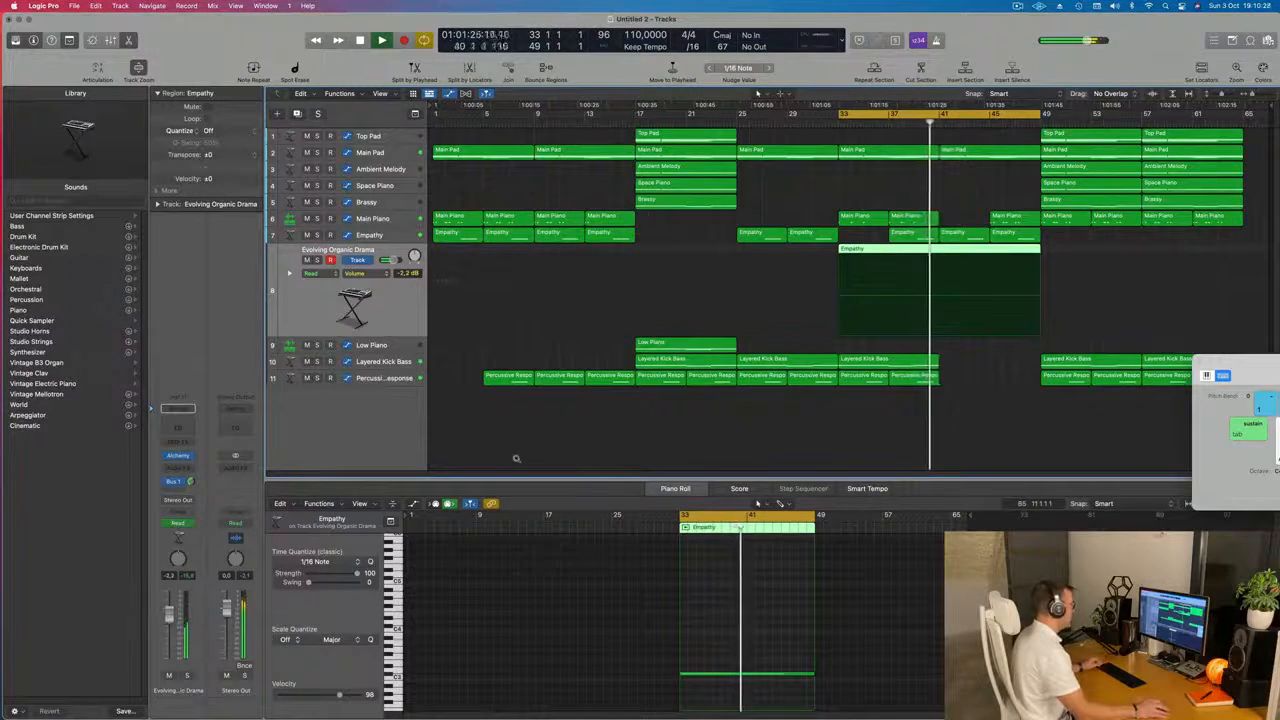
drag(1040, 113, 1246, 130)
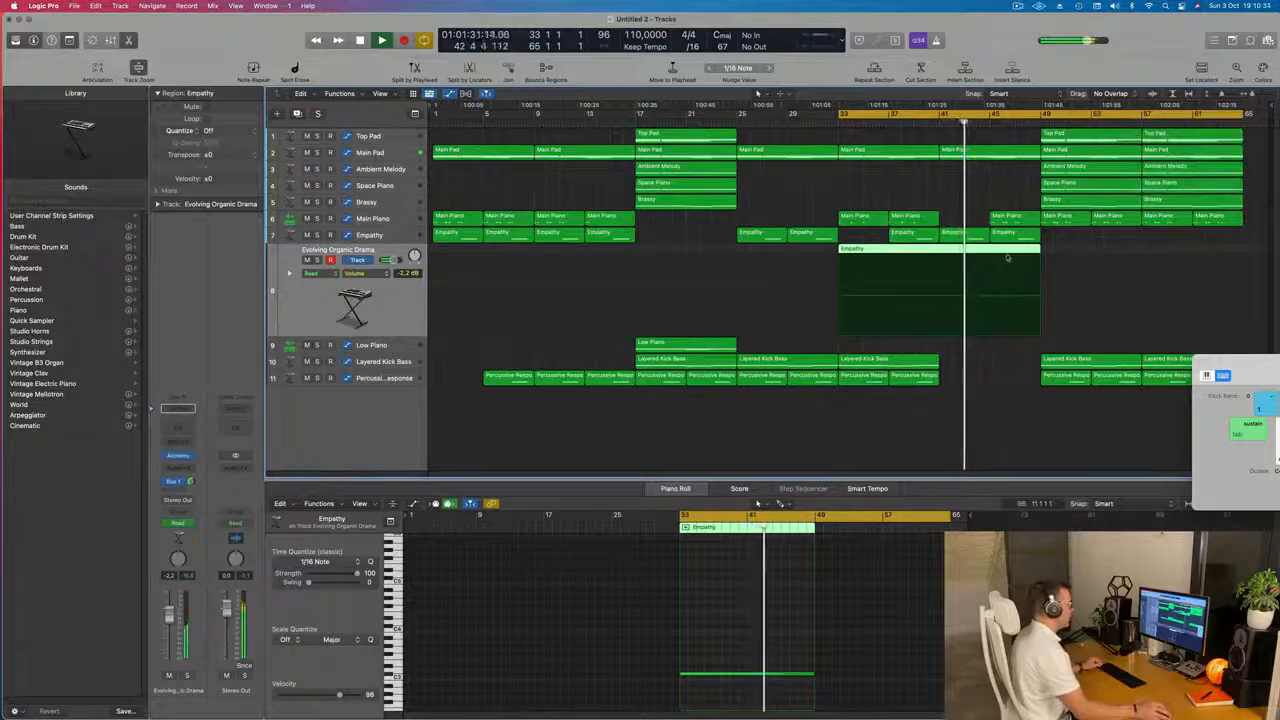